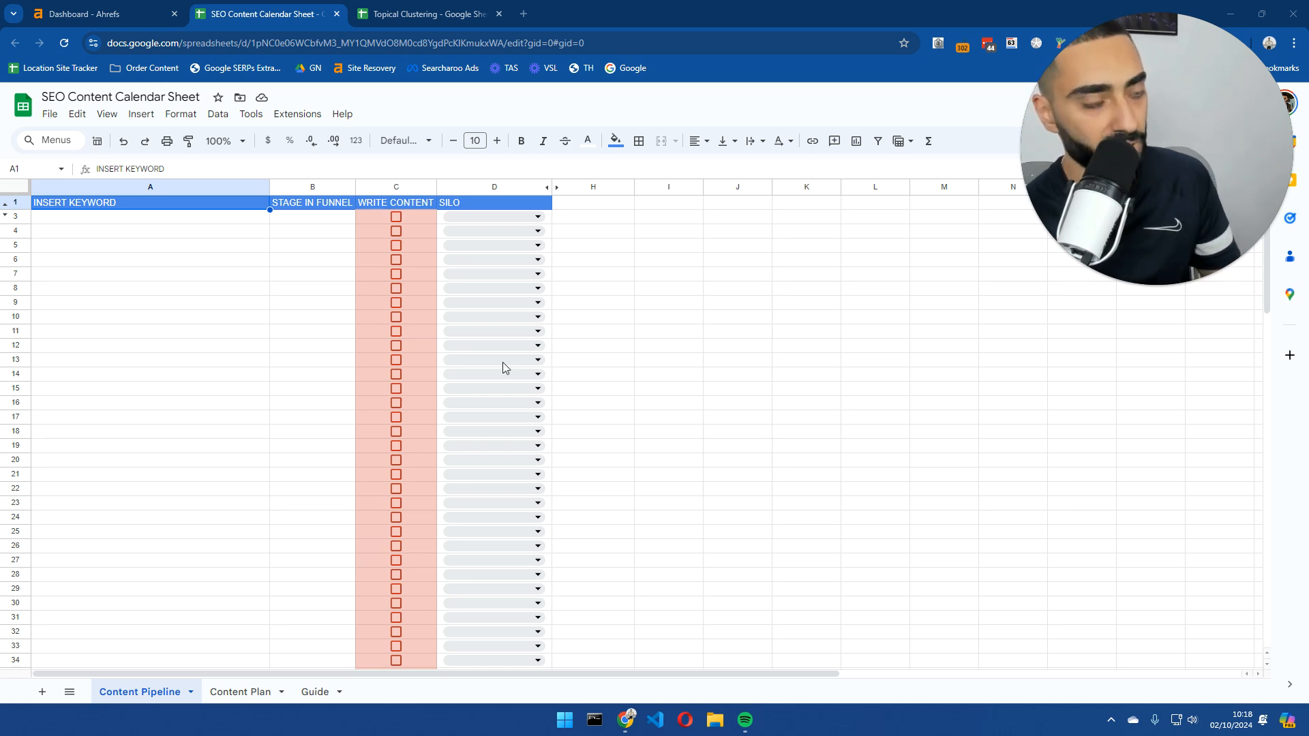
- Search Google for "law firms in new york" in a new browser tab
{"action": "key", "text": "ctrl+t"}
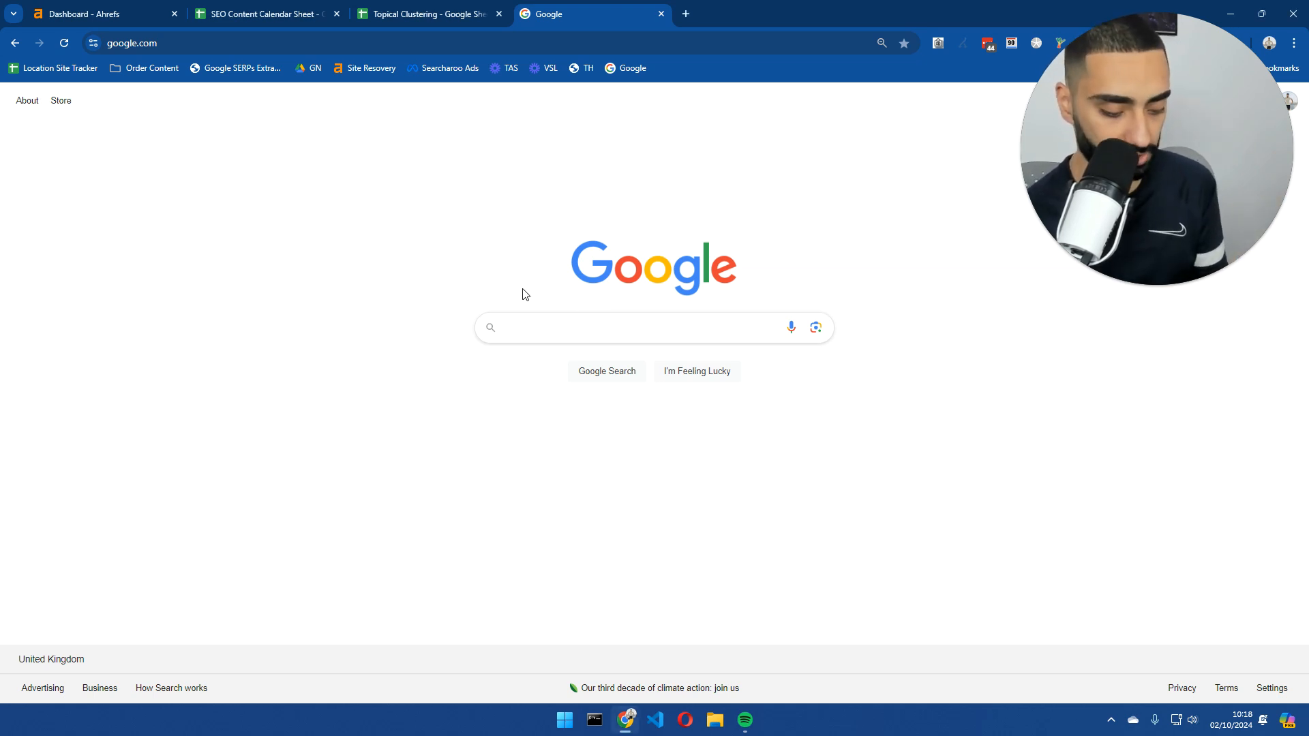
{"action": "type", "text": "lawyer"}
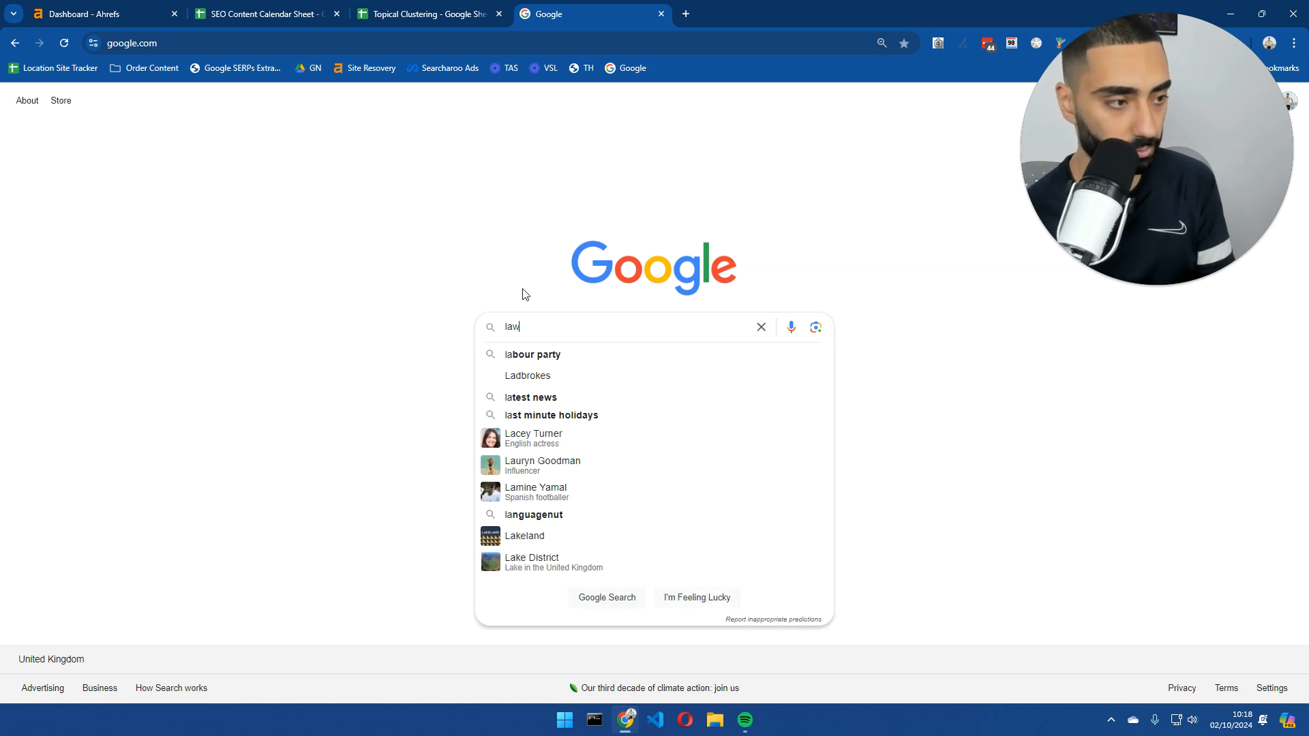
{"action": "key", "text": "BackSpace"}
{"action": "key", "text": "BackSpace"}
{"action": "key", "text": "BackSpace"}
{"action": "type", "text": "firms "}
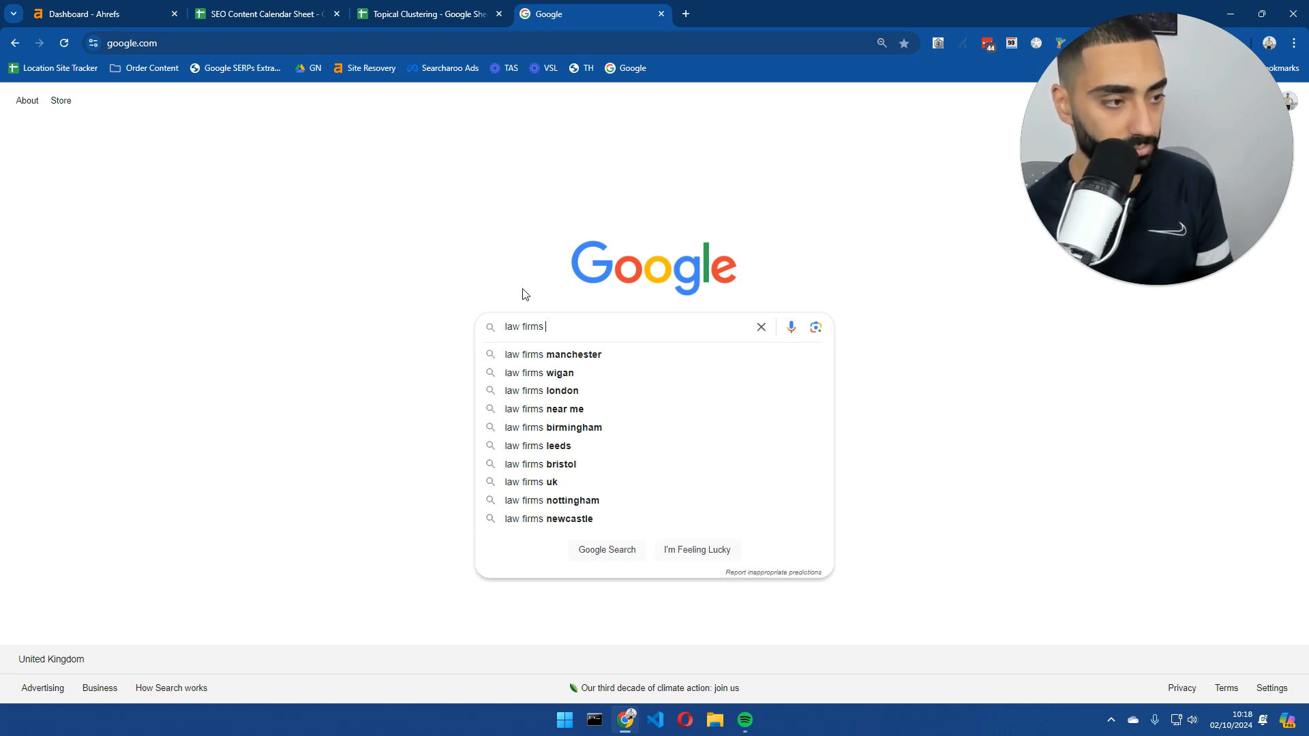
{"action": "type", "text": "in new y"}
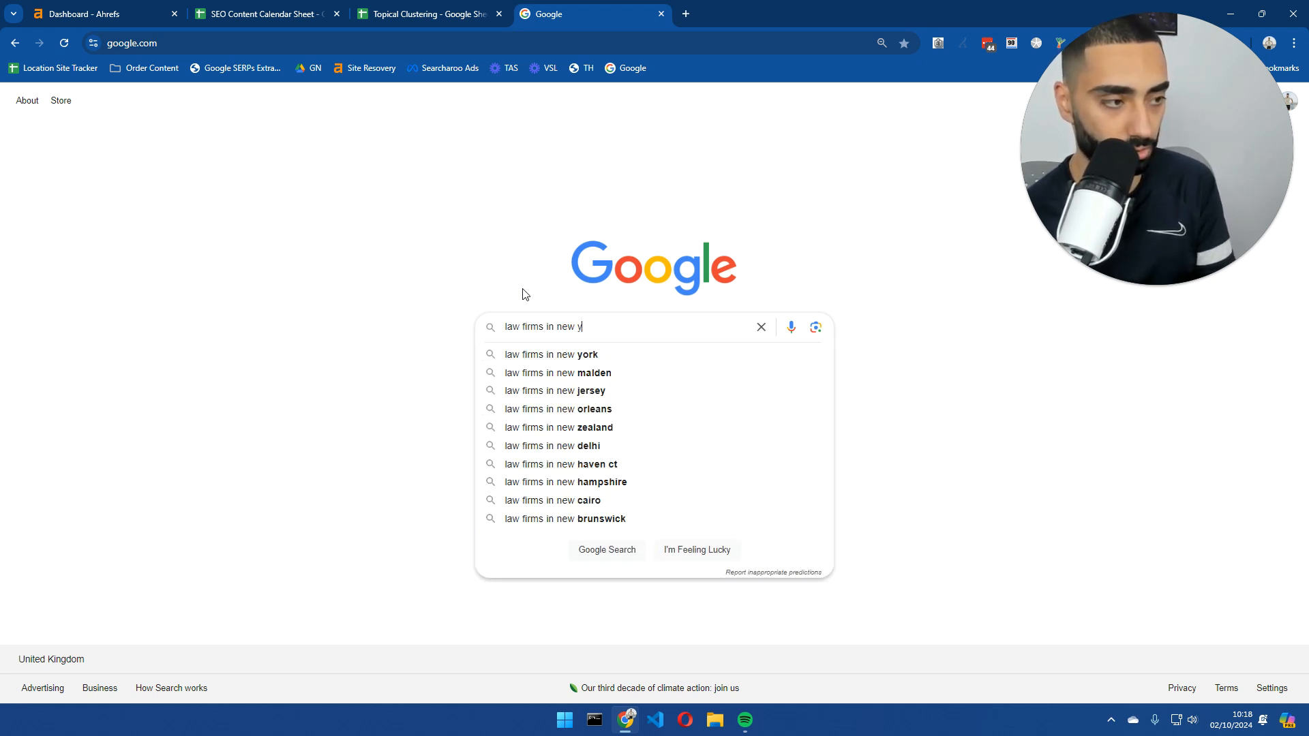
{"action": "type", "text": "ork"}
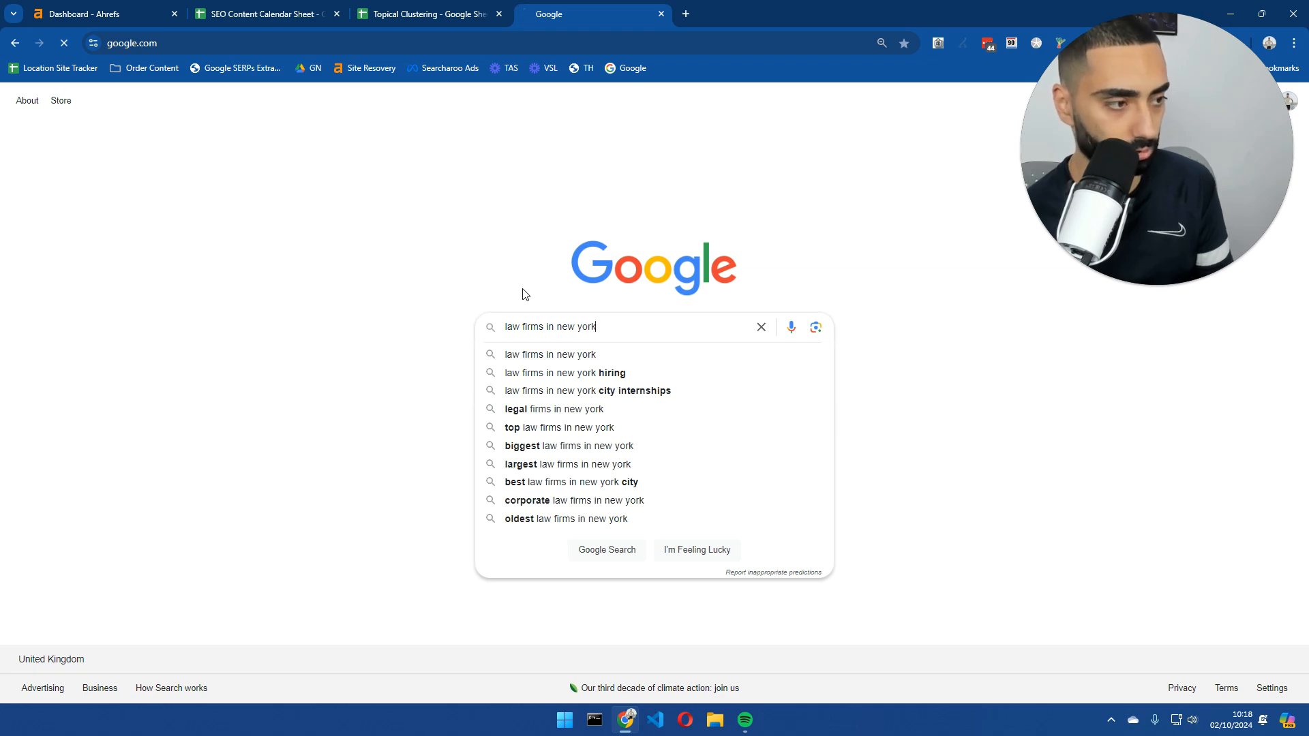
{"action": "key", "text": "Return"}
- Look through the law firm search results and open the msllegal.com website from the first business listing
{"action": "scroll", "coordinate": [82, 340], "scroll_direction": "down", "scroll_amount": 8}
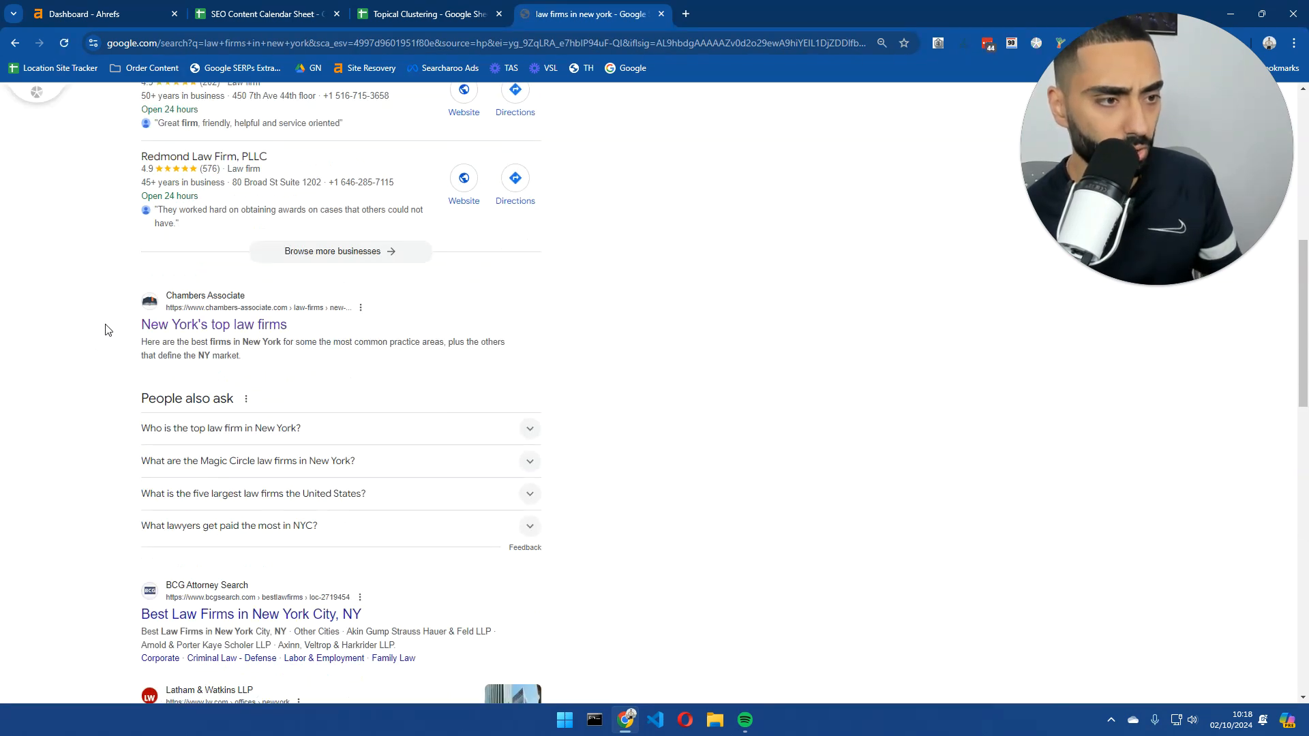
{"action": "scroll", "coordinate": [102, 344], "scroll_direction": "down", "scroll_amount": 4}
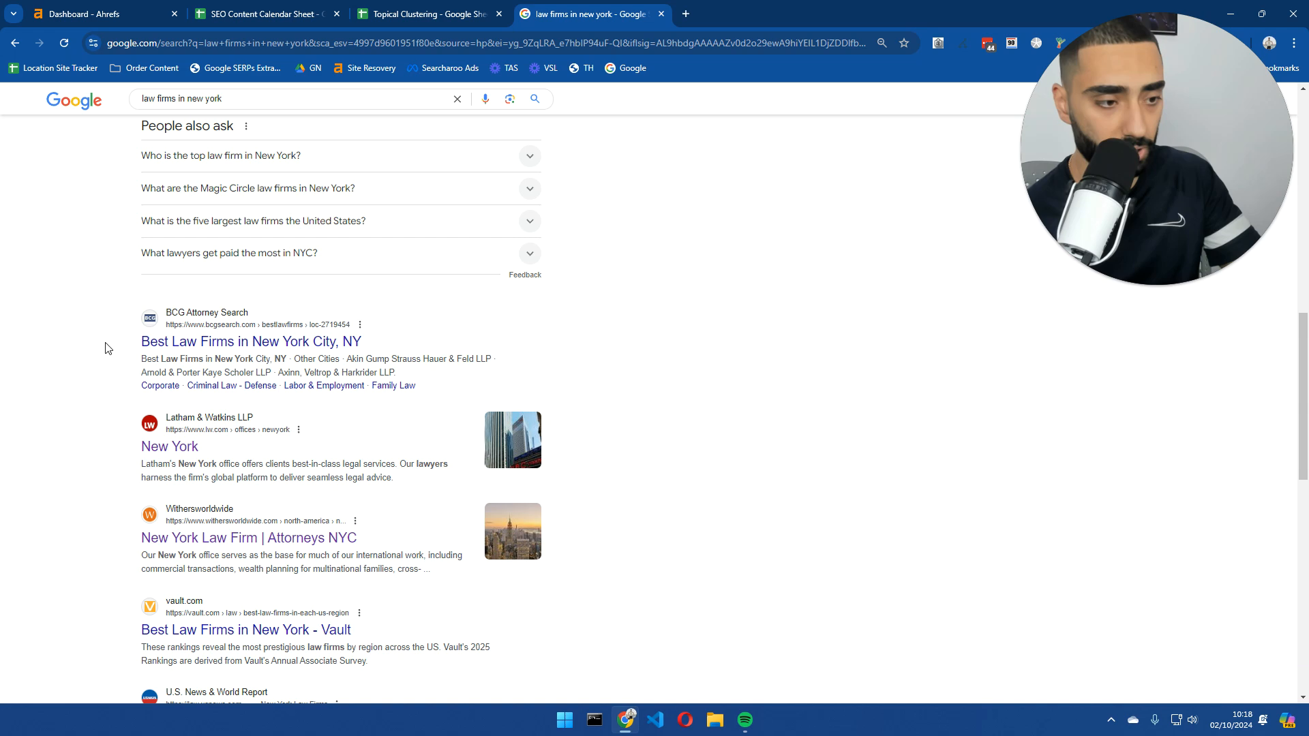
{"action": "scroll", "coordinate": [119, 484], "scroll_direction": "down", "scroll_amount": 4}
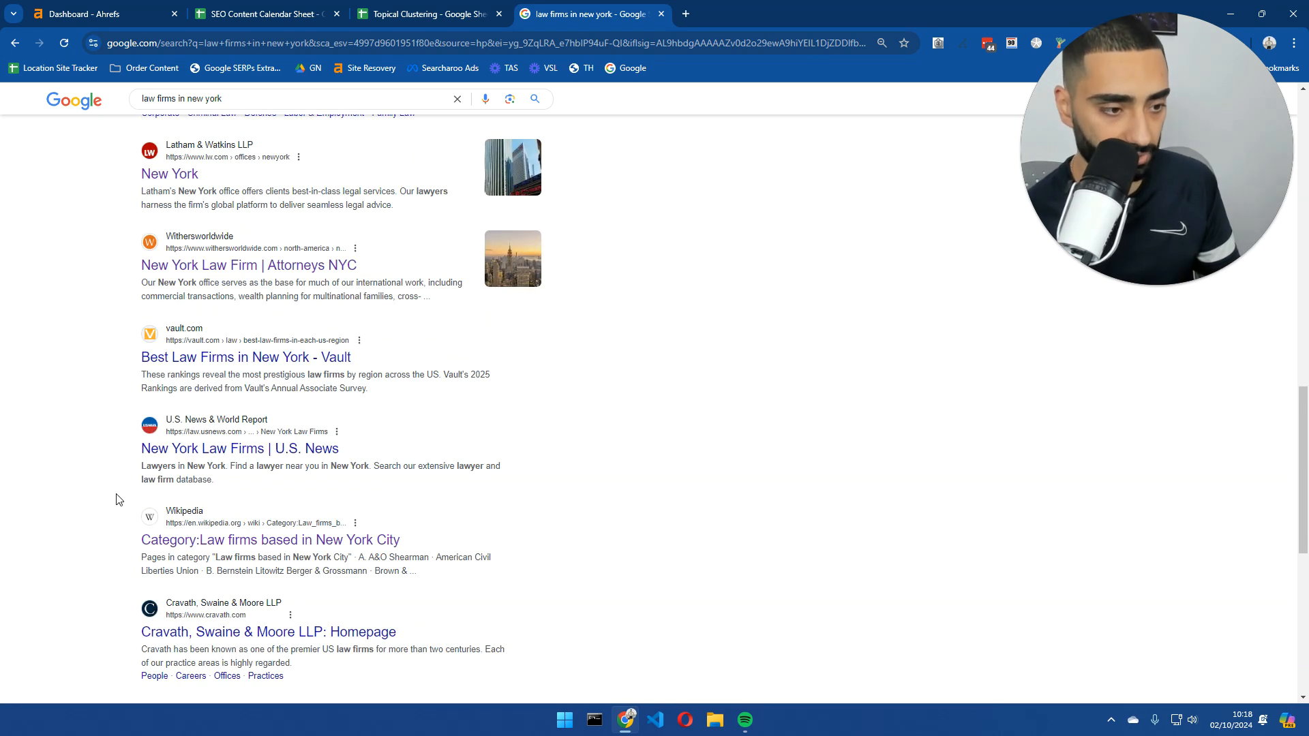
{"action": "scroll", "coordinate": [116, 499], "scroll_direction": "up", "scroll_amount": 1}
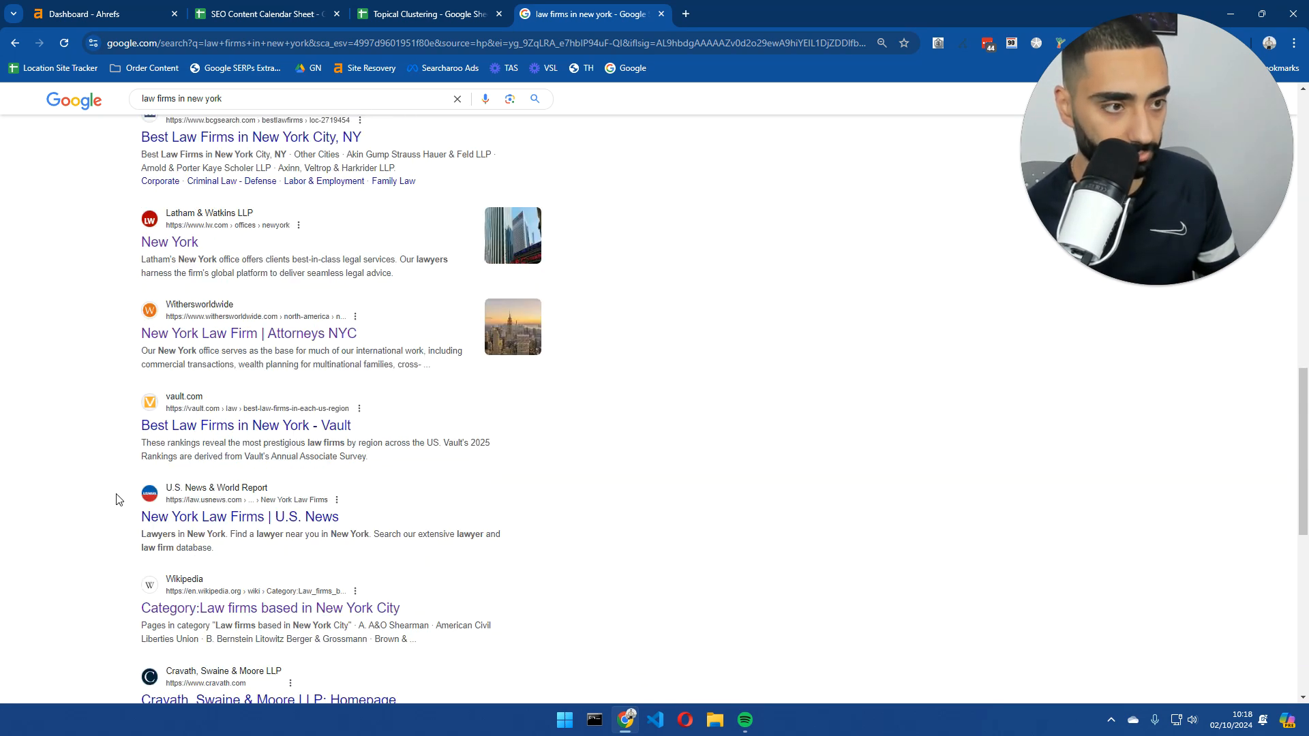
{"action": "scroll", "coordinate": [160, 479], "scroll_direction": "up", "scroll_amount": 3}
{"action": "scroll", "coordinate": [259, 450], "scroll_direction": "up", "scroll_amount": 7}
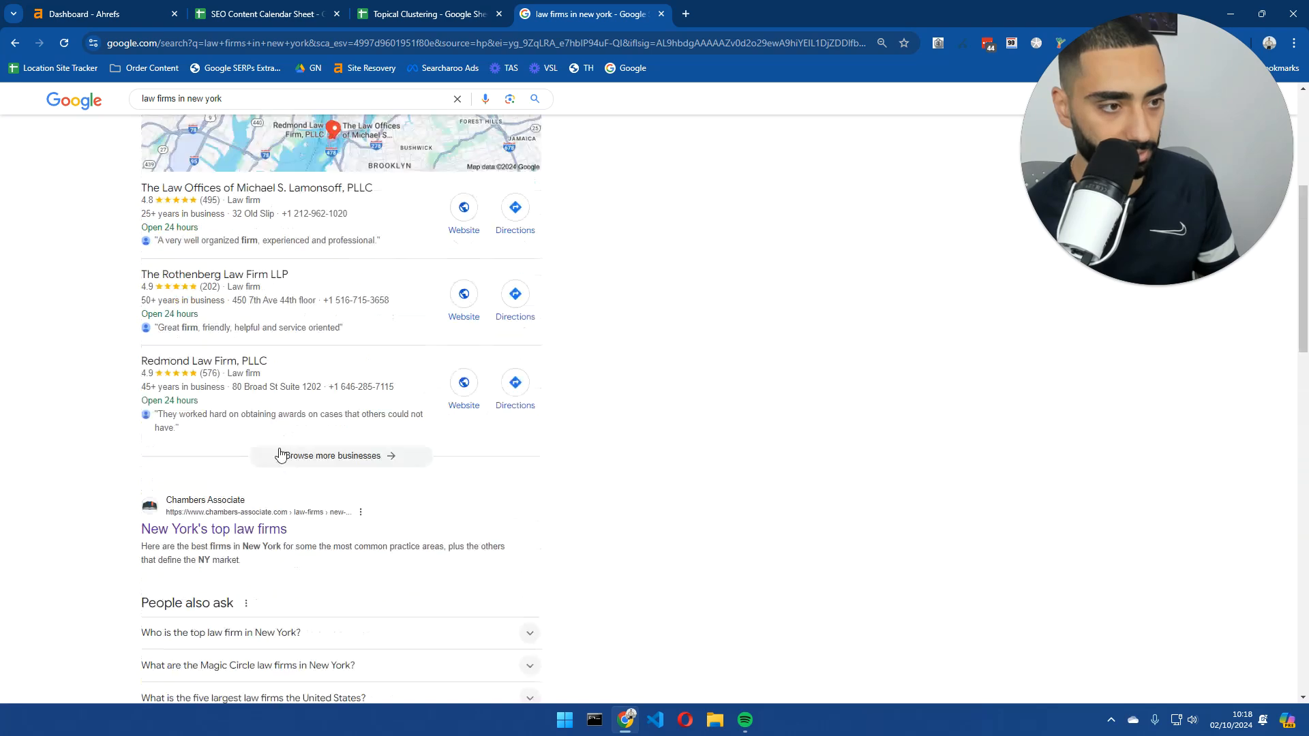
{"action": "scroll", "coordinate": [279, 455], "scroll_direction": "up", "scroll_amount": 2}
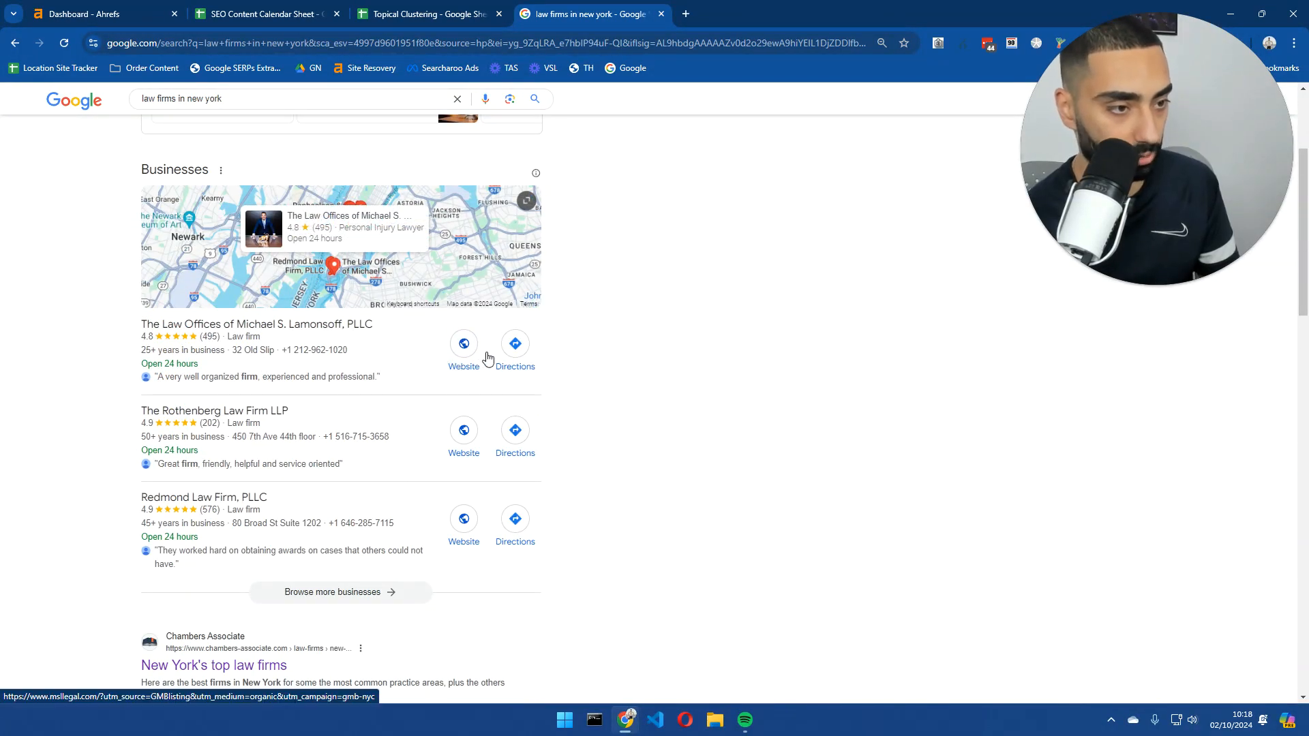
{"action": "left_click", "coordinate": [462, 352]}
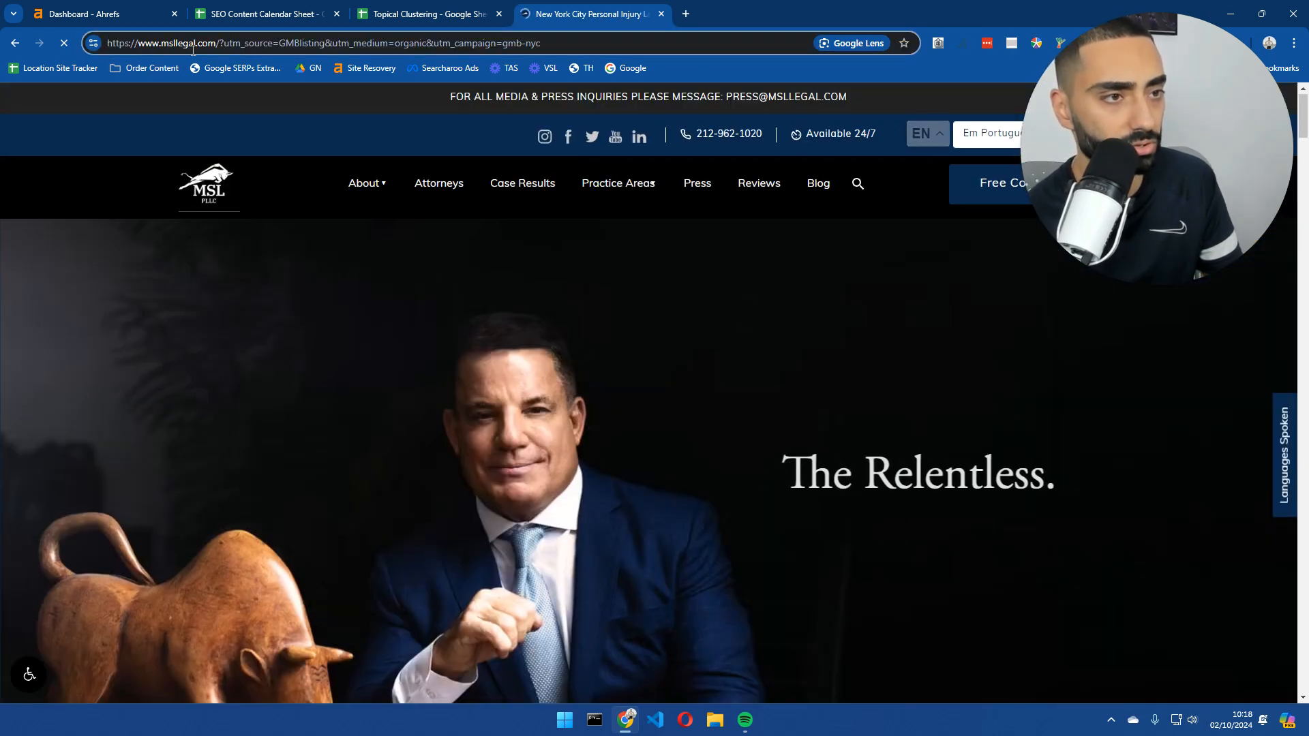
{"action": "left_click_drag", "start_coordinate": [217, 43], "coordinate": [118, 45]}
{"action": "key", "text": "ctrl+c"}
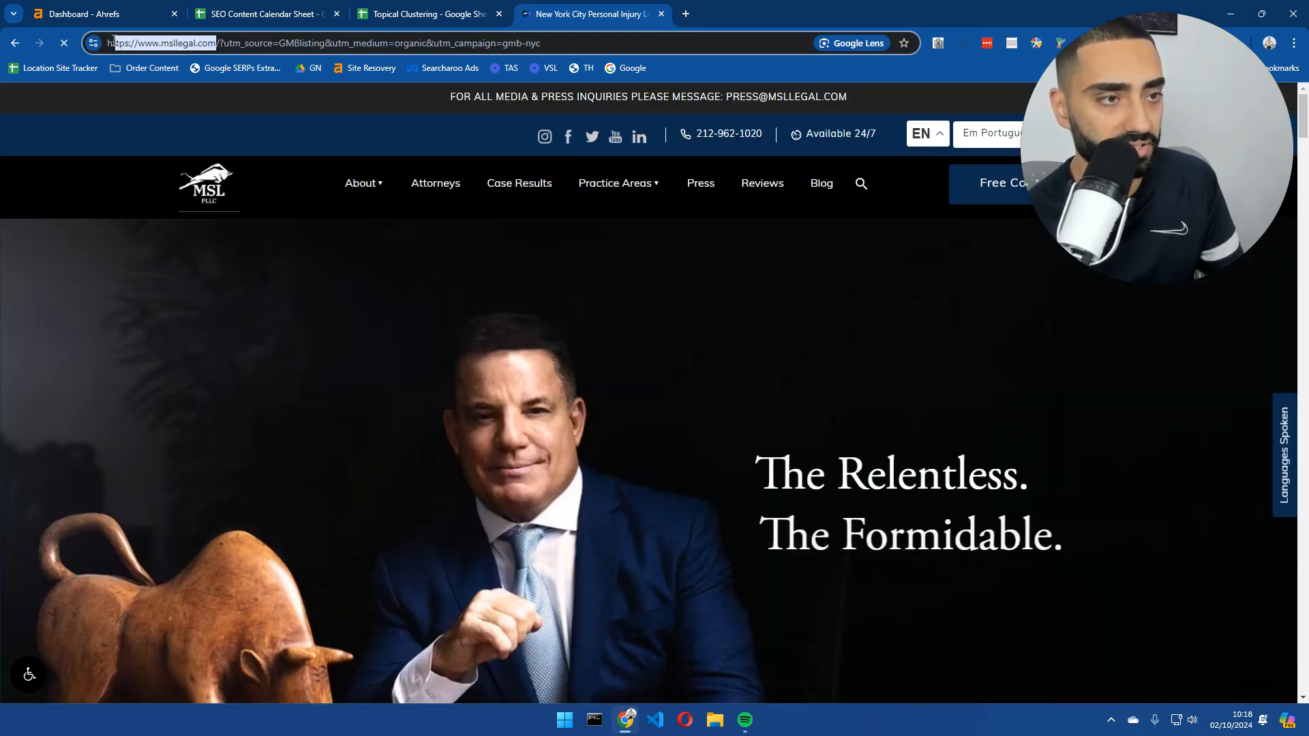
{"action": "left_click", "coordinate": [109, 13]}
{"action": "left_click", "coordinate": [239, 128]}
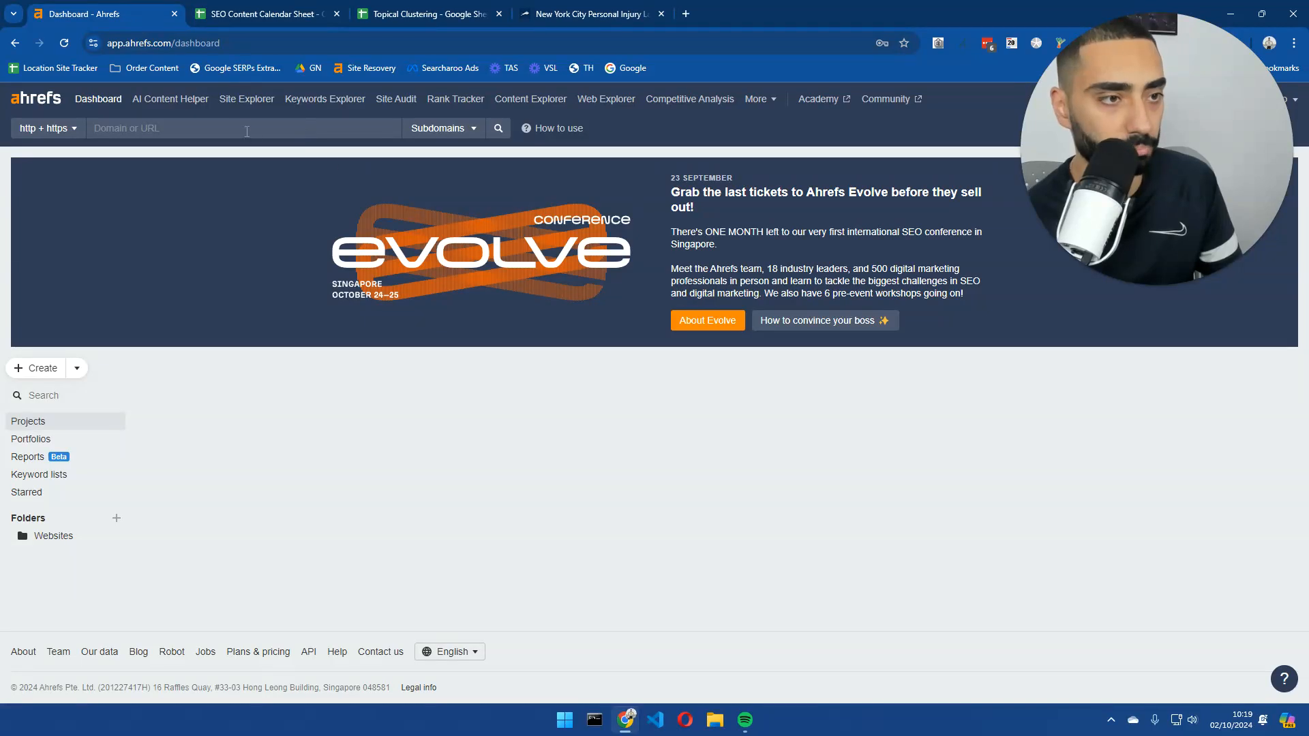
{"action": "key", "text": "ctrl+v"}
{"action": "key", "text": "Return"}
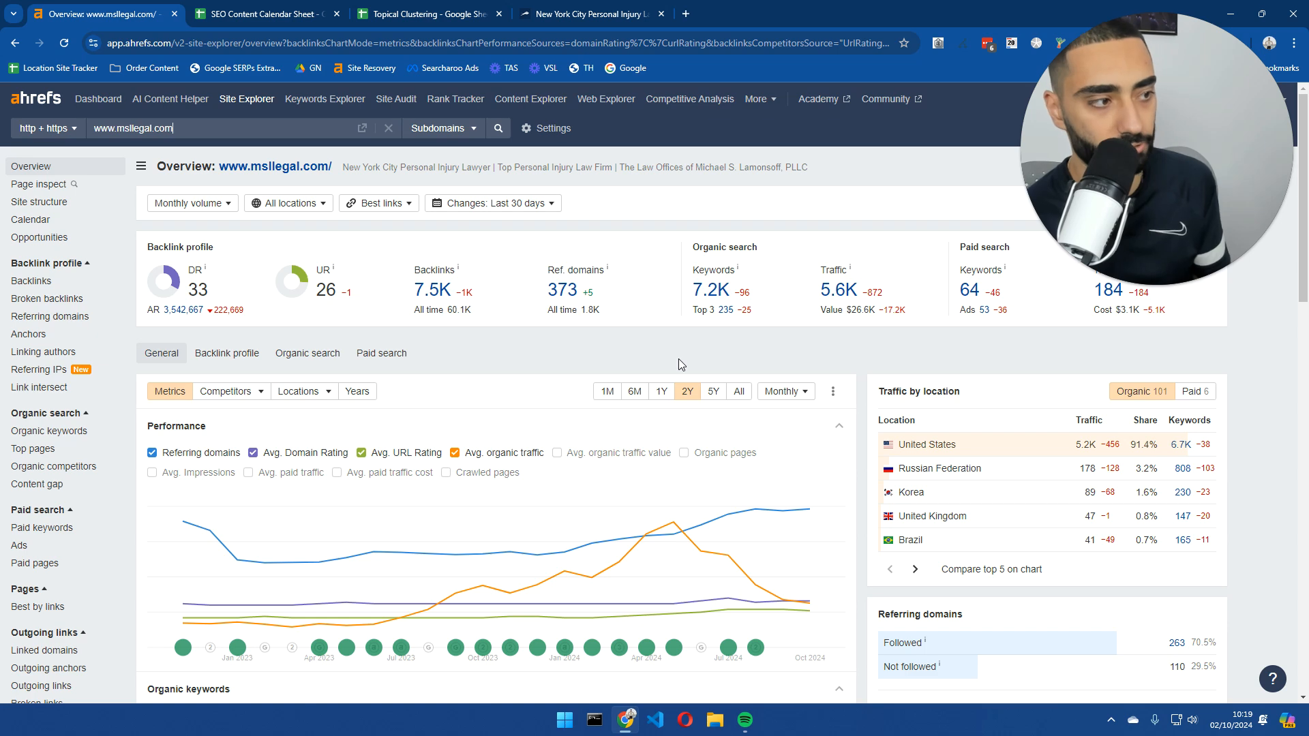
- Open the site's organic keywords report and examine the keywords it ranks for
{"action": "left_click", "coordinate": [711, 289]}
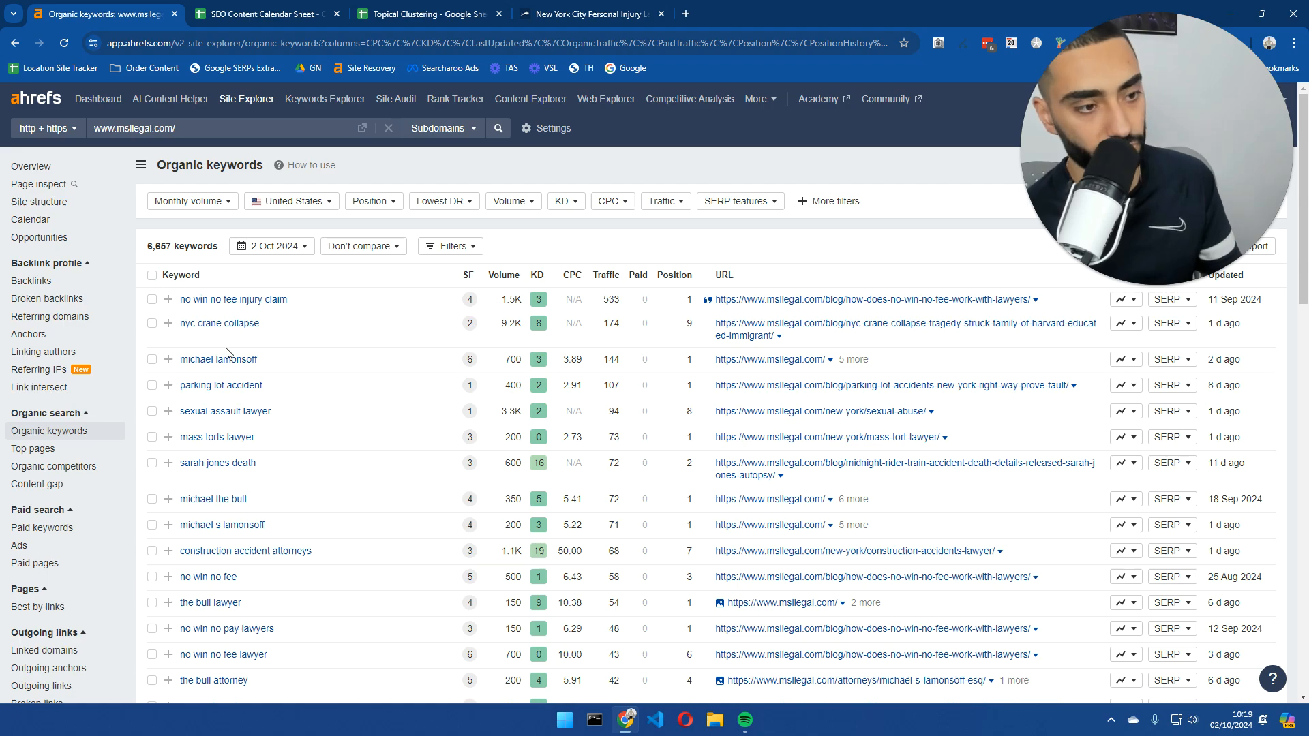
{"action": "scroll", "coordinate": [268, 416], "scroll_direction": "down", "scroll_amount": 6}
{"action": "scroll", "coordinate": [334, 382], "scroll_direction": "down", "scroll_amount": 12}
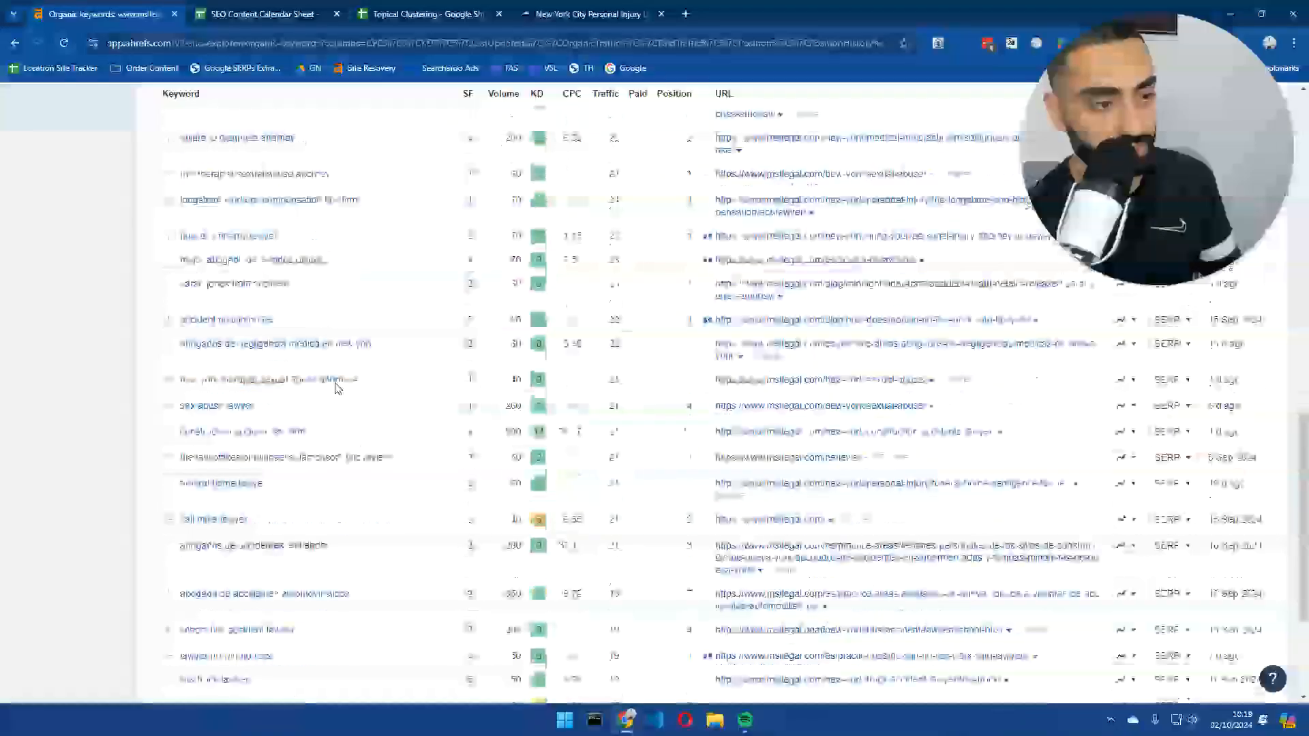
{"action": "scroll", "coordinate": [488, 535], "scroll_direction": "up", "scroll_amount": 15}
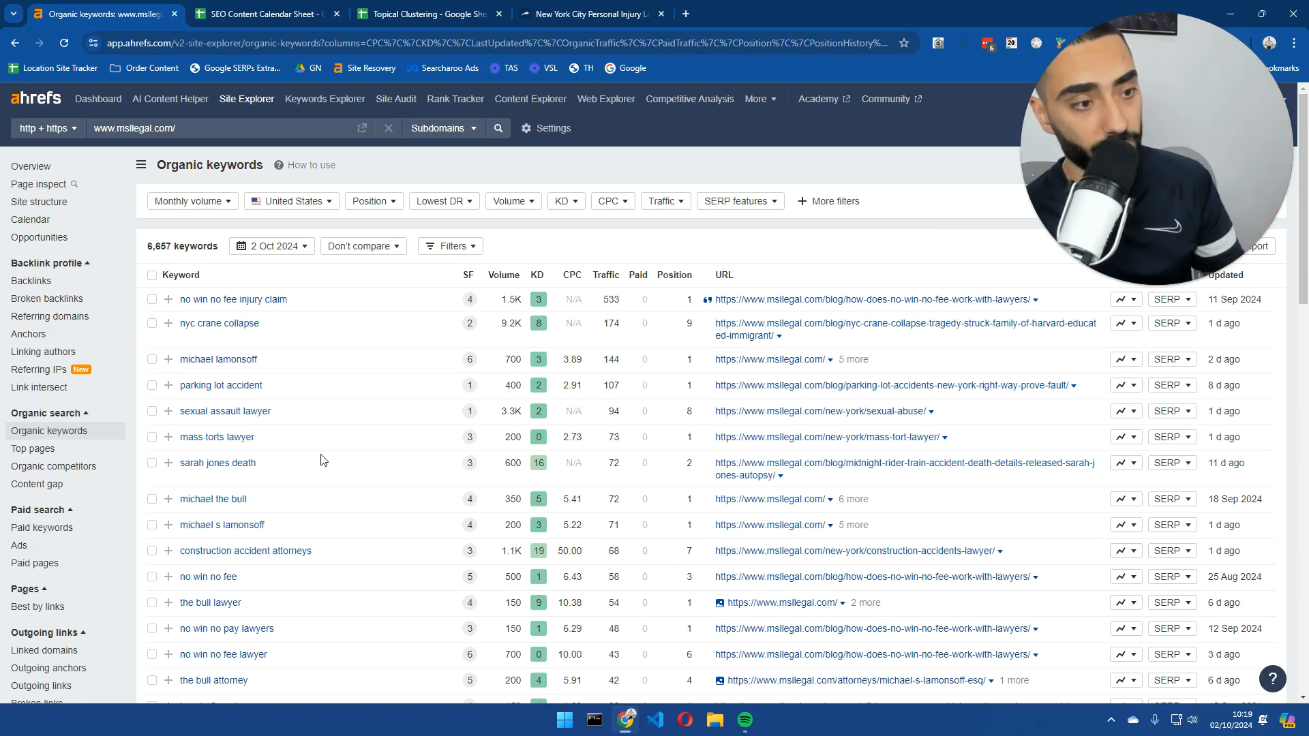
- Open the pages ranking for "mass torts lawyer" and "sexual assault lawyer" in separate new tabs
{"action": "left_click_drag", "start_coordinate": [276, 413], "coordinate": [179, 411]}
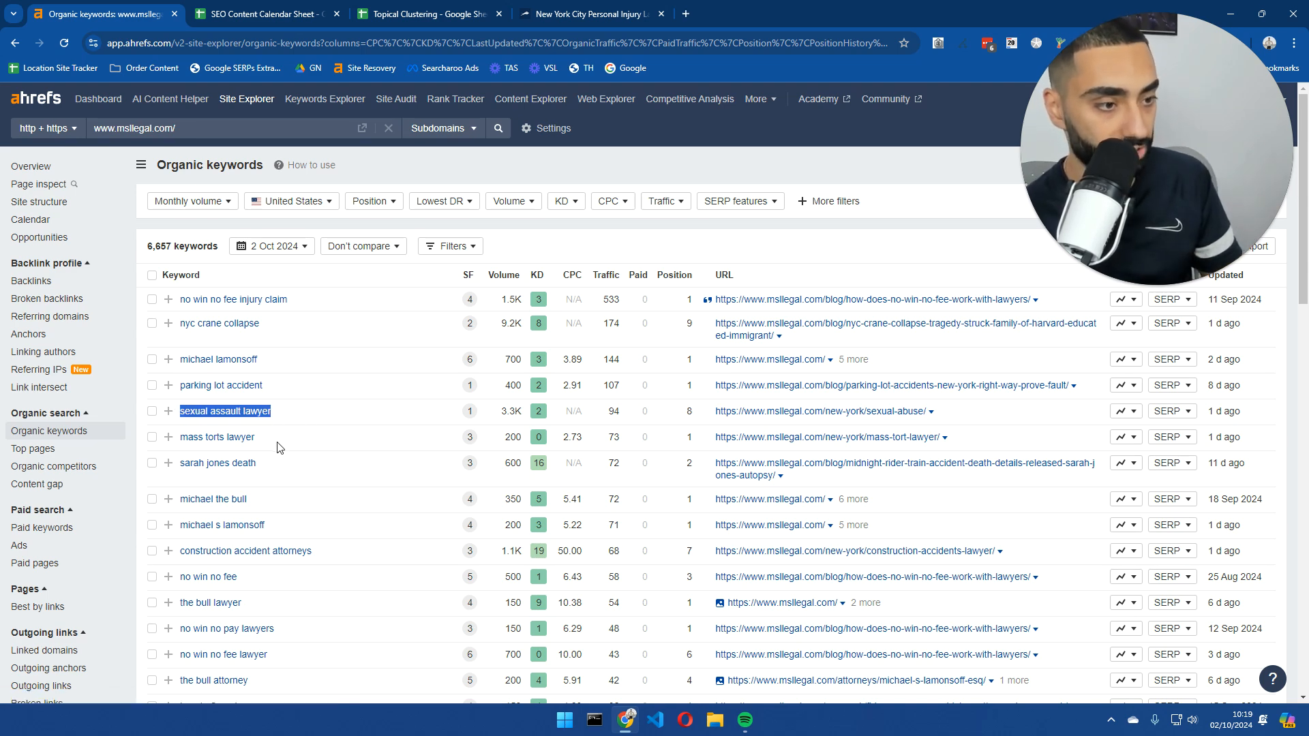
{"action": "left_click_drag", "start_coordinate": [278, 441], "coordinate": [189, 437]}
{"action": "scroll", "coordinate": [293, 475], "scroll_direction": "down", "scroll_amount": 2}
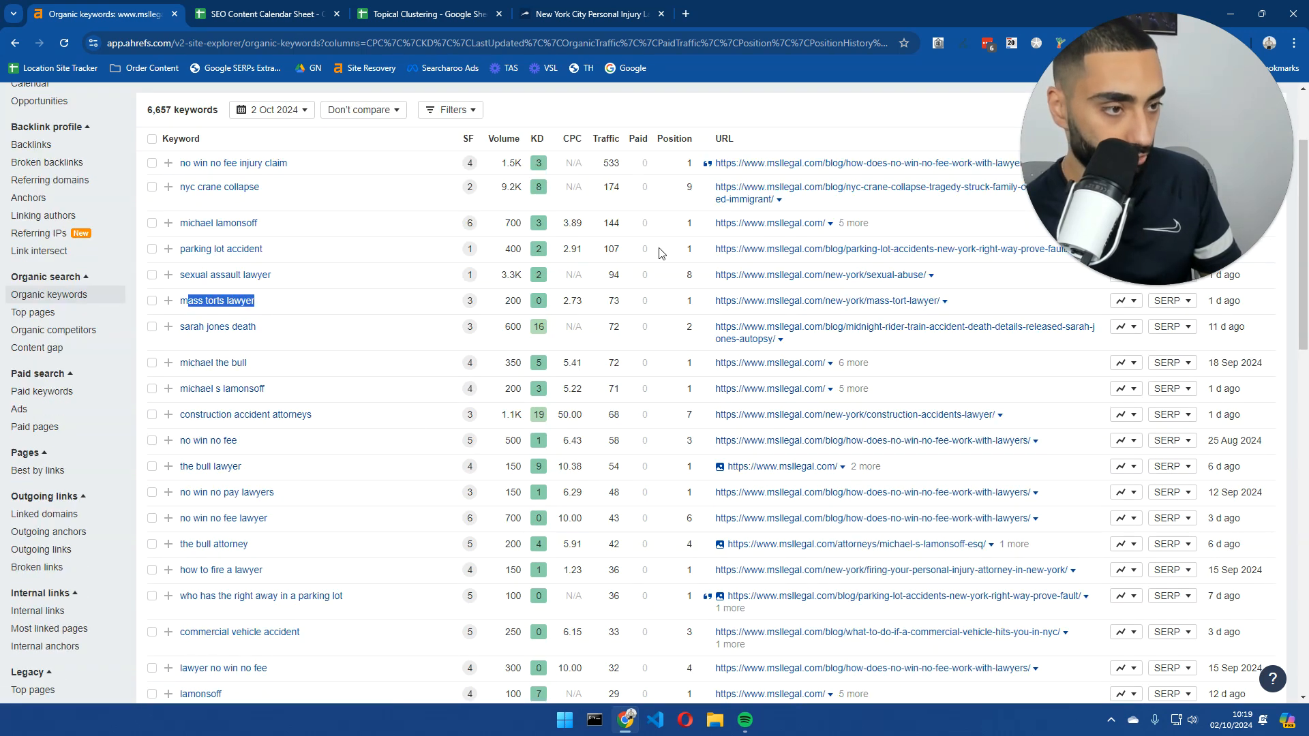
{"action": "left_click", "coordinate": [828, 301], "text": "ctrl"}
{"action": "left_click", "coordinate": [823, 282], "text": "ctrl"}
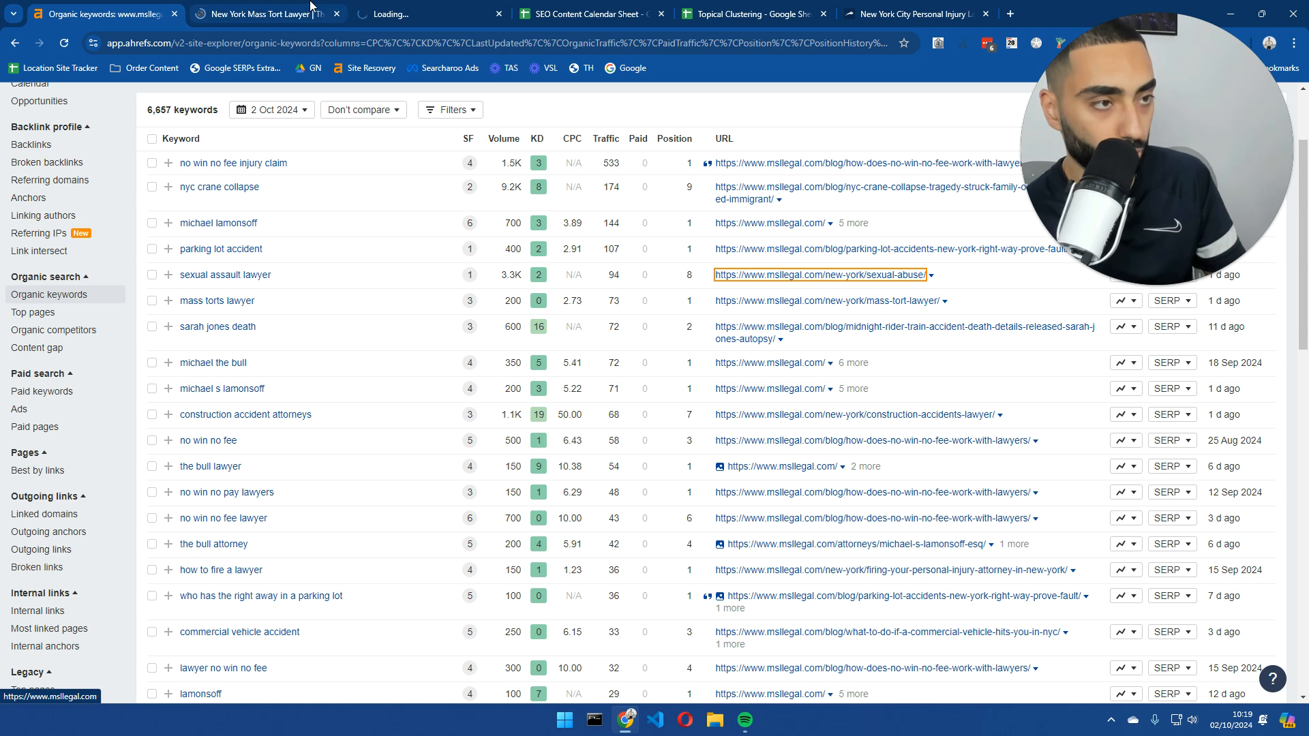
- Examine the heading and sections of the mass tort lawyer page
{"action": "key", "text": "ctrl+Tab"}
{"action": "left_click_drag", "start_coordinate": [259, 412], "coordinate": [653, 424]}
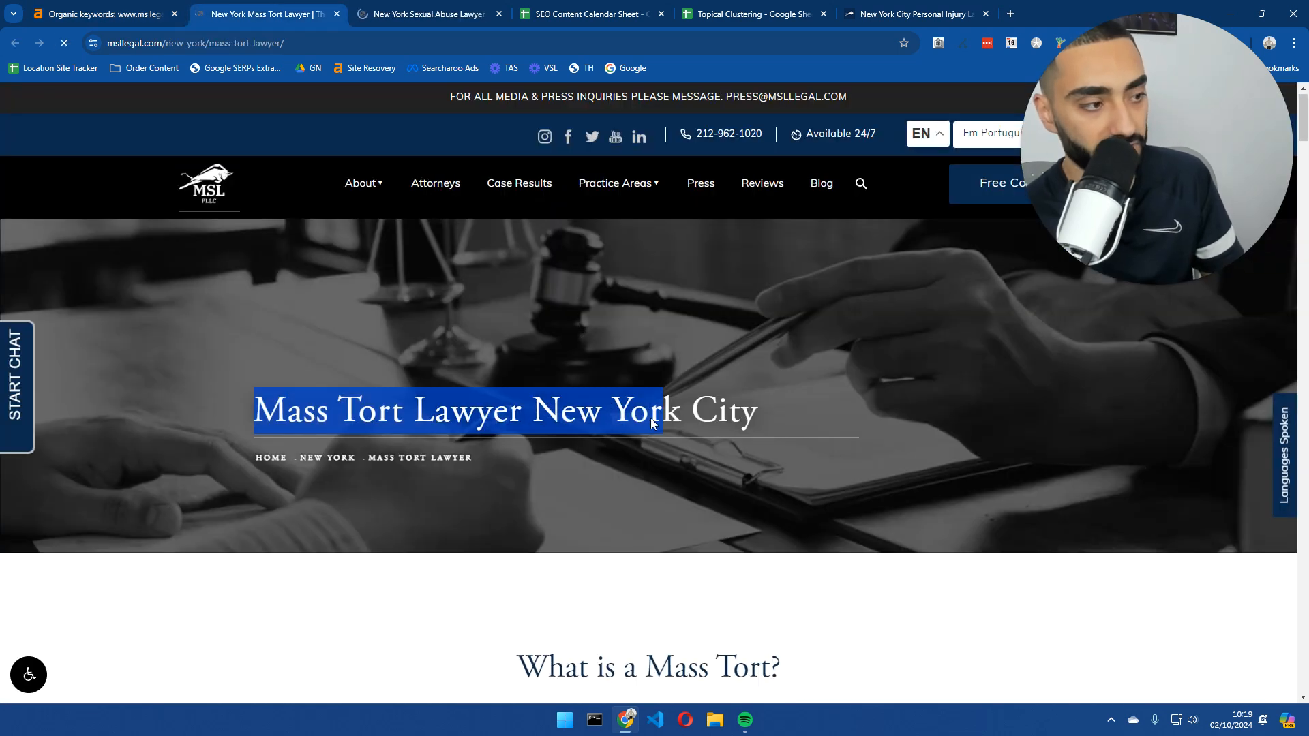
{"action": "scroll", "coordinate": [651, 423], "scroll_direction": "down", "scroll_amount": 8}
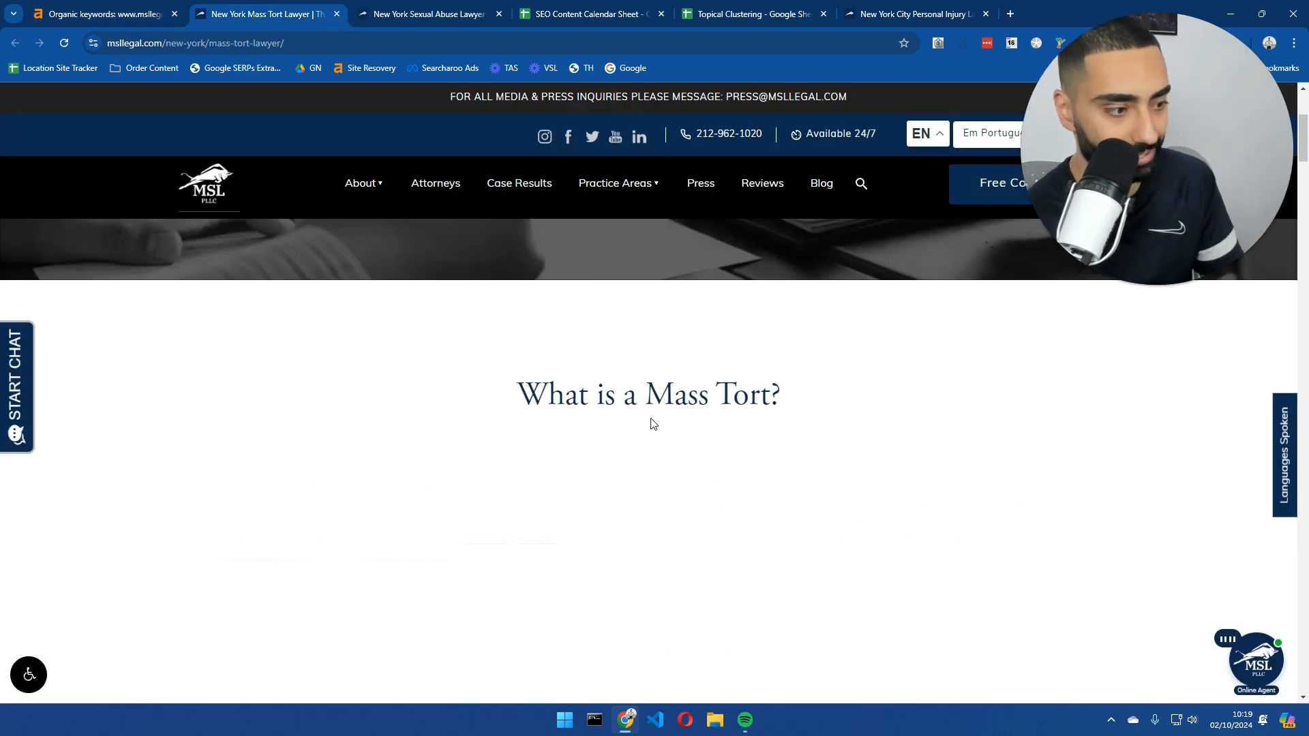
{"action": "scroll", "coordinate": [620, 386], "scroll_direction": "up", "scroll_amount": 8}
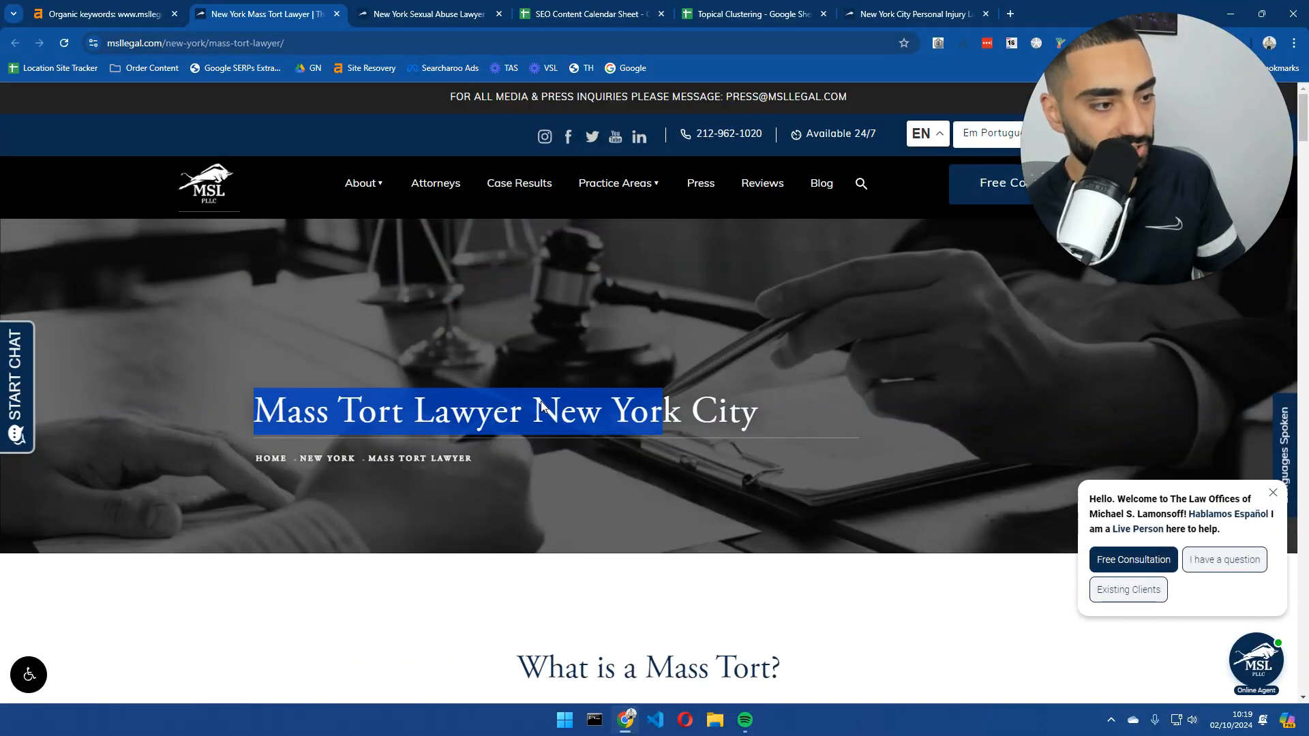
{"action": "left_click", "coordinate": [339, 412]}
{"action": "scroll", "coordinate": [604, 425], "scroll_direction": "down", "scroll_amount": 15}
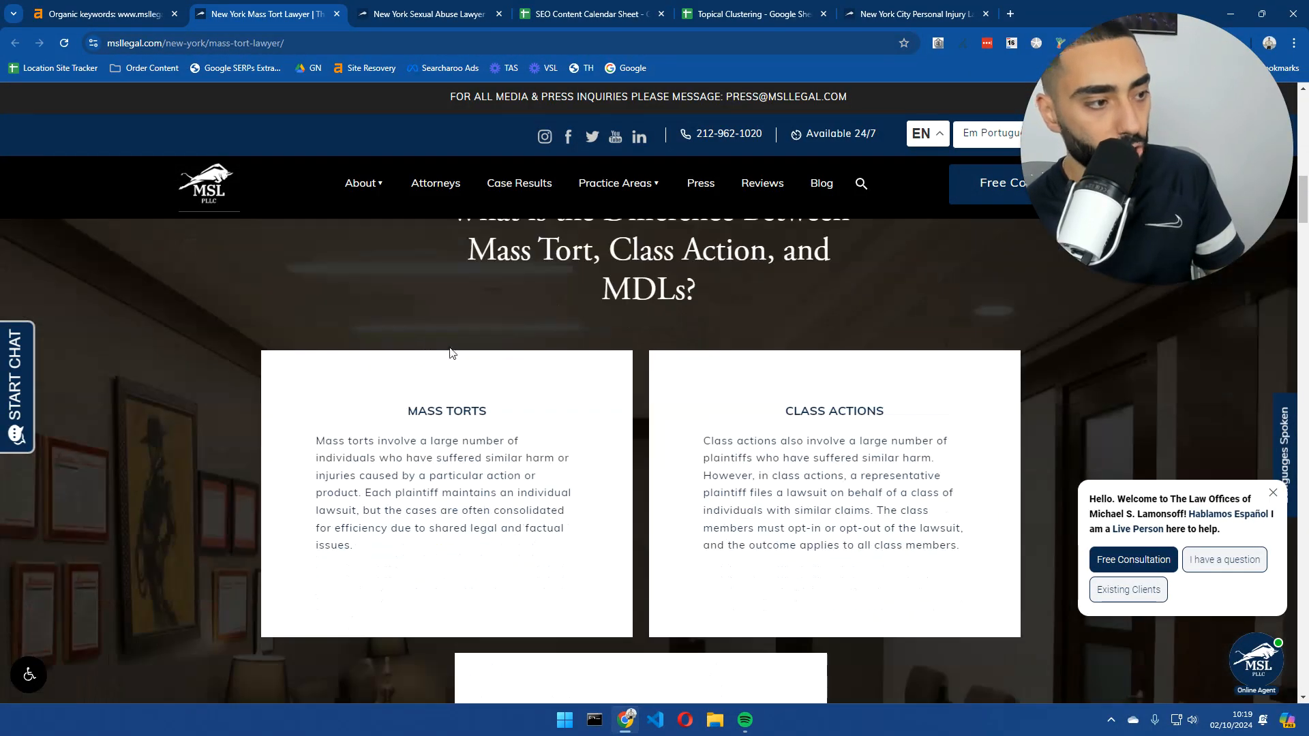
- Examine the heading and introductory content of the sexual abuse lawyer page
{"action": "left_click", "coordinate": [440, 14]}
{"action": "left_click_drag", "start_coordinate": [278, 418], "coordinate": [668, 403]}
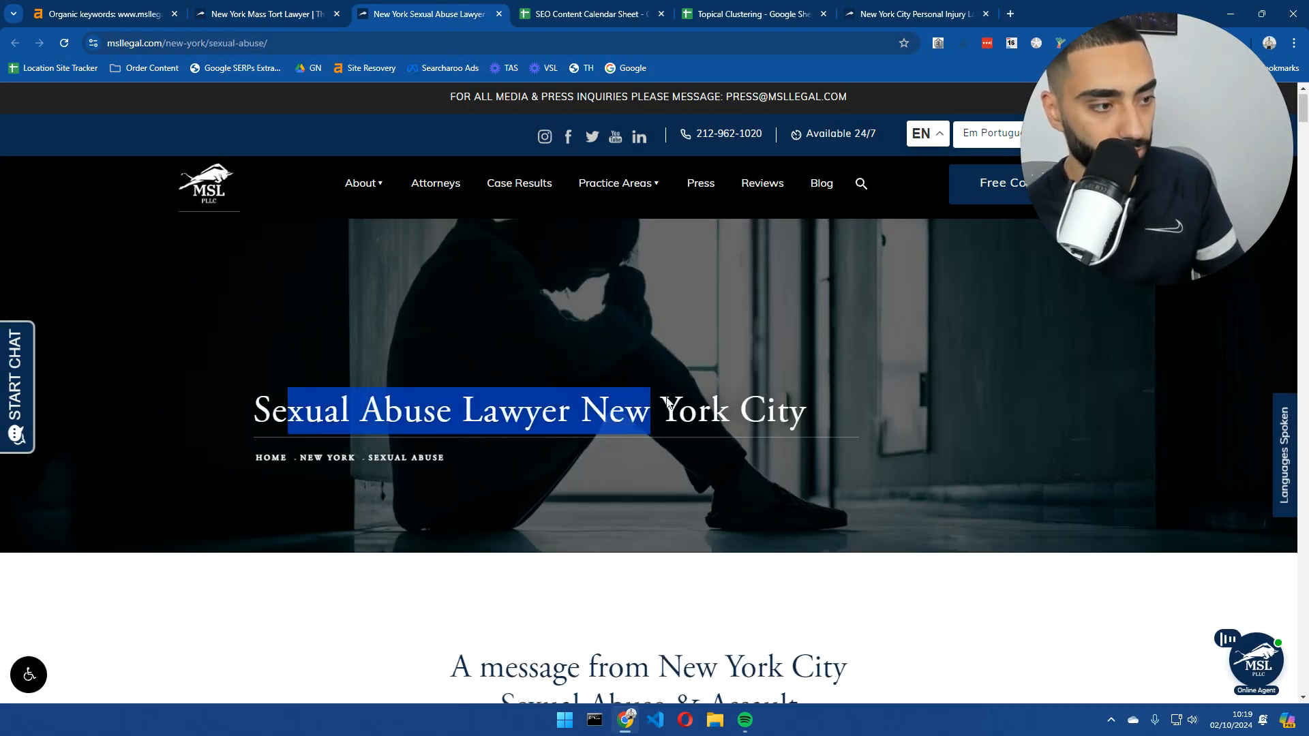
{"action": "scroll", "coordinate": [638, 418], "scroll_direction": "down", "scroll_amount": 9}
{"action": "scroll", "coordinate": [409, 373], "scroll_direction": "up", "scroll_amount": 3}
{"action": "scroll", "coordinate": [409, 373], "scroll_direction": "up", "scroll_amount": 4}
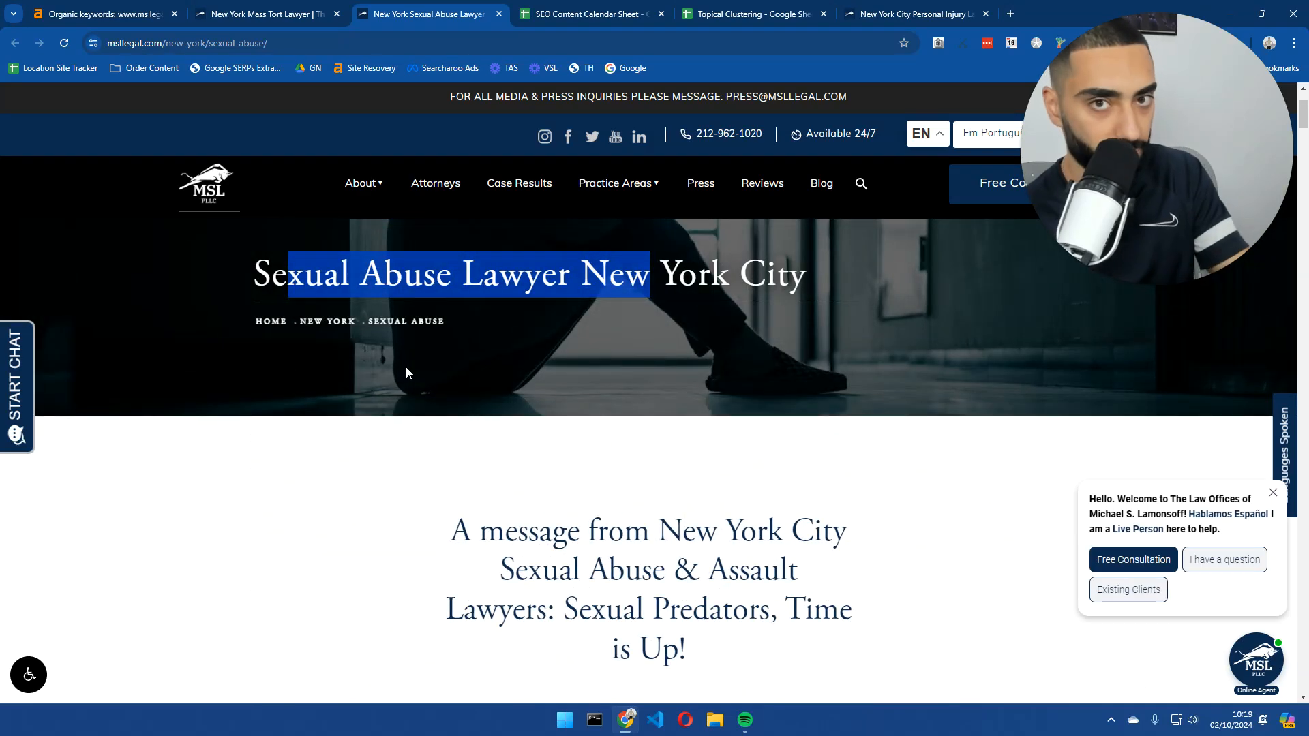
- Open the blog post ranking for "no win no pay lawyers" from the organic keywords list, and return to the list
{"action": "left_click", "coordinate": [103, 14]}
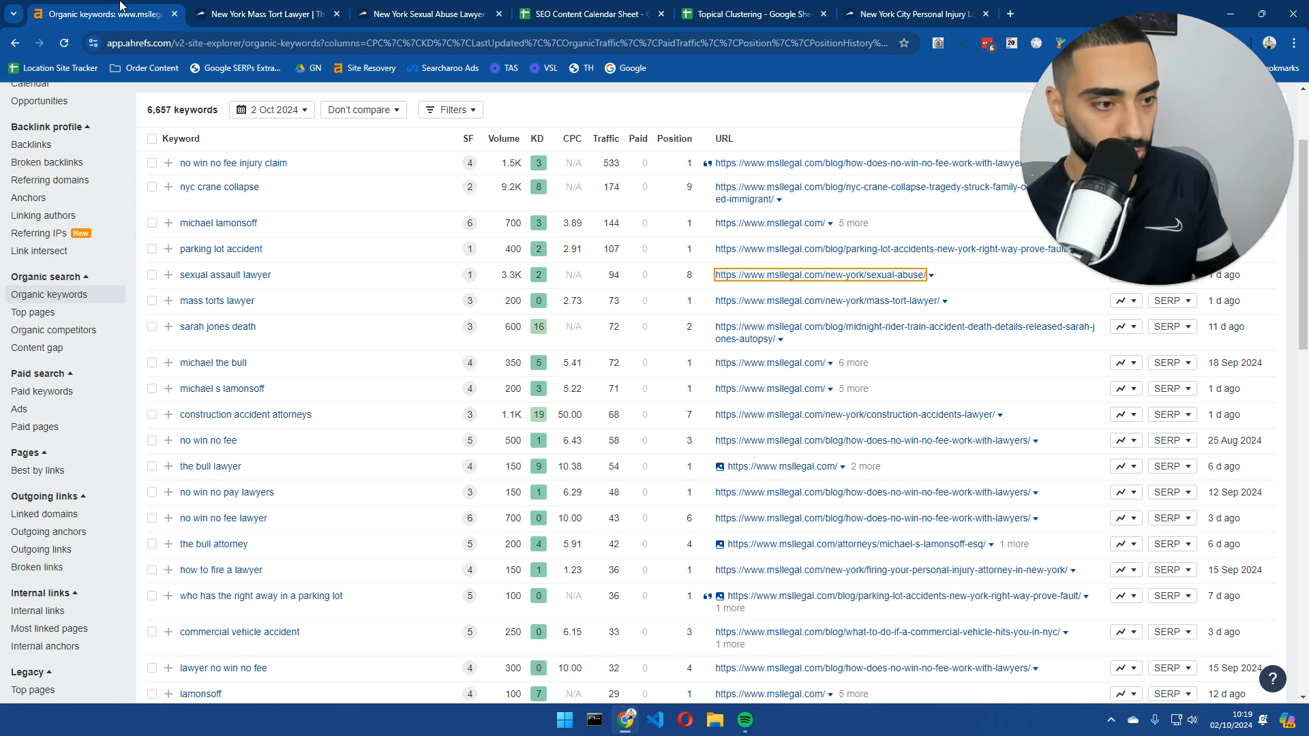
{"action": "left_click", "coordinate": [801, 499]}
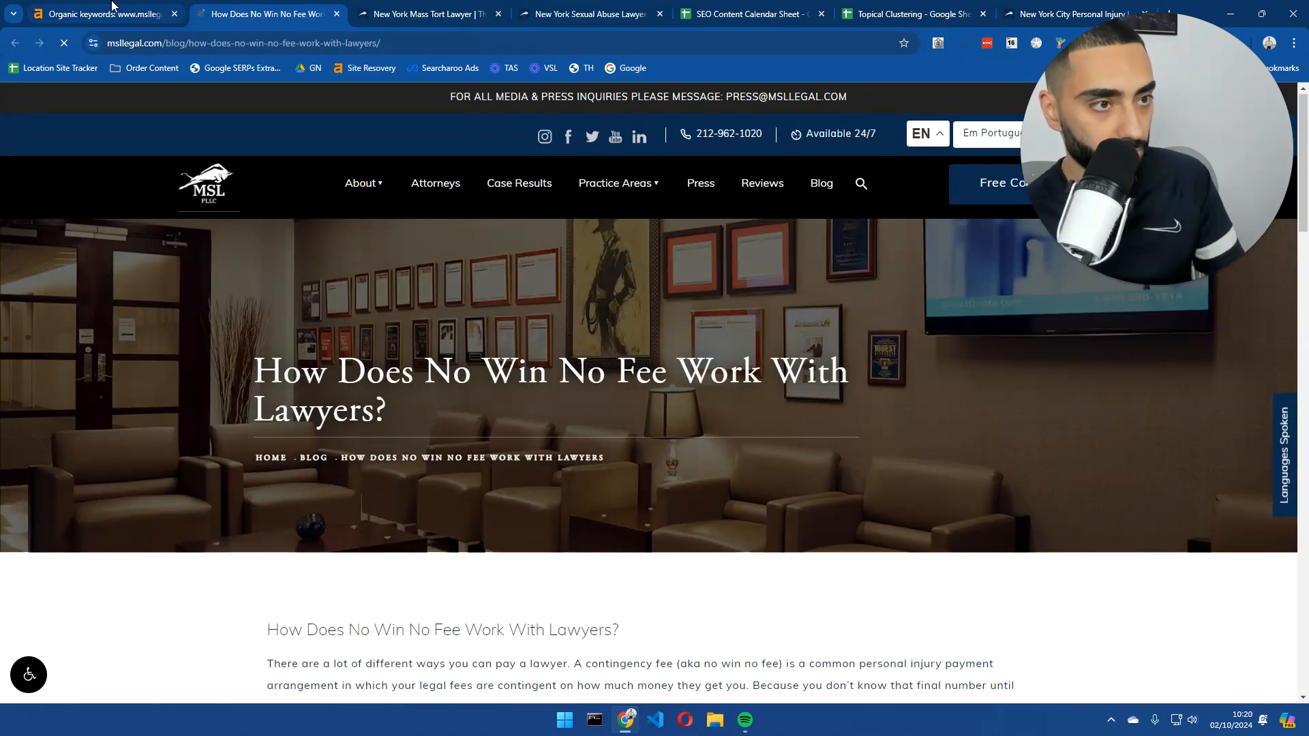
{"action": "left_click", "coordinate": [112, 13]}
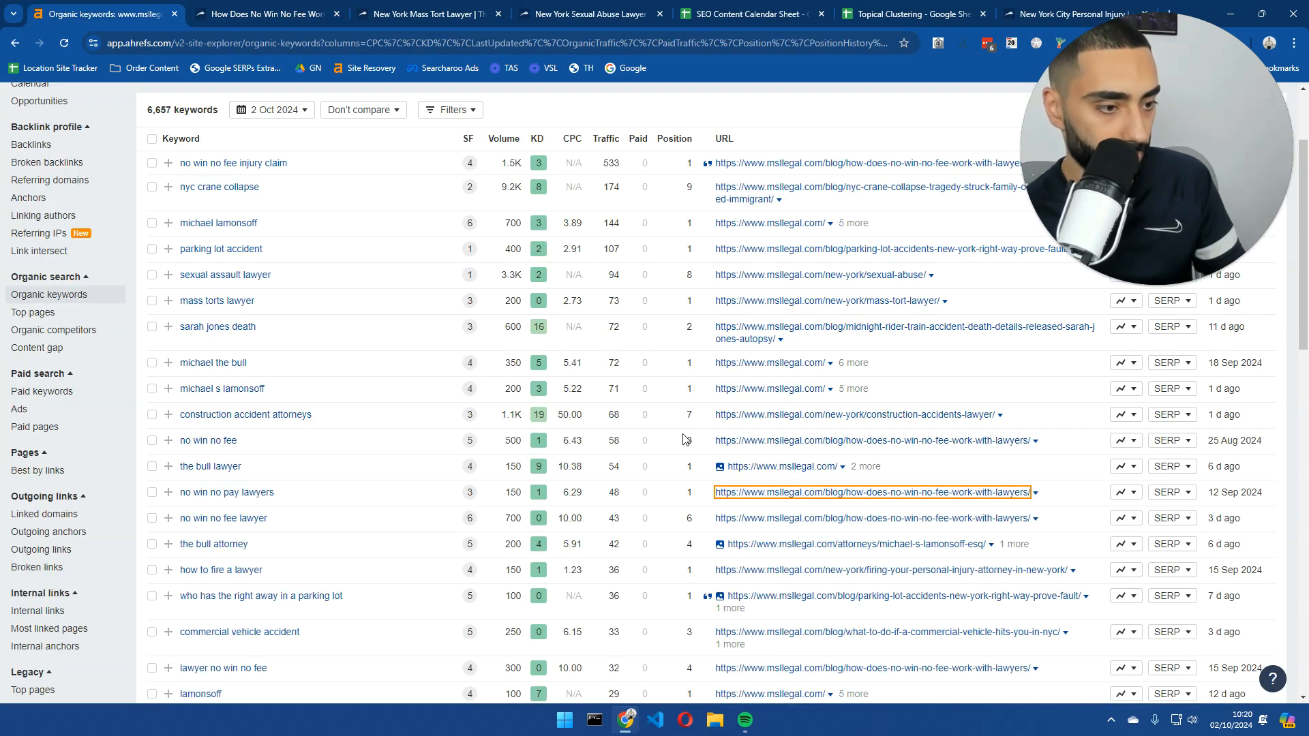
- Open the page ranking for "construction site injury lawyer" and examine its heading and content
{"action": "scroll", "coordinate": [684, 443], "scroll_direction": "down", "scroll_amount": 5}
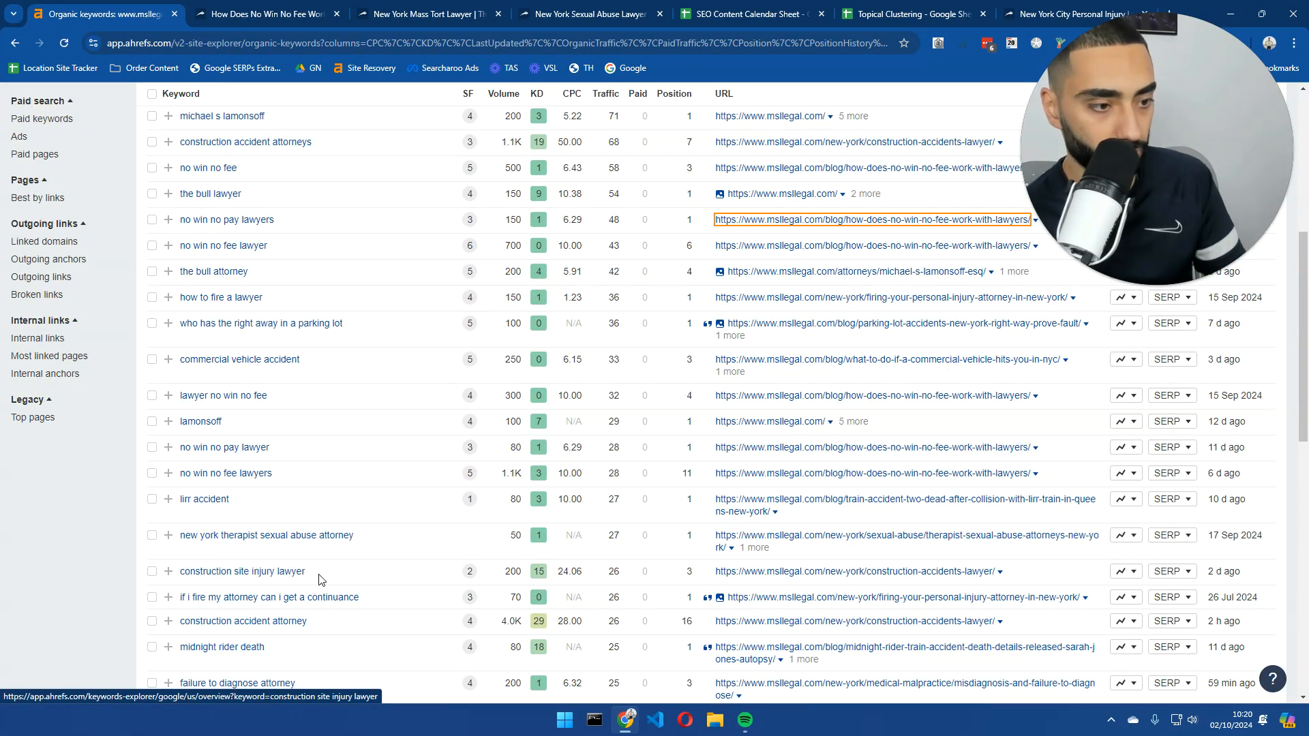
{"action": "left_click", "coordinate": [811, 576]}
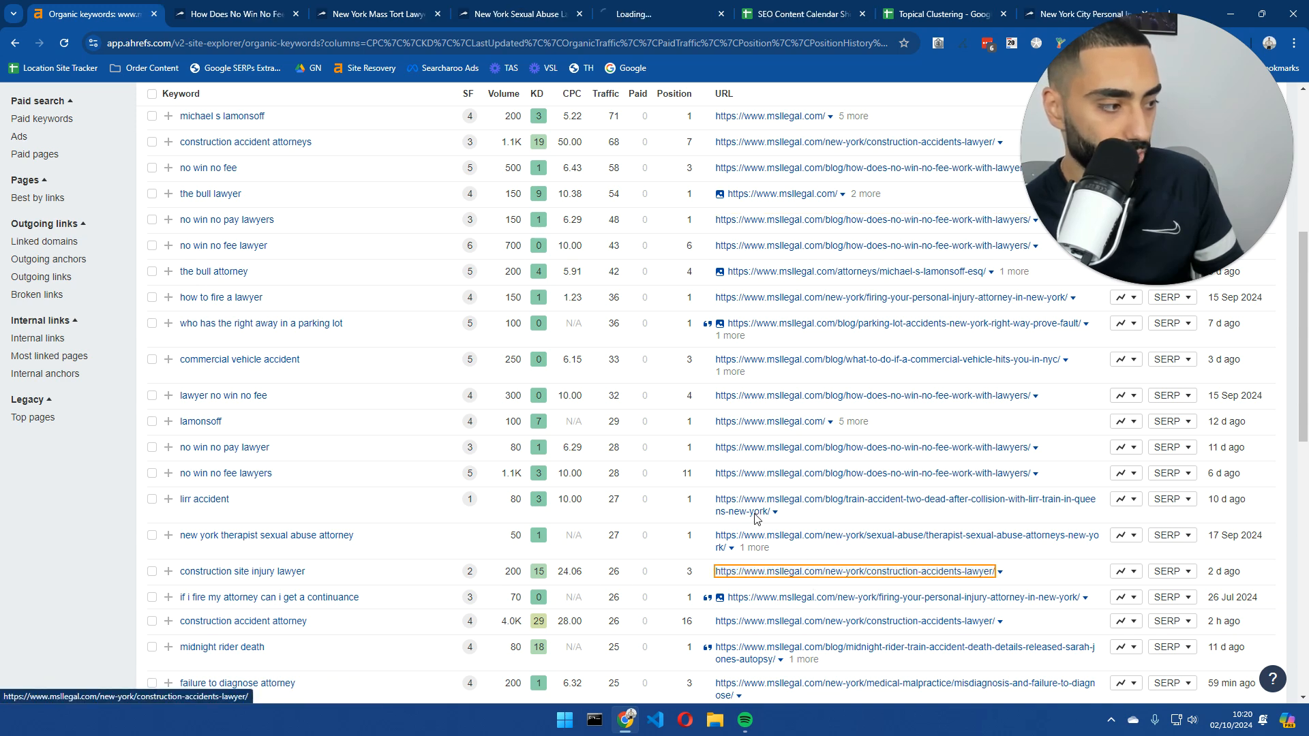
{"action": "left_click", "coordinate": [677, 8]}
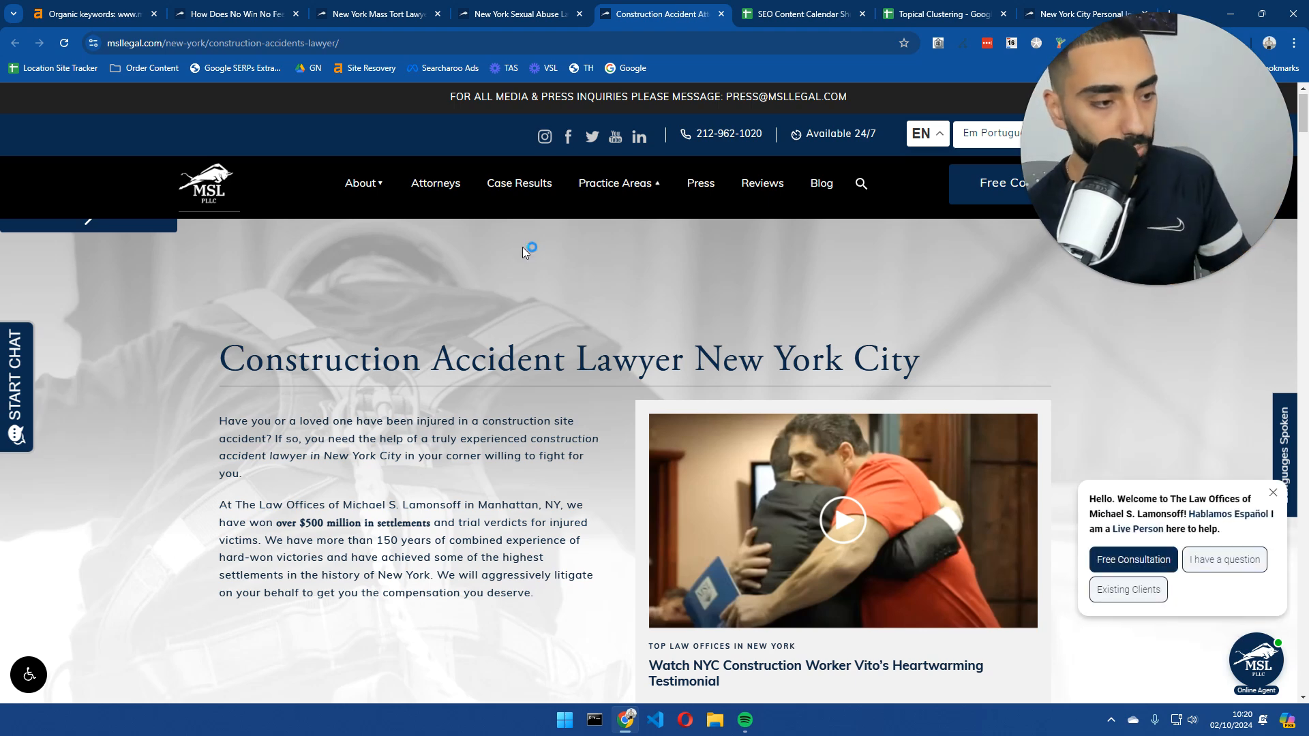
{"action": "scroll", "coordinate": [334, 337], "scroll_direction": "down", "scroll_amount": 5}
{"action": "scroll", "coordinate": [346, 334], "scroll_direction": "up", "scroll_amount": 5}
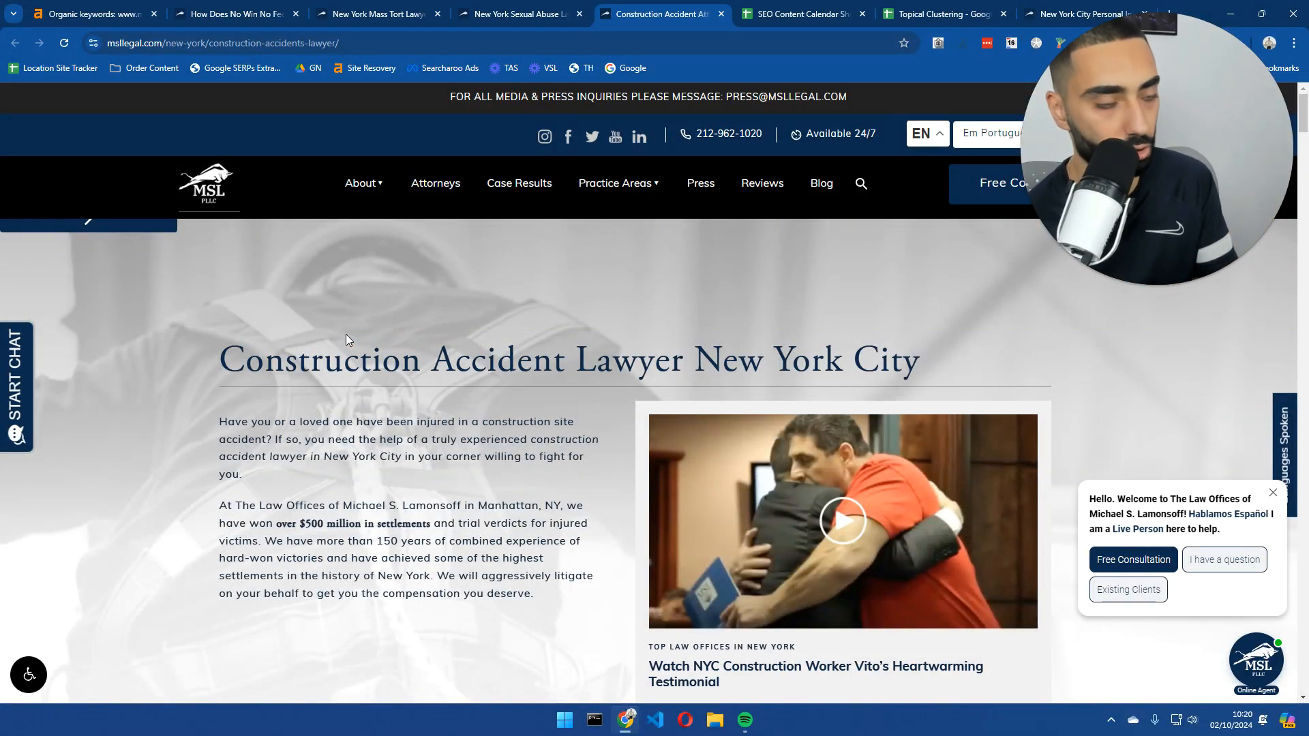
{"action": "scroll", "coordinate": [349, 333], "scroll_direction": "down", "scroll_amount": 4}
{"action": "scroll", "coordinate": [365, 262], "scroll_direction": "down", "scroll_amount": 4}
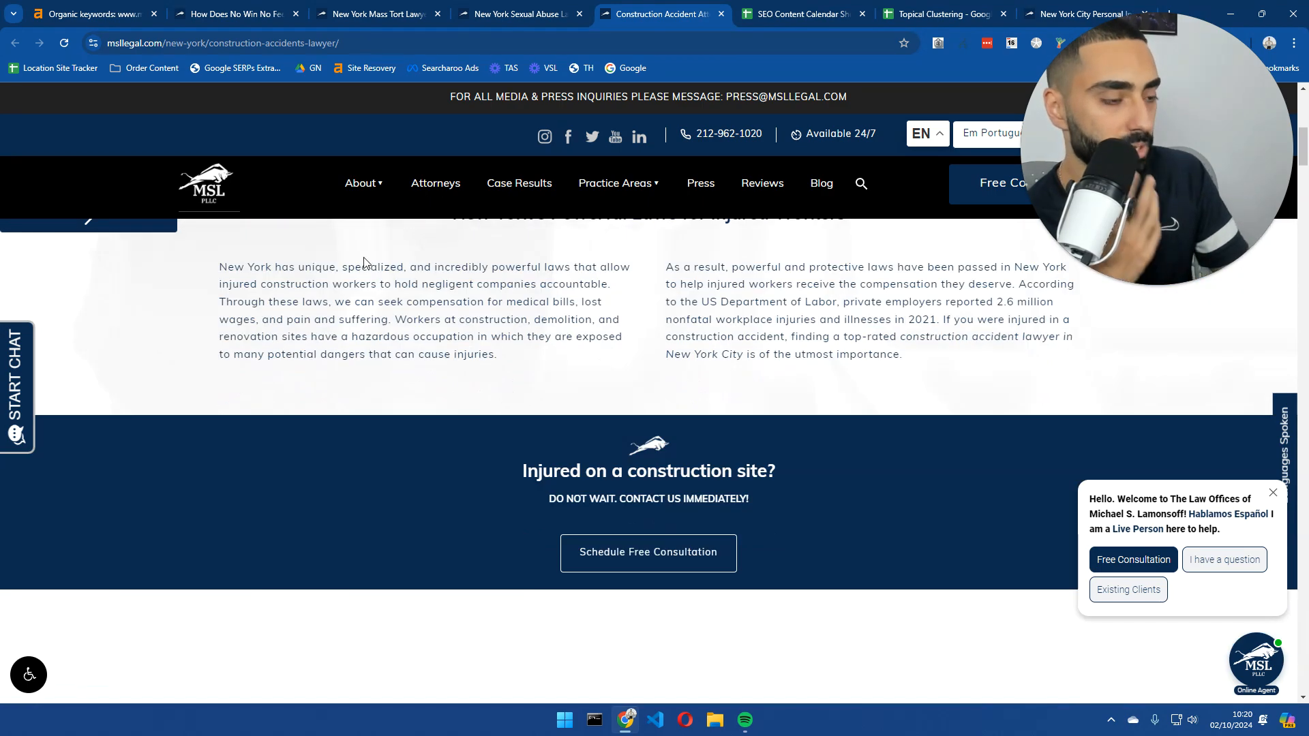
- Examine the law firm's practice areas and the sub-topics under Construction Accidents, Sexual Assault & Abuse and Bus Accidents, and open the Construction Accidents page
{"action": "scroll", "coordinate": [484, 334], "scroll_direction": "up", "scroll_amount": 8}
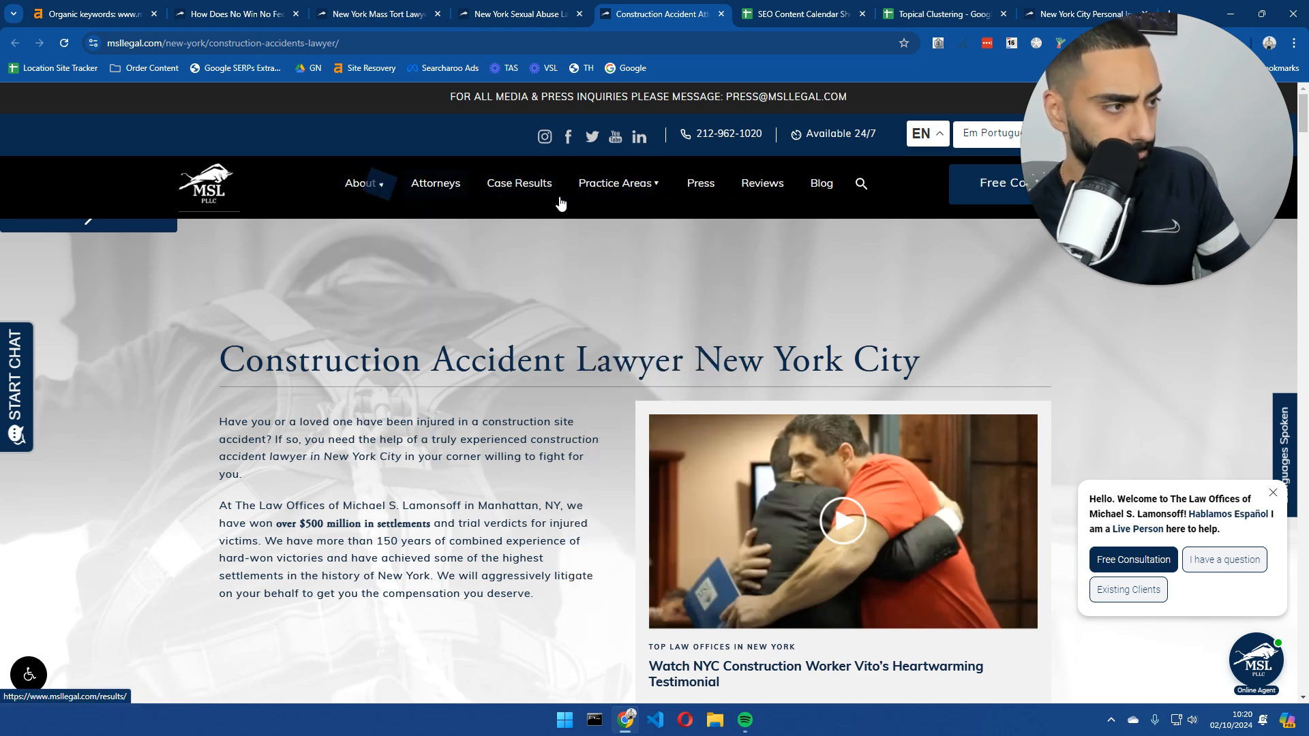
{"action": "mouse_move", "coordinate": [617, 183]}
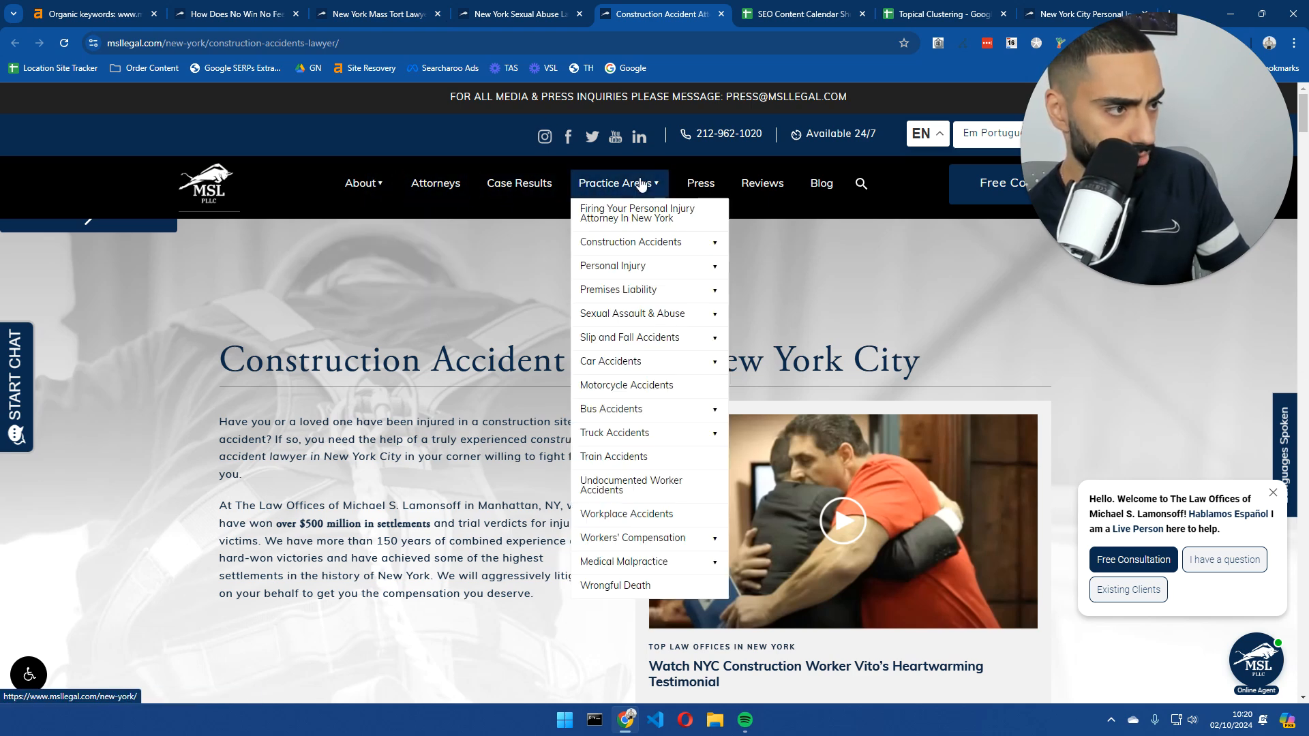
{"action": "mouse_move", "coordinate": [687, 251]}
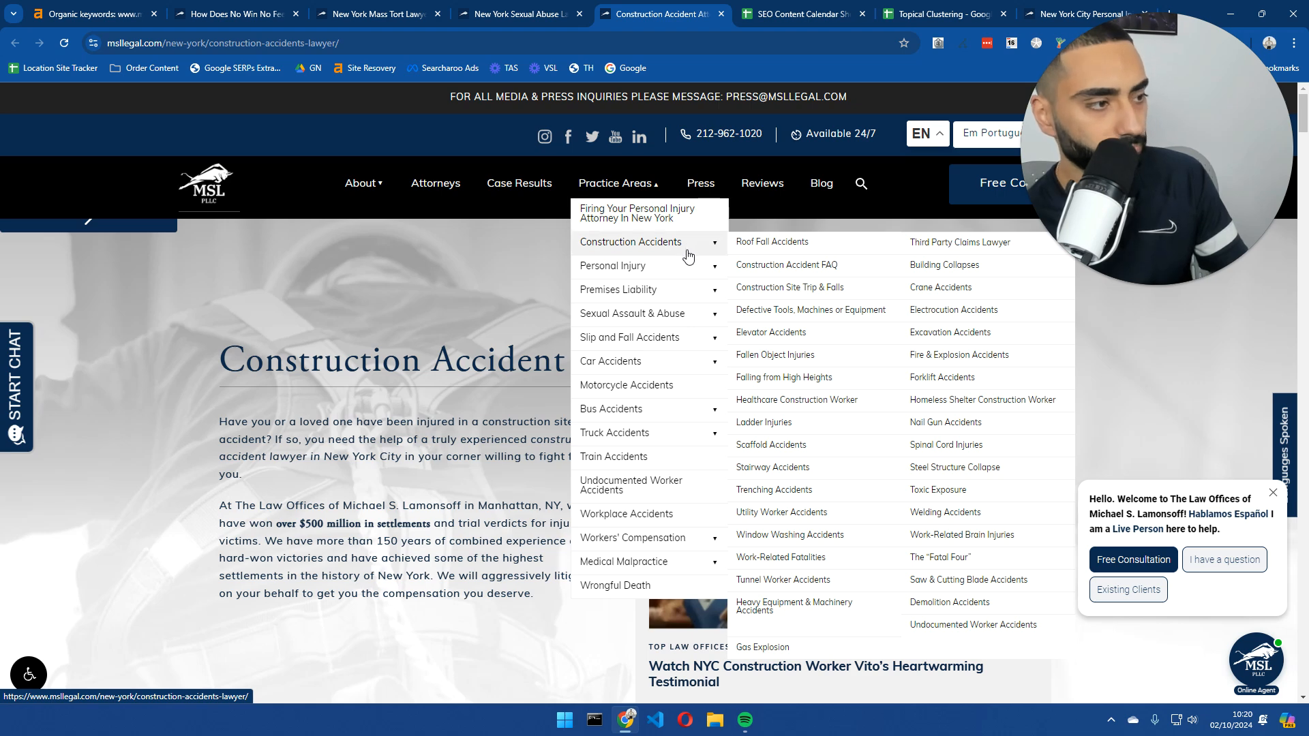
{"action": "mouse_move", "coordinate": [691, 291]}
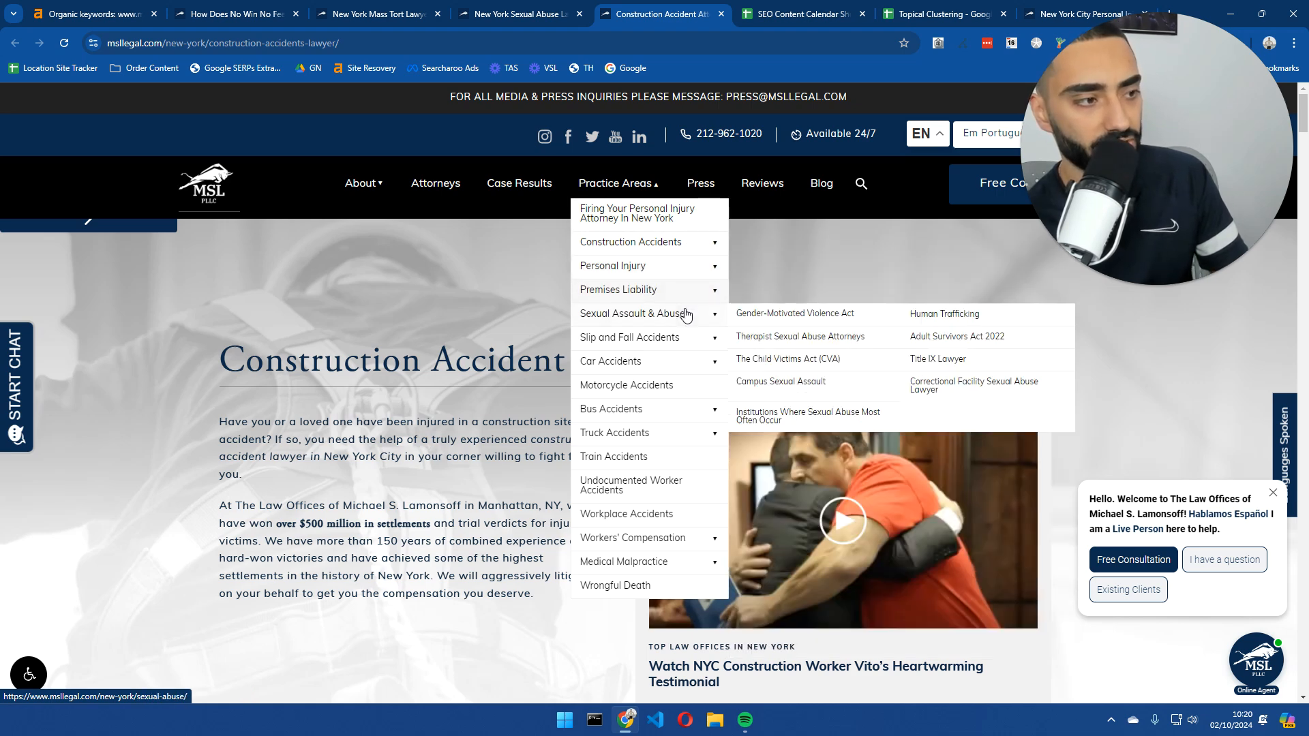
{"action": "mouse_move", "coordinate": [668, 417]}
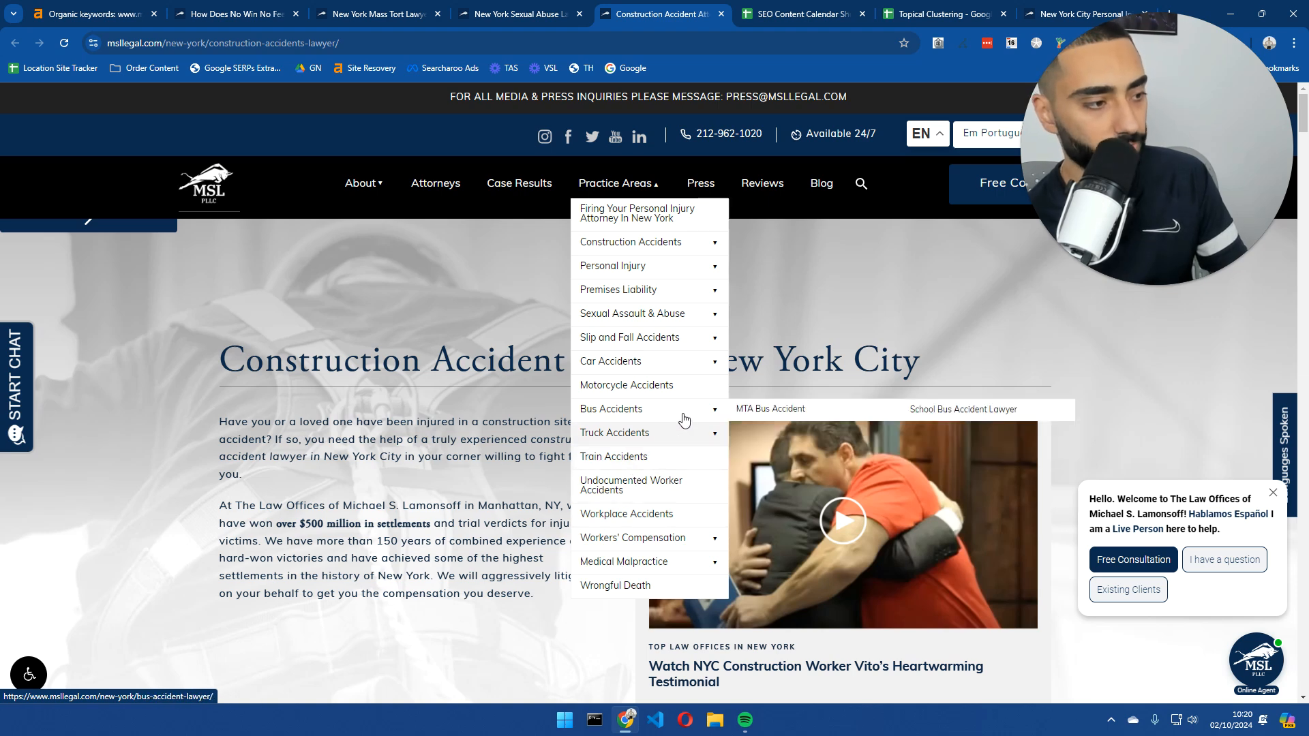
{"action": "mouse_move", "coordinate": [631, 251]}
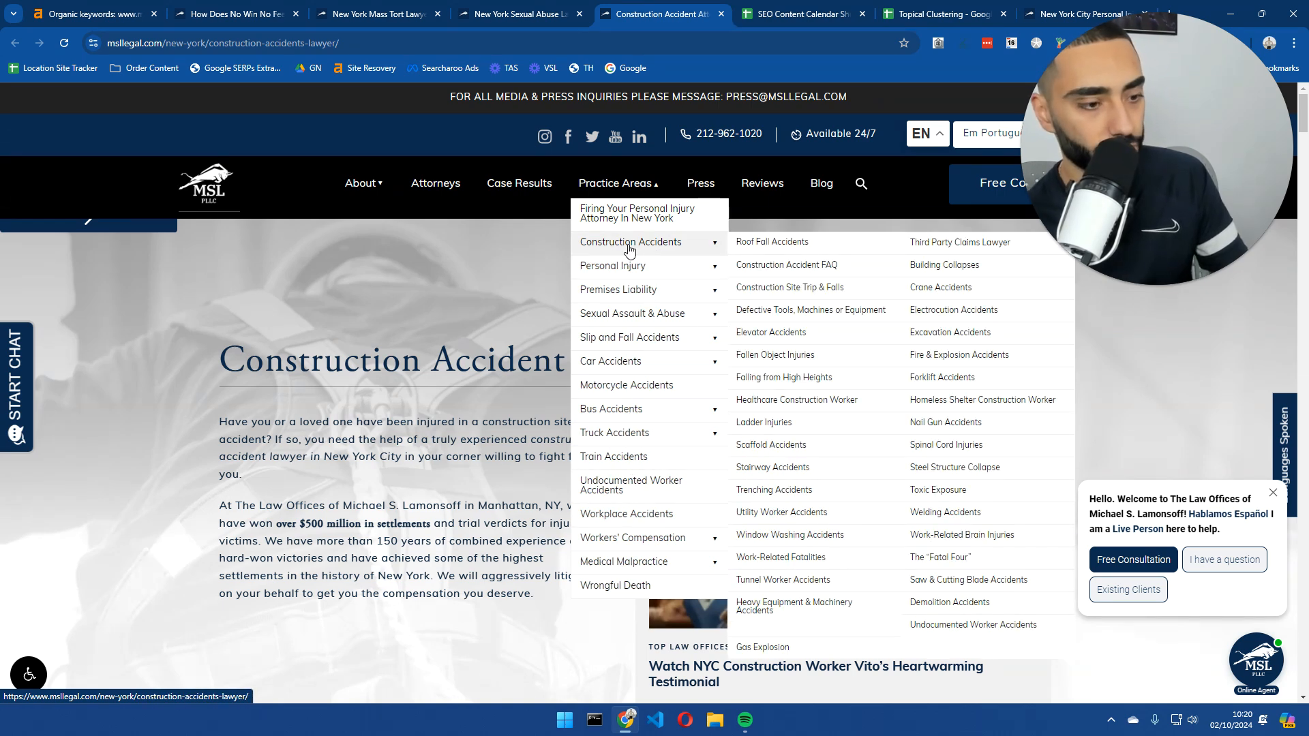
{"action": "left_click", "coordinate": [629, 250]}
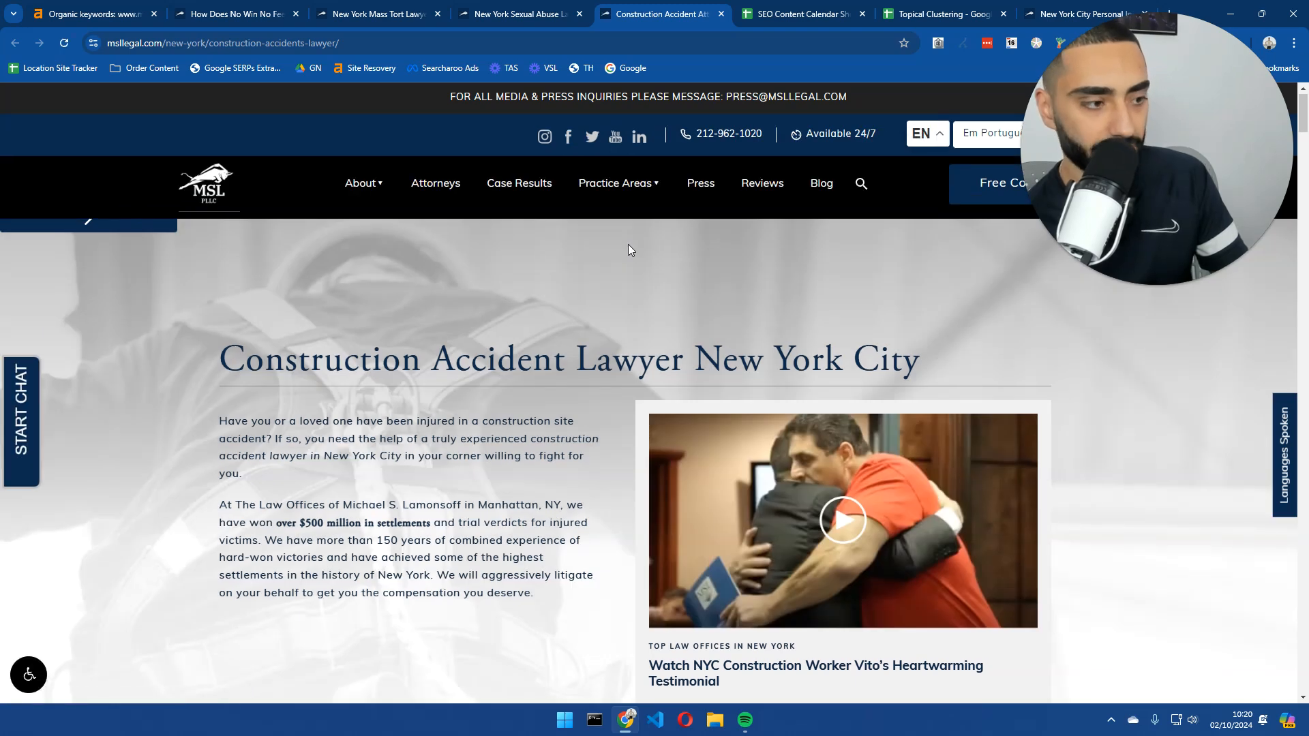
- Open the Gas Explosion page from the construction accident sub-topics, skim its content, and return to the construction accident page
{"action": "mouse_move", "coordinate": [630, 209]}
{"action": "mouse_move", "coordinate": [654, 243]}
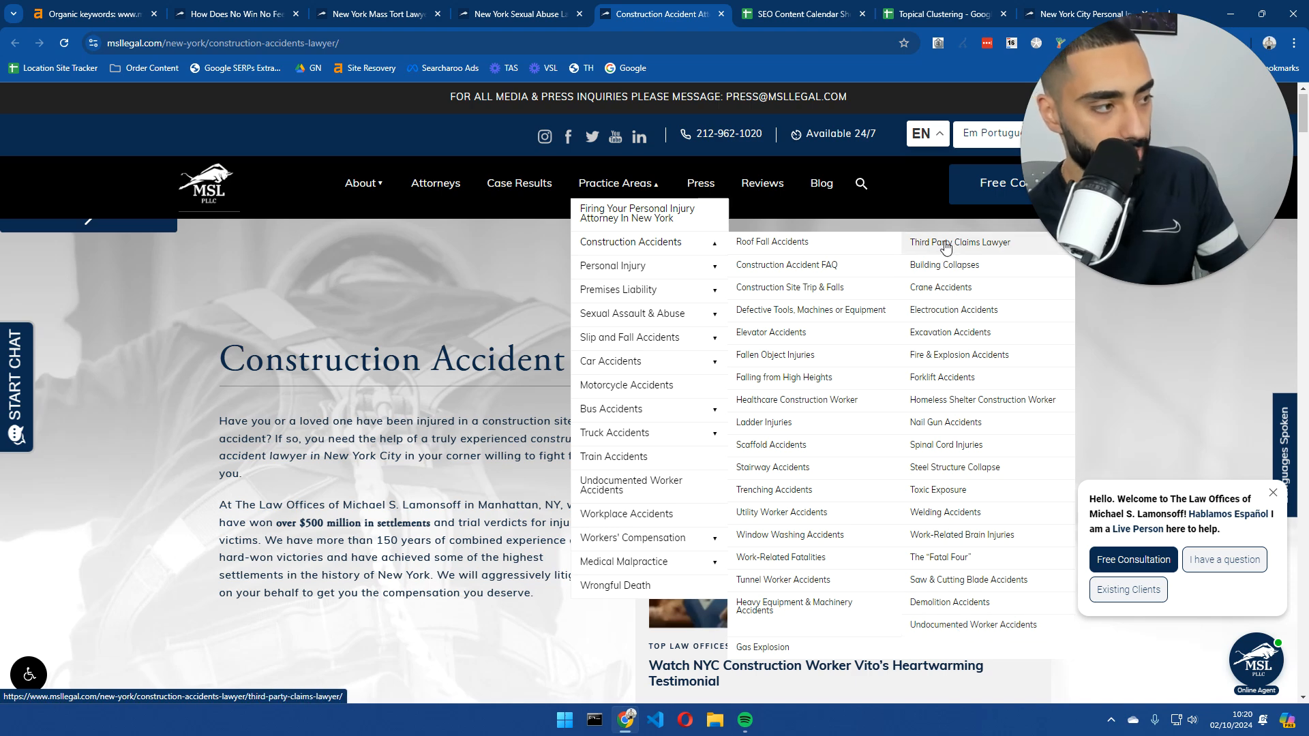
{"action": "left_click", "coordinate": [775, 651]}
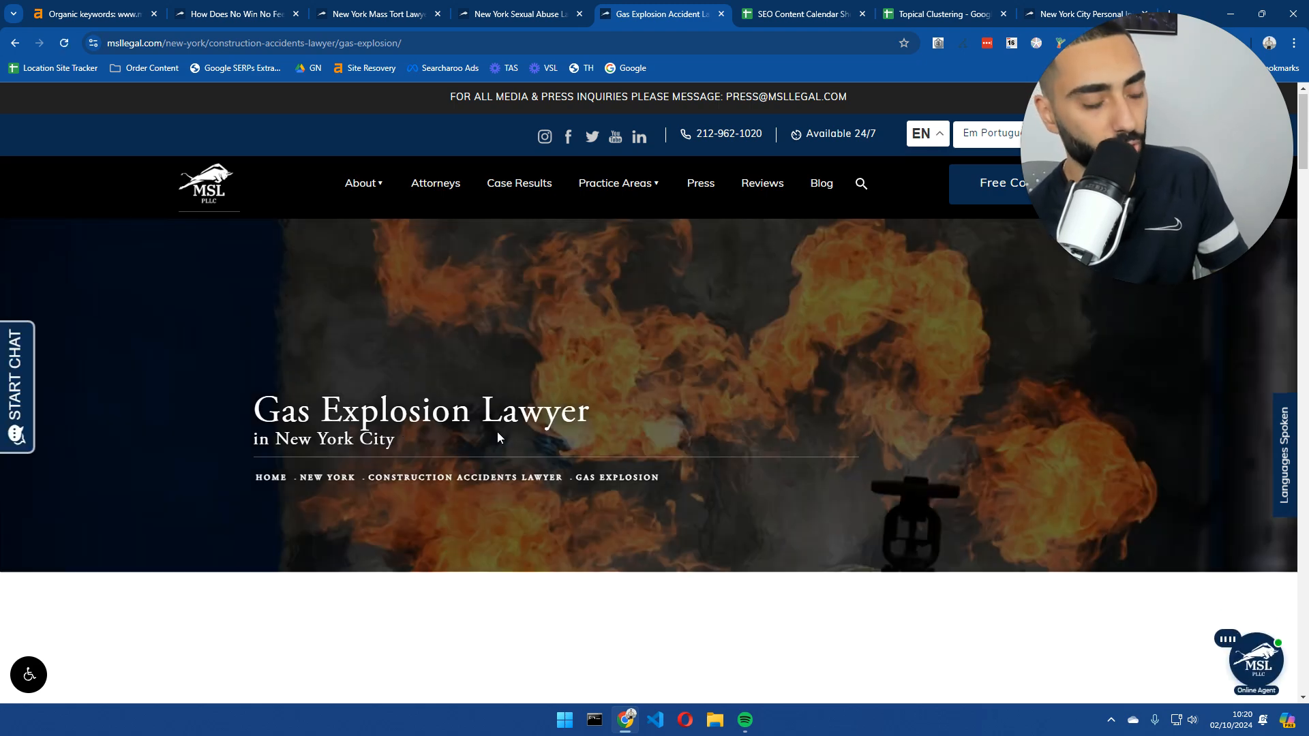
{"action": "scroll", "coordinate": [497, 432], "scroll_direction": "down", "scroll_amount": 10}
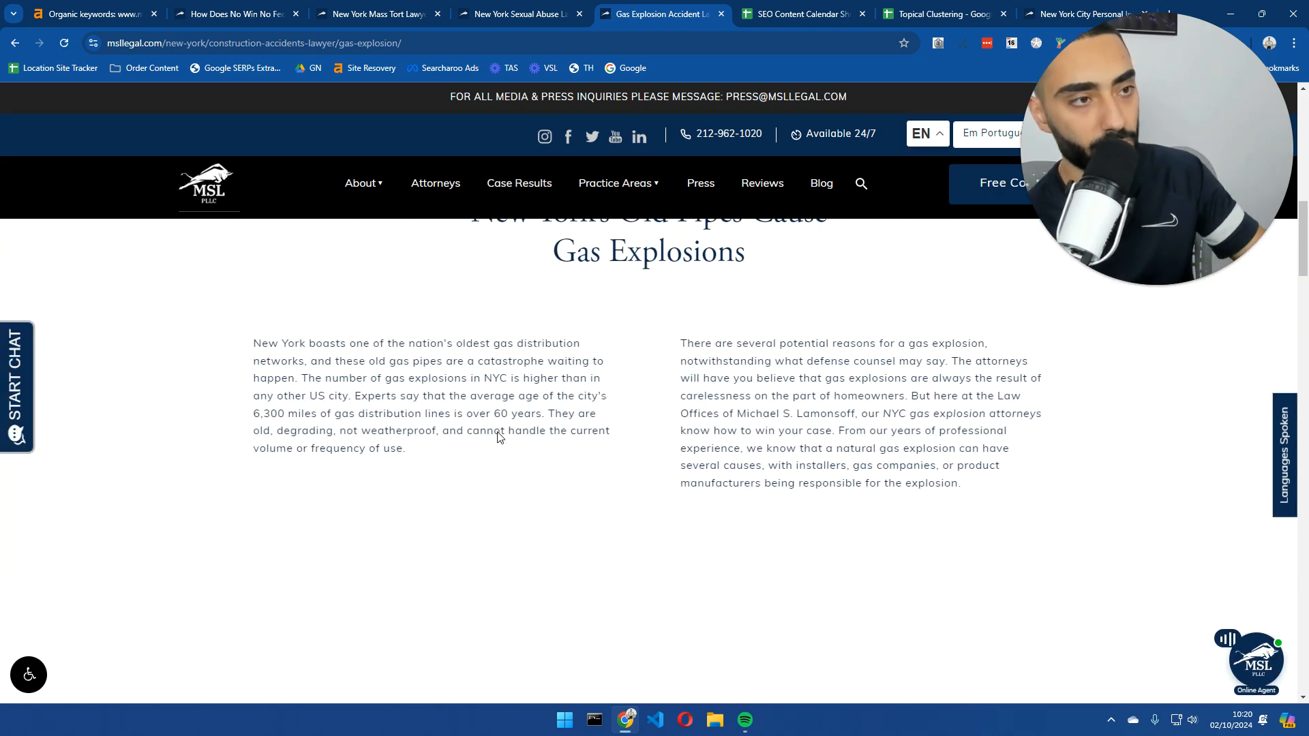
{"action": "left_click", "coordinate": [19, 45]}
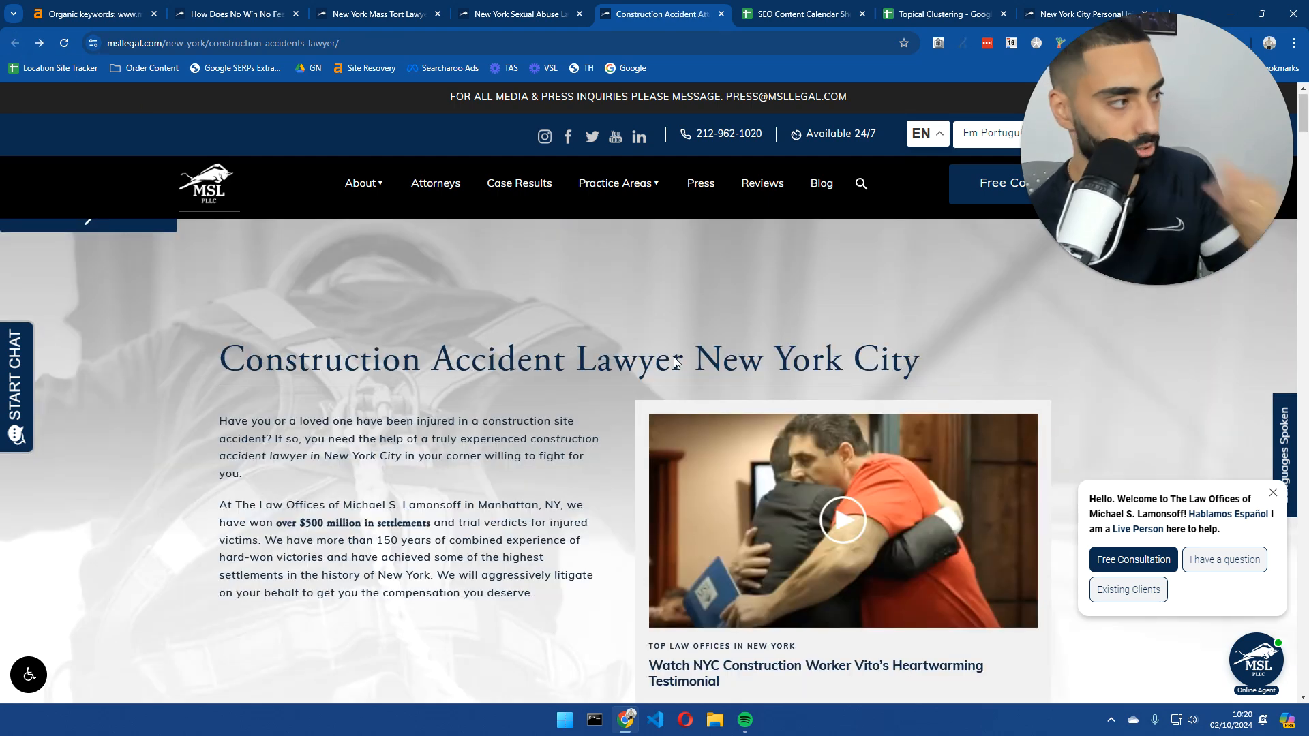
- Switch to the SEO Content Calendar Sheet and review its Content Pipeline columns, Content Plan and Guide sheets
{"action": "left_click", "coordinate": [818, 11]}
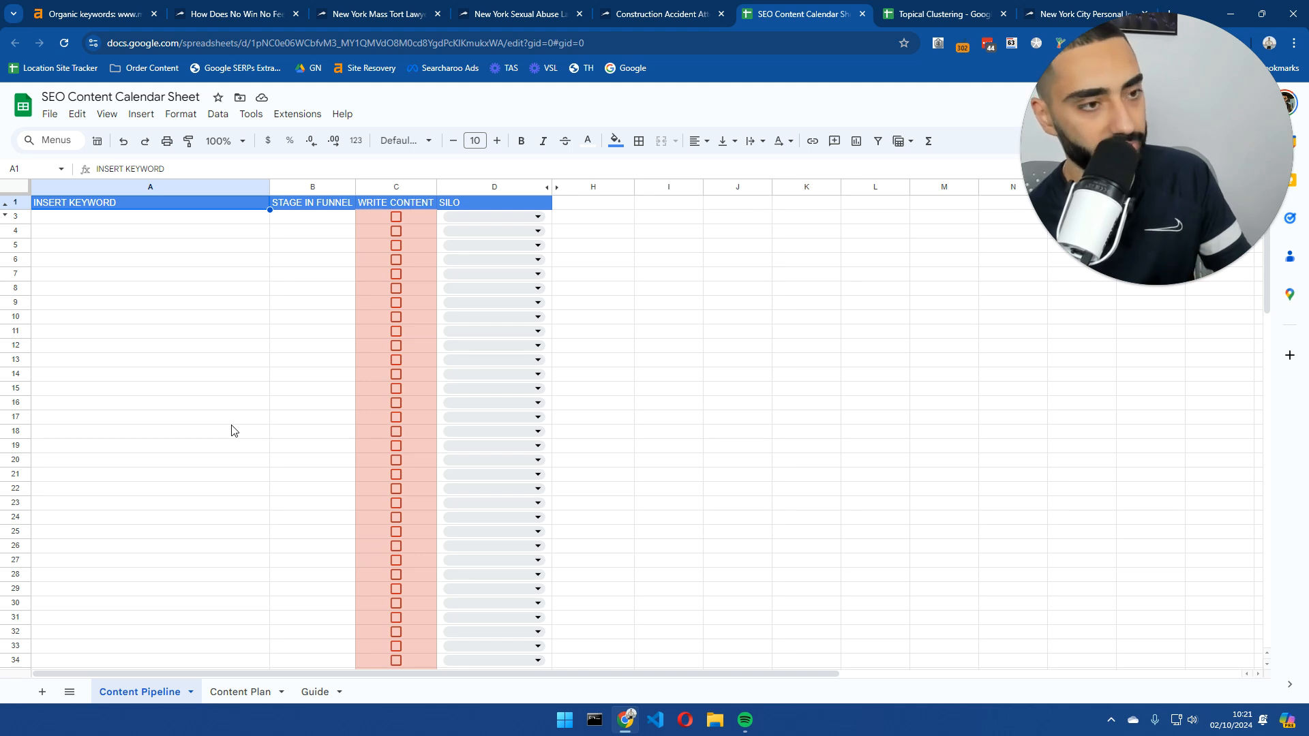
{"action": "left_click", "coordinate": [222, 319]}
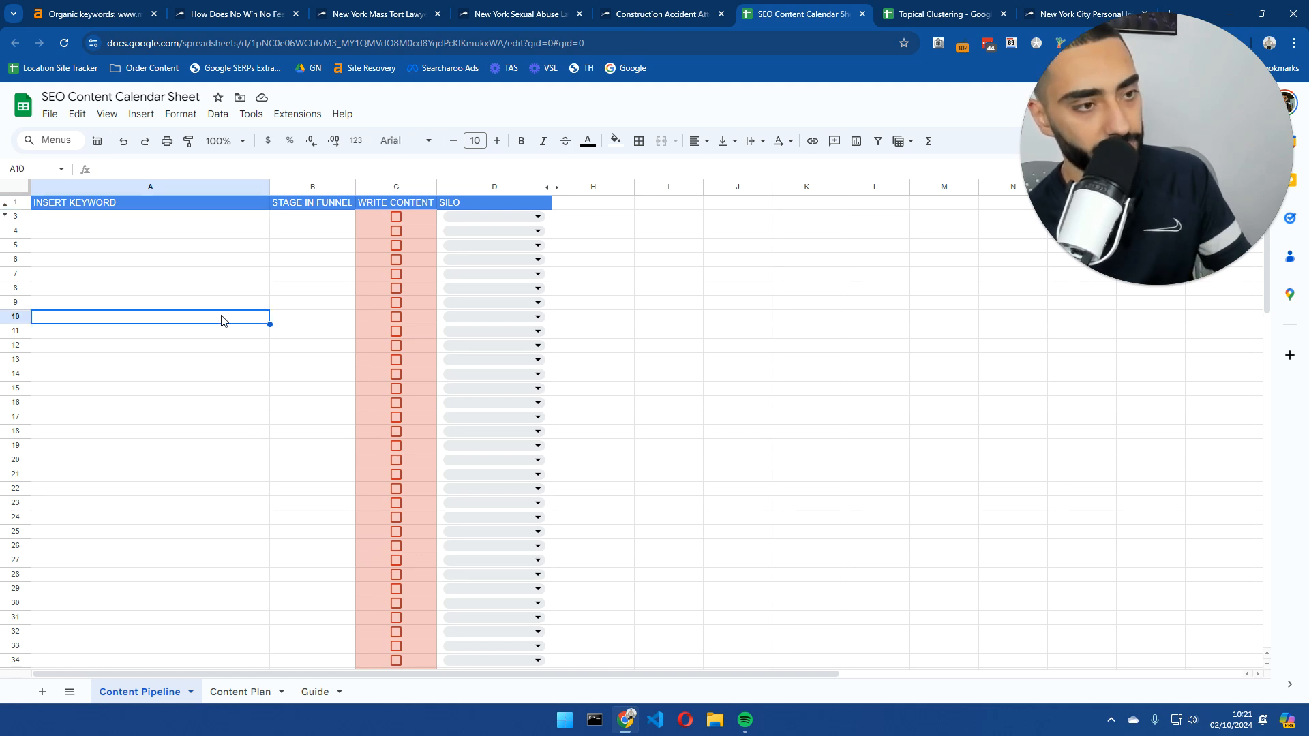
{"action": "left_click", "coordinate": [173, 221]}
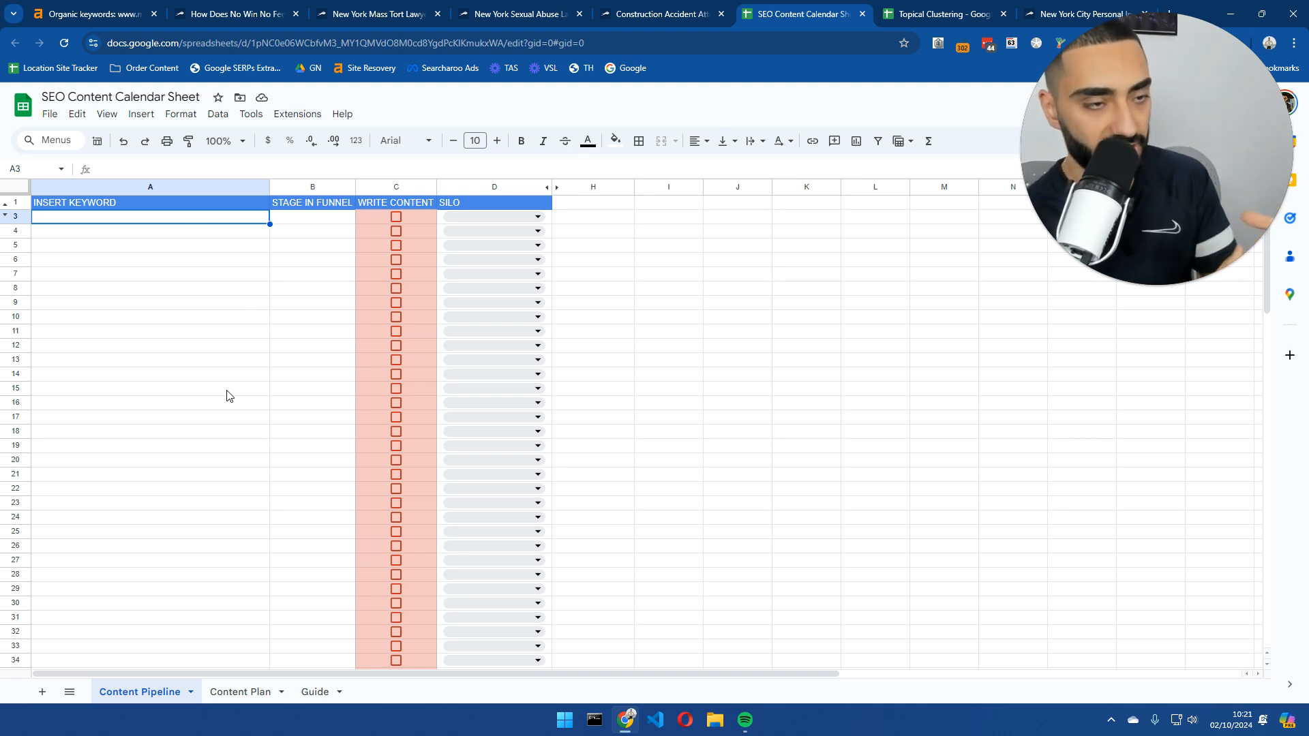
{"action": "left_click", "coordinate": [308, 219]}
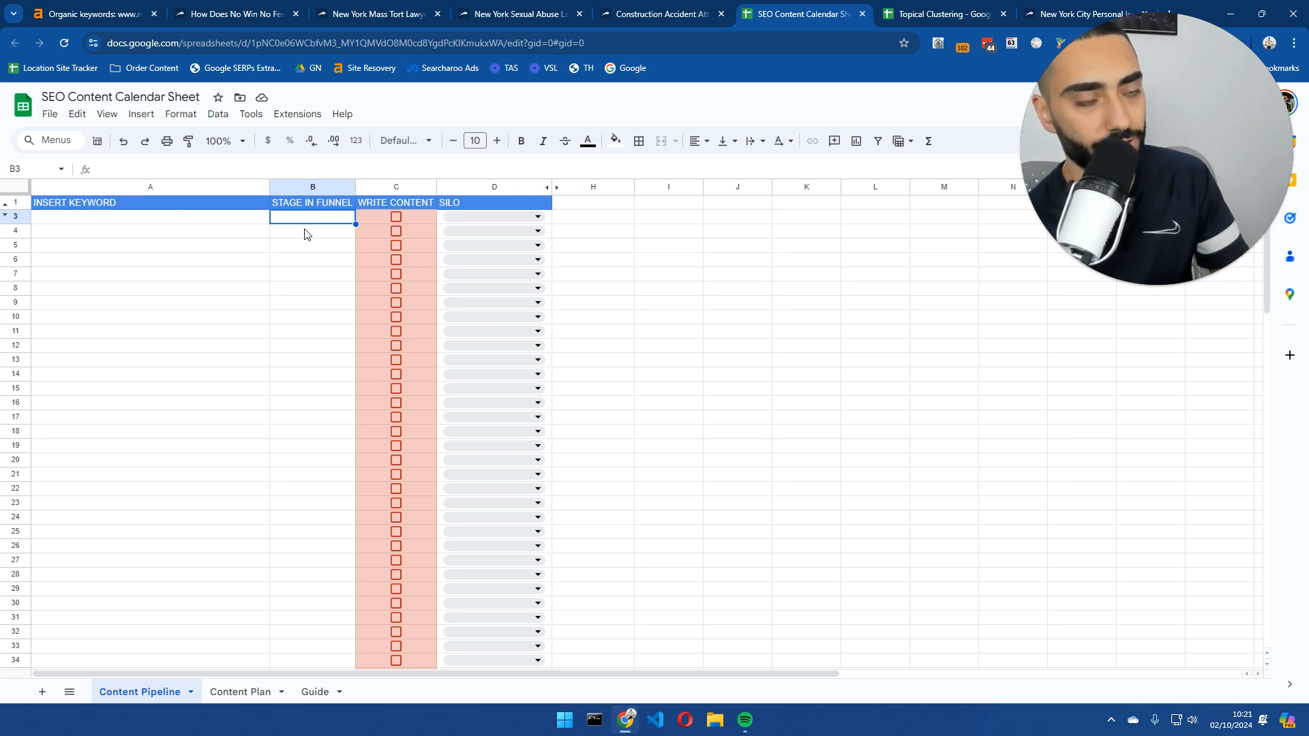
{"action": "left_click", "coordinate": [242, 692]}
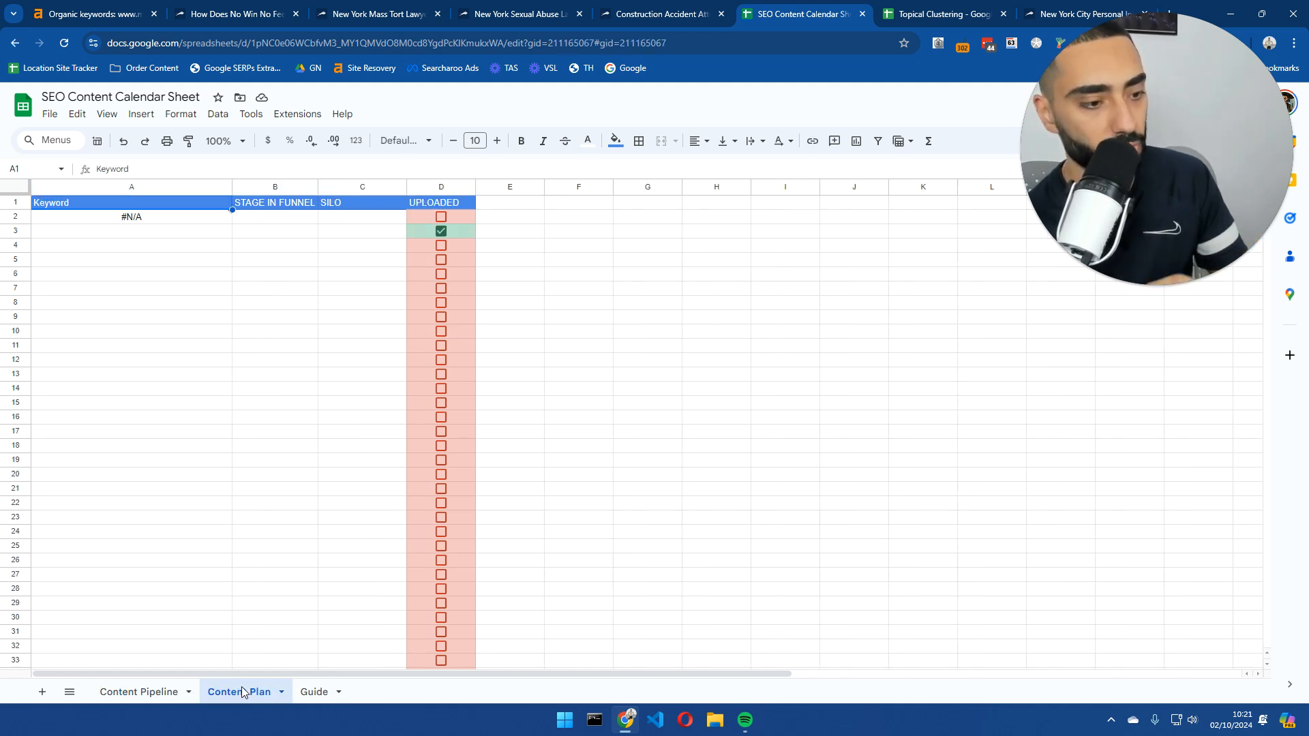
{"action": "left_click", "coordinate": [323, 694]}
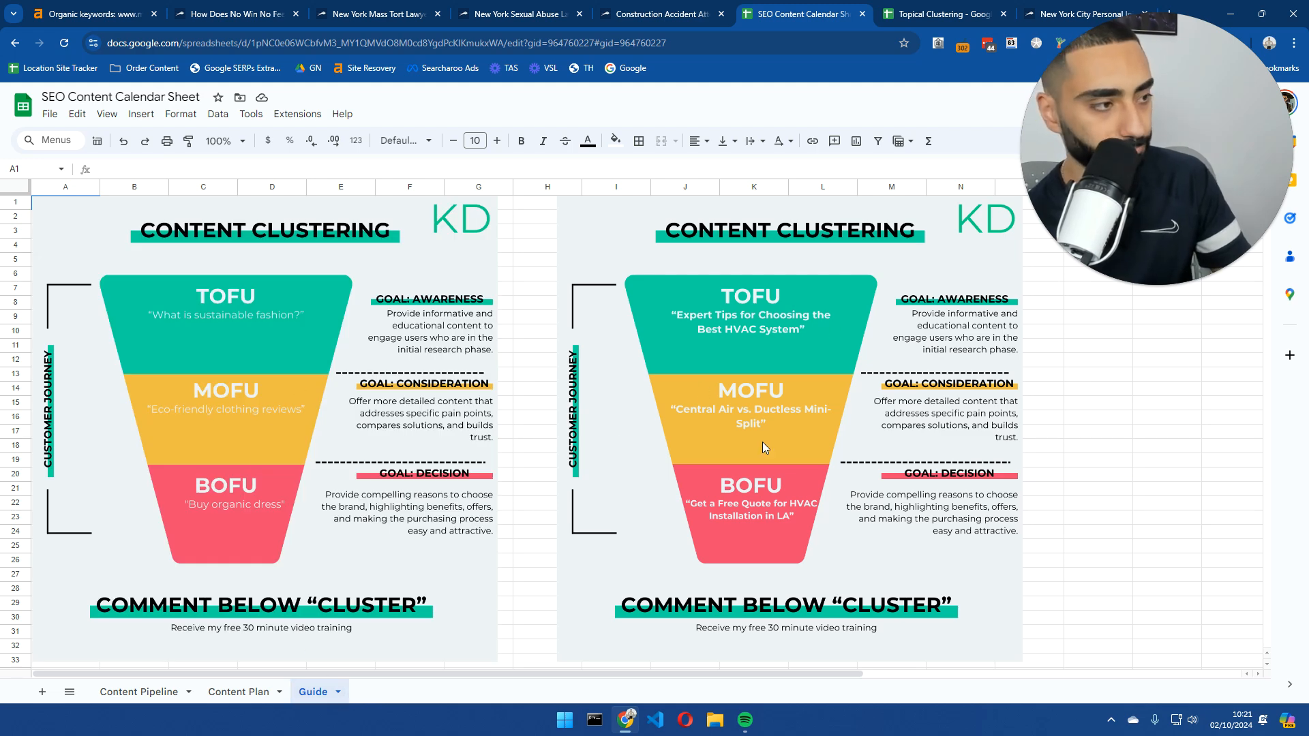
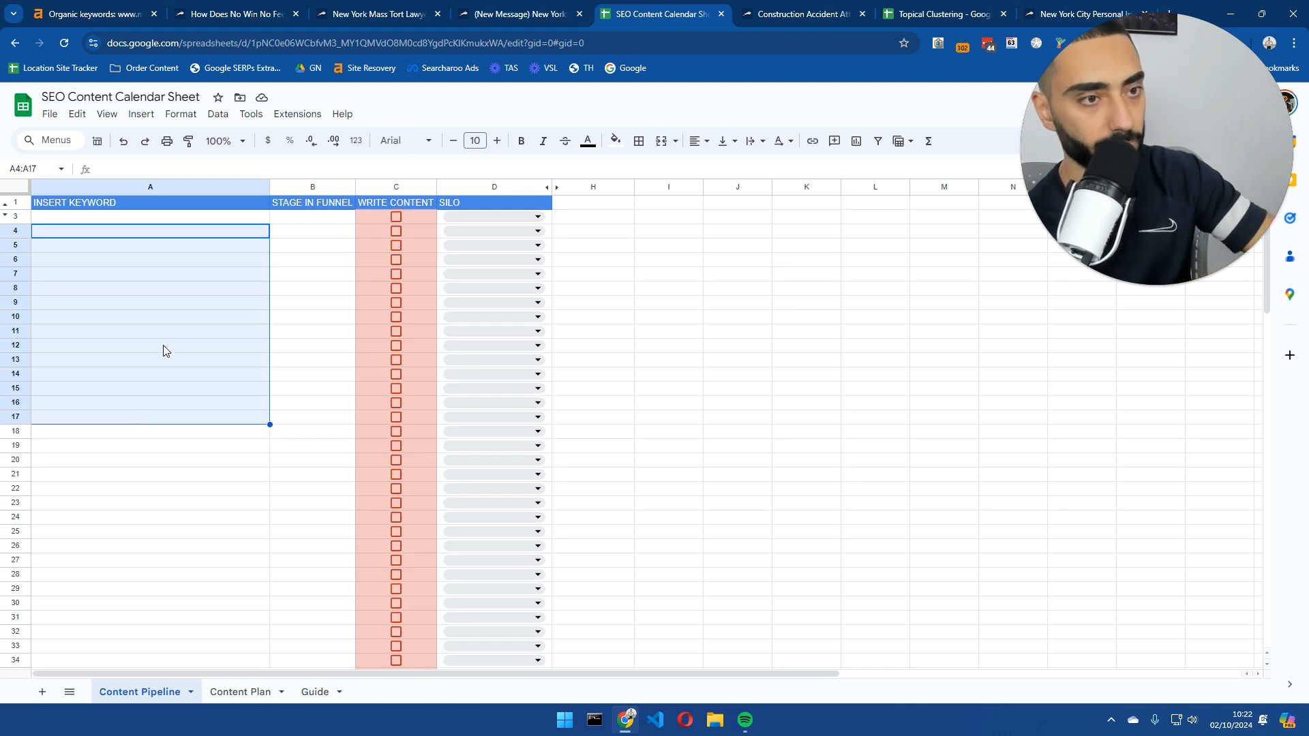
- Locate the option for making a copy of the SEO Content Calendar Sheet, and return to the first empty keyword cell
{"action": "left_click", "coordinate": [49, 120]}
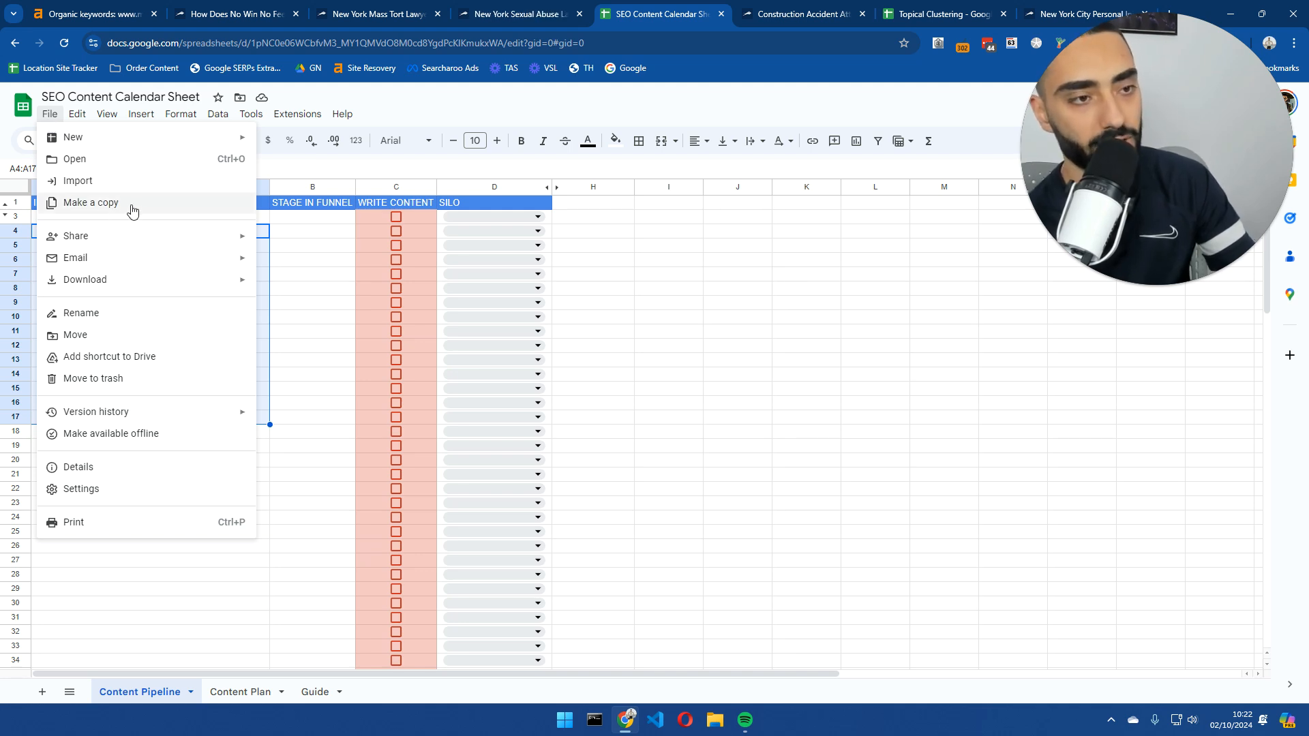
{"action": "left_click", "coordinate": [310, 240]}
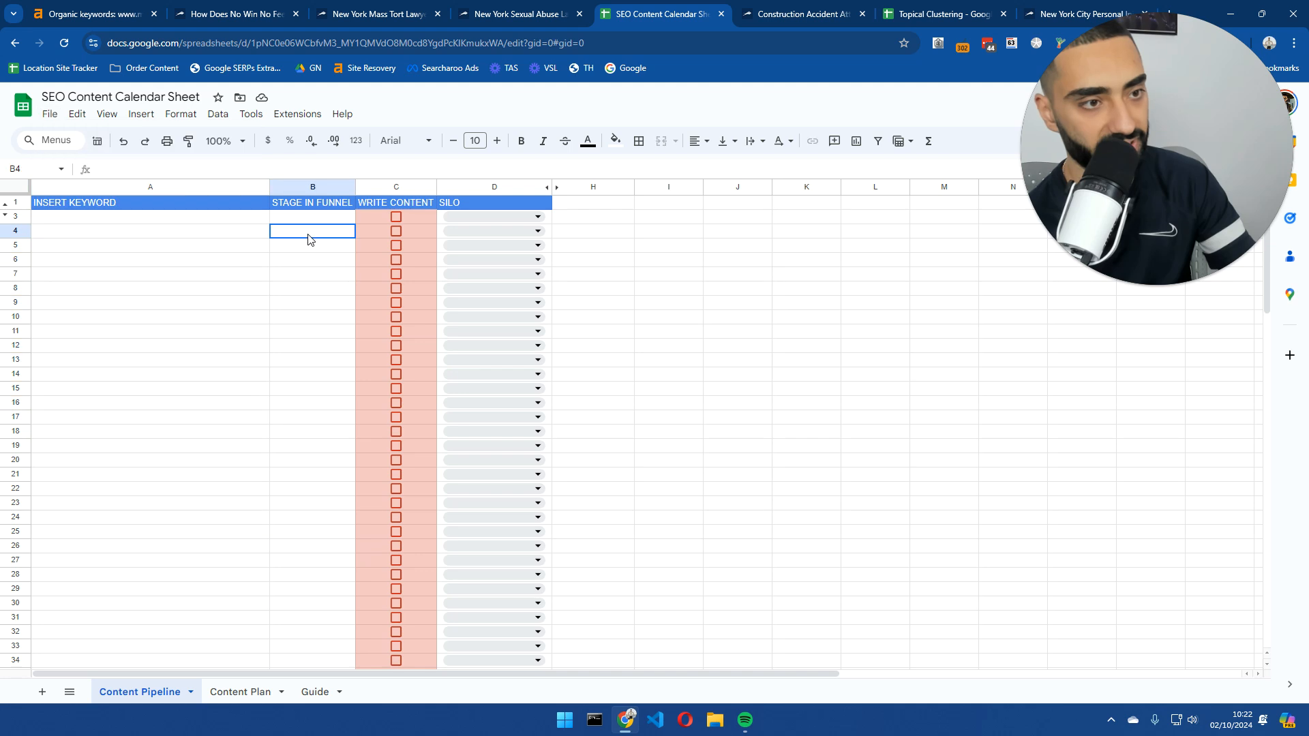
{"action": "left_click", "coordinate": [49, 115]}
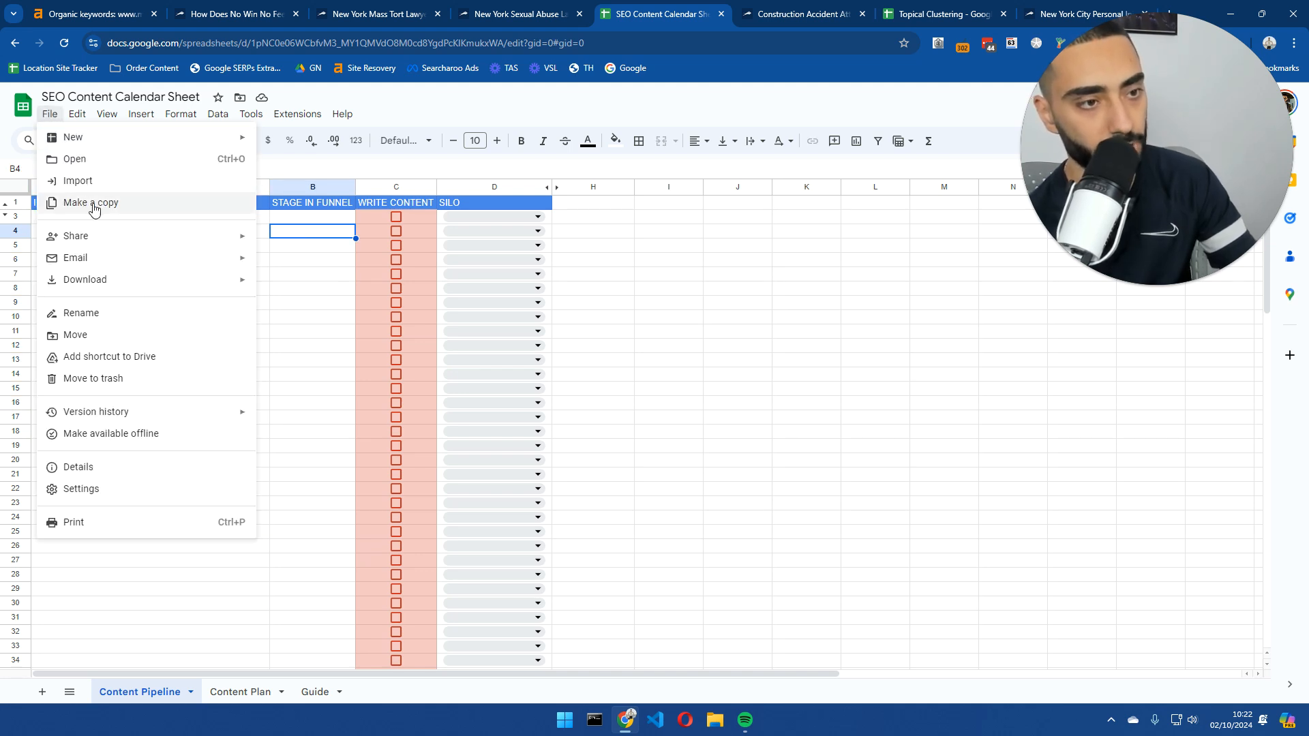
{"action": "left_click", "coordinate": [297, 243]}
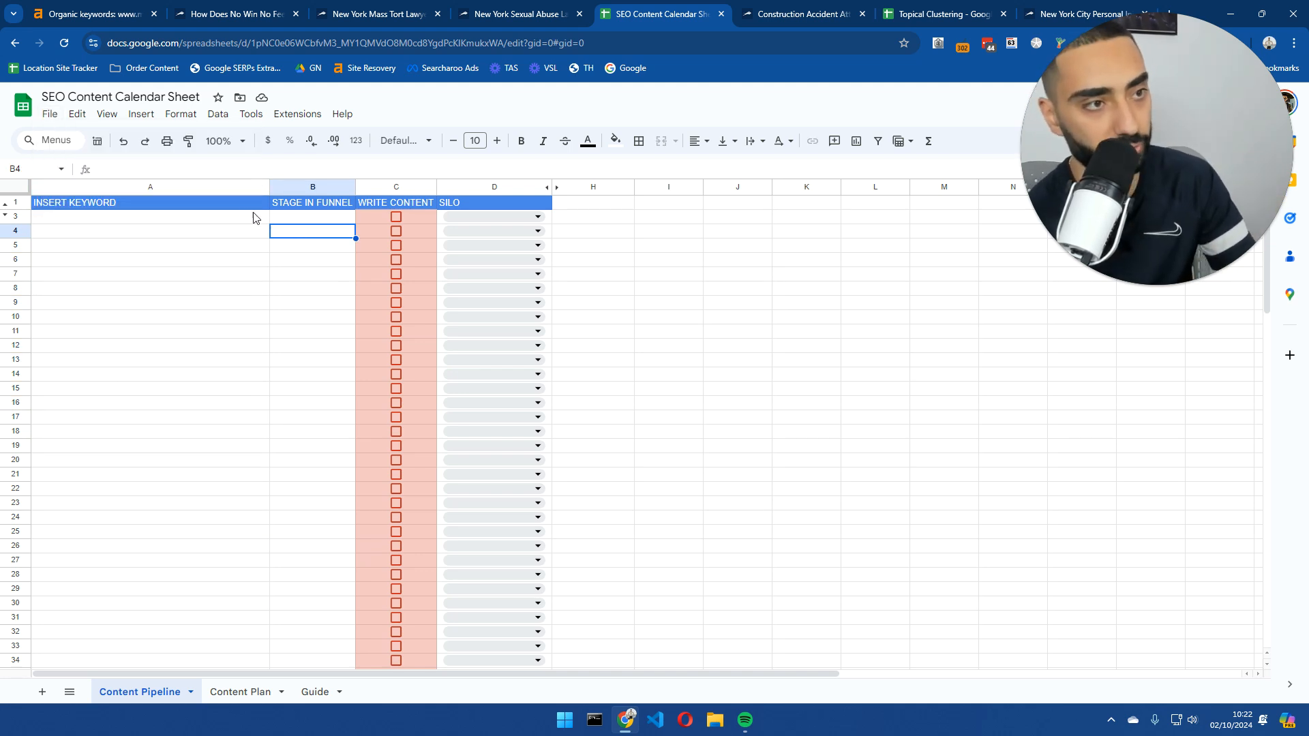
{"action": "left_click", "coordinate": [208, 221]}
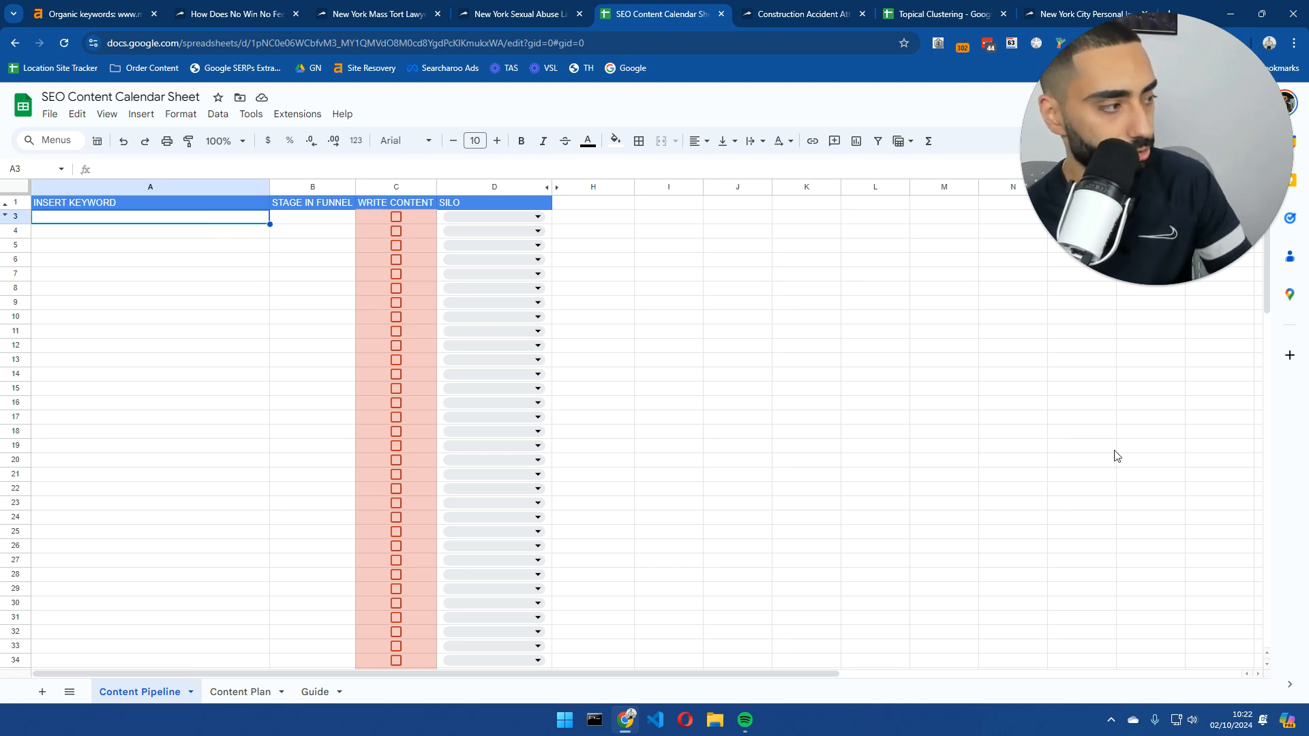
- Revisit the competitor's sexual abuse lawyer page and mass tort lawyer page
{"action": "key", "text": "ctrl+shift+Tab"}
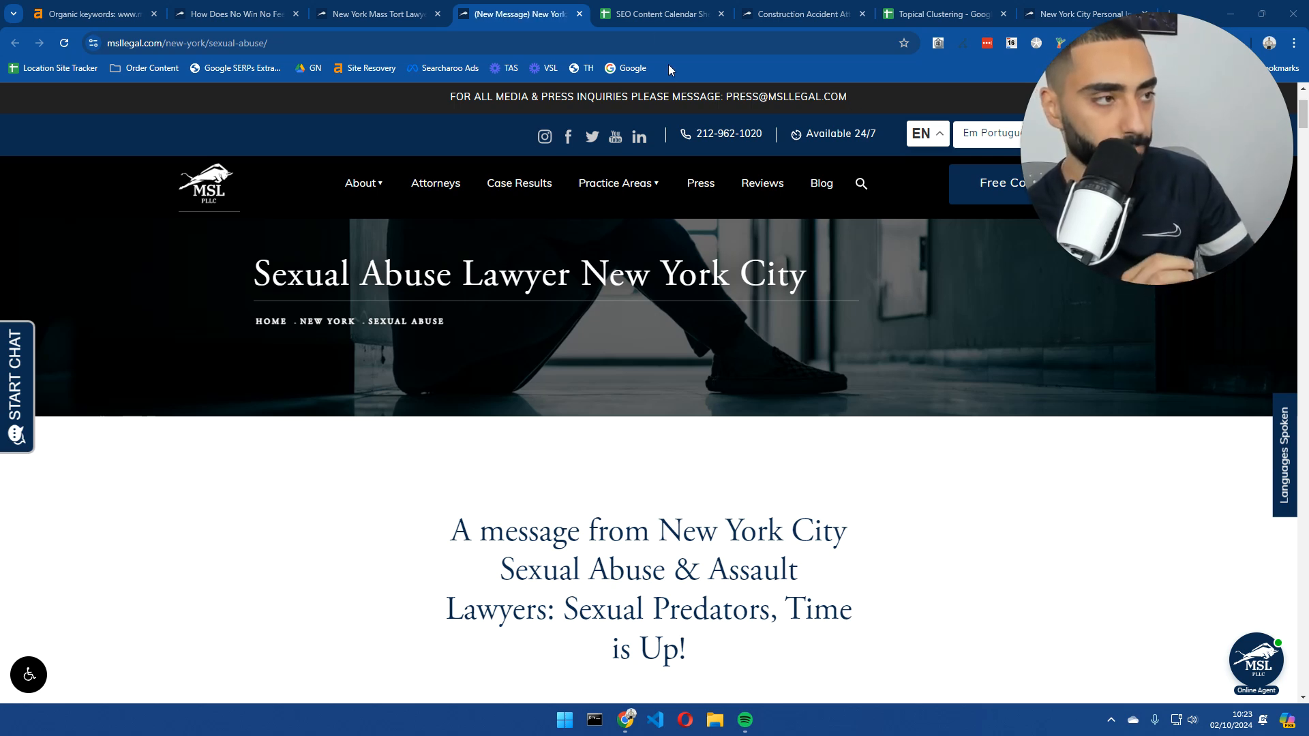
{"action": "left_click", "coordinate": [658, 14]}
{"action": "left_click", "coordinate": [529, 6]}
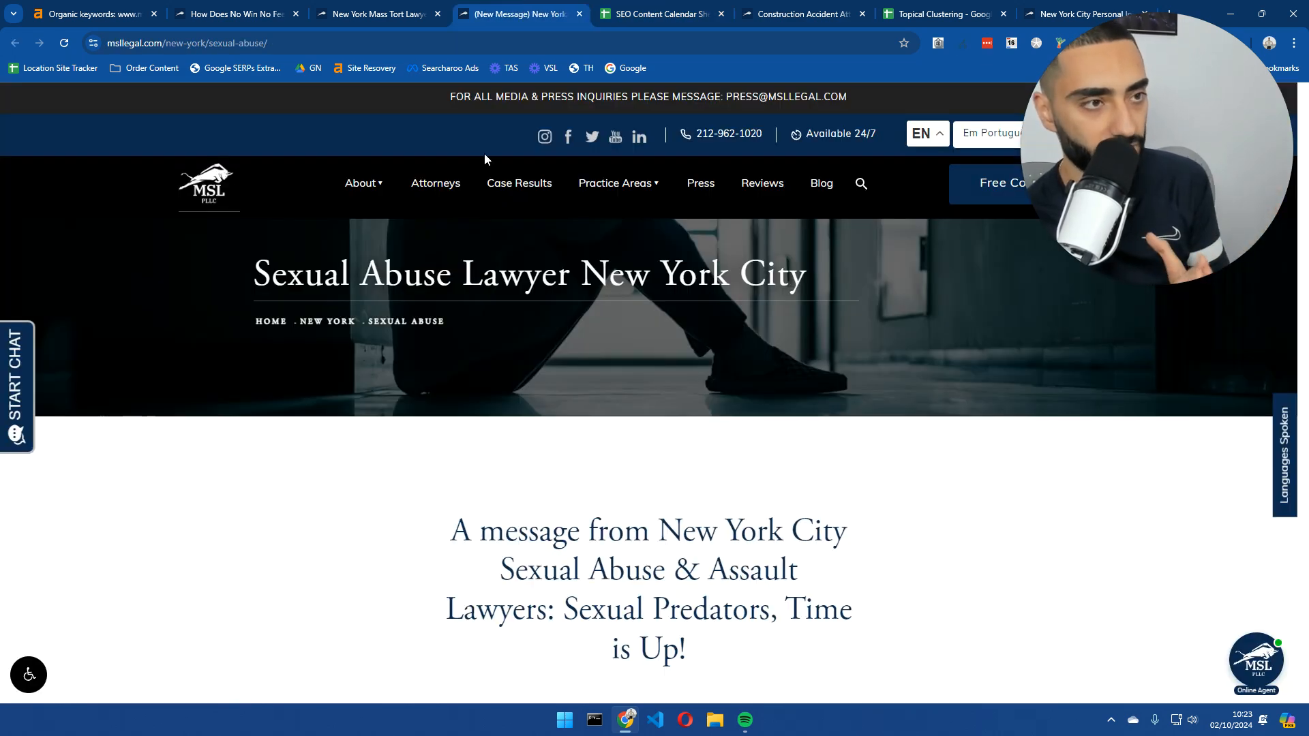
{"action": "left_click", "coordinate": [354, 6]}
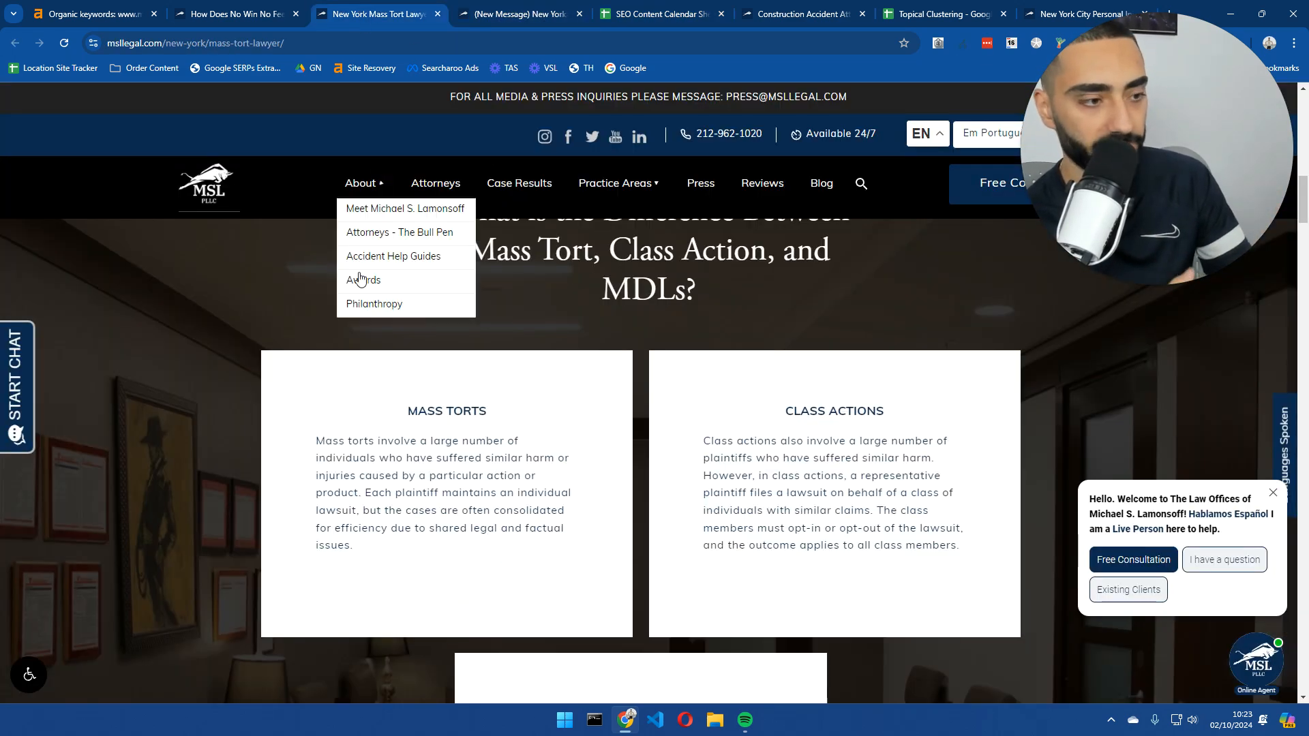
- Examine the headings and sections of the blog post "How Does No Win No Fee Work With Lawyers?", including "What is a Contingency Fee?"
{"action": "left_click", "coordinate": [268, 13]}
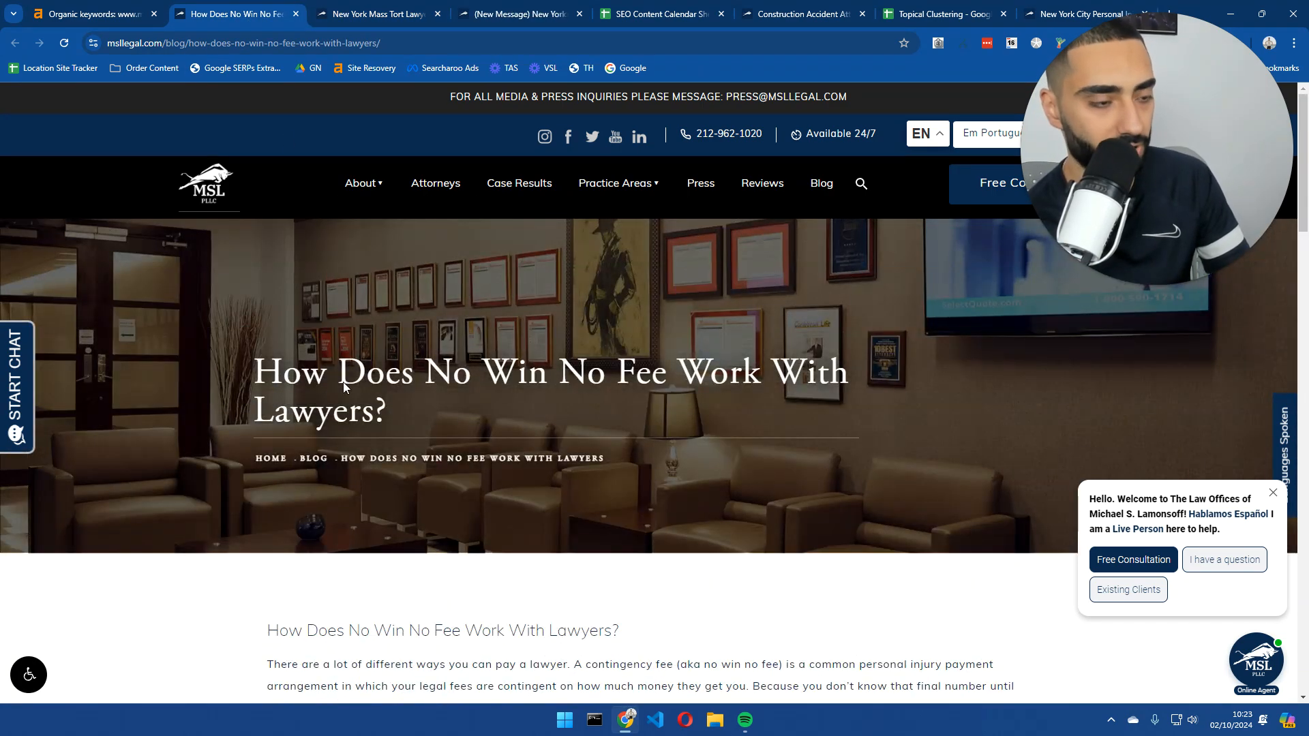
{"action": "scroll", "coordinate": [343, 386], "scroll_direction": "down", "scroll_amount": 2}
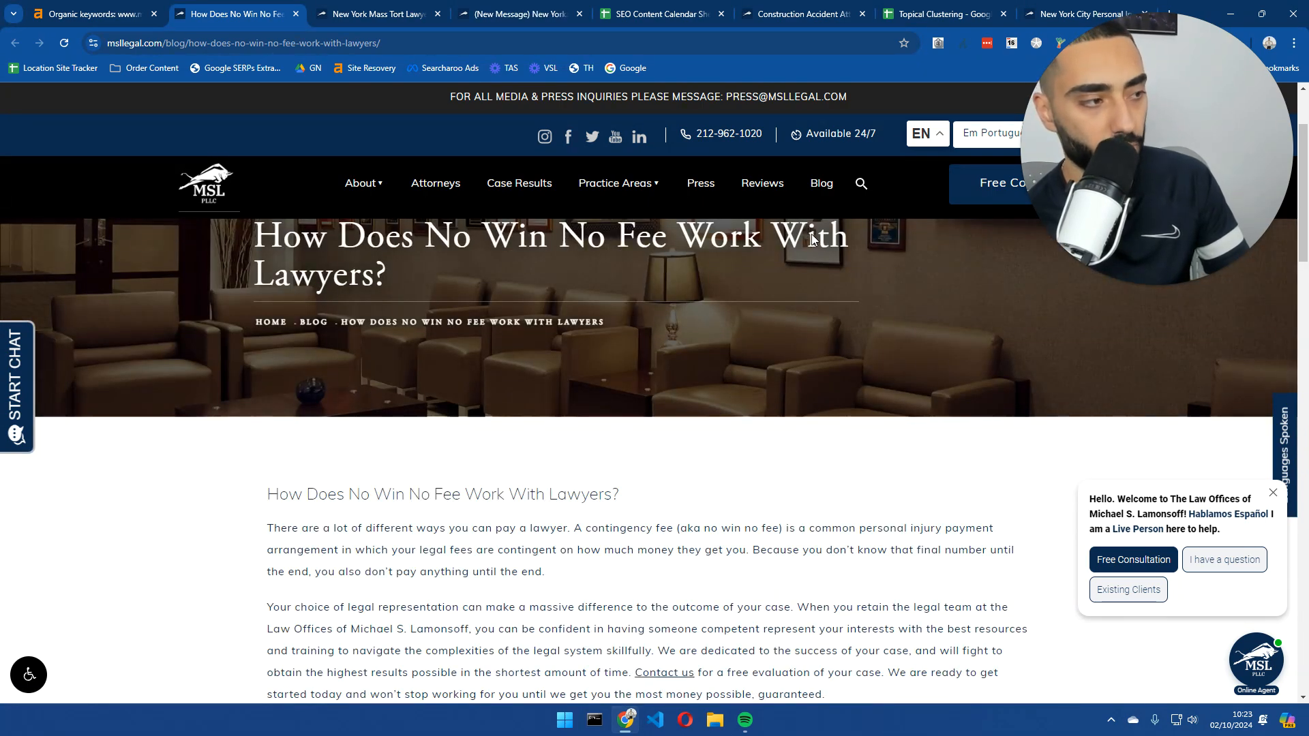
{"action": "scroll", "coordinate": [361, 381], "scroll_direction": "down", "scroll_amount": 5}
{"action": "triple_click", "coordinate": [361, 386]}
{"action": "scroll", "coordinate": [362, 382], "scroll_direction": "down", "scroll_amount": 2}
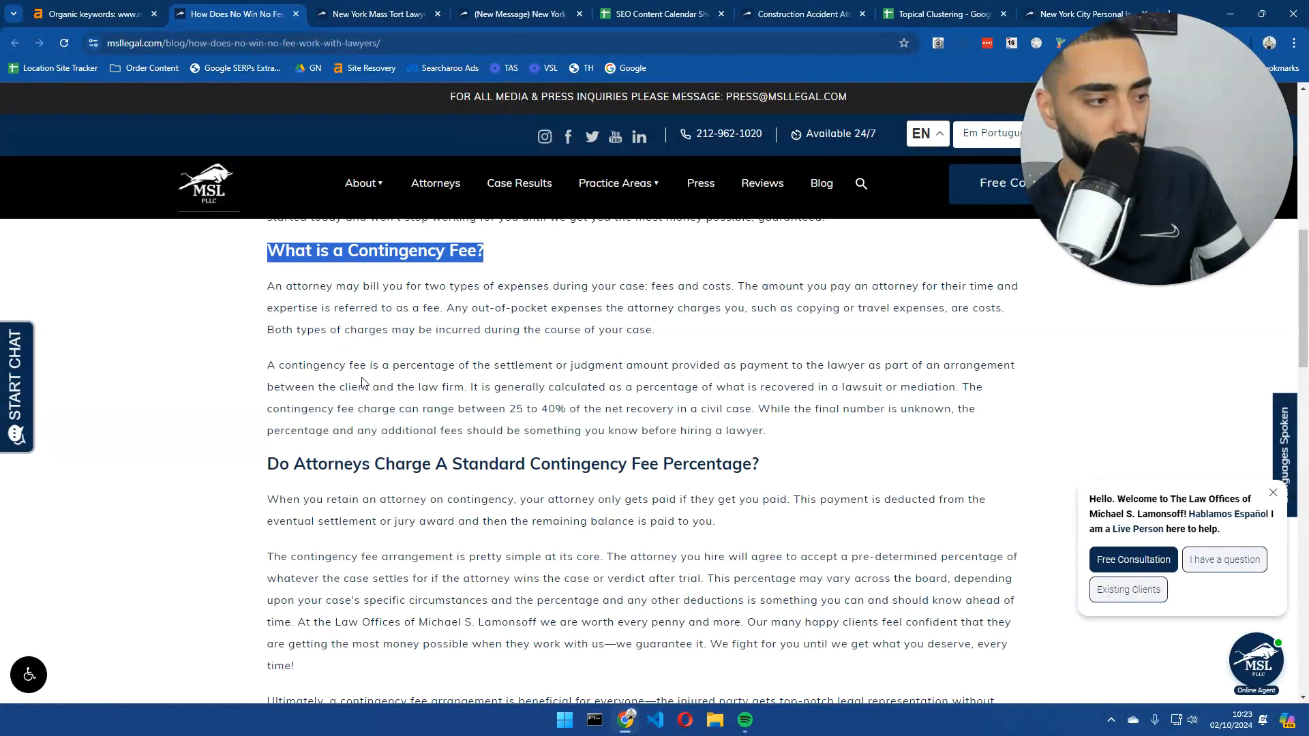
{"action": "scroll", "coordinate": [362, 382], "scroll_direction": "down", "scroll_amount": 3}
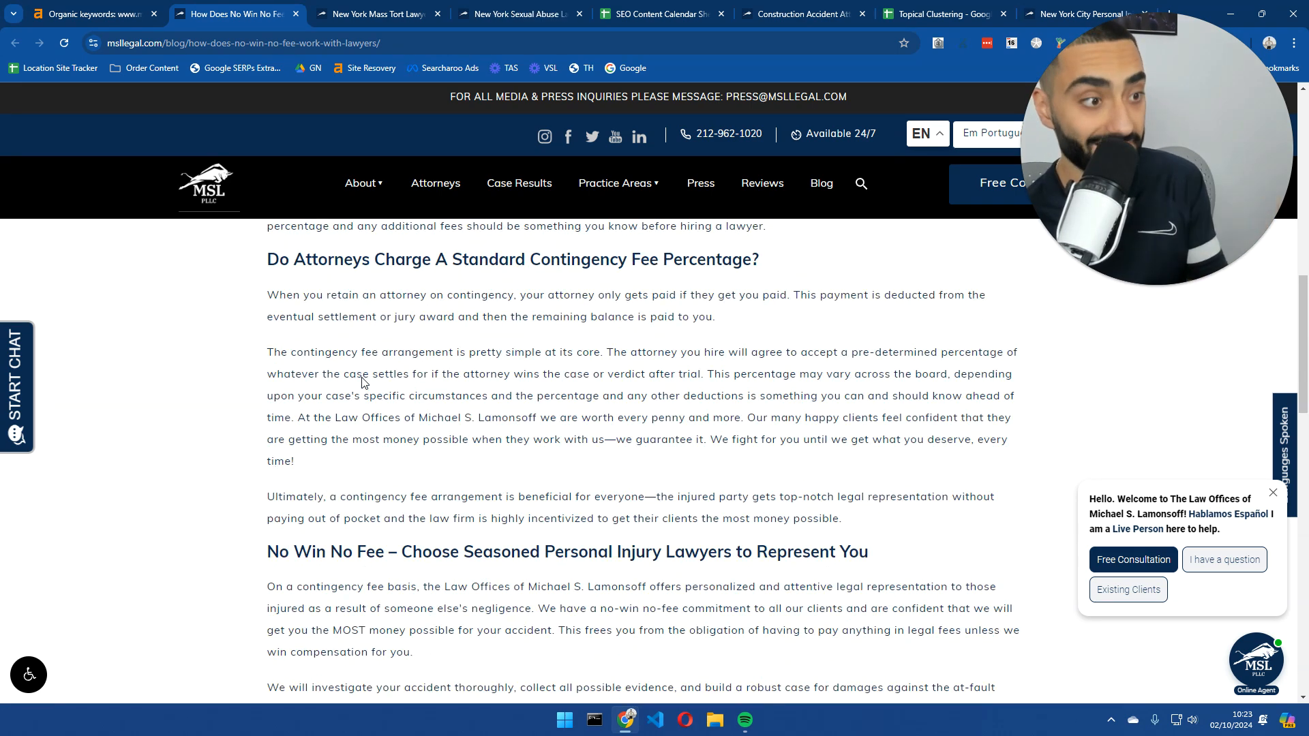
{"action": "scroll", "coordinate": [341, 378], "scroll_direction": "up", "scroll_amount": 12}
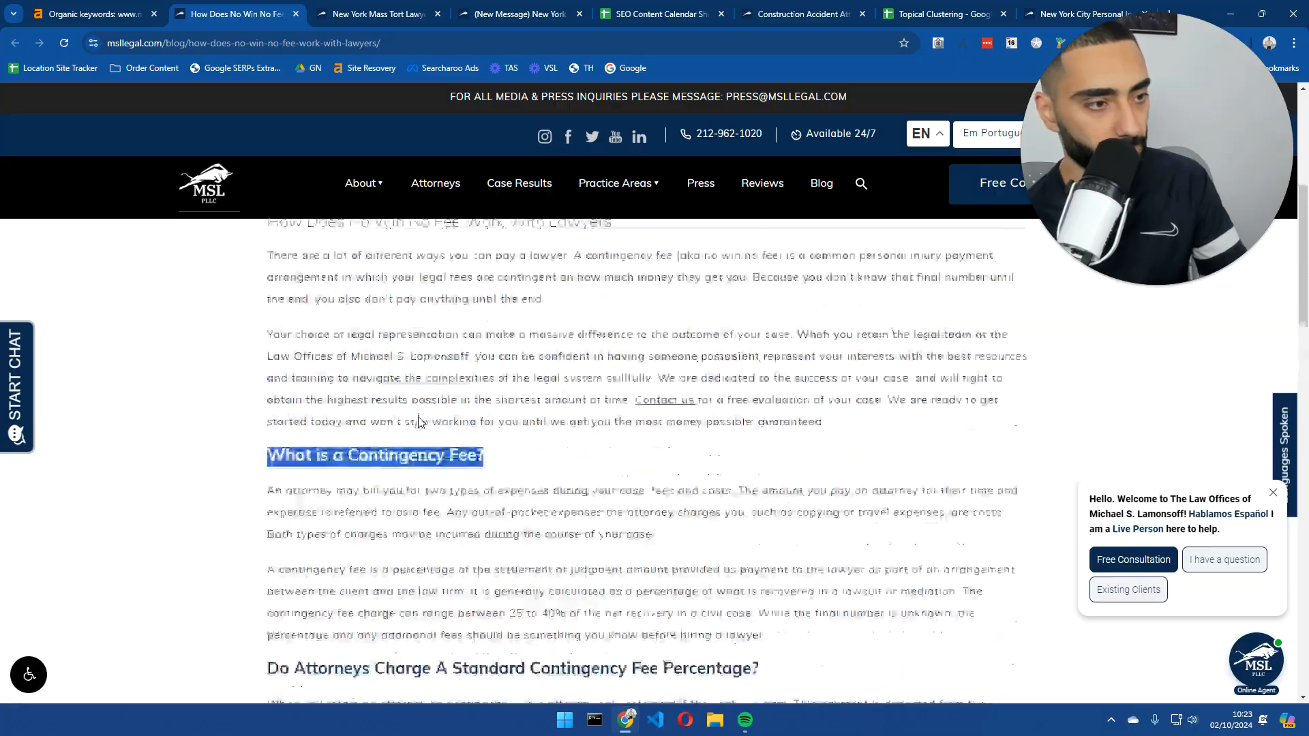
- Search Google for the blog post's title, "How Does No Win No Fee Work With Lawyers?", and look through the results and related questions
{"action": "triple_click", "coordinate": [413, 375]}
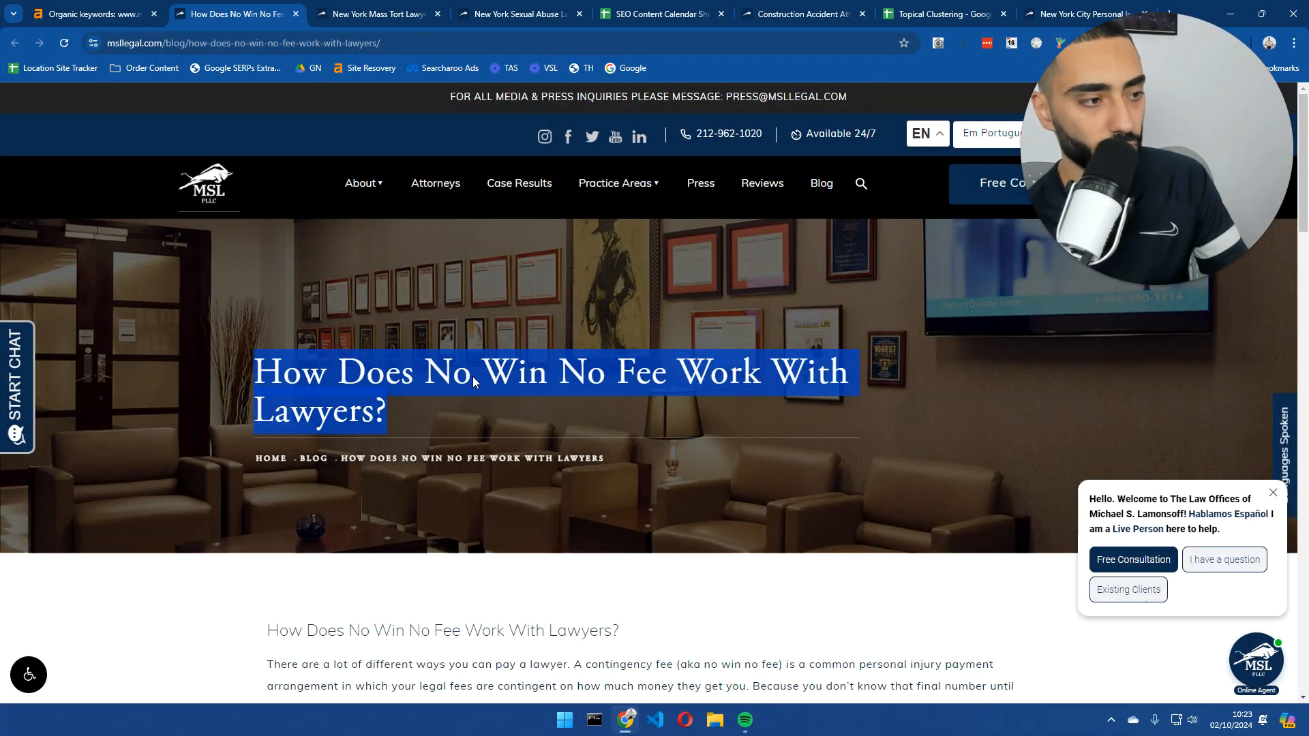
{"action": "right_click", "coordinate": [434, 369]}
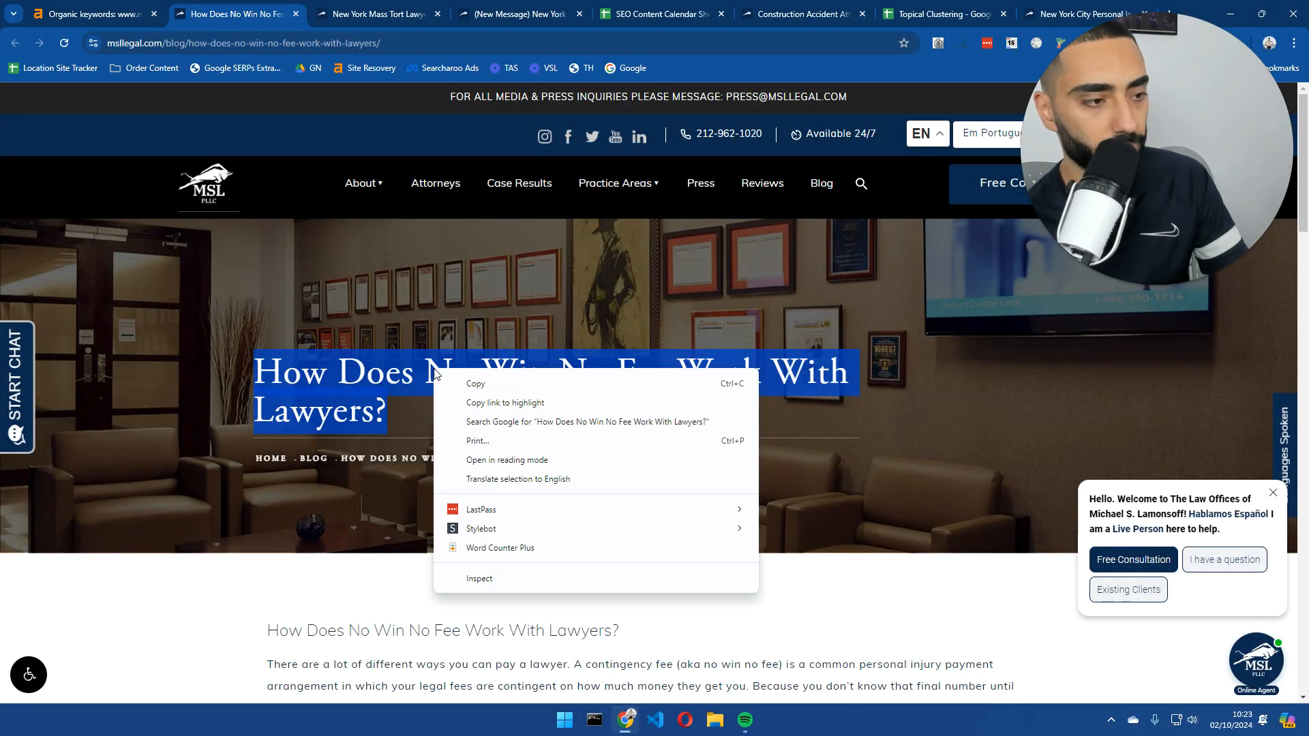
{"action": "left_click", "coordinate": [509, 422]}
{"action": "scroll", "coordinate": [116, 498], "scroll_direction": "down", "scroll_amount": 3}
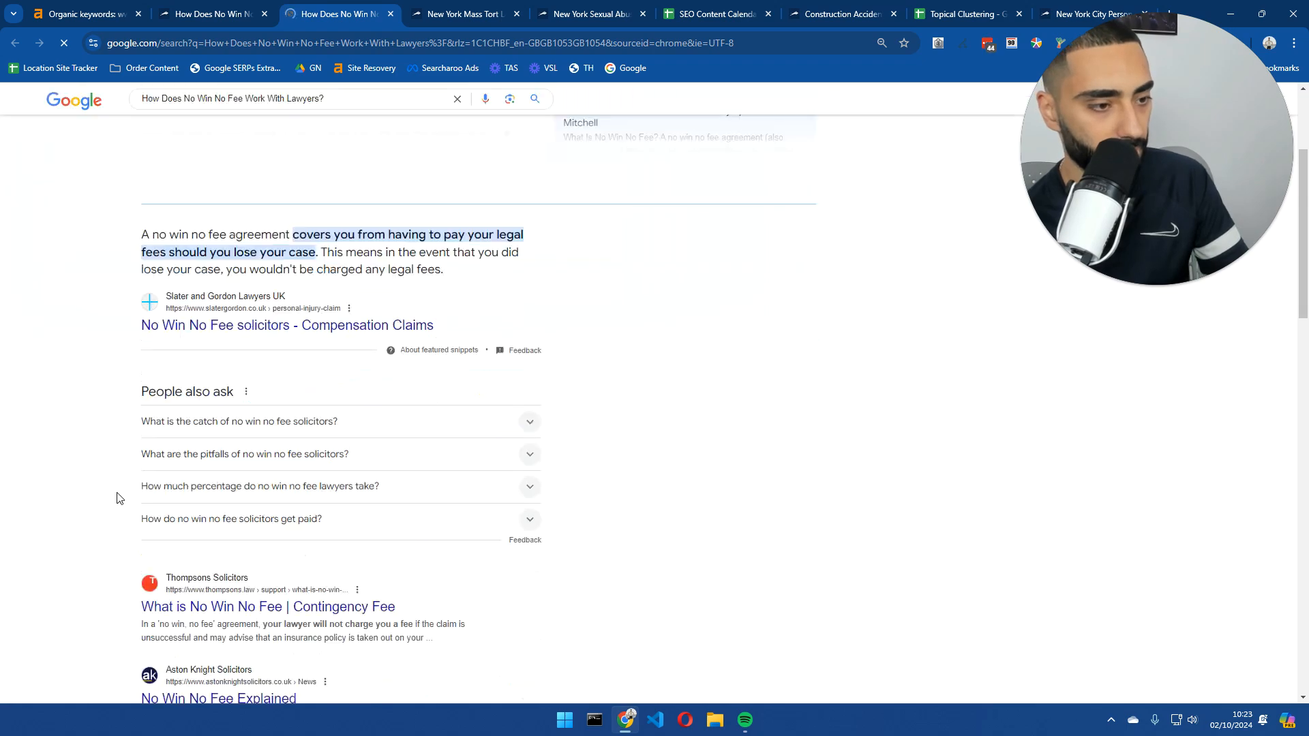
{"action": "scroll", "coordinate": [117, 497], "scroll_direction": "down", "scroll_amount": 2}
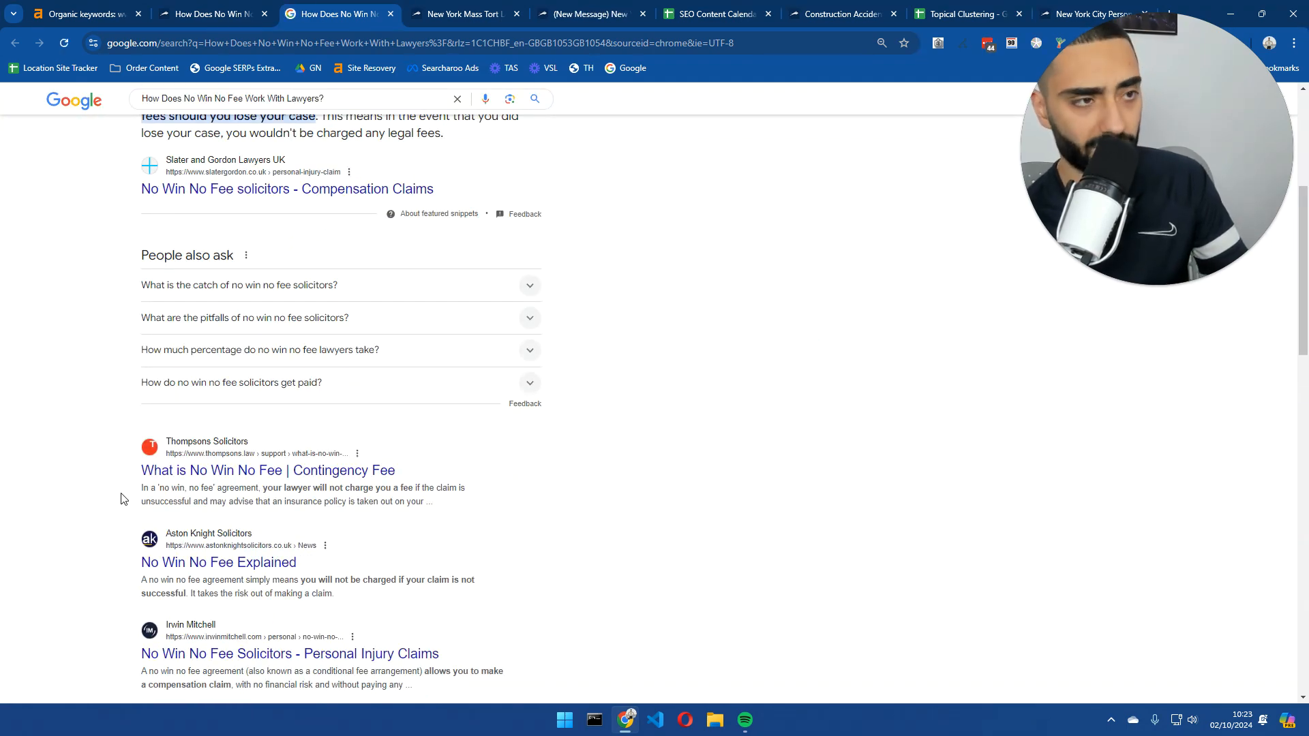
- Search Google for the blog post's section heading "What is a Contingency Fee?" and look through the results and related questions
{"action": "scroll", "coordinate": [121, 498], "scroll_direction": "down", "scroll_amount": 6}
{"action": "scroll", "coordinate": [121, 498], "scroll_direction": "up", "scroll_amount": 10}
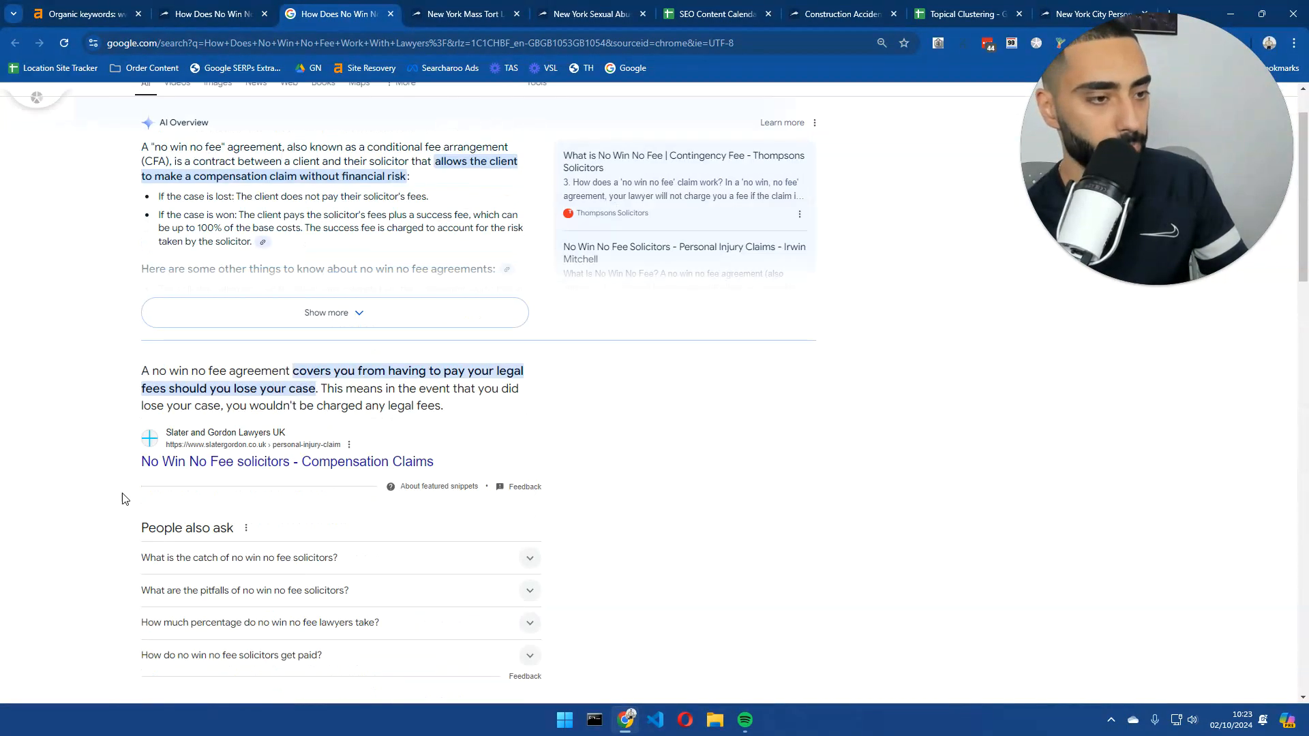
{"action": "left_click", "coordinate": [247, 21]}
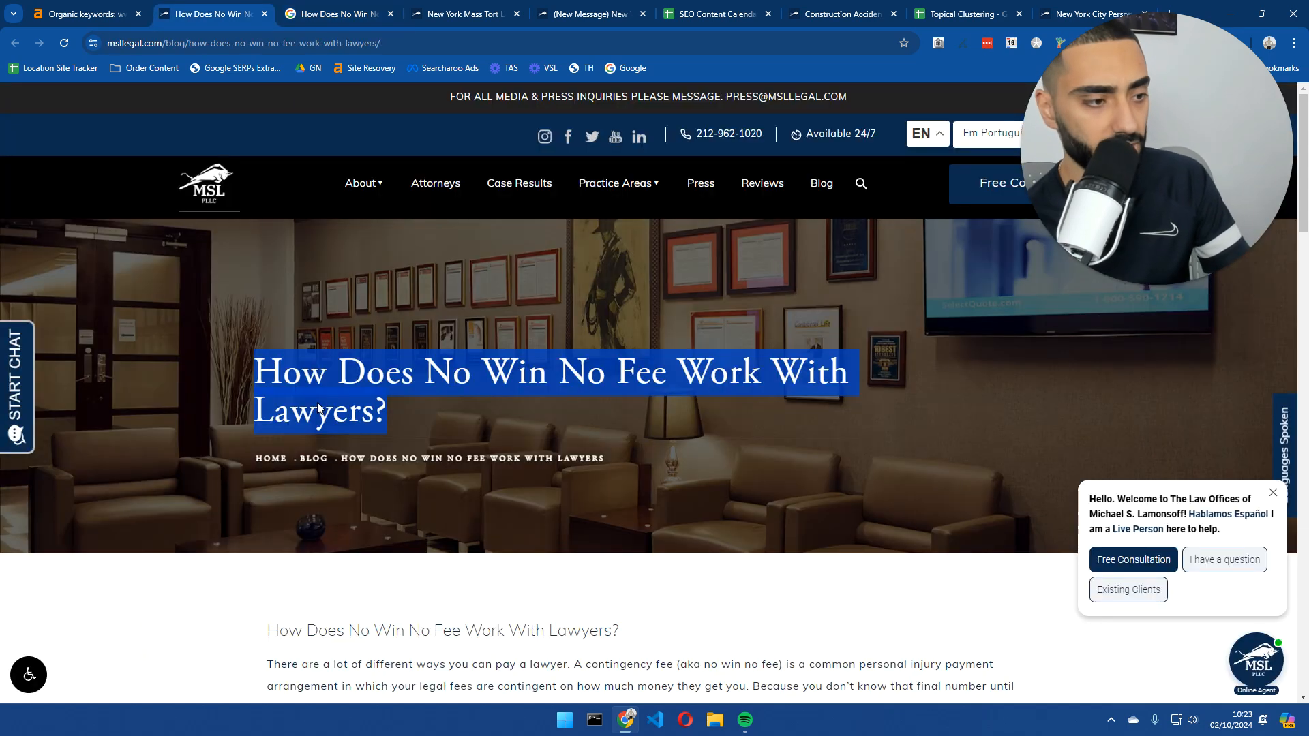
{"action": "scroll", "coordinate": [318, 407], "scroll_direction": "down", "scroll_amount": 7}
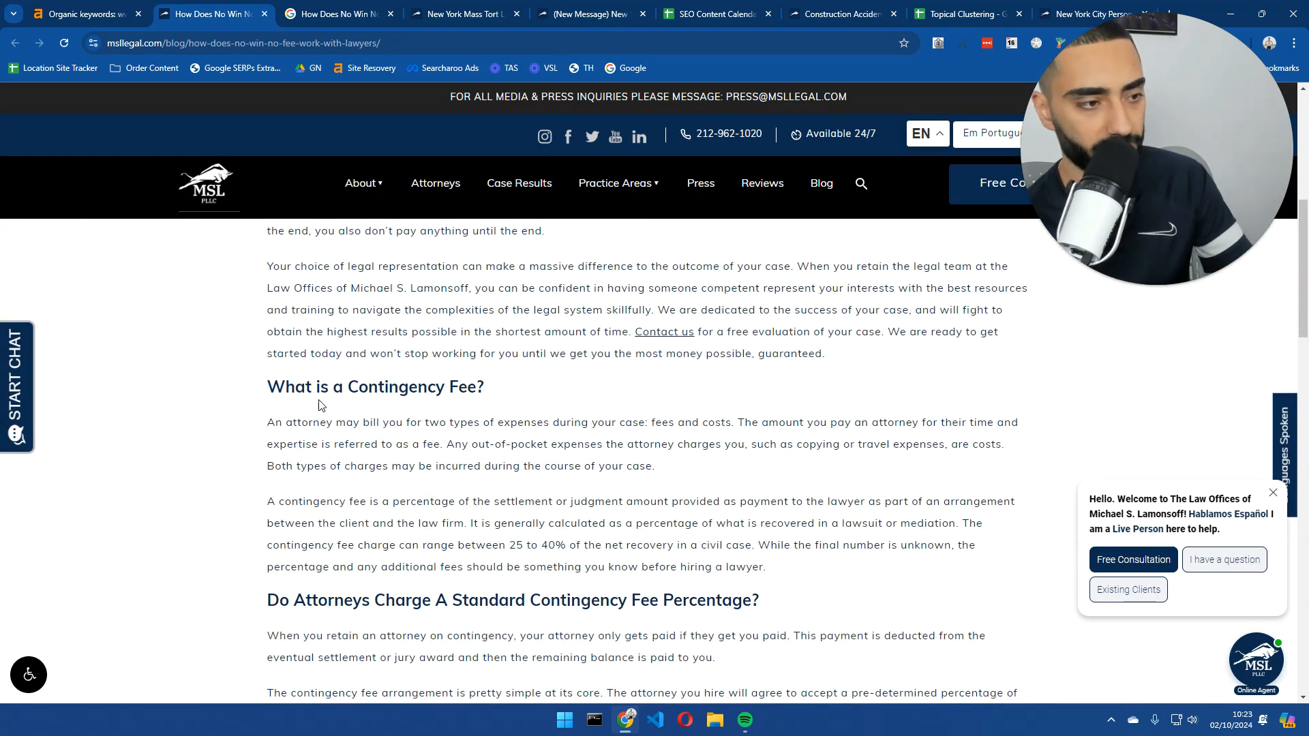
{"action": "triple_click", "coordinate": [388, 394]}
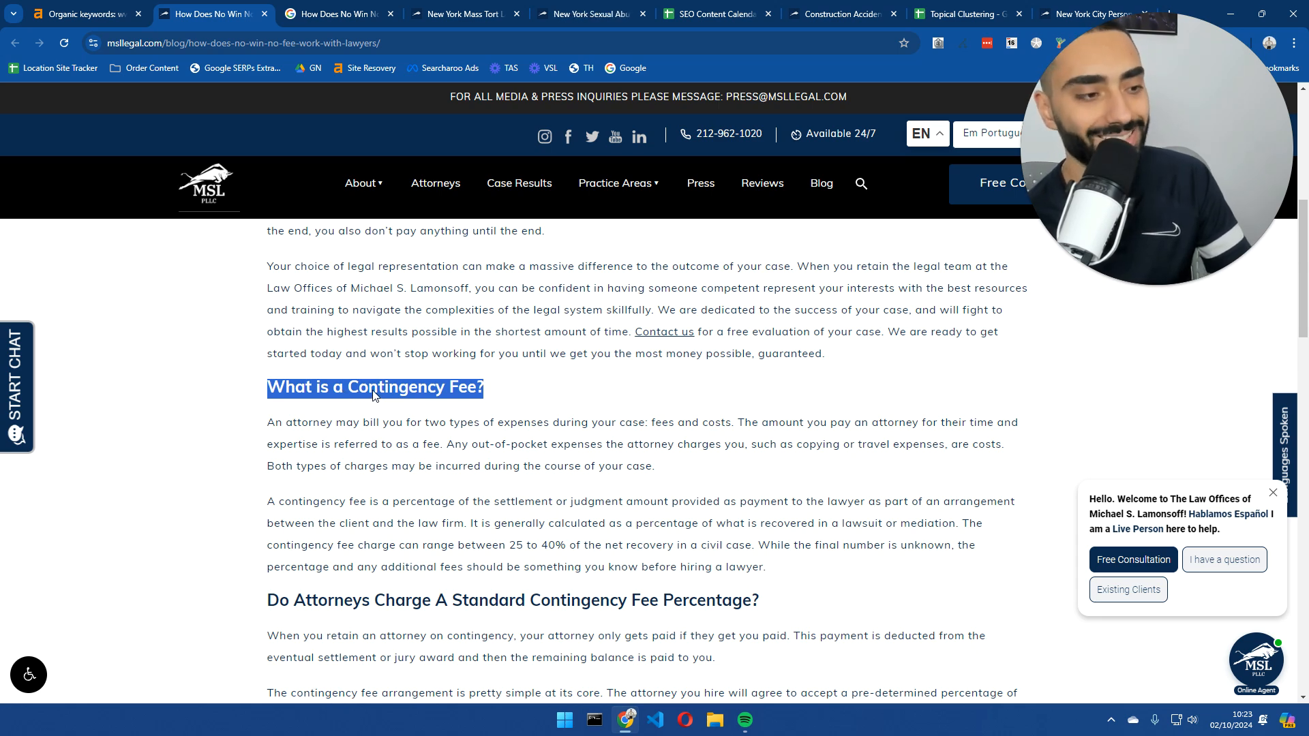
{"action": "right_click", "coordinate": [374, 396]}
{"action": "left_click", "coordinate": [423, 444]}
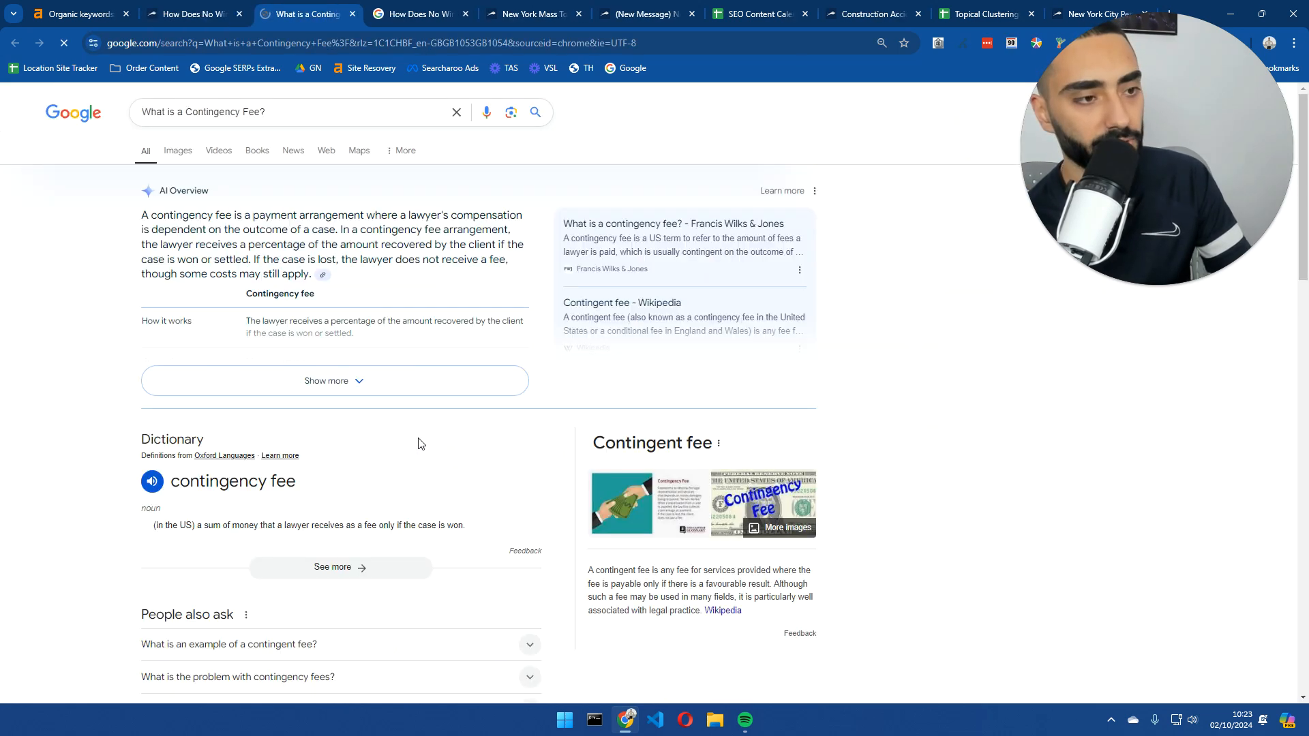
{"action": "scroll", "coordinate": [85, 443], "scroll_direction": "down", "scroll_amount": 7}
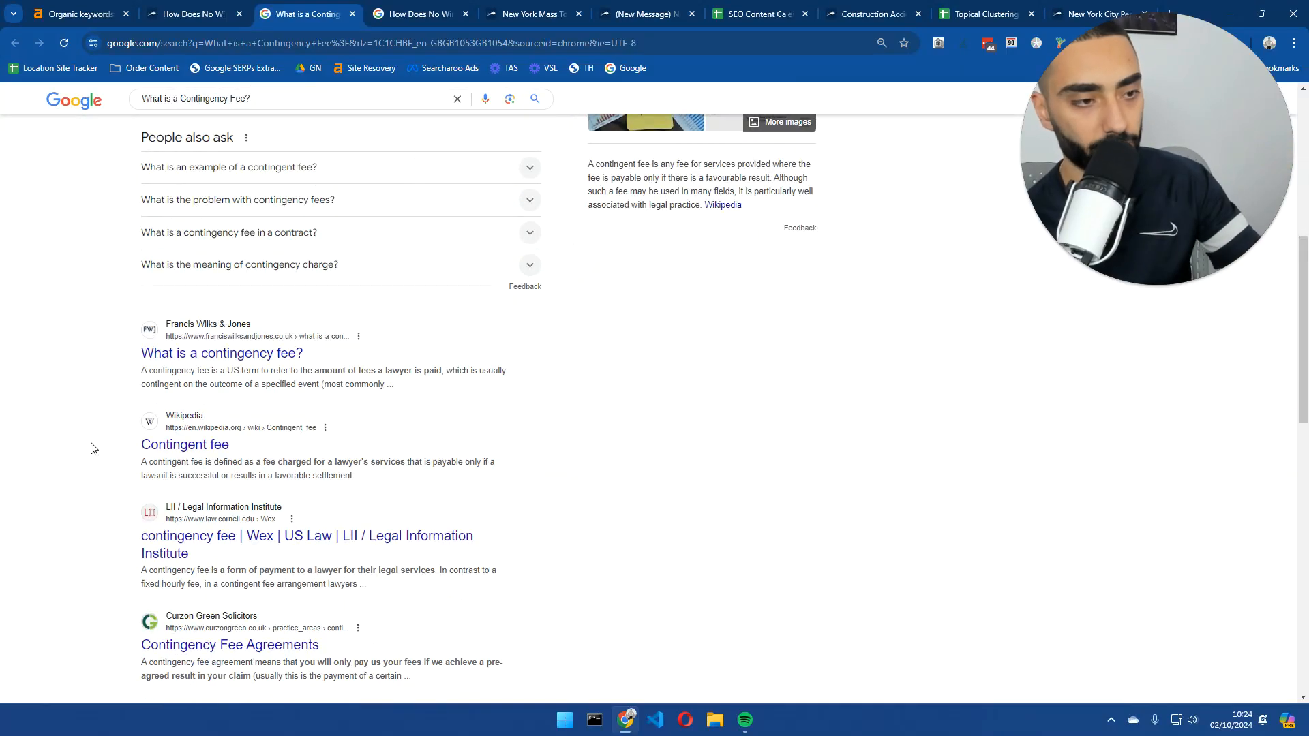
- Open the Francis Wilks & Jones result "What is a contingency fee?" and examine how the page covers the topic
{"action": "left_click", "coordinate": [218, 356]}
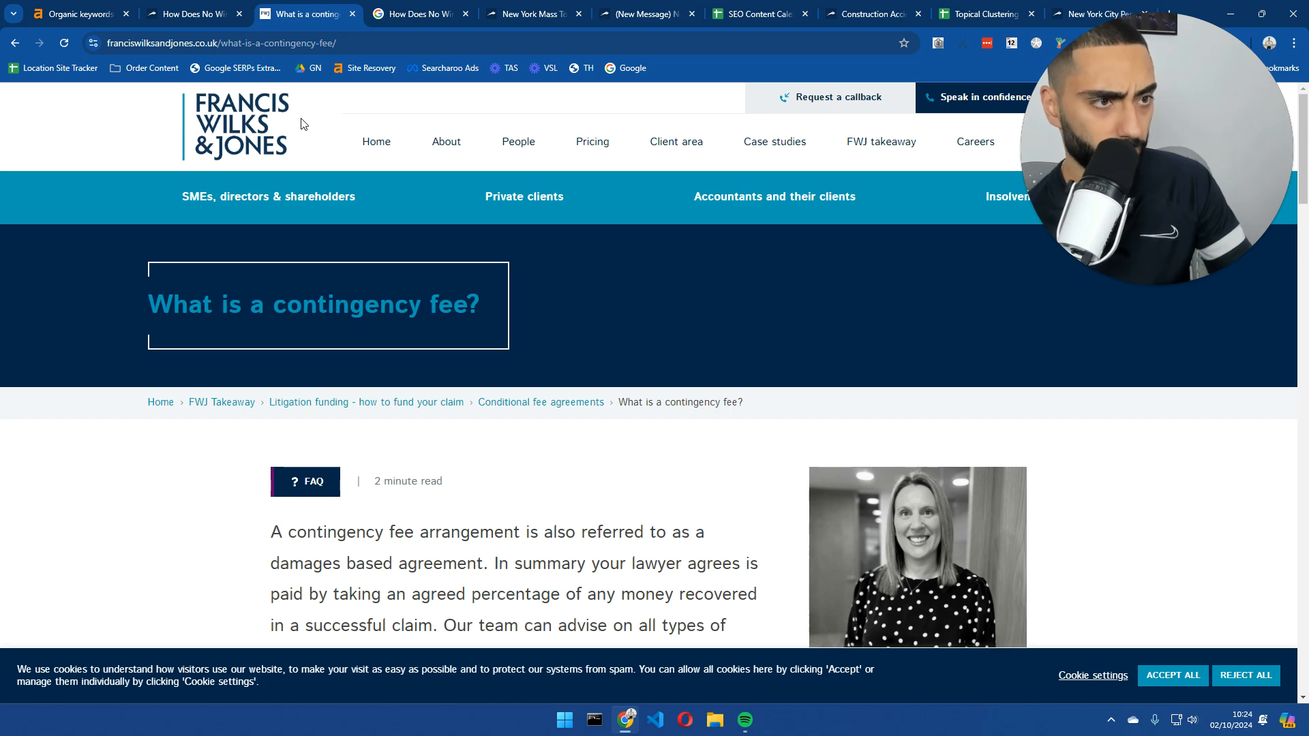
{"action": "scroll", "coordinate": [433, 402], "scroll_direction": "down", "scroll_amount": 15}
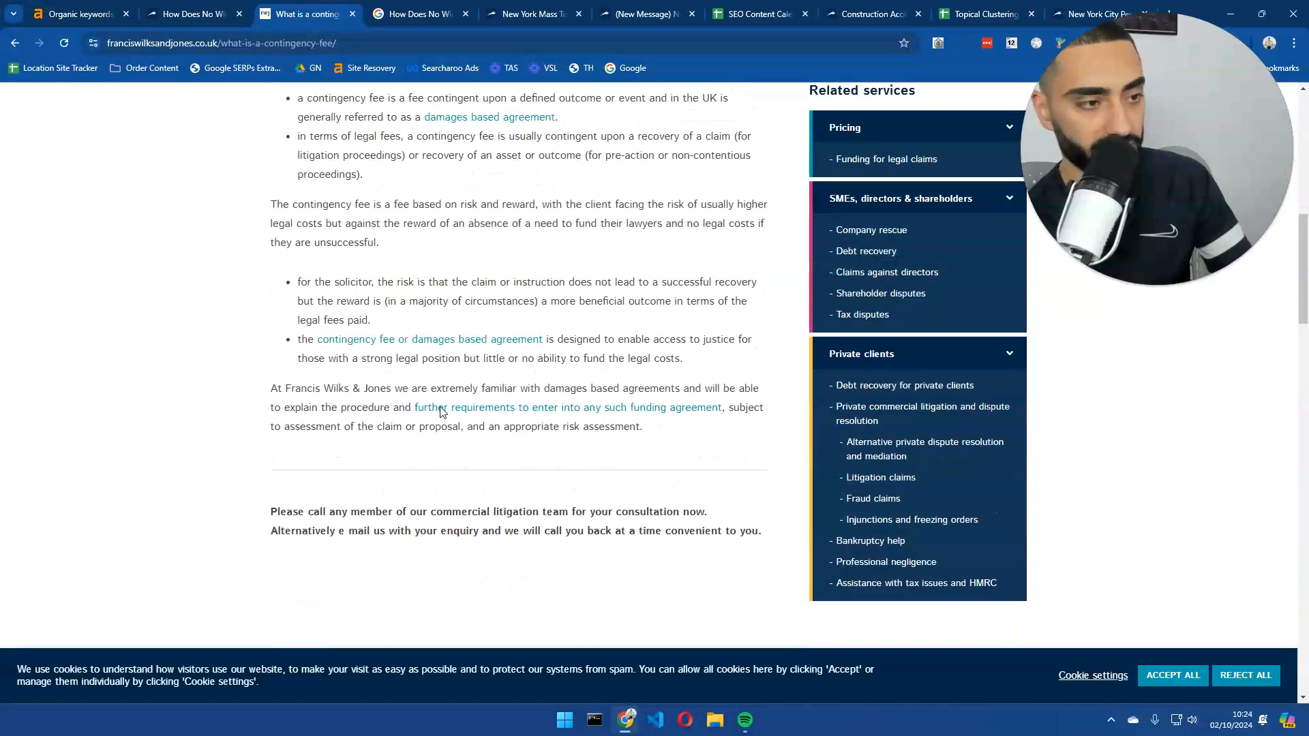
{"action": "scroll", "coordinate": [436, 409], "scroll_direction": "down", "scroll_amount": 6}
{"action": "scroll", "coordinate": [210, 338], "scroll_direction": "down", "scroll_amount": 6}
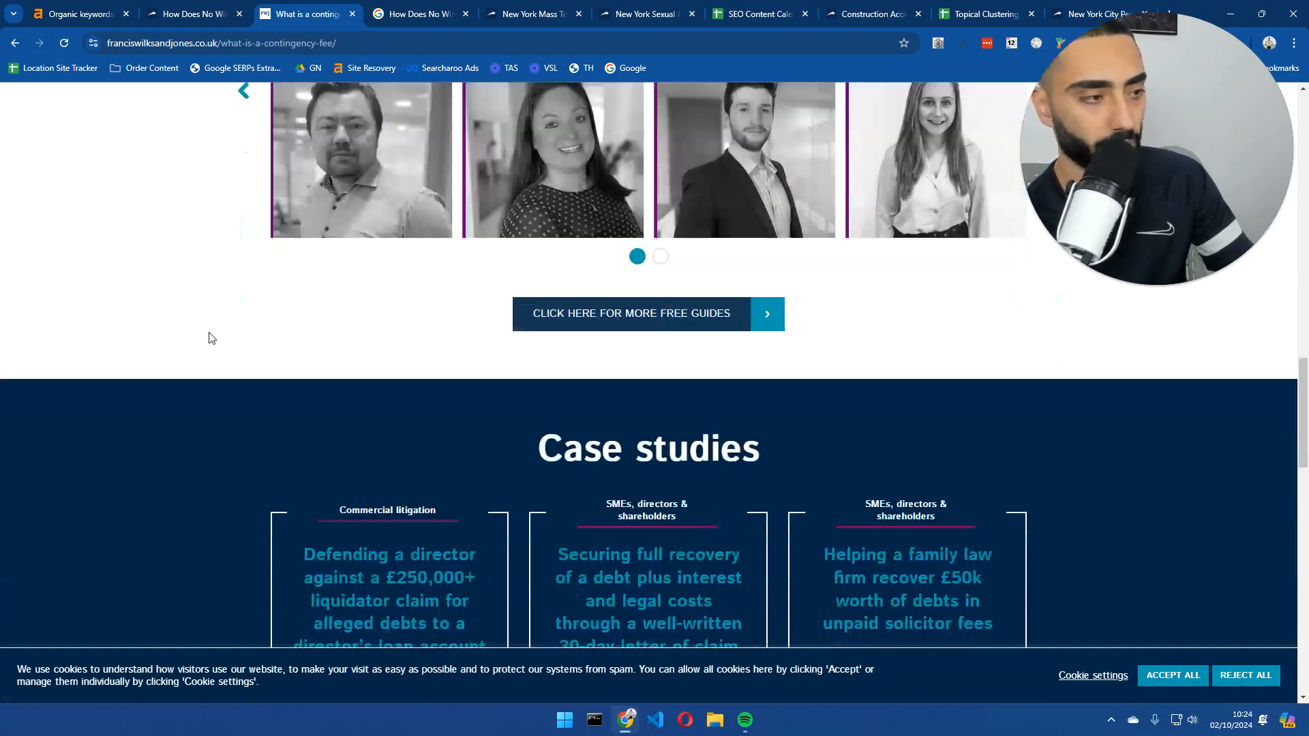
{"action": "scroll", "coordinate": [211, 327], "scroll_direction": "up", "scroll_amount": 10}
- Review how the "How Does No Win No Fee Work With Lawyers?" post covers contingency fees across its headings and sections
{"action": "left_click", "coordinate": [209, 7]}
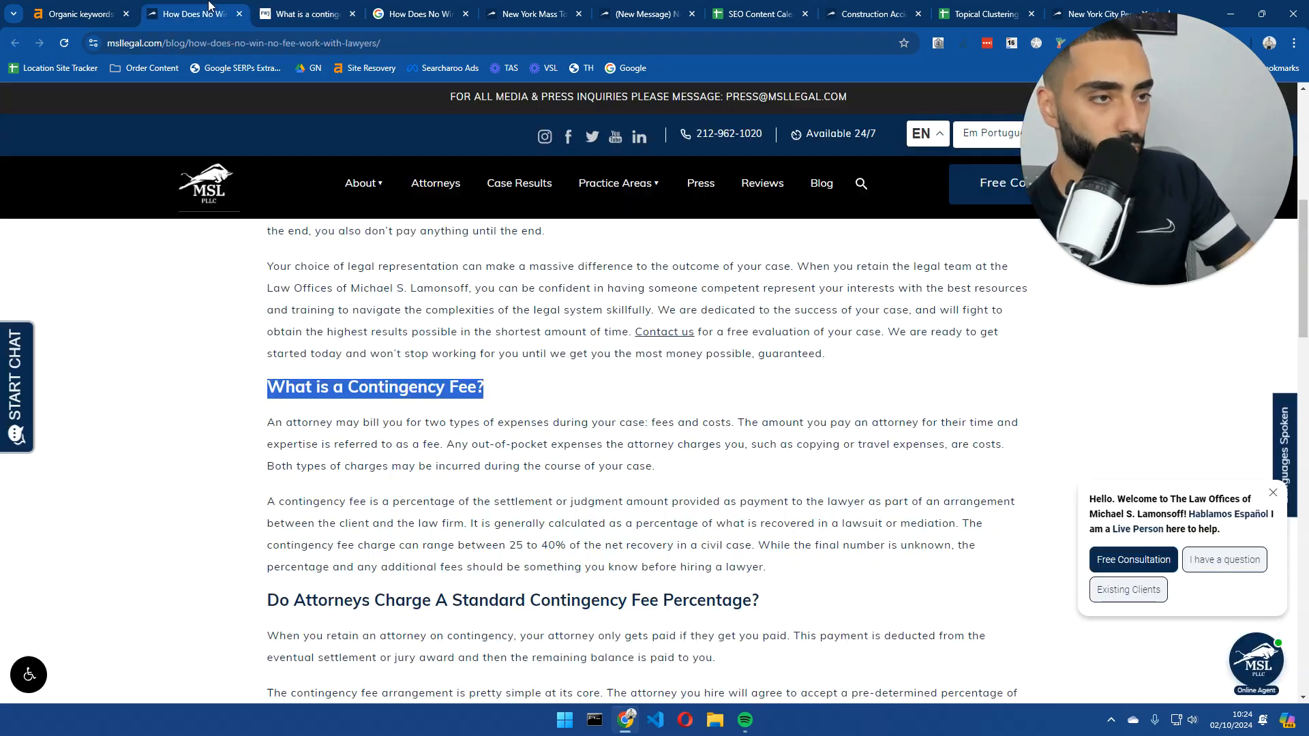
{"action": "scroll", "coordinate": [409, 375], "scroll_direction": "up", "scroll_amount": 7}
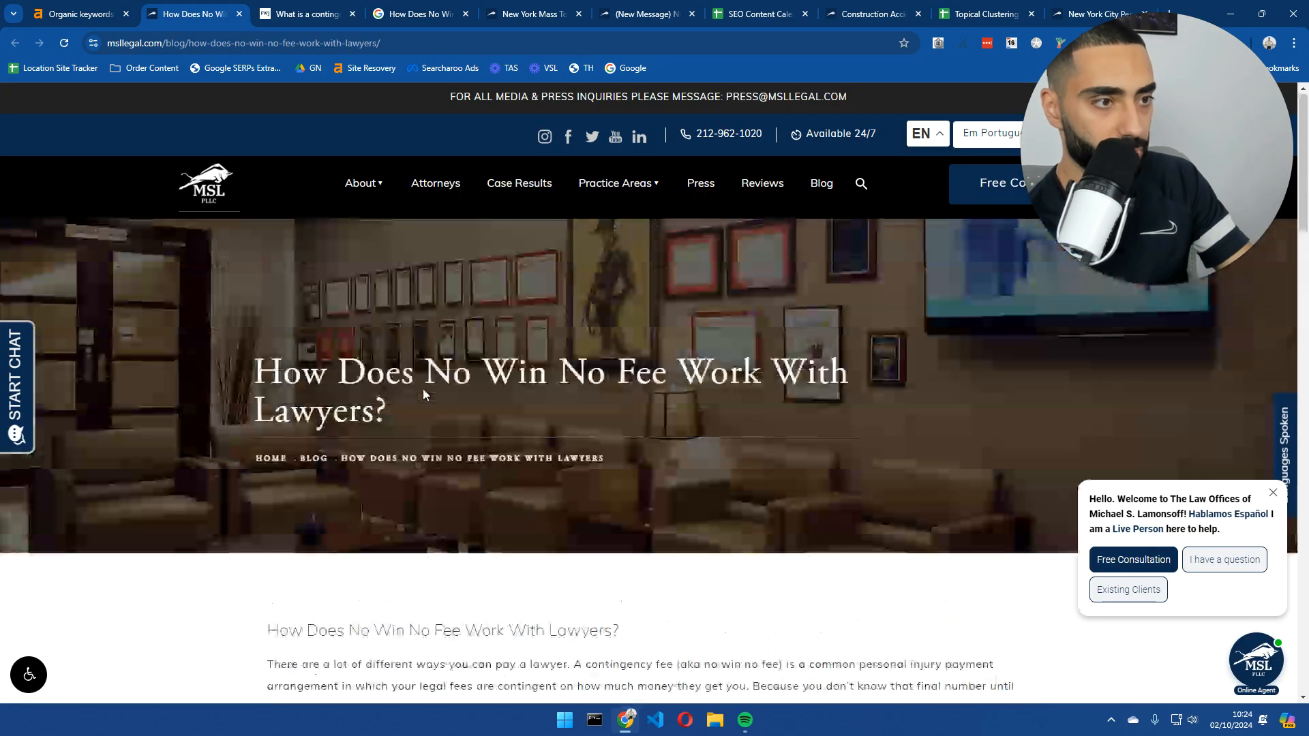
{"action": "scroll", "coordinate": [341, 356], "scroll_direction": "down", "scroll_amount": 7}
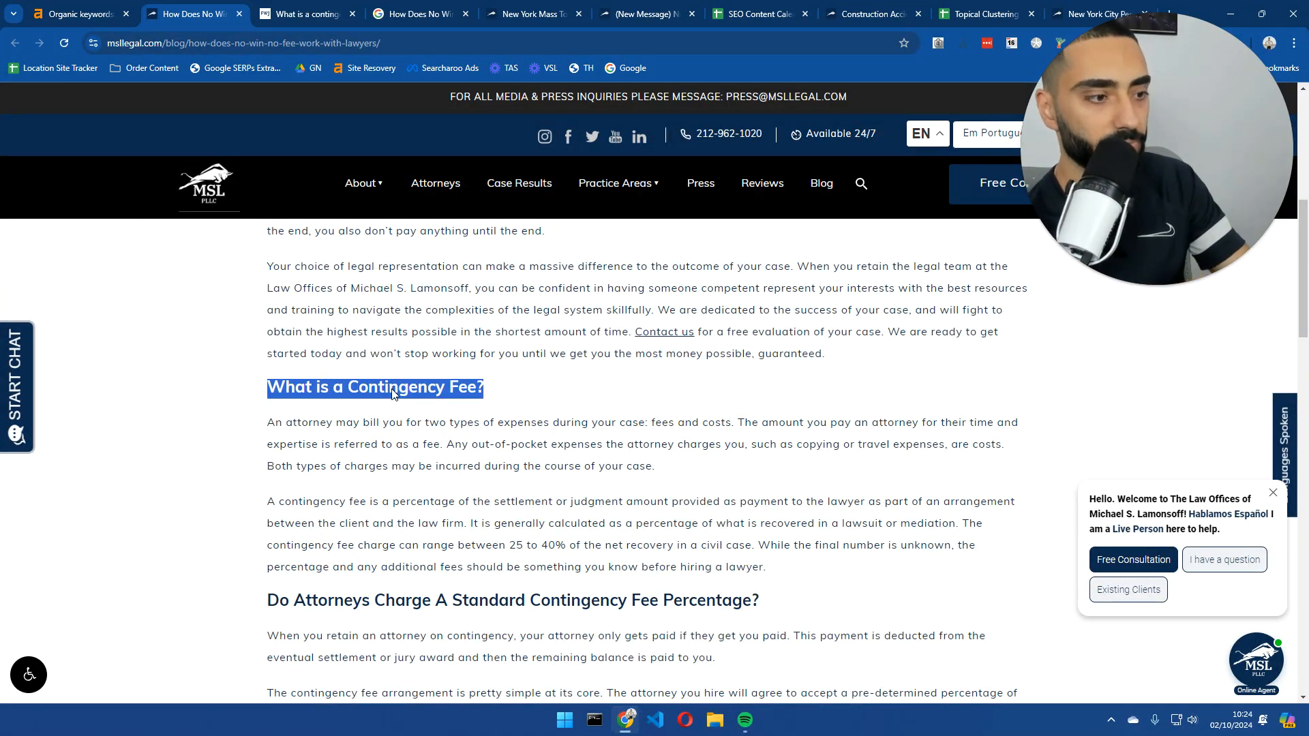
{"action": "scroll", "coordinate": [396, 391], "scroll_direction": "down", "scroll_amount": 4}
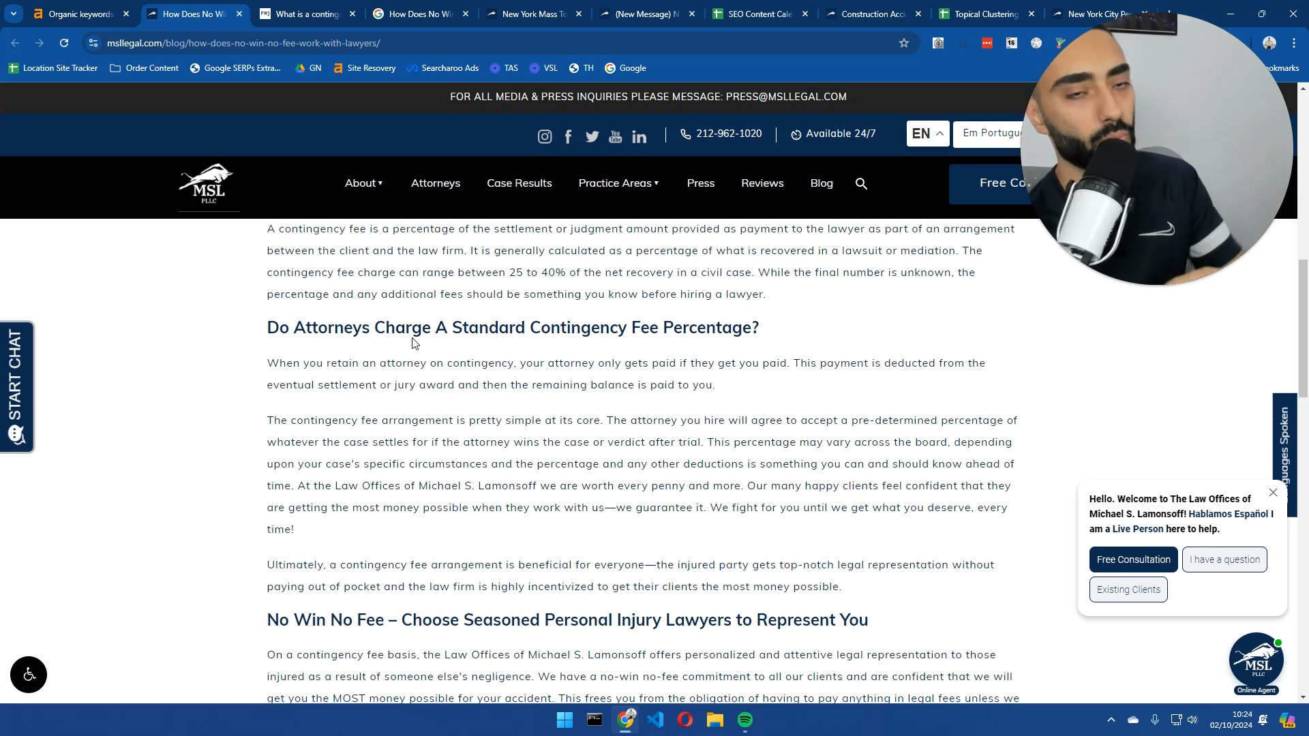
{"action": "scroll", "coordinate": [413, 342], "scroll_direction": "up", "scroll_amount": 10}
{"action": "scroll", "coordinate": [412, 337], "scroll_direction": "up", "scroll_amount": 1}
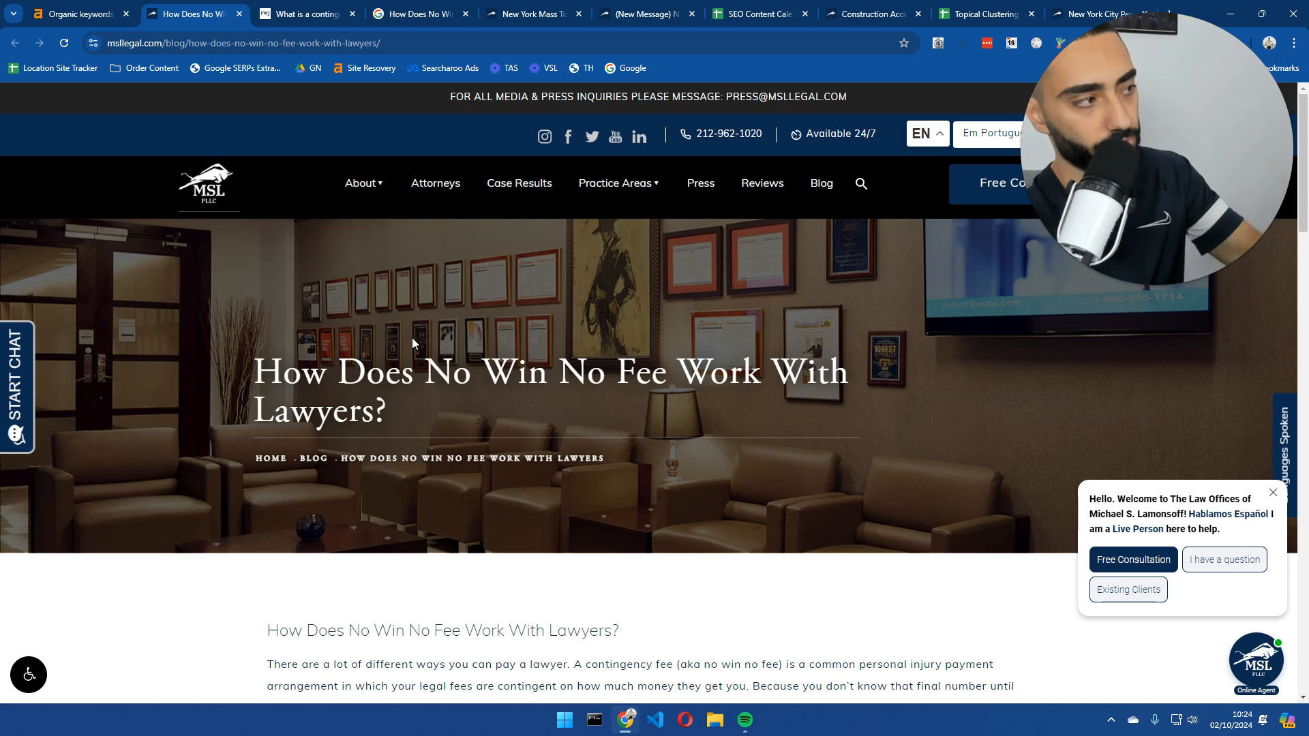
{"action": "scroll", "coordinate": [411, 338], "scroll_direction": "down", "scroll_amount": 5}
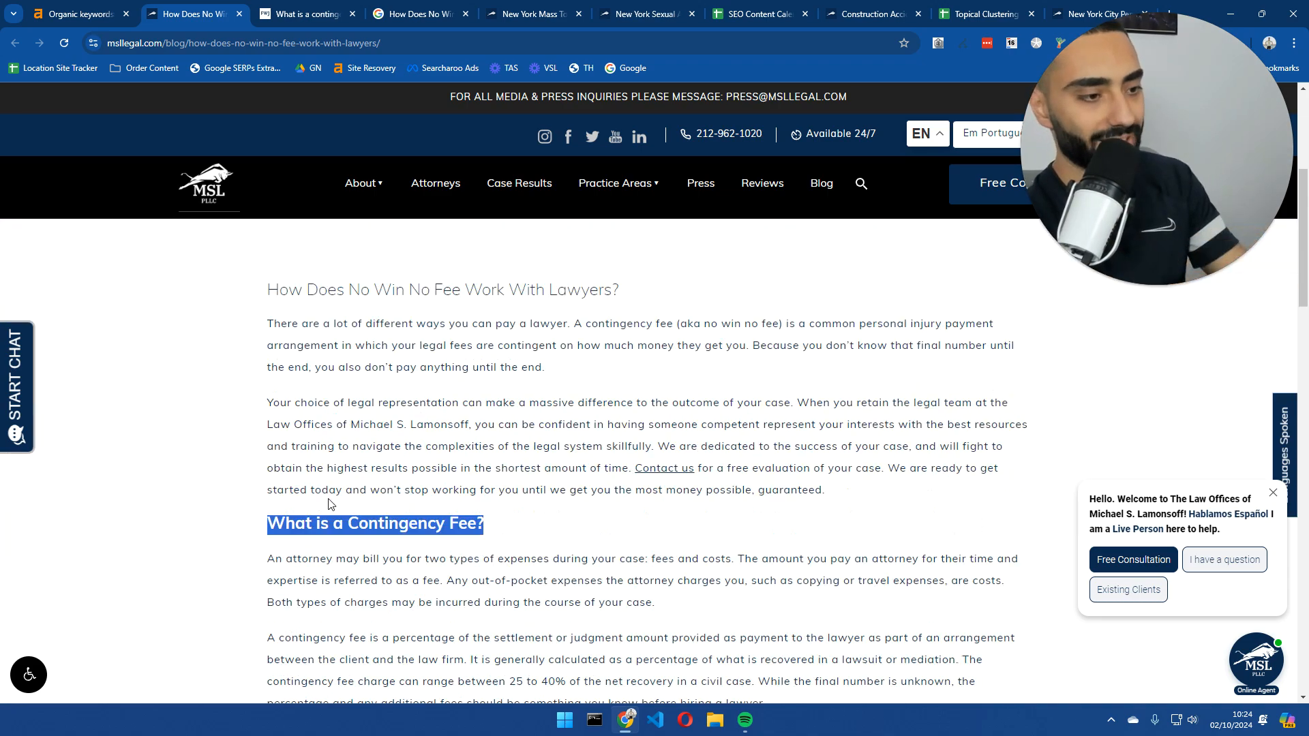
{"action": "scroll", "coordinate": [329, 503], "scroll_direction": "down", "scroll_amount": 9}
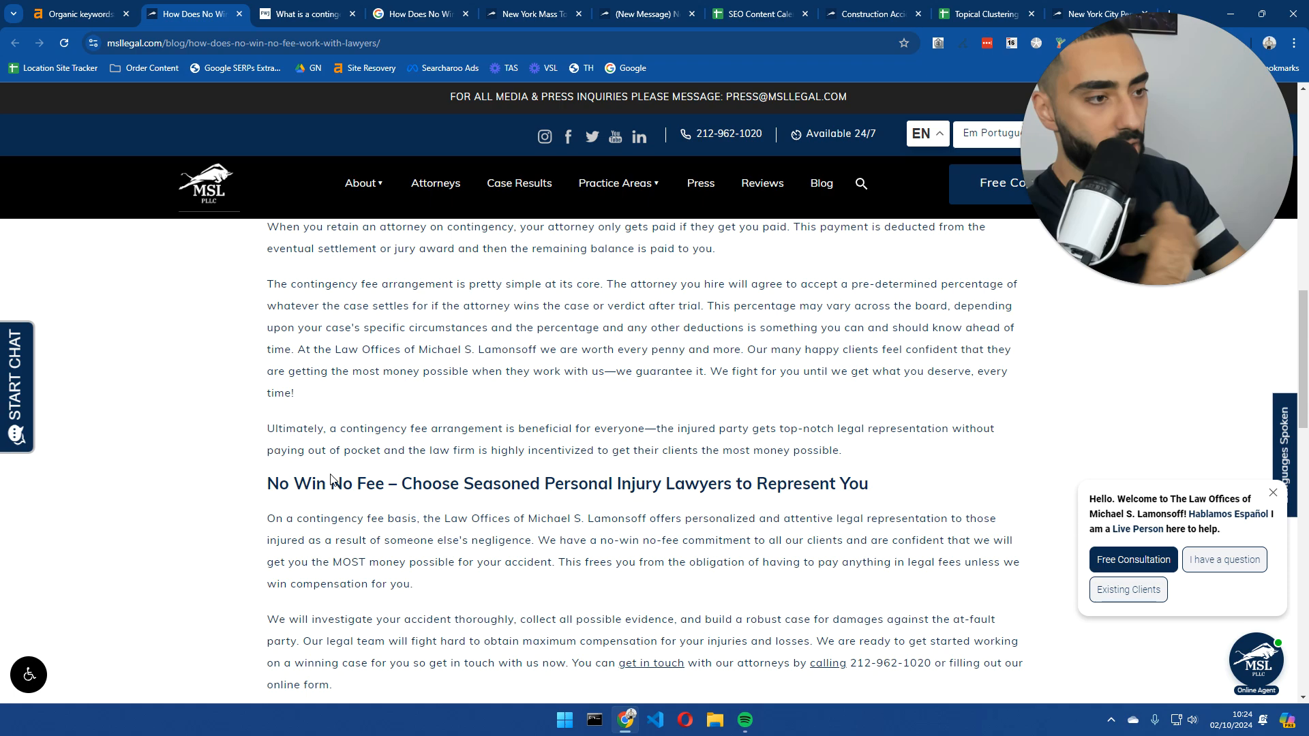
{"action": "scroll", "coordinate": [331, 479], "scroll_direction": "up", "scroll_amount": 4}
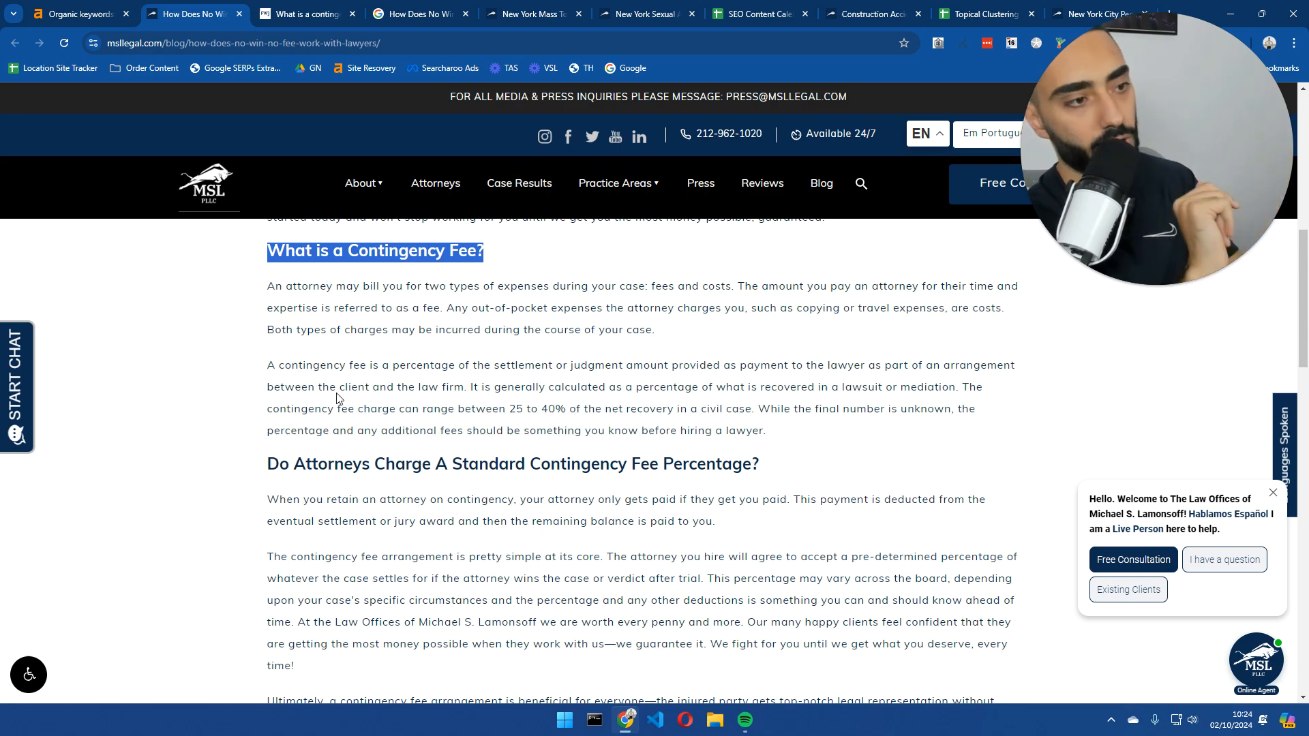
{"action": "scroll", "coordinate": [336, 398], "scroll_direction": "up", "scroll_amount": 2}
- Revisit the Francis Wilks & Jones article on contingency fees to compare its content with the blog post
{"action": "left_click", "coordinate": [307, 13]}
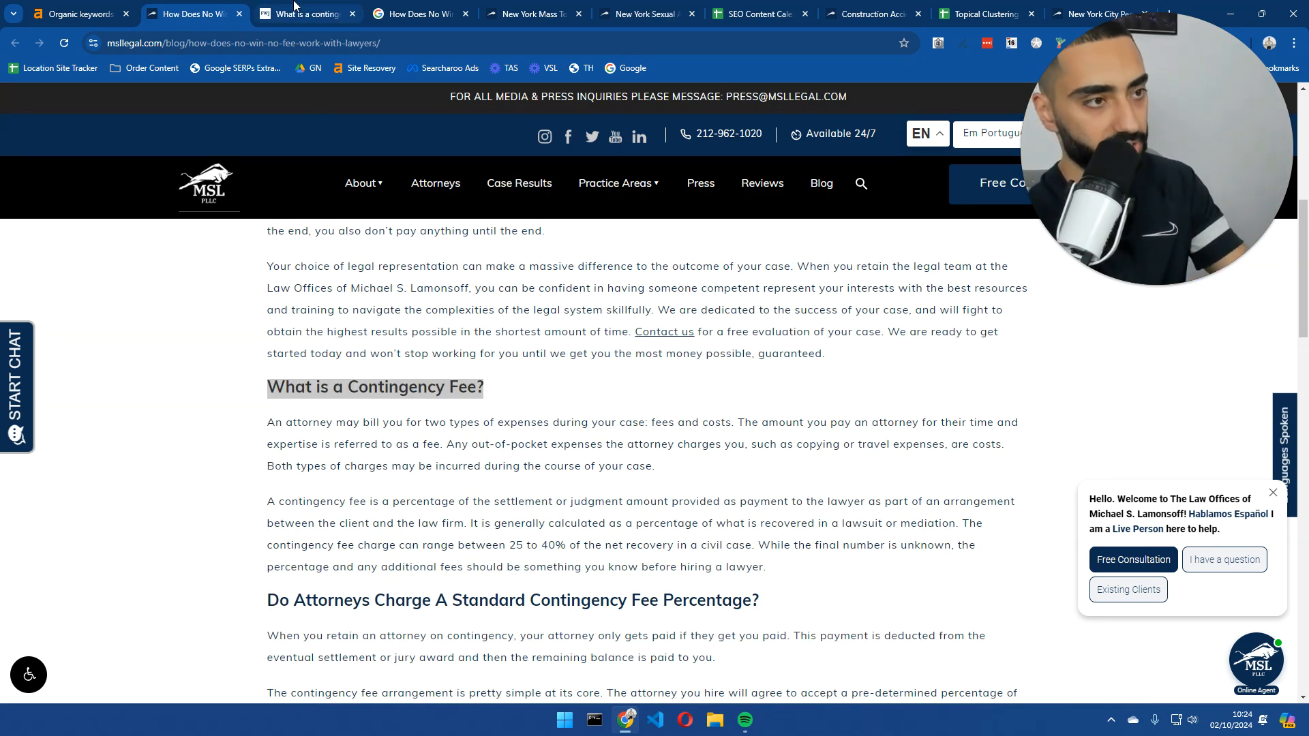
{"action": "scroll", "coordinate": [273, 311], "scroll_direction": "up", "scroll_amount": 10}
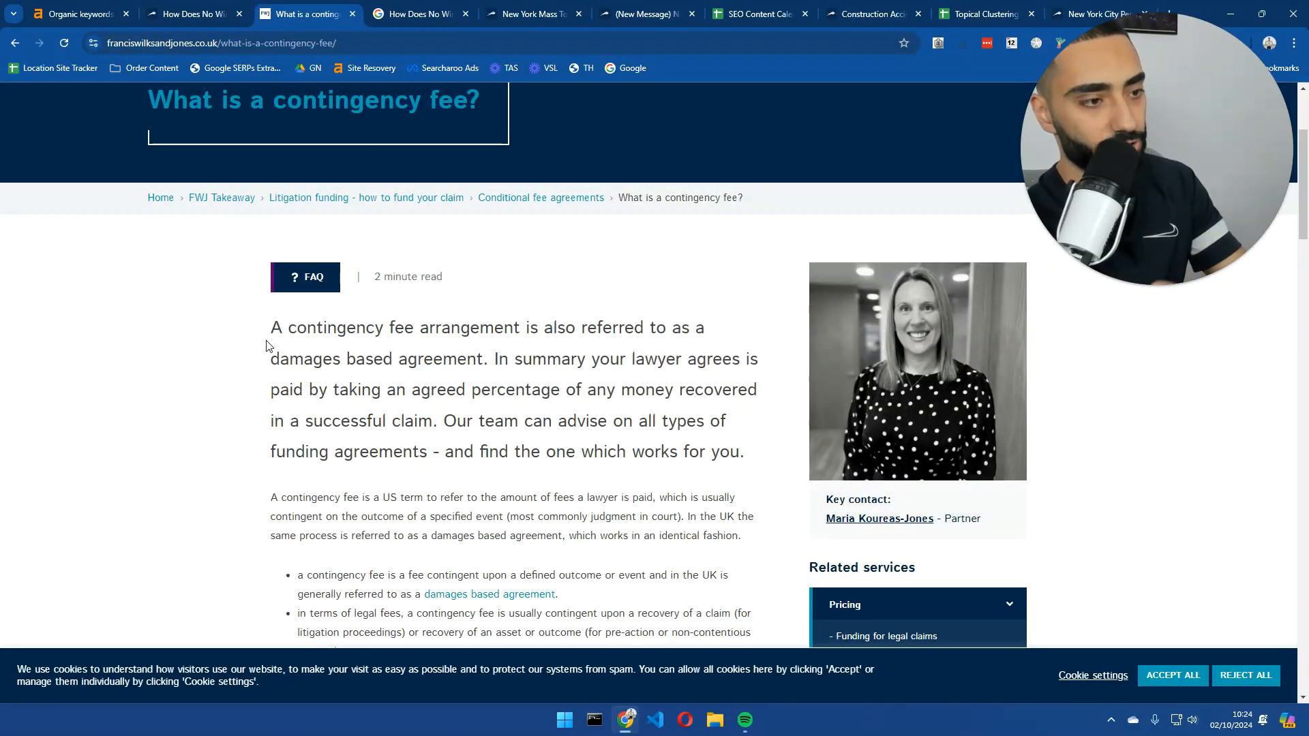
{"action": "scroll", "coordinate": [266, 346], "scroll_direction": "down", "scroll_amount": 10}
{"action": "scroll", "coordinate": [266, 345], "scroll_direction": "up", "scroll_amount": 10}
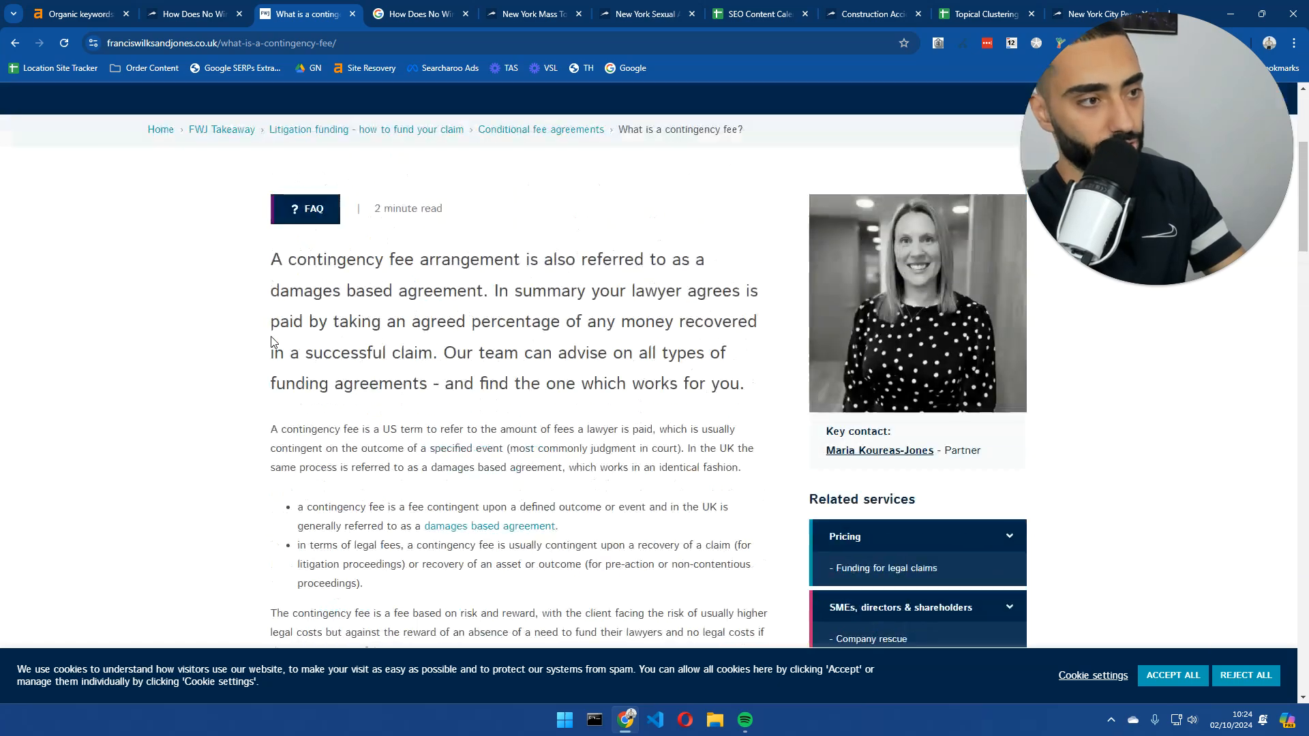
- Copy the blog heading "What is a Contingency Fee?" into keyword cell A3 of the SEO Content Calendar Sheet, without a trailing line break
{"action": "key", "text": "ctrl+shift+Tab"}
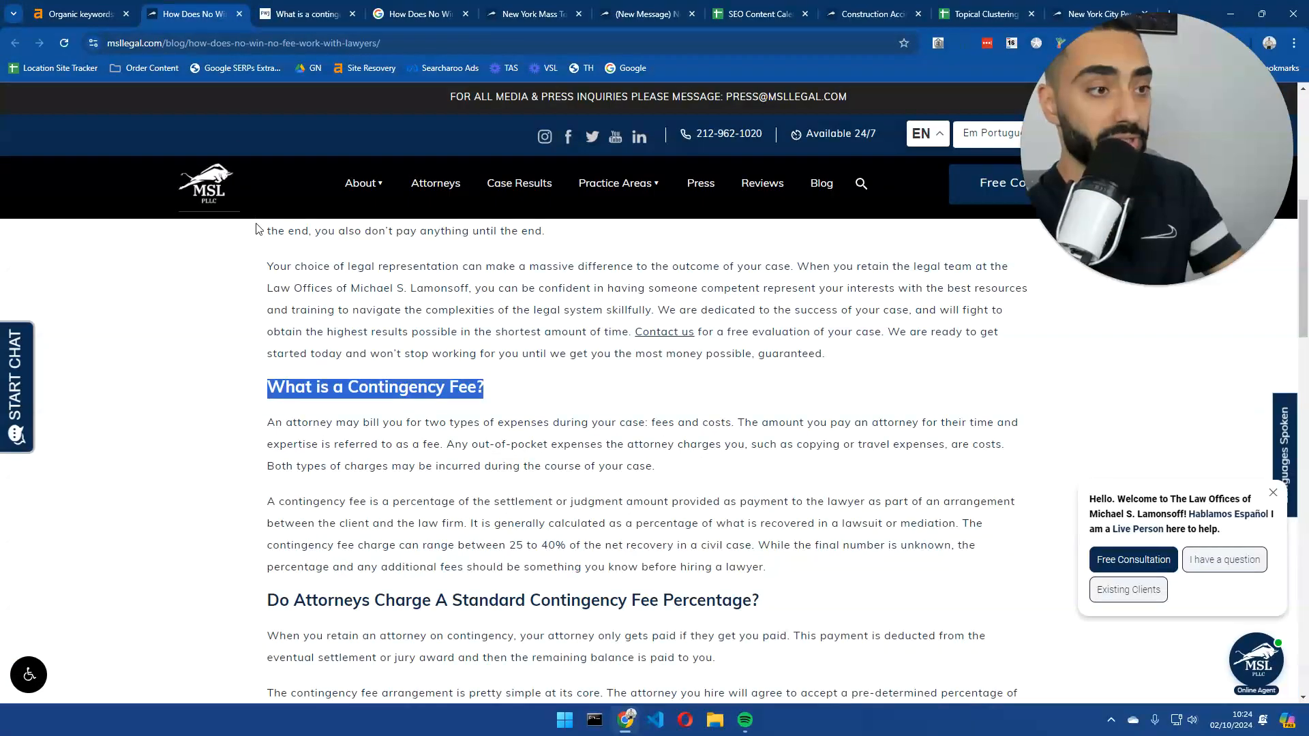
{"action": "right_click", "coordinate": [394, 392]}
{"action": "left_click", "coordinate": [413, 402]}
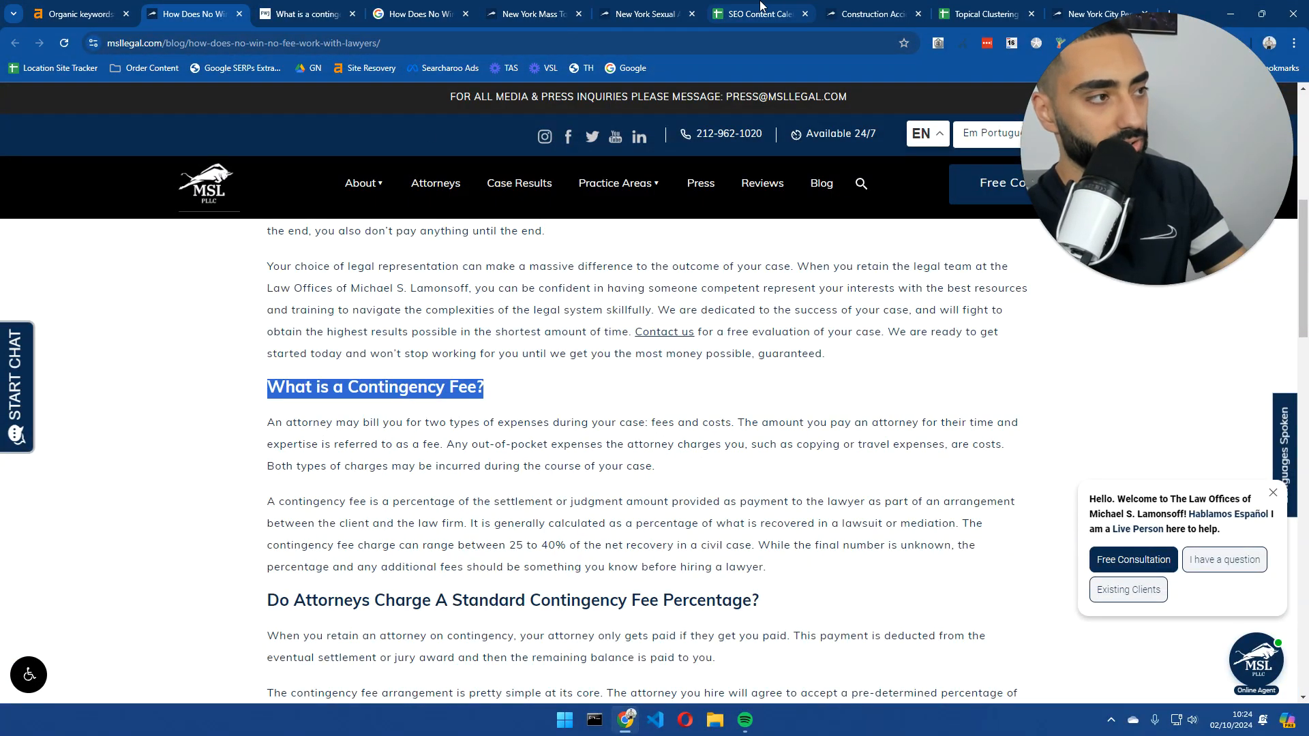
{"action": "left_click_drag", "start_coordinate": [761, 6], "coordinate": [423, 12]}
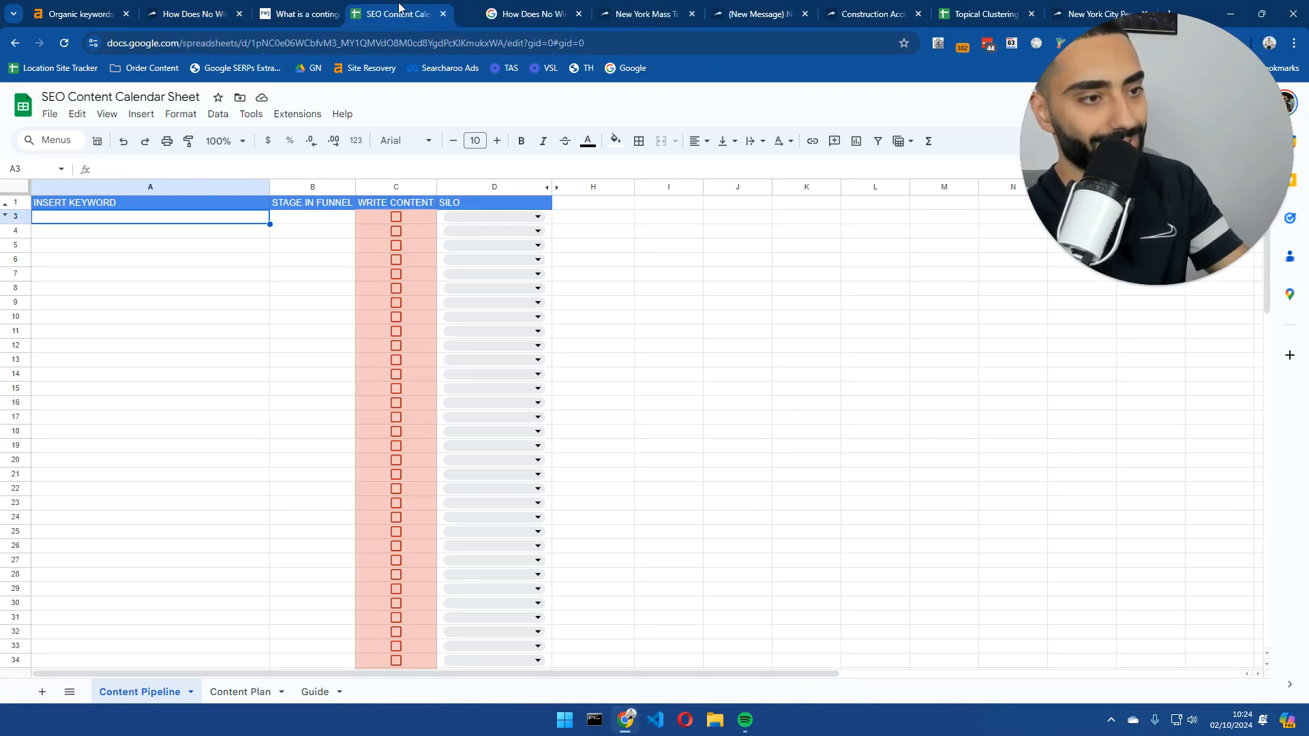
{"action": "double_click", "coordinate": [109, 220]}
{"action": "type", "text": "What is a Contingency Fee?"}
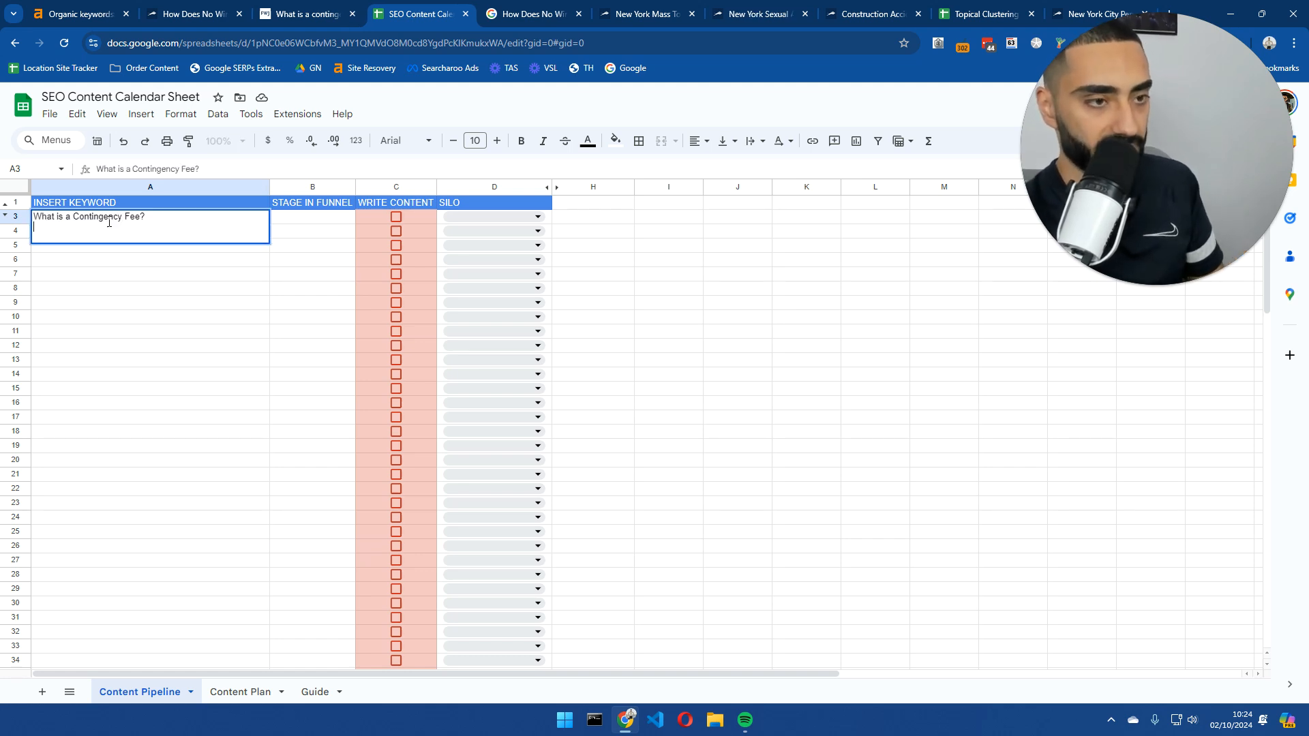
{"action": "key", "text": "Return"}
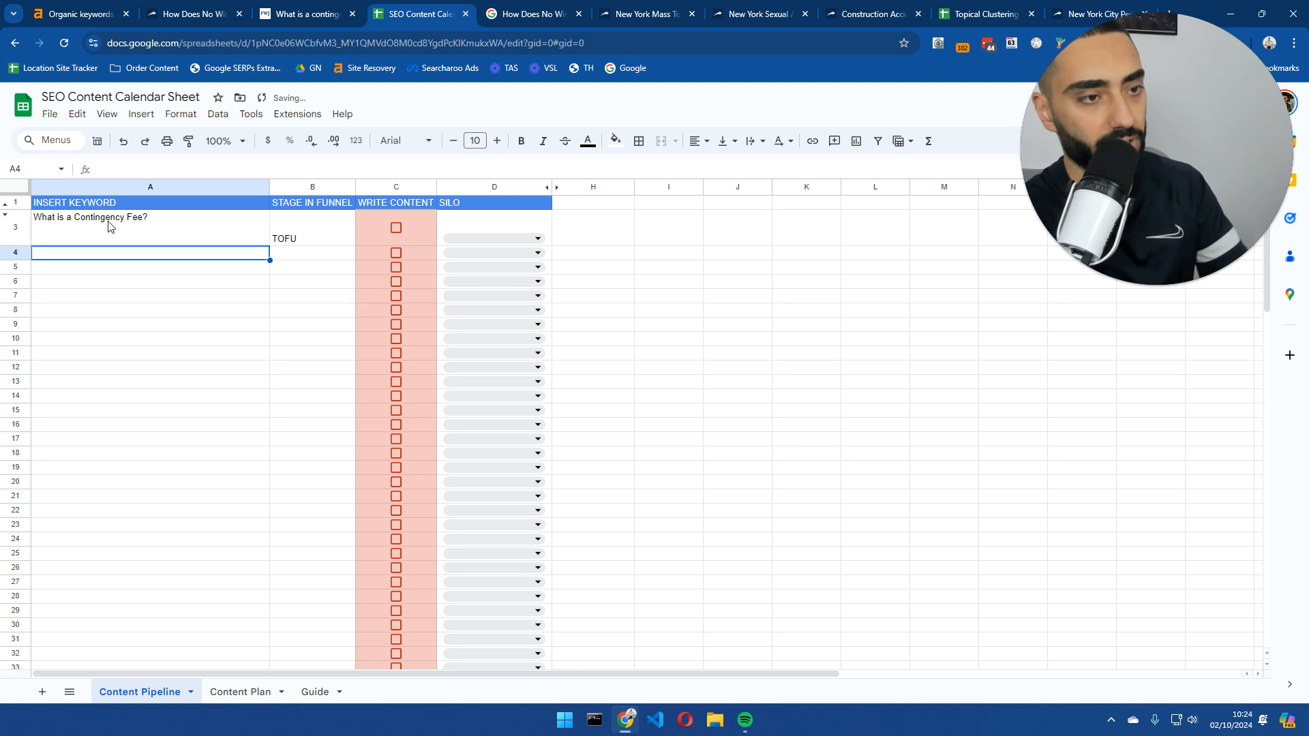
{"action": "double_click", "coordinate": [100, 224]}
{"action": "key", "text": "BackSpace"}
{"action": "key", "text": "Return"}
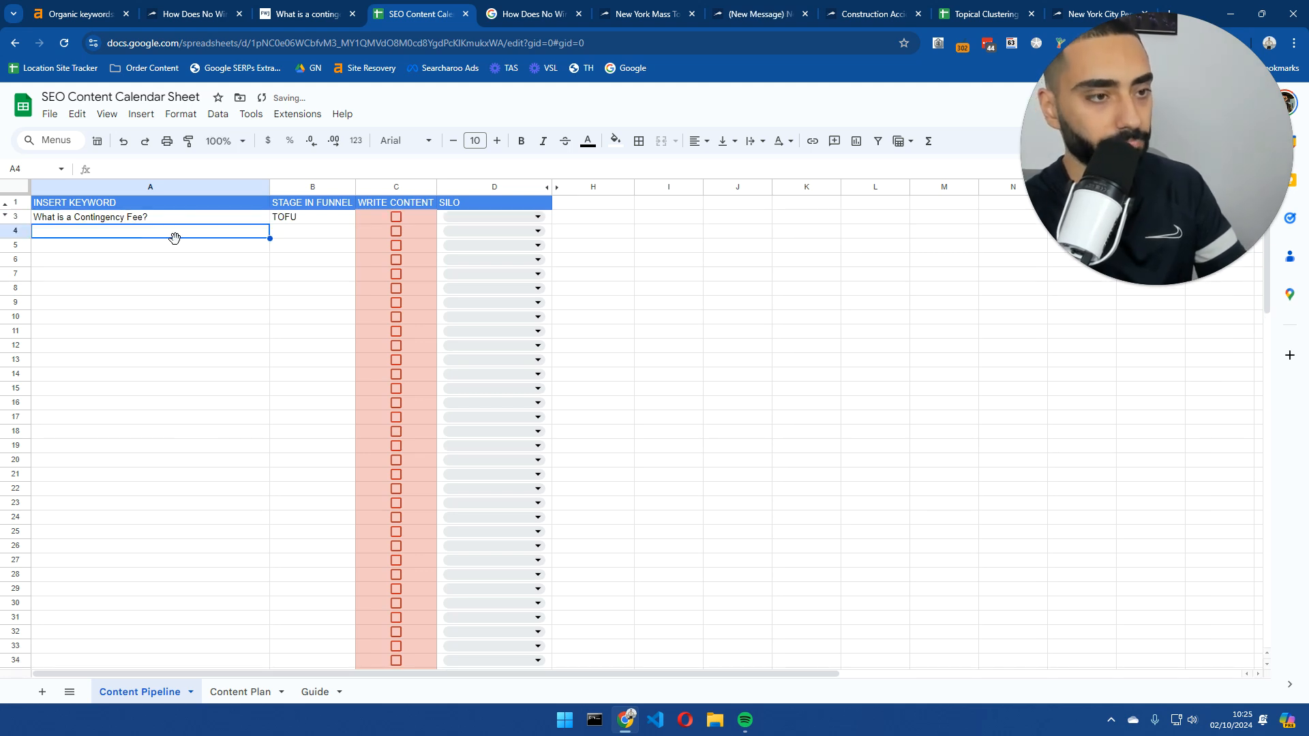
- Check the keyword's funnel stage against the content clustering funnels in the Guide sheet, and return to the Content Pipeline sheet
{"action": "left_click", "coordinate": [312, 224]}
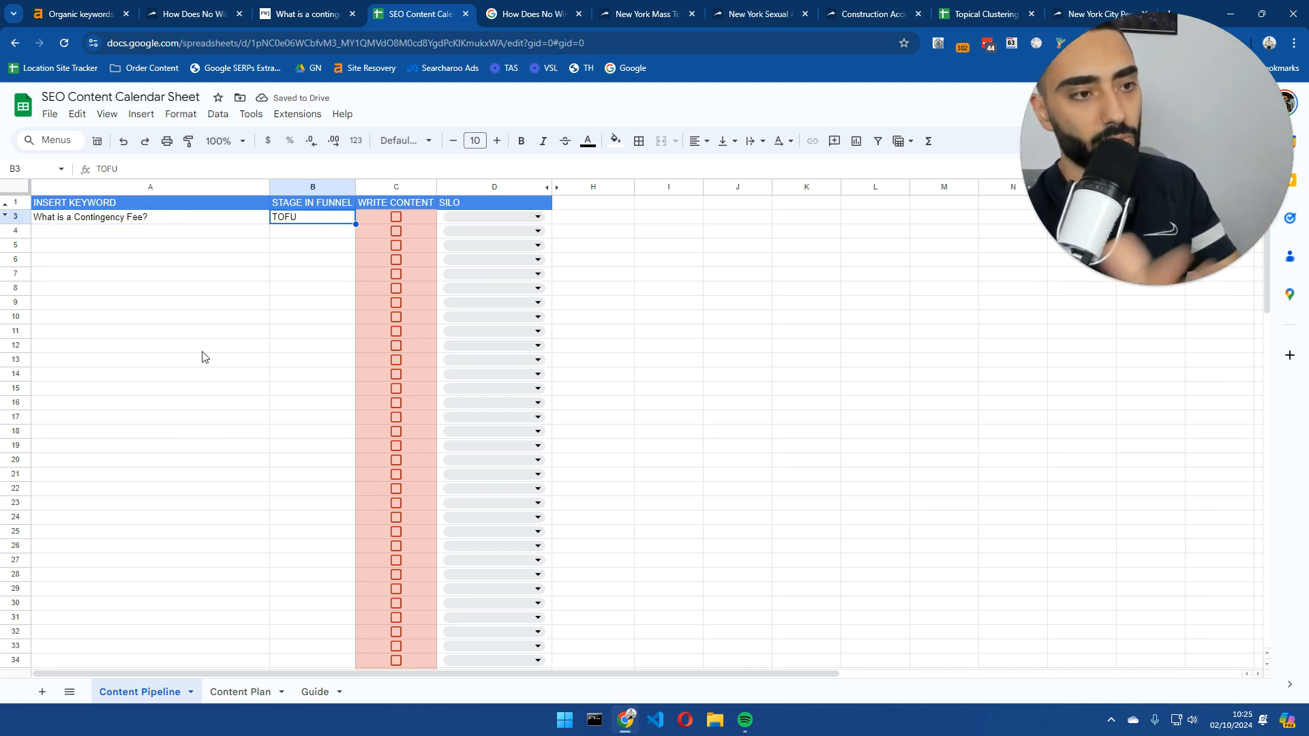
{"action": "left_click", "coordinate": [235, 692]}
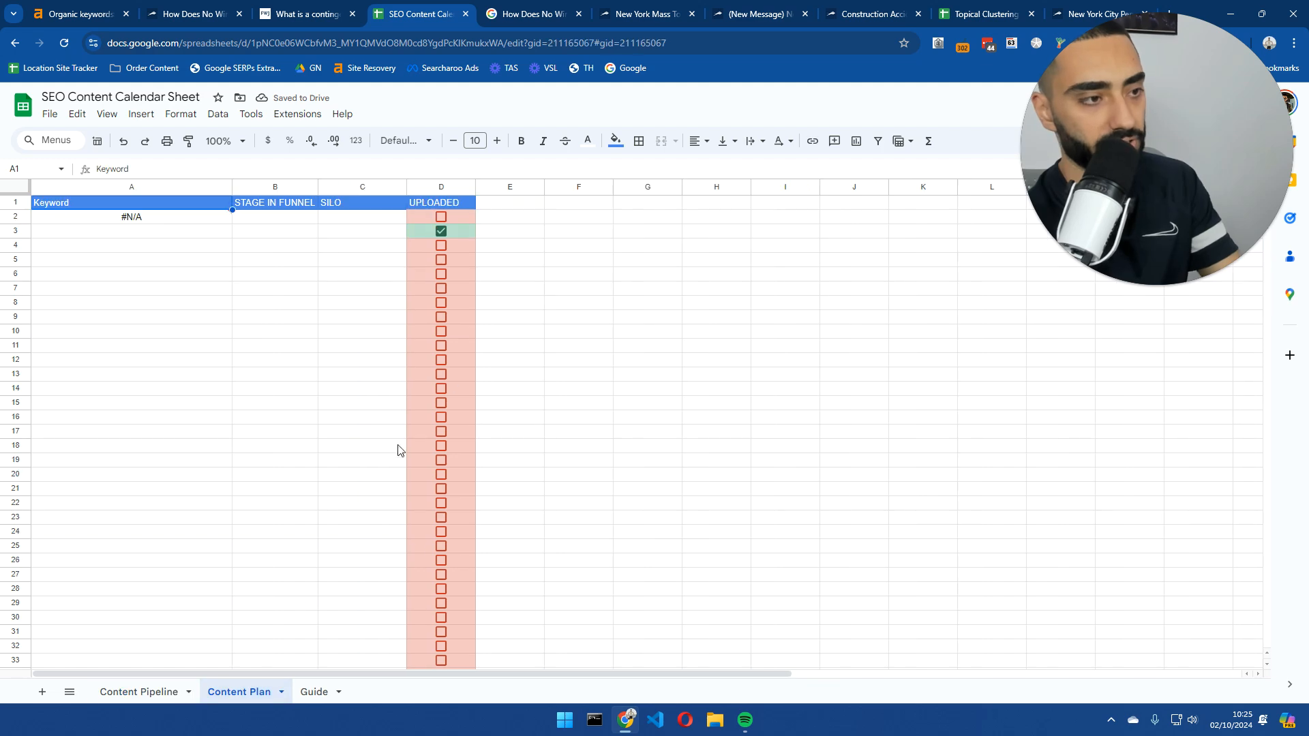
{"action": "left_click", "coordinate": [315, 693]}
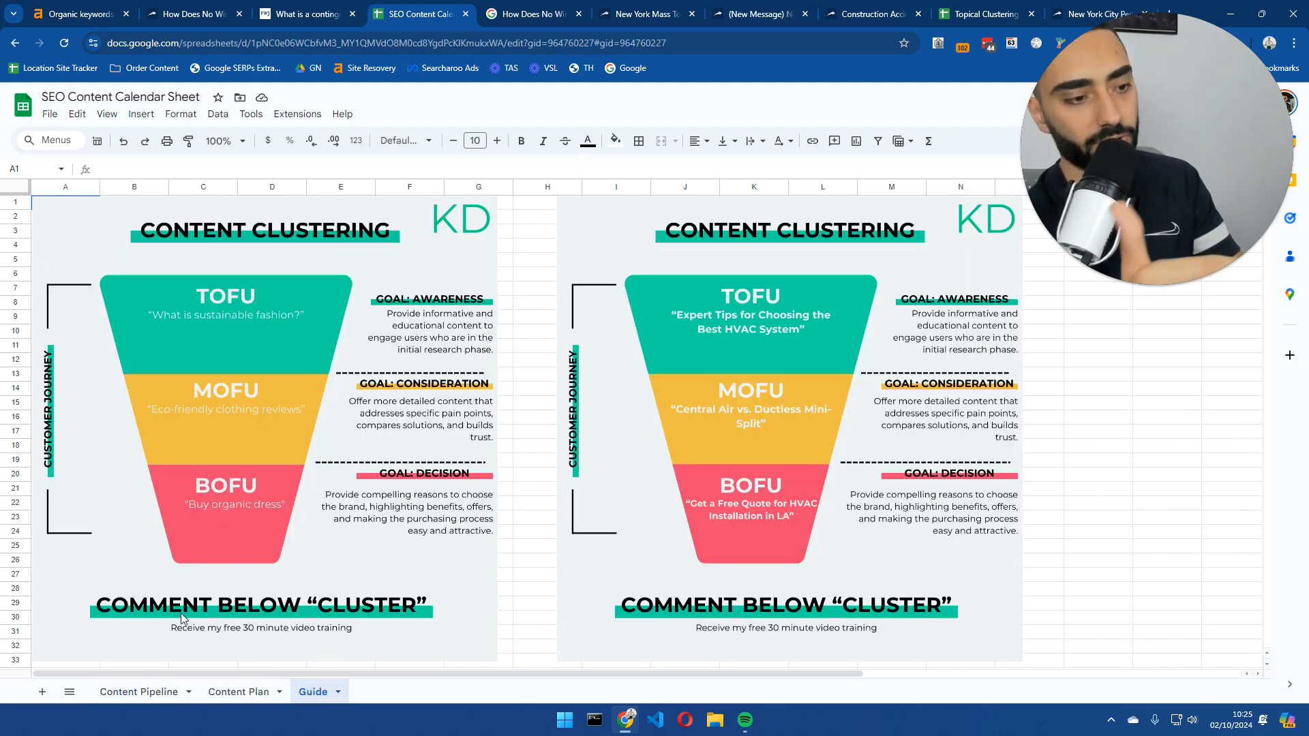
{"action": "left_click", "coordinate": [140, 692]}
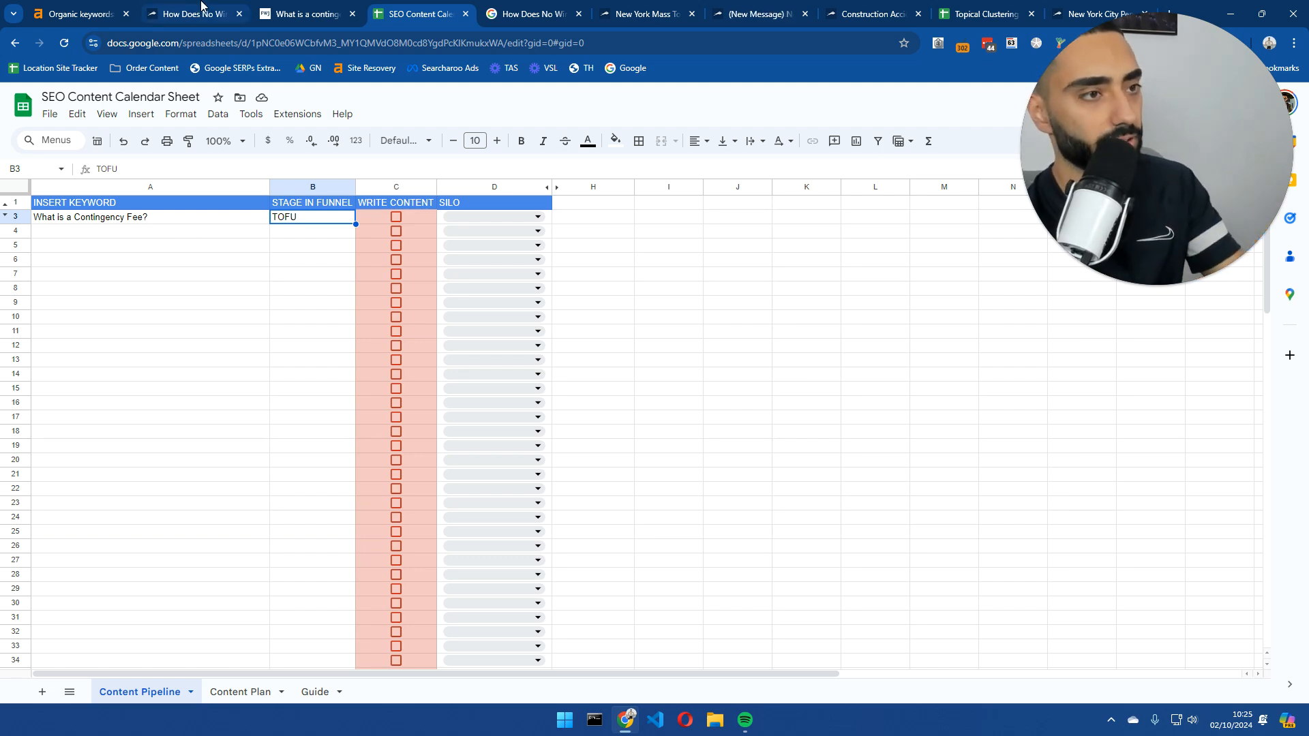
- Return to the blog post and search Google for its heading "Do Attorneys Charge A Standard Contingency Fee Percentage?"
{"action": "left_click", "coordinate": [202, 7]}
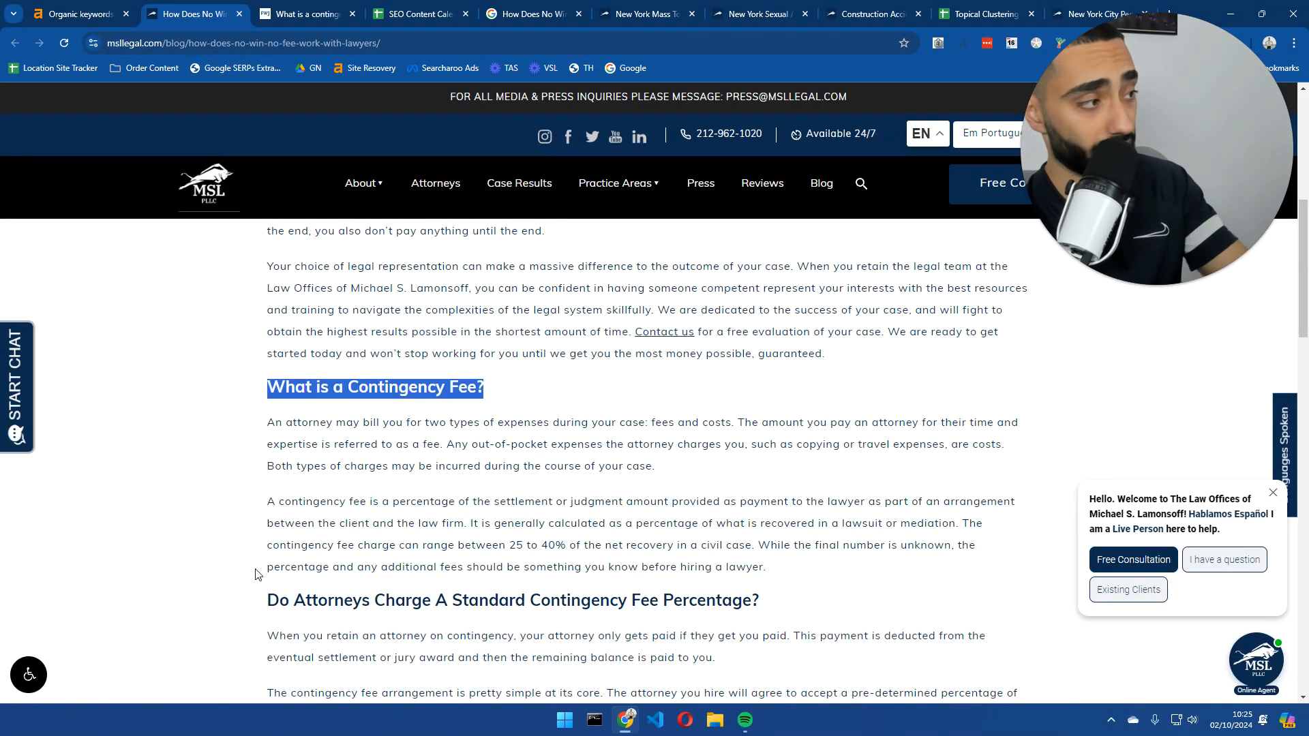
{"action": "scroll", "coordinate": [257, 574], "scroll_direction": "down", "scroll_amount": 4}
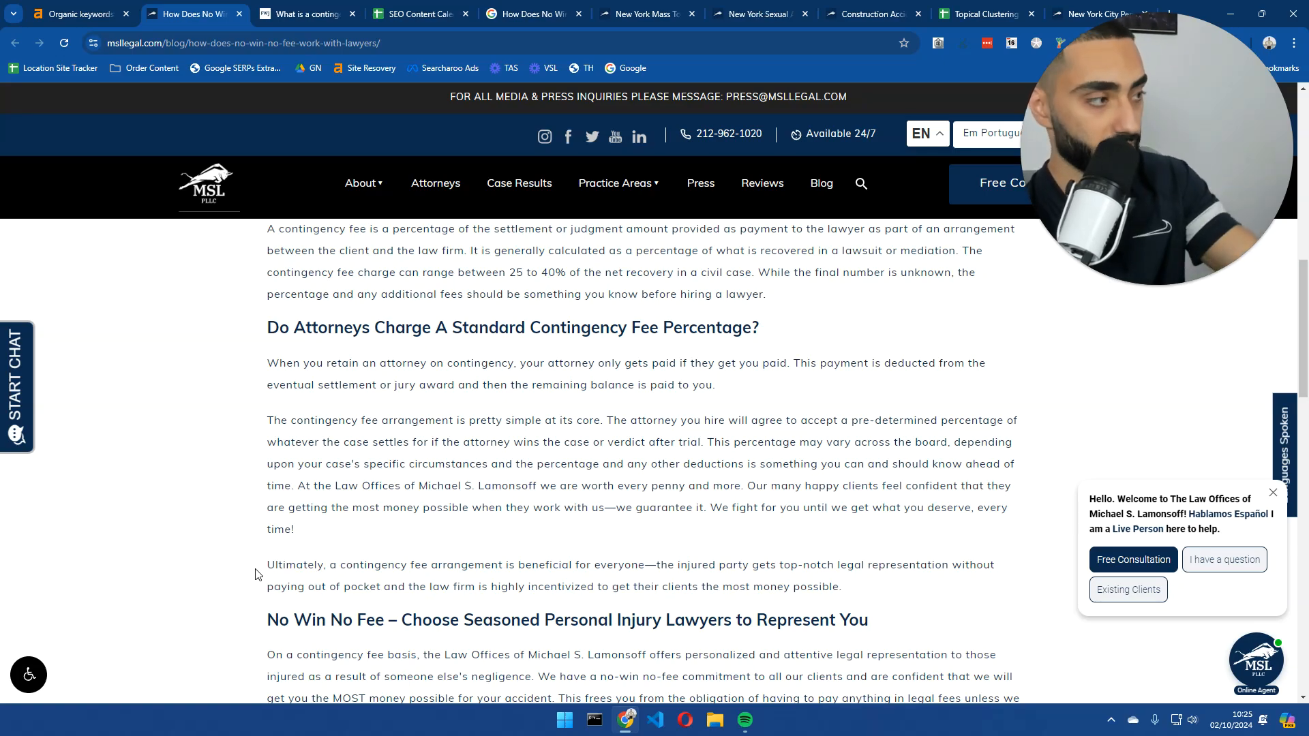
{"action": "scroll", "coordinate": [258, 574], "scroll_direction": "down", "scroll_amount": 5}
{"action": "scroll", "coordinate": [297, 540], "scroll_direction": "up", "scroll_amount": 7}
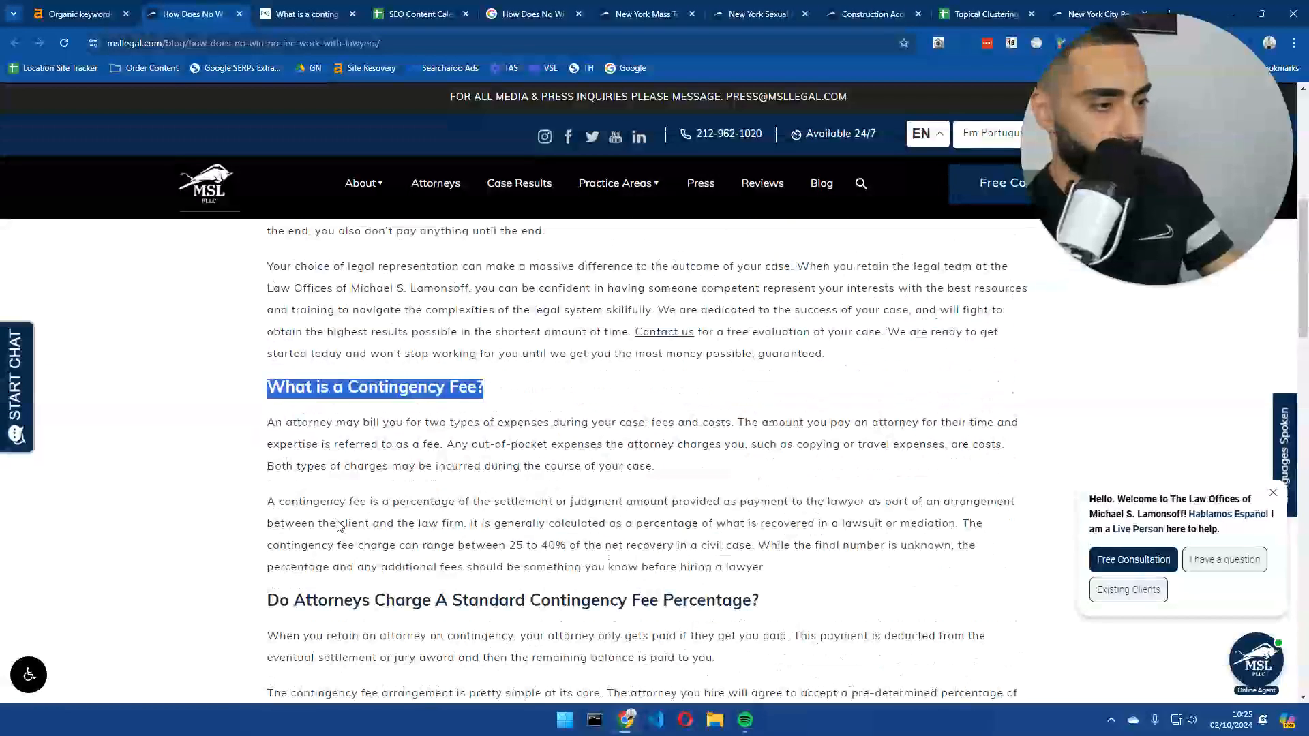
{"action": "triple_click", "coordinate": [341, 464]}
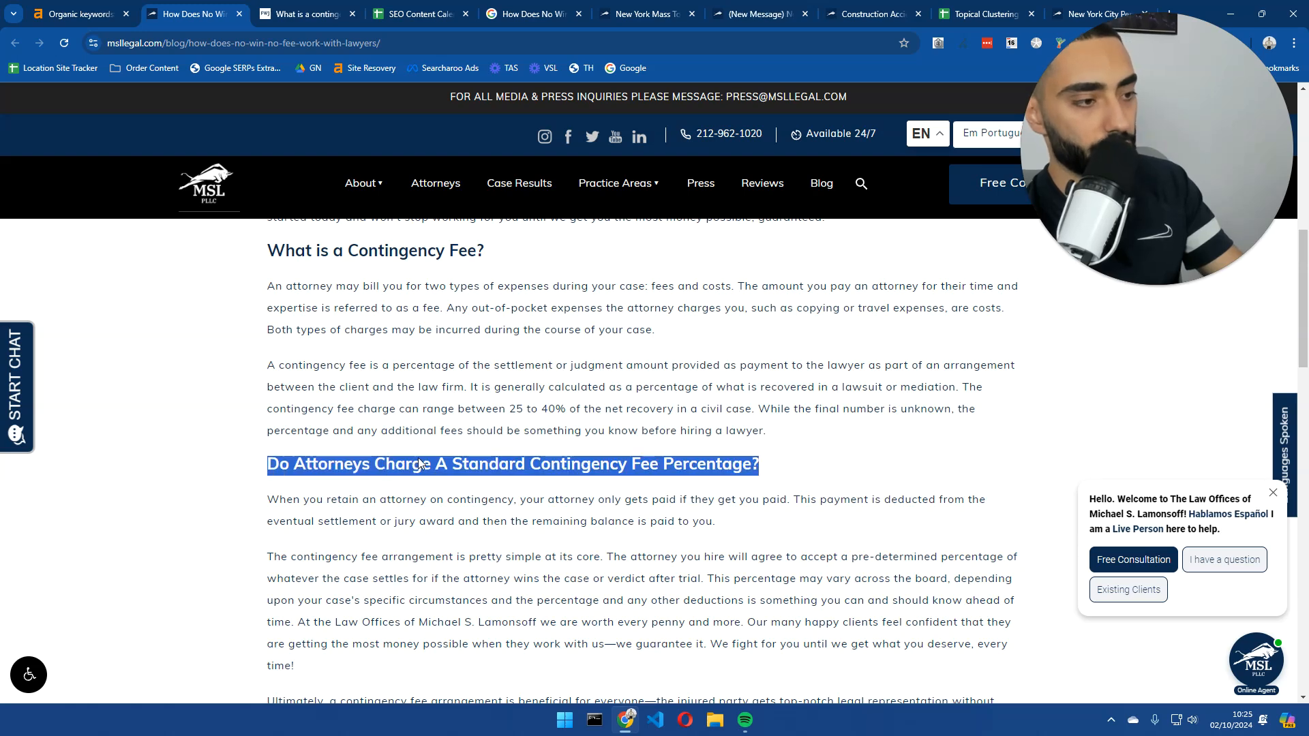
{"action": "right_click", "coordinate": [521, 463]}
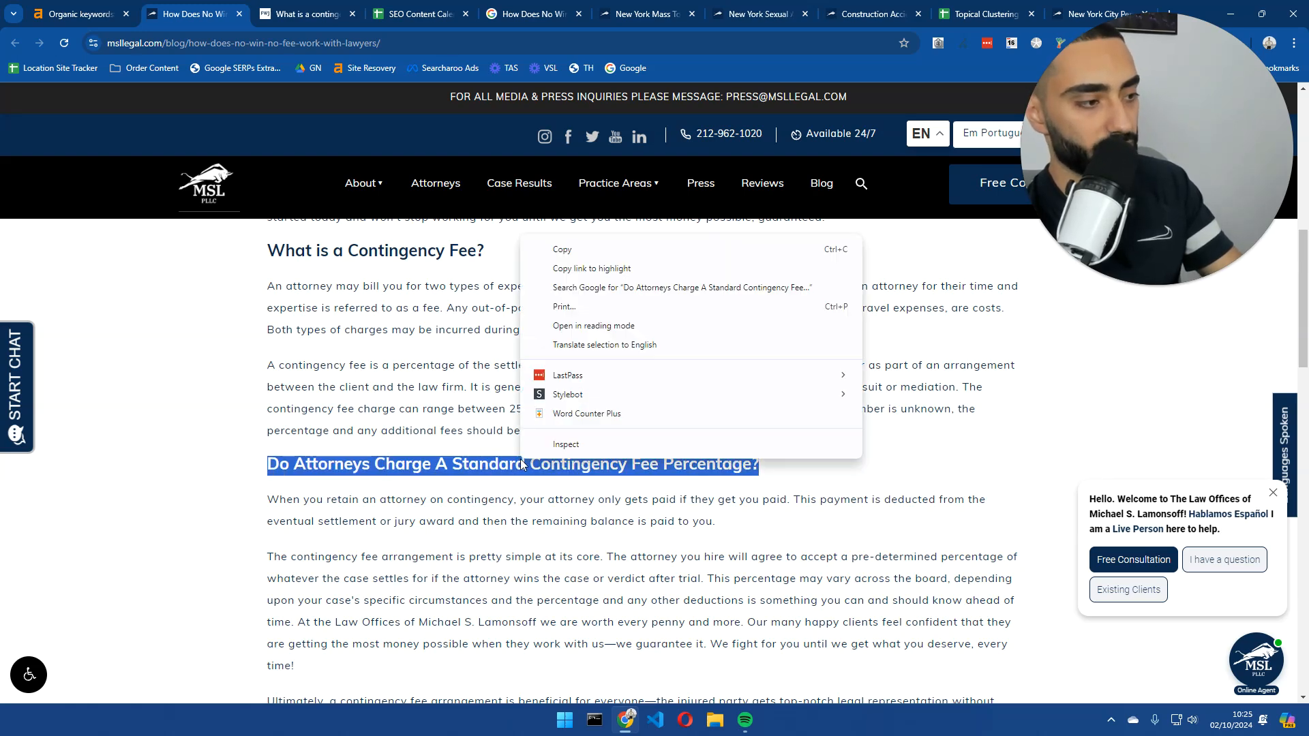
{"action": "key", "text": "Escape"}
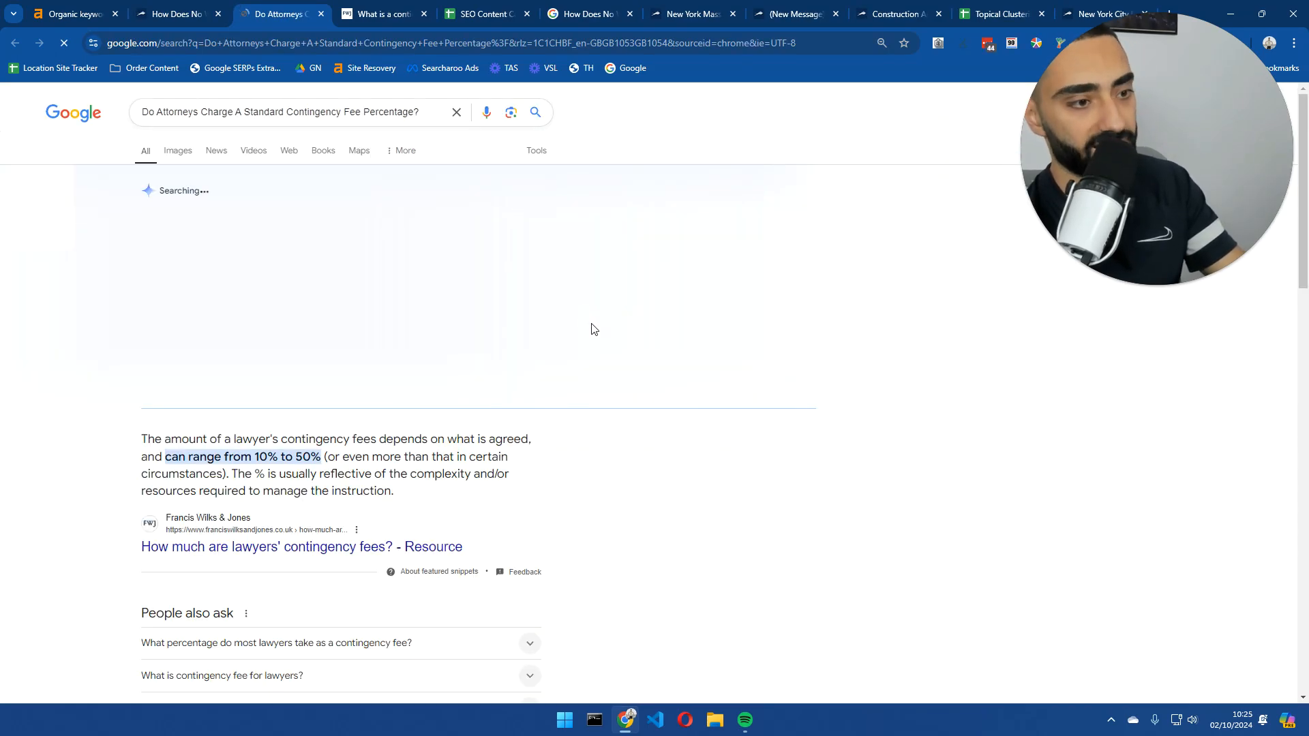
- Examine the featured snippet, related questions and ranking pages in the results for the standard contingency fee percentage query
{"action": "scroll", "coordinate": [634, 434], "scroll_direction": "down", "scroll_amount": 3}
{"action": "scroll", "coordinate": [631, 437], "scroll_direction": "down", "scroll_amount": 6}
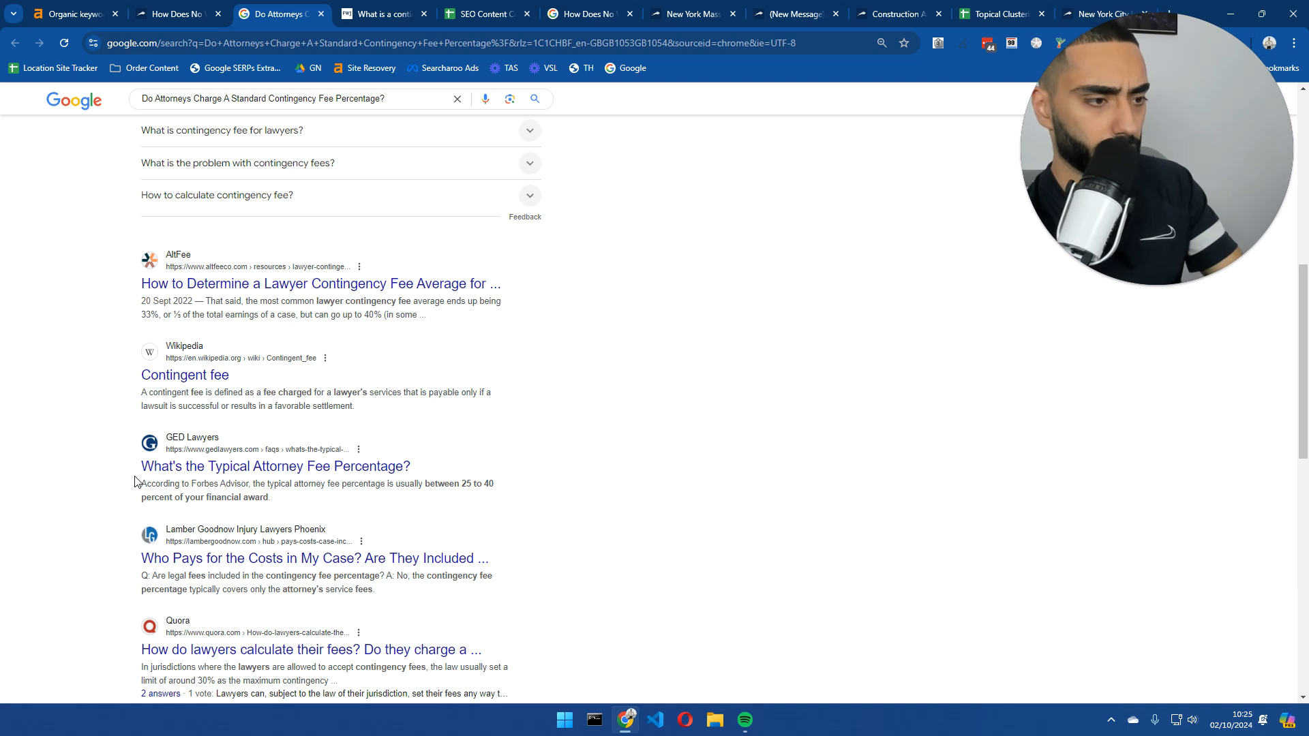
{"action": "scroll", "coordinate": [136, 482], "scroll_direction": "down", "scroll_amount": 2}
{"action": "scroll", "coordinate": [134, 487], "scroll_direction": "down", "scroll_amount": 6}
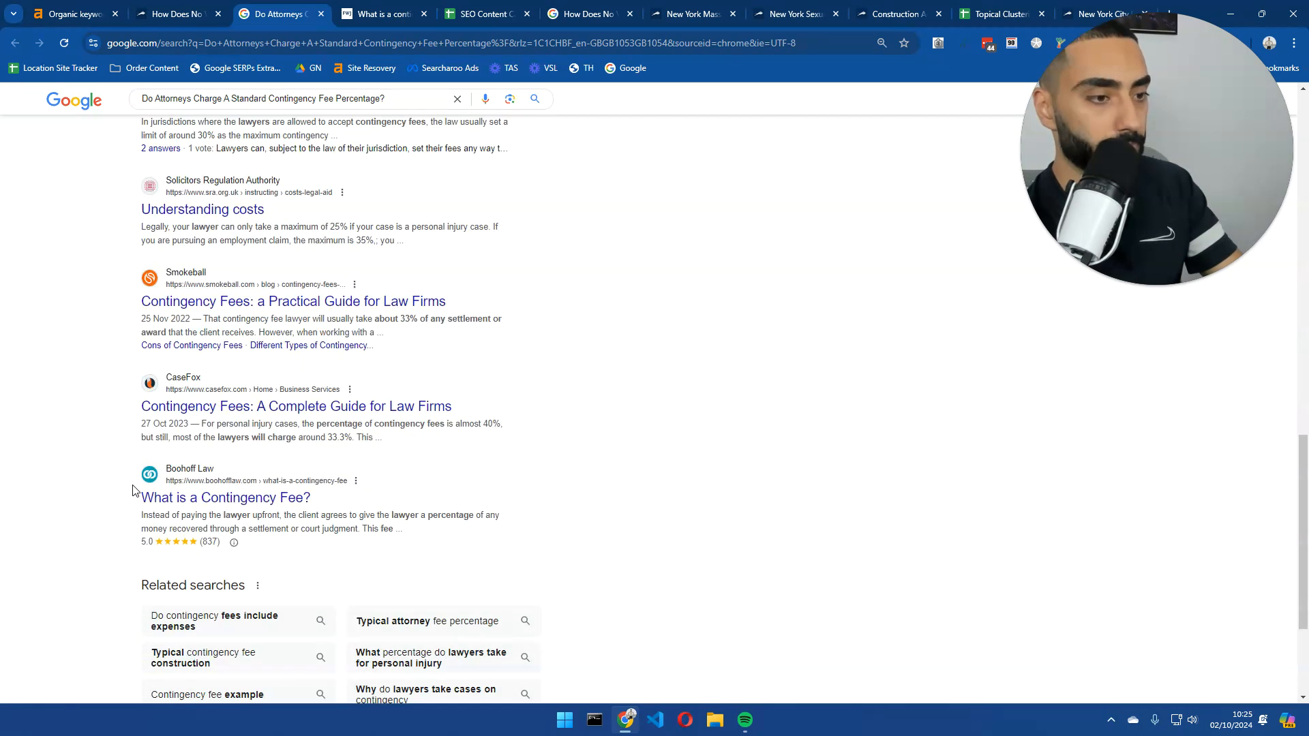
{"action": "scroll", "coordinate": [135, 491], "scroll_direction": "up", "scroll_amount": 9}
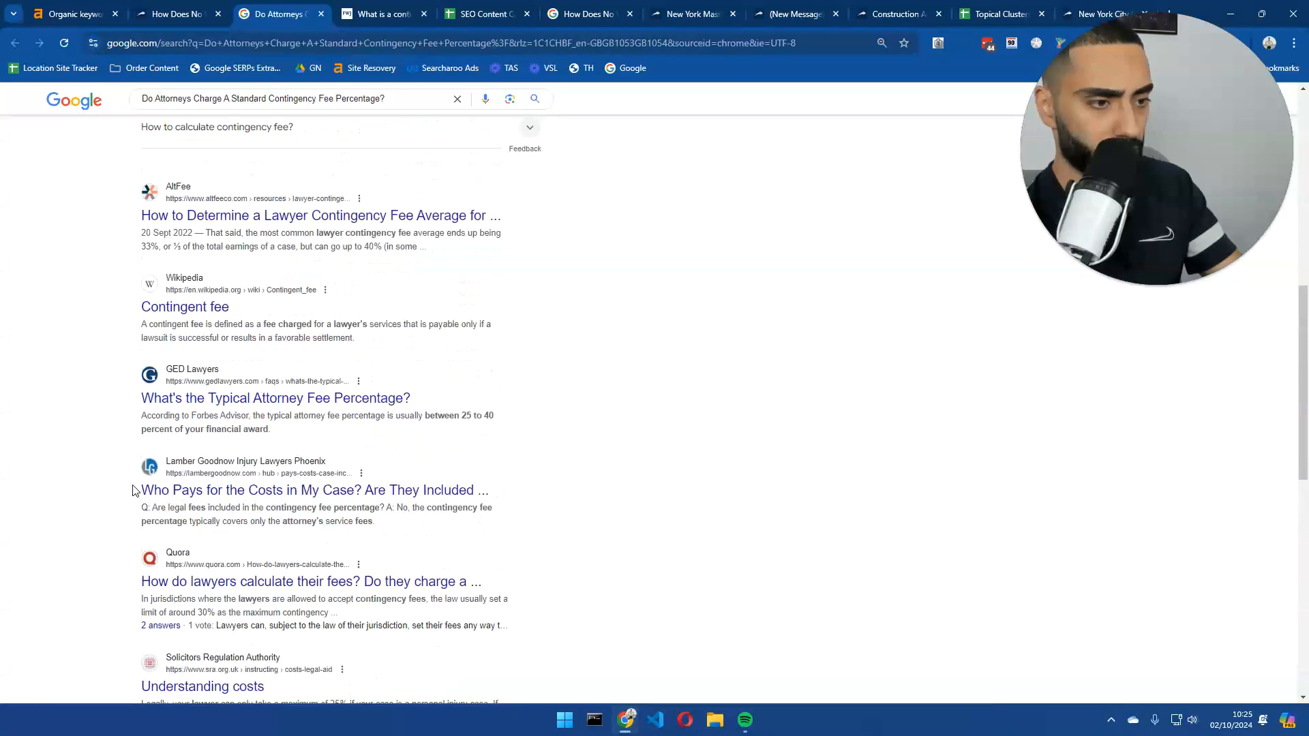
{"action": "scroll", "coordinate": [149, 333], "scroll_direction": "up", "scroll_amount": 5}
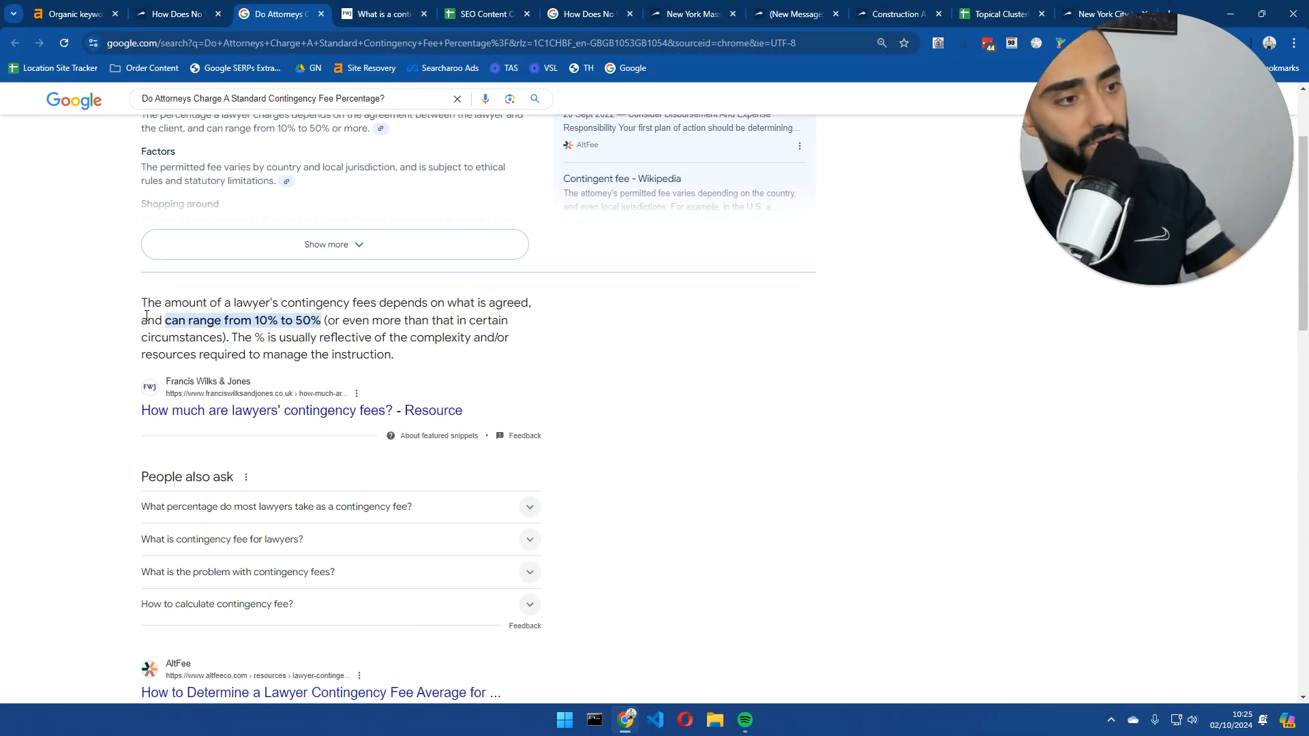
{"action": "scroll", "coordinate": [172, 379], "scroll_direction": "down", "scroll_amount": 2}
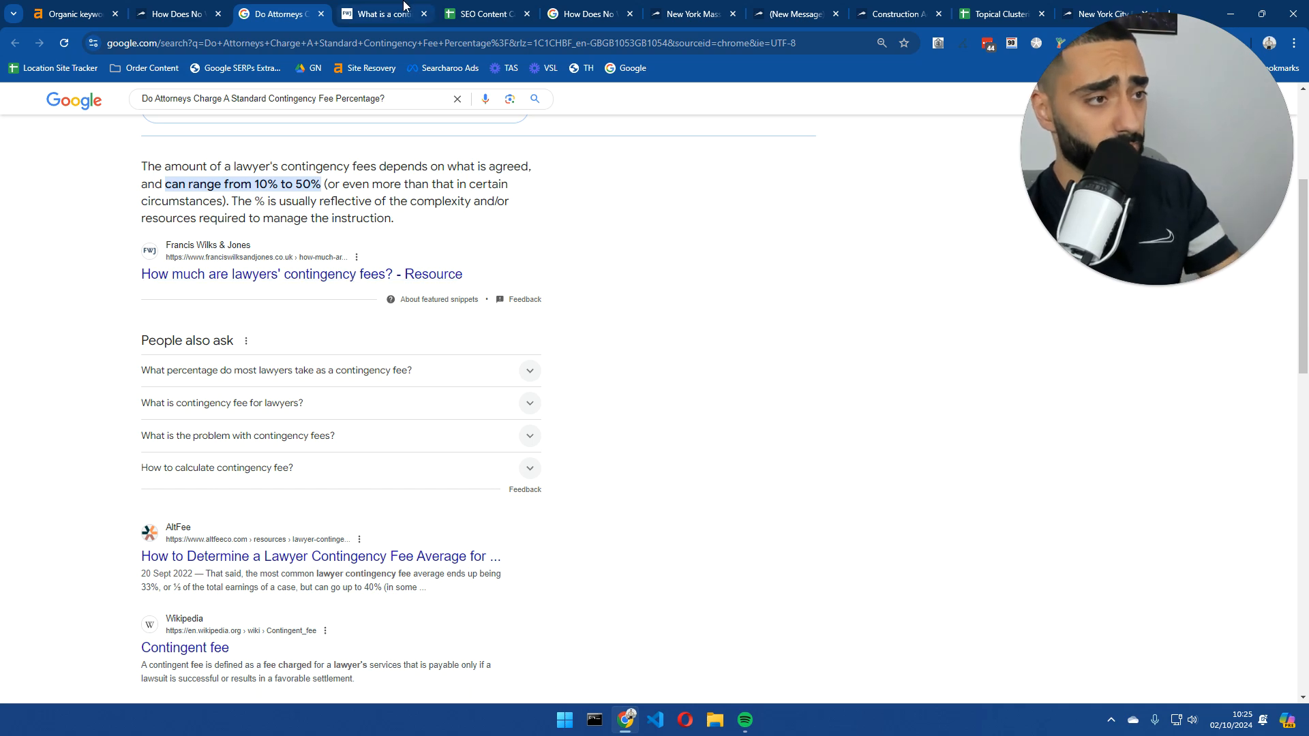
- Move the SEO Content Calendar Sheet tab beside the new search results, and compare the two contingency fee headings in the blog post
{"action": "left_click", "coordinate": [385, 13]}
{"action": "left_click_drag", "start_coordinate": [488, 14], "coordinate": [394, 5]}
{"action": "key", "text": "ctrl+shift+Tab"}
{"action": "key", "text": "ctrl+shift+Tab"}
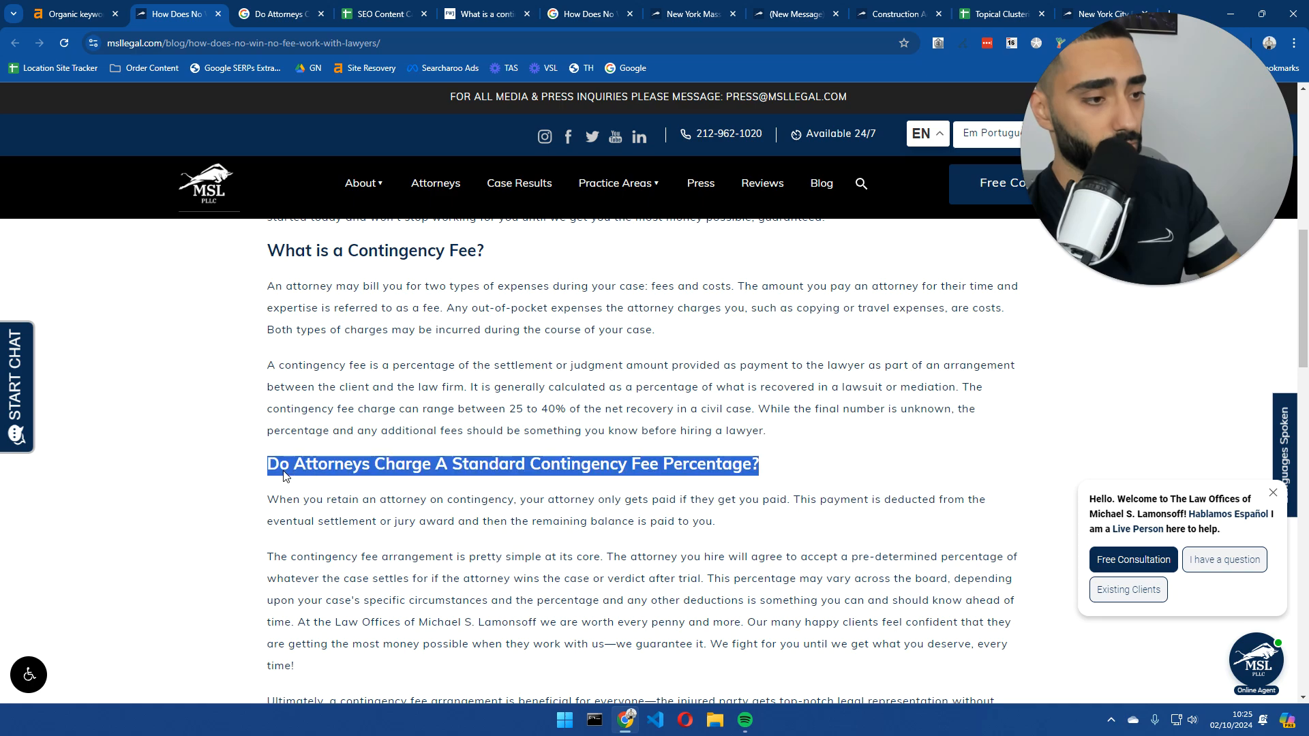
{"action": "double_click", "coordinate": [321, 252]}
{"action": "triple_click", "coordinate": [320, 252]}
{"action": "left_click_drag", "start_coordinate": [510, 249], "coordinate": [276, 267]}
{"action": "triple_click", "coordinate": [497, 469]}
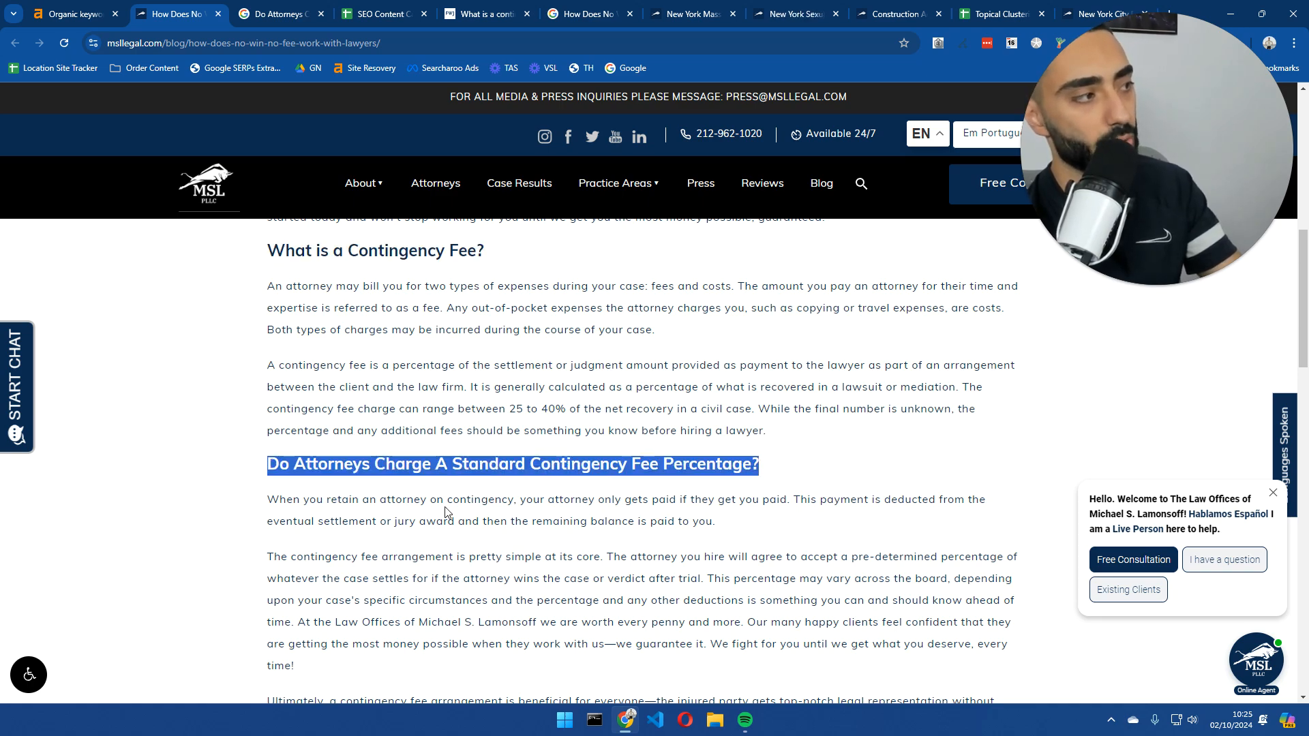
- Search Google for the post title "How Does No Win No Fee Work With Lawyers?" and open the Slater and Gordon result
{"action": "key", "text": "Home"}
{"action": "triple_click", "coordinate": [289, 379]}
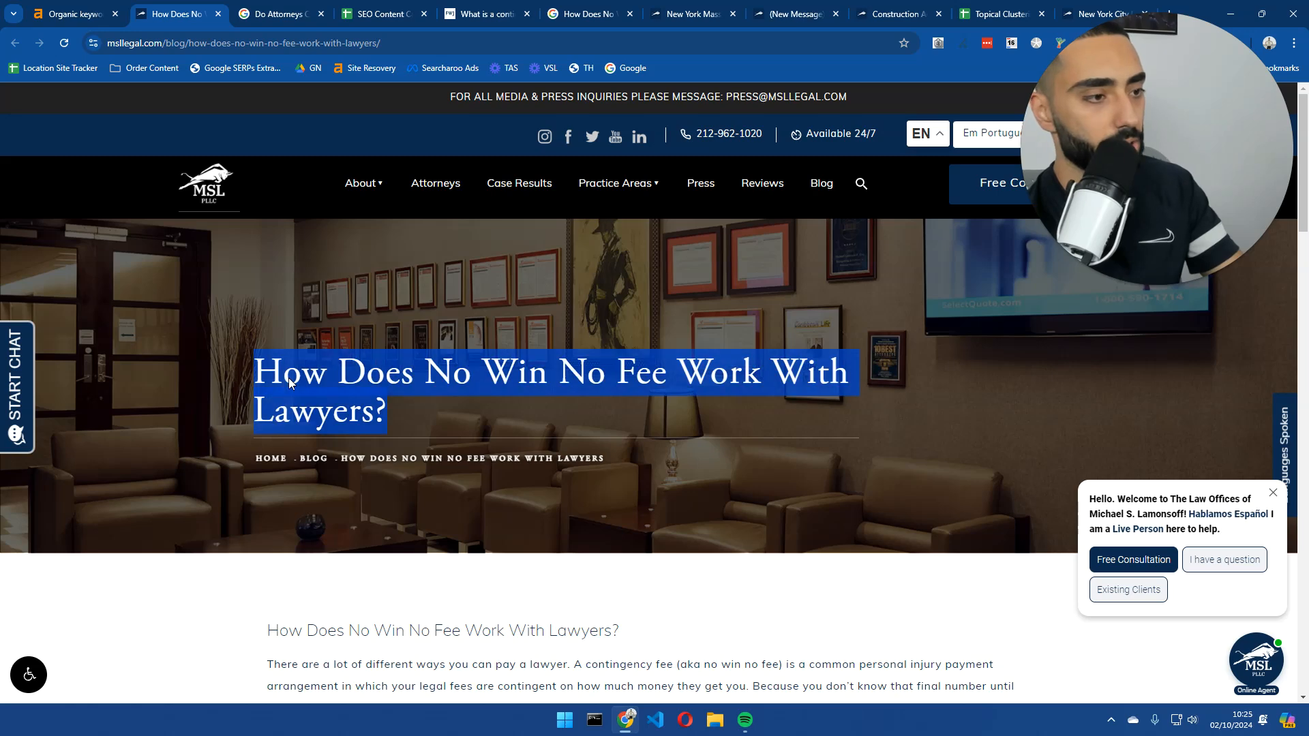
{"action": "right_click", "coordinate": [329, 373]}
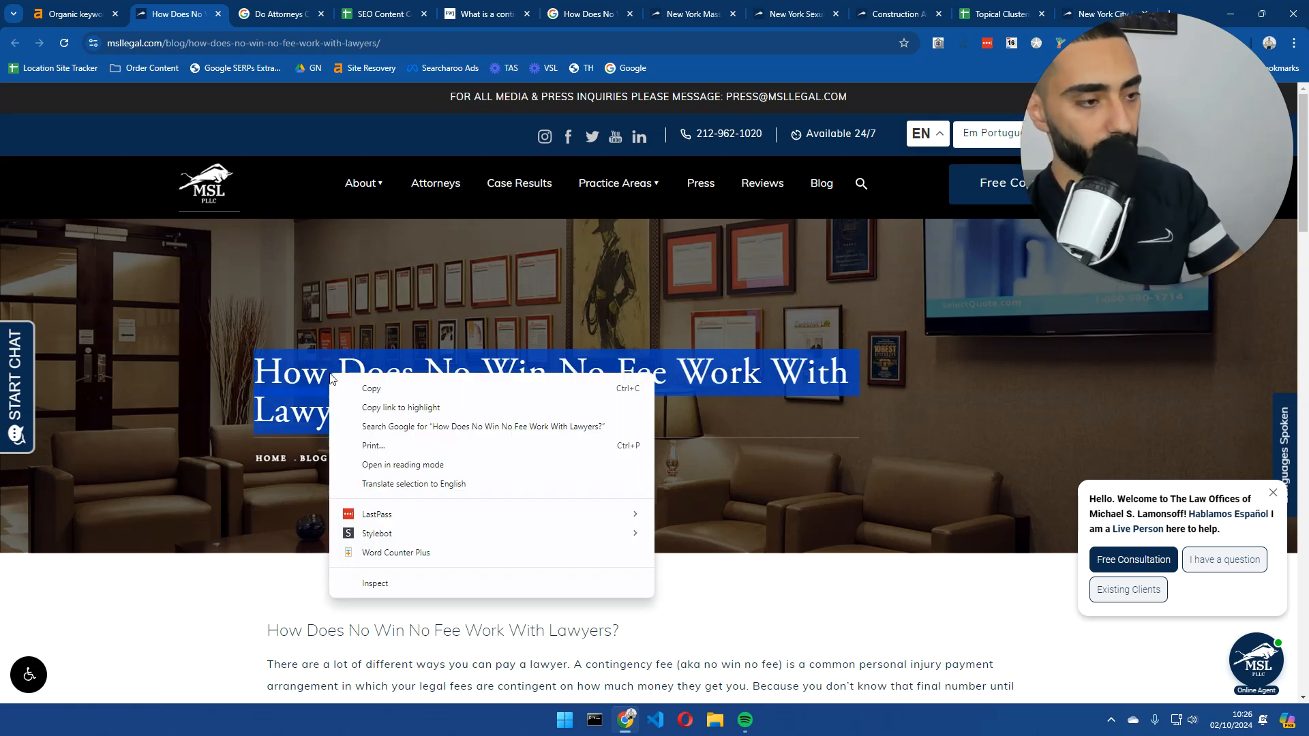
{"action": "left_click", "coordinate": [400, 423]}
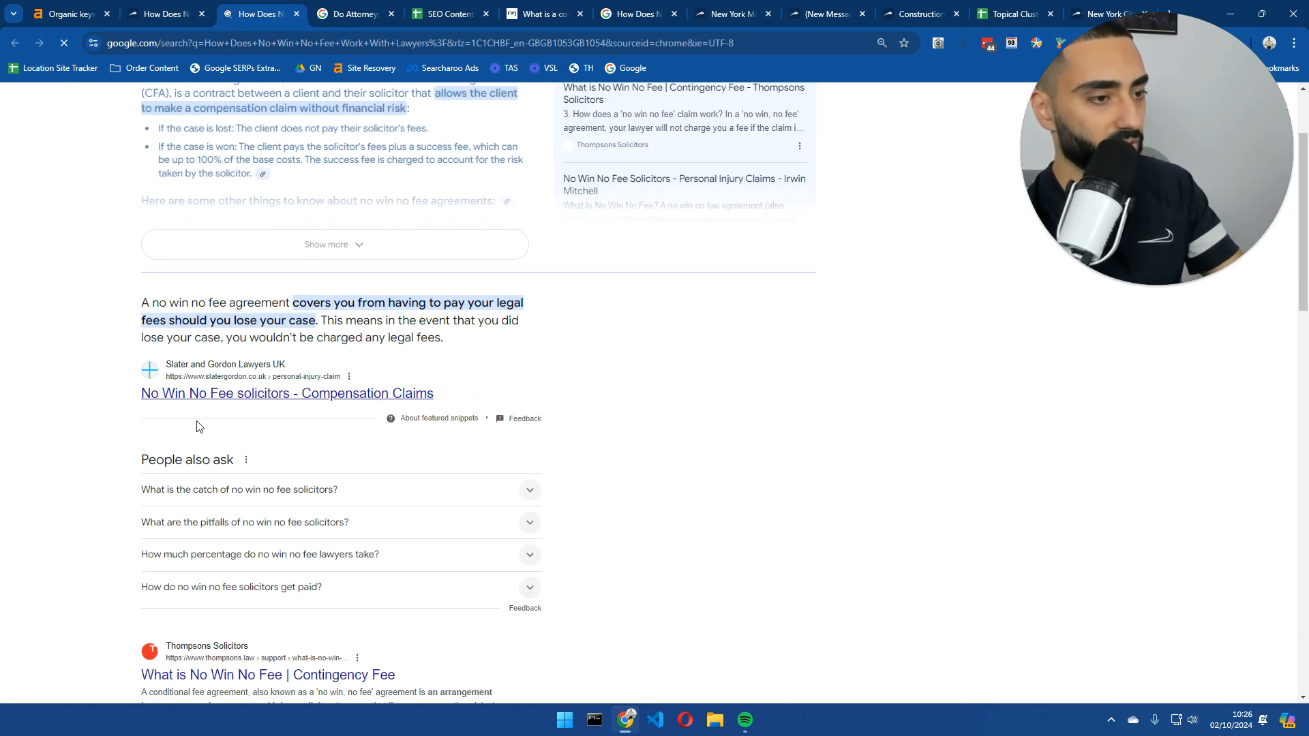
{"action": "left_click", "coordinate": [213, 389]}
- Skim the sections around the highlighted snippet on the Slater and Gordon page and accept all cookies
{"action": "scroll", "coordinate": [173, 414], "scroll_direction": "down", "scroll_amount": 9}
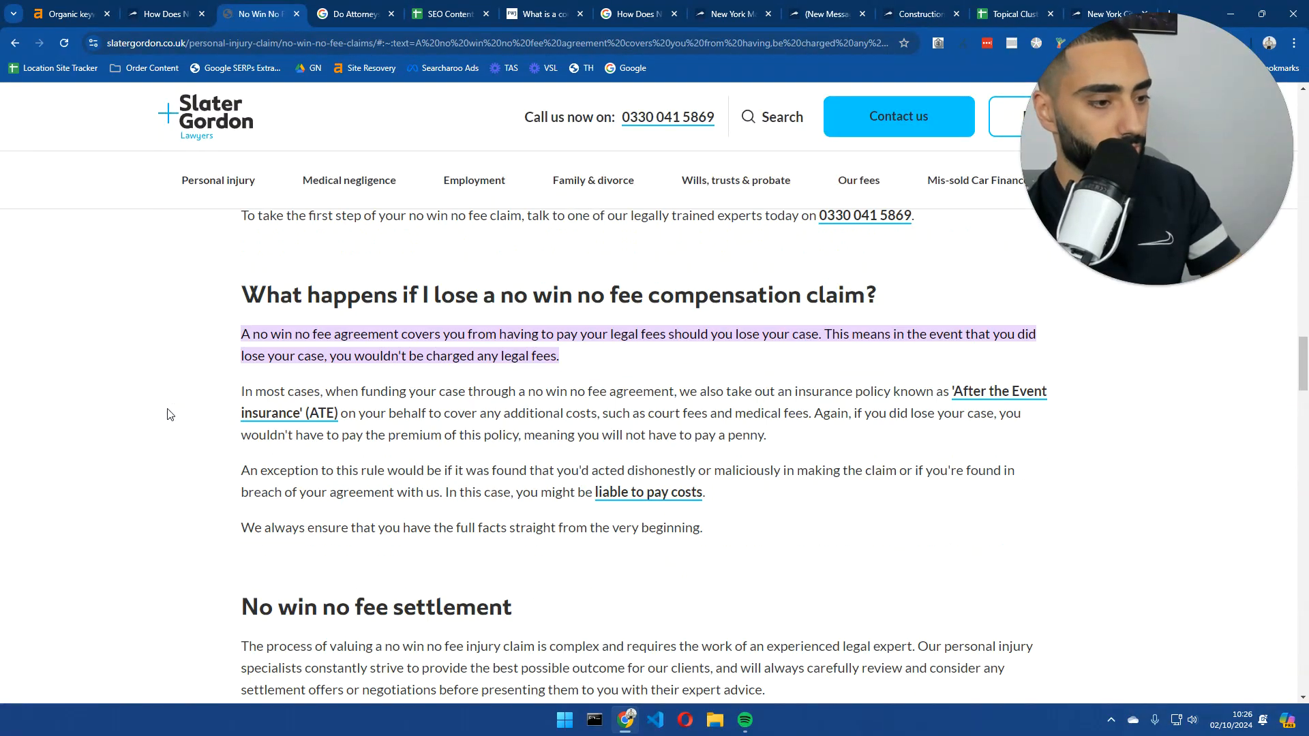
{"action": "scroll", "coordinate": [170, 416], "scroll_direction": "up", "scroll_amount": 15}
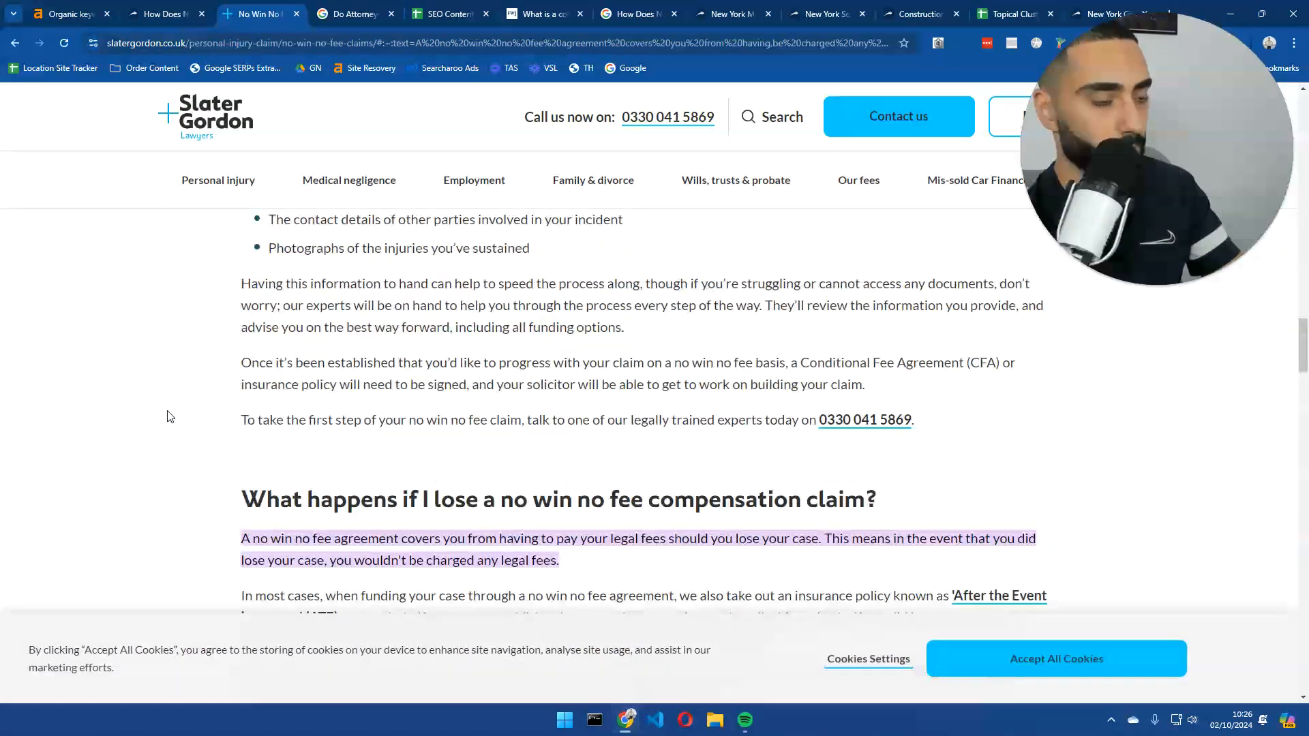
{"action": "scroll", "coordinate": [170, 416], "scroll_direction": "up", "scroll_amount": 3}
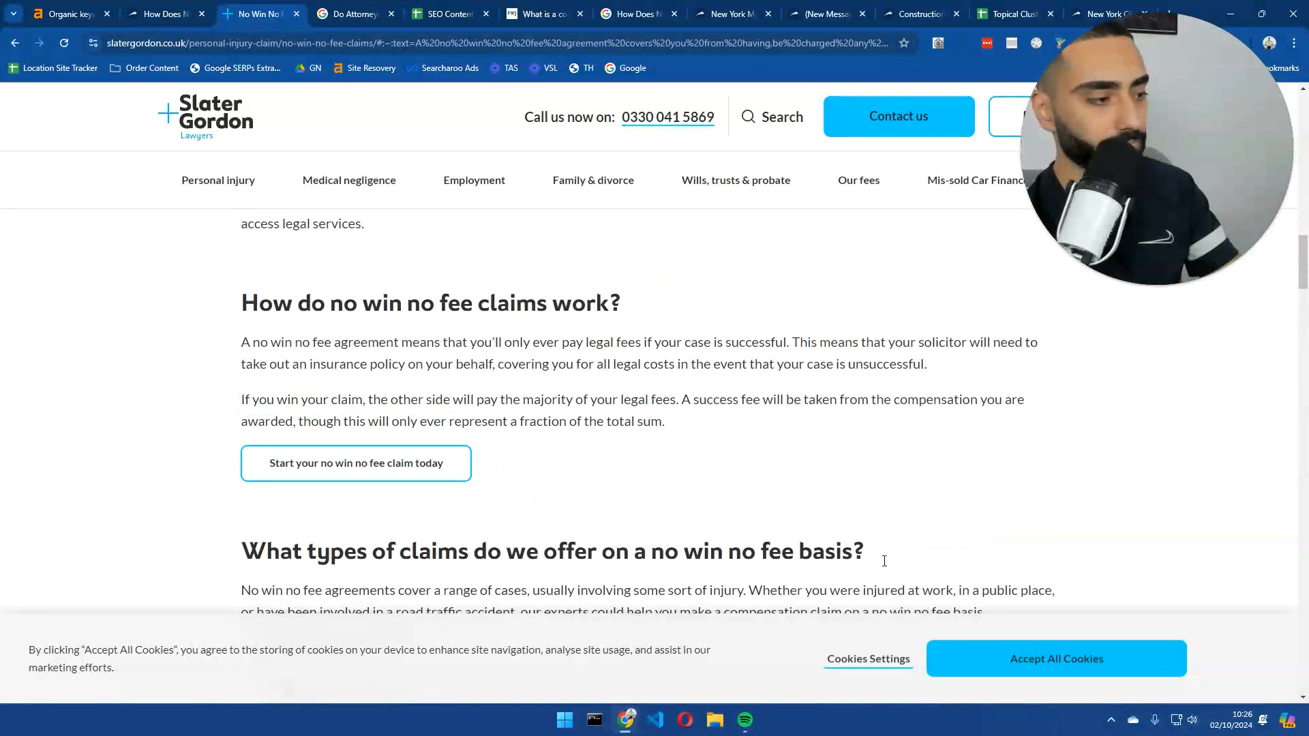
{"action": "left_click", "coordinate": [1050, 659]}
- Examine the "How do no win no fee claims work?" and "What is no win no fee?" sections of the Slater and Gordon page
{"action": "left_click_drag", "start_coordinate": [242, 304], "coordinate": [600, 290]}
{"action": "scroll", "coordinate": [488, 470], "scroll_direction": "up", "scroll_amount": 4}
{"action": "left_click_drag", "start_coordinate": [492, 471], "coordinate": [494, 454]}
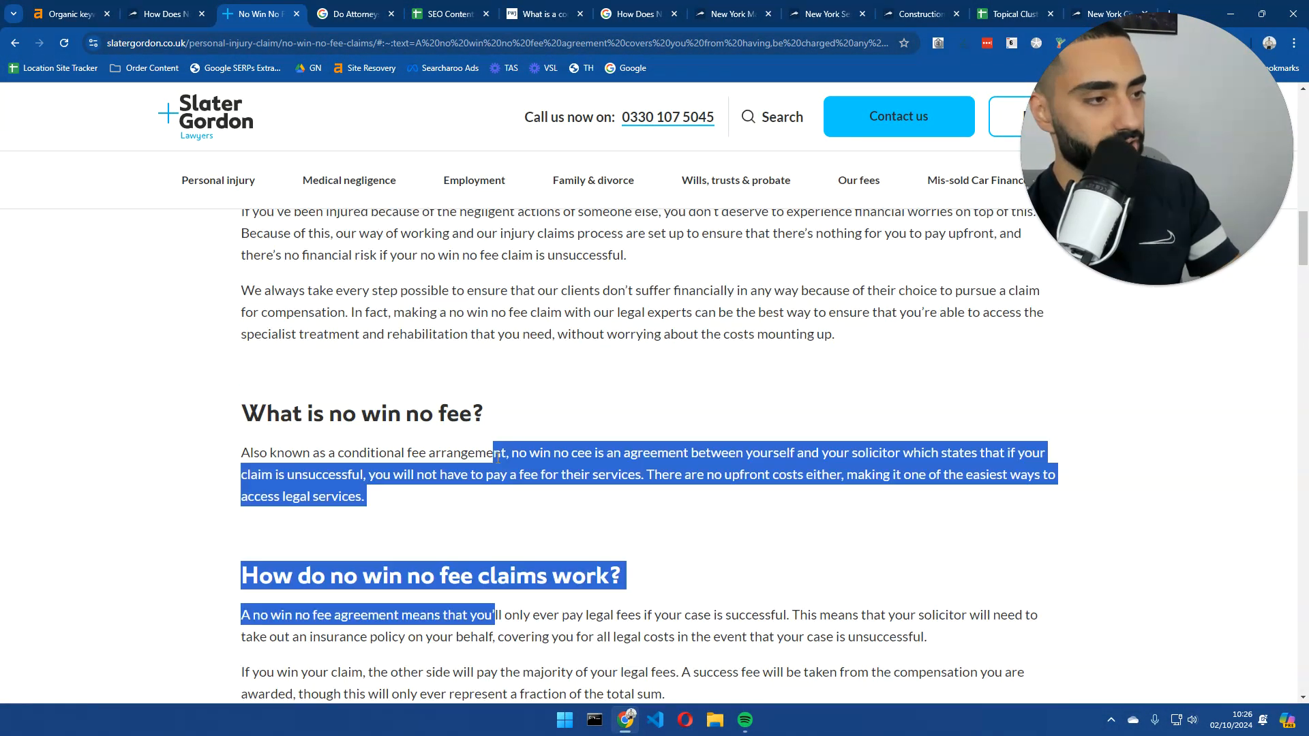
{"action": "left_click", "coordinate": [341, 411]}
{"action": "double_click", "coordinate": [297, 409]}
{"action": "left_click_drag", "start_coordinate": [296, 409], "coordinate": [420, 422]}
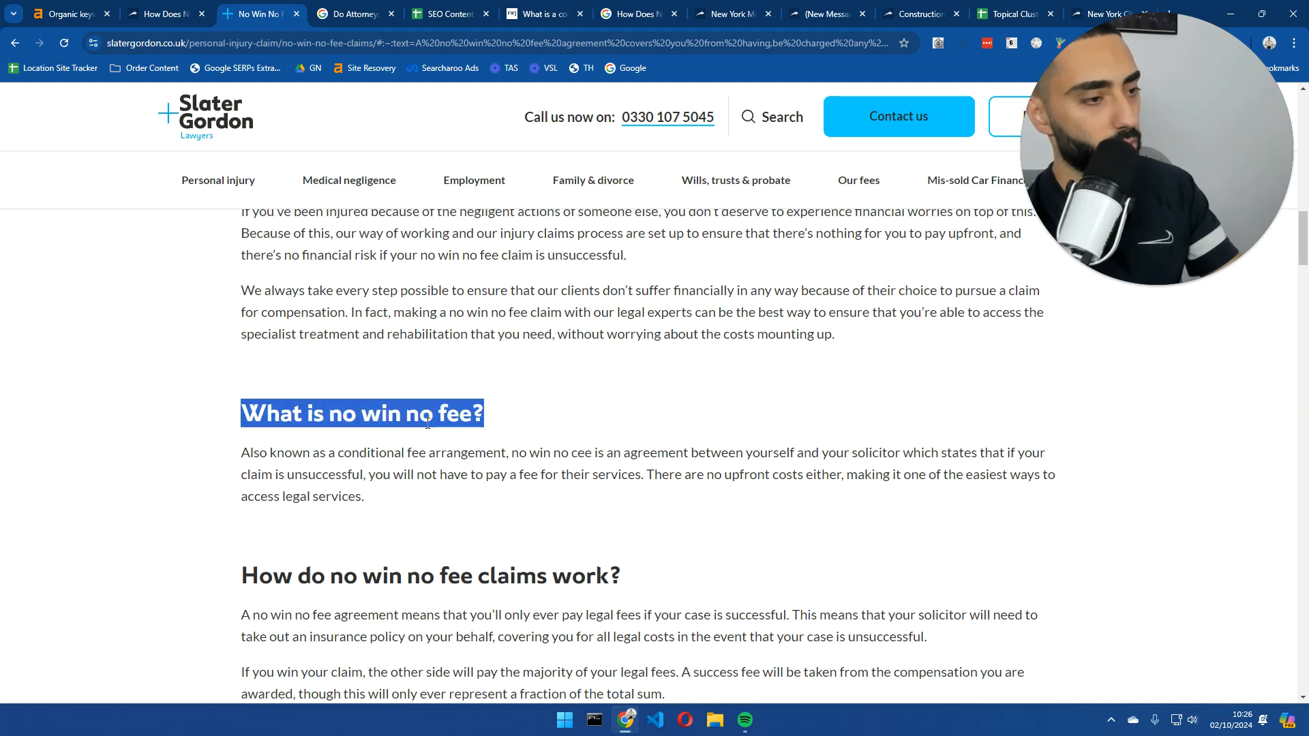
- Review the Slater and Gordon headings from "No win no fee compensation" through "How to make a no win no fee claim"
{"action": "scroll", "coordinate": [431, 434], "scroll_direction": "up", "scroll_amount": 5}
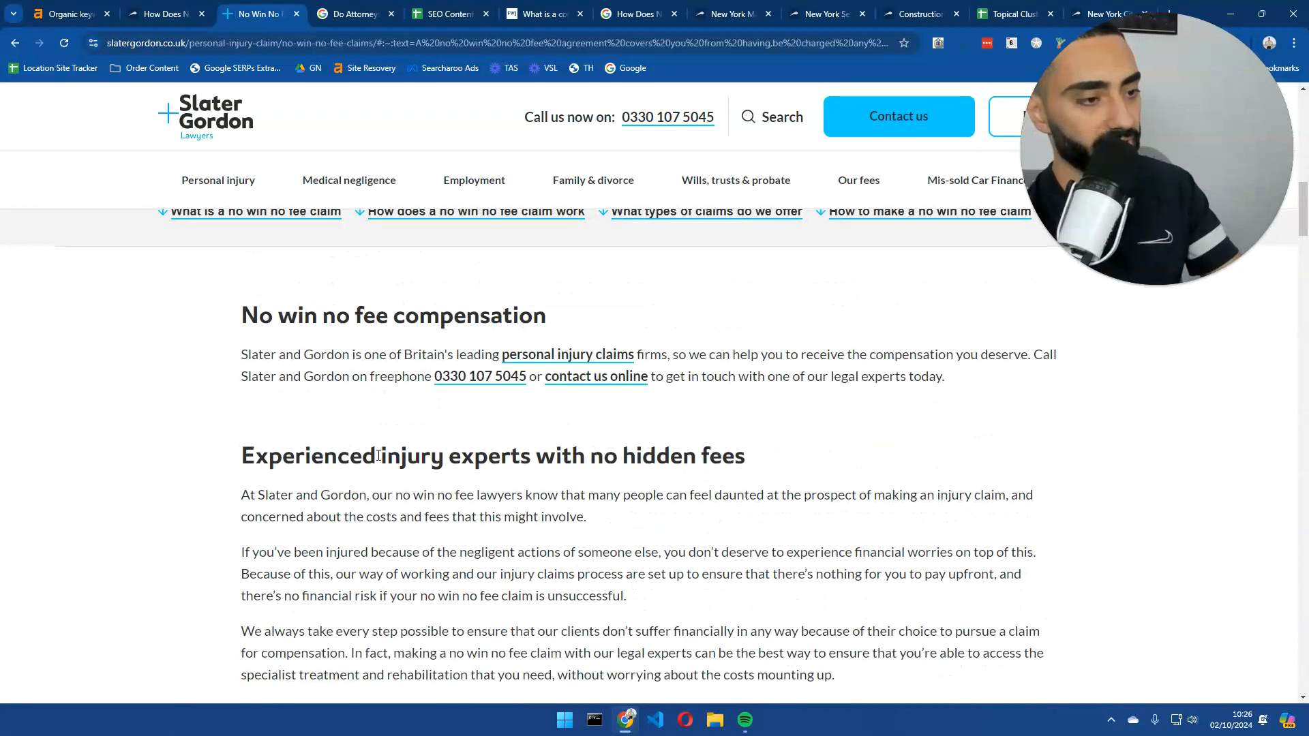
{"action": "scroll", "coordinate": [455, 461], "scroll_direction": "down", "scroll_amount": 7}
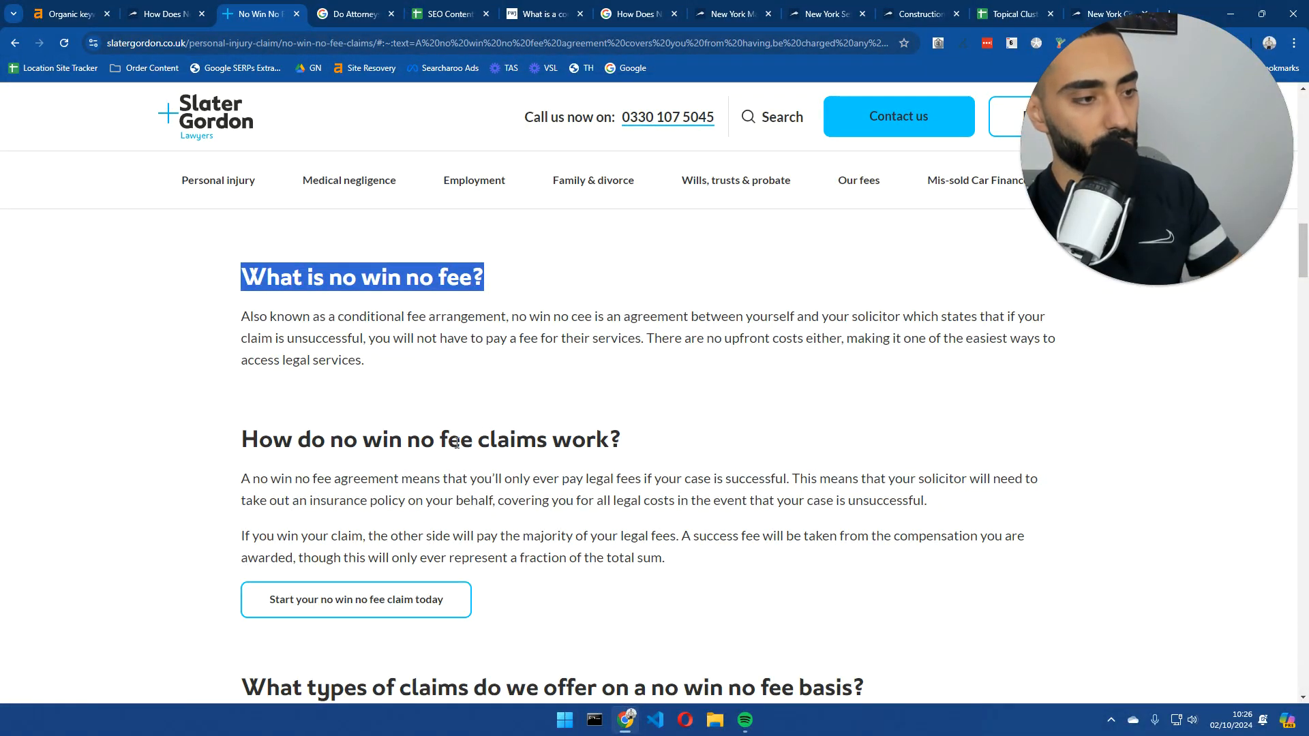
{"action": "scroll", "coordinate": [456, 443], "scroll_direction": "down", "scroll_amount": 4}
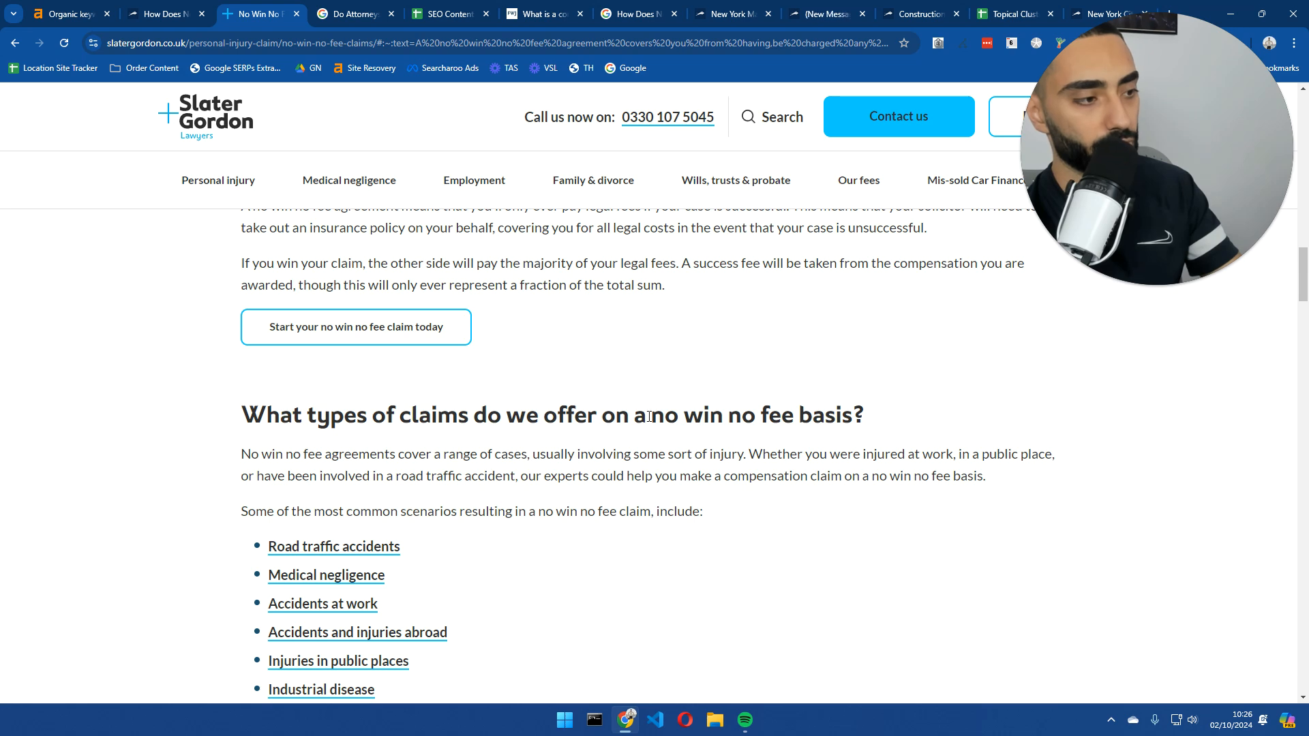
{"action": "scroll", "coordinate": [599, 426], "scroll_direction": "down", "scroll_amount": 6}
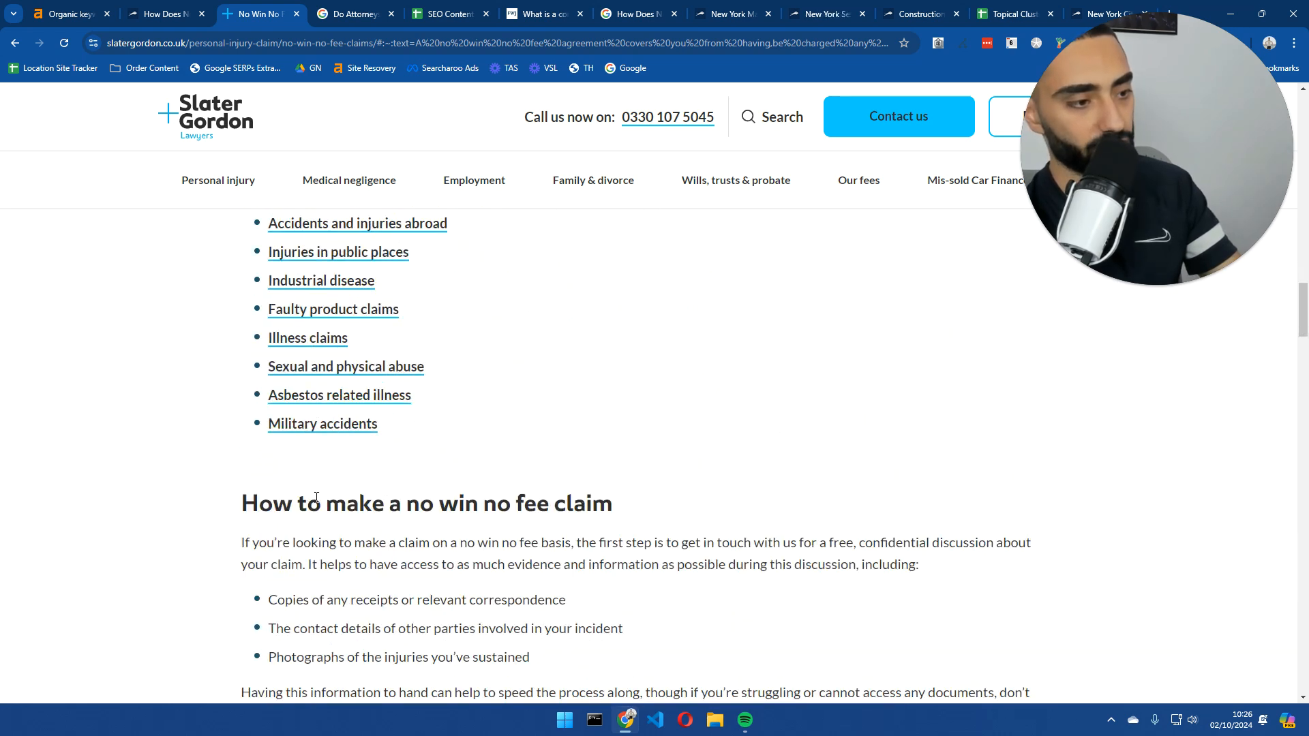
{"action": "left_click_drag", "start_coordinate": [458, 503], "coordinate": [511, 503]}
{"action": "triple_click", "coordinate": [528, 503]}
- Return to the MSL blog post and review its full content from the title through the closing no win no fee section
{"action": "left_click", "coordinate": [170, 12]}
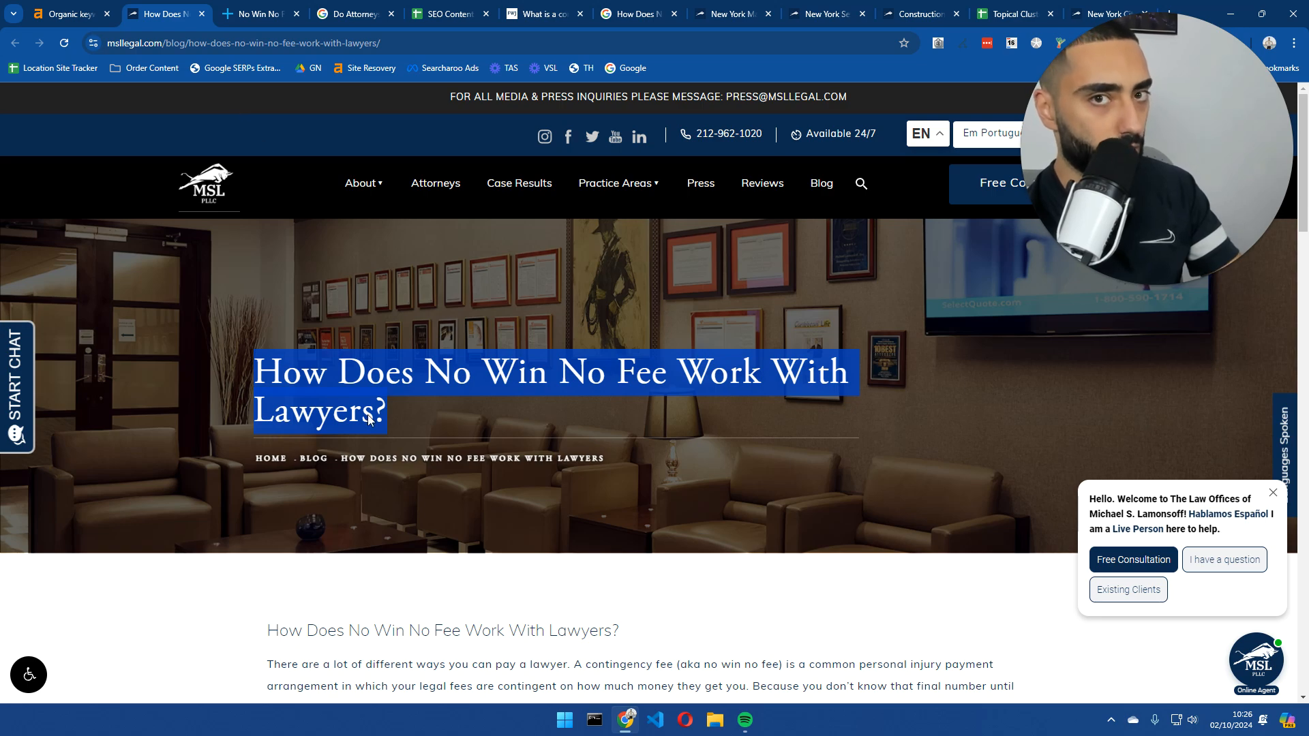
{"action": "scroll", "coordinate": [368, 419], "scroll_direction": "down", "scroll_amount": 10}
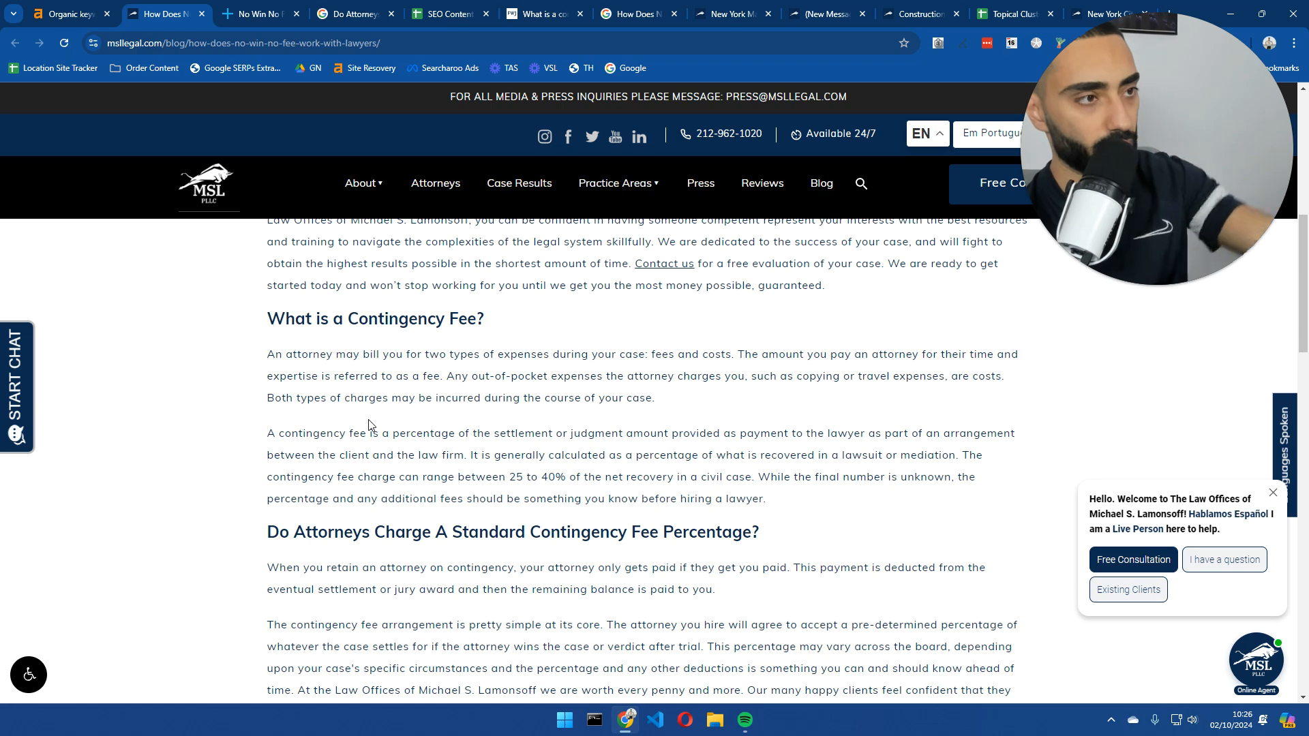
{"action": "scroll", "coordinate": [266, 390], "scroll_direction": "down", "scroll_amount": 4}
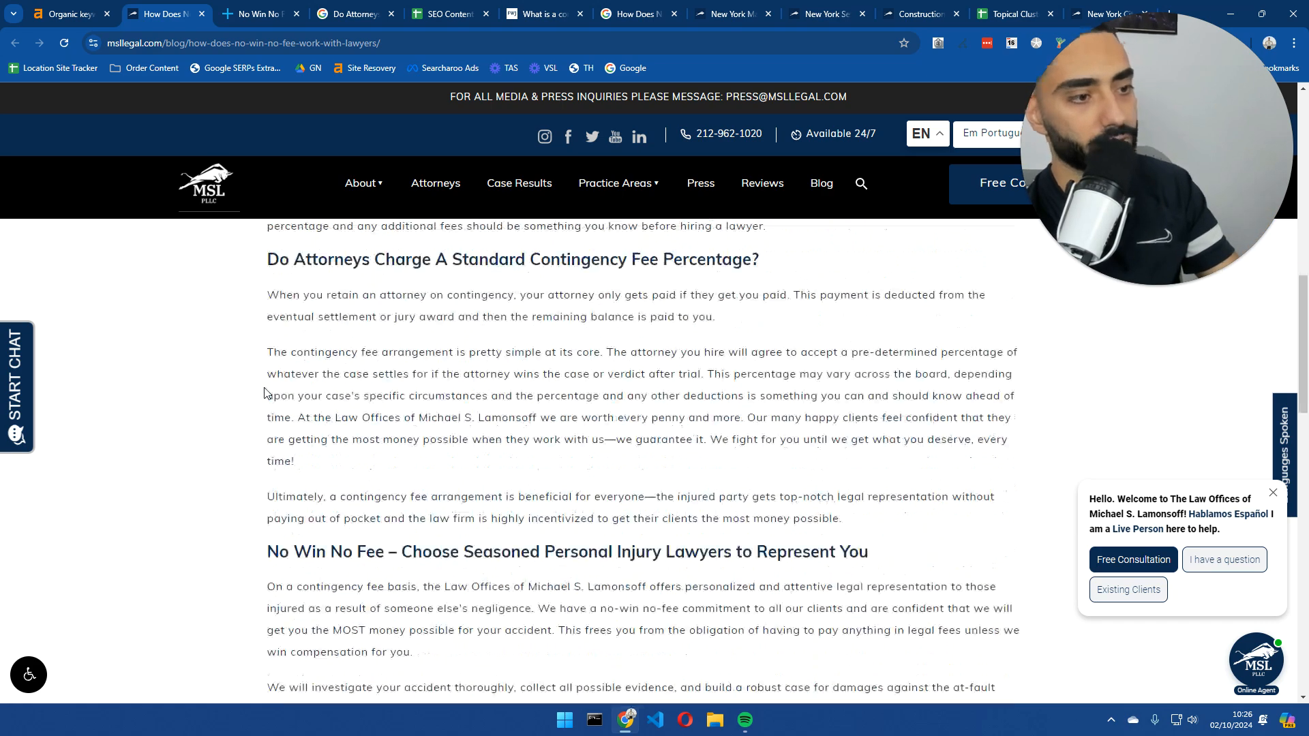
{"action": "scroll", "coordinate": [266, 394], "scroll_direction": "down", "scroll_amount": 3}
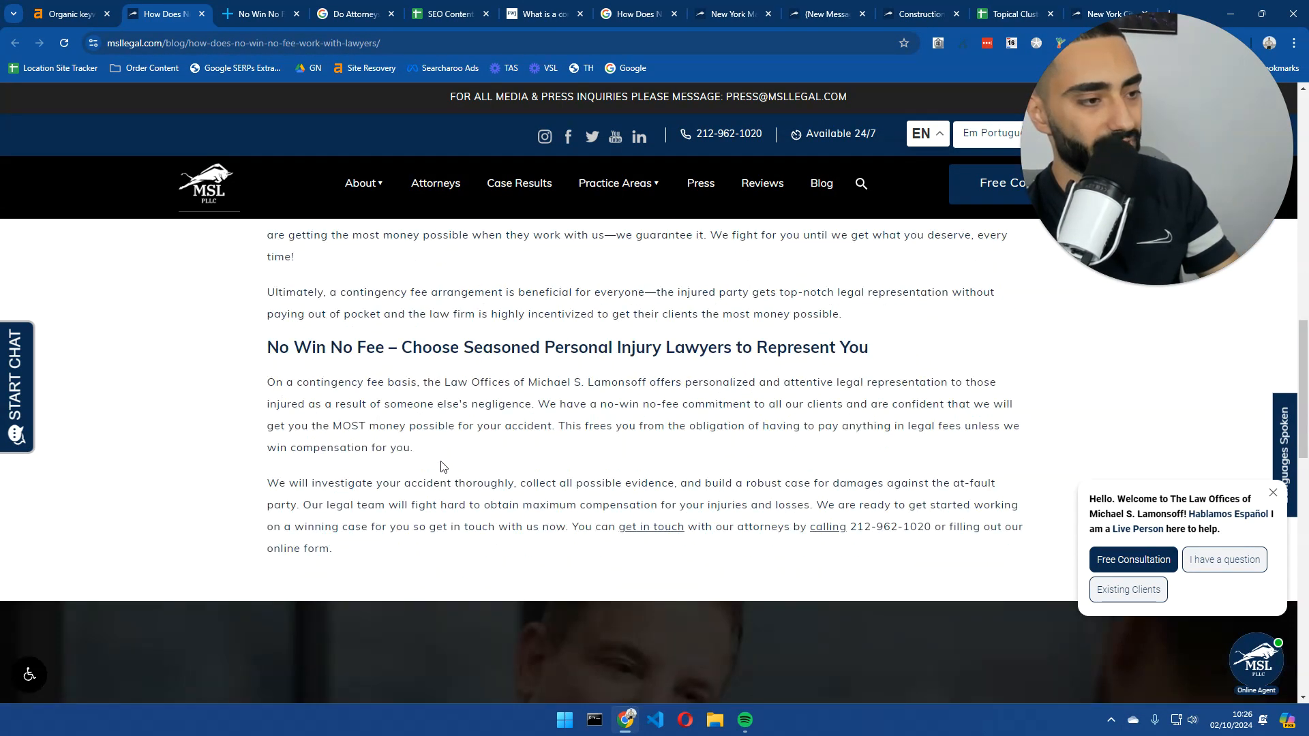
{"action": "left_click_drag", "start_coordinate": [359, 555], "coordinate": [265, 436]}
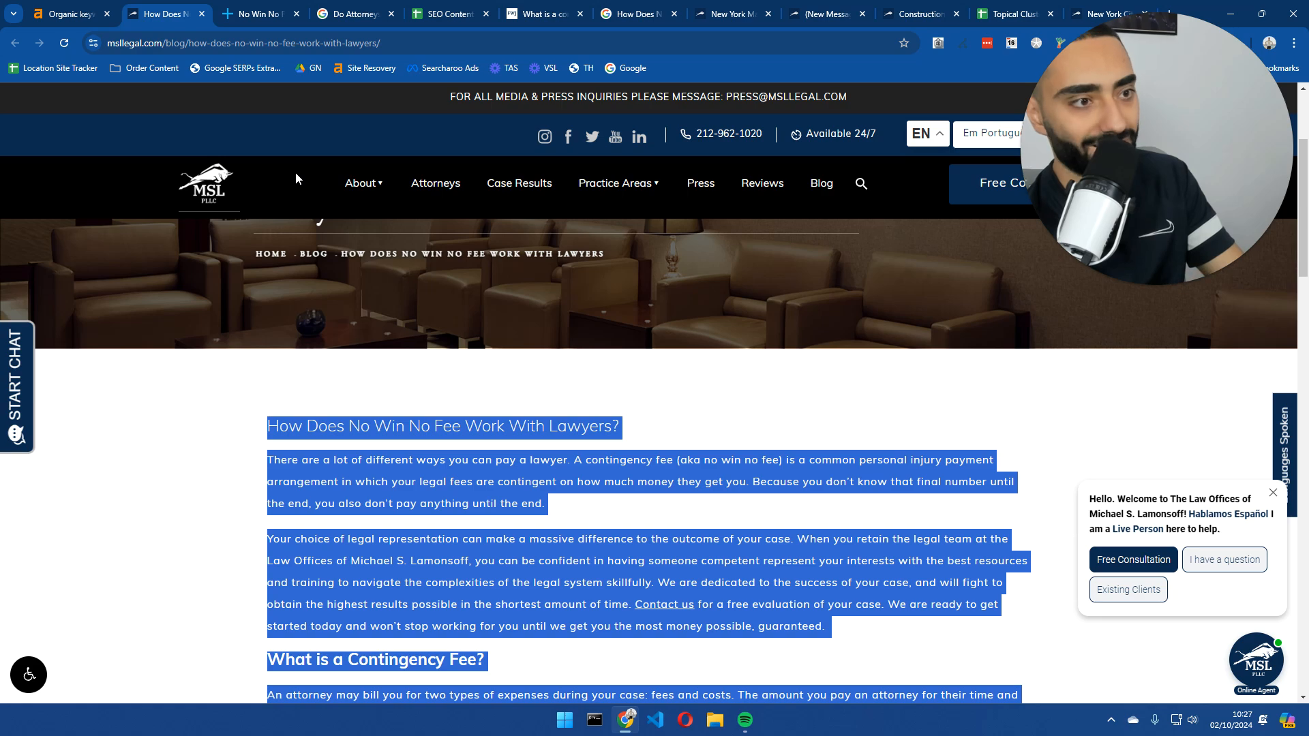
- Compare the Slater and Gordon page with the MSL blog post for depth and coverage of no win no fee
{"action": "left_click", "coordinate": [257, 14]}
{"action": "scroll", "coordinate": [475, 525], "scroll_direction": "down", "scroll_amount": 5}
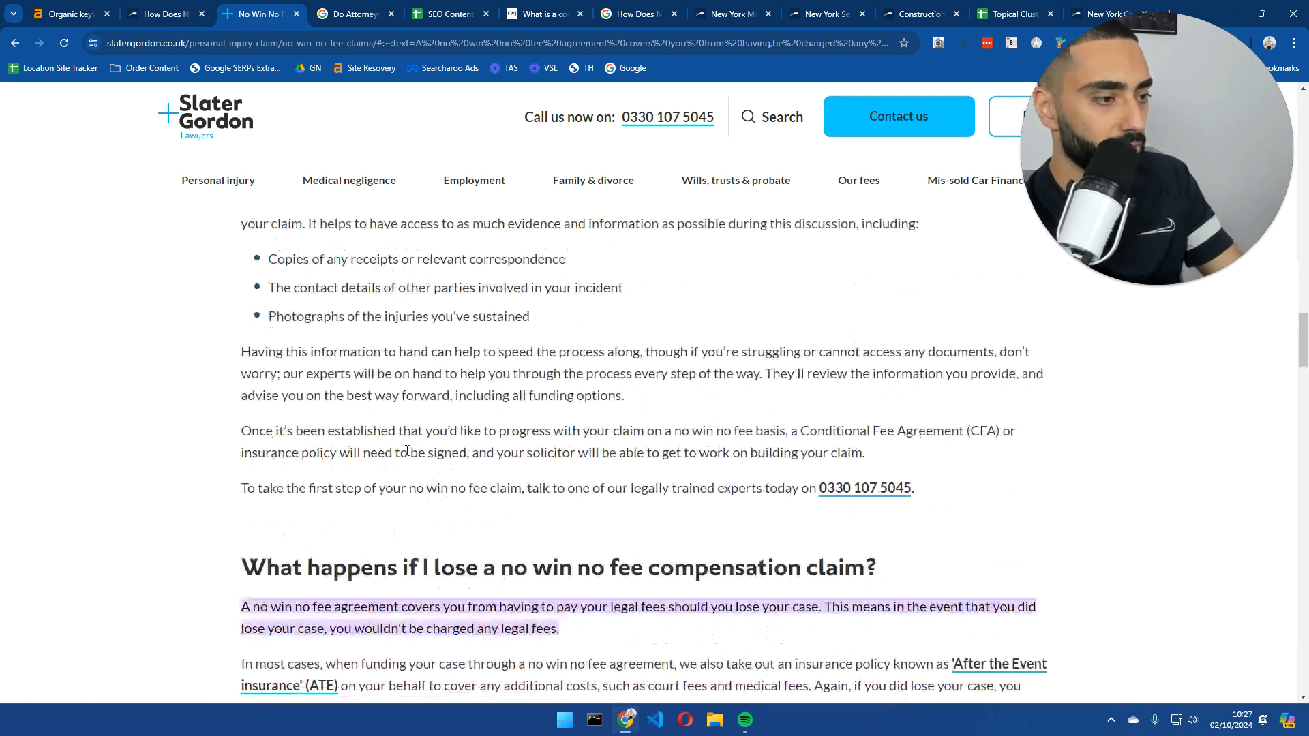
{"action": "scroll", "coordinate": [475, 525], "scroll_direction": "up", "scroll_amount": 8}
{"action": "left_click", "coordinate": [167, 14]}
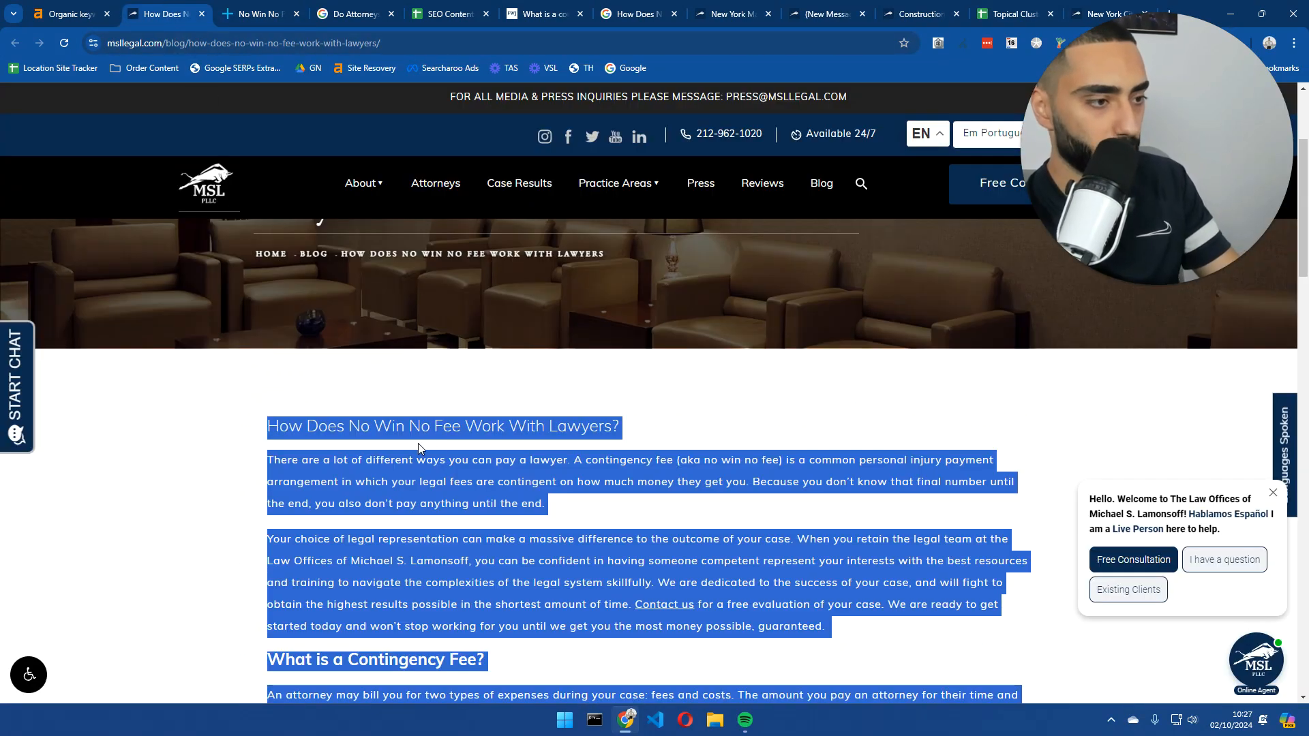
{"action": "scroll", "coordinate": [436, 406], "scroll_direction": "up", "scroll_amount": 3}
{"action": "left_click", "coordinate": [265, 12]}
- Move the SEO Content Calendar Sheet tab beside the blog post tab and select the empty keyword cell A4
{"action": "left_click", "coordinate": [413, 13]}
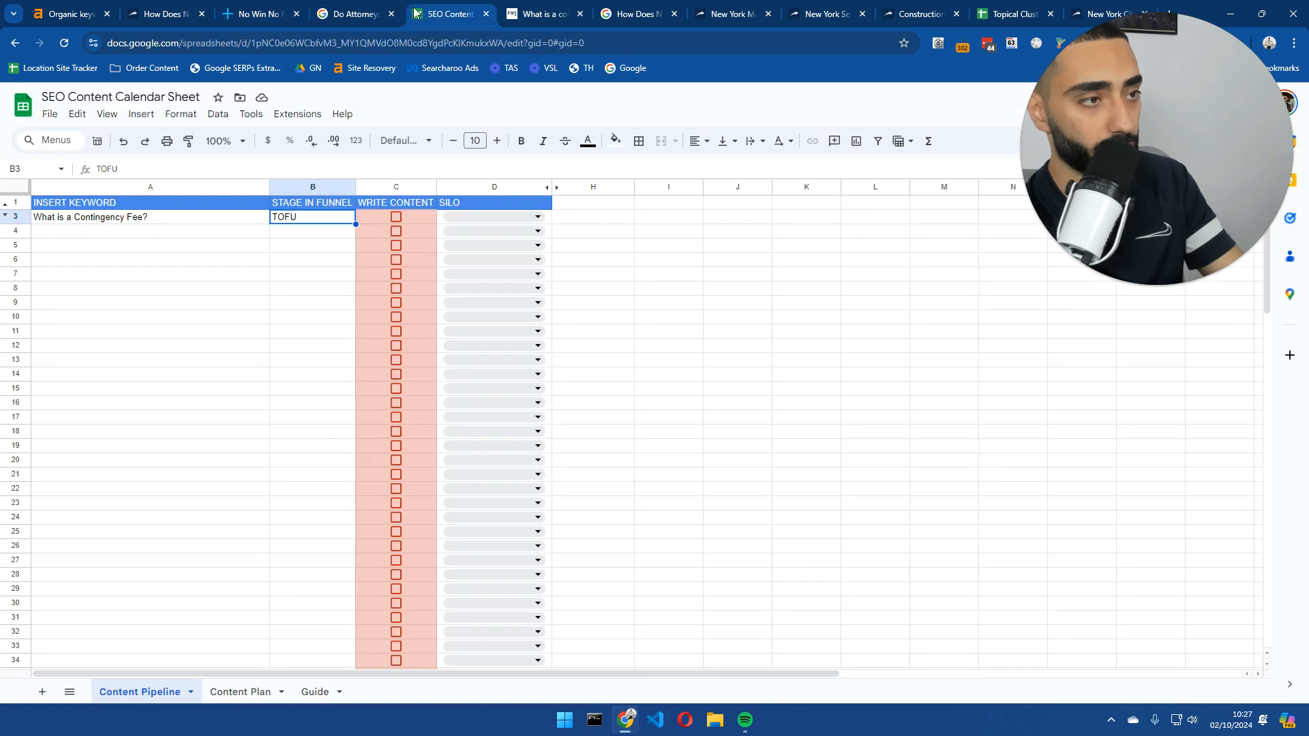
{"action": "left_click_drag", "start_coordinate": [414, 12], "coordinate": [229, 12]}
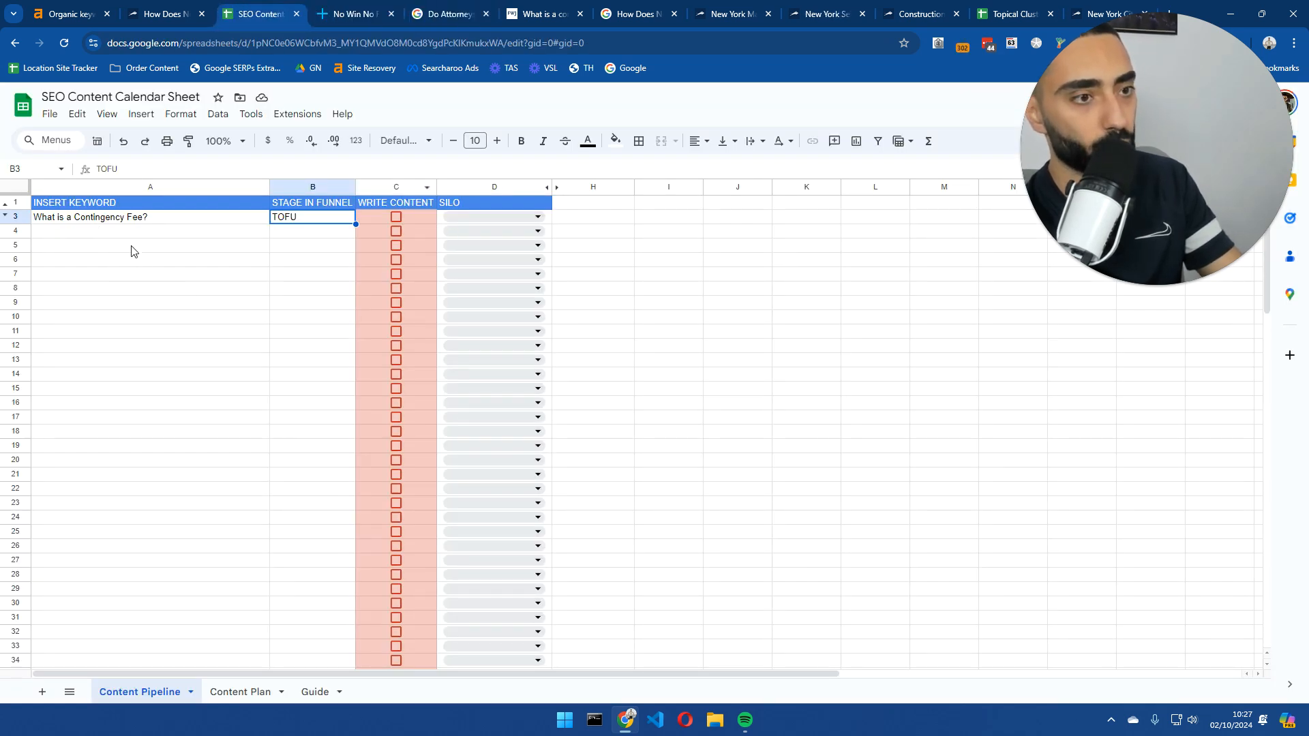
{"action": "left_click", "coordinate": [145, 232]}
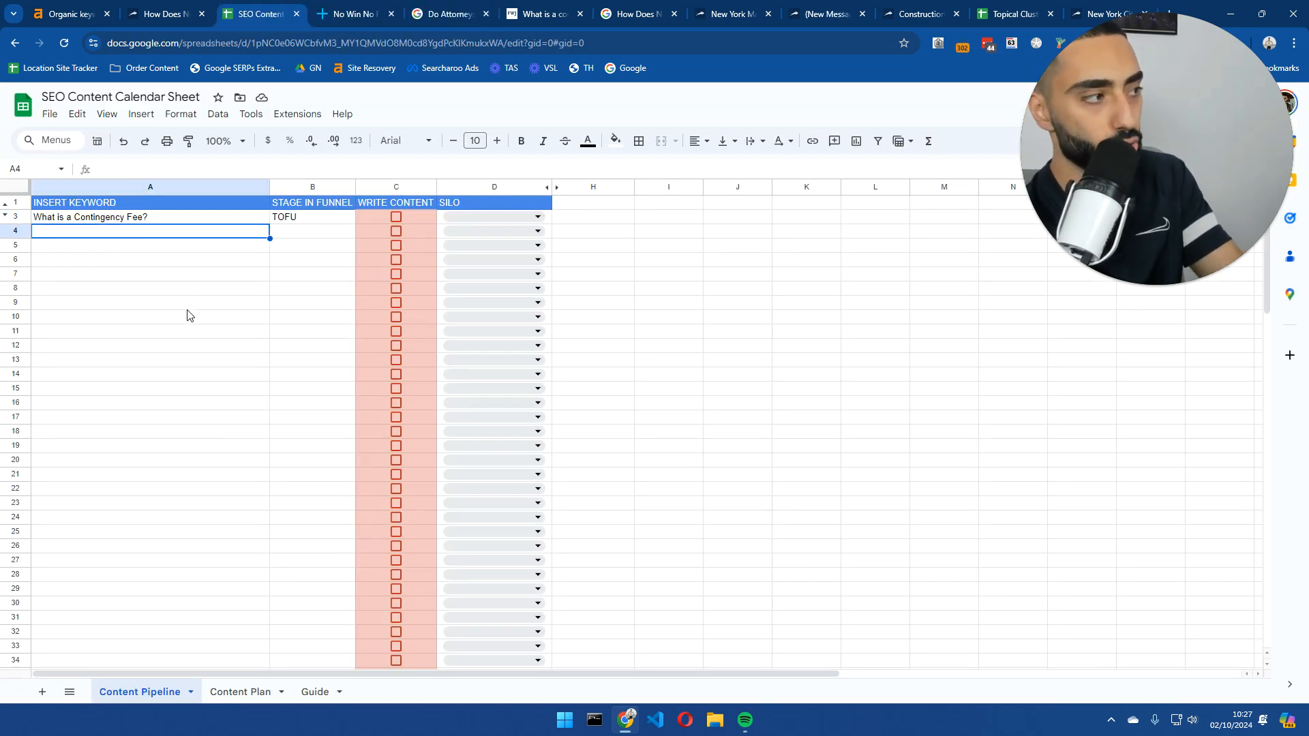
- Return to the Ahrefs organic keywords report for msllegal.com and look over the ranking keywords
{"action": "left_click", "coordinate": [74, 12]}
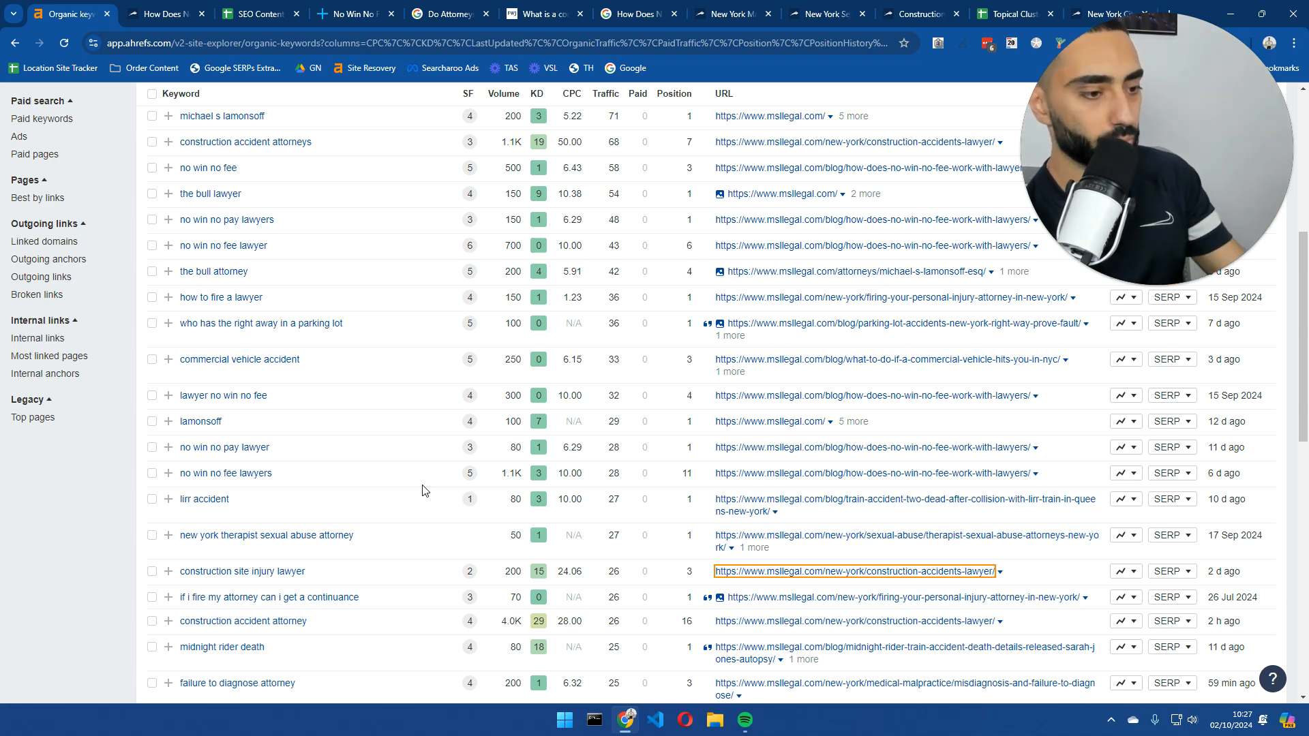
{"action": "scroll", "coordinate": [430, 547], "scroll_direction": "down", "scroll_amount": 10}
{"action": "scroll", "coordinate": [430, 548], "scroll_direction": "up", "scroll_amount": 11}
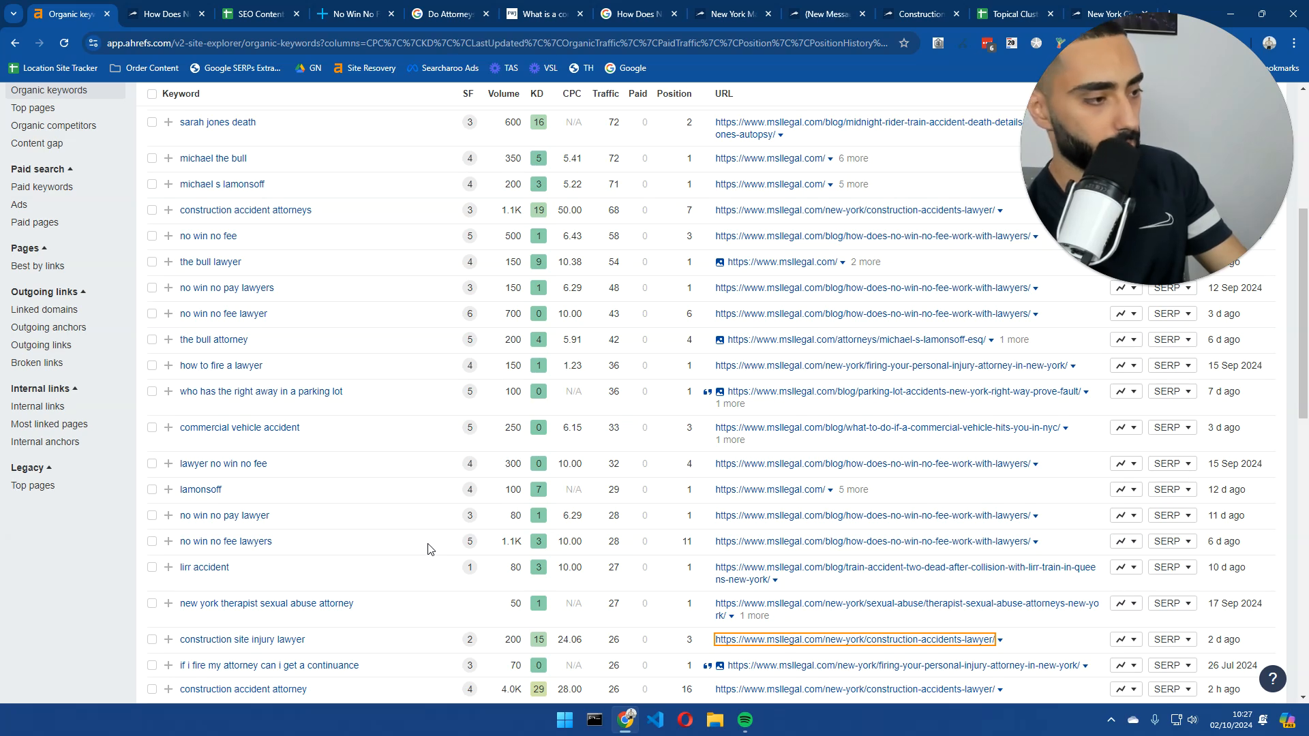
{"action": "left_click_drag", "start_coordinate": [1151, 204], "coordinate": [1041, 575]}
{"action": "scroll", "coordinate": [482, 459], "scroll_direction": "up", "scroll_amount": 5}
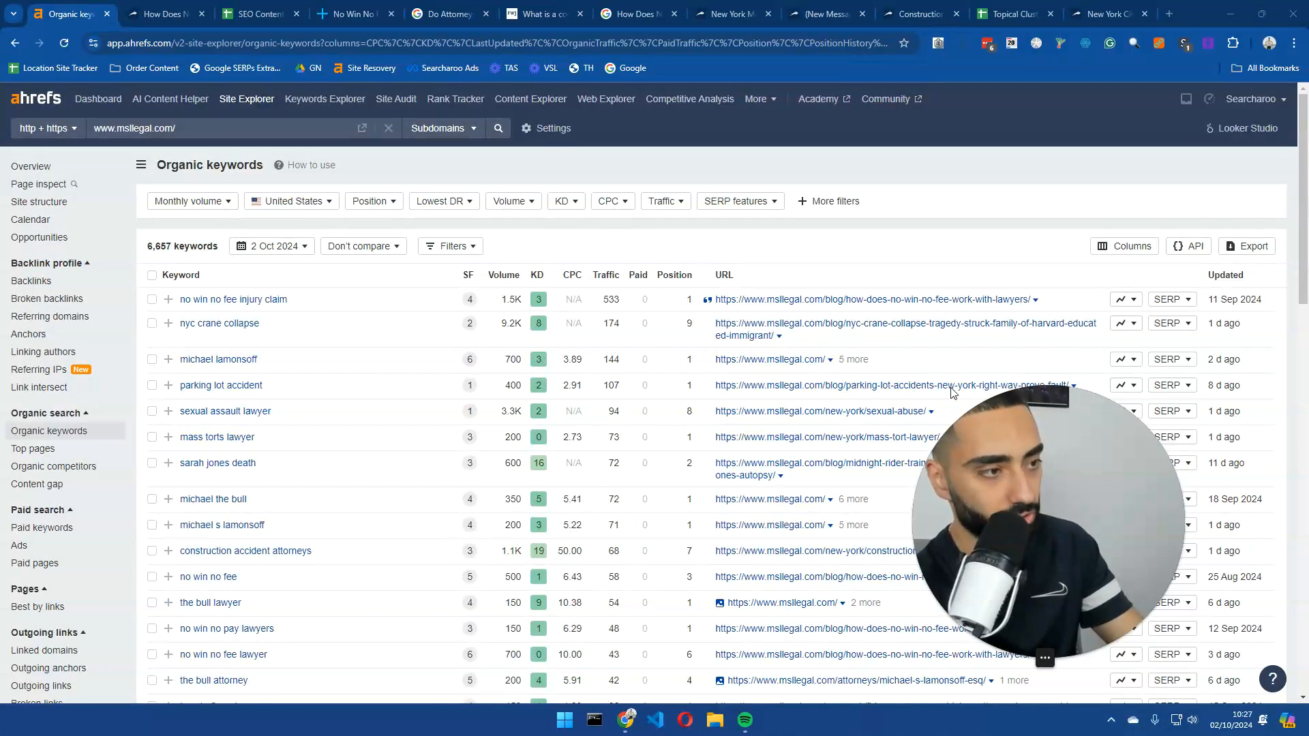
- Filter the msllegal.com organic keywords to those containing the phrase "no fee"
{"action": "left_click", "coordinate": [818, 201]}
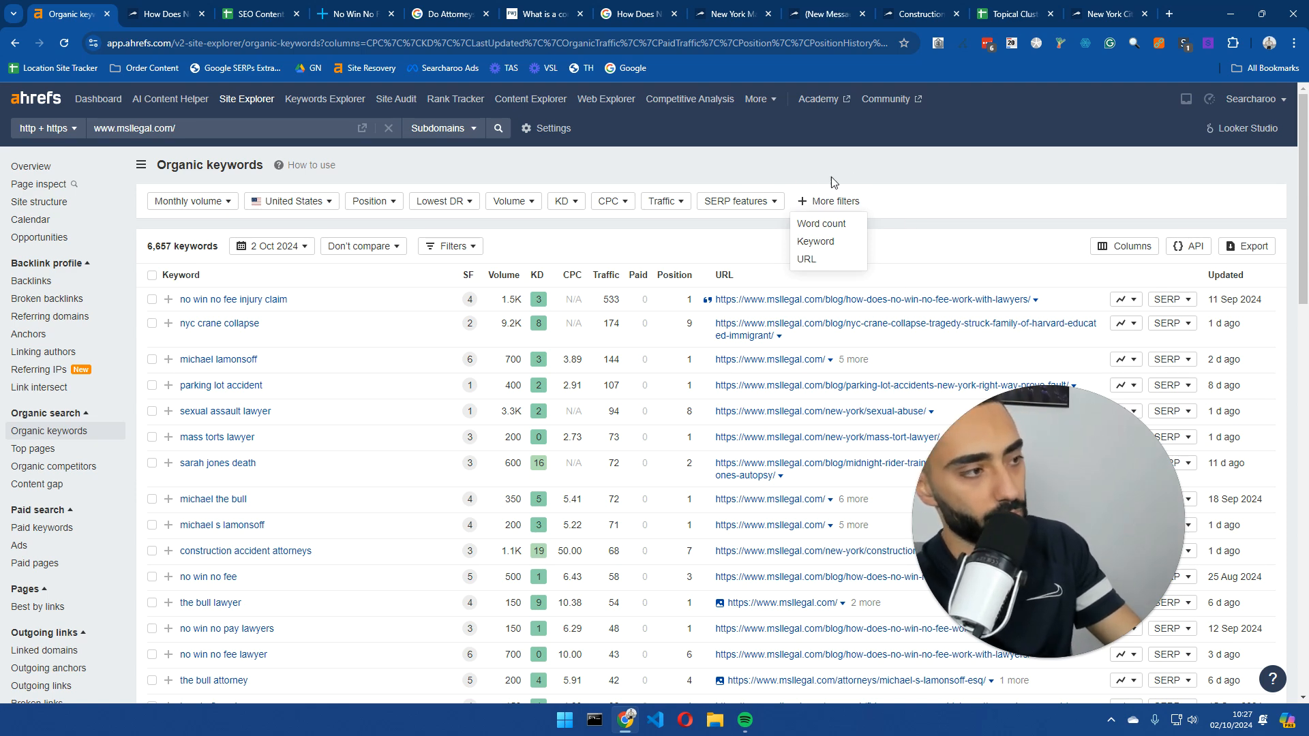
{"action": "left_click", "coordinate": [823, 242]}
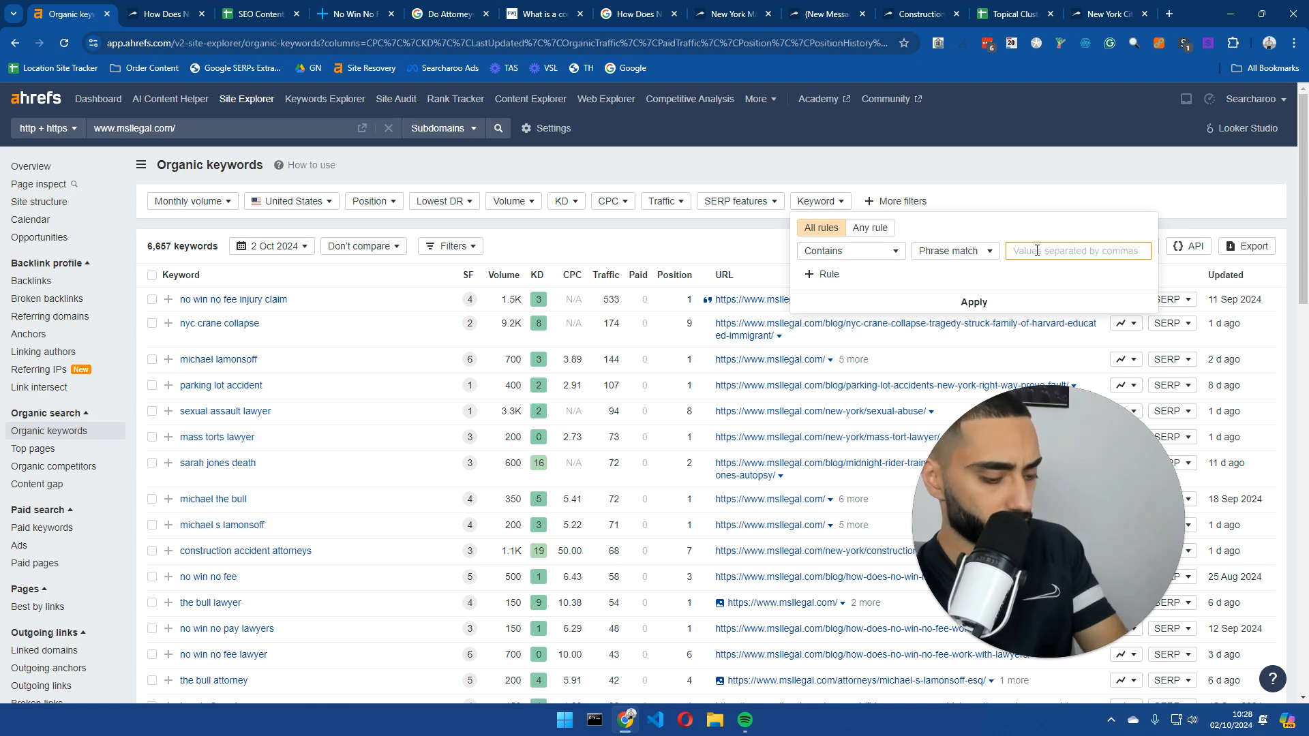
{"action": "type", "text": "no"}
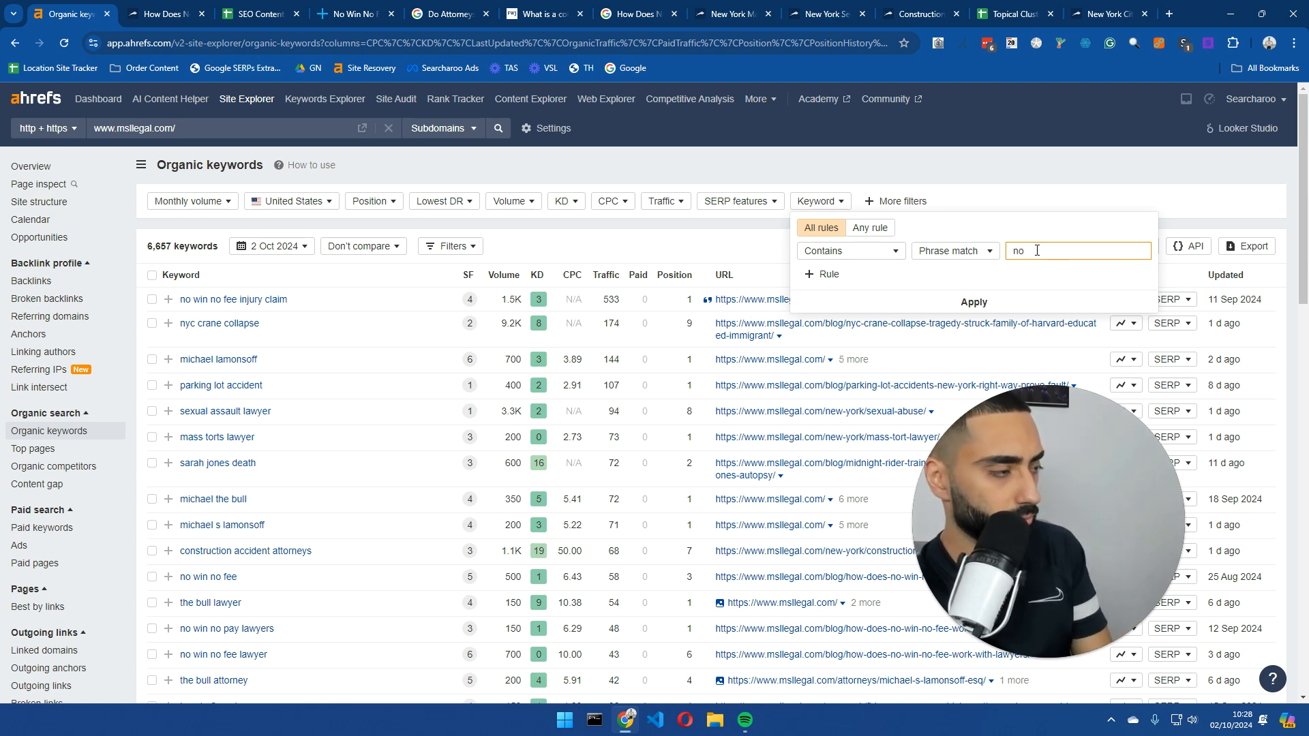
{"action": "type", "text": " fee"}
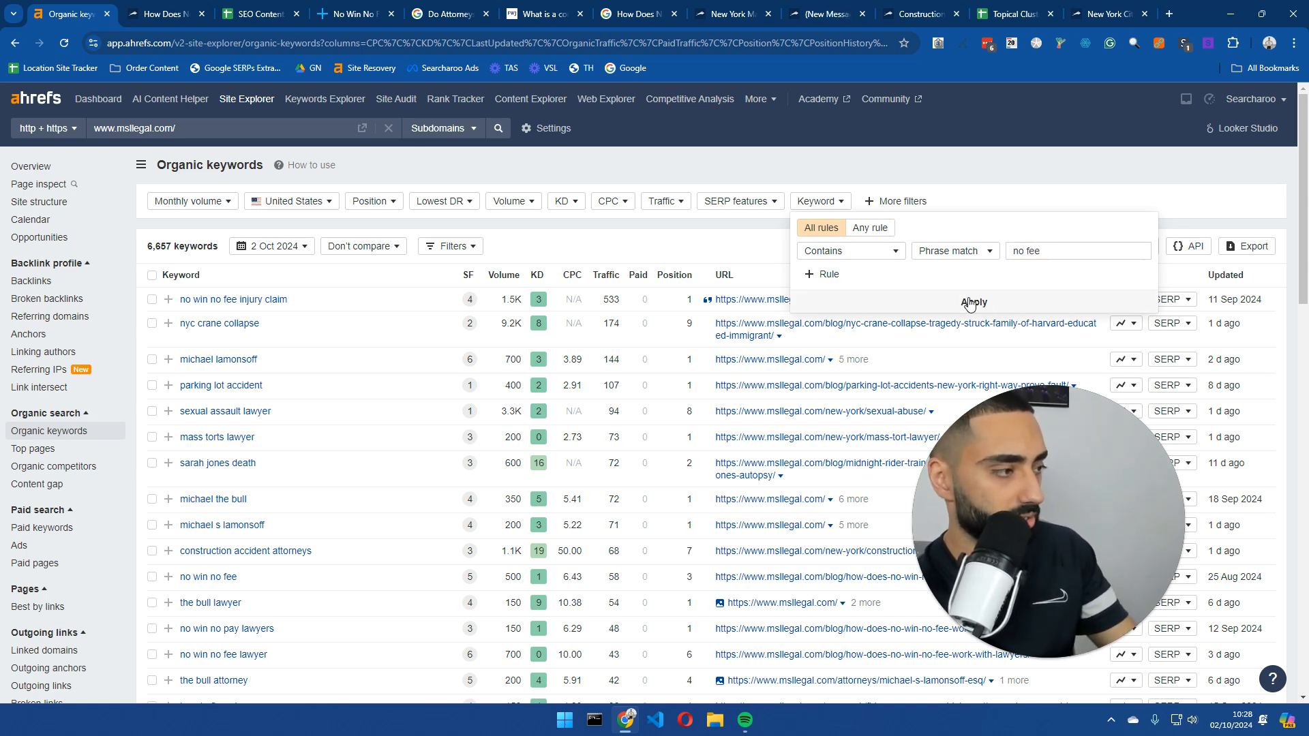
{"action": "left_click", "coordinate": [973, 302]}
{"action": "left_click", "coordinate": [177, 235]}
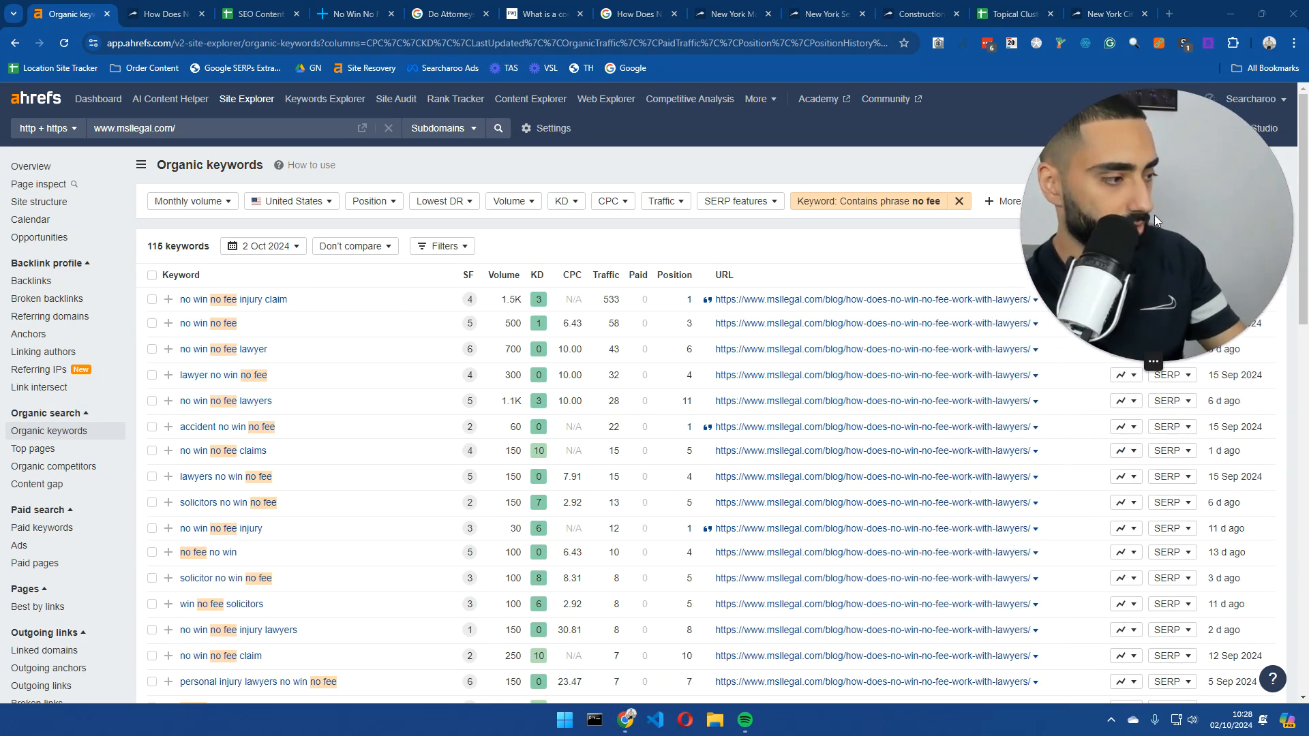
- Review the filtered "no fee" keywords and their ranking URLs across all three result pages
{"action": "scroll", "coordinate": [818, 539], "scroll_direction": "down", "scroll_amount": 10}
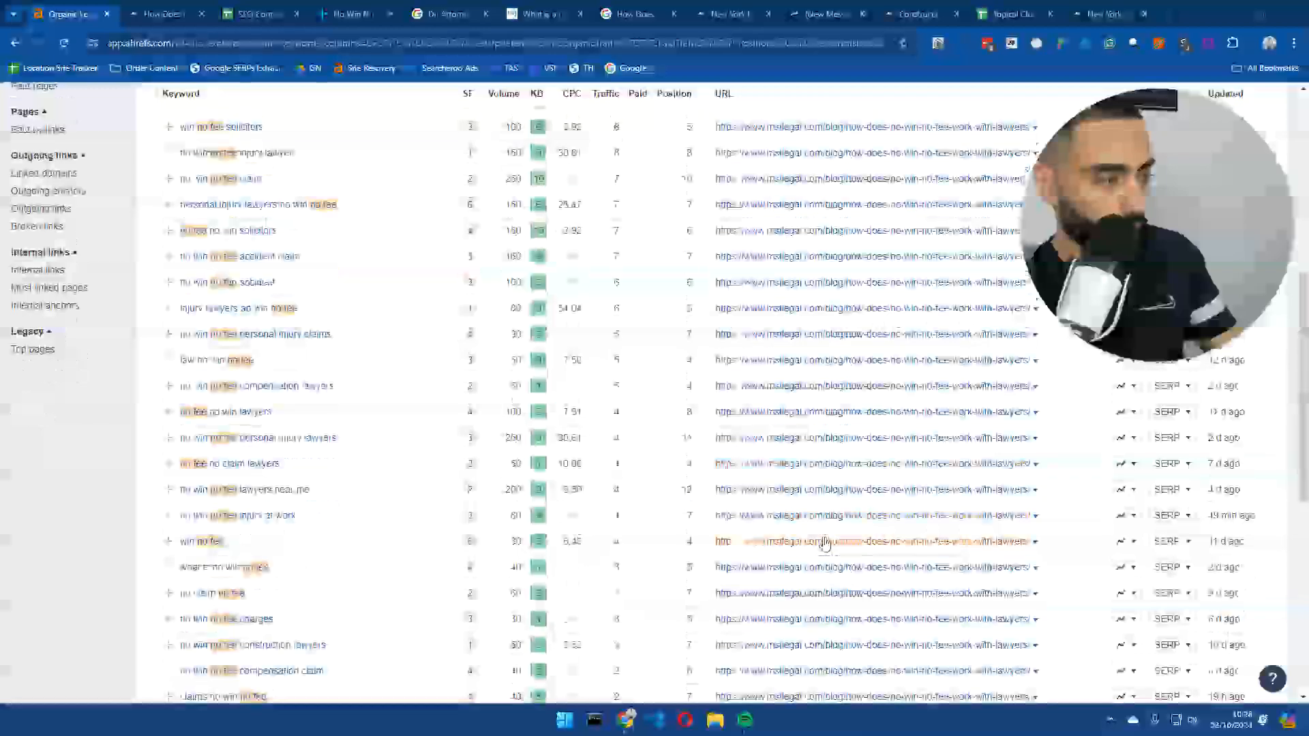
{"action": "scroll", "coordinate": [838, 514], "scroll_direction": "down", "scroll_amount": 5}
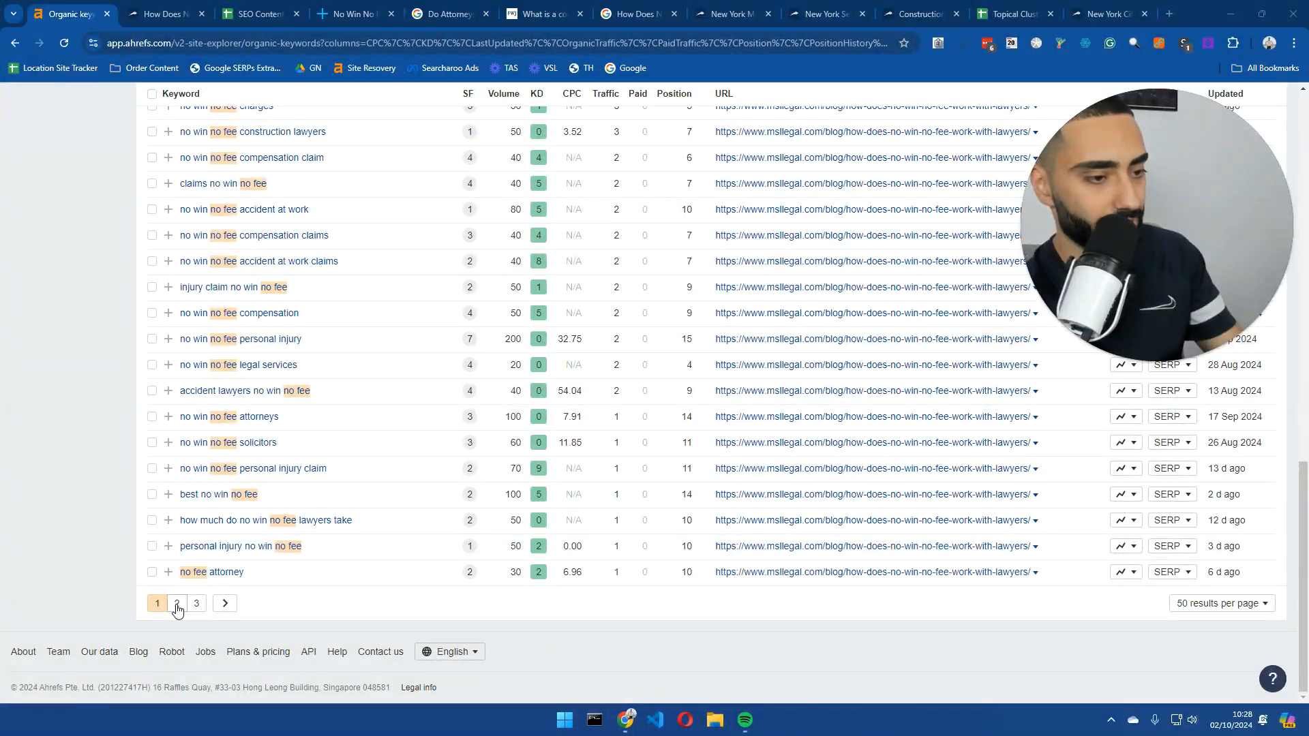
{"action": "left_click", "coordinate": [191, 607]}
{"action": "scroll", "coordinate": [794, 468], "scroll_direction": "down", "scroll_amount": 15}
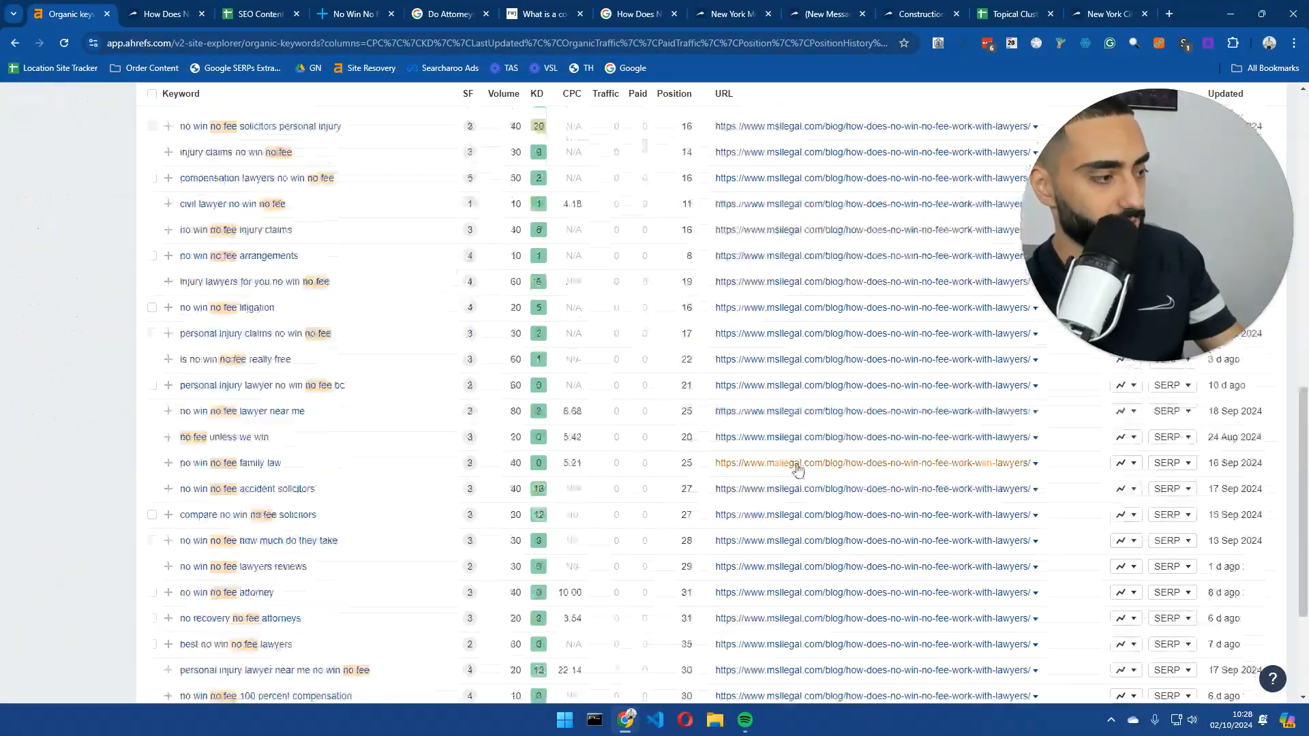
{"action": "left_click", "coordinate": [229, 604]}
{"action": "scroll", "coordinate": [824, 546], "scroll_direction": "down", "scroll_amount": 10}
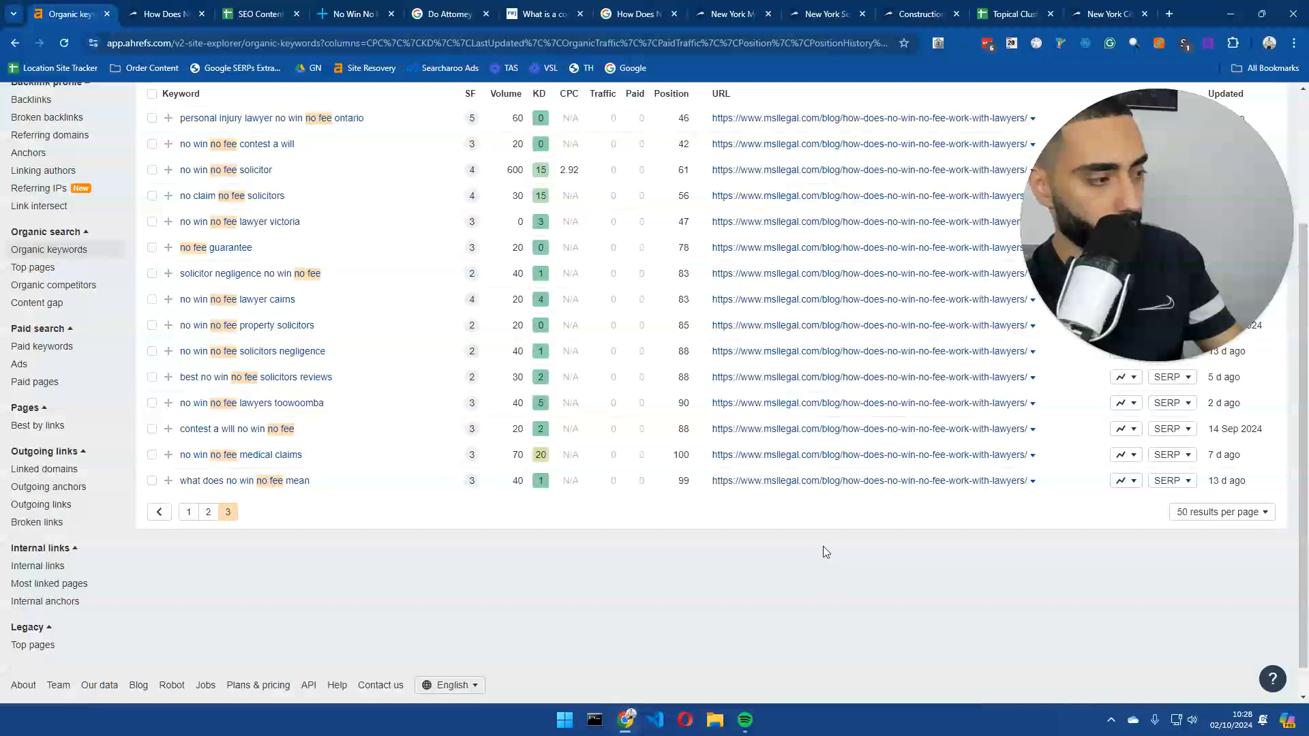
{"action": "scroll", "coordinate": [798, 457], "scroll_direction": "up", "scroll_amount": 3}
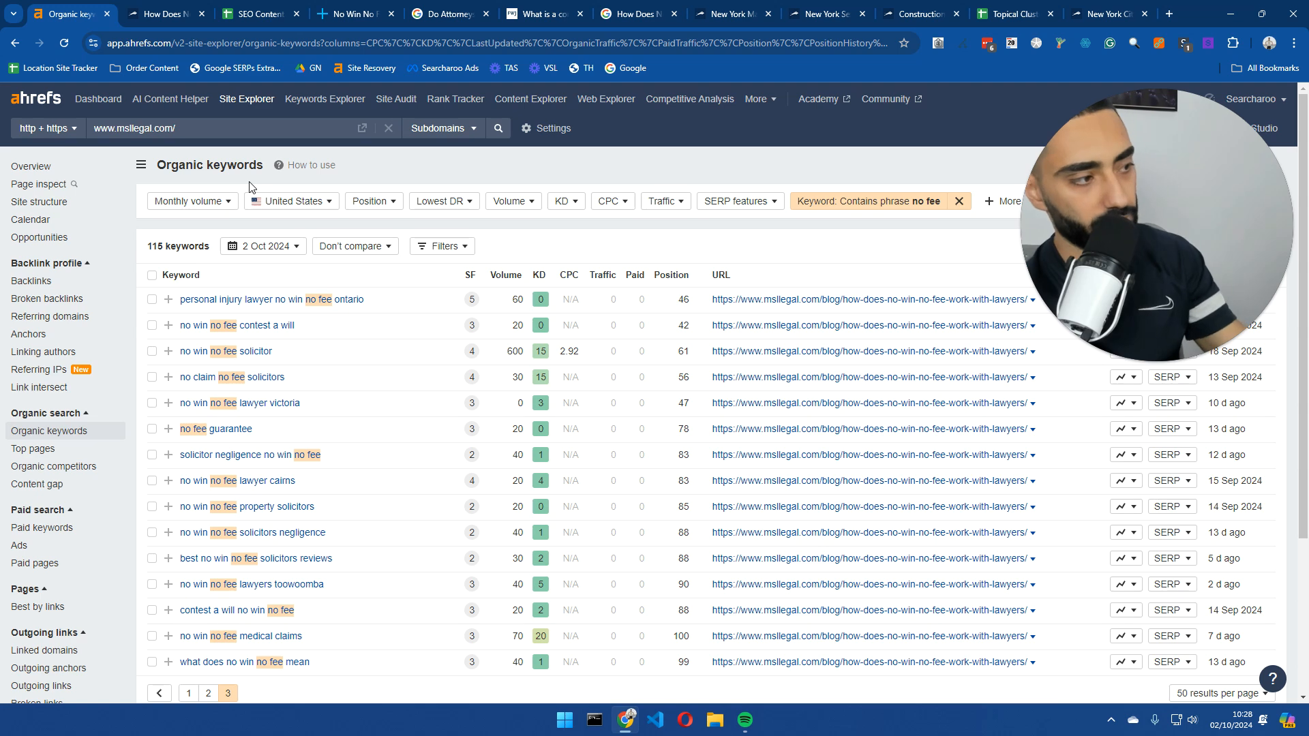
- Move the Google search tab ahead of the content calendar and search for "no win no fee solicitors", declining precise location
{"action": "left_click_drag", "start_coordinate": [450, 13], "coordinate": [259, 15]}
{"action": "triple_click", "coordinate": [221, 100]}
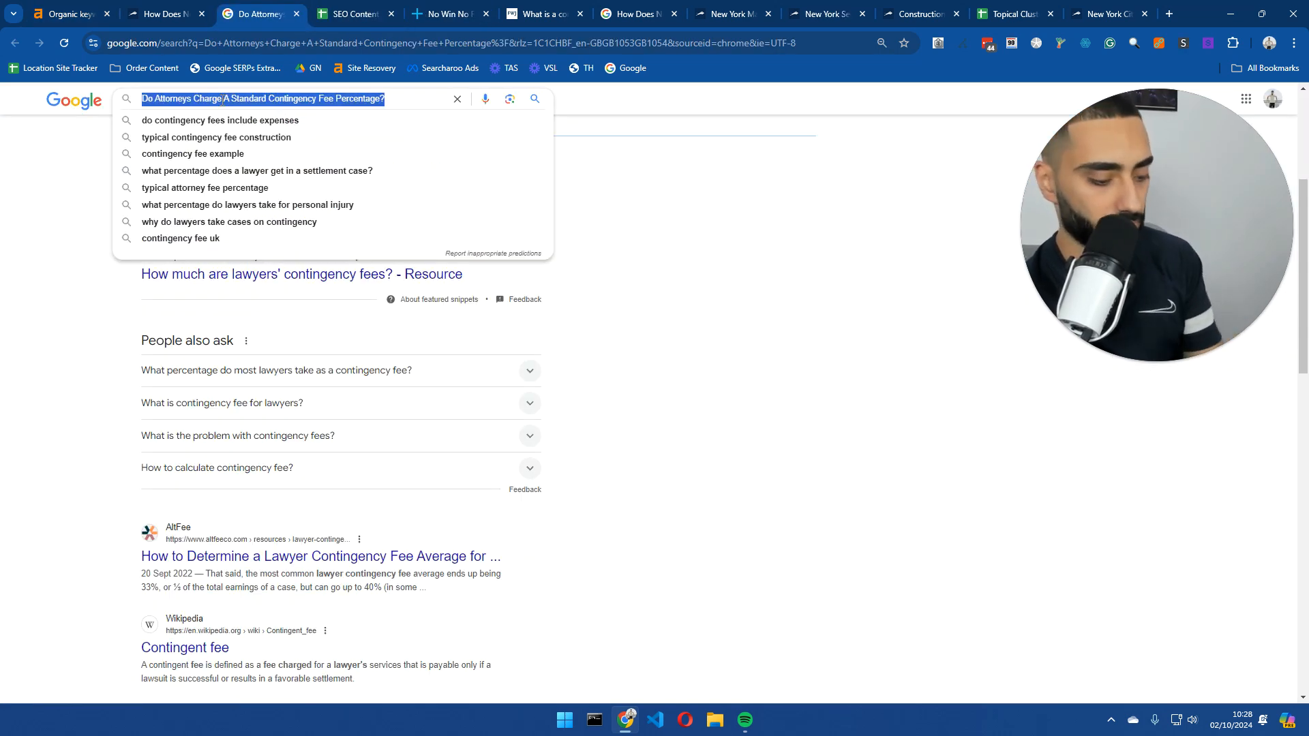
{"action": "key", "text": "BackSpace"}
{"action": "type", "text": "no "}
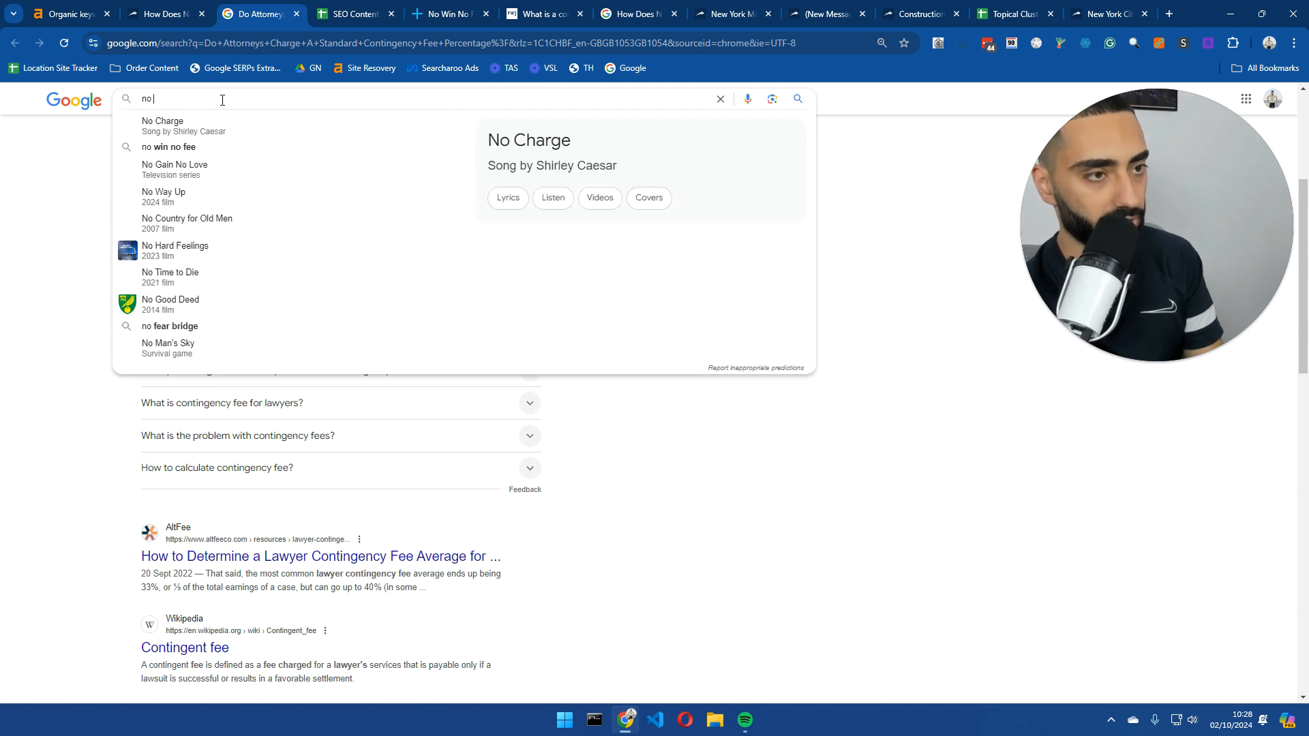
{"action": "type", "text": "win"}
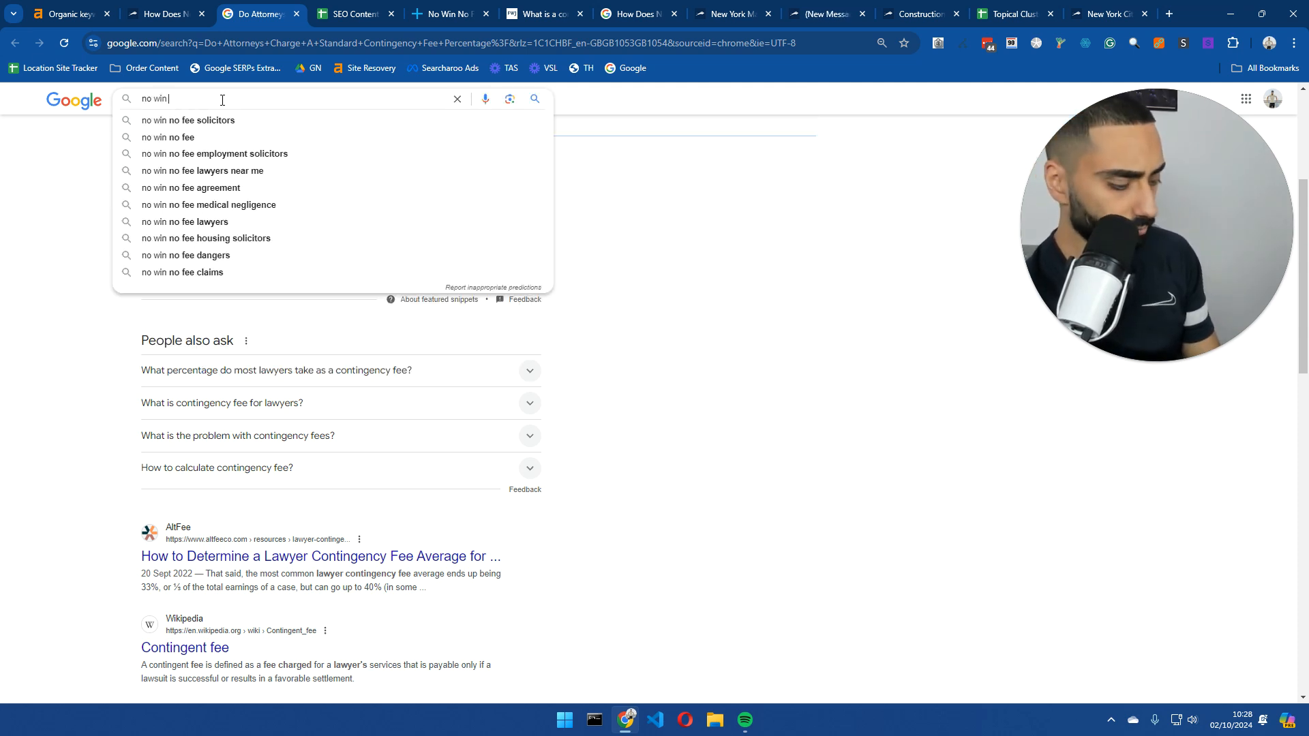
{"action": "left_click", "coordinate": [217, 120]}
{"action": "scroll", "coordinate": [41, 312], "scroll_direction": "down", "scroll_amount": 5}
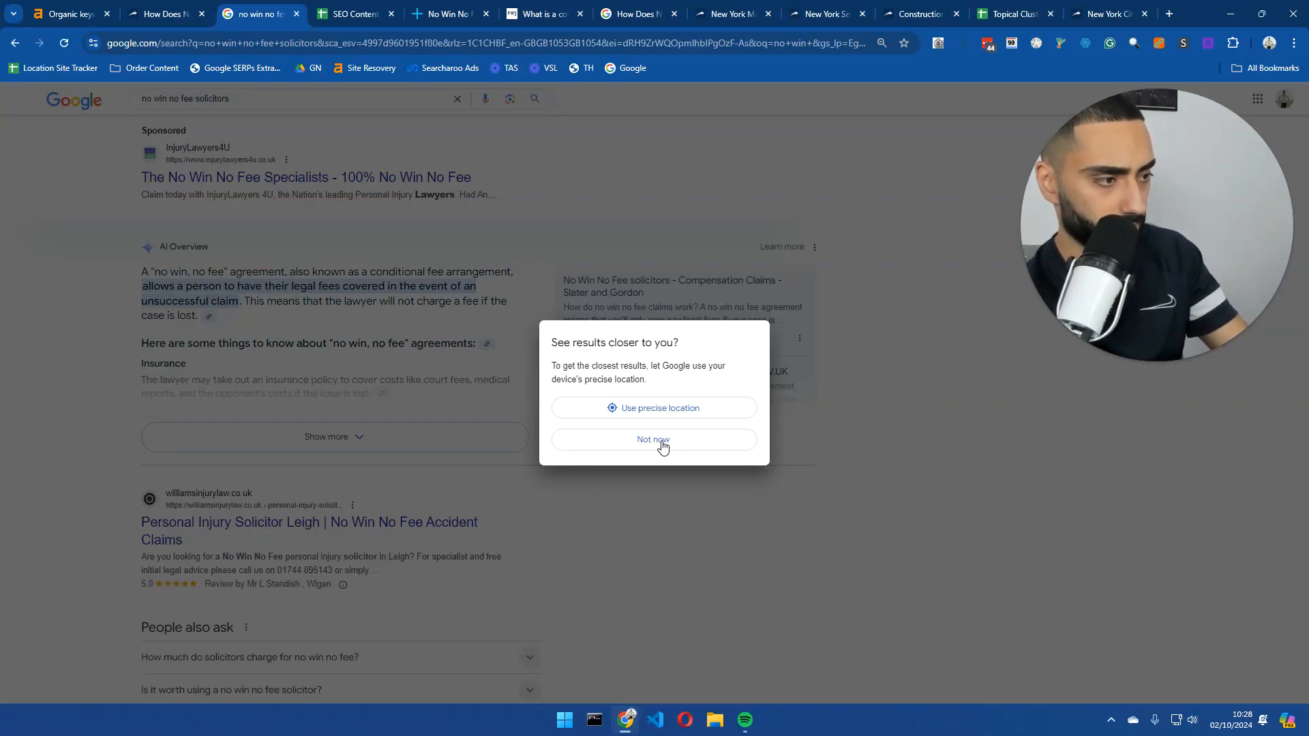
{"action": "left_click", "coordinate": [653, 439]}
{"action": "scroll", "coordinate": [109, 446], "scroll_direction": "down", "scroll_amount": 7}
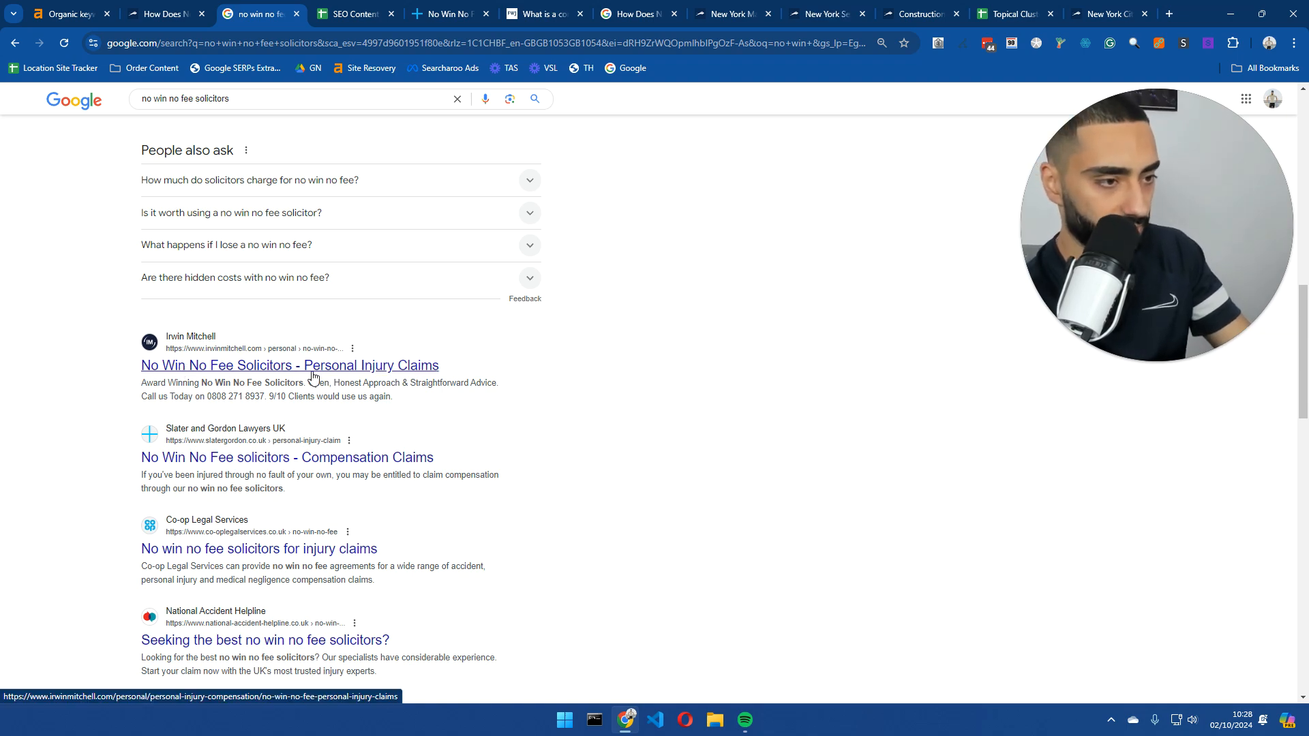
- Open Irwin Mitchell's No Win No Fee Solicitors page, accept its cookies, and review its headings down to the free consultation section
{"action": "left_click", "coordinate": [214, 371]}
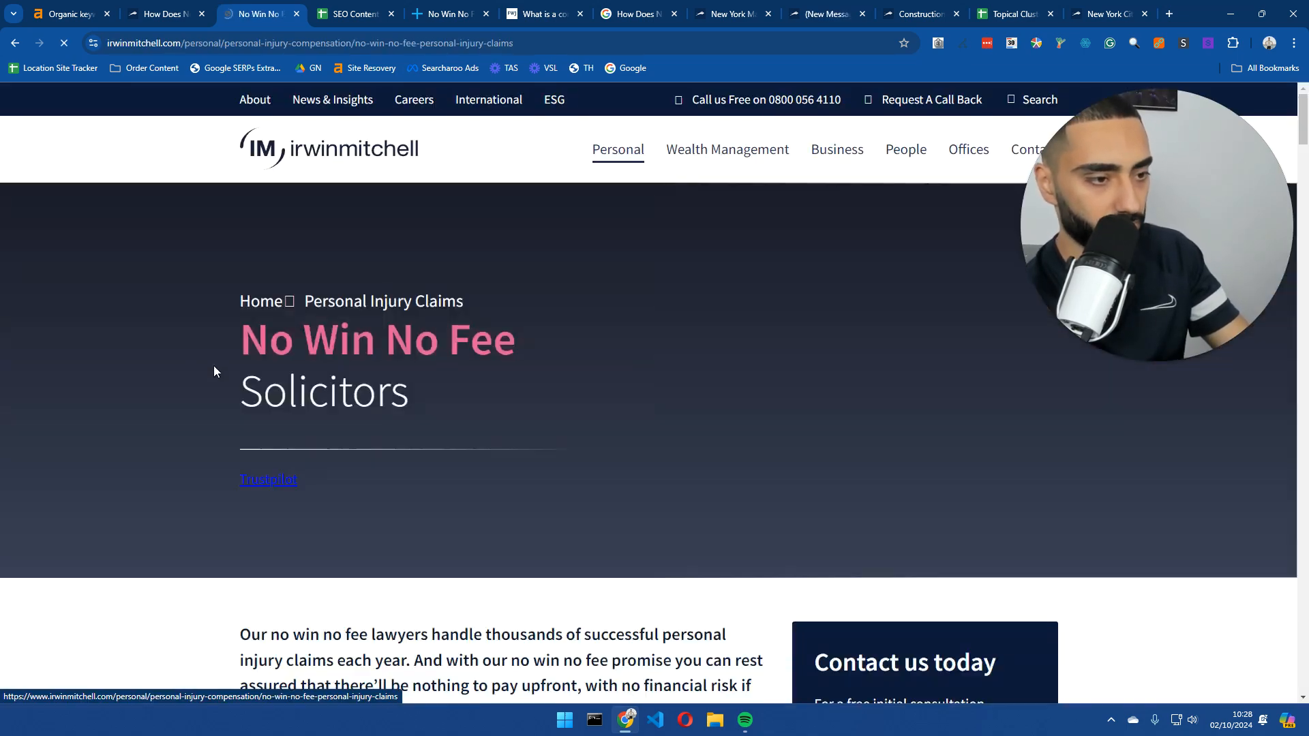
{"action": "scroll", "coordinate": [218, 361], "scroll_direction": "down", "scroll_amount": 8}
{"action": "left_click", "coordinate": [829, 504]}
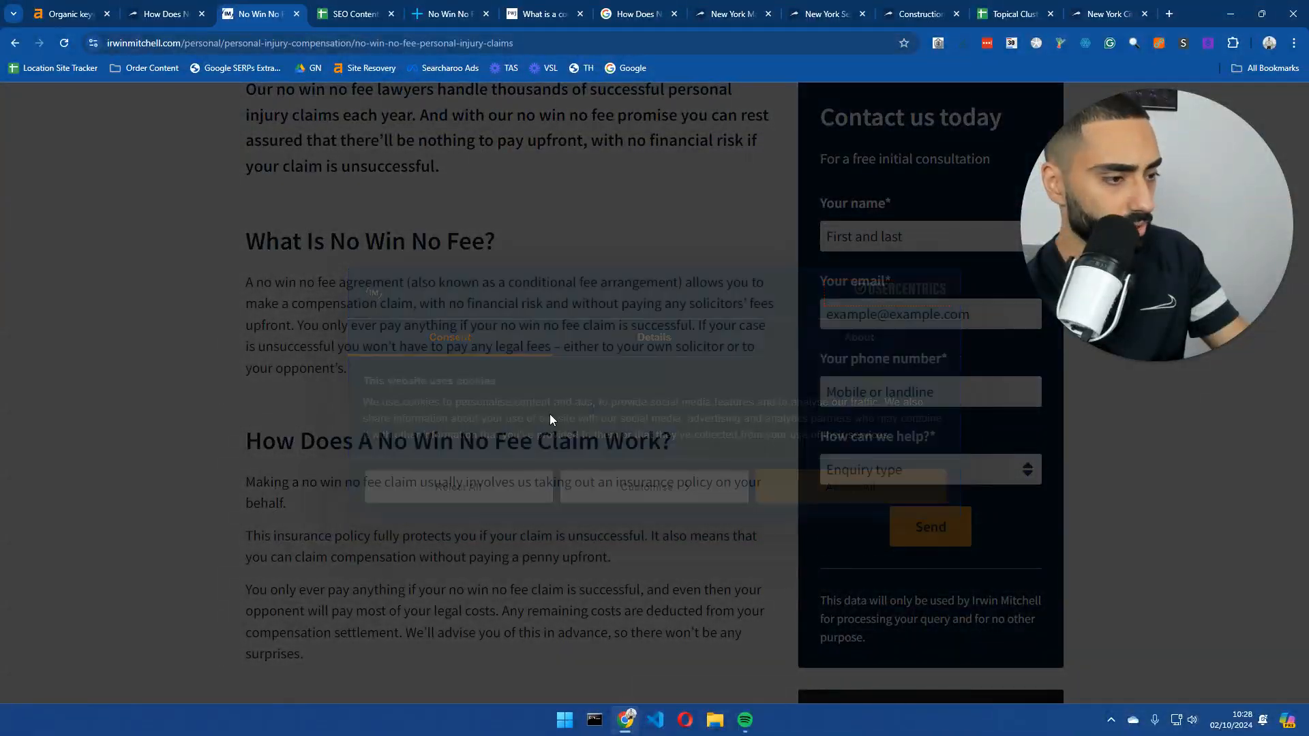
{"action": "scroll", "coordinate": [219, 387], "scroll_direction": "down", "scroll_amount": 9}
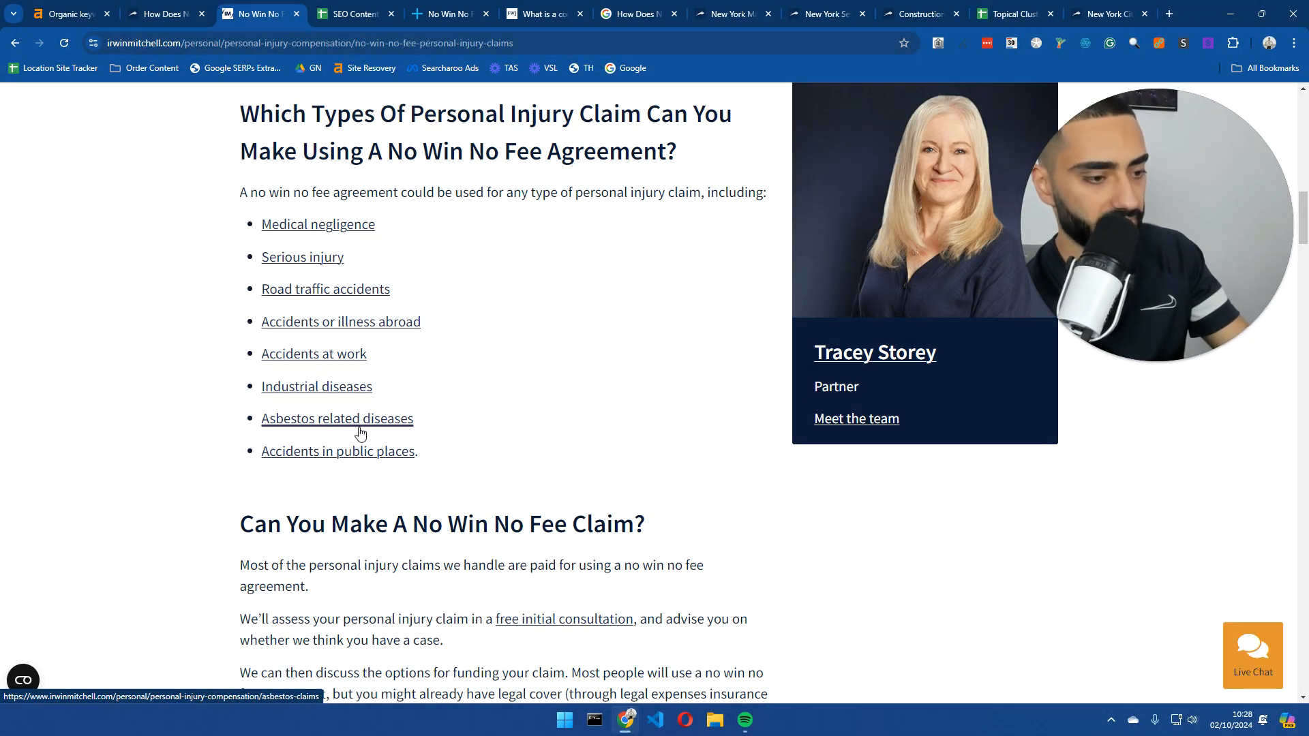
{"action": "scroll", "coordinate": [364, 439], "scroll_direction": "down", "scroll_amount": 5}
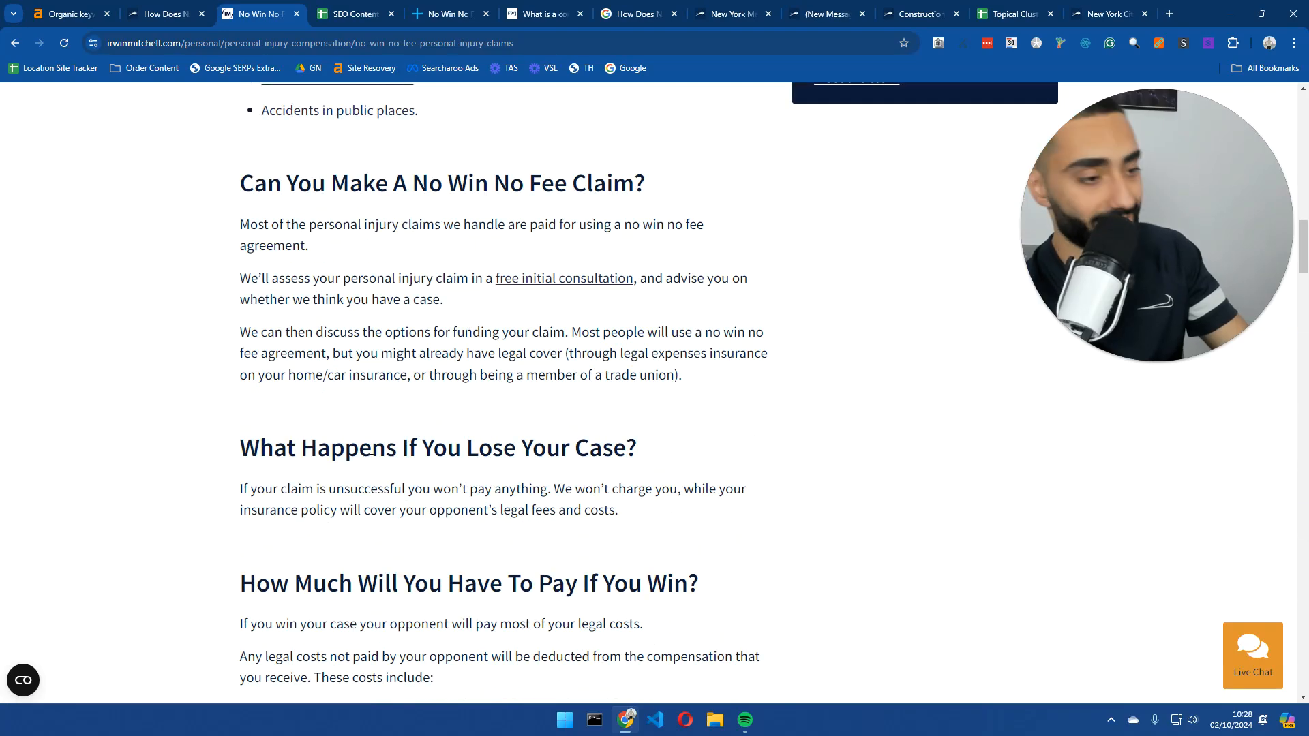
{"action": "scroll", "coordinate": [371, 449], "scroll_direction": "down", "scroll_amount": 12}
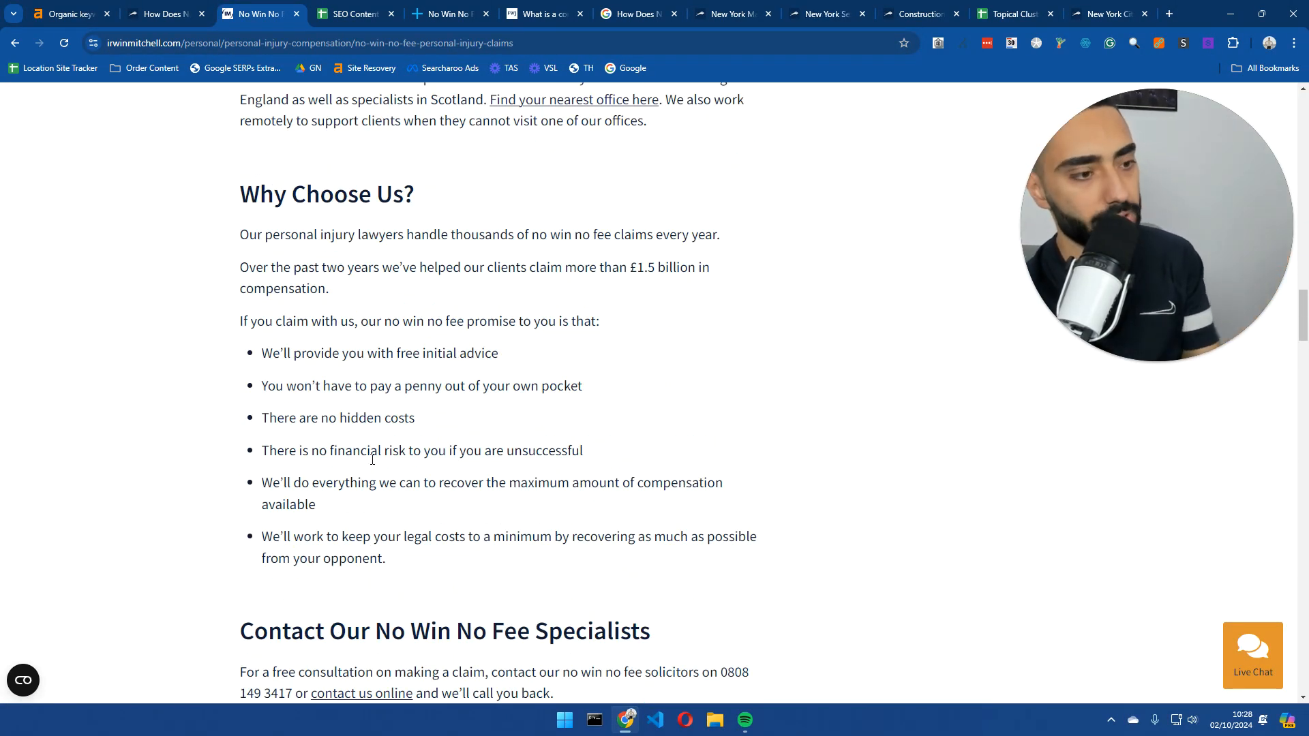
{"action": "scroll", "coordinate": [337, 491], "scroll_direction": "down", "scroll_amount": 8}
- Run a Google site search on irwinmitchell.com for "no win no fee" instead of its single page URL
{"action": "left_click", "coordinate": [160, 44]}
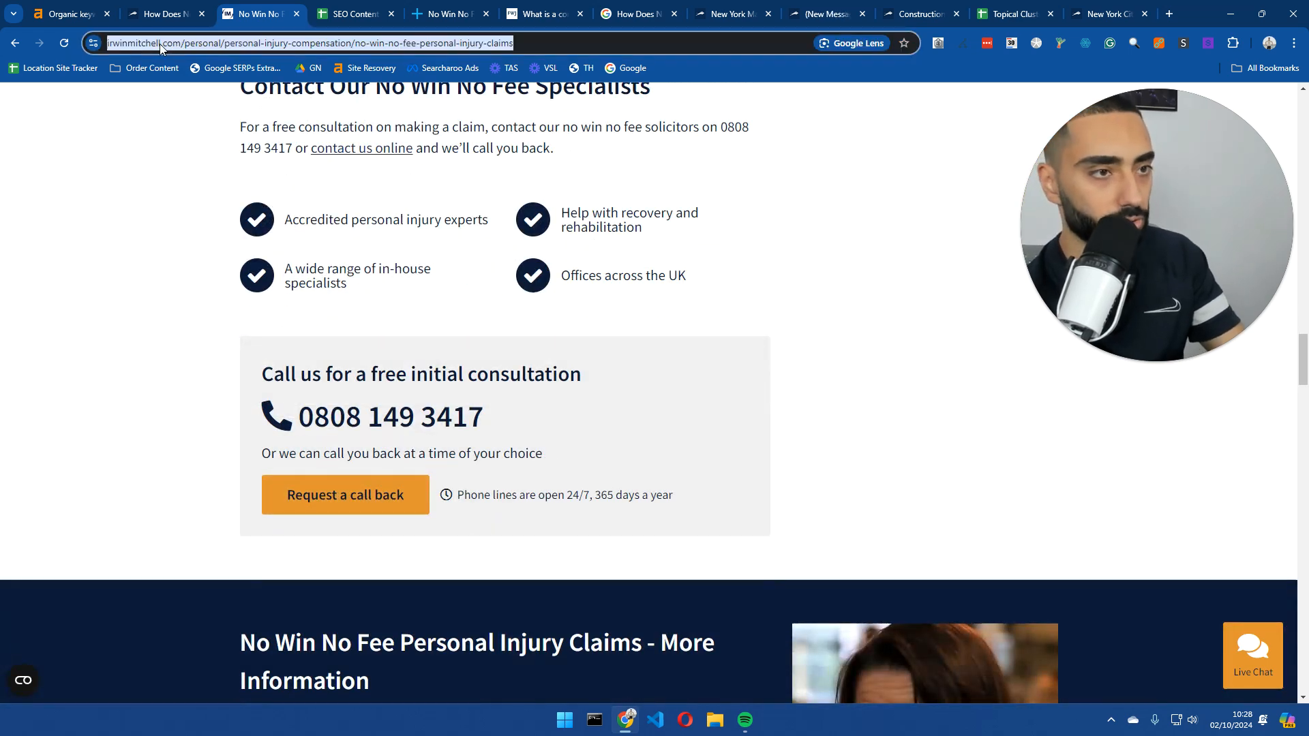
{"action": "left_click_drag", "start_coordinate": [159, 43], "coordinate": [87, 47]}
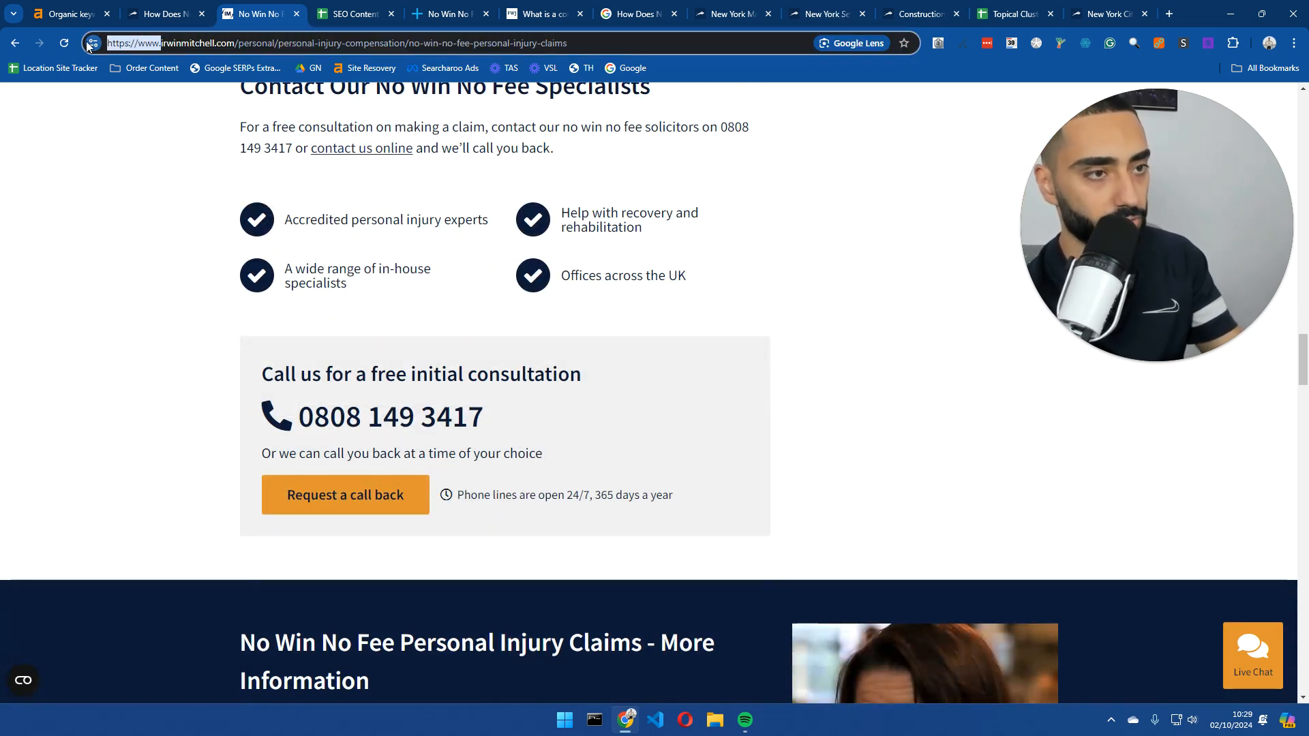
{"action": "type", "text": "site:"}
{"action": "key", "text": "Return"}
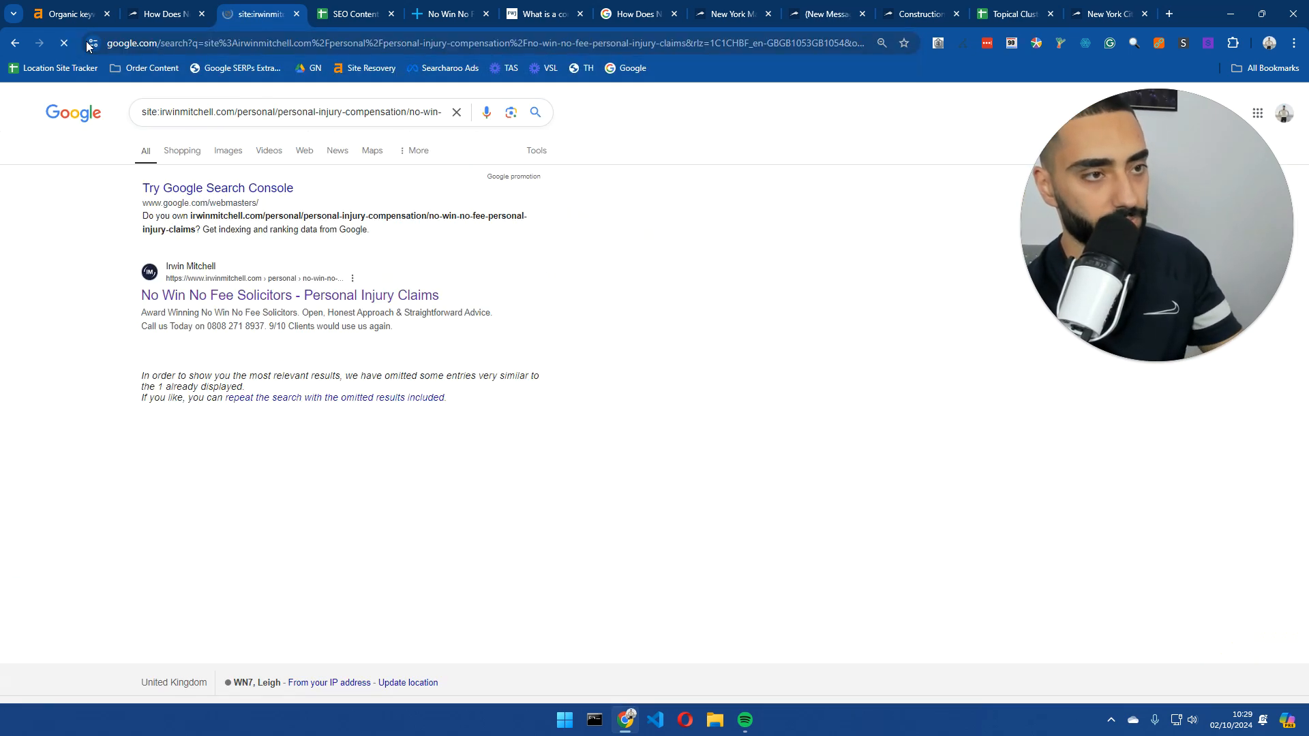
{"action": "left_click_drag", "start_coordinate": [239, 118], "coordinate": [659, 146]}
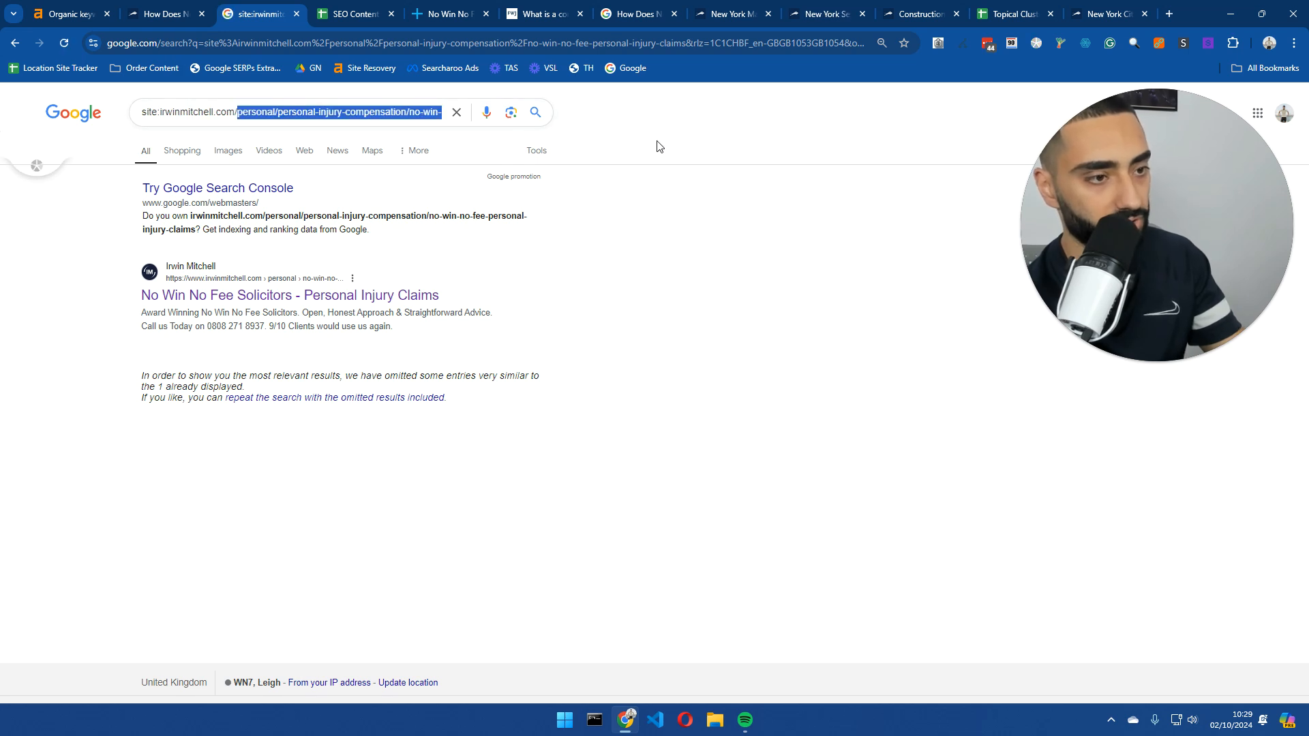
{"action": "key", "text": "BackSpace"}
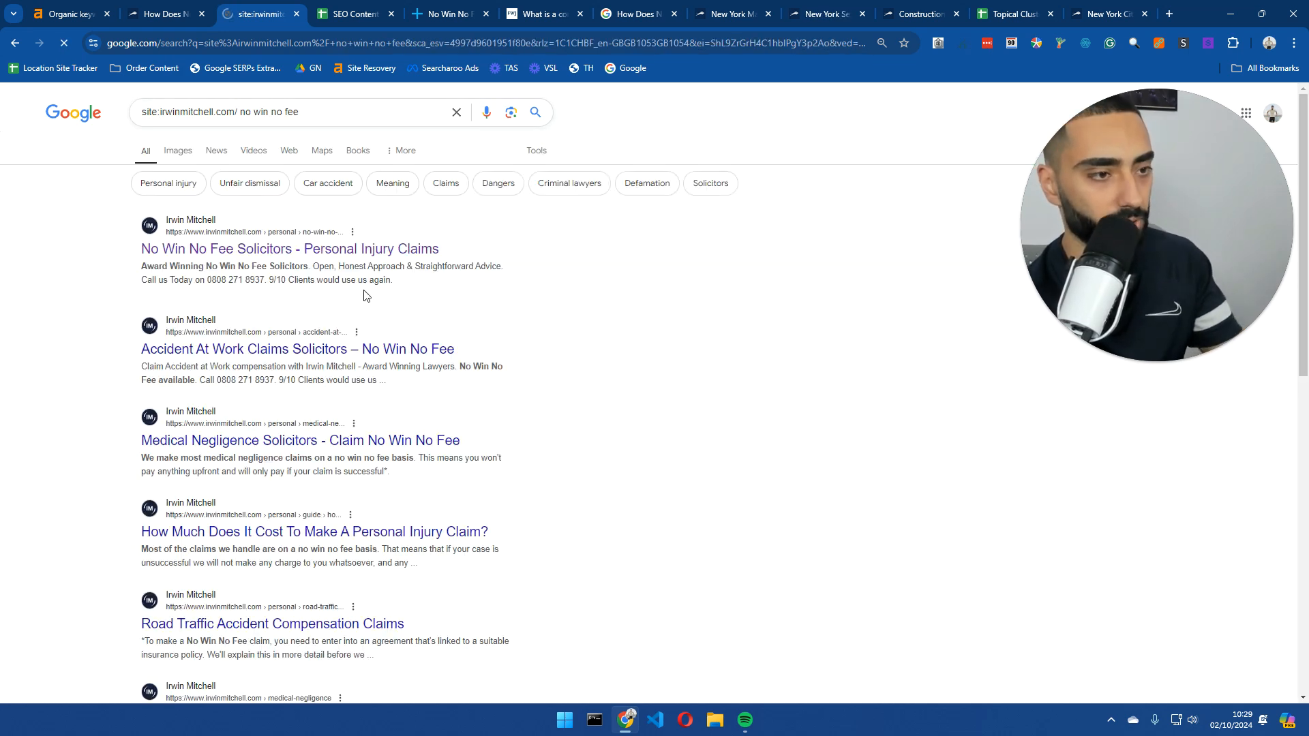
- Open Irwin Mitchell's guide "How Much Does It Cost to Make A Personal Injury Claim?" and copy its title
{"action": "scroll", "coordinate": [132, 386], "scroll_direction": "down", "scroll_amount": 4}
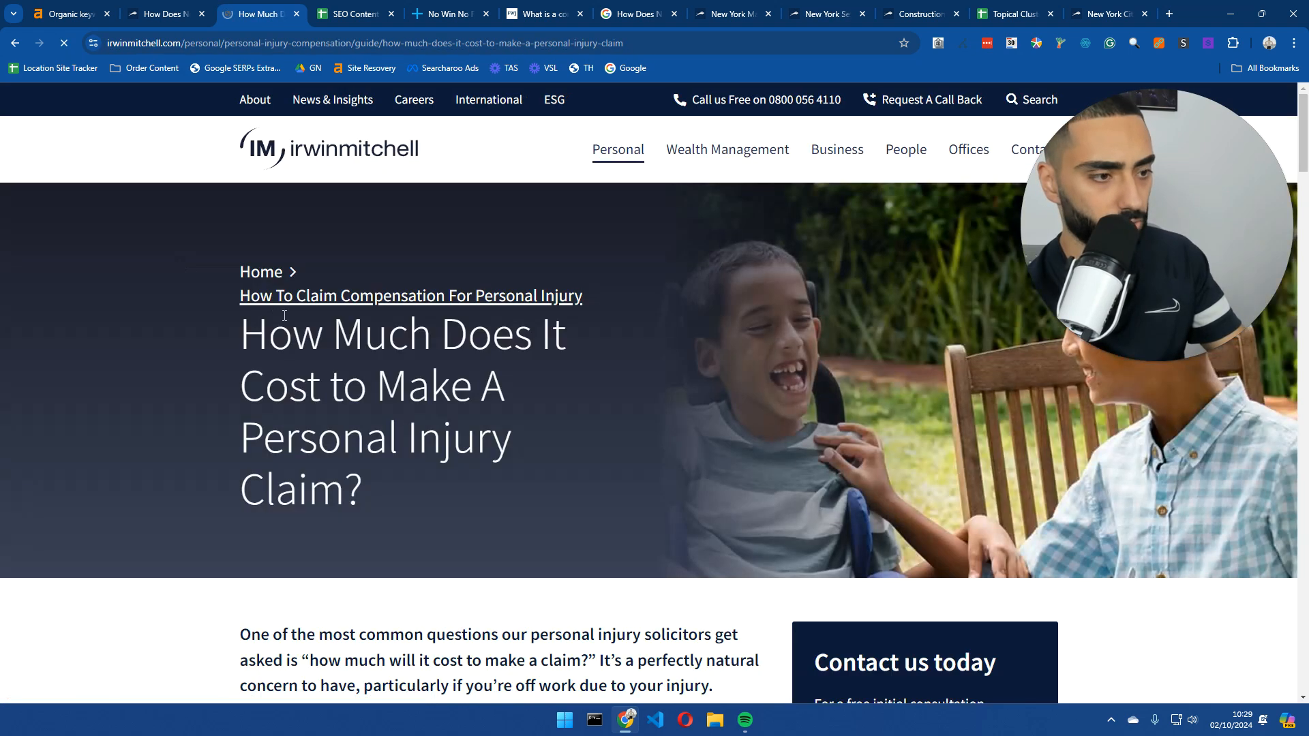
{"action": "scroll", "coordinate": [284, 328], "scroll_direction": "down", "scroll_amount": 8}
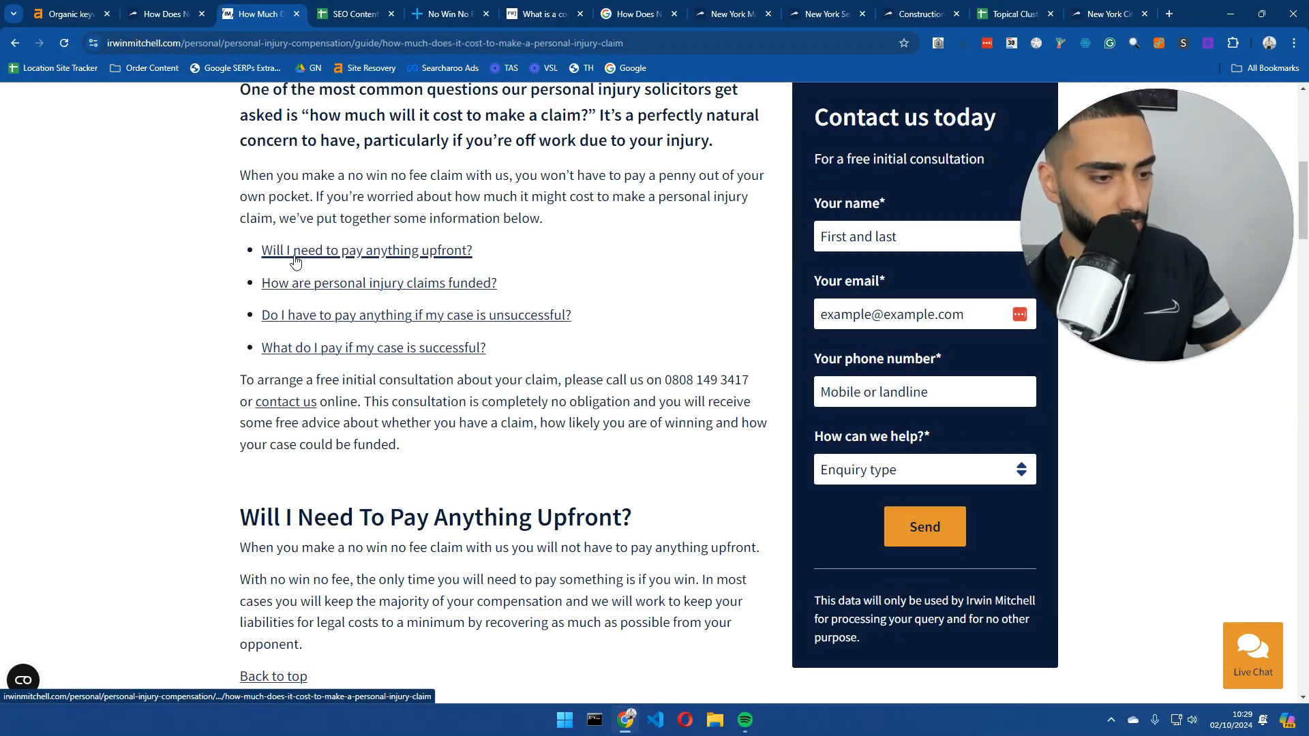
{"action": "scroll", "coordinate": [294, 261], "scroll_direction": "up", "scroll_amount": 8}
{"action": "left_click_drag", "start_coordinate": [242, 321], "coordinate": [441, 488]}
{"action": "right_click", "coordinate": [386, 404]}
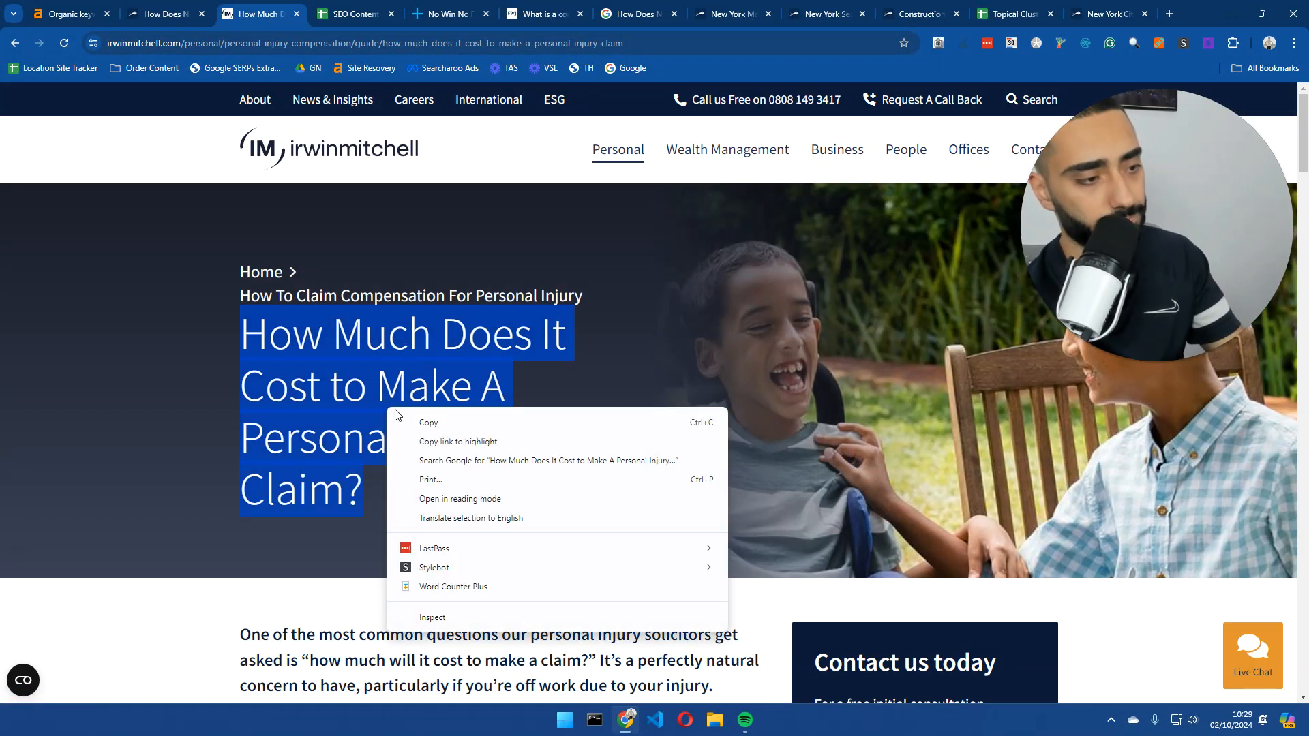
{"action": "left_click", "coordinate": [436, 421]}
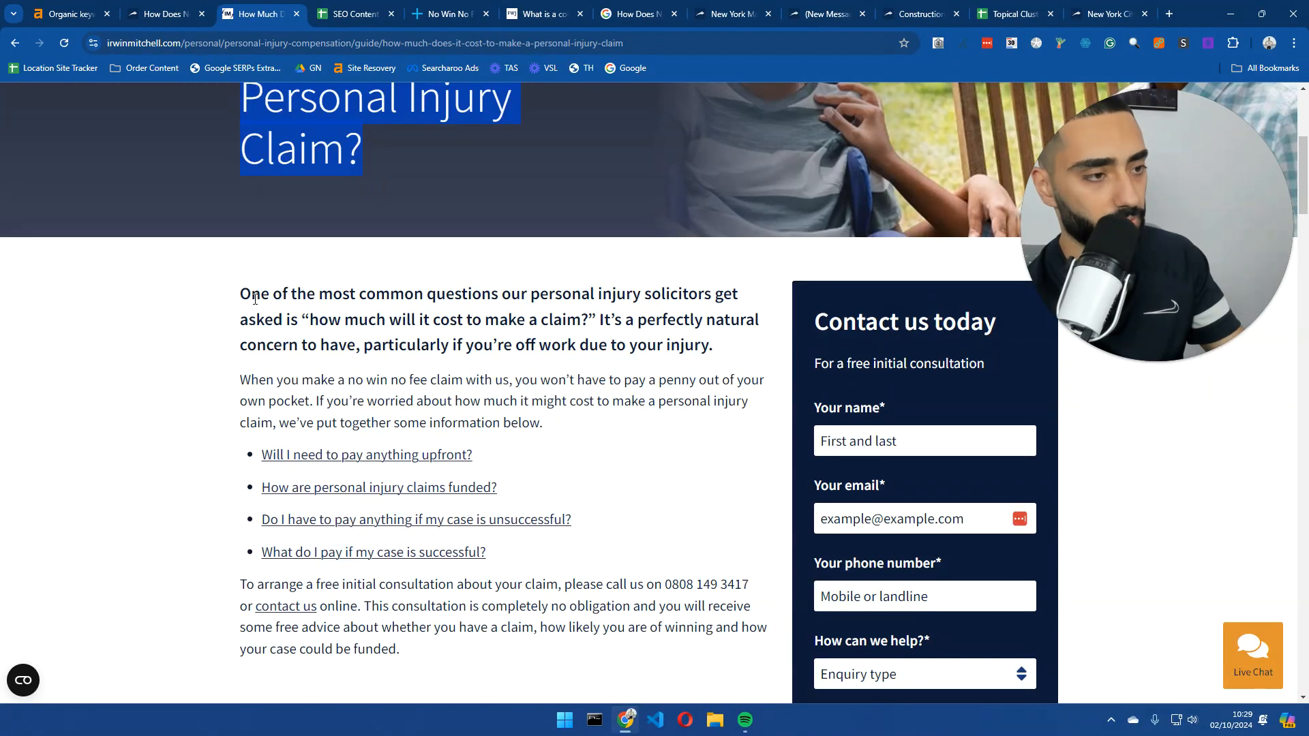
- Examine the guide's introduction, highlighting the question "how much will it cost to make a claim?" and the phrase "no win no fee claim"
{"action": "left_click_drag", "start_coordinate": [240, 295], "coordinate": [546, 426]}
{"action": "left_click", "coordinate": [294, 300]}
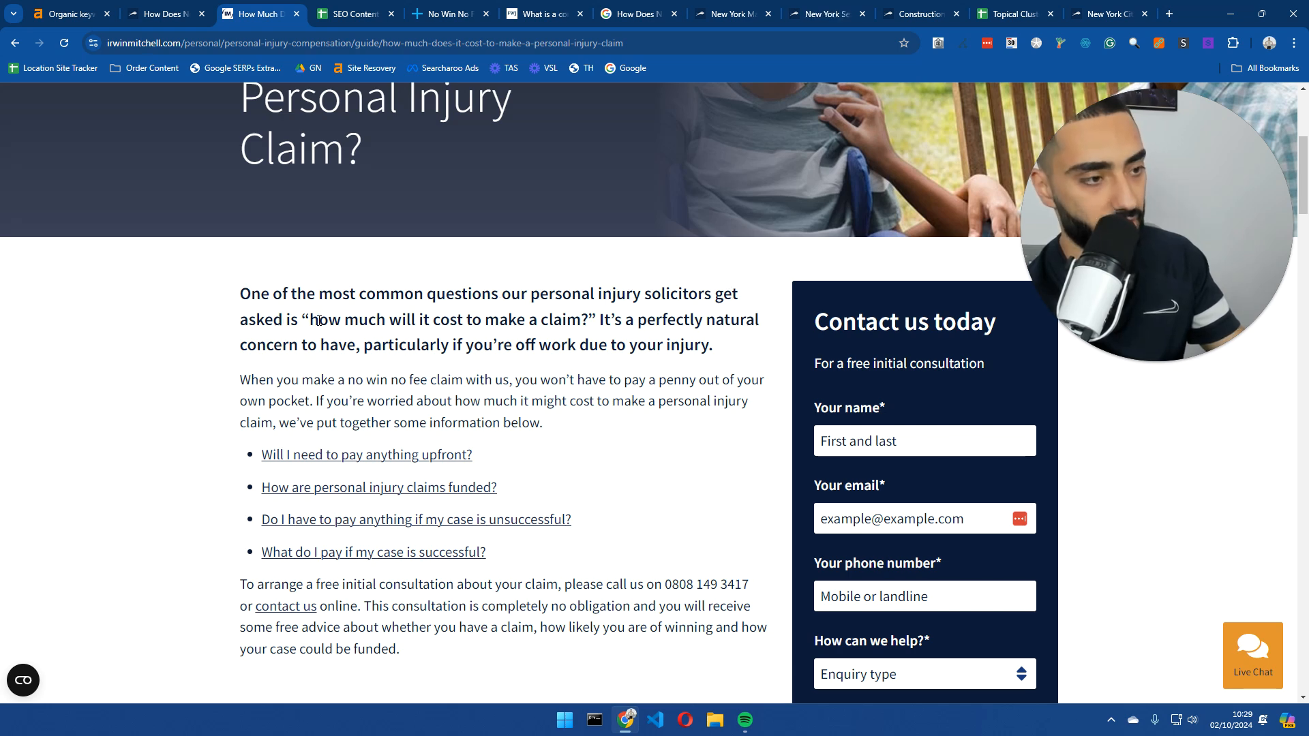
{"action": "left_click_drag", "start_coordinate": [319, 320], "coordinate": [585, 321]}
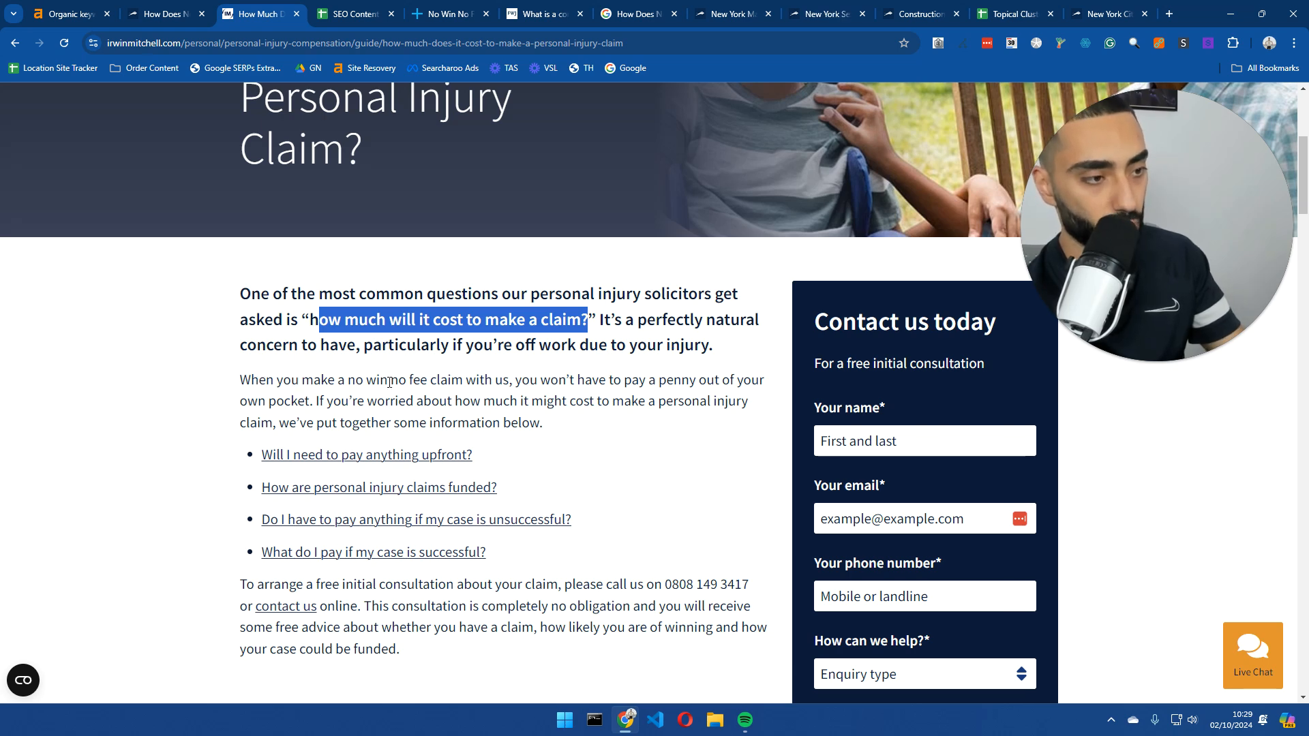
{"action": "left_click_drag", "start_coordinate": [355, 381], "coordinate": [468, 385]}
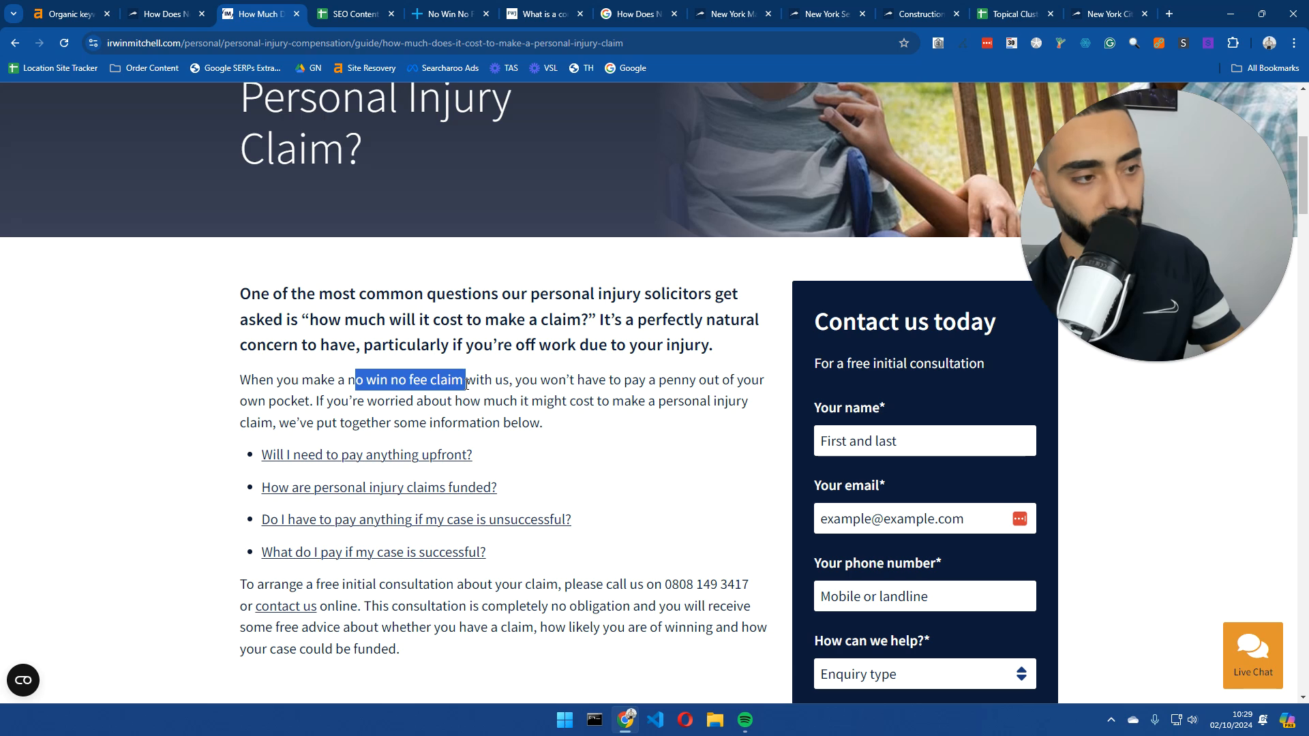
- Copy the guide title "How Much Does It Cost to Make A Personal Injury Claim?" into cell A4 of the SEO Content Calendar Sheet
{"action": "left_click", "coordinate": [463, 386]}
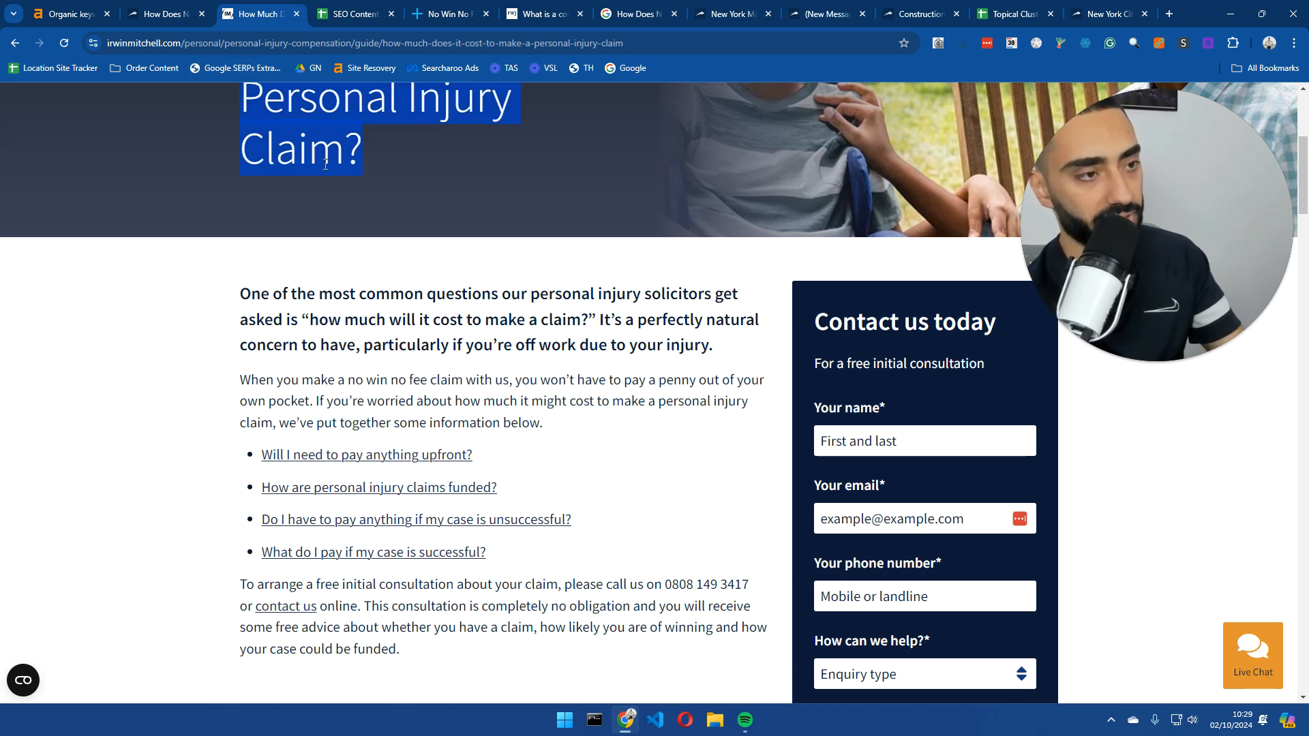
{"action": "scroll", "coordinate": [325, 164], "scroll_direction": "up", "scroll_amount": 3}
{"action": "right_click", "coordinate": [319, 229]}
{"action": "left_click", "coordinate": [349, 242]}
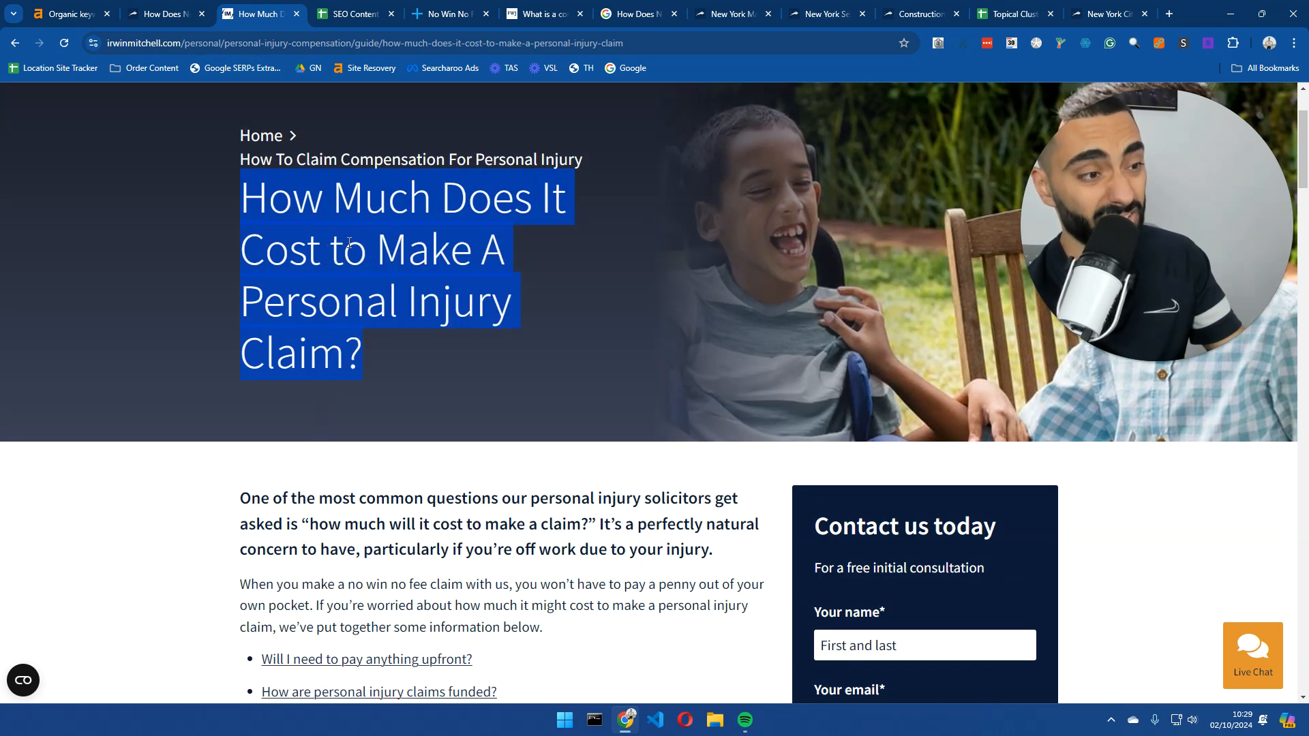
{"action": "left_click", "coordinate": [346, 18]}
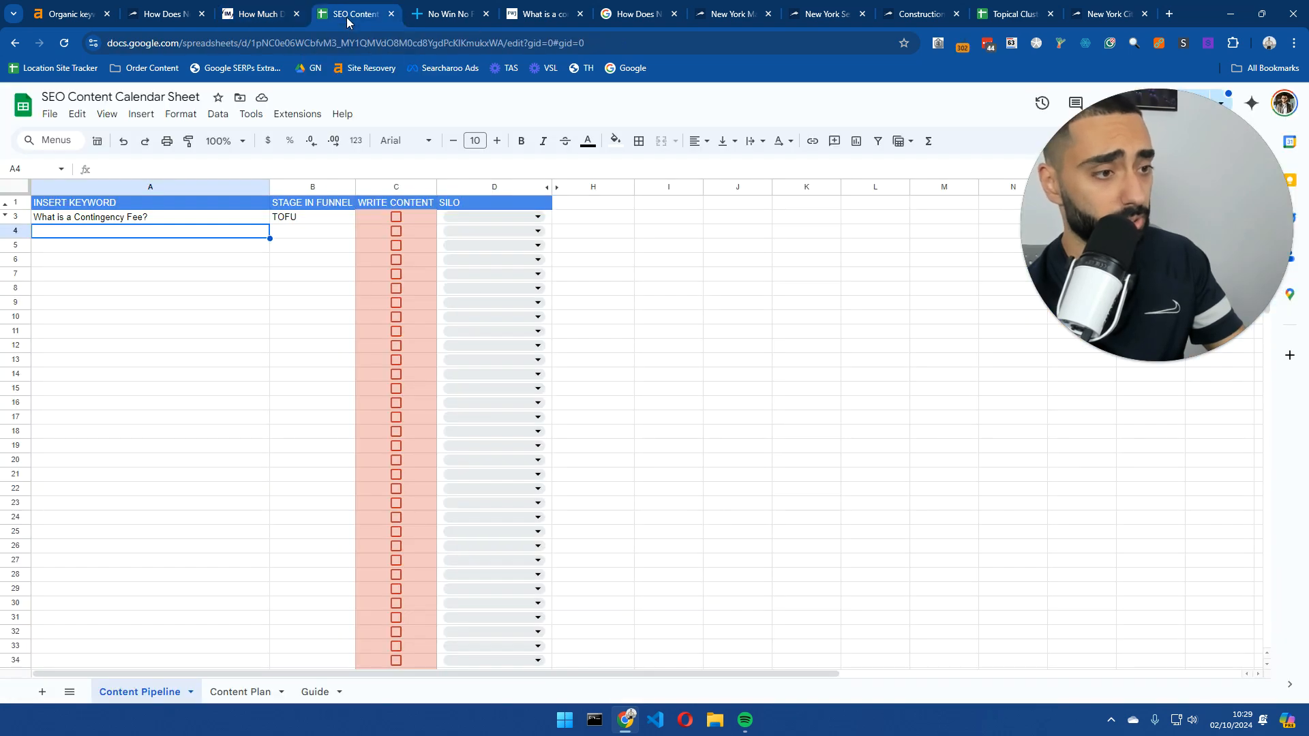
{"action": "double_click", "coordinate": [130, 235]}
{"action": "key", "text": "ctrl+v"}
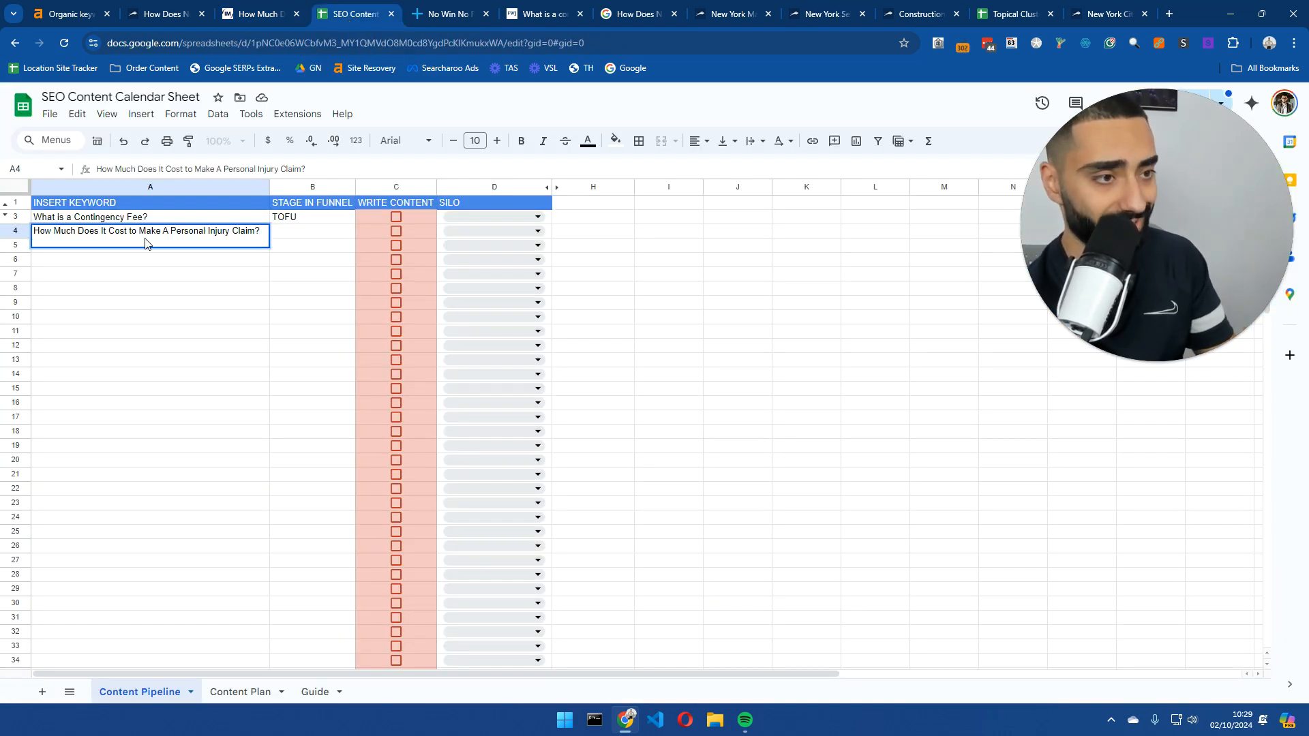
{"action": "key", "text": "Return"}
- Compare the funnel stages of the personal injury claim cost keyword and the contingency fee keyword
{"action": "left_click", "coordinate": [290, 233]}
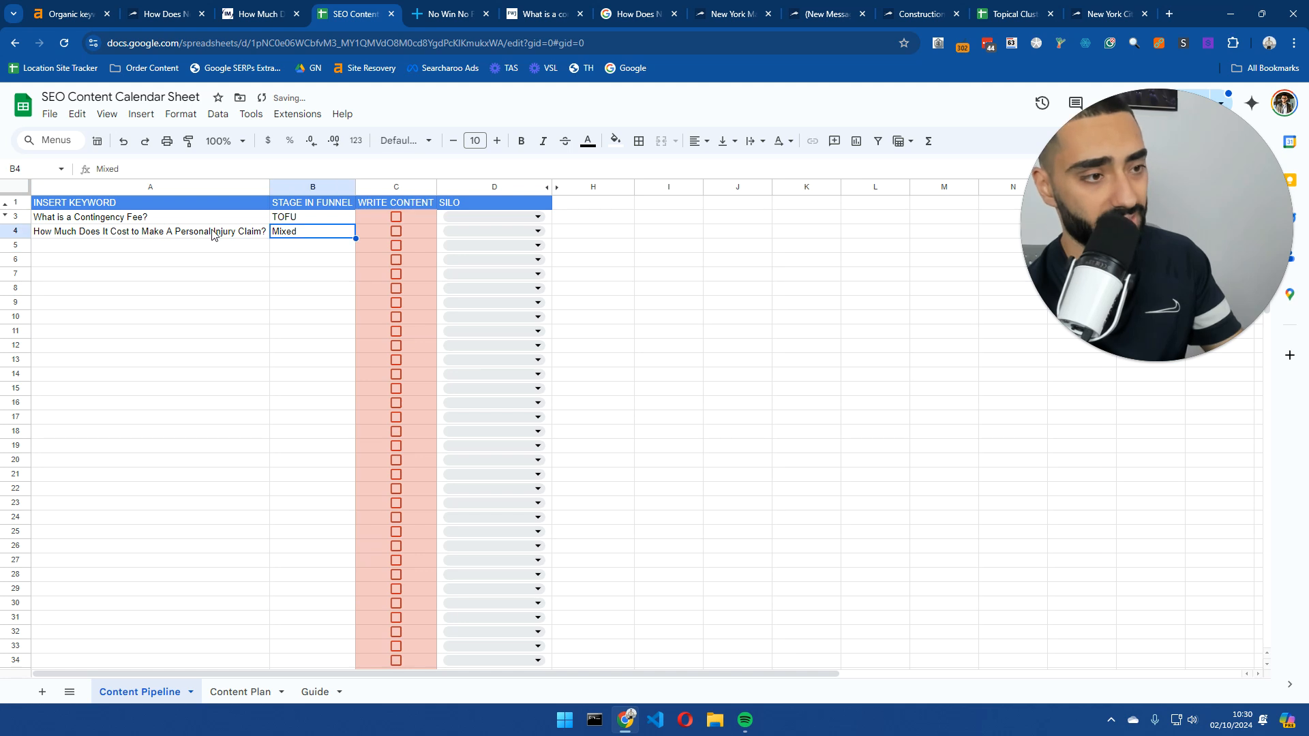
{"action": "left_click", "coordinate": [170, 230]}
{"action": "left_click", "coordinate": [170, 217]}
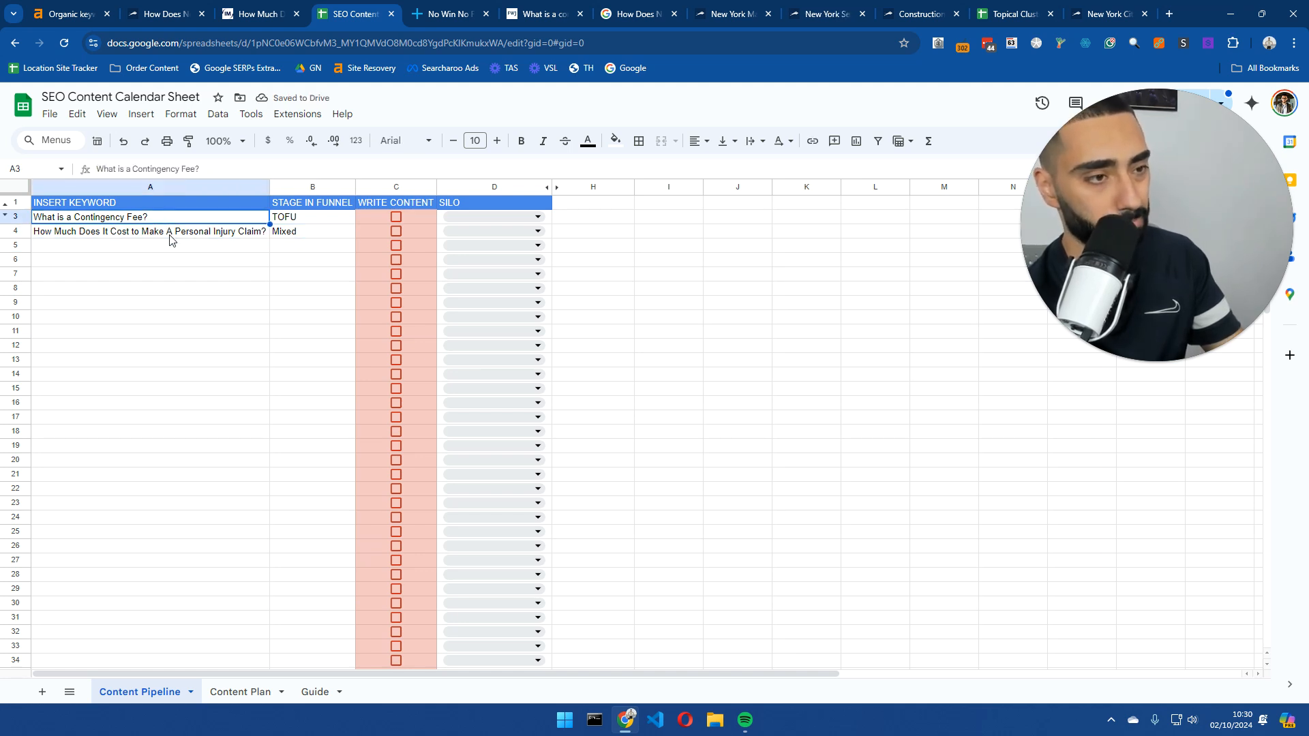
{"action": "left_click", "coordinate": [170, 235]}
{"action": "left_click", "coordinate": [301, 233]}
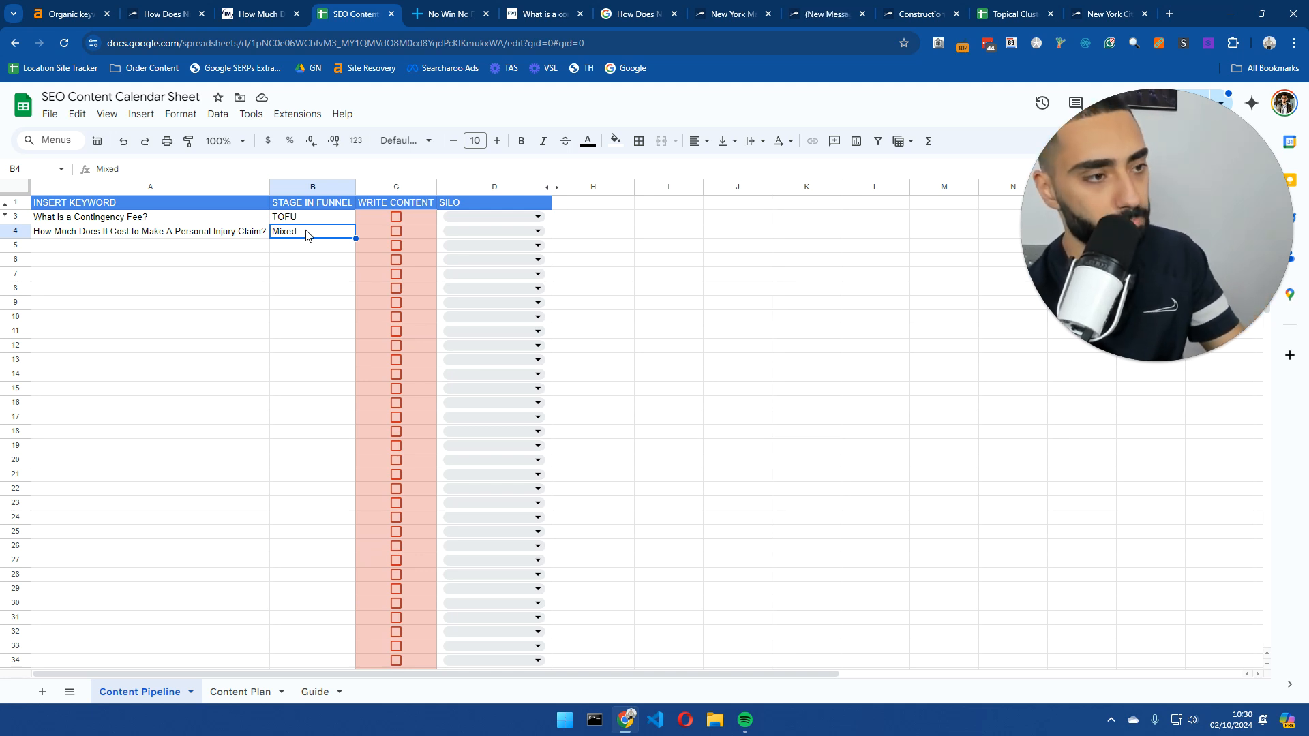
- Return to the Irwin Mitchell guide and review its claim funding sections, including the No Win No Fee arrangements
{"action": "left_click", "coordinate": [262, 13]}
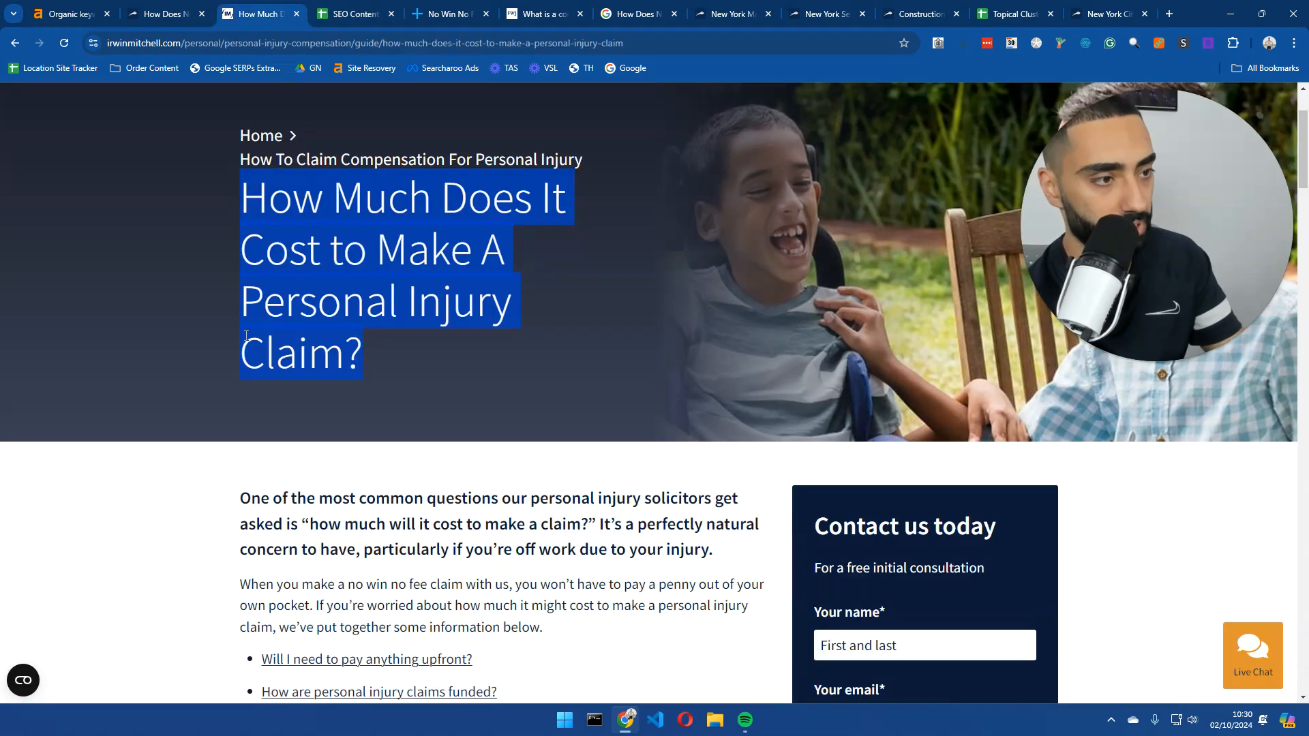
{"action": "scroll", "coordinate": [208, 362], "scroll_direction": "down", "scroll_amount": 15}
{"action": "scroll", "coordinate": [208, 362], "scroll_direction": "down", "scroll_amount": 4}
{"action": "scroll", "coordinate": [211, 359], "scroll_direction": "up", "scroll_amount": 4}
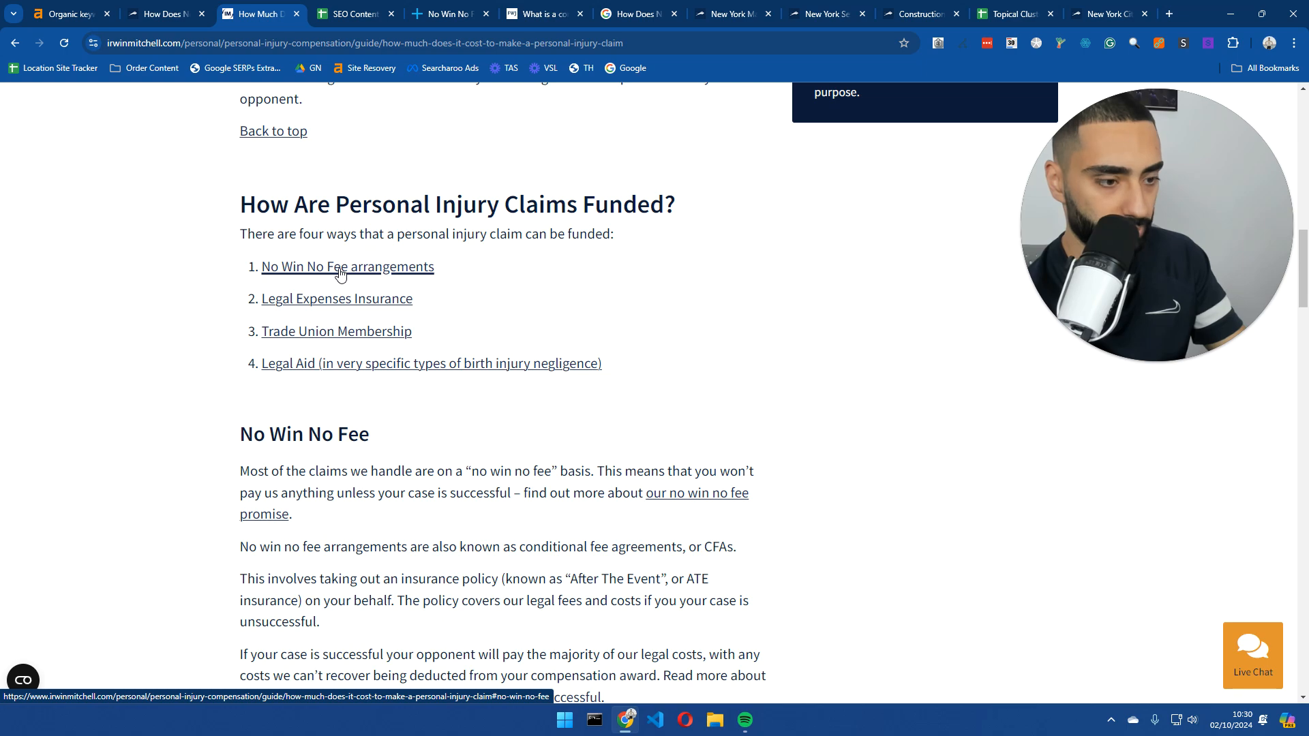
{"action": "left_click", "coordinate": [340, 274]}
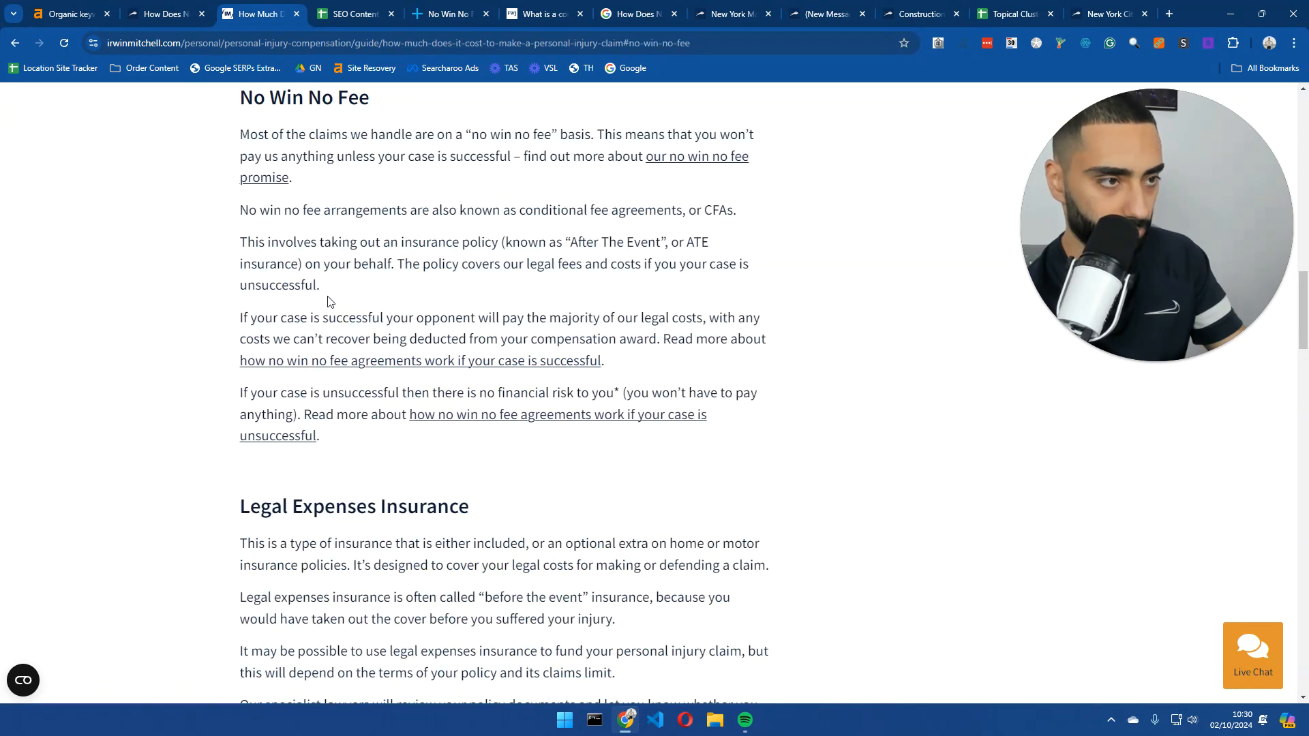
{"action": "scroll", "coordinate": [327, 297], "scroll_direction": "up", "scroll_amount": 1}
{"action": "scroll", "coordinate": [190, 387], "scroll_direction": "down", "scroll_amount": 15}
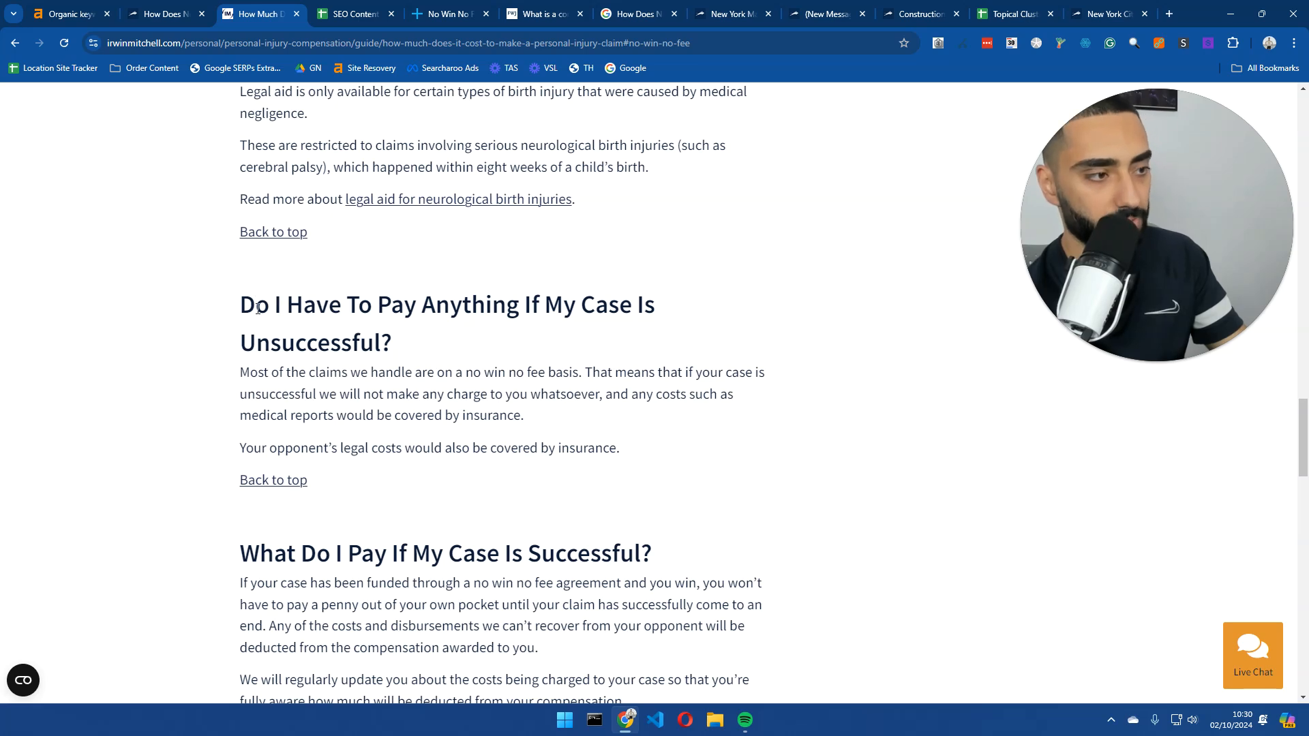
- Search Google for the guide heading "Do I Have To Pay Anything If My Case Is Unsuccessful?" and review the results
{"action": "triple_click", "coordinate": [257, 308]}
{"action": "right_click", "coordinate": [257, 310]}
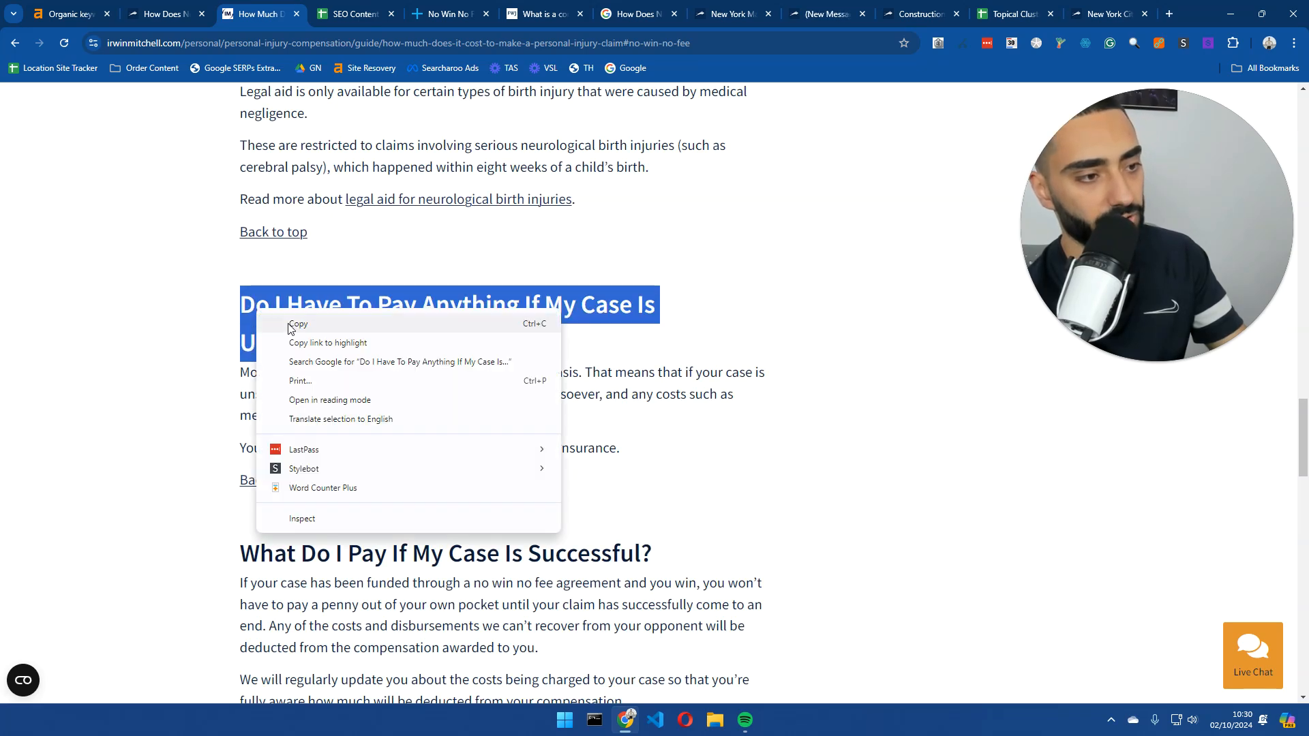
{"action": "left_click", "coordinate": [322, 363]}
{"action": "scroll", "coordinate": [133, 301], "scroll_direction": "down", "scroll_amount": 2}
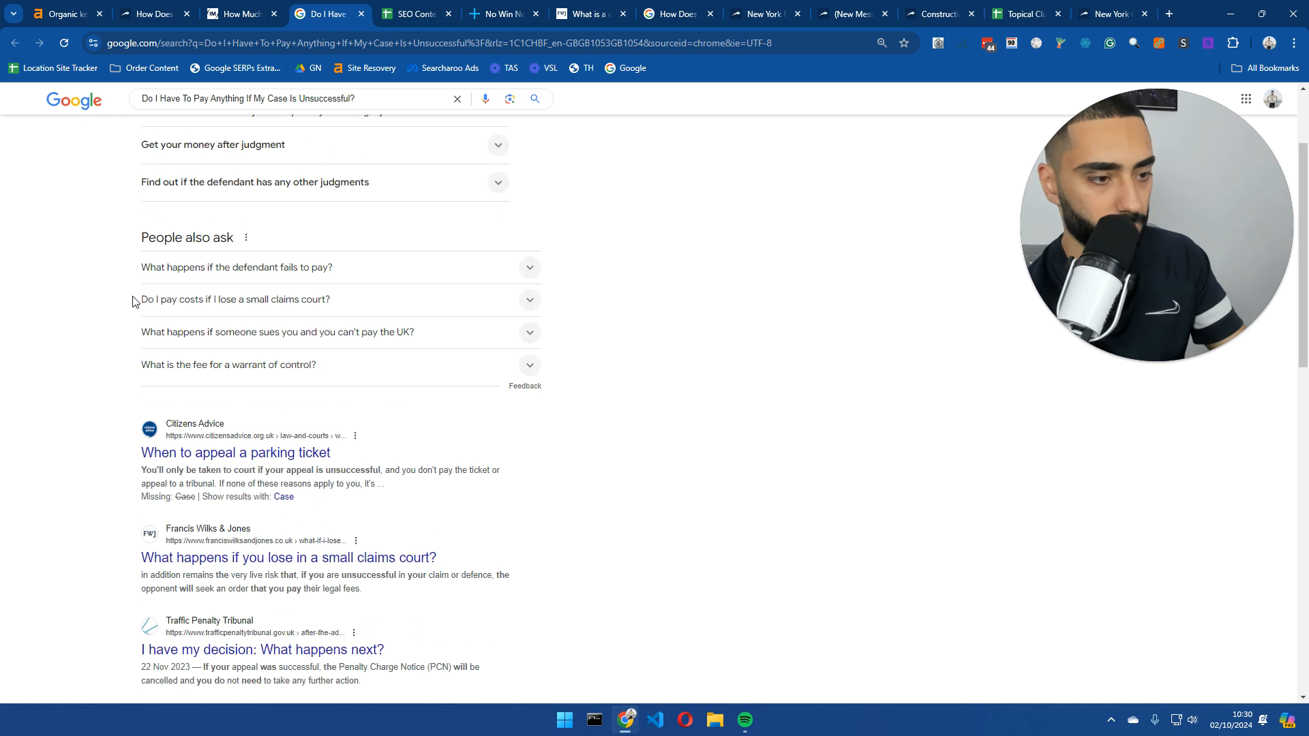
{"action": "scroll", "coordinate": [133, 300], "scroll_direction": "down", "scroll_amount": 4}
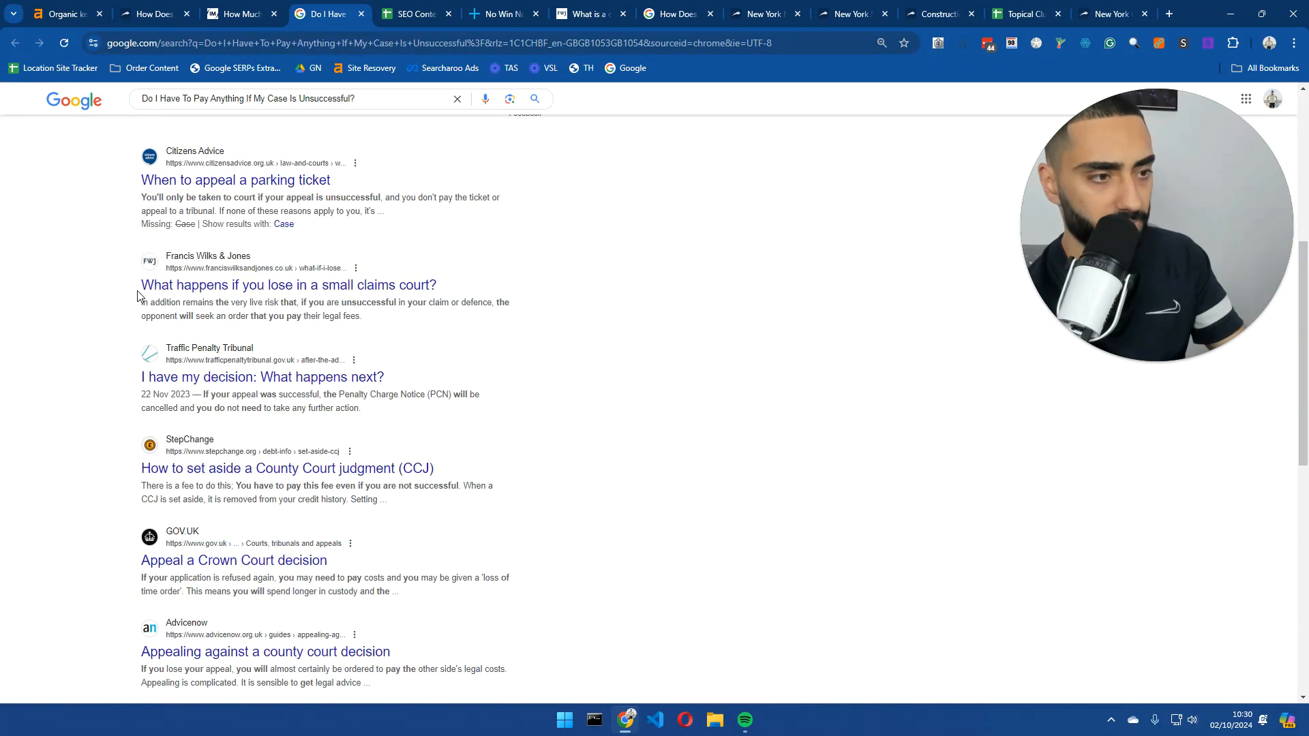
- Copy the result title "What happens if you lose in a small claims court?" into cell A5 of the content calendar and check its funnel stage
{"action": "left_click_drag", "start_coordinate": [137, 295], "coordinate": [451, 287]}
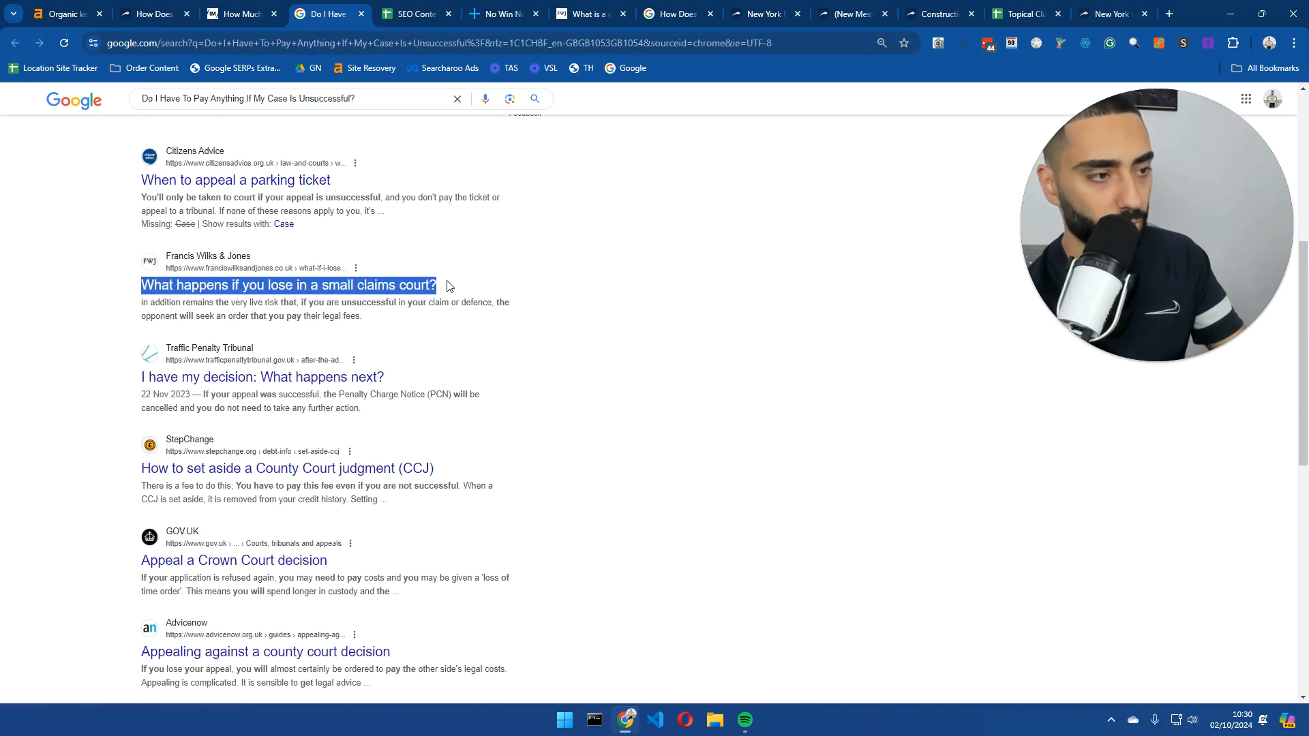
{"action": "right_click", "coordinate": [380, 286]}
{"action": "left_click", "coordinate": [436, 435]}
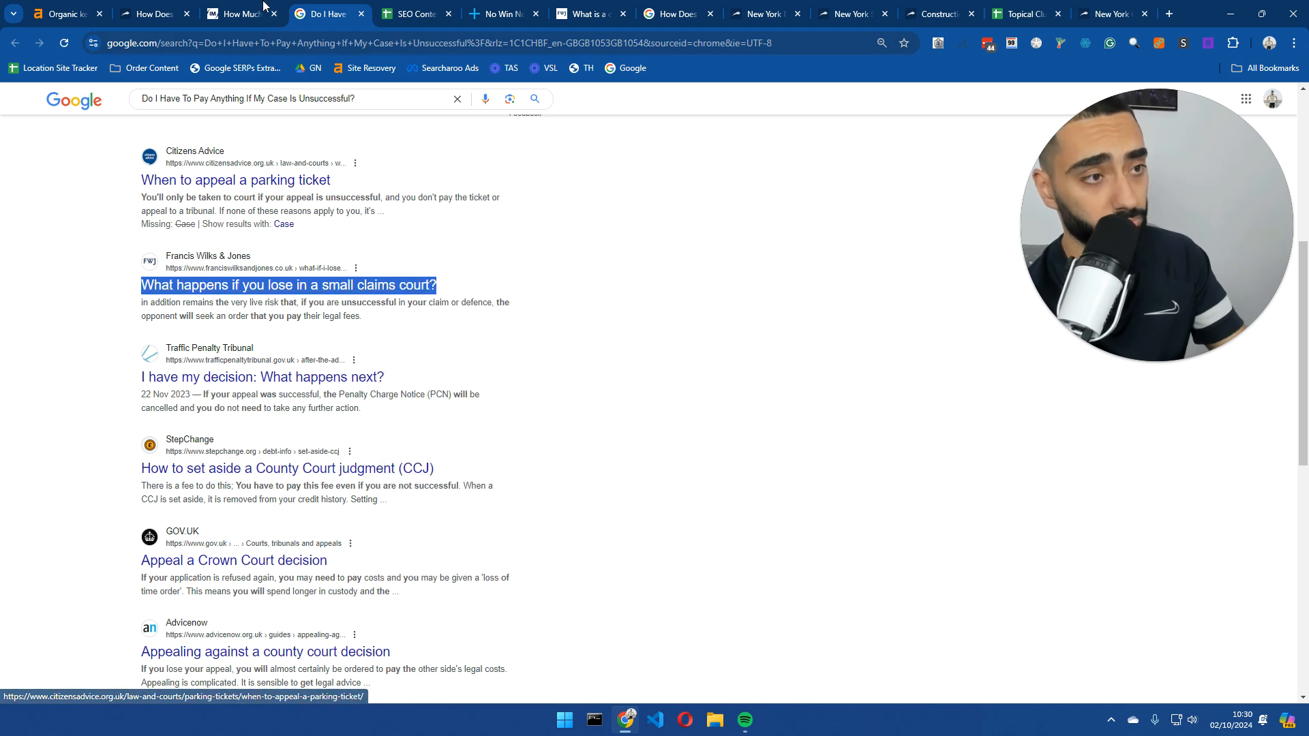
{"action": "left_click", "coordinate": [240, 13]}
{"action": "left_click", "coordinate": [412, 14]}
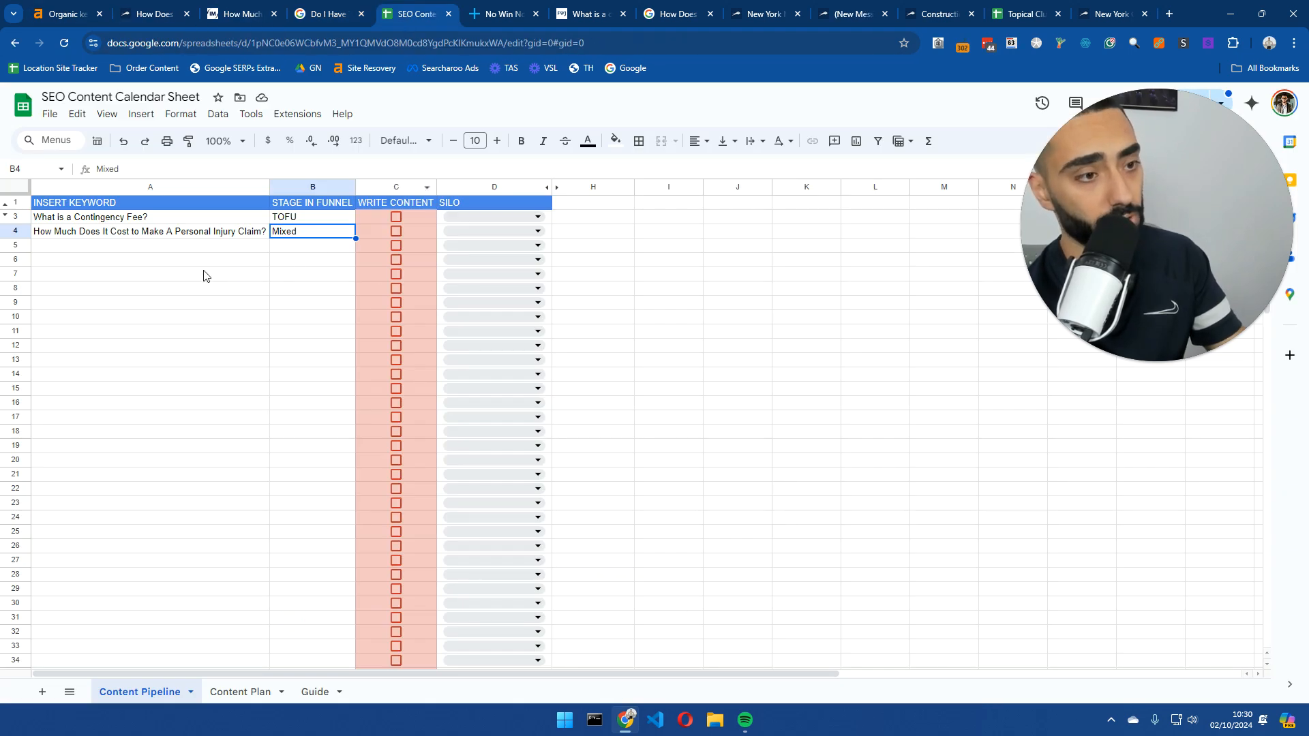
{"action": "double_click", "coordinate": [137, 250]}
{"action": "key", "text": "ctrl+v"}
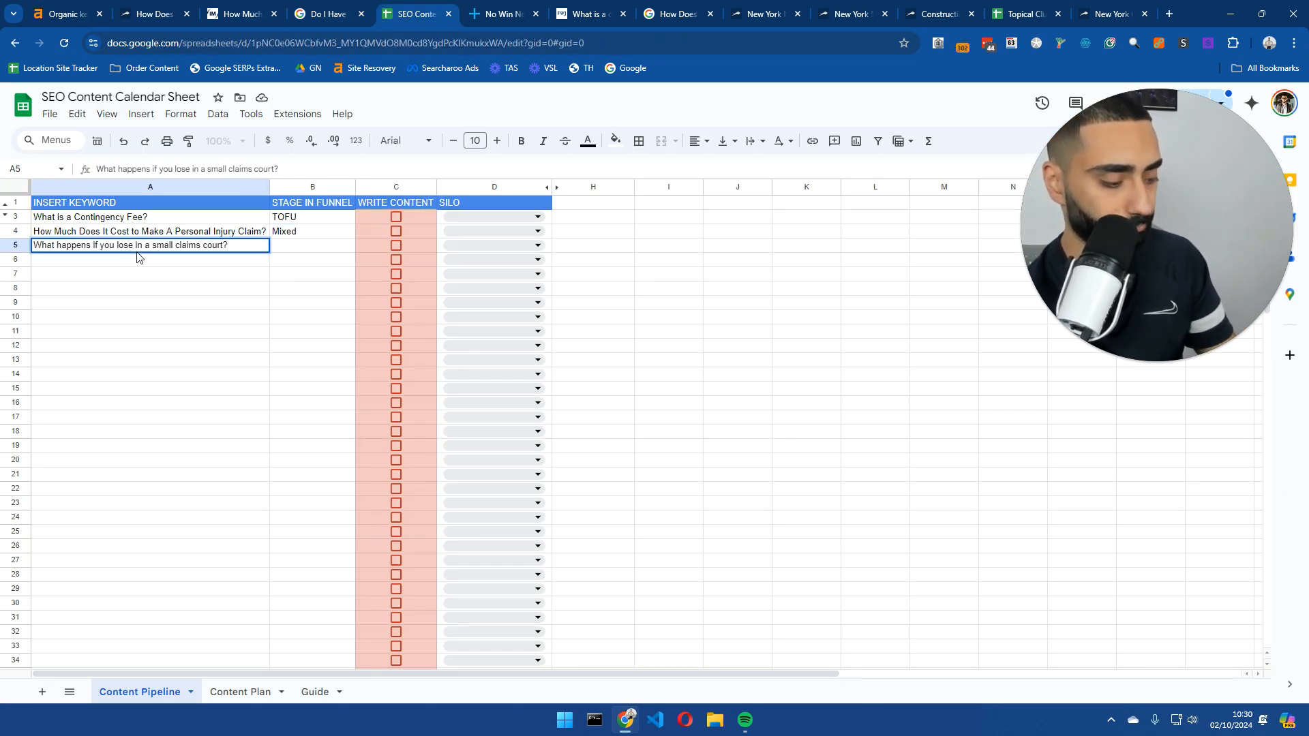
{"action": "key", "text": "Return"}
{"action": "left_click", "coordinate": [288, 250]}
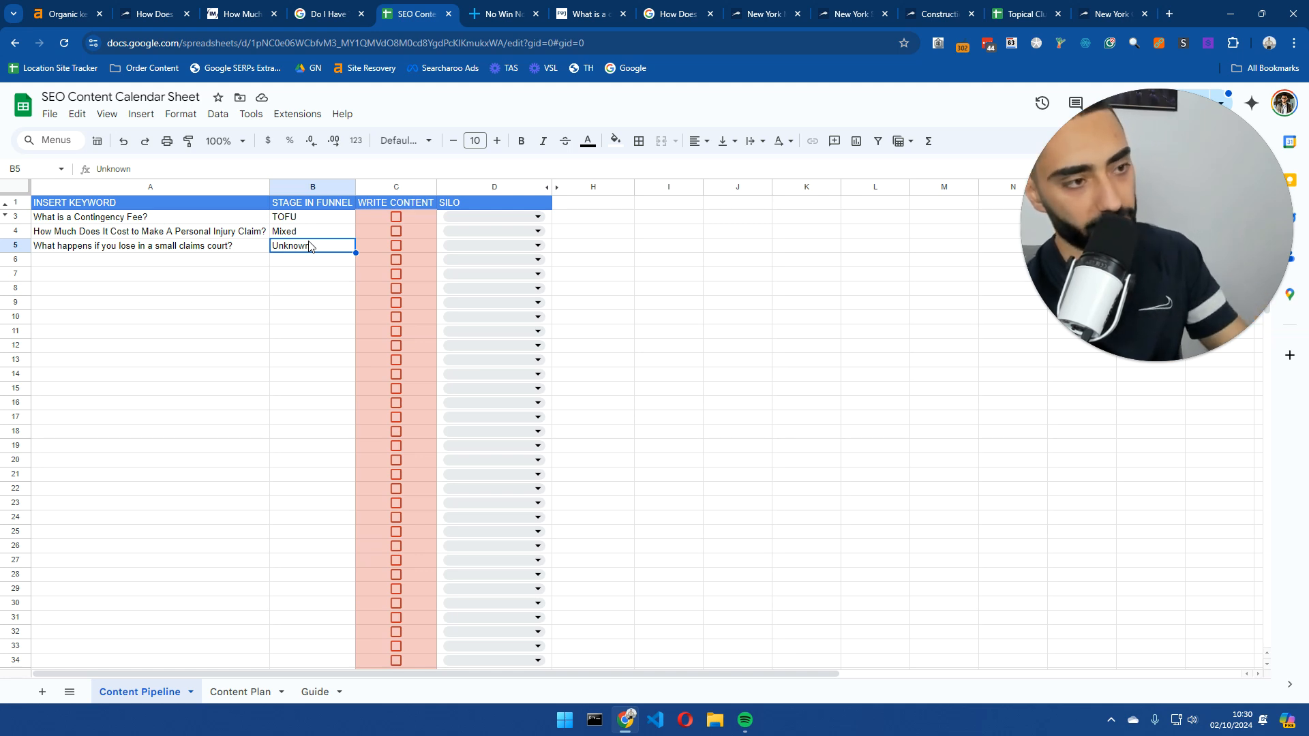
{"action": "left_click", "coordinate": [160, 248]}
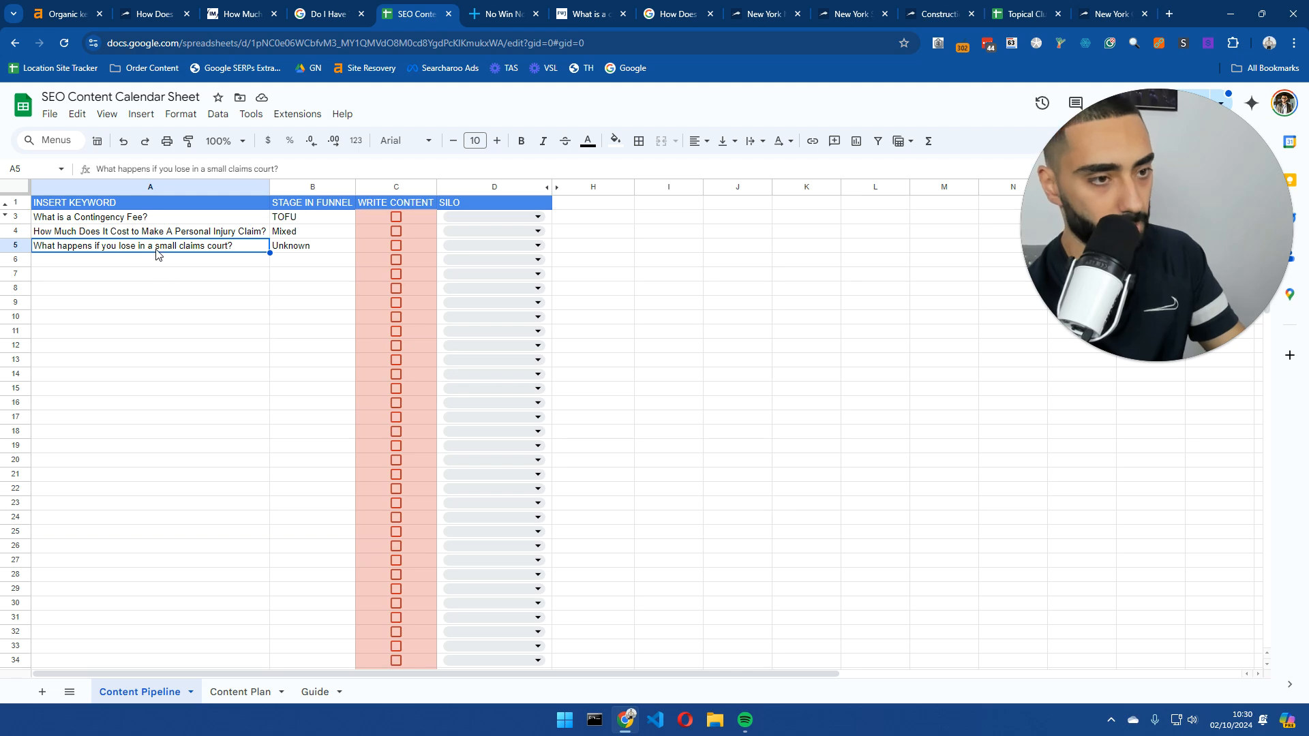
- Review more Google results for the unsuccessful case question, and the guide's sections on paying after unsuccessful and successful cases
{"action": "key", "text": "ctrl+shift+Tab"}
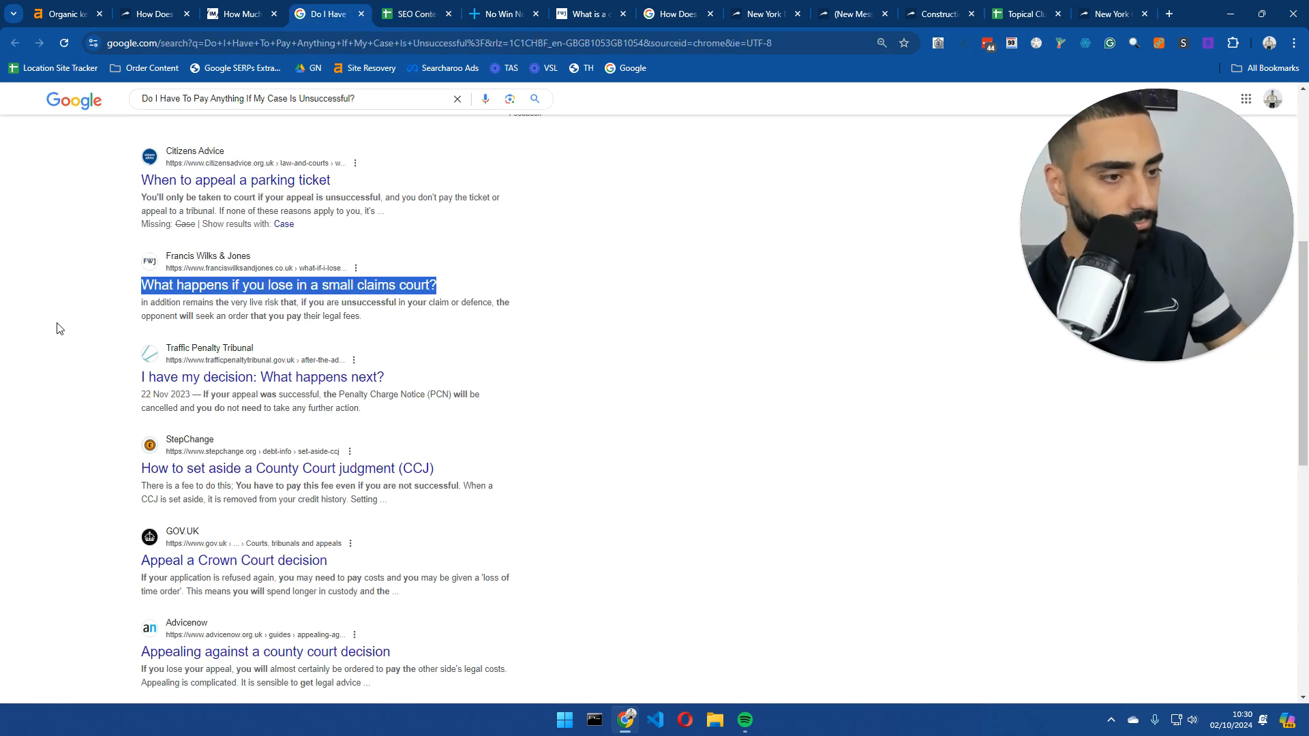
{"action": "scroll", "coordinate": [66, 329], "scroll_direction": "down", "scroll_amount": 2}
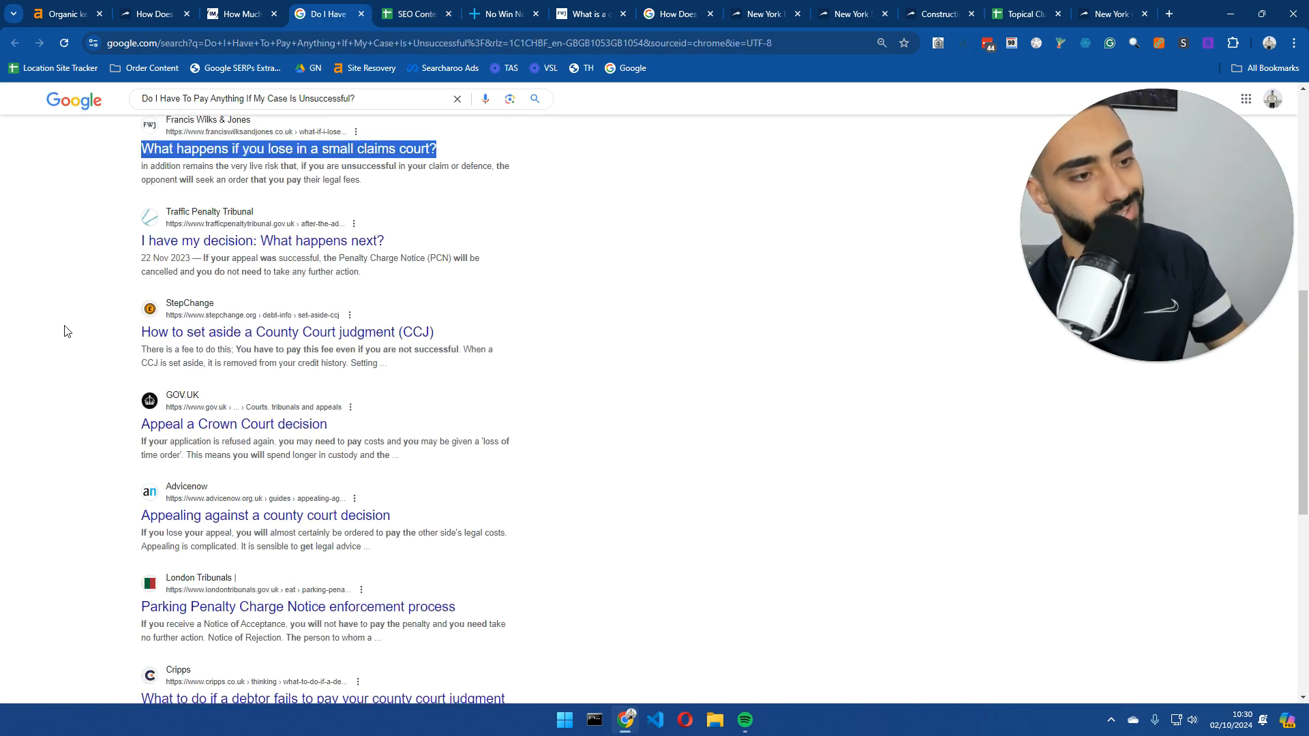
{"action": "key", "text": "ctrl+shift+Tab"}
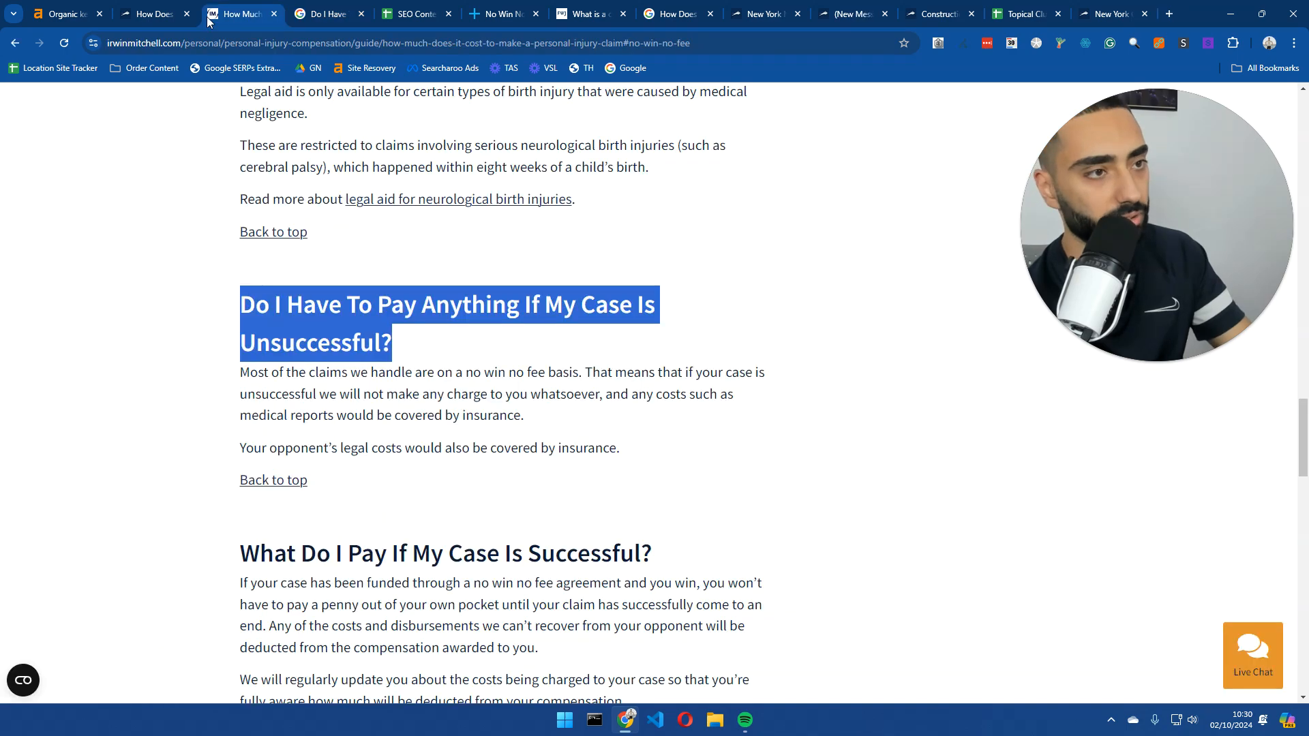
{"action": "left_click", "coordinate": [11, 43]}
{"action": "left_click", "coordinate": [39, 42]}
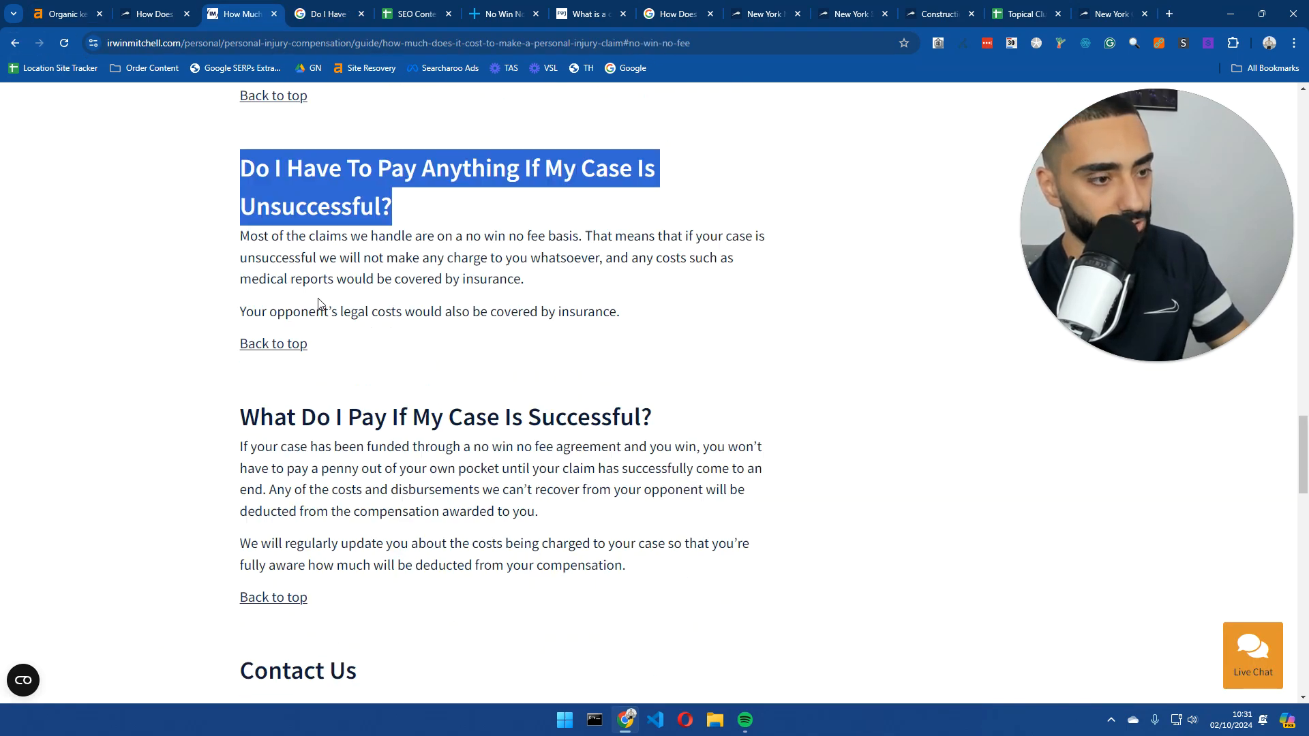
{"action": "scroll", "coordinate": [371, 330], "scroll_direction": "down", "scroll_amount": 1}
{"action": "scroll", "coordinate": [285, 311], "scroll_direction": "up", "scroll_amount": 5}
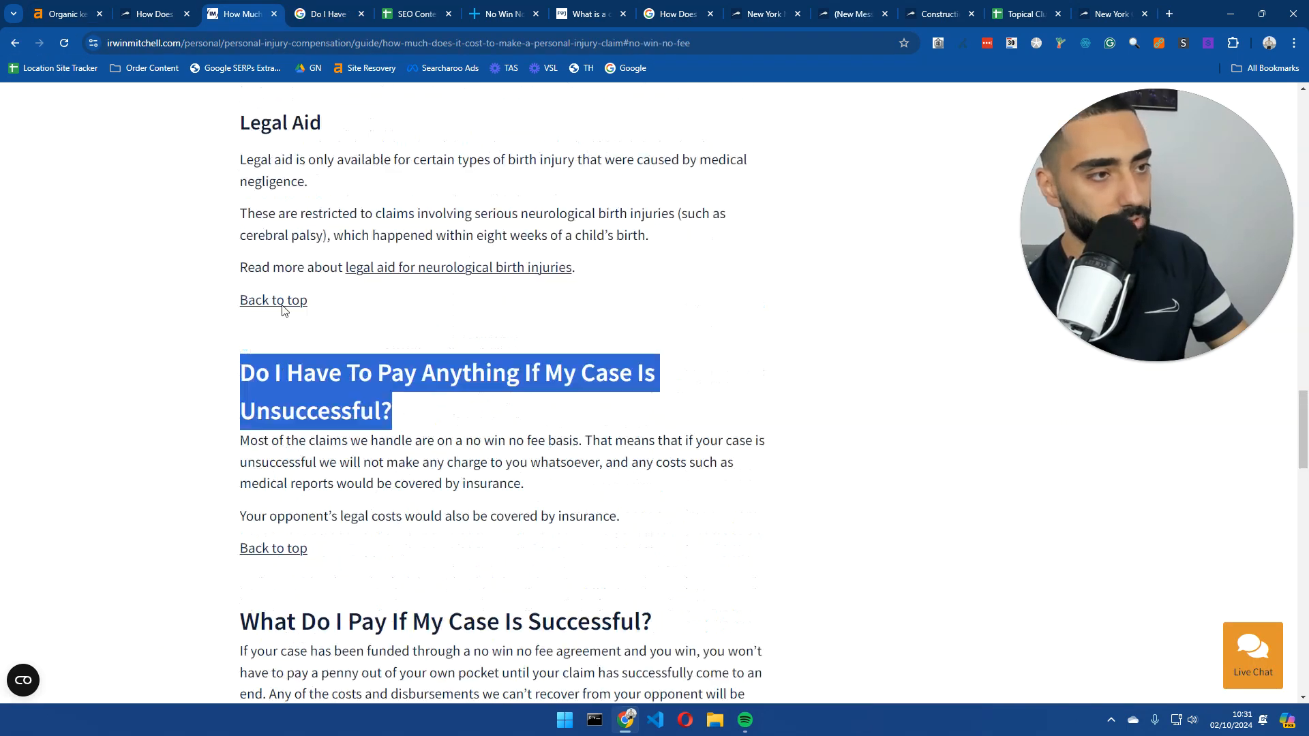
- Review the MSL blog post on how no win no fee works down to its consultation form
{"action": "key", "text": "ctrl+shift+Tab"}
{"action": "scroll", "coordinate": [308, 349], "scroll_direction": "down", "scroll_amount": 5}
{"action": "scroll", "coordinate": [308, 349], "scroll_direction": "down", "scroll_amount": 15}
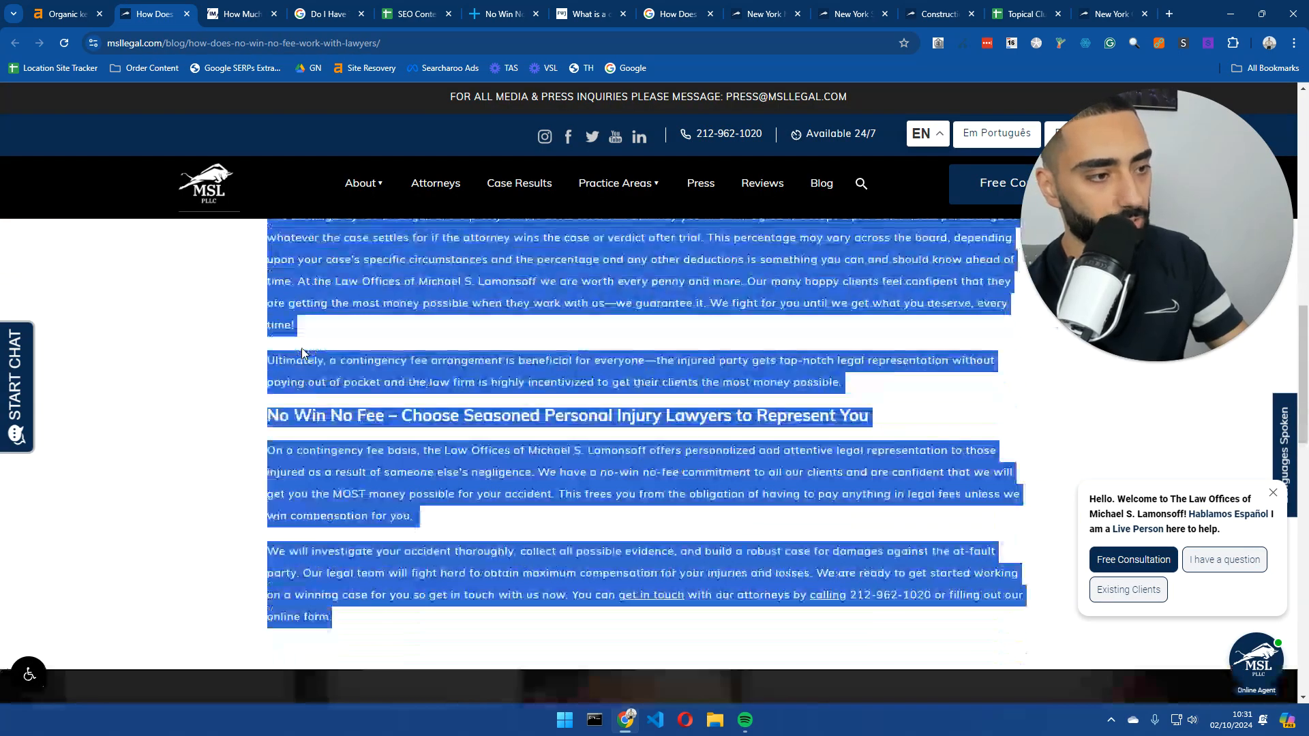
{"action": "scroll", "coordinate": [279, 367], "scroll_direction": "up", "scroll_amount": 5}
- Return to the Irwin Mitchell guide and examine its full structure from the title through the funding sections to the contact section
{"action": "key", "text": "ctrl+Tab"}
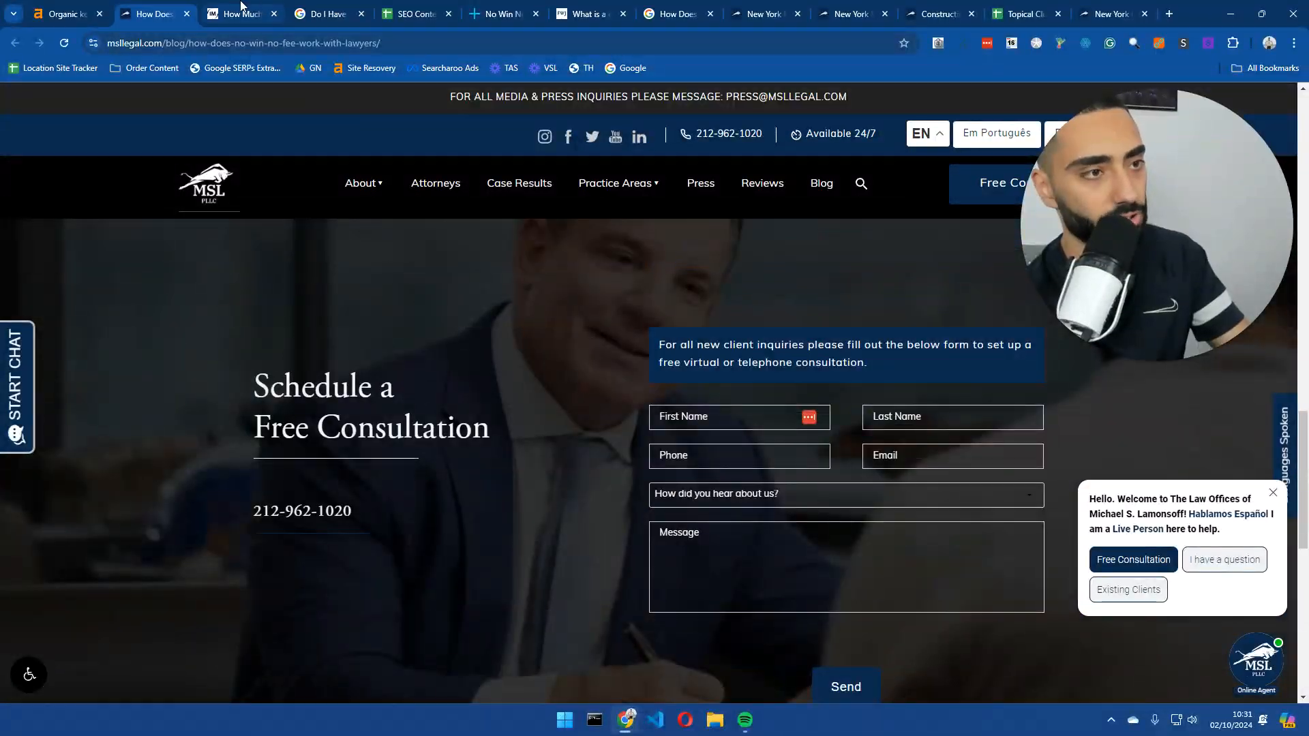
{"action": "scroll", "coordinate": [279, 368], "scroll_direction": "up", "scroll_amount": 15}
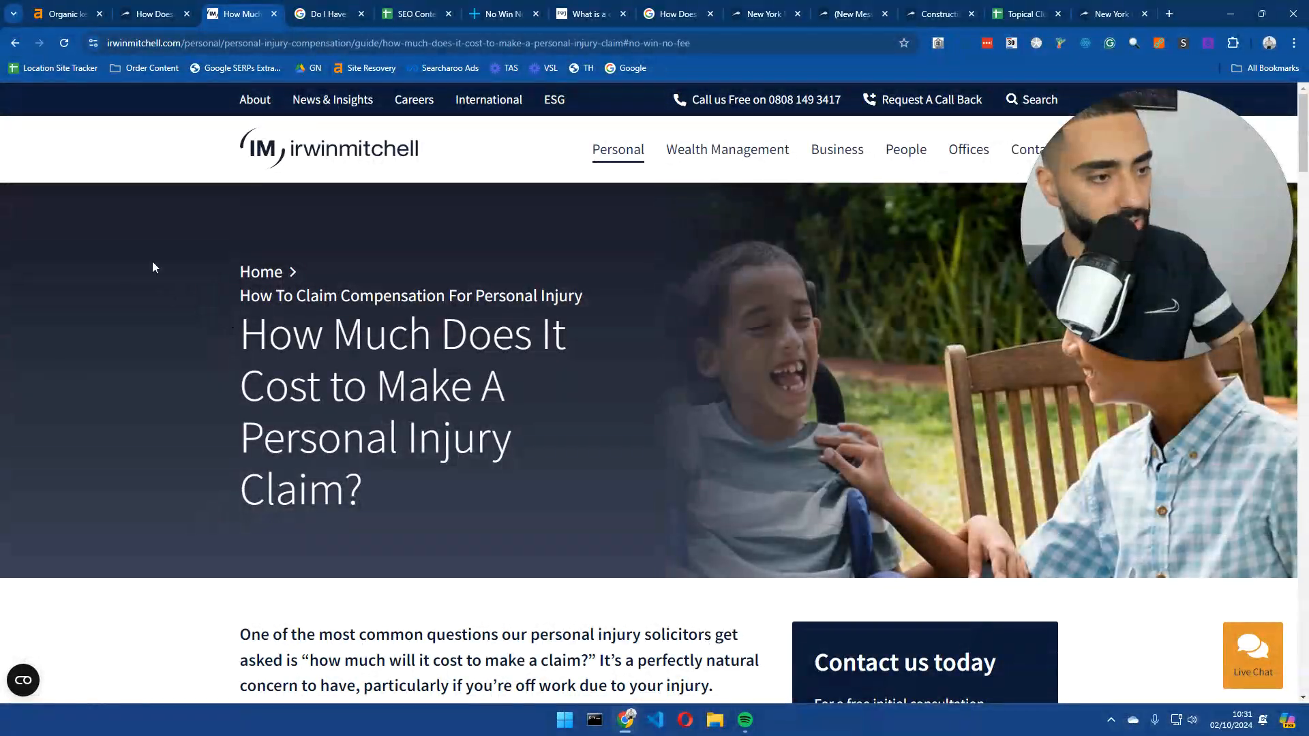
{"action": "scroll", "coordinate": [170, 287], "scroll_direction": "down", "scroll_amount": 10}
{"action": "scroll", "coordinate": [191, 300], "scroll_direction": "up", "scroll_amount": 10}
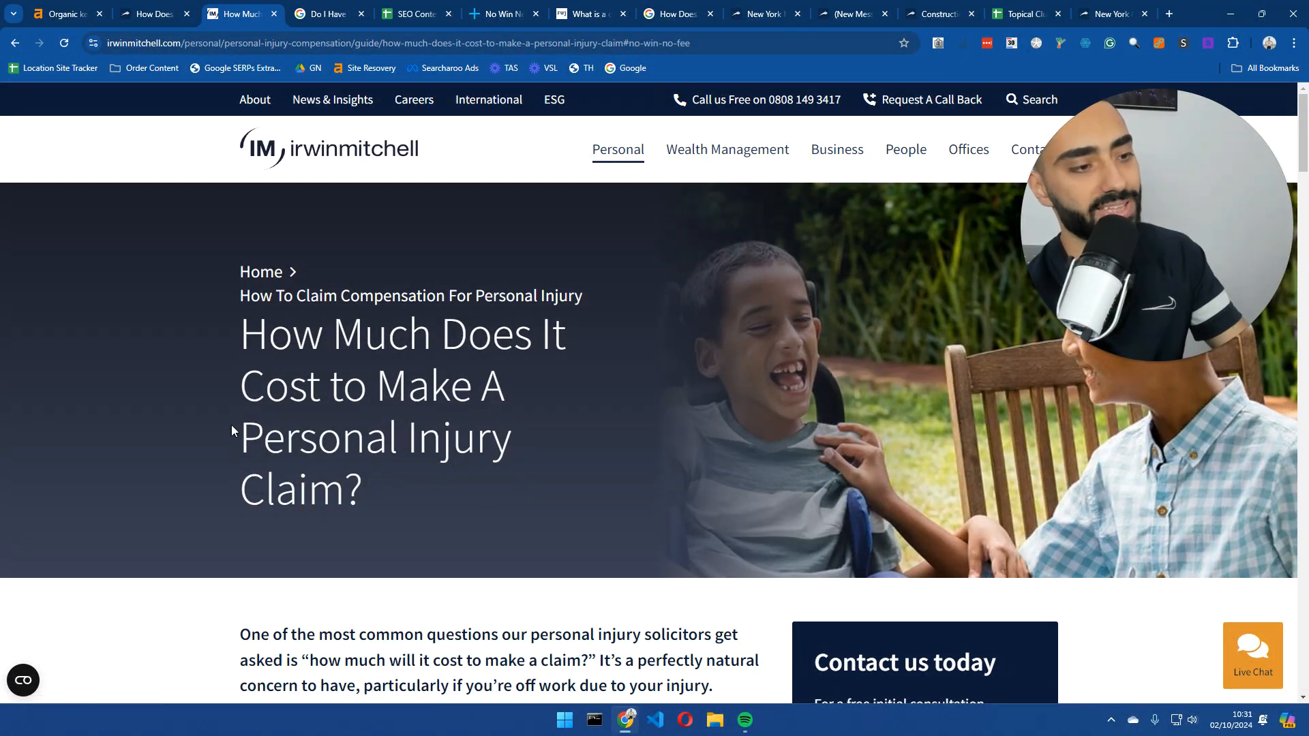
{"action": "scroll", "coordinate": [232, 428], "scroll_direction": "down", "scroll_amount": 20}
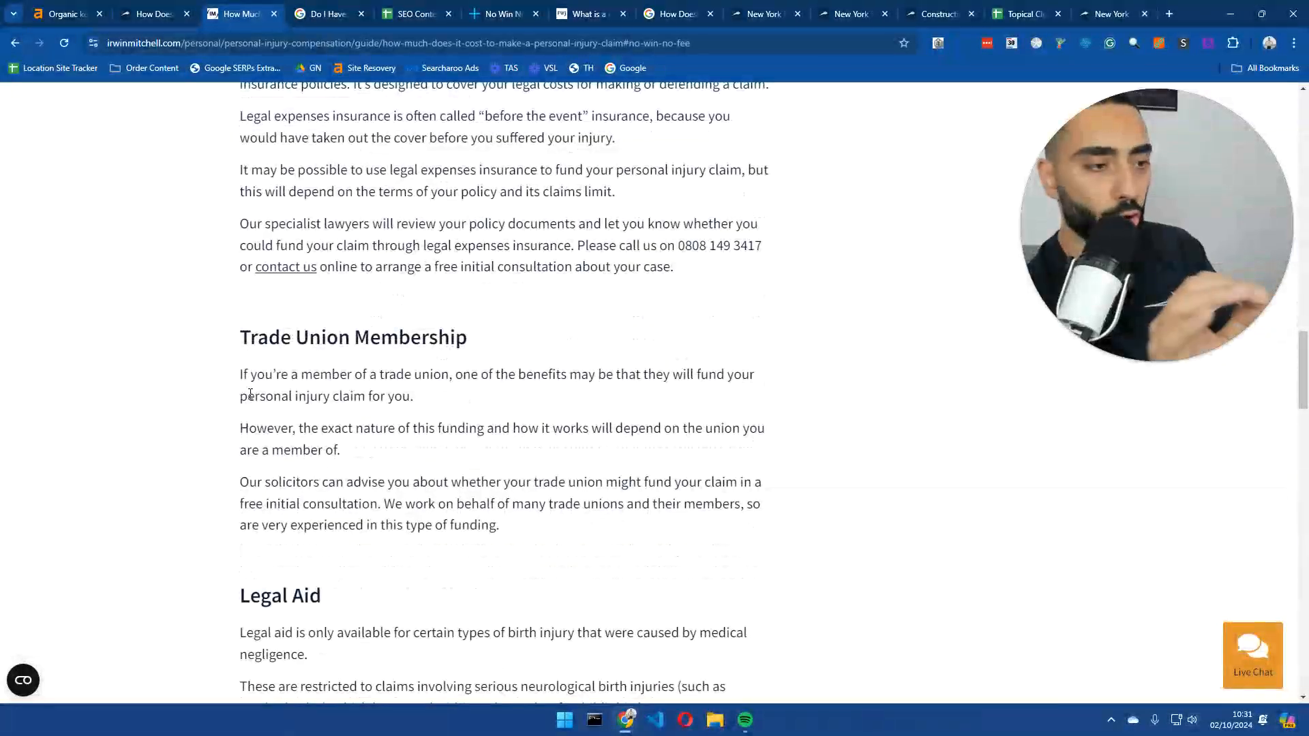
{"action": "scroll", "coordinate": [250, 394], "scroll_direction": "down", "scroll_amount": 15}
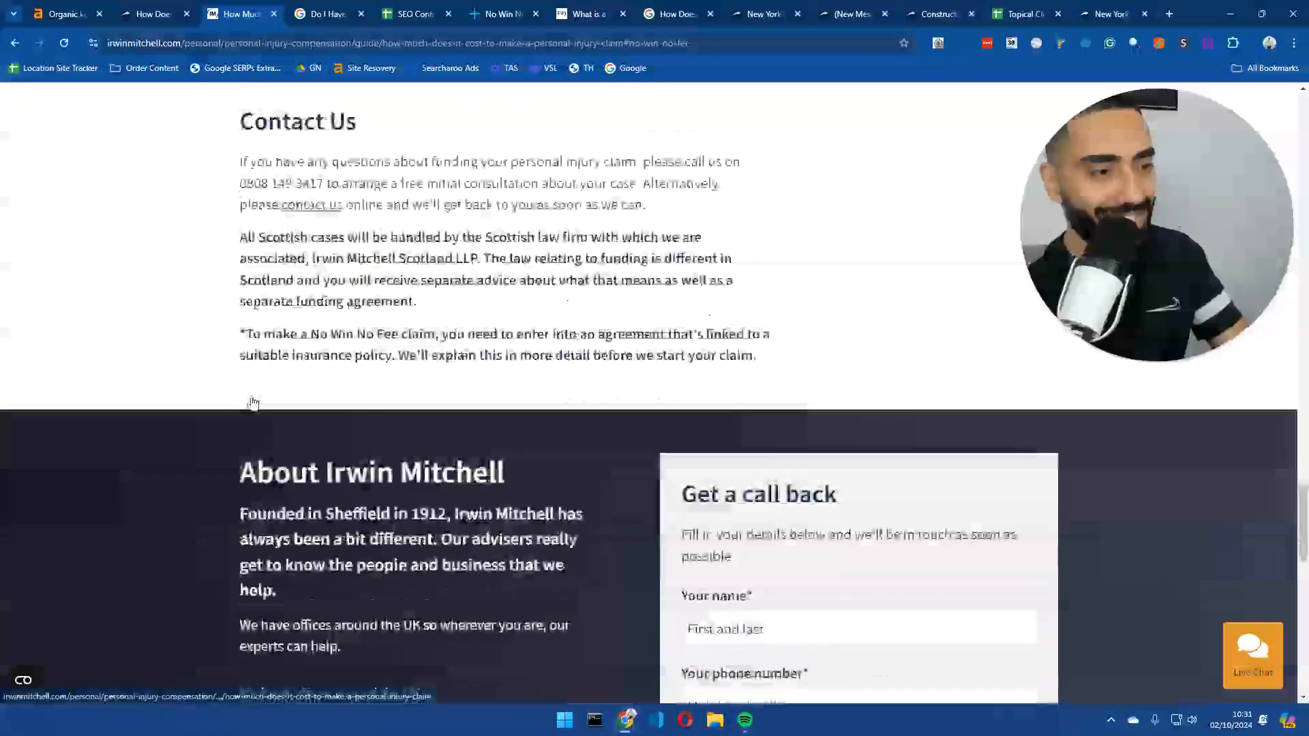
{"action": "scroll", "coordinate": [253, 403], "scroll_direction": "up", "scroll_amount": 9}
{"action": "scroll", "coordinate": [333, 439], "scroll_direction": "down", "scroll_amount": 3}
- Search Google for the guide heading "What Do I Pay If My Case Is Successful?"
{"action": "double_click", "coordinate": [332, 290]}
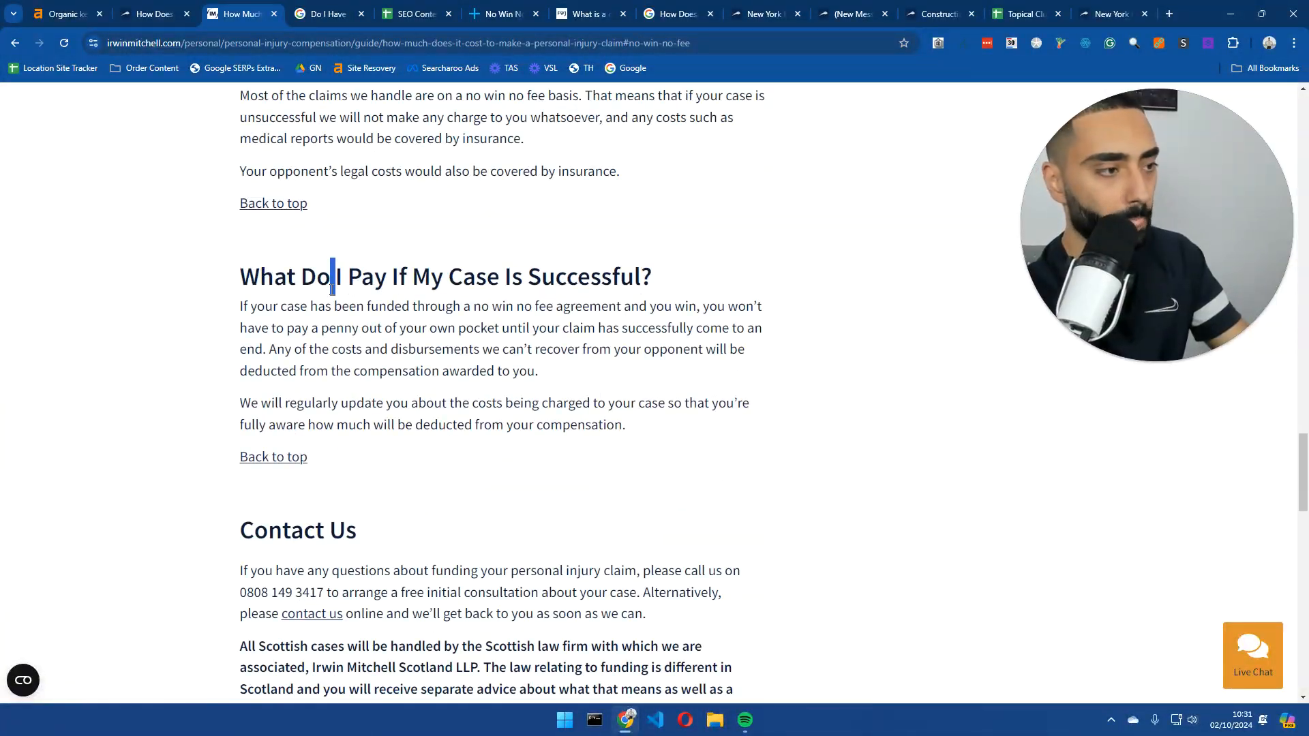
{"action": "triple_click", "coordinate": [332, 290]}
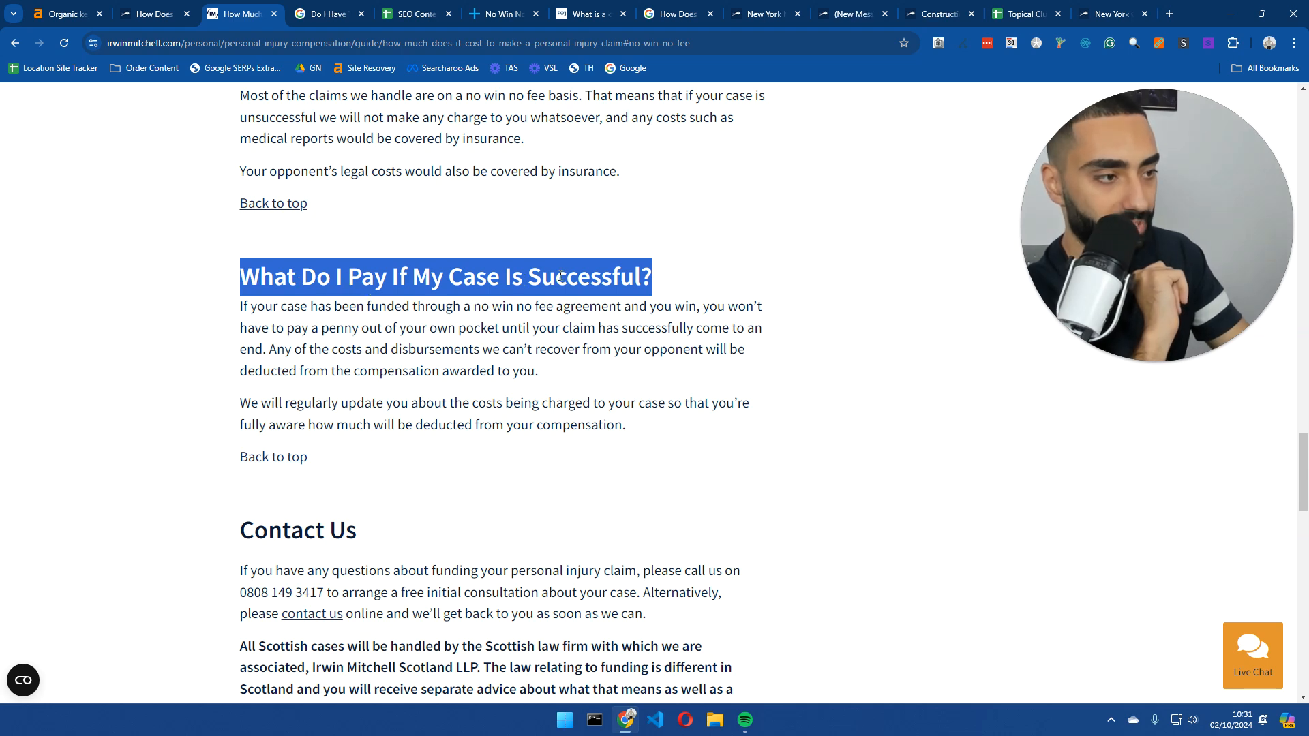
{"action": "scroll", "coordinate": [453, 271], "scroll_direction": "up", "scroll_amount": 2}
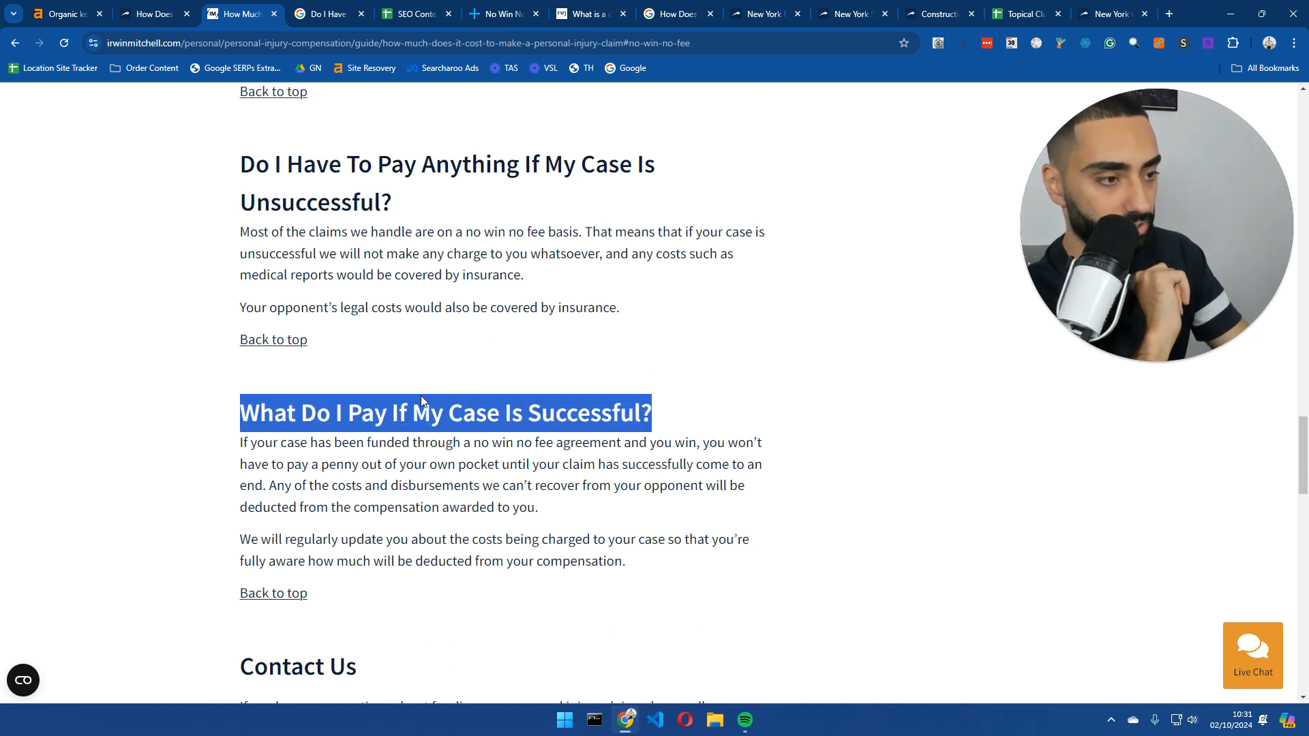
{"action": "right_click", "coordinate": [403, 407]}
{"action": "left_click", "coordinate": [468, 462]}
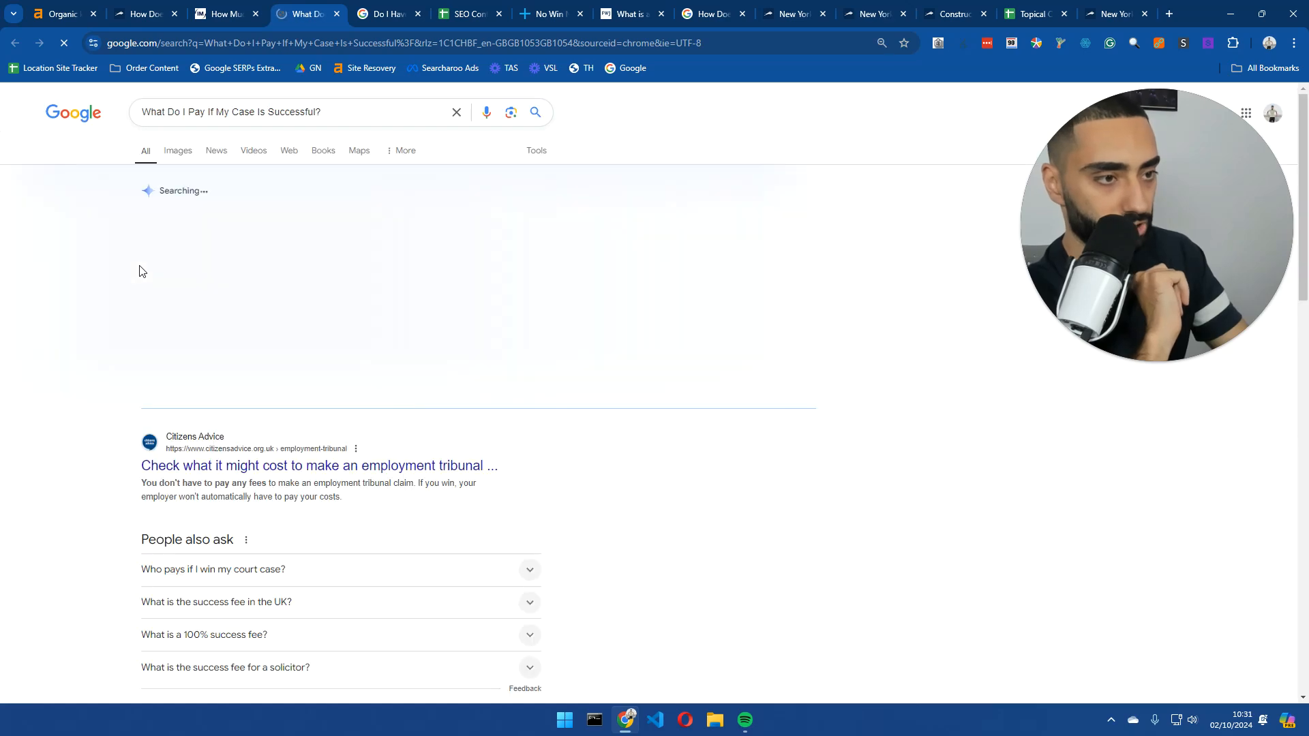
- Copy the result title "What Is A Success Fee In Personal Injury Cases?" and add it as the next keyword in the SEO content calendar
{"action": "scroll", "coordinate": [112, 368], "scroll_direction": "down", "scroll_amount": 5}
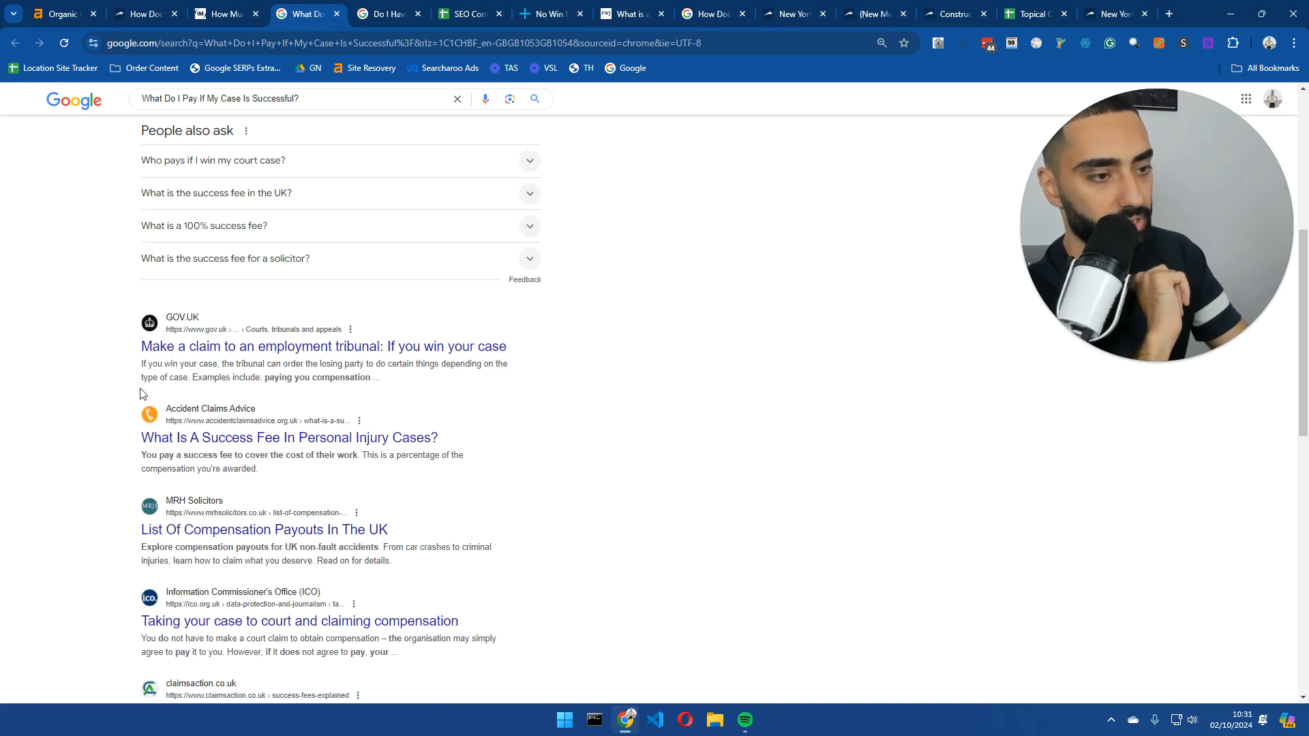
{"action": "scroll", "coordinate": [121, 437], "scroll_direction": "down", "scroll_amount": 1}
{"action": "scroll", "coordinate": [120, 437], "scroll_direction": "down", "scroll_amount": 1}
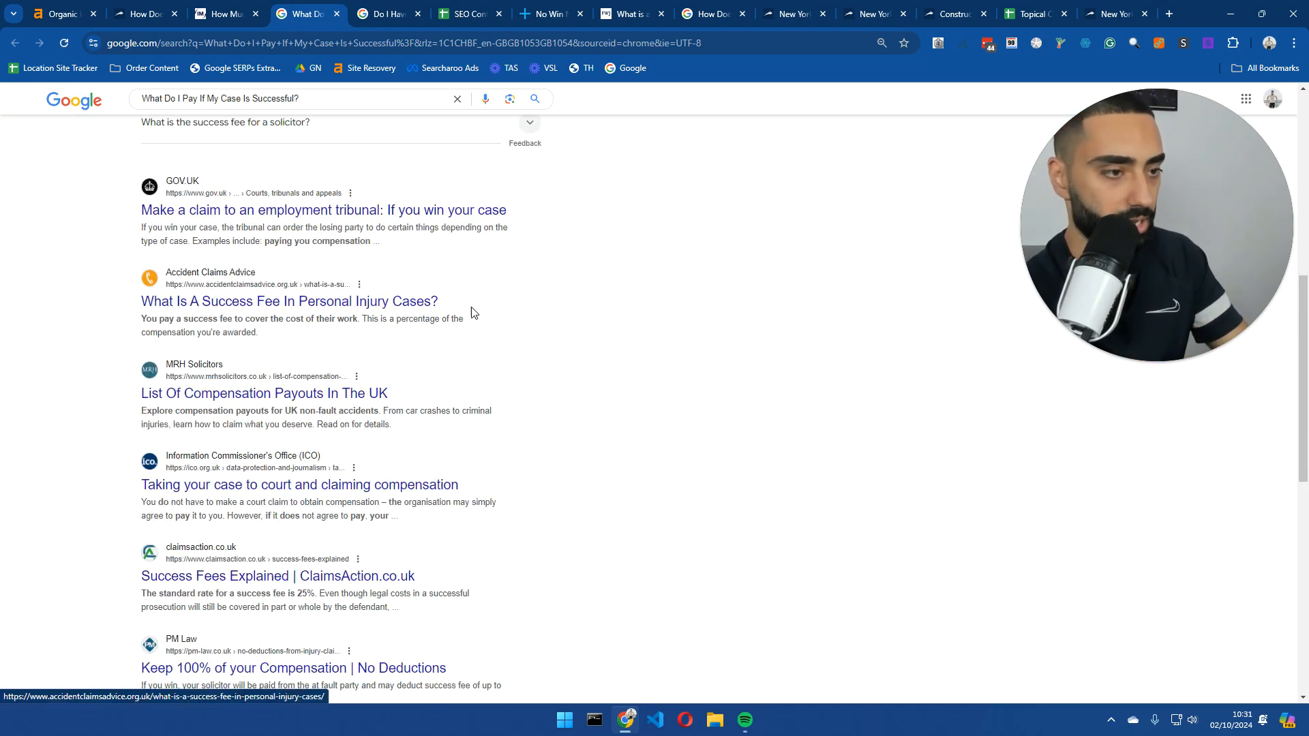
{"action": "left_click_drag", "start_coordinate": [442, 301], "coordinate": [141, 303]}
{"action": "key", "text": "ctrl+c"}
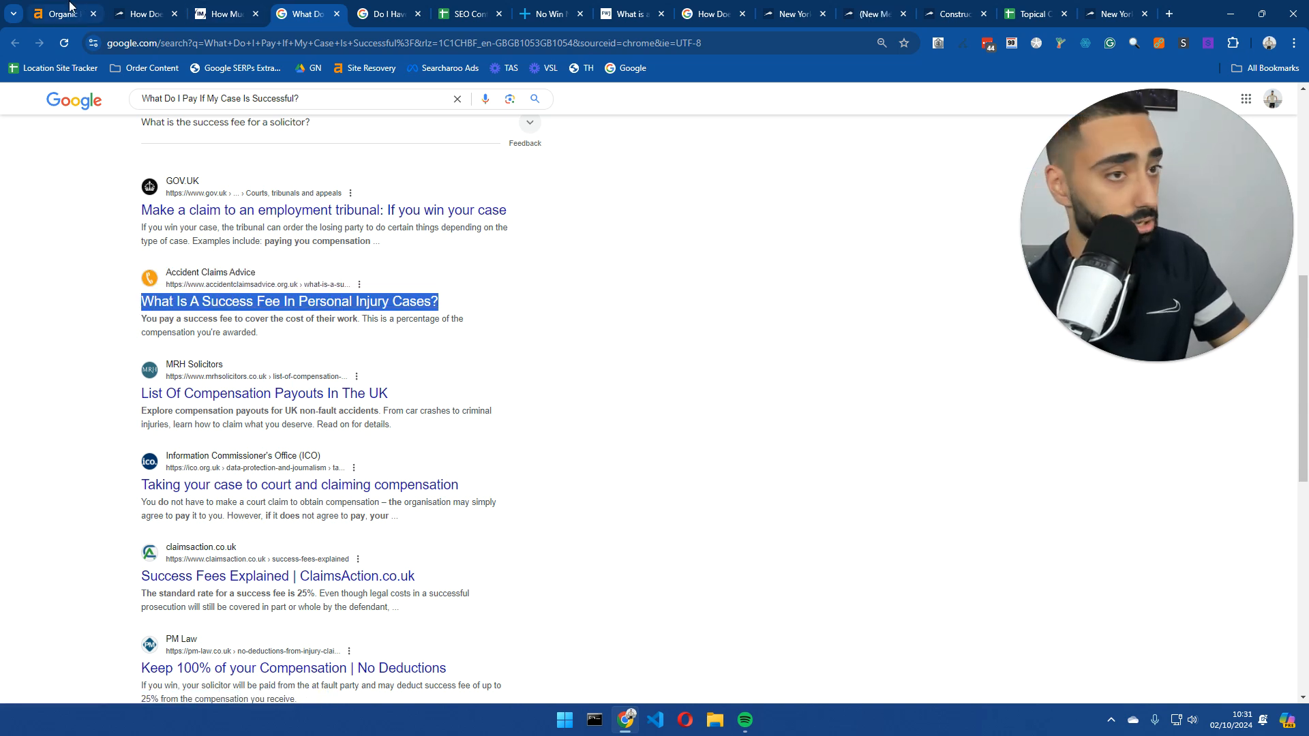
{"action": "left_click", "coordinate": [465, 16]}
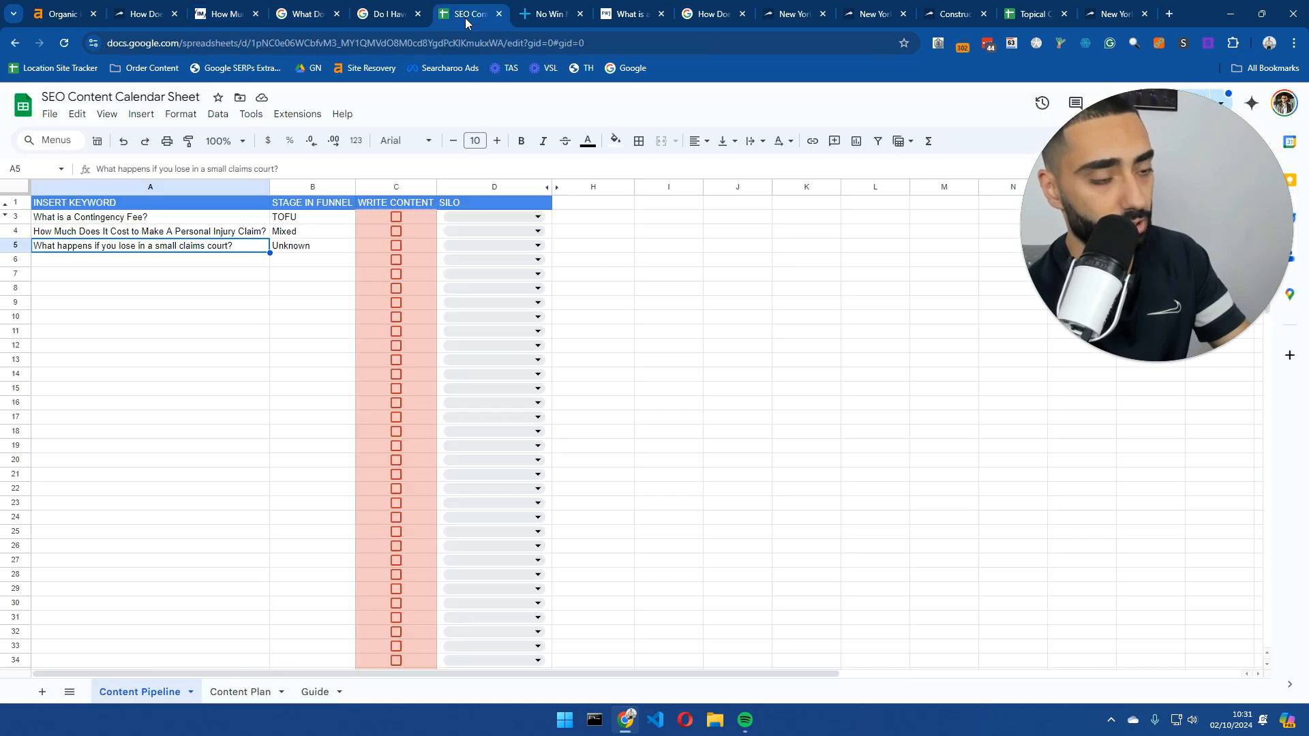
{"action": "left_click", "coordinate": [87, 261]}
{"action": "key", "text": "ctrl+v"}
{"action": "left_click", "coordinate": [232, 278]}
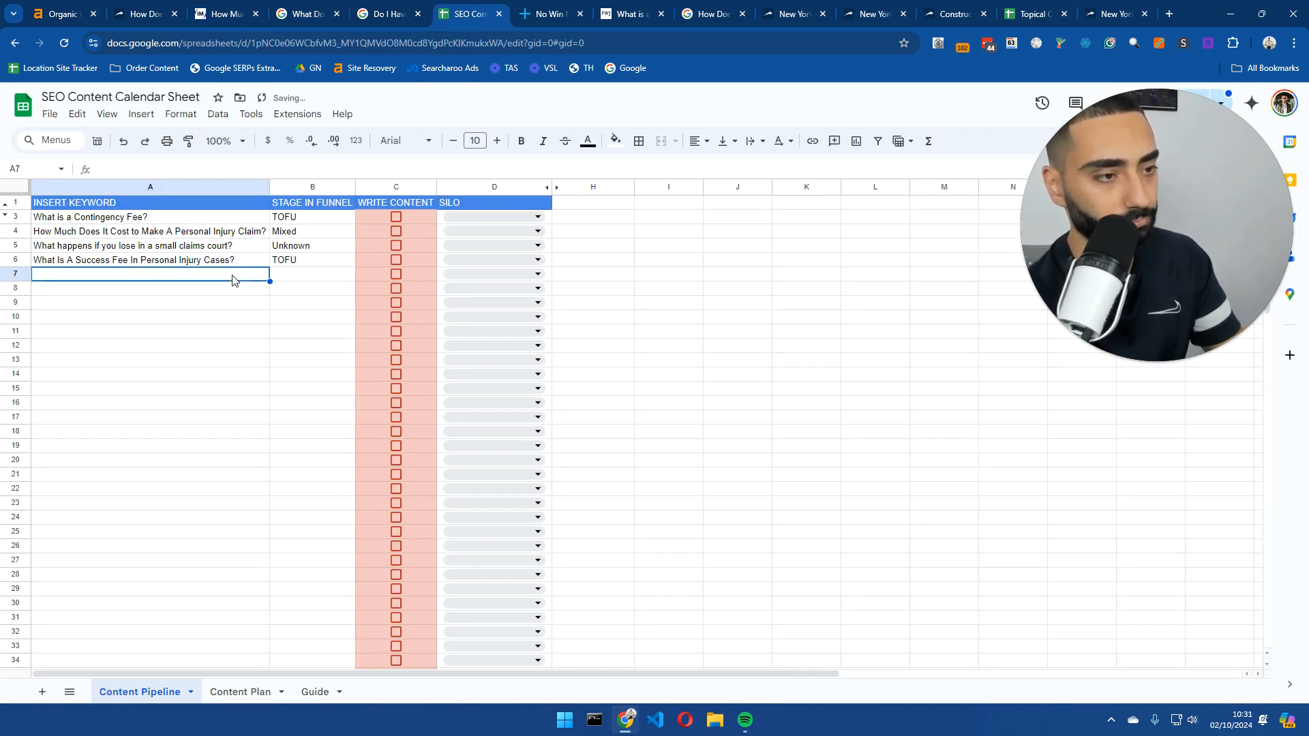
{"action": "left_click", "coordinate": [308, 262]}
- Review the Irwin Mitchell guide's sections on legal aid, paying after unsuccessful and successful cases, and contact details
{"action": "left_click", "coordinate": [368, 14]}
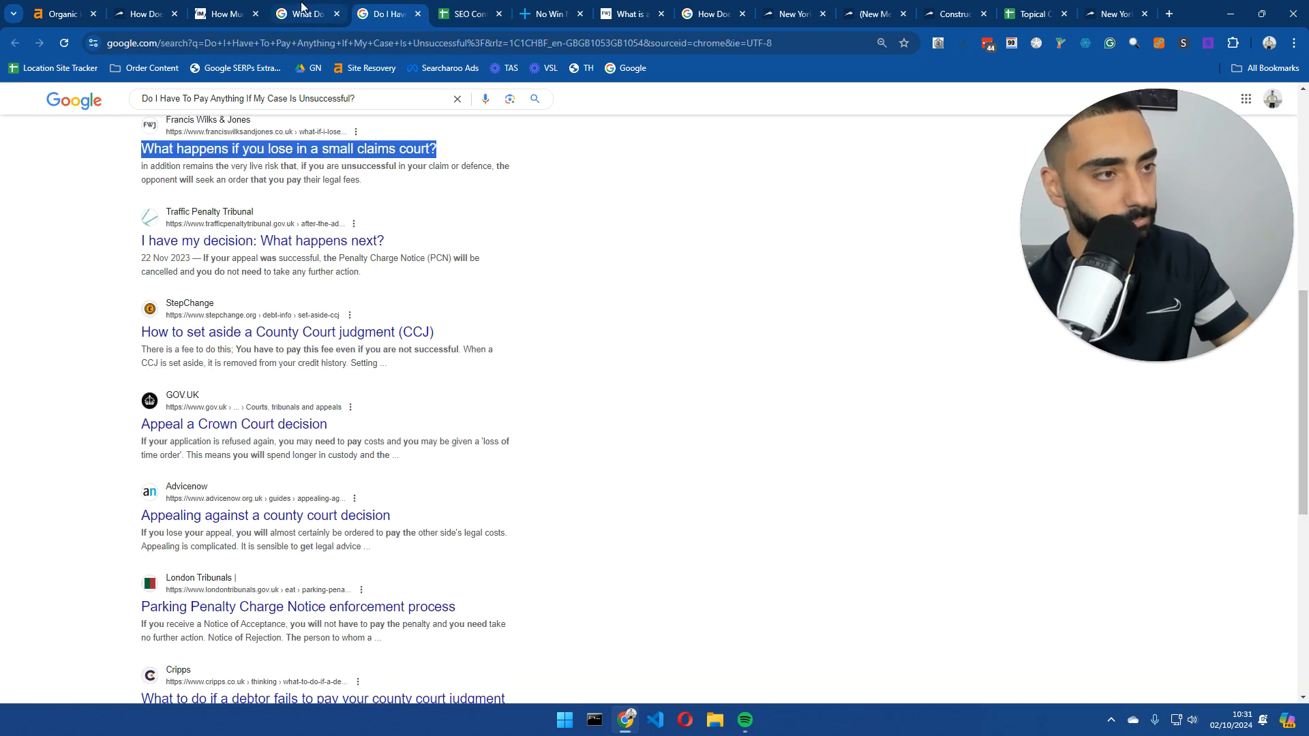
{"action": "left_click", "coordinate": [307, 14]}
{"action": "left_click", "coordinate": [224, 14]}
{"action": "scroll", "coordinate": [338, 225], "scroll_direction": "up", "scroll_amount": 2}
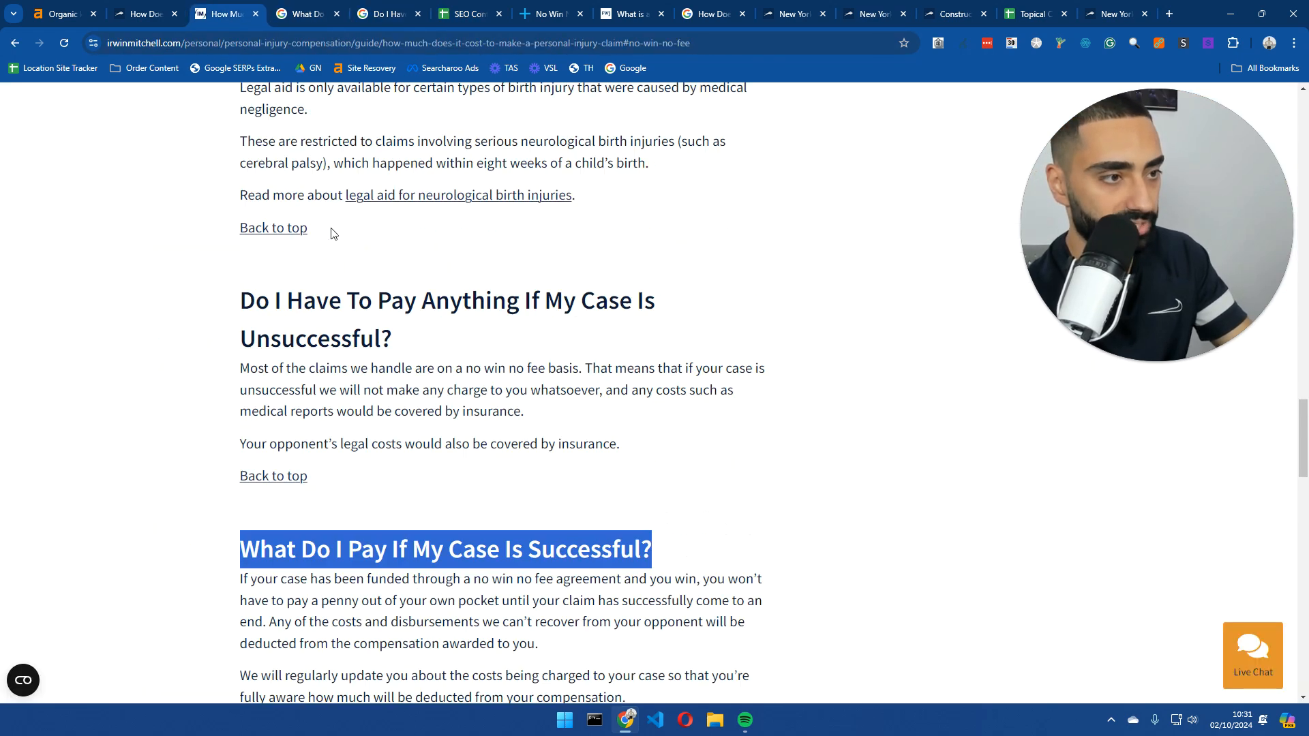
{"action": "double_click", "coordinate": [334, 320]}
{"action": "left_click", "coordinate": [333, 319]}
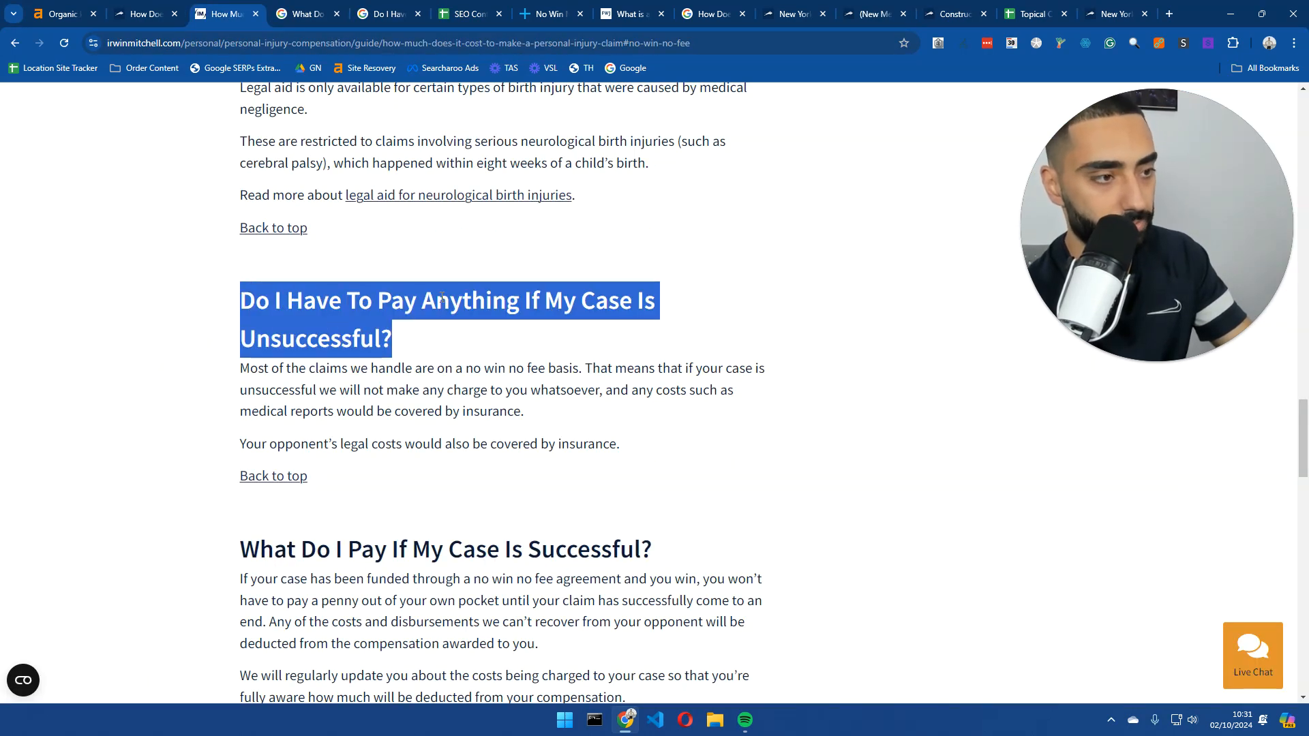
{"action": "scroll", "coordinate": [365, 309], "scroll_direction": "up", "scroll_amount": 4}
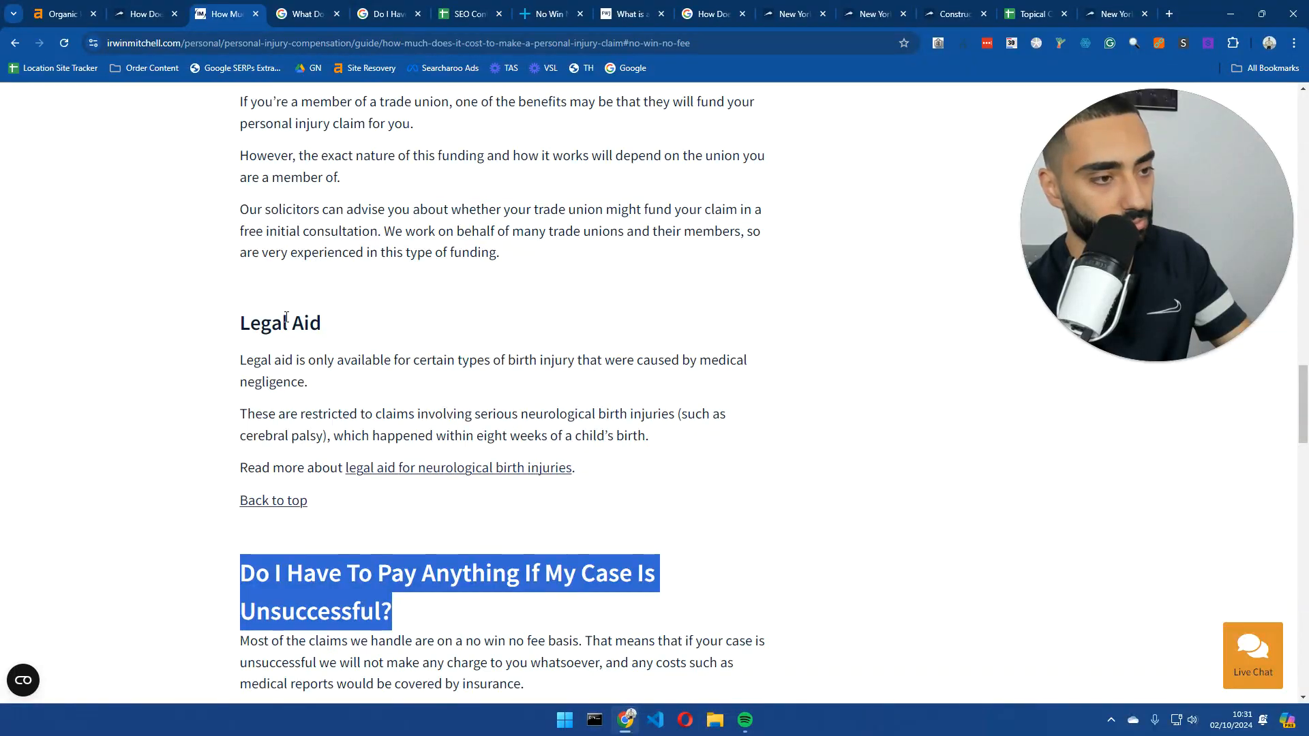
{"action": "scroll", "coordinate": [364, 340], "scroll_direction": "up", "scroll_amount": 3}
{"action": "scroll", "coordinate": [361, 369], "scroll_direction": "down", "scroll_amount": 3}
{"action": "scroll", "coordinate": [361, 368], "scroll_direction": "down", "scroll_amount": 8}
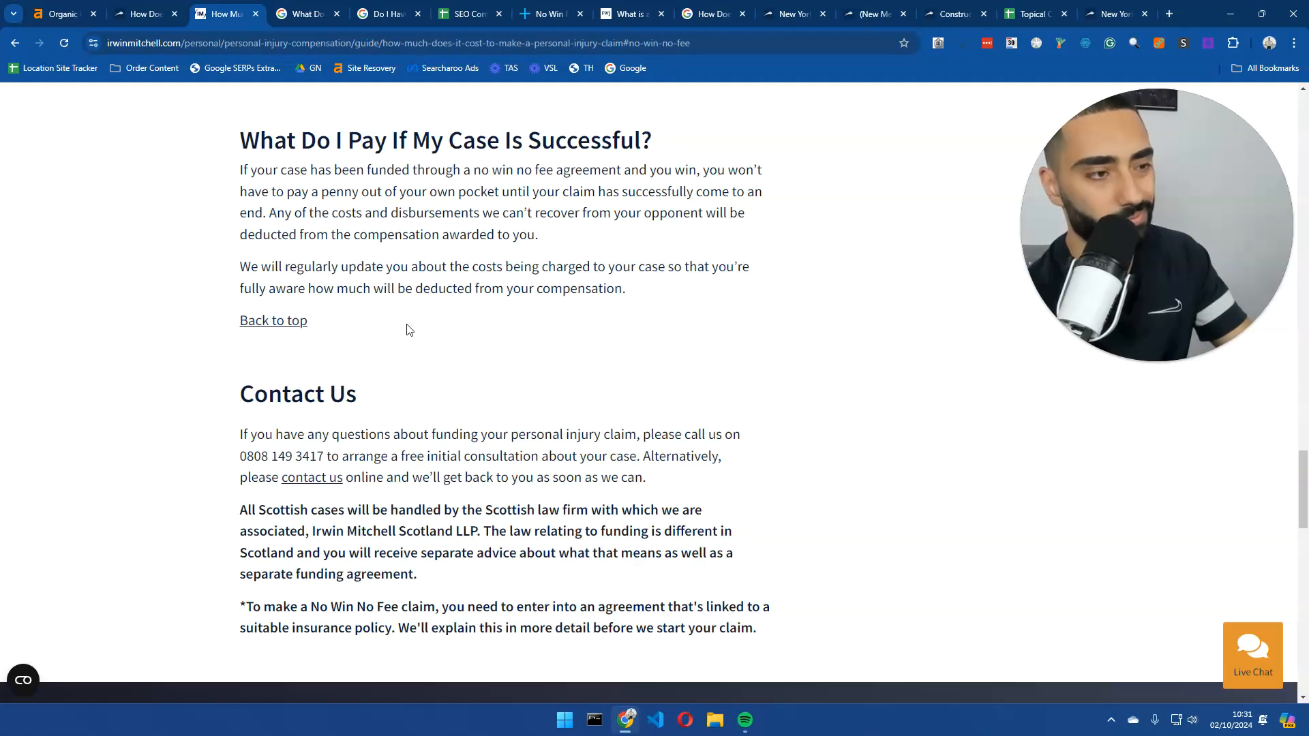
{"action": "scroll", "coordinate": [406, 327], "scroll_direction": "up", "scroll_amount": 5}
{"action": "scroll", "coordinate": [458, 409], "scroll_direction": "down", "scroll_amount": 4}
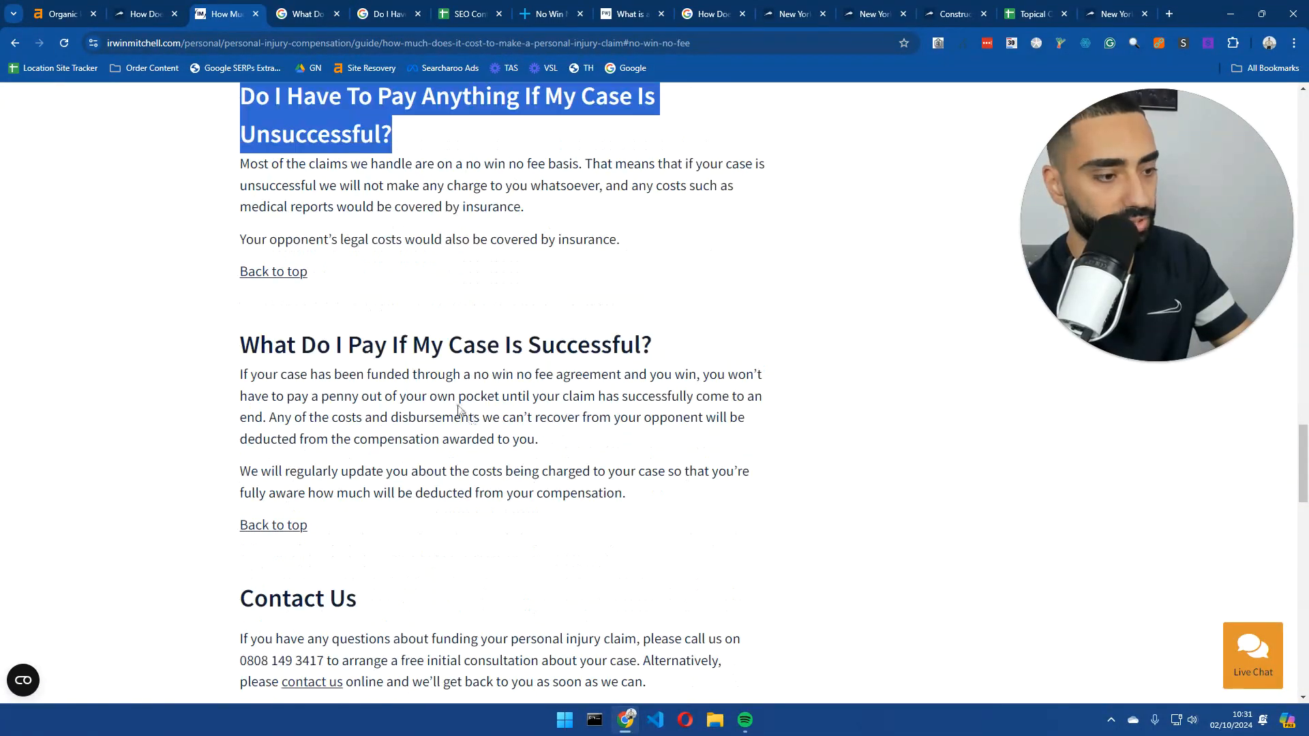
- Search Google again for the guide heading "What Do I Pay If My Case Is Successful?" and close the duplicate results
{"action": "triple_click", "coordinate": [343, 345]}
{"action": "right_click", "coordinate": [364, 344]}
{"action": "left_click", "coordinate": [423, 393]}
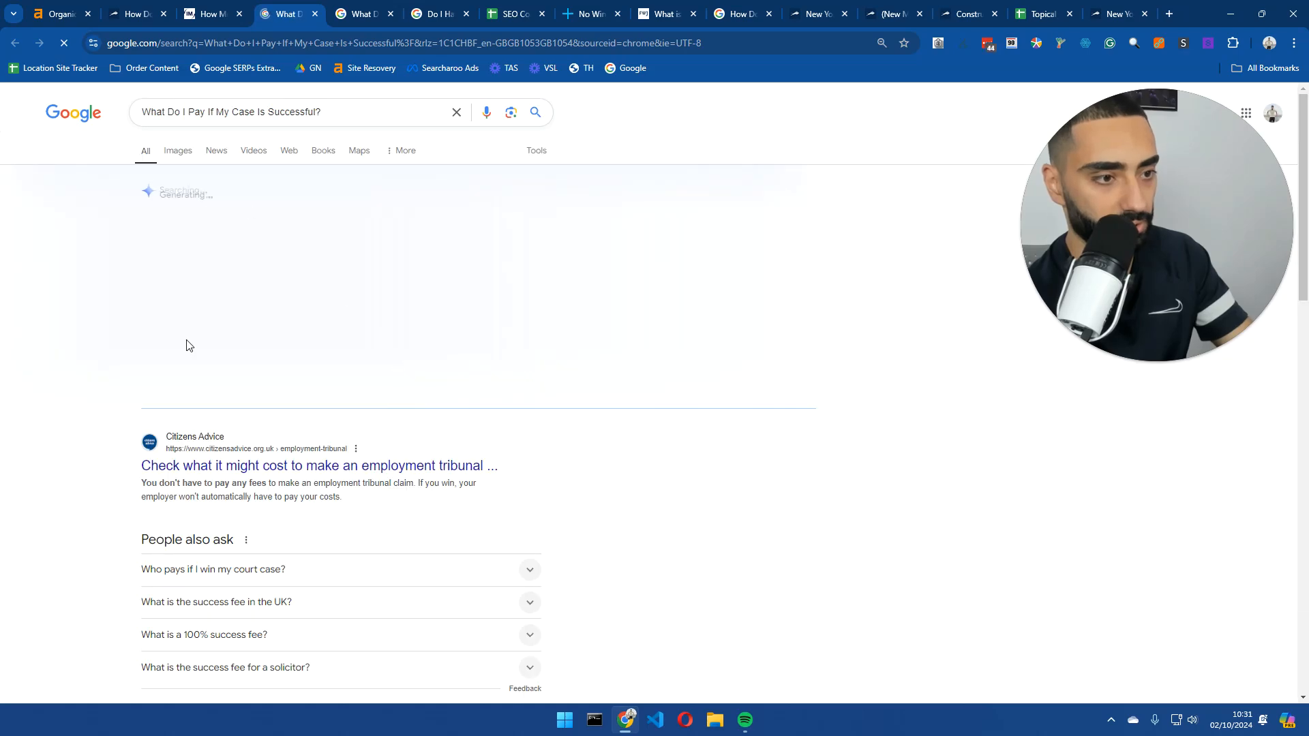
{"action": "scroll", "coordinate": [186, 345], "scroll_direction": "down", "scroll_amount": 5}
{"action": "left_click", "coordinate": [314, 14]}
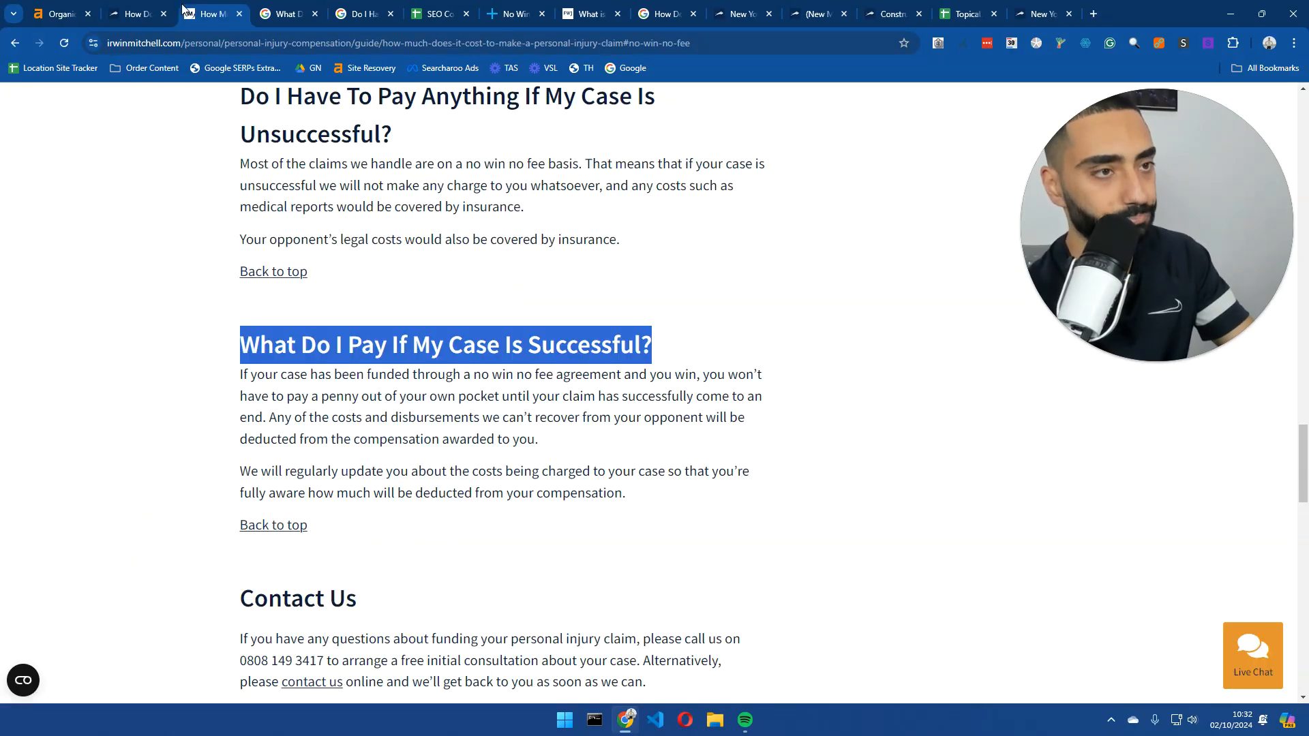
- Go to Google in place of the Irwin Mitchell guide and search for "no win no fee solicitors"
{"action": "left_click", "coordinate": [276, 38]}
{"action": "type", "text": "google"}
{"action": "key", "text": "Return"}
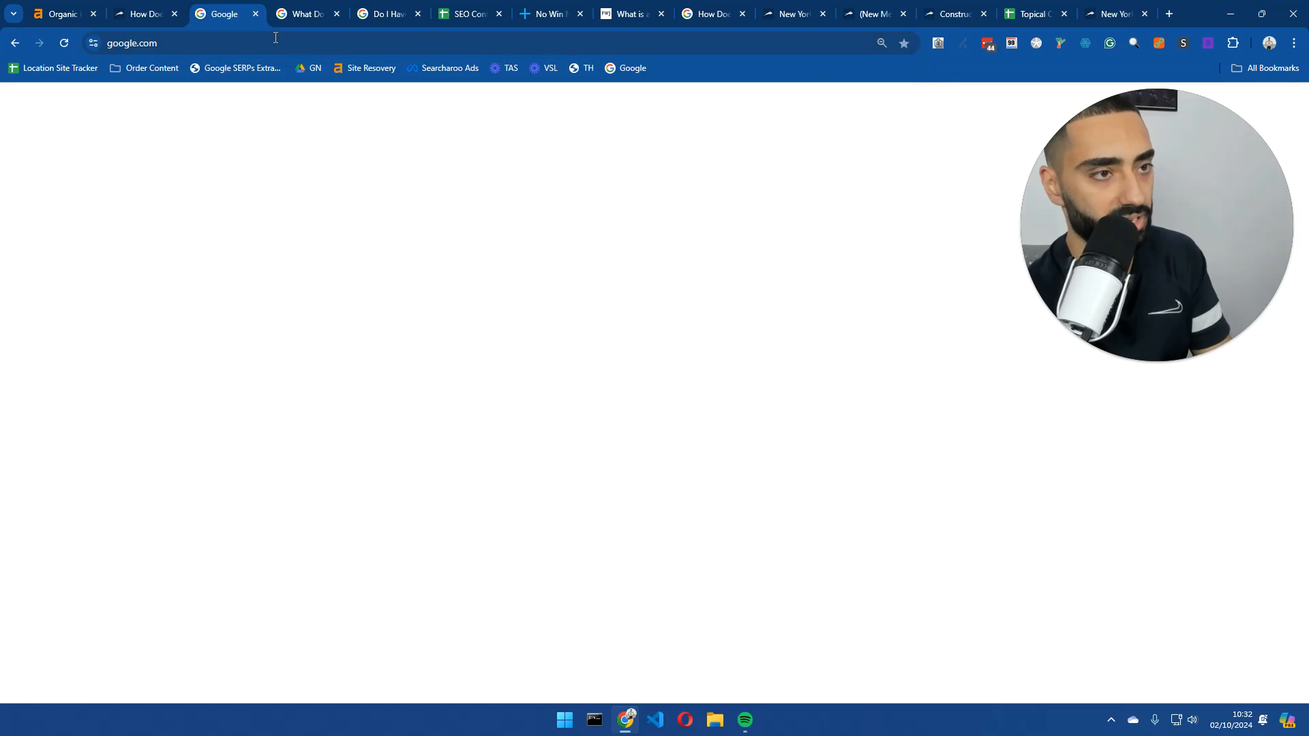
{"action": "type", "text": "no win no f"}
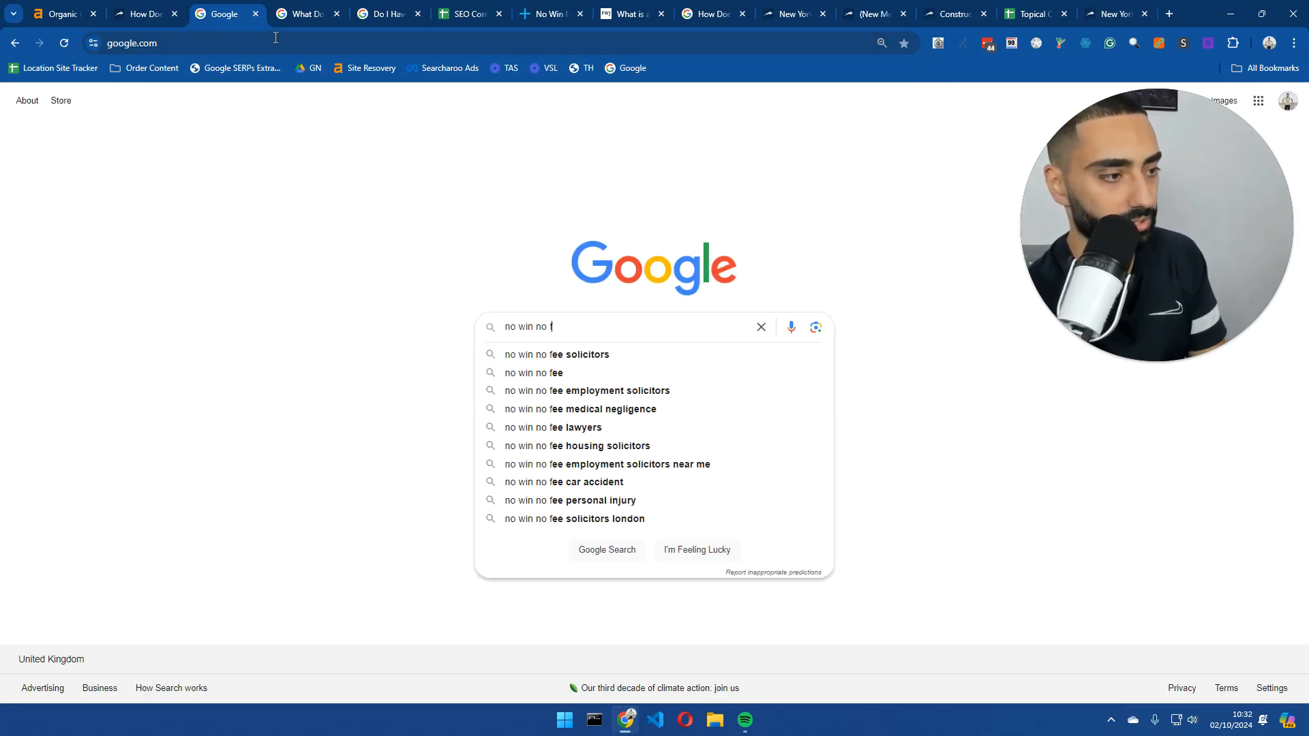
{"action": "key", "text": "Down"}
{"action": "key", "text": "Return"}
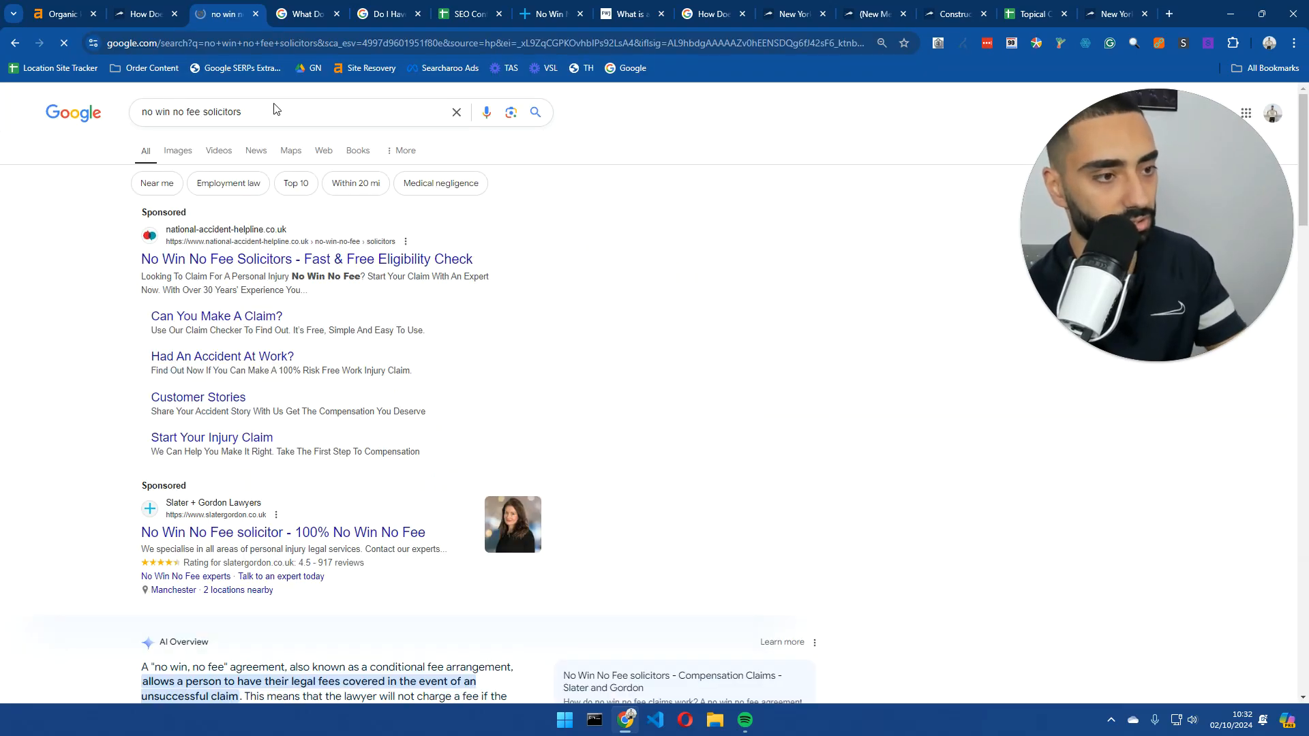
- Look through the results and open Slater and Gordon's "No Win No Fee solicitors - Compensation Claims" page
{"action": "scroll", "coordinate": [96, 351], "scroll_direction": "down", "scroll_amount": 6}
{"action": "scroll", "coordinate": [130, 370], "scroll_direction": "down", "scroll_amount": 7}
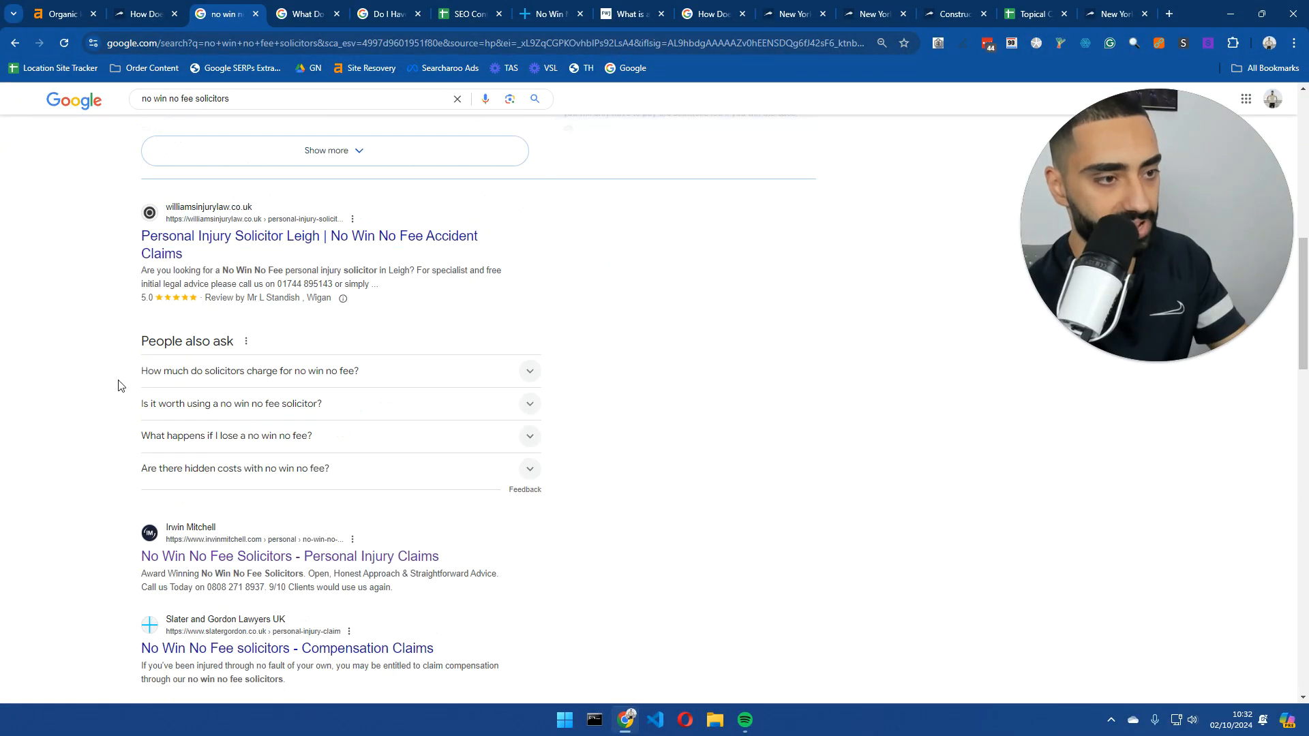
{"action": "scroll", "coordinate": [124, 345], "scroll_direction": "down", "scroll_amount": 1}
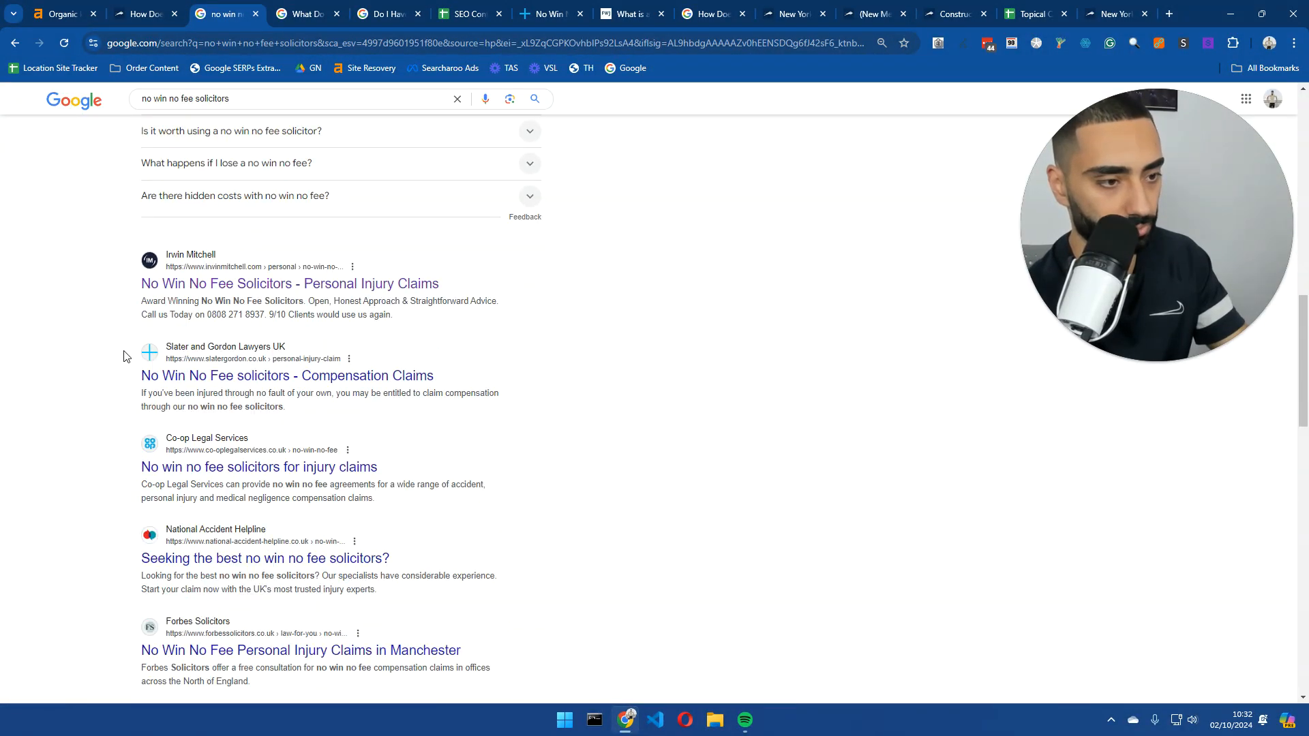
{"action": "left_click", "coordinate": [205, 379]}
- Run a Google site: search on the page address slatergordon.co.uk/personal-injury-claim/no-win-no-fee-claims/
{"action": "left_click", "coordinate": [156, 42]}
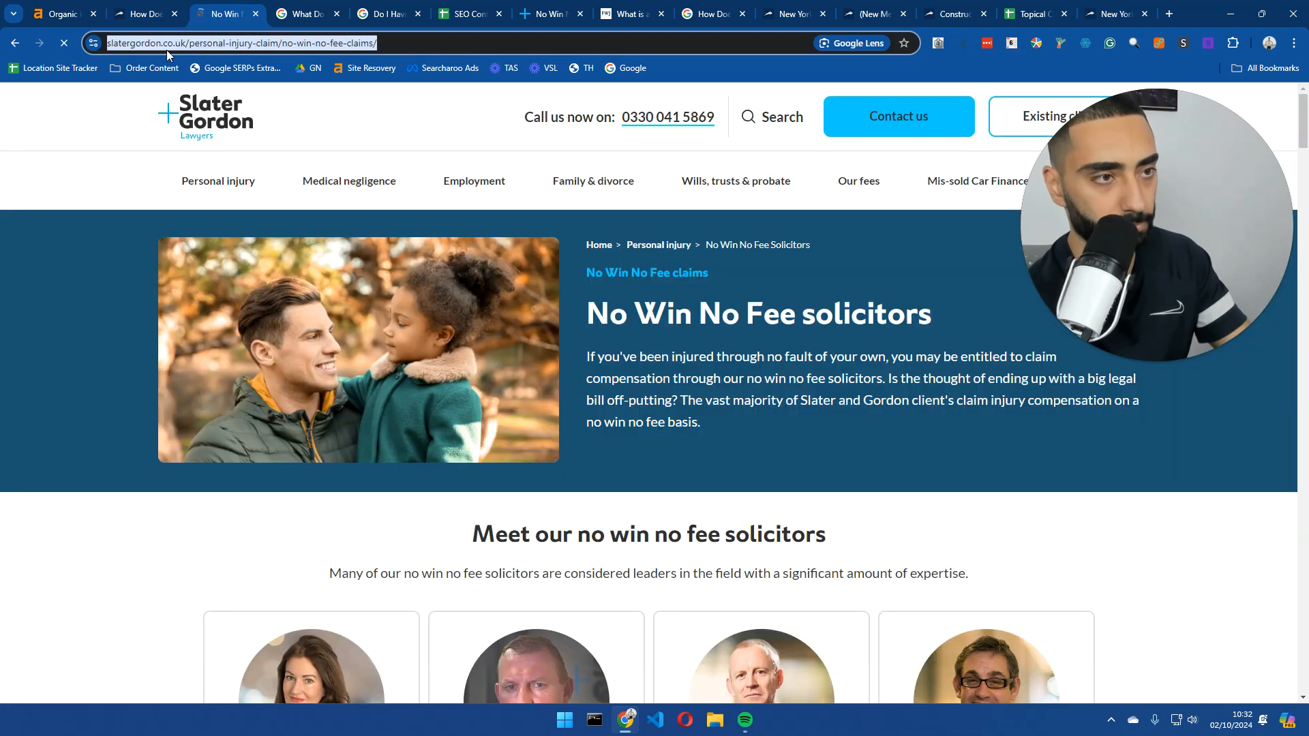
{"action": "left_click_drag", "start_coordinate": [161, 43], "coordinate": [72, 45]}
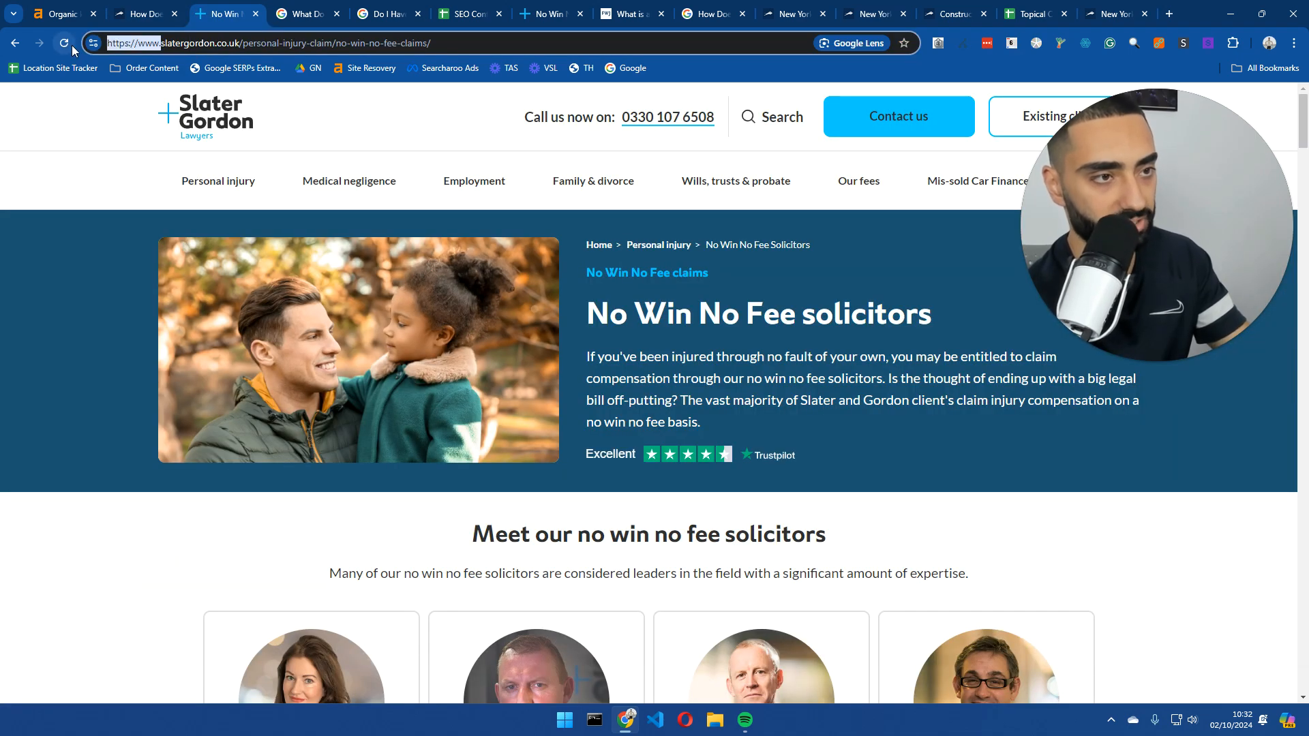
{"action": "key", "text": "BackSpace"}
{"action": "type", "text": "site:"}
{"action": "key", "text": "Return"}
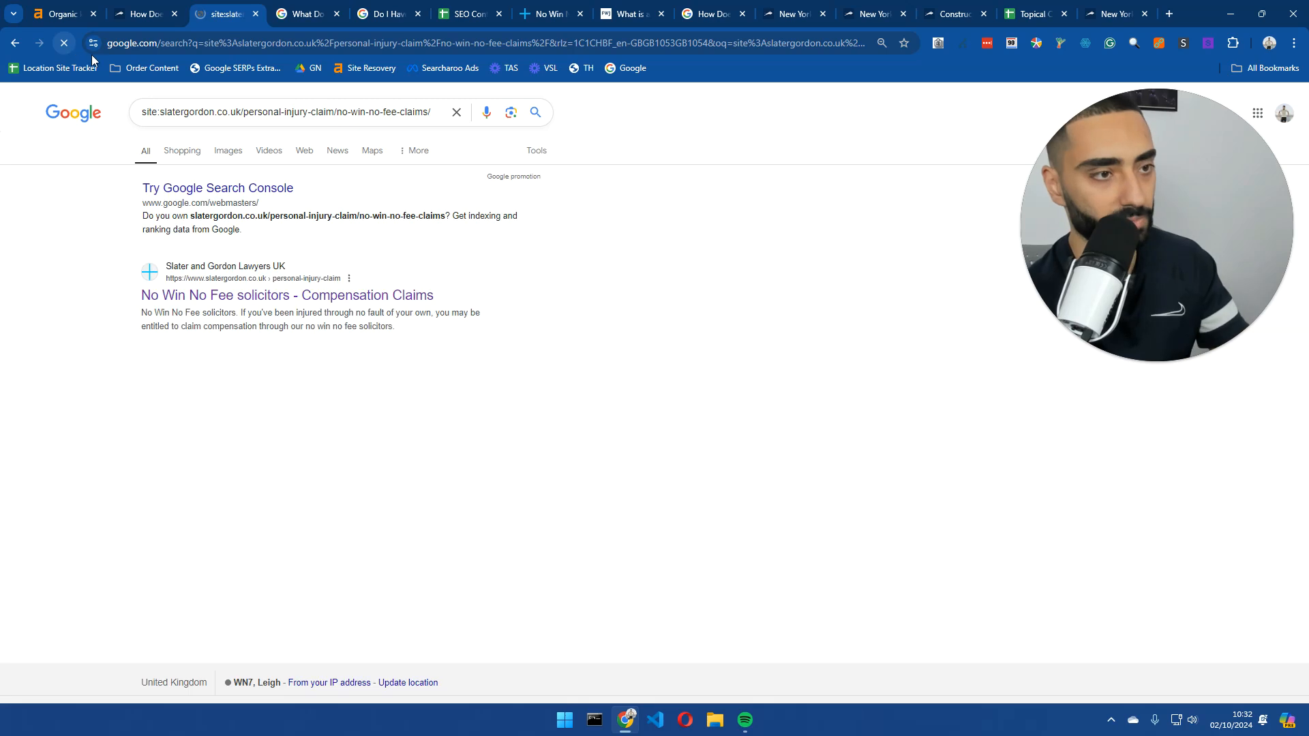
- Broaden the site search to the whole domain with the topic: "site:slatergordon.co.uk/ no win no fee"
{"action": "left_click_drag", "start_coordinate": [244, 112], "coordinate": [446, 123]}
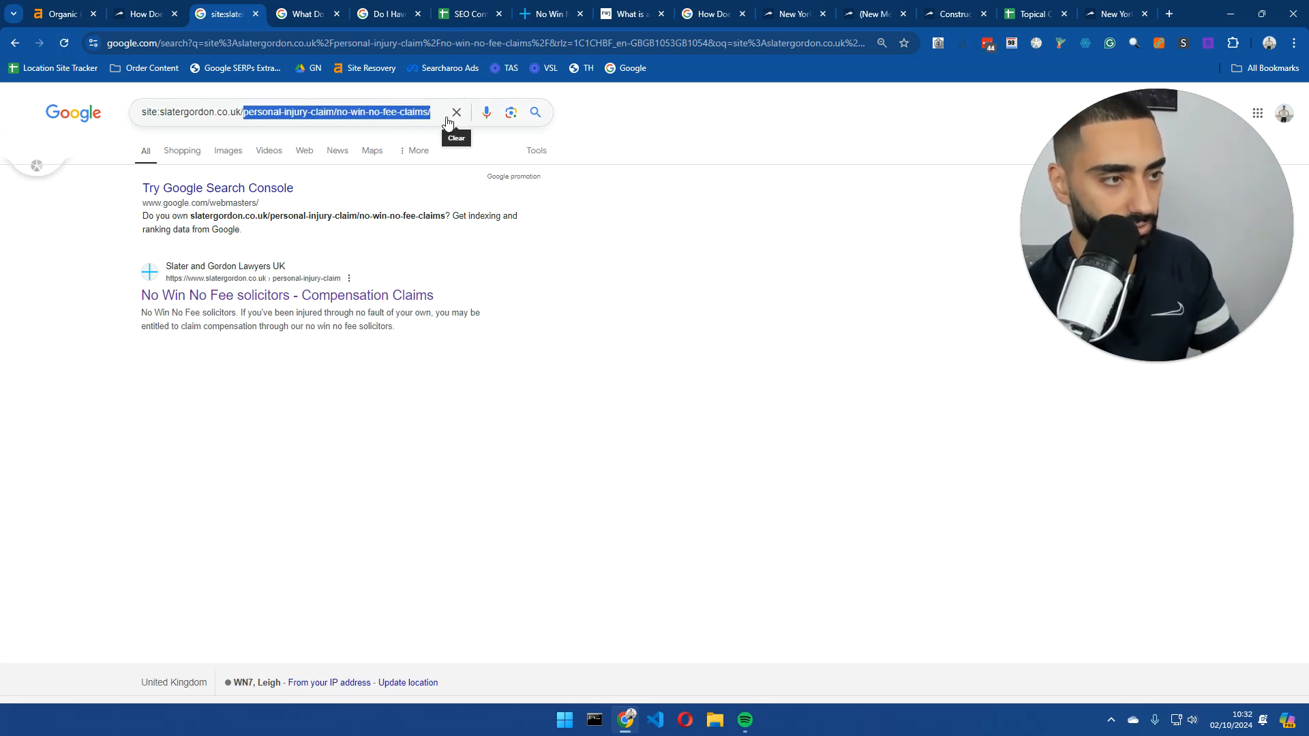
{"action": "key", "text": "BackSpace"}
{"action": "type", "text": "n"}
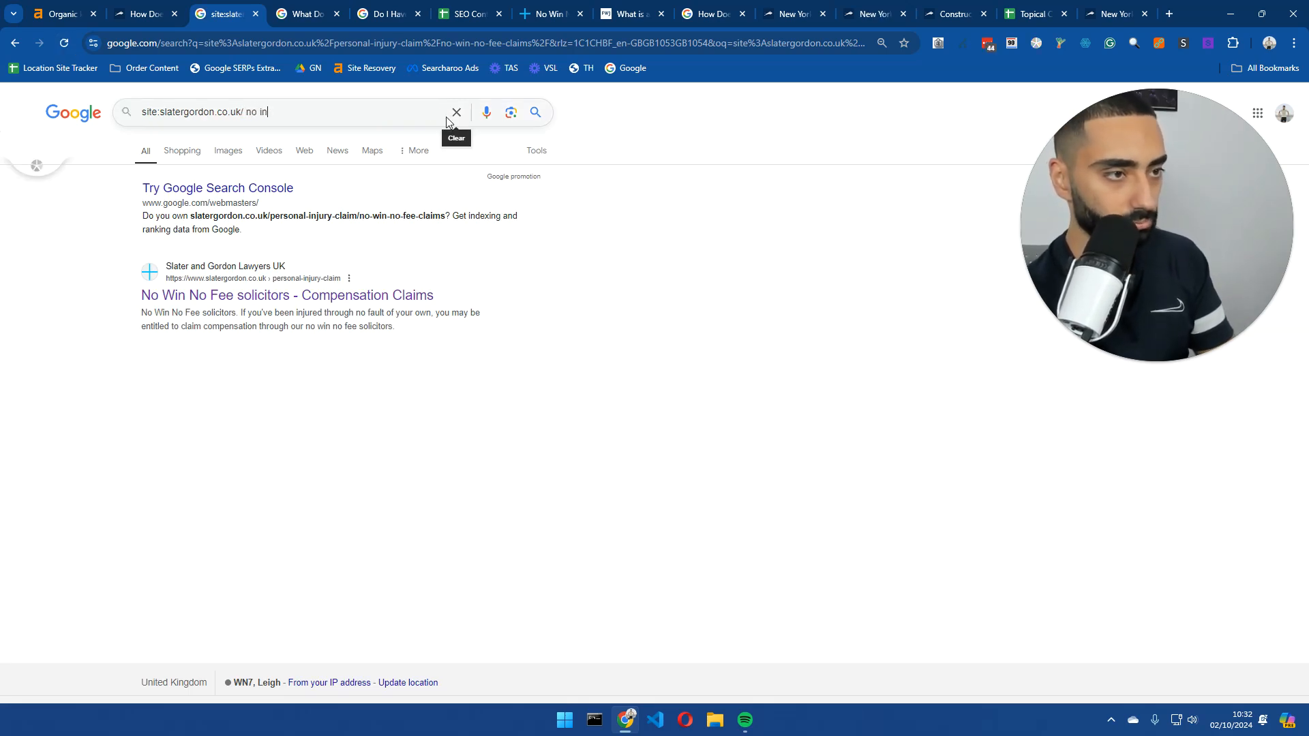
{"action": "type", "text": "o win no fee"}
{"action": "key", "text": "Return"}
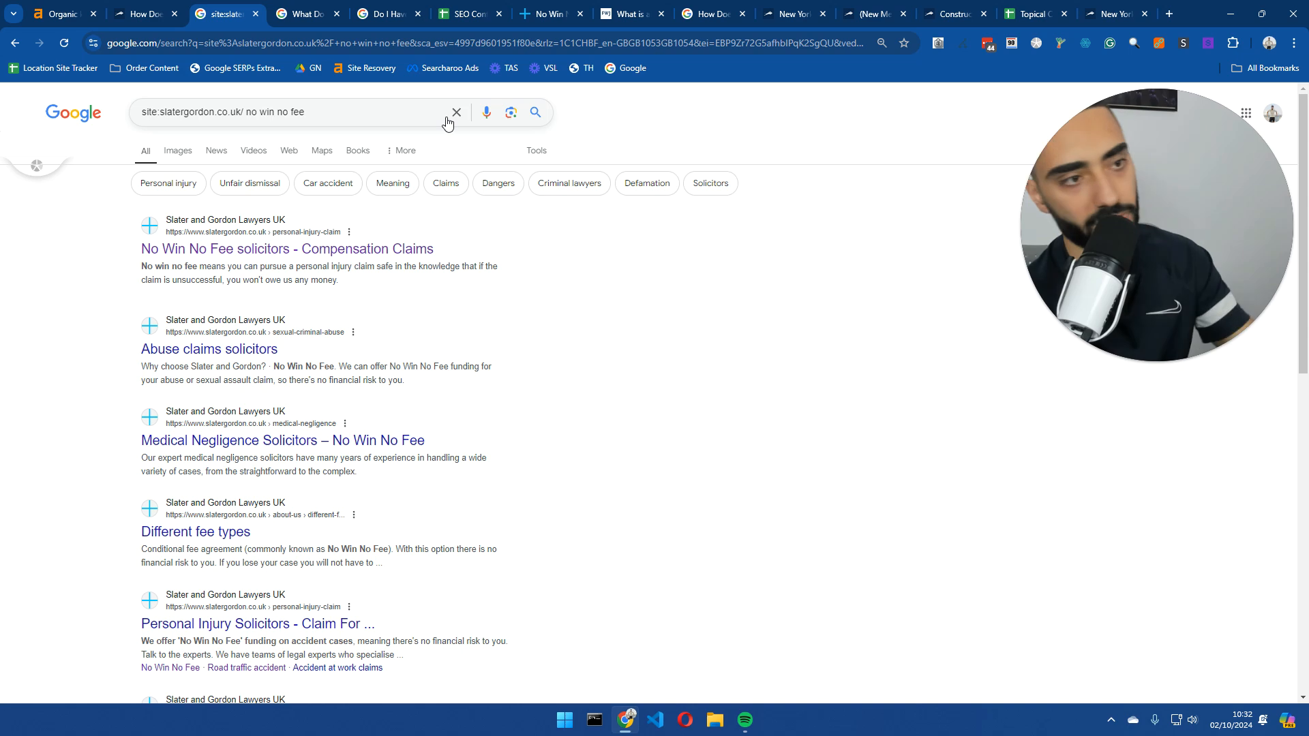
- Copy "No Win No Fee solicitors" from the first result's title and add it as the next keyword in the content calendar
{"action": "scroll", "coordinate": [146, 321], "scroll_direction": "down", "scroll_amount": 2}
{"action": "scroll", "coordinate": [146, 320], "scroll_direction": "up", "scroll_amount": 2}
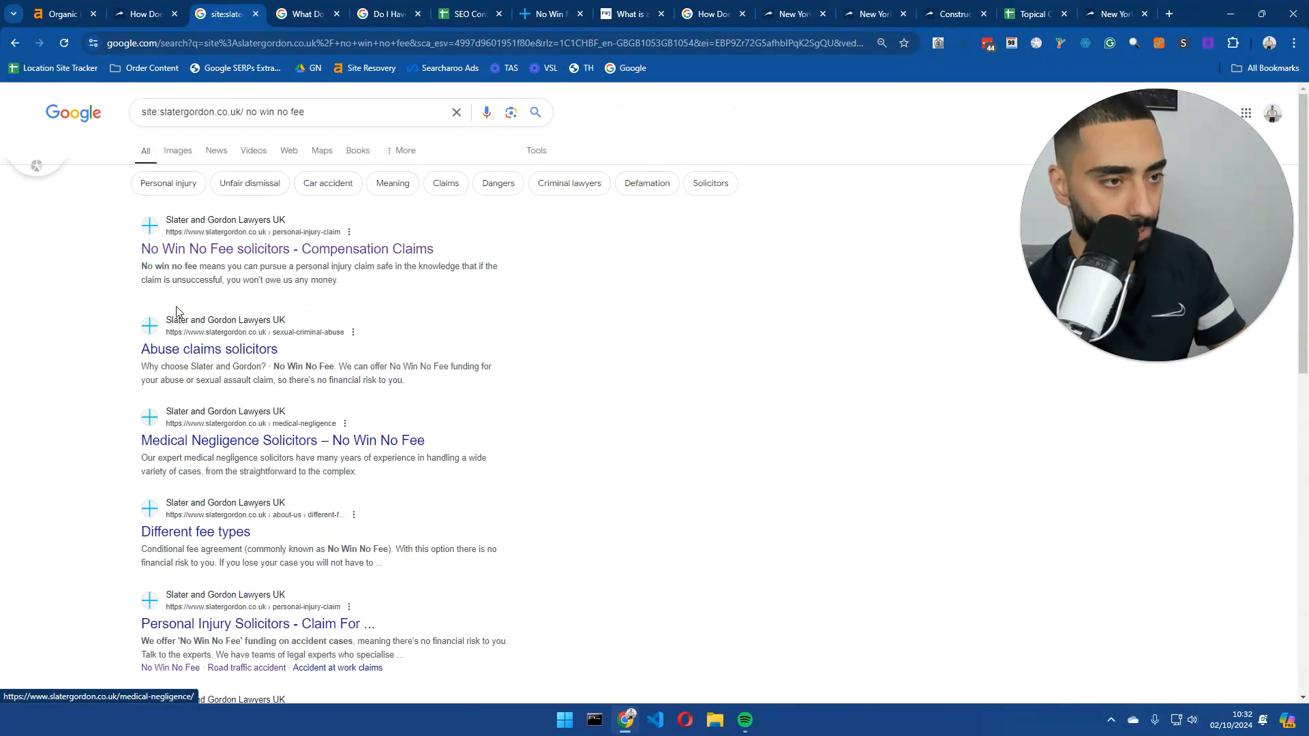
{"action": "left_click_drag", "start_coordinate": [142, 249], "coordinate": [291, 250]}
{"action": "key", "text": "ctrl+c"}
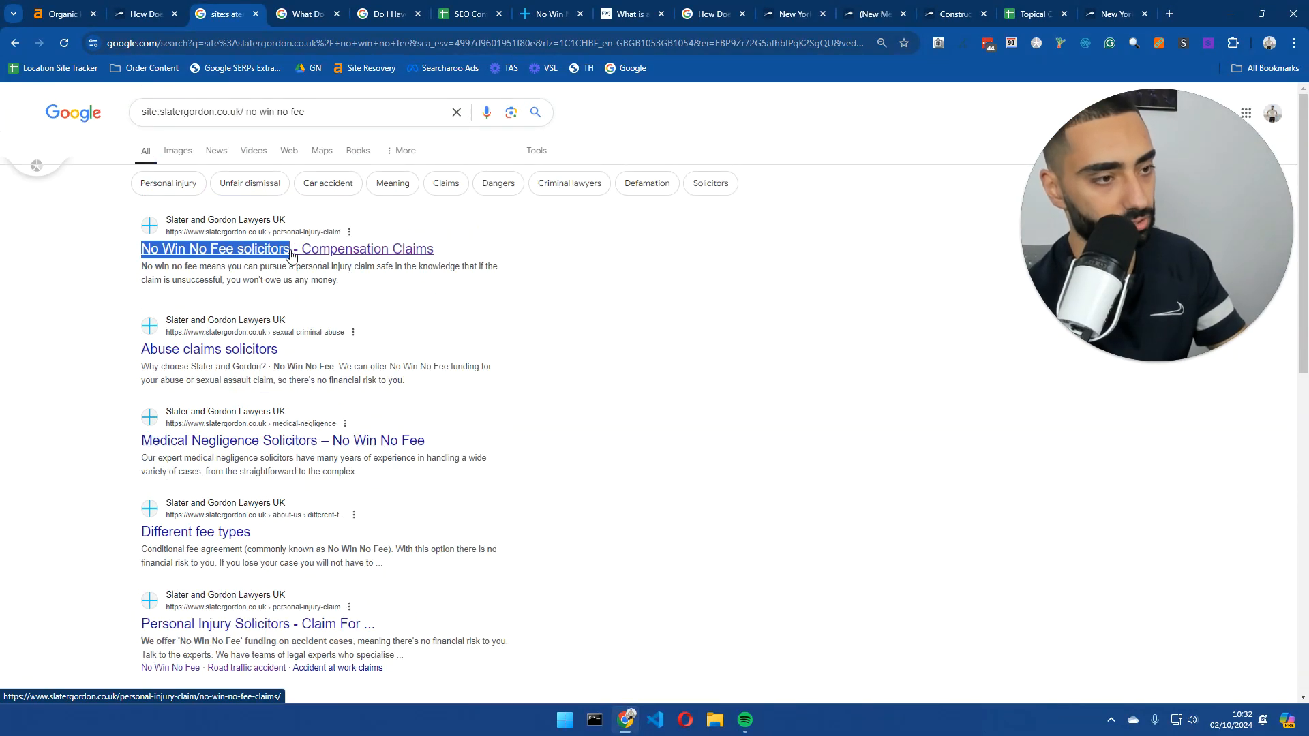
{"action": "left_click", "coordinate": [470, 14]}
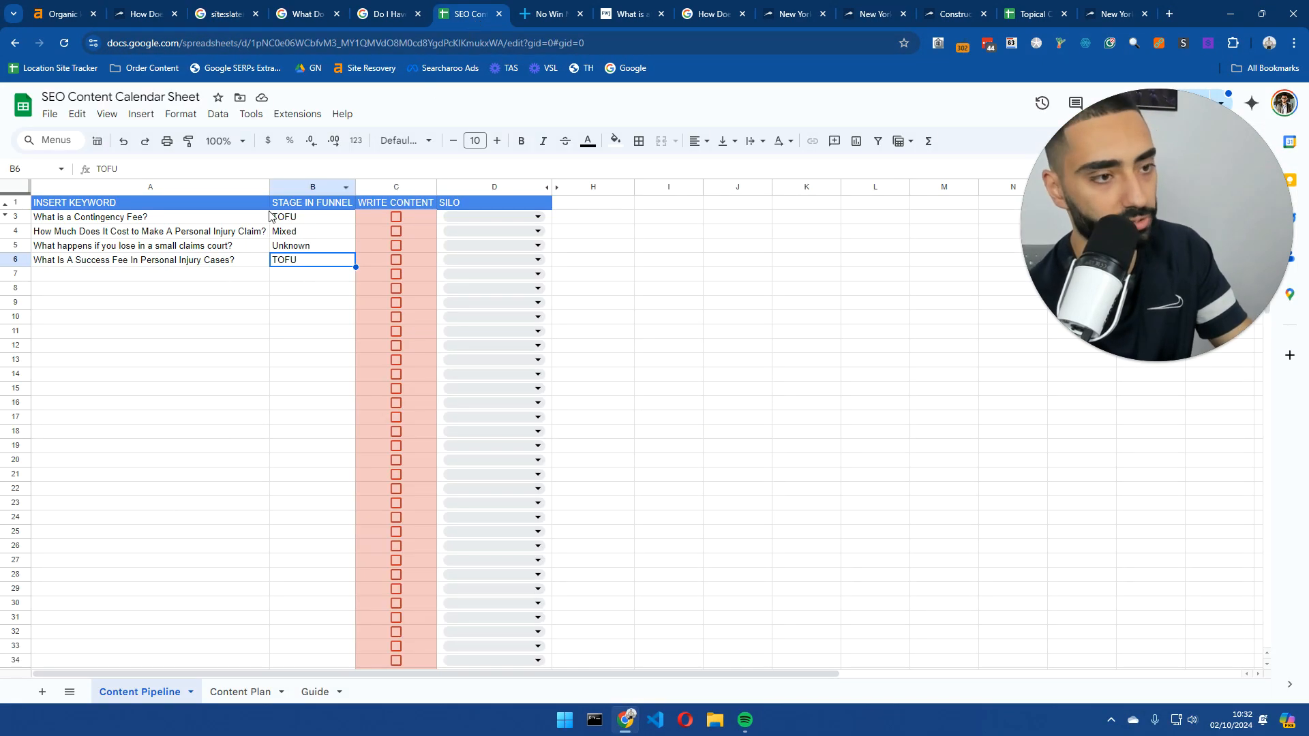
{"action": "left_click", "coordinate": [179, 280]}
{"action": "key", "text": "ctrl+v"}
{"action": "key", "text": "Return"}
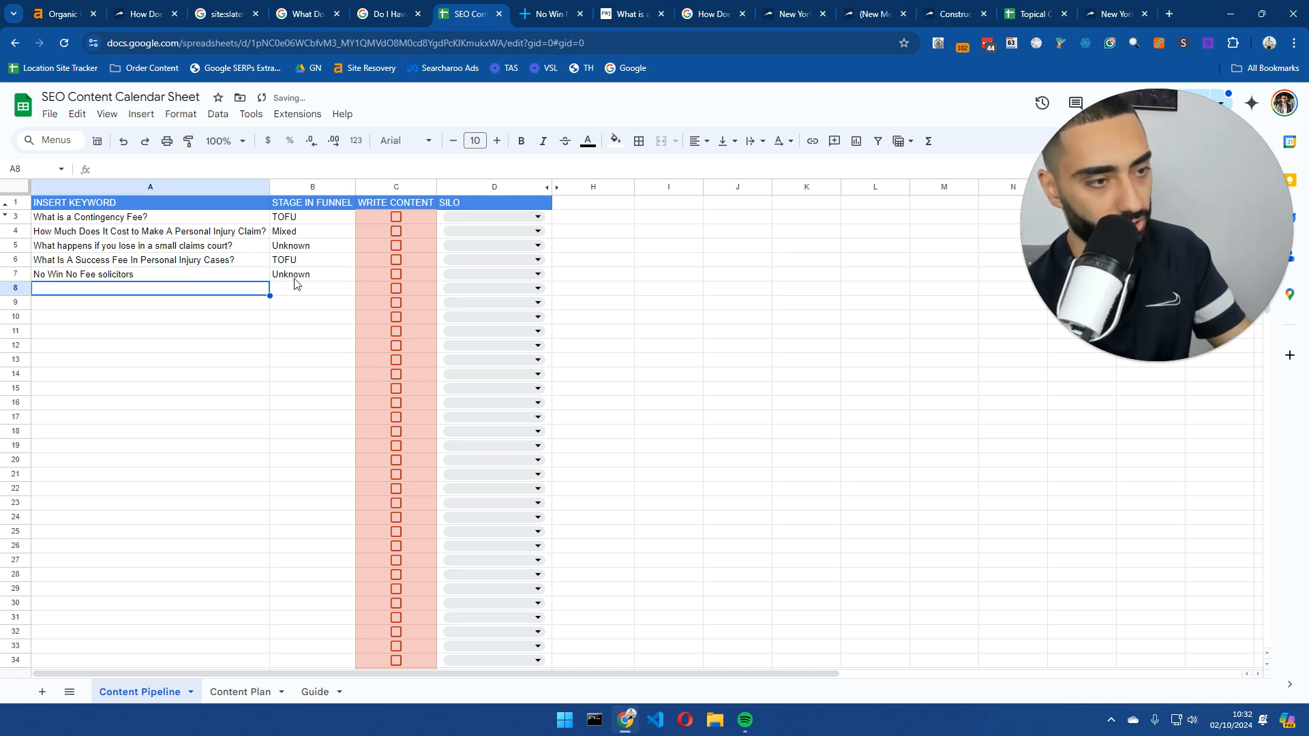
- Change the keyword in row 7 to "Hire No Win No Fee solicitors", leaving its funnel stage cell unedited
{"action": "left_click", "coordinate": [319, 276]}
{"action": "left_click", "coordinate": [178, 275]}
{"action": "double_click", "coordinate": [247, 276]}
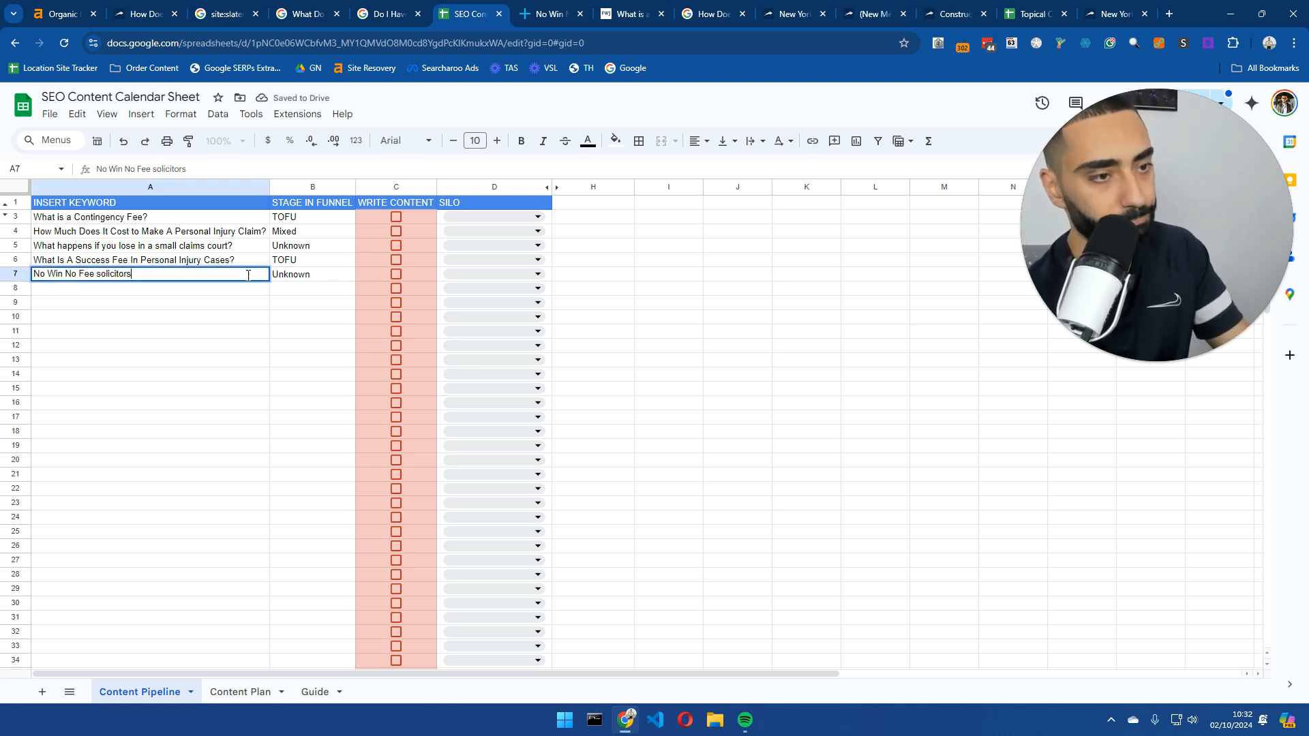
{"action": "type", "text": "Hire"}
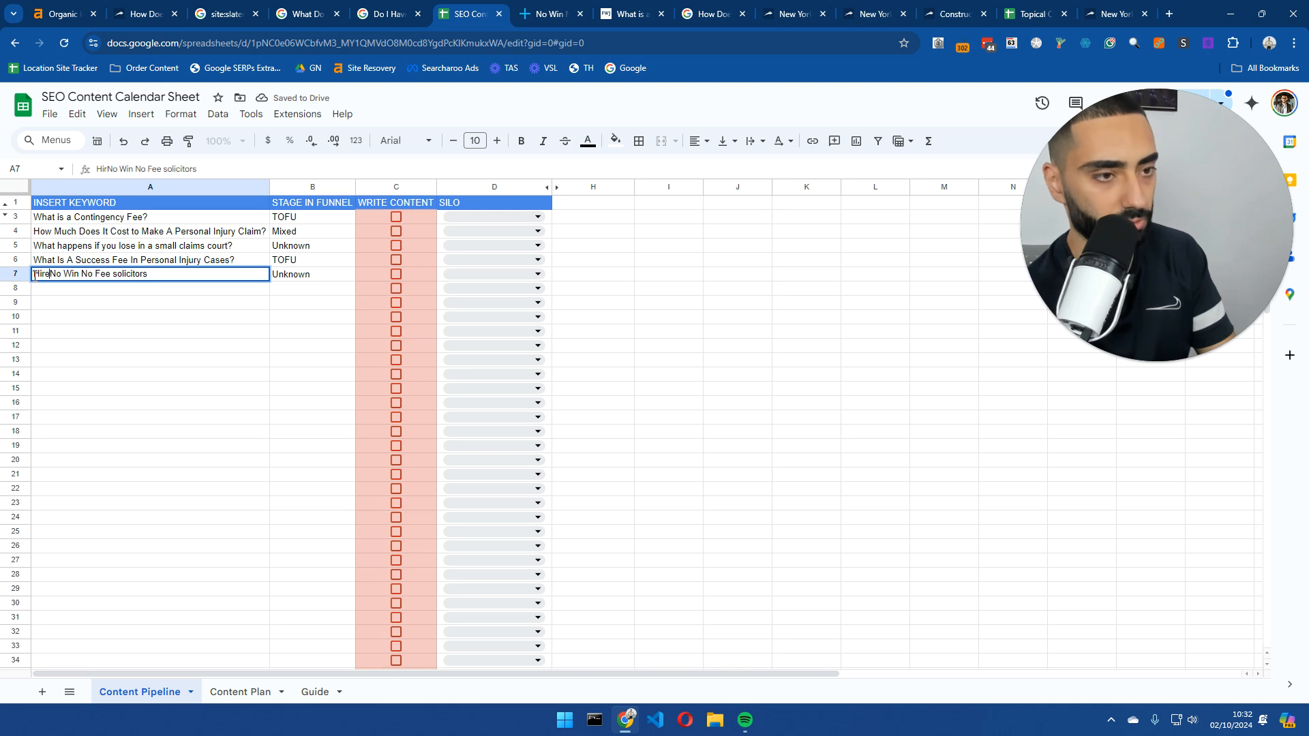
{"action": "key", "text": "Return"}
{"action": "left_click", "coordinate": [63, 276]}
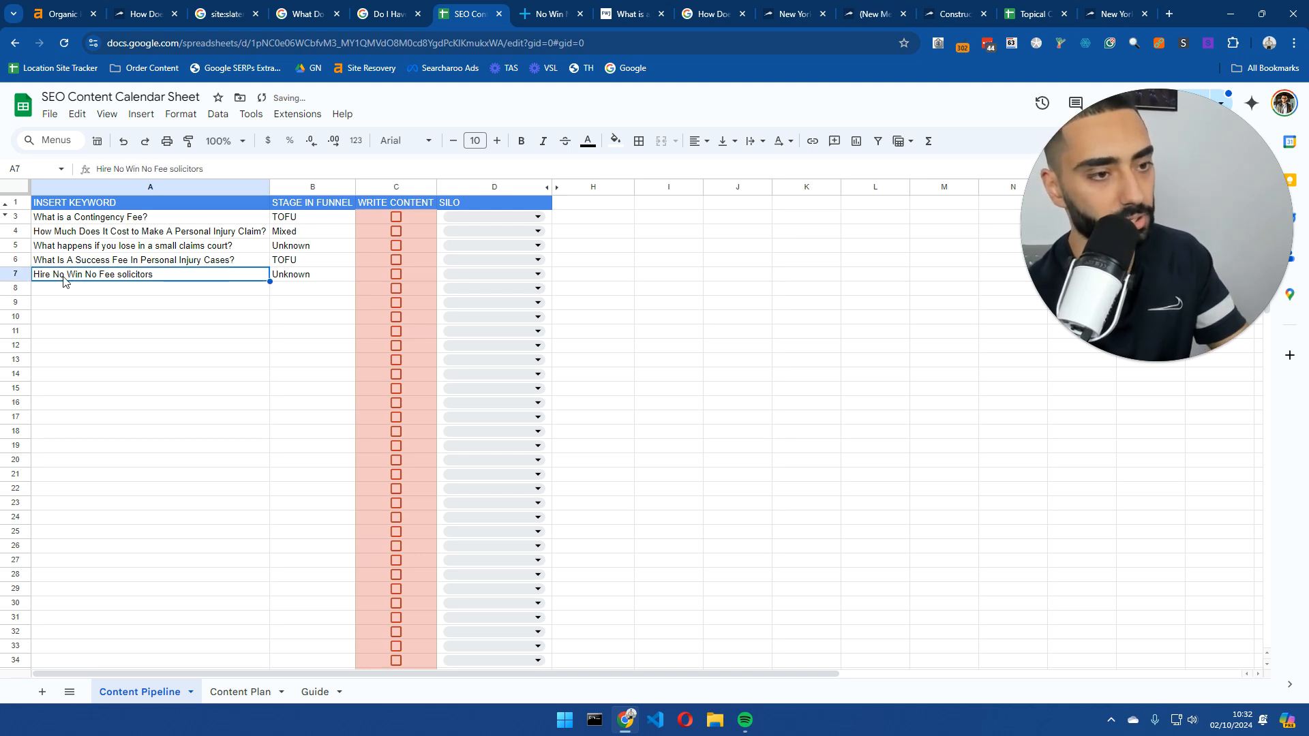
{"action": "double_click", "coordinate": [273, 268]}
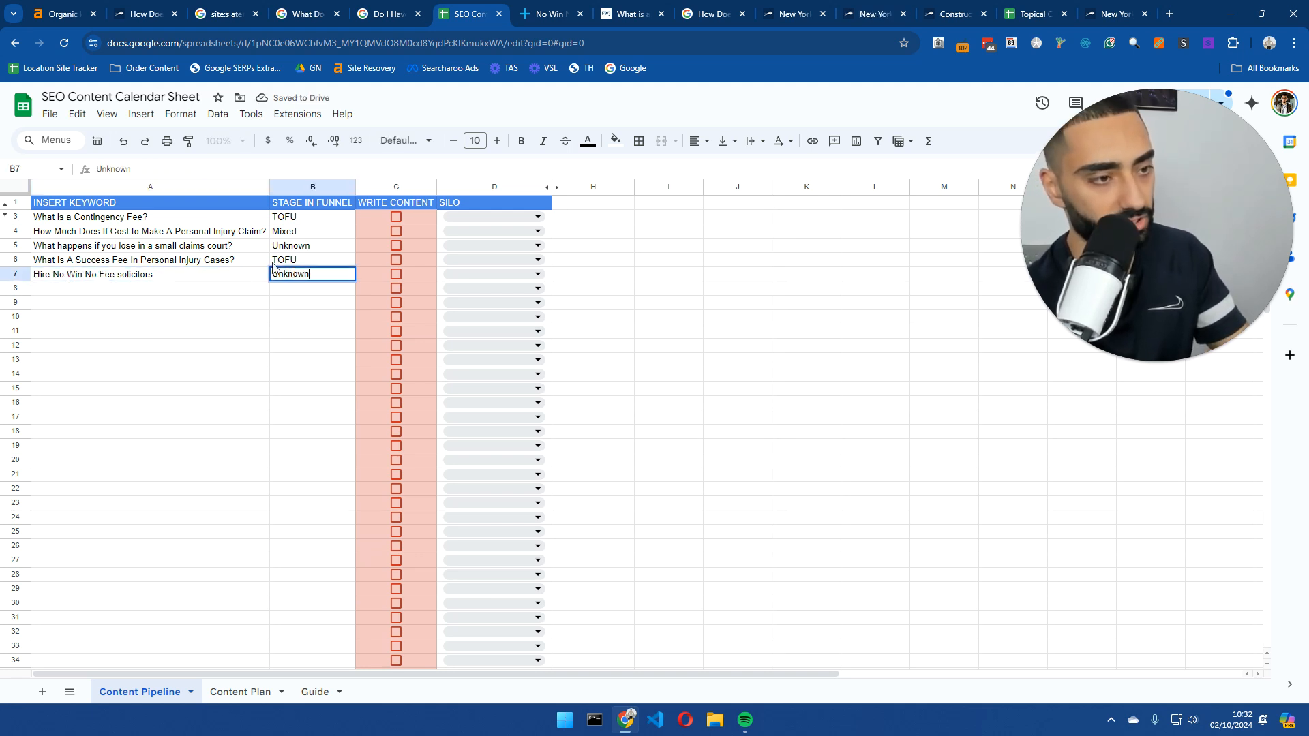
{"action": "left_click", "coordinate": [227, 277]}
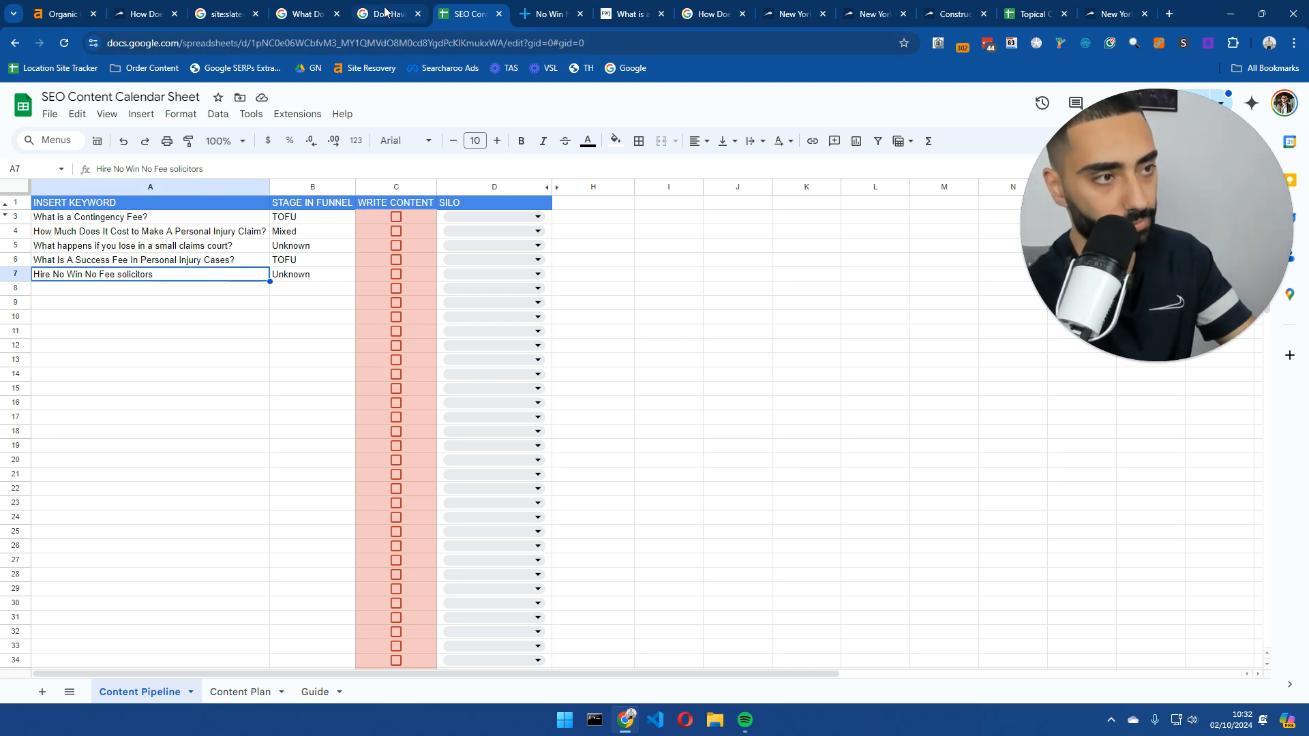
- Return to the Google results for the Slater and Gordon no win no fee site search
{"action": "left_click", "coordinate": [382, 17]}
{"action": "key", "text": "ctrl+shift+Tab"}
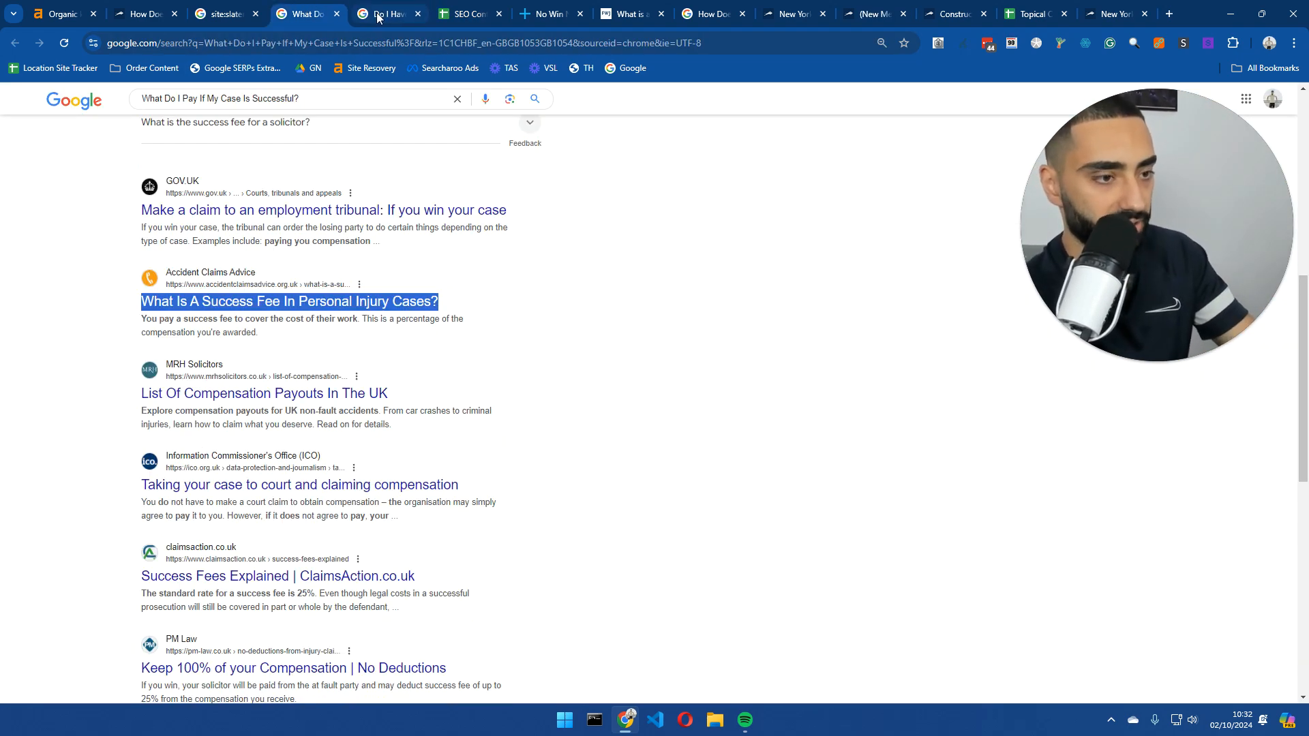
{"action": "left_click", "coordinate": [225, 14]}
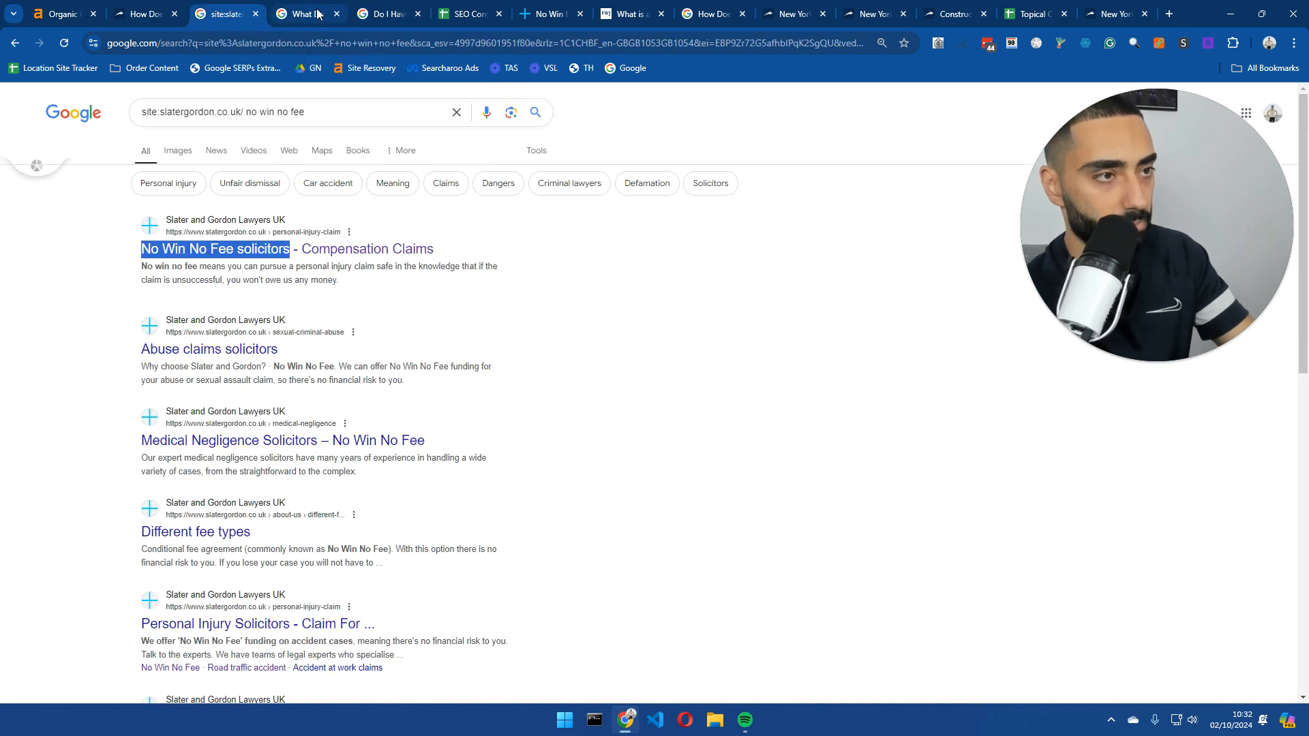
- Copy the result title "Medical Negligence Solicitors – No Win No Fee" from the site search and add it as the row 8 keyword in the content calendar
{"action": "scroll", "coordinate": [389, 196], "scroll_direction": "down", "scroll_amount": 1}
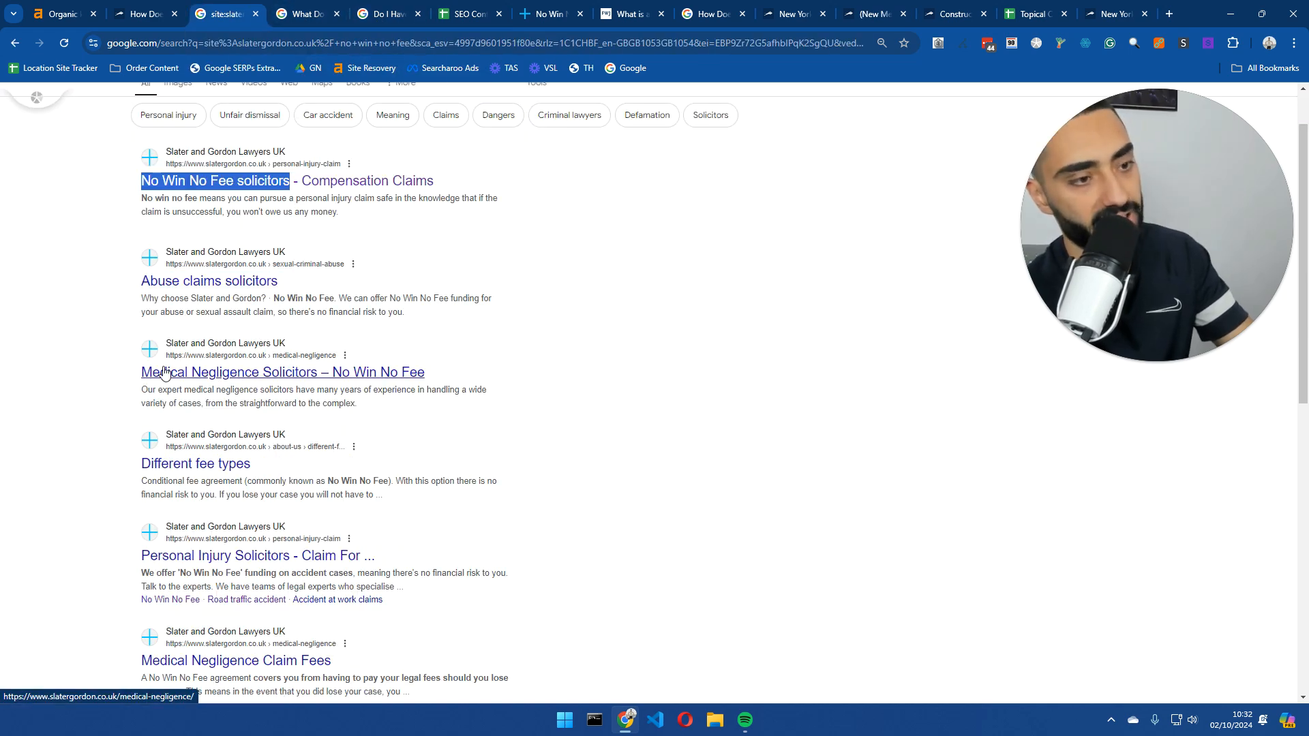
{"action": "left_click_drag", "start_coordinate": [124, 374], "coordinate": [428, 385]}
{"action": "key", "text": "ctrl+c"}
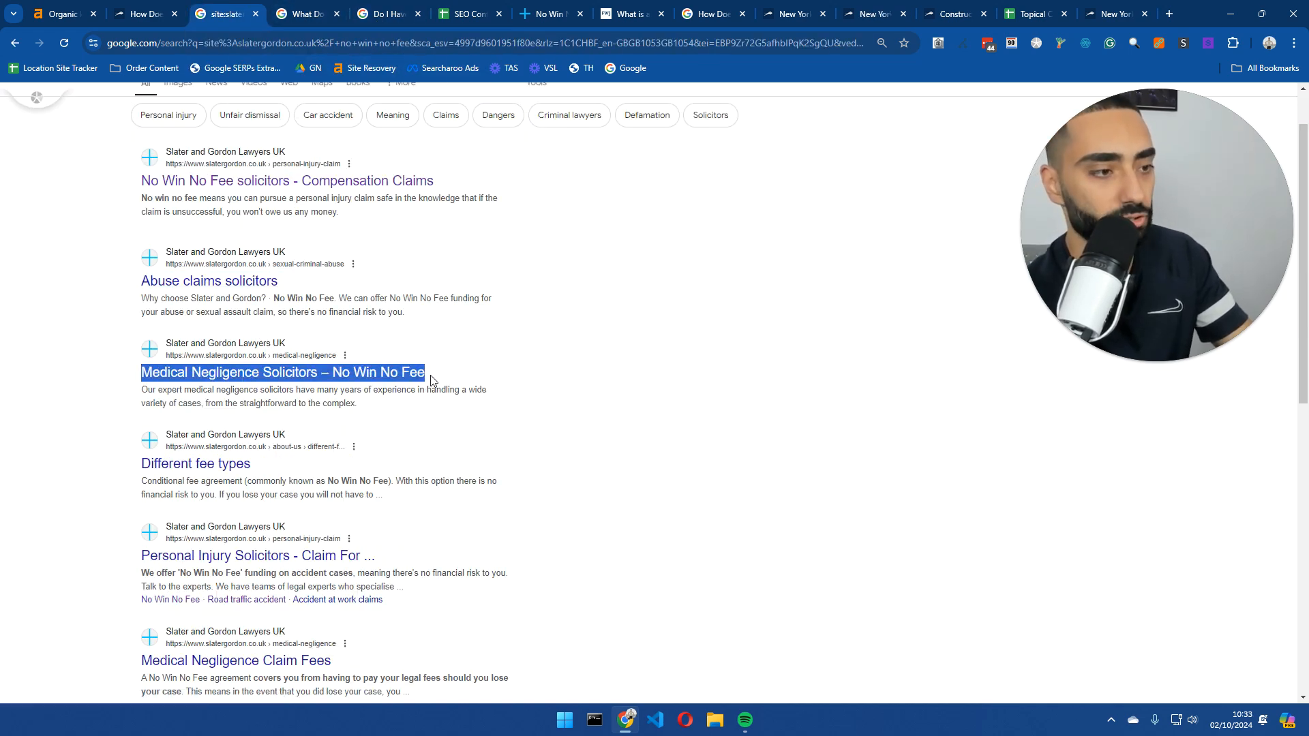
{"action": "left_click_drag", "start_coordinate": [467, 13], "coordinate": [307, 14]}
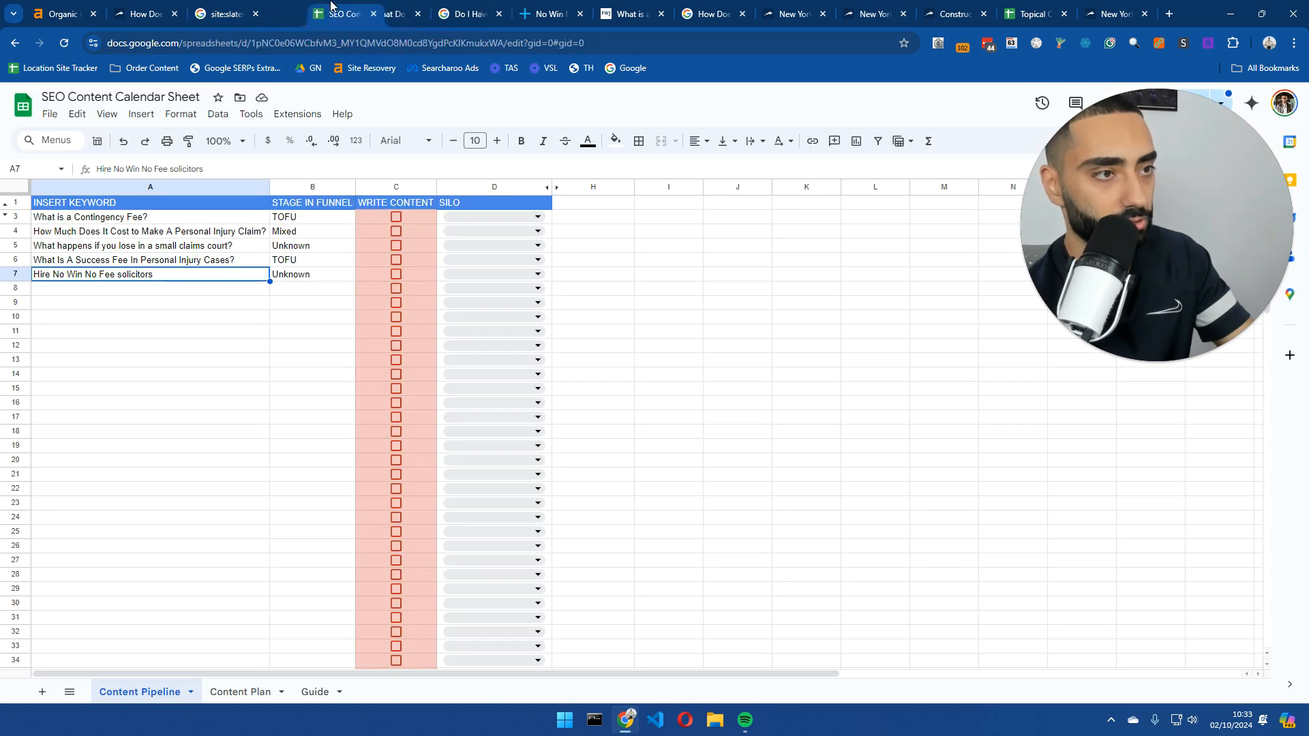
{"action": "left_click", "coordinate": [185, 288]}
{"action": "key", "text": "ctrl+v"}
{"action": "key", "text": "Return"}
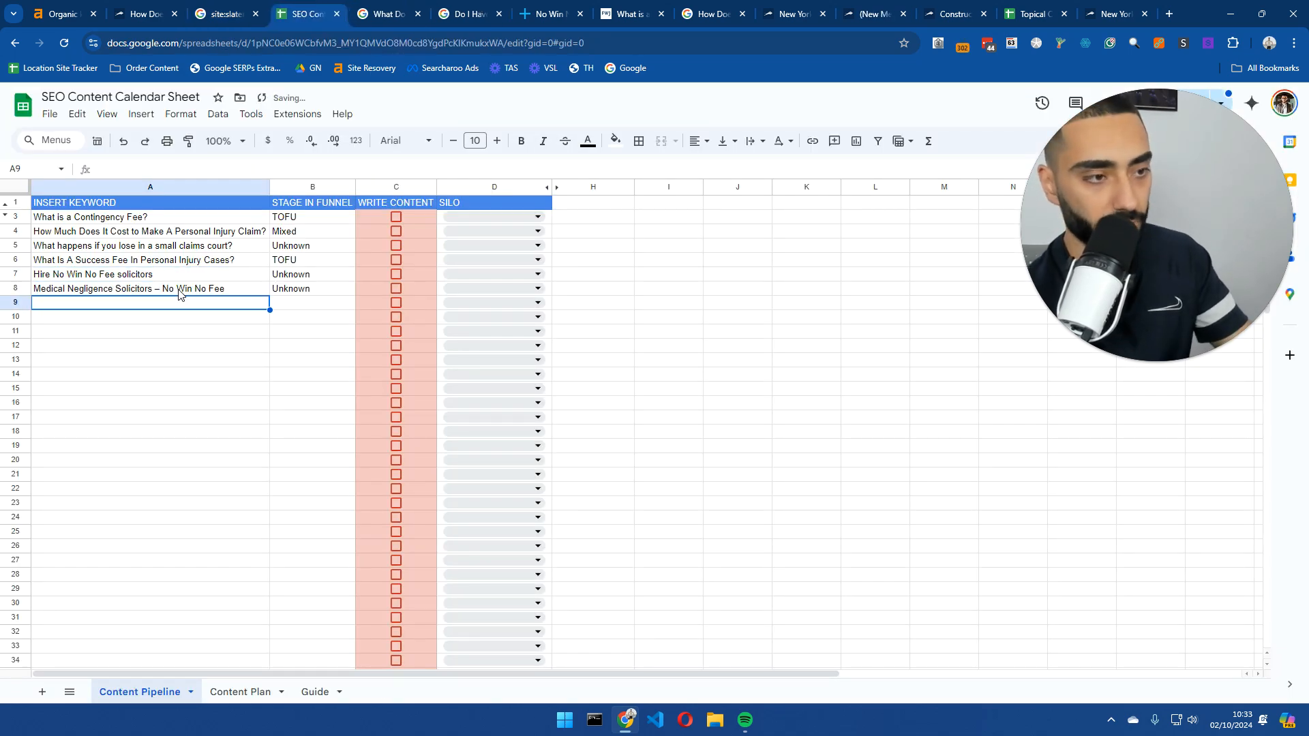
{"action": "left_click", "coordinate": [220, 293]}
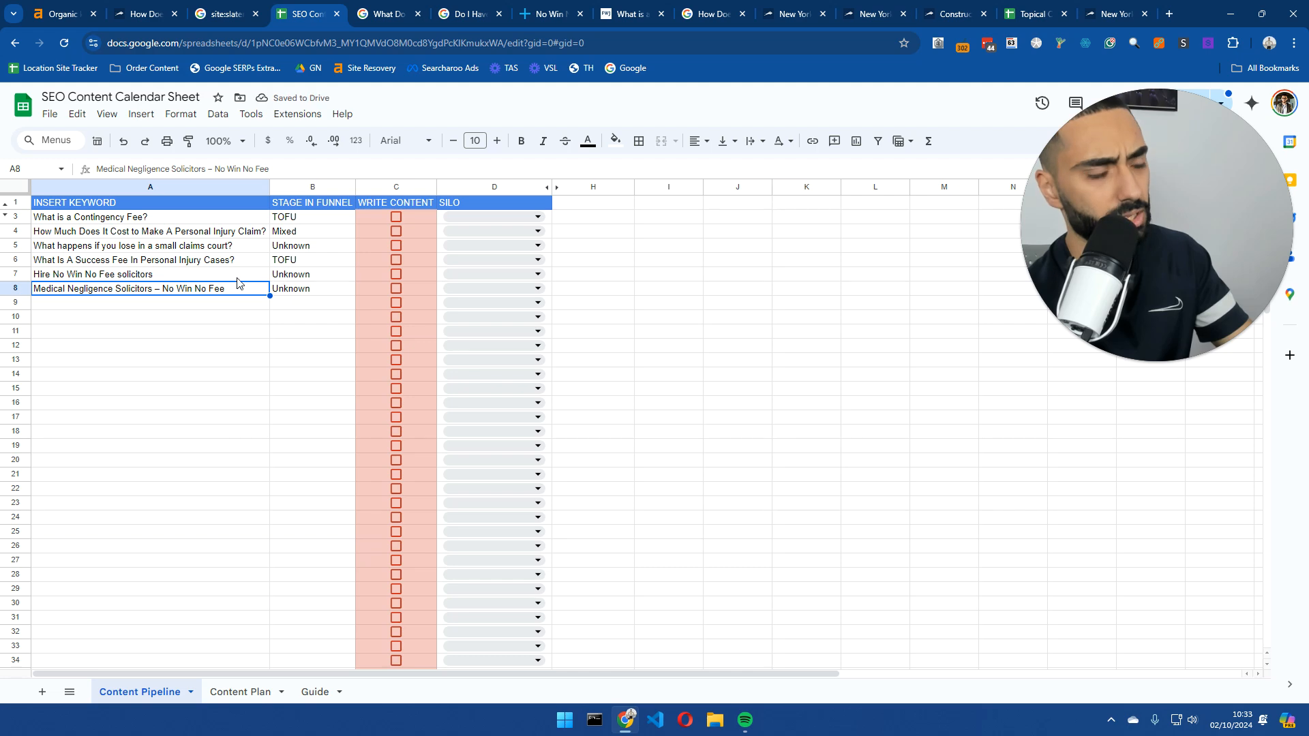
{"action": "left_click", "coordinate": [193, 275]}
{"action": "left_click", "coordinate": [183, 285]}
- Copy the result title "Different fee types" from the Slater and Gordon site search into the row 9 keyword cell of the content calendar
{"action": "left_click", "coordinate": [259, 6]}
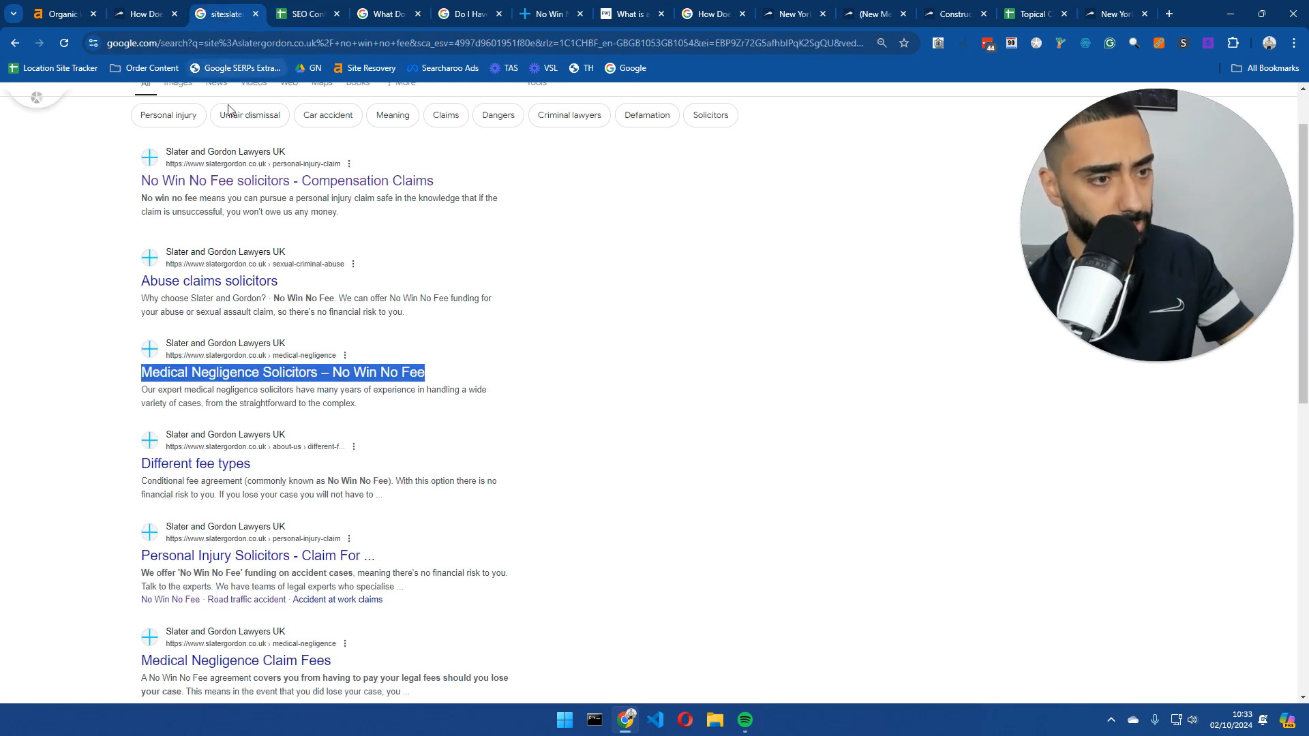
{"action": "scroll", "coordinate": [53, 468], "scroll_direction": "down", "scroll_amount": 2}
{"action": "left_click_drag", "start_coordinate": [141, 328], "coordinate": [253, 329]}
{"action": "key", "text": "ctrl+c"}
{"action": "left_click", "coordinate": [313, 10]}
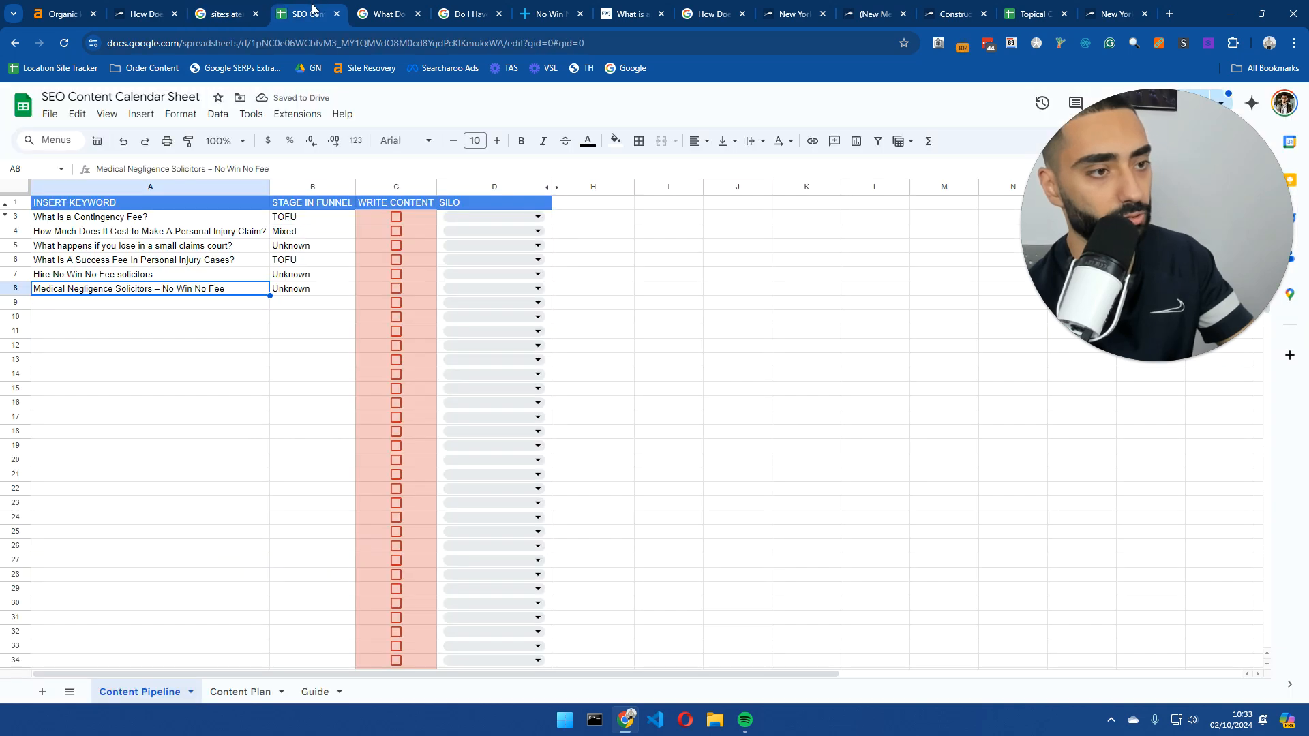
{"action": "left_click", "coordinate": [107, 304]}
{"action": "double_click", "coordinate": [61, 304]}
{"action": "key", "text": "ctrl+v"}
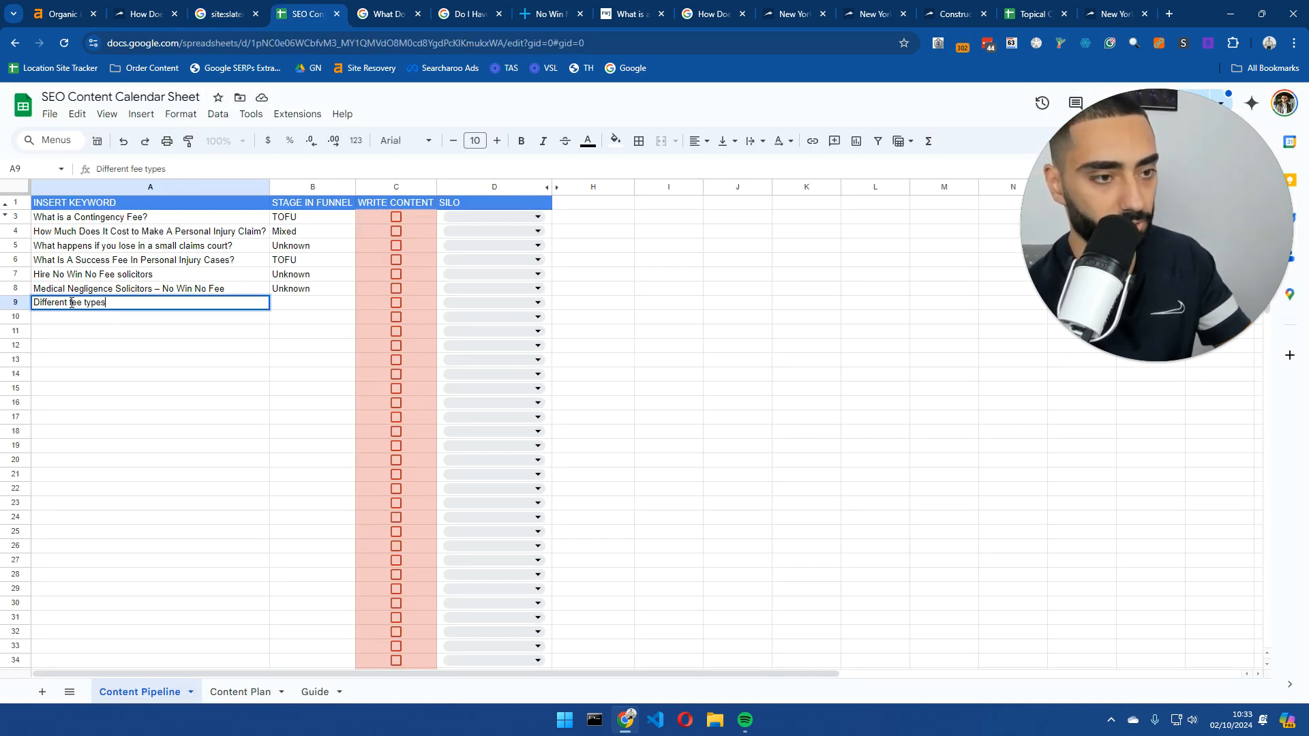
- Reword the row 9 keyword as "Different Lawyer Fee types"
{"action": "left_click", "coordinate": [70, 304]}
{"action": "type", "text": "Lawyer "}
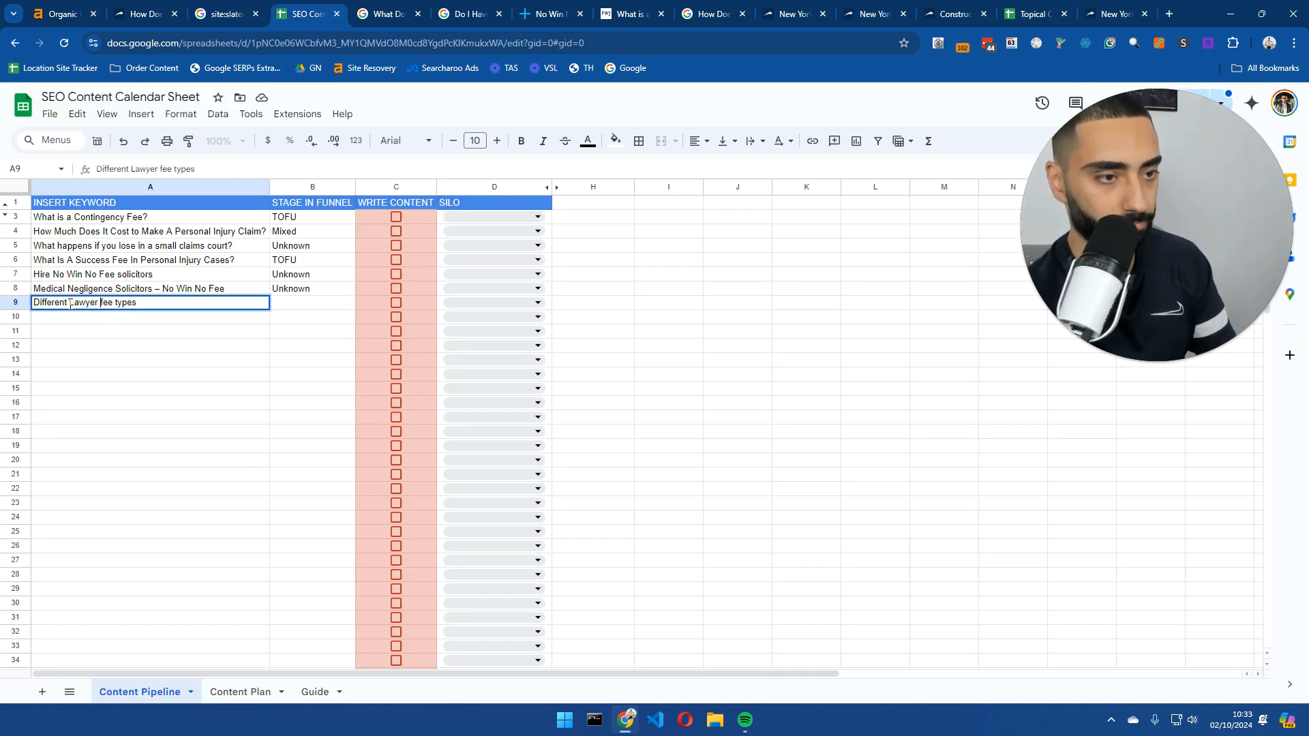
{"action": "type", "text": "F"}
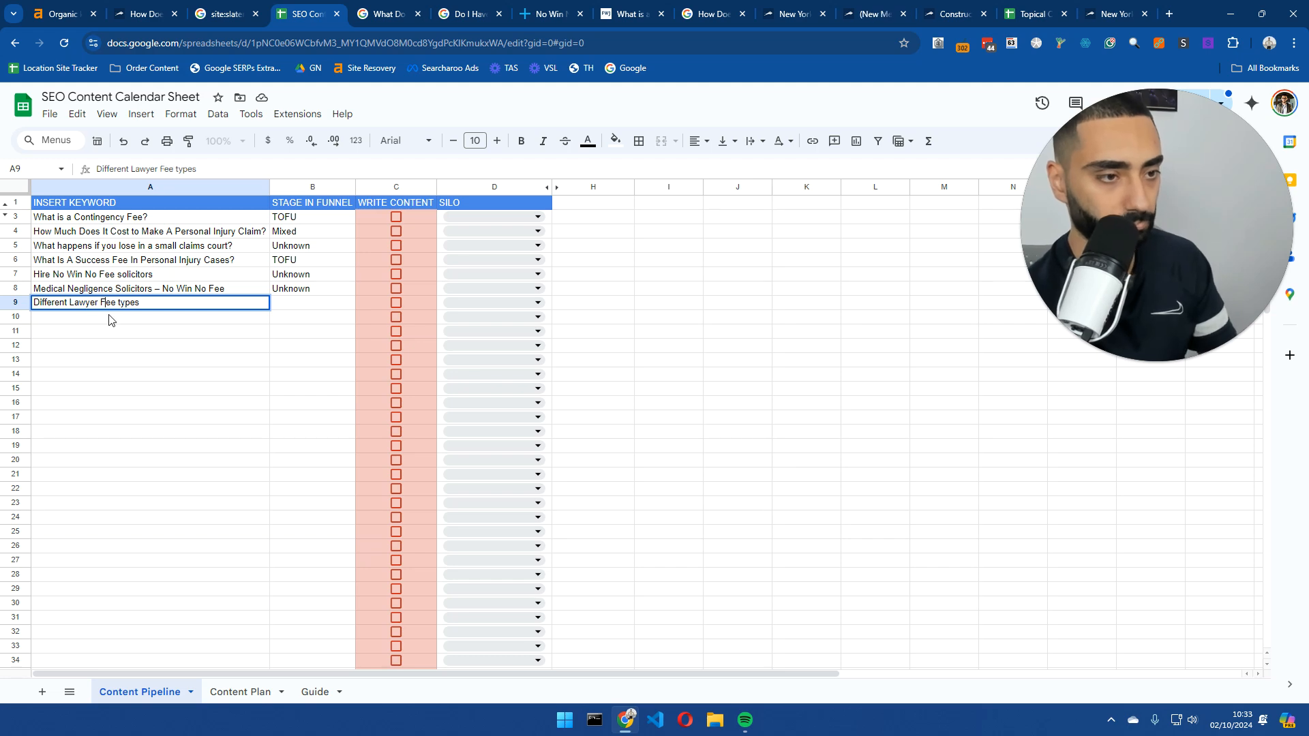
{"action": "key", "text": "Return"}
{"action": "left_click", "coordinate": [283, 306]}
- Examine the remaining Slater and Gordon site search results for further supporting topics, comparing them with the keywords in the content calendar
{"action": "left_click", "coordinate": [251, 8]}
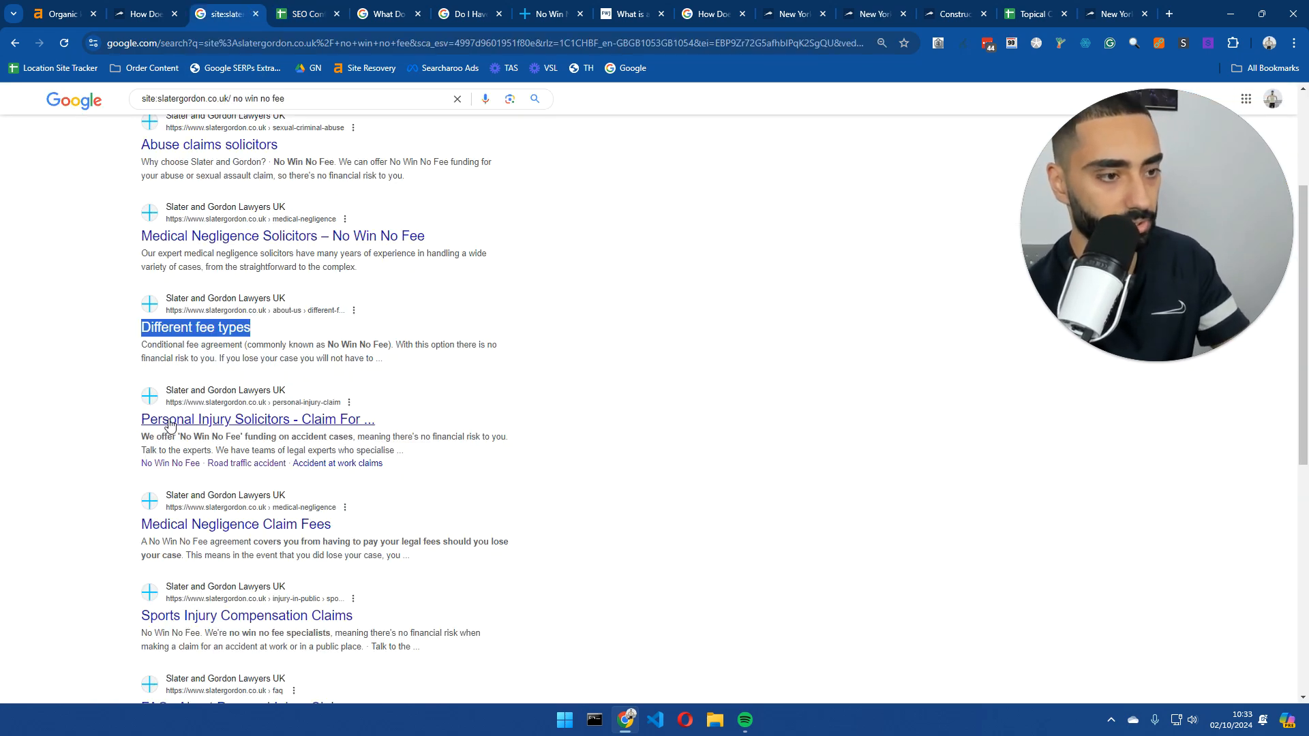
{"action": "scroll", "coordinate": [127, 435], "scroll_direction": "down", "scroll_amount": 2}
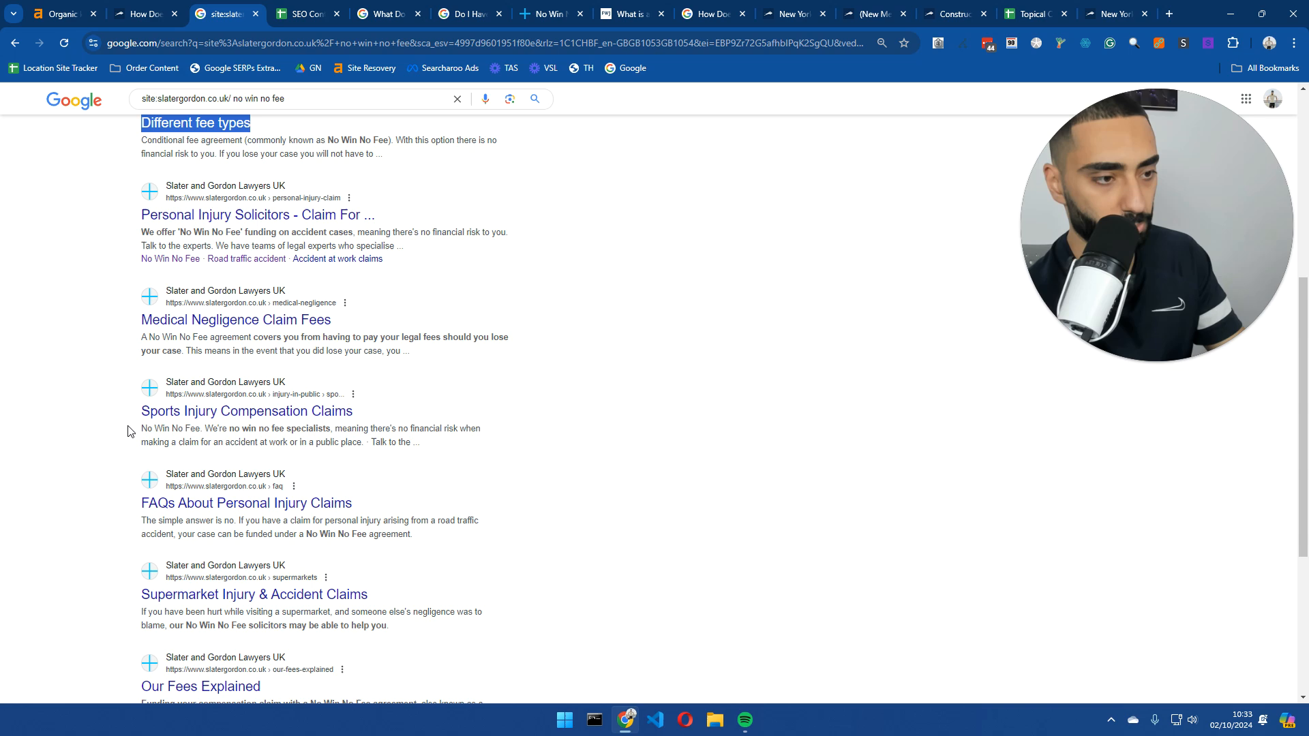
{"action": "left_click_drag", "start_coordinate": [133, 411], "coordinate": [356, 412]}
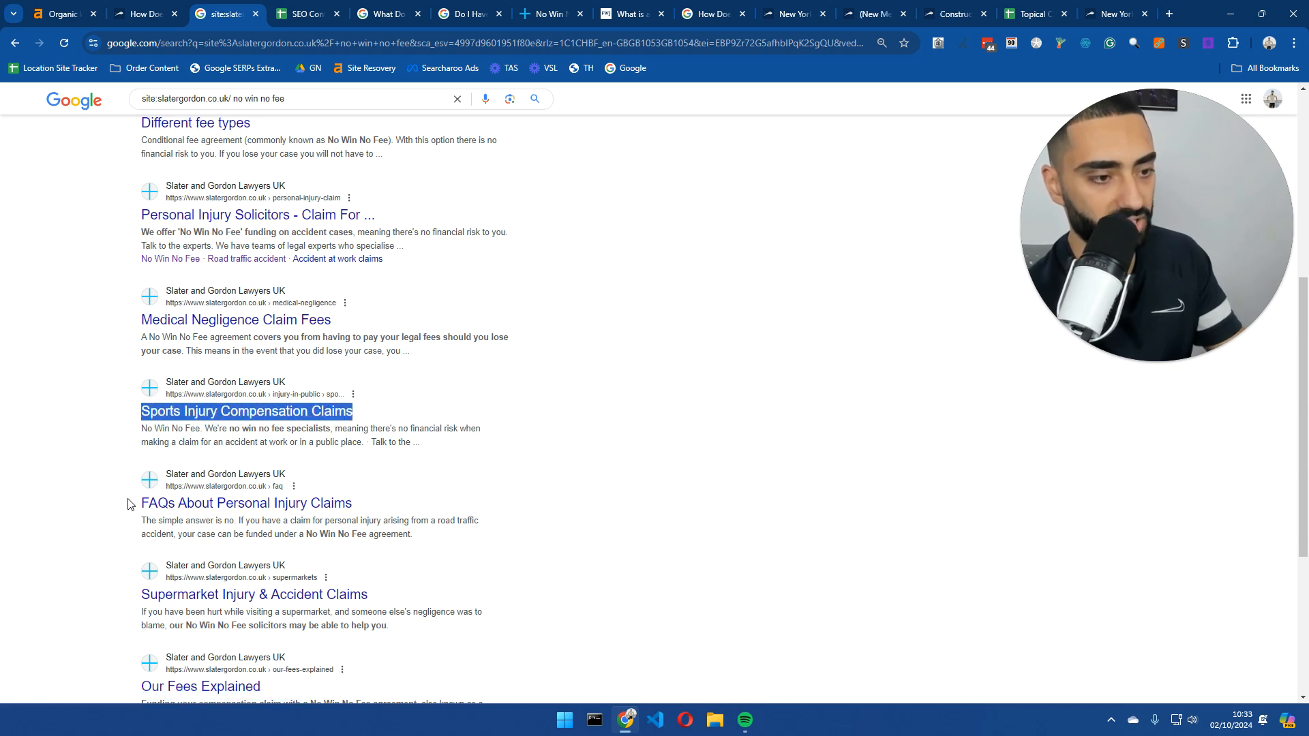
{"action": "left_click_drag", "start_coordinate": [128, 504], "coordinate": [354, 505]}
{"action": "left_click", "coordinate": [356, 506]}
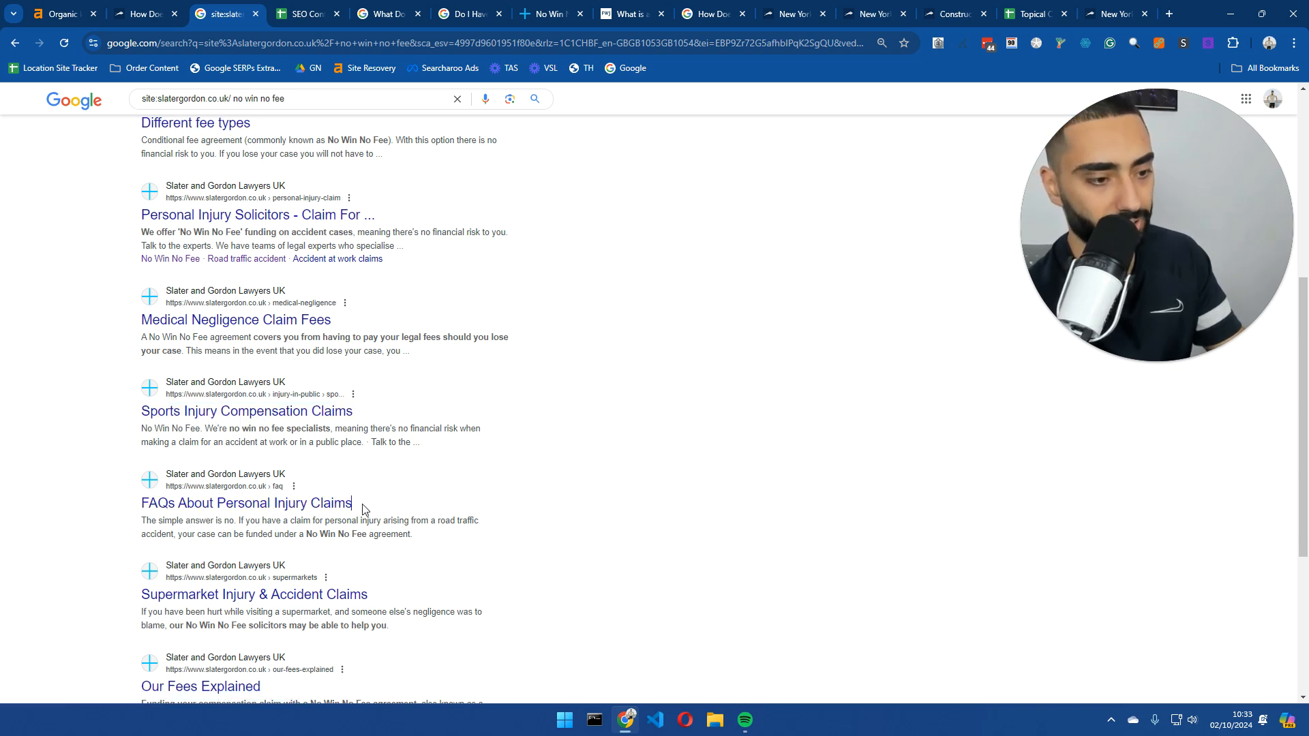
{"action": "scroll", "coordinate": [369, 510], "scroll_direction": "down", "scroll_amount": 1}
{"action": "scroll", "coordinate": [369, 510], "scroll_direction": "down", "scroll_amount": 3}
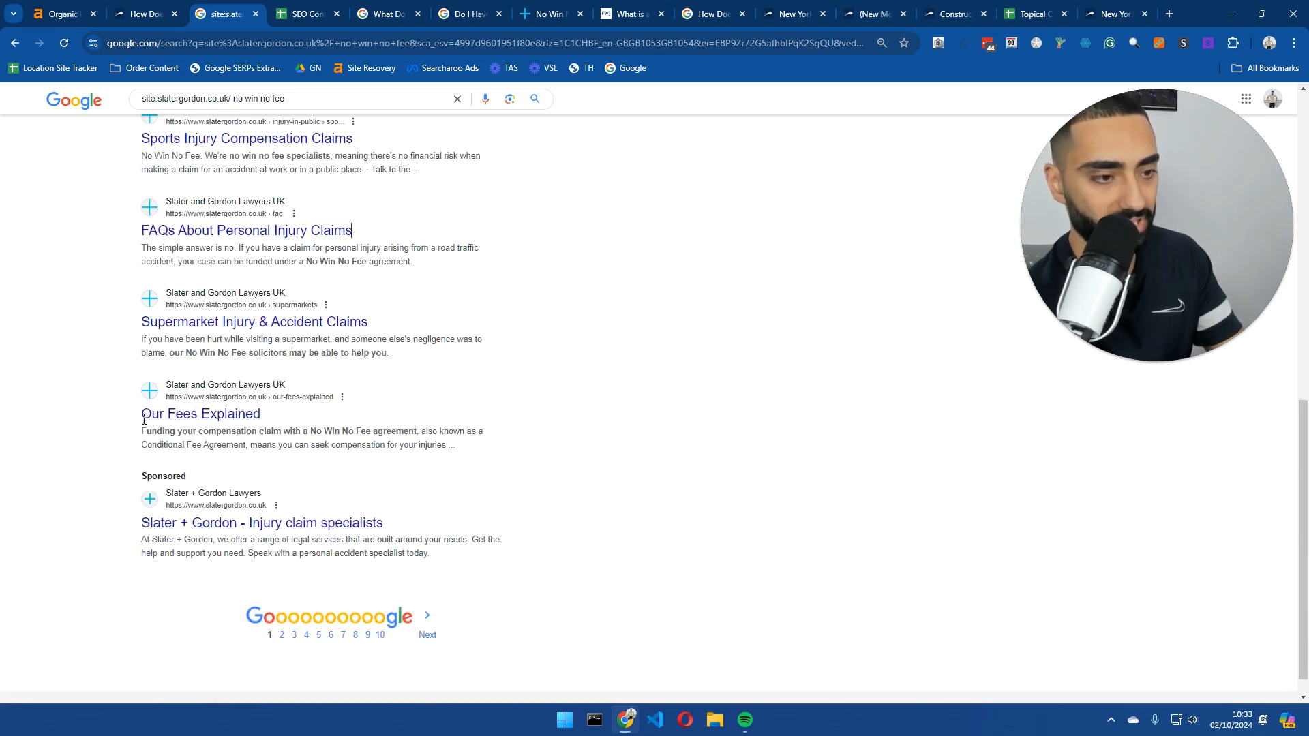
{"action": "left_click_drag", "start_coordinate": [143, 419], "coordinate": [261, 416]}
{"action": "key", "text": "ctrl+Tab"}
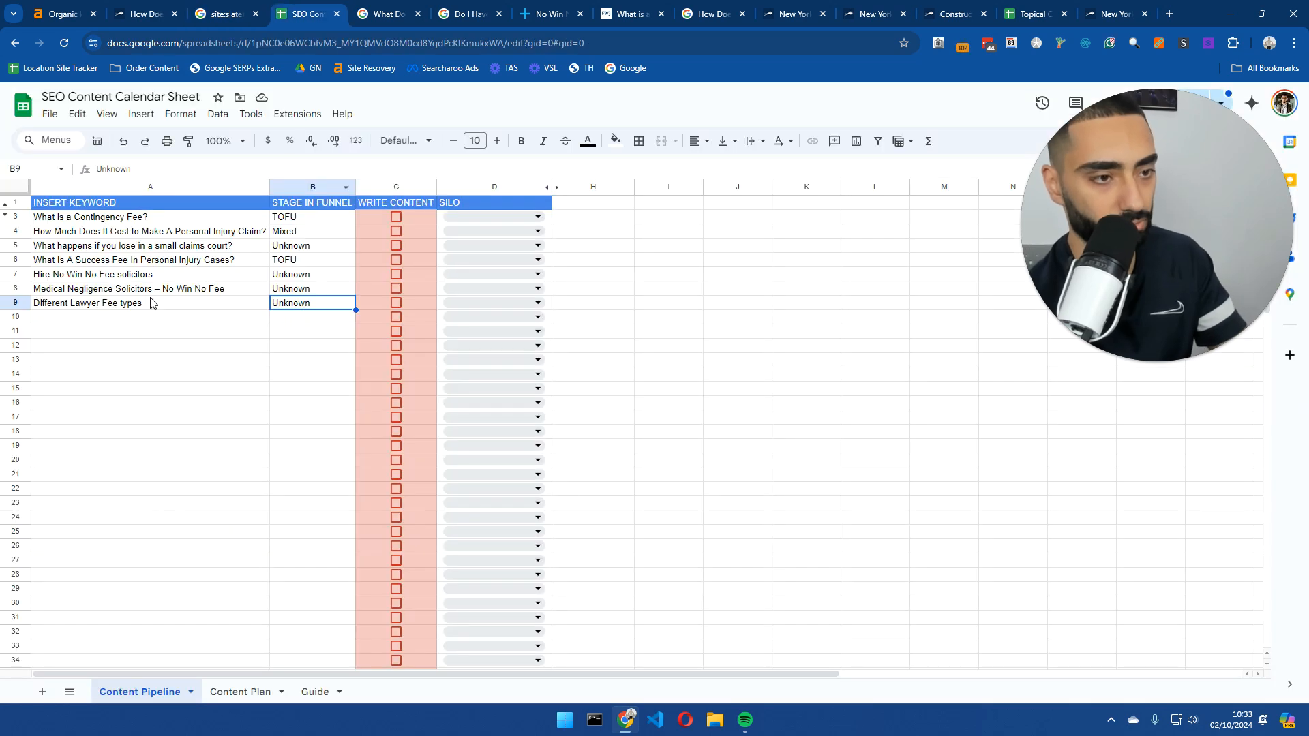
{"action": "left_click", "coordinate": [150, 303]}
{"action": "key", "text": "ctrl+shift+Tab"}
- Open the "Our Fees Explained" result in a new tab, skim its content for fee topics, and close the page
{"action": "middle_click", "coordinate": [198, 414]}
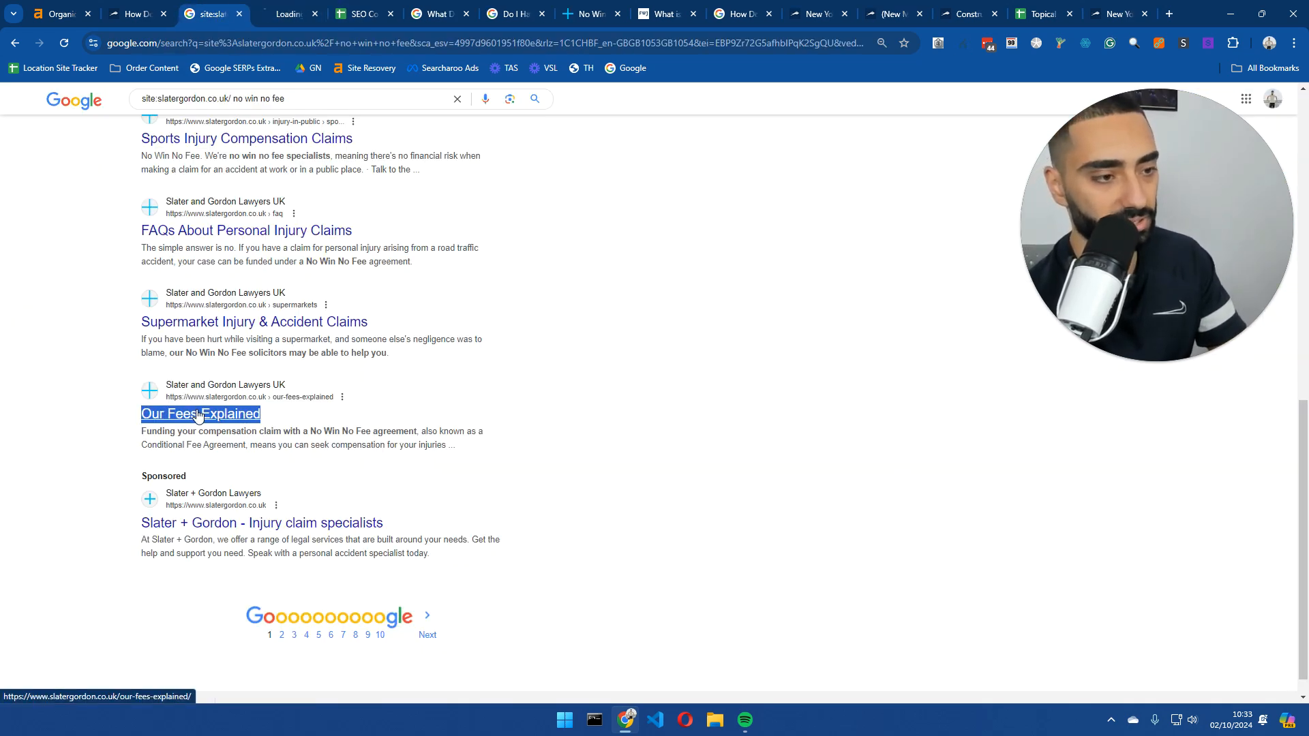
{"action": "key", "text": "ctrl+Tab"}
{"action": "mouse_move", "coordinate": [246, 197]}
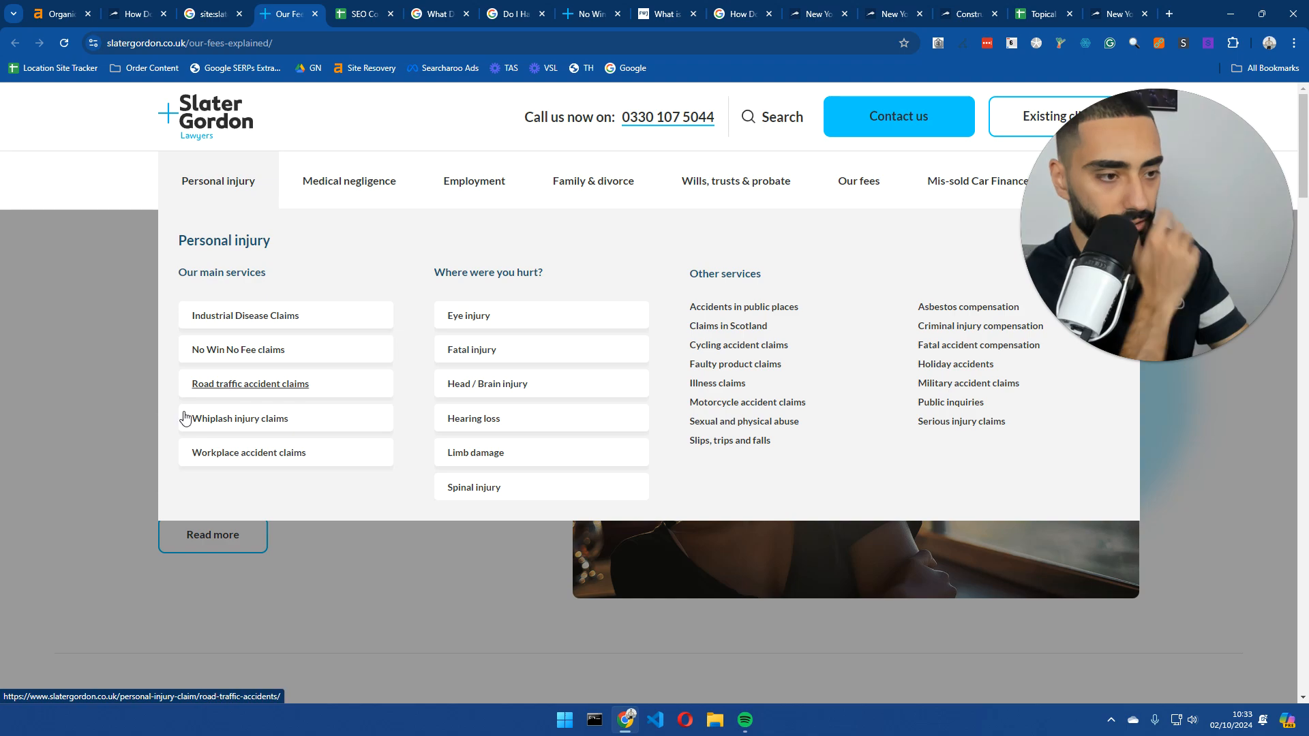
{"action": "scroll", "coordinate": [123, 388], "scroll_direction": "down", "scroll_amount": 8}
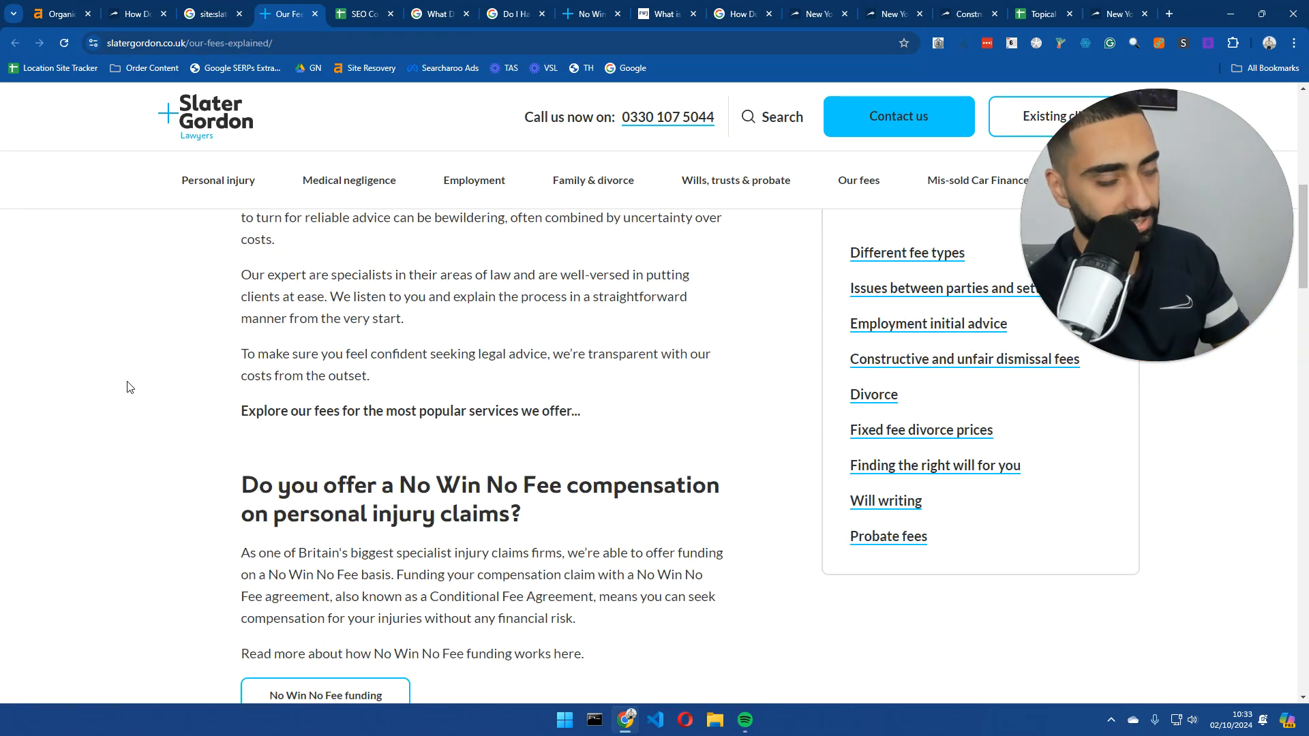
{"action": "scroll", "coordinate": [128, 385], "scroll_direction": "down", "scroll_amount": 5}
{"action": "scroll", "coordinate": [137, 381], "scroll_direction": "up", "scroll_amount": 13}
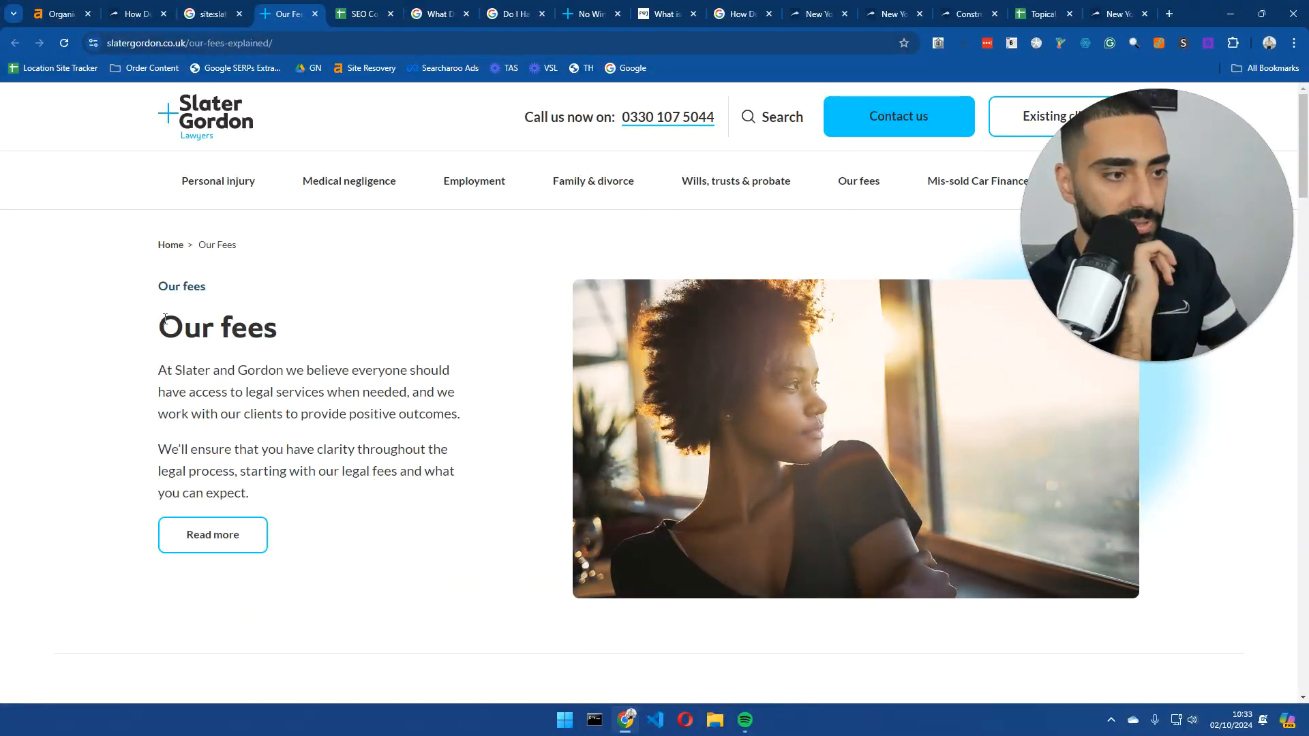
{"action": "key", "text": "ctrl+w"}
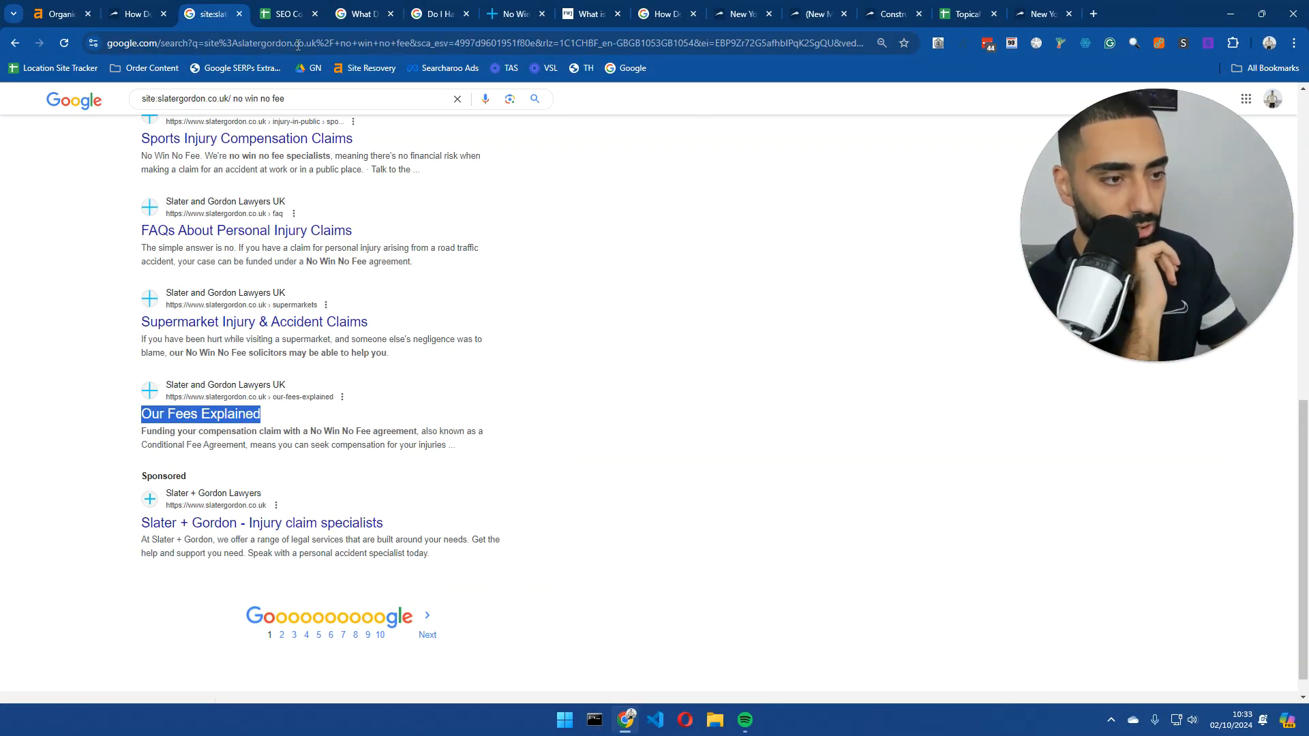
- Open the "Different fee types" result from the site search in a new tab and switch to it
{"action": "scroll", "coordinate": [176, 363], "scroll_direction": "up", "scroll_amount": 2}
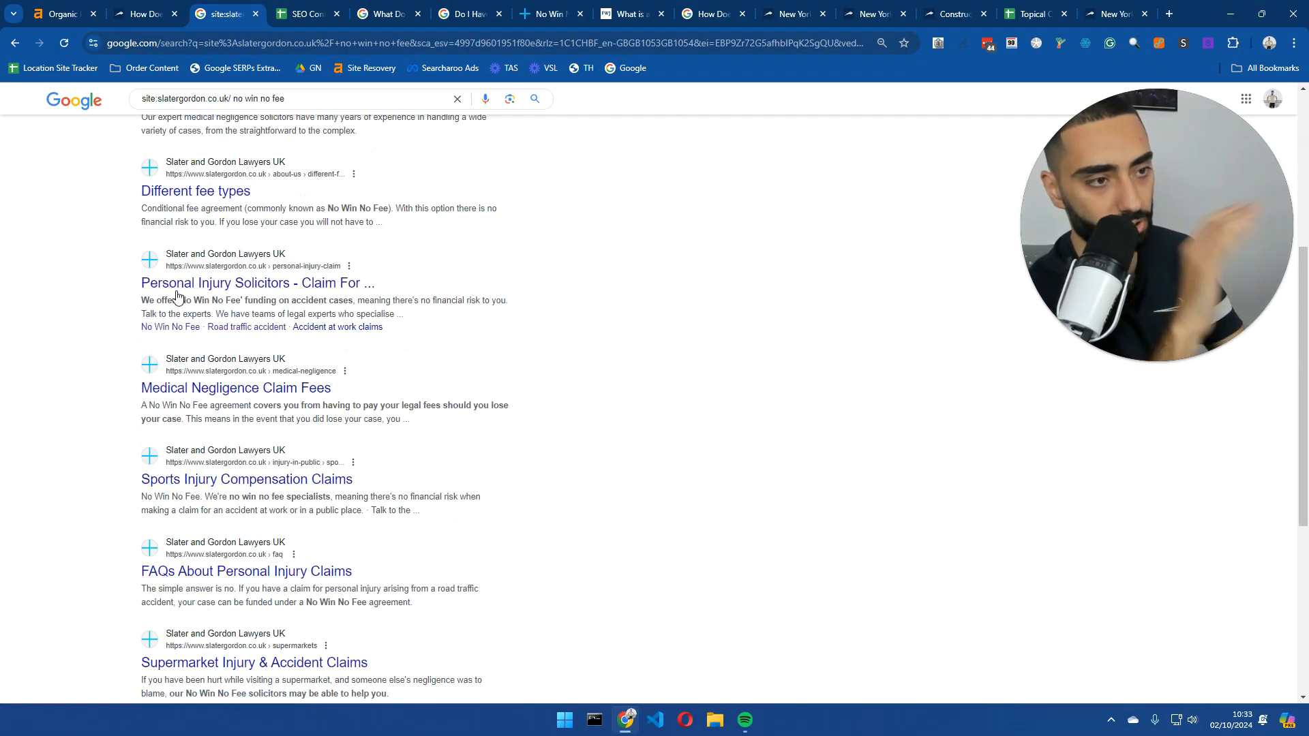
{"action": "middle_click", "coordinate": [183, 197]}
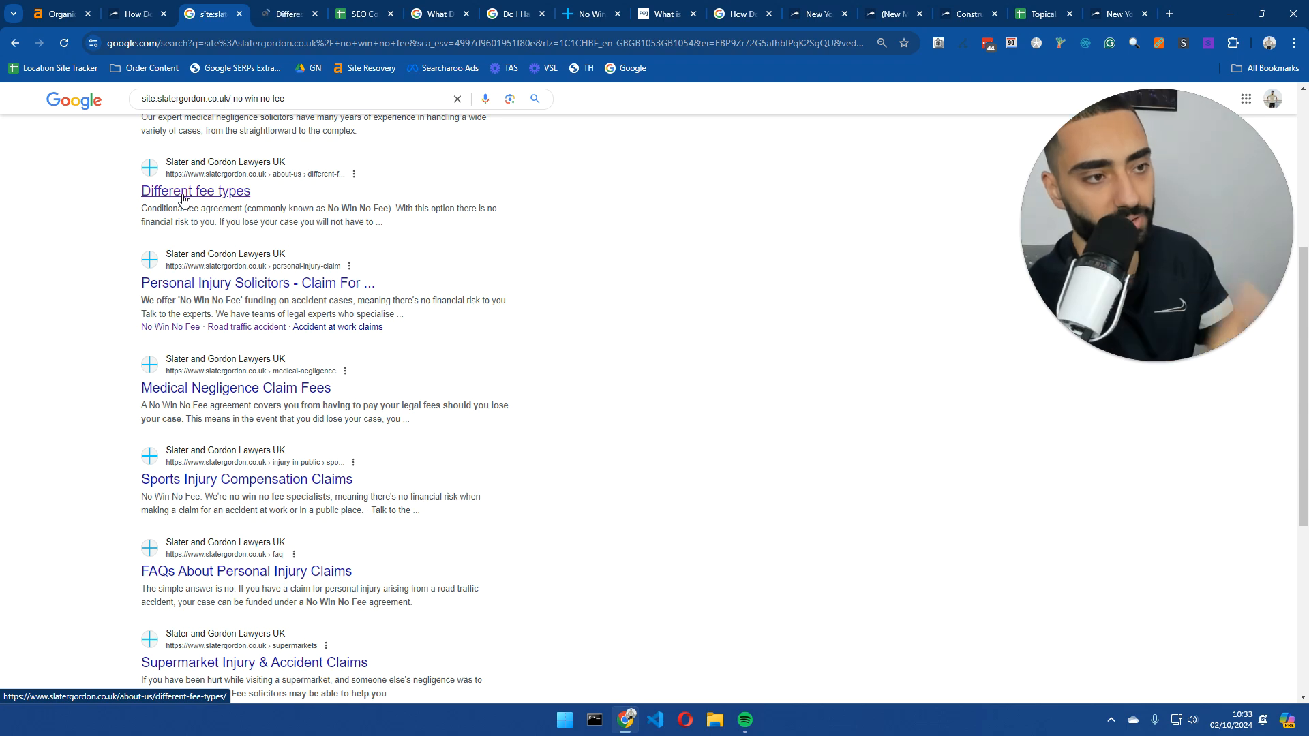
{"action": "left_click", "coordinate": [283, 14]}
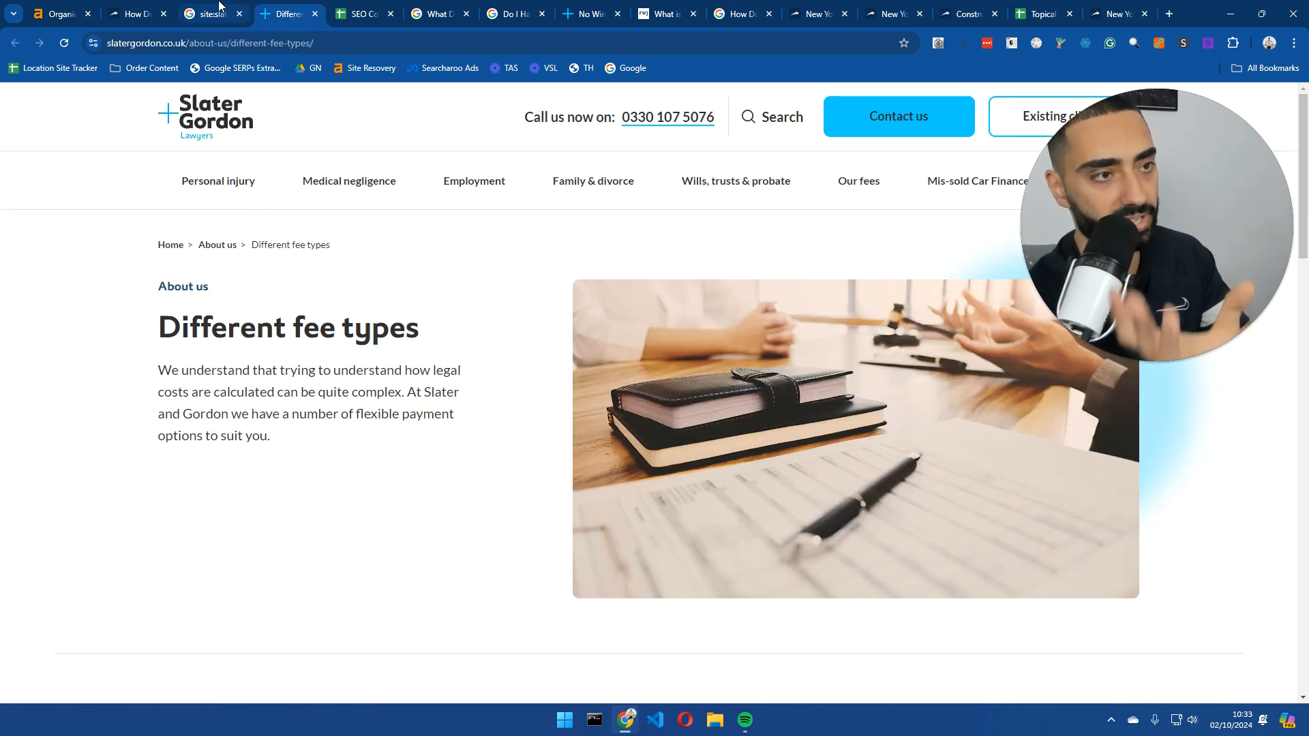
{"action": "left_click", "coordinate": [210, 14]}
{"action": "left_click", "coordinate": [283, 13]}
- Examine the funding options described on the different fee types page, close it, and recheck the remaining site search results
{"action": "scroll", "coordinate": [304, 349], "scroll_direction": "down", "scroll_amount": 8}
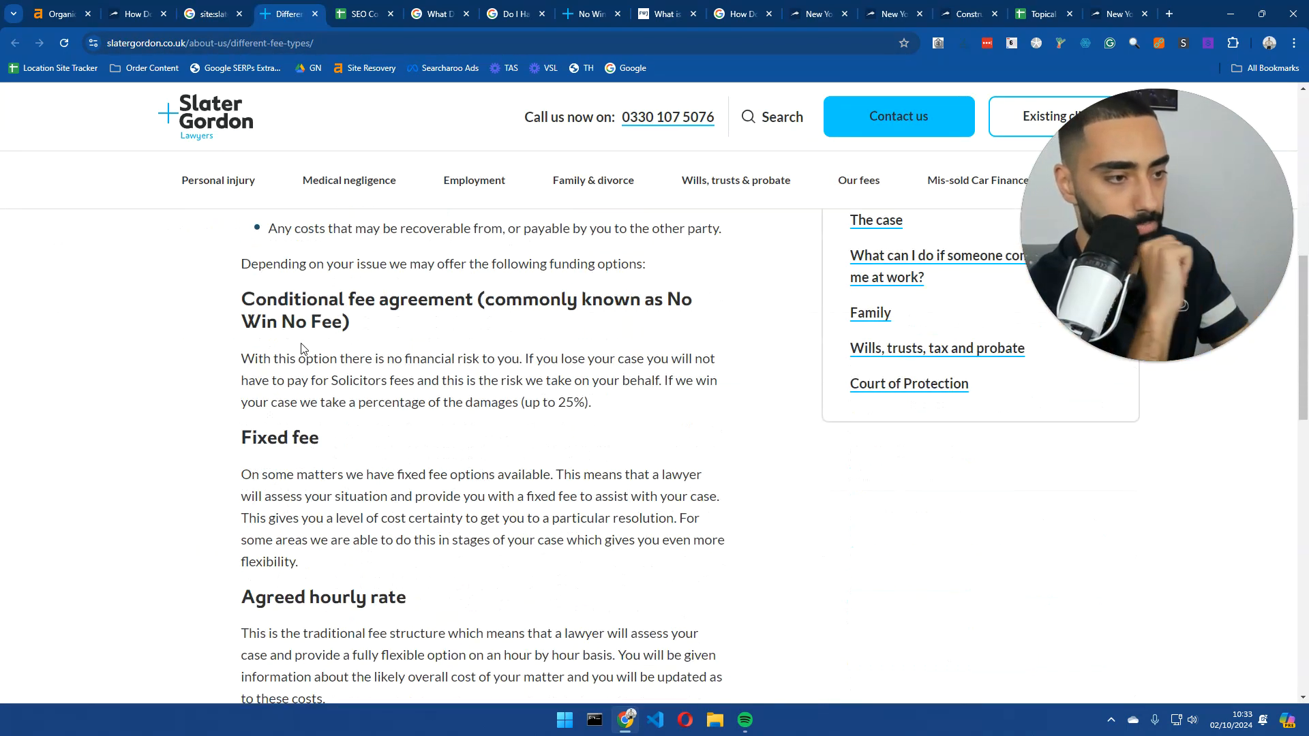
{"action": "scroll", "coordinate": [304, 351], "scroll_direction": "down", "scroll_amount": 6}
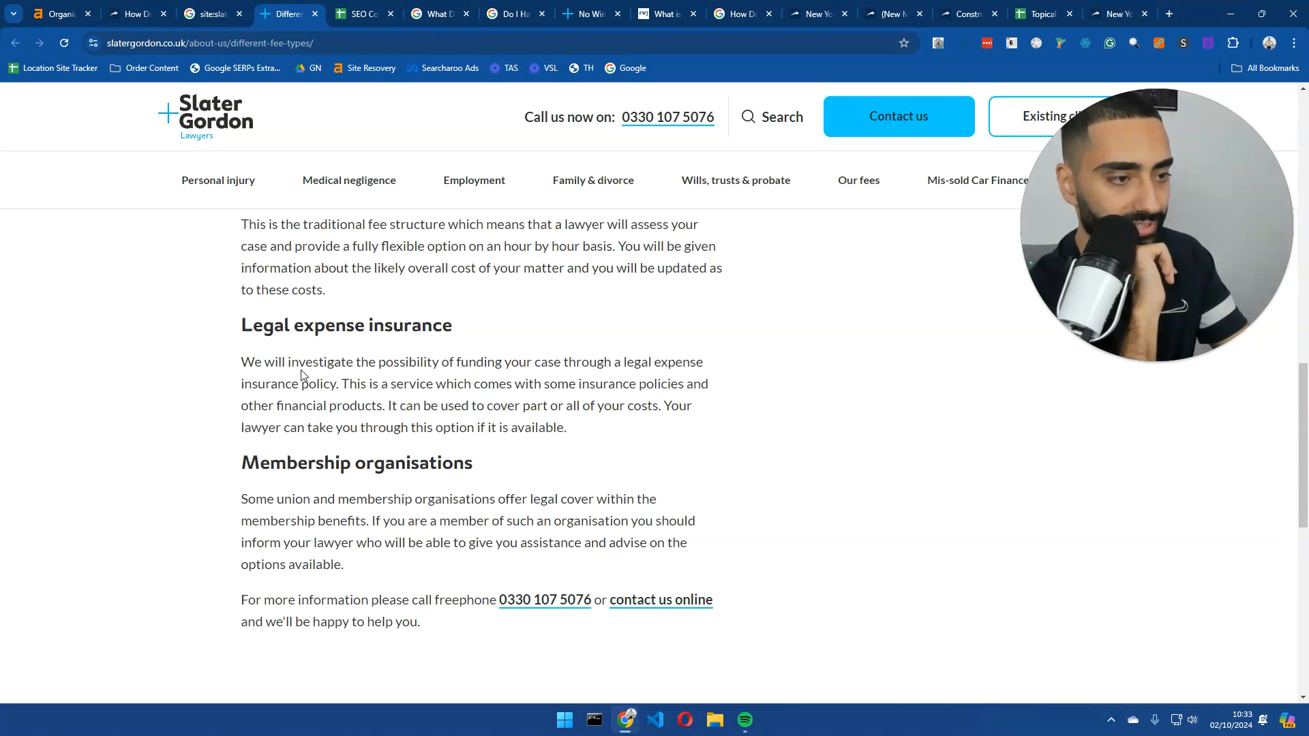
{"action": "scroll", "coordinate": [303, 376], "scroll_direction": "down", "scroll_amount": 1}
{"action": "scroll", "coordinate": [304, 376], "scroll_direction": "up", "scroll_amount": 5}
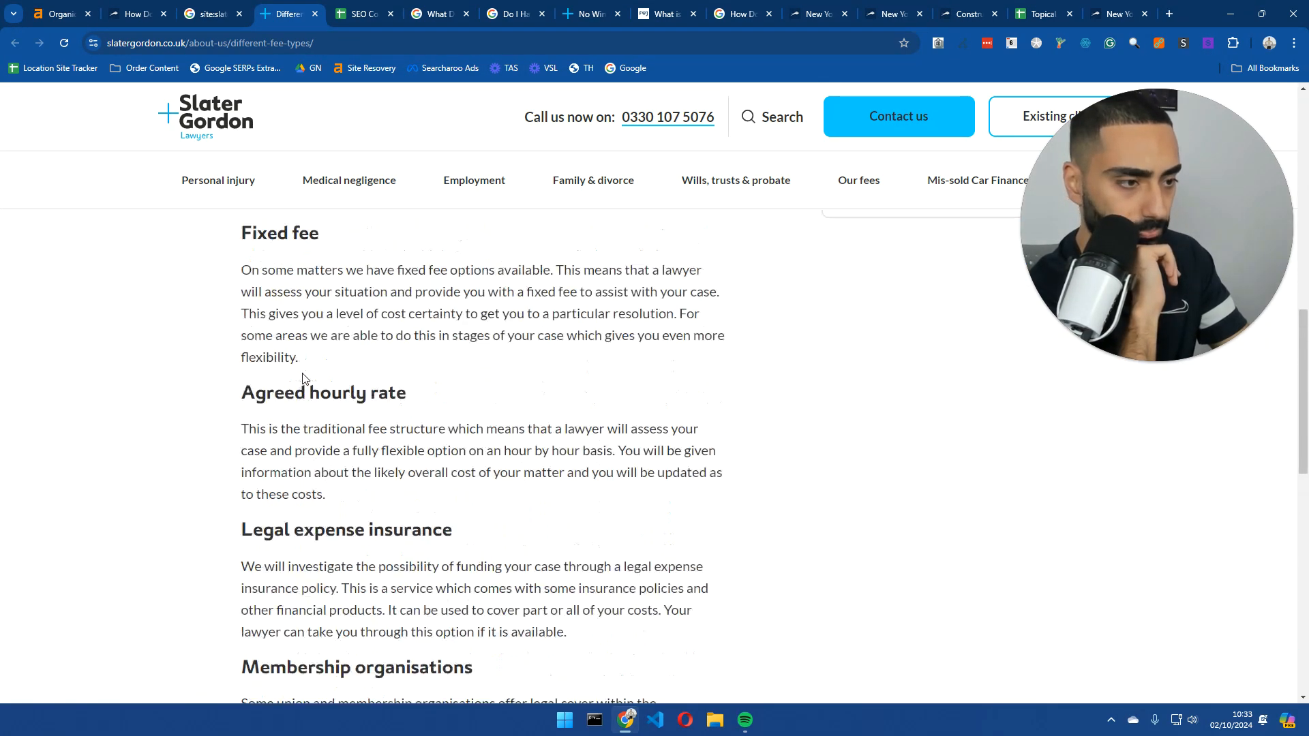
{"action": "scroll", "coordinate": [303, 392], "scroll_direction": "up", "scroll_amount": 4}
{"action": "scroll", "coordinate": [302, 389], "scroll_direction": "up", "scroll_amount": 4}
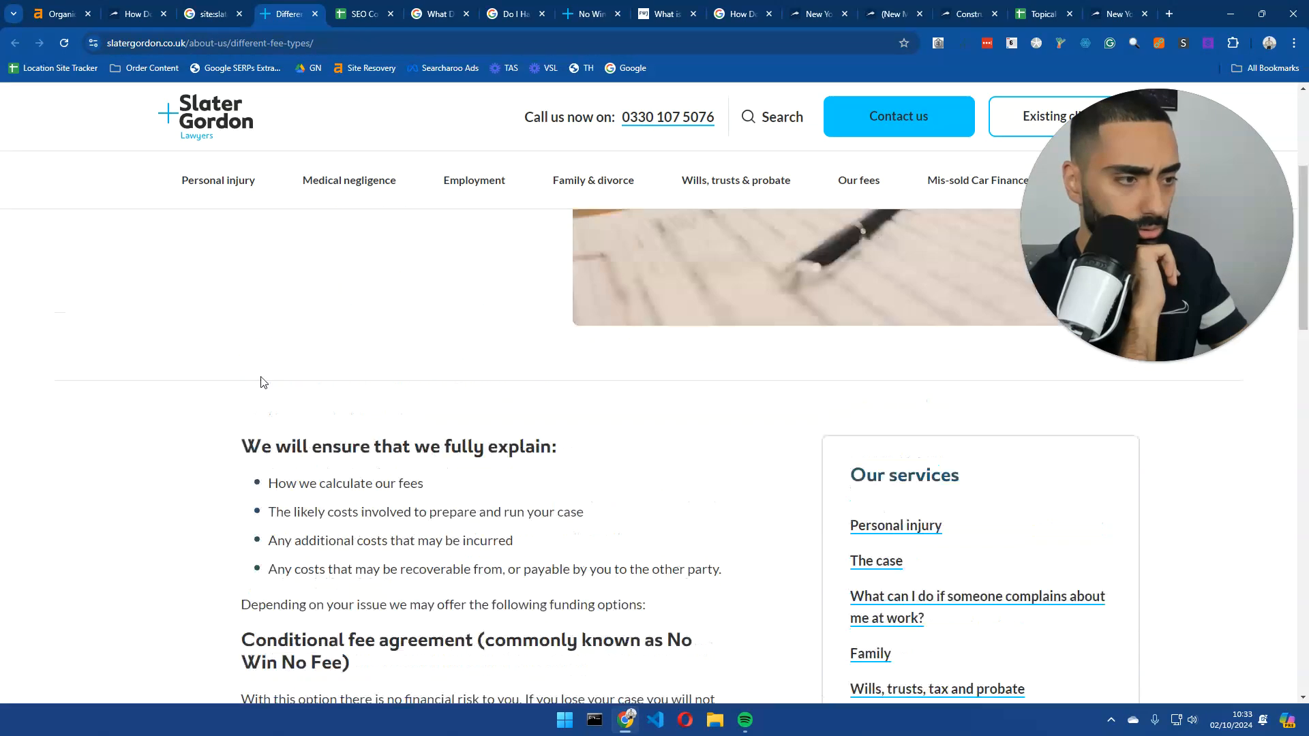
{"action": "scroll", "coordinate": [261, 384], "scroll_direction": "down", "scroll_amount": 1}
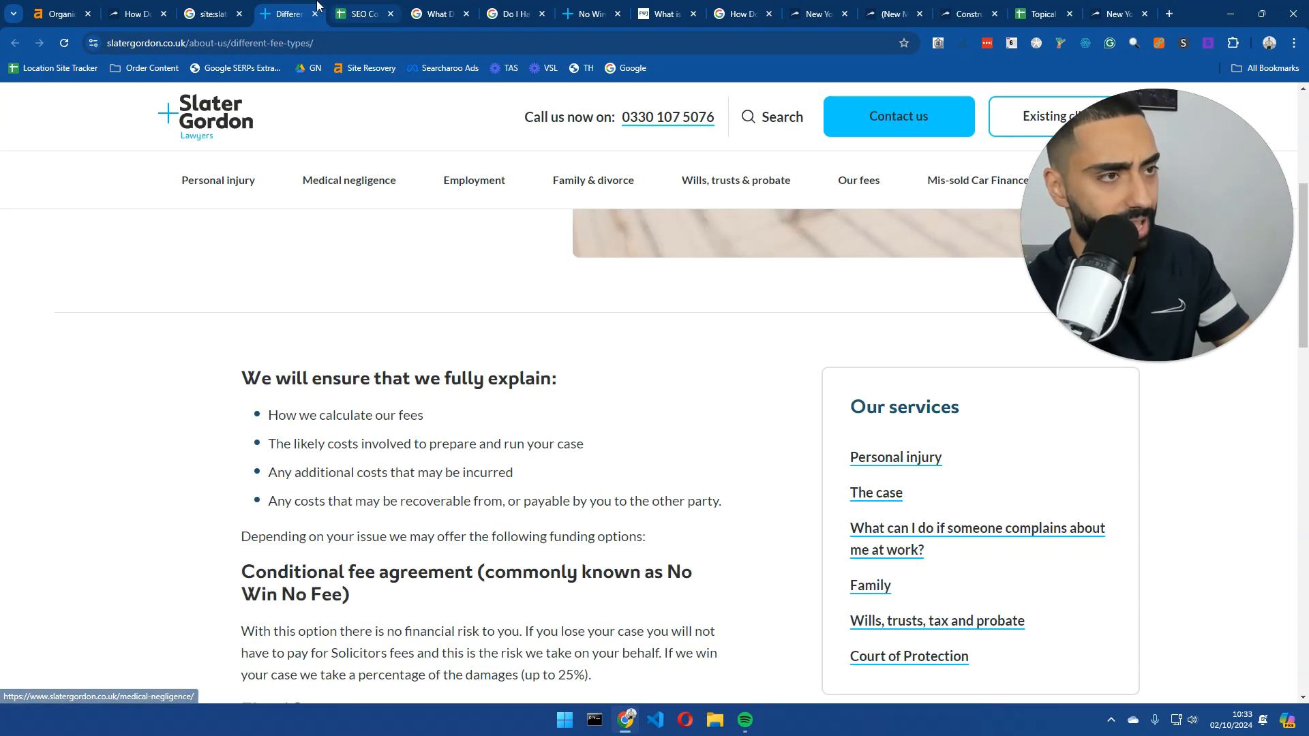
{"action": "left_click", "coordinate": [313, 12]}
{"action": "middle_click", "coordinate": [296, 13]}
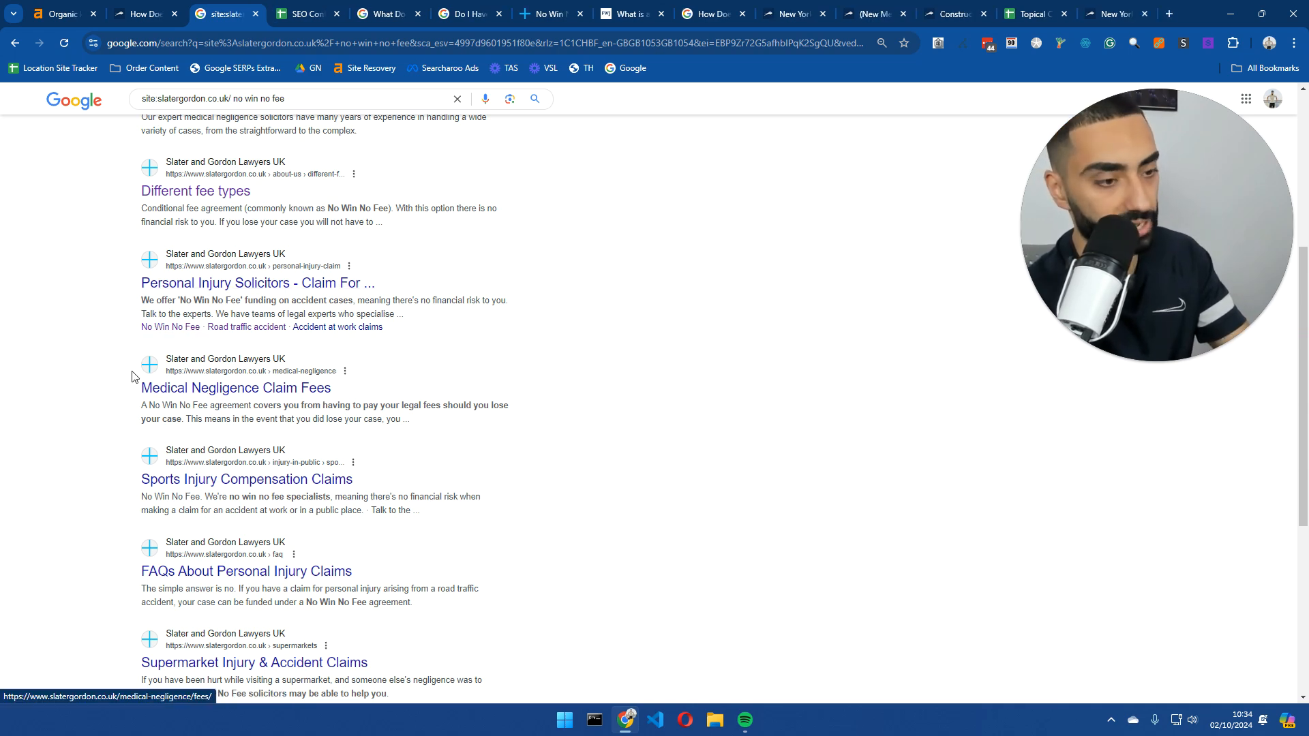
{"action": "scroll", "coordinate": [191, 338], "scroll_direction": "down", "scroll_amount": 4}
{"action": "scroll", "coordinate": [182, 304], "scroll_direction": "up", "scroll_amount": 4}
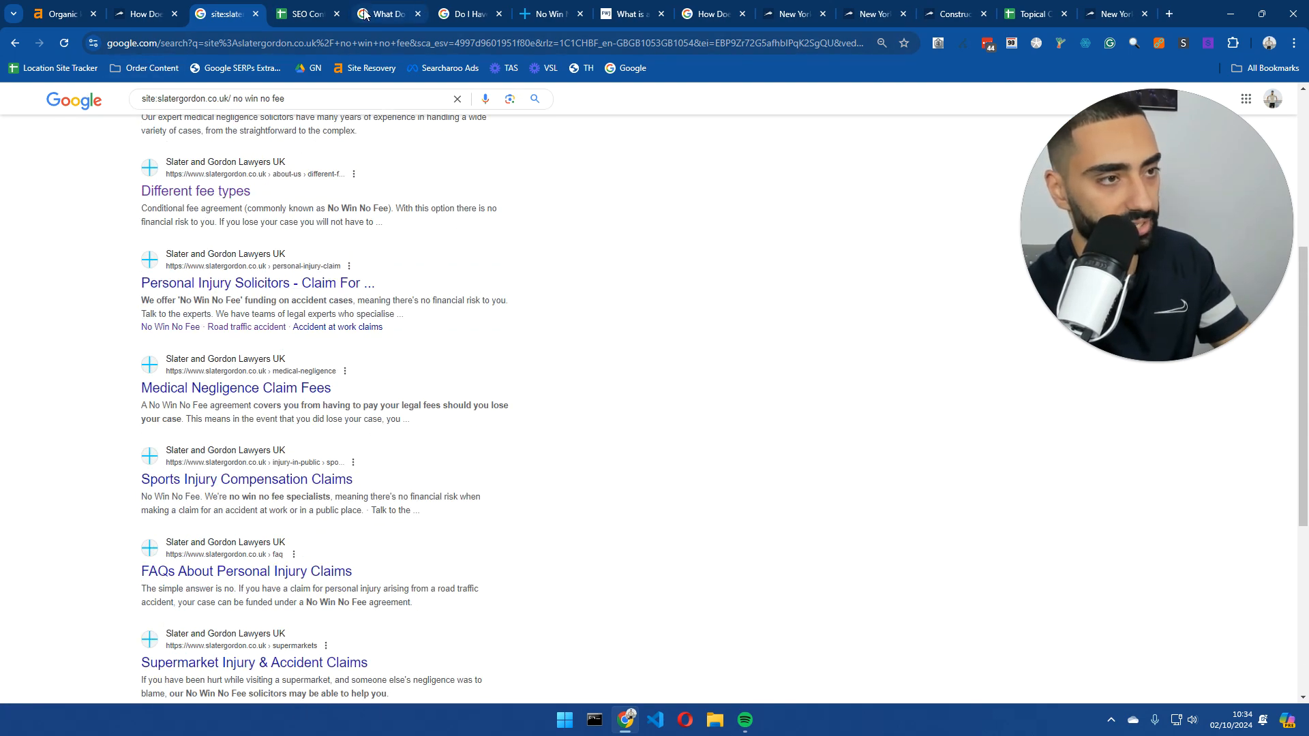
- Copy the row 9 keyword from the content calendar and search Google for "Different Lawyer Fee types"
{"action": "left_click", "coordinate": [303, 14]}
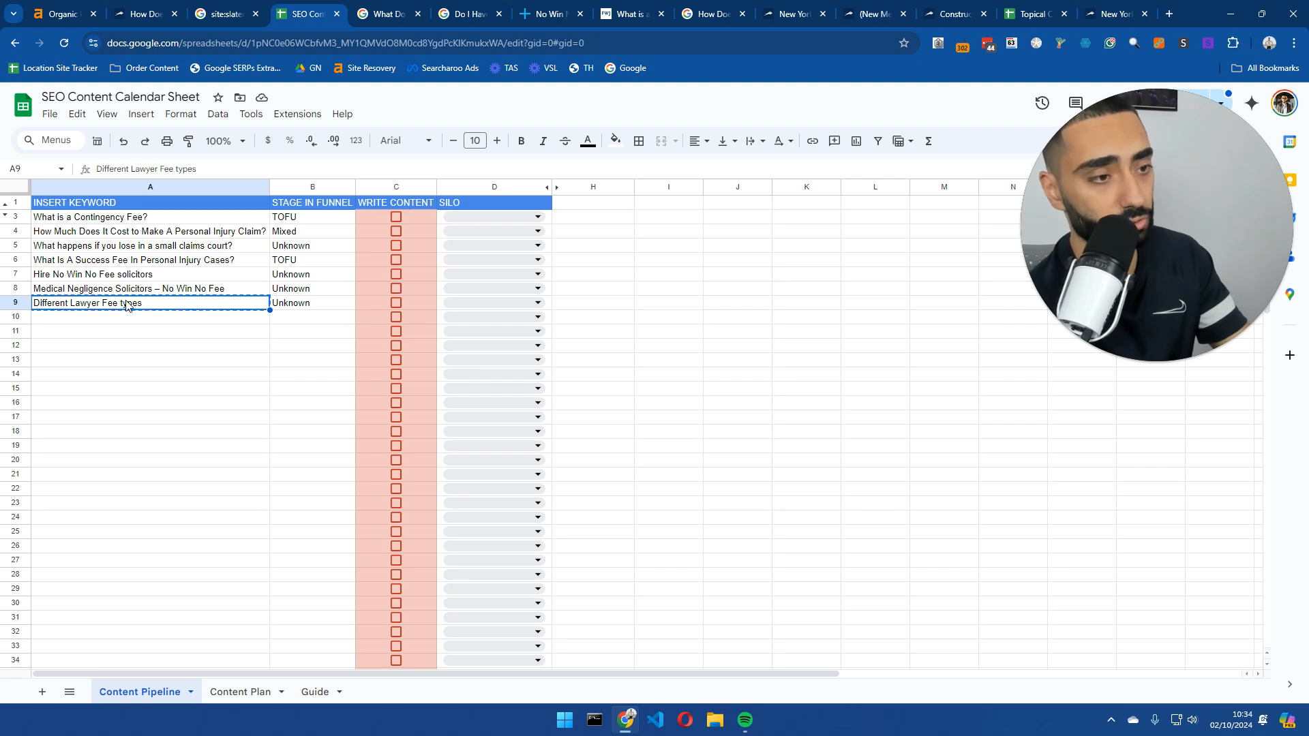
{"action": "left_click", "coordinate": [385, 14]}
{"action": "triple_click", "coordinate": [251, 97]}
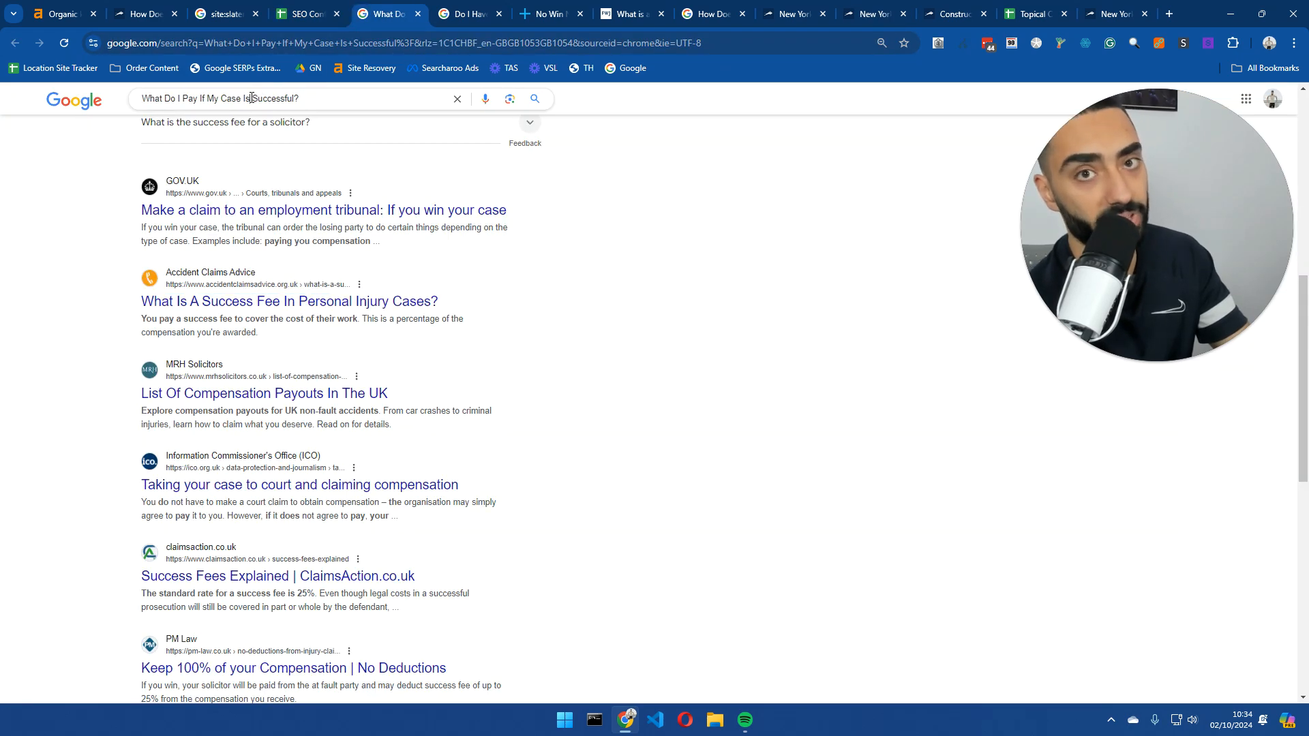
{"action": "type", "text": "Different Lawyer Fee types"}
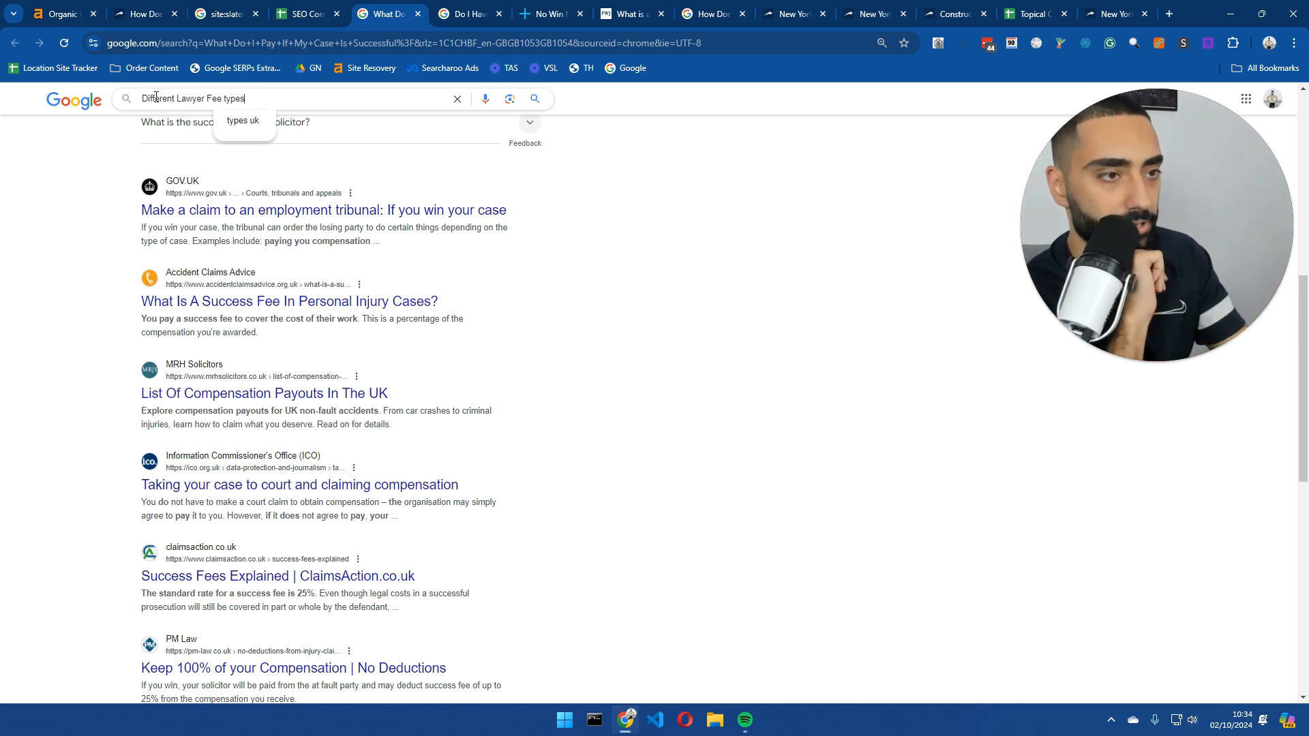
{"action": "key", "text": "Return"}
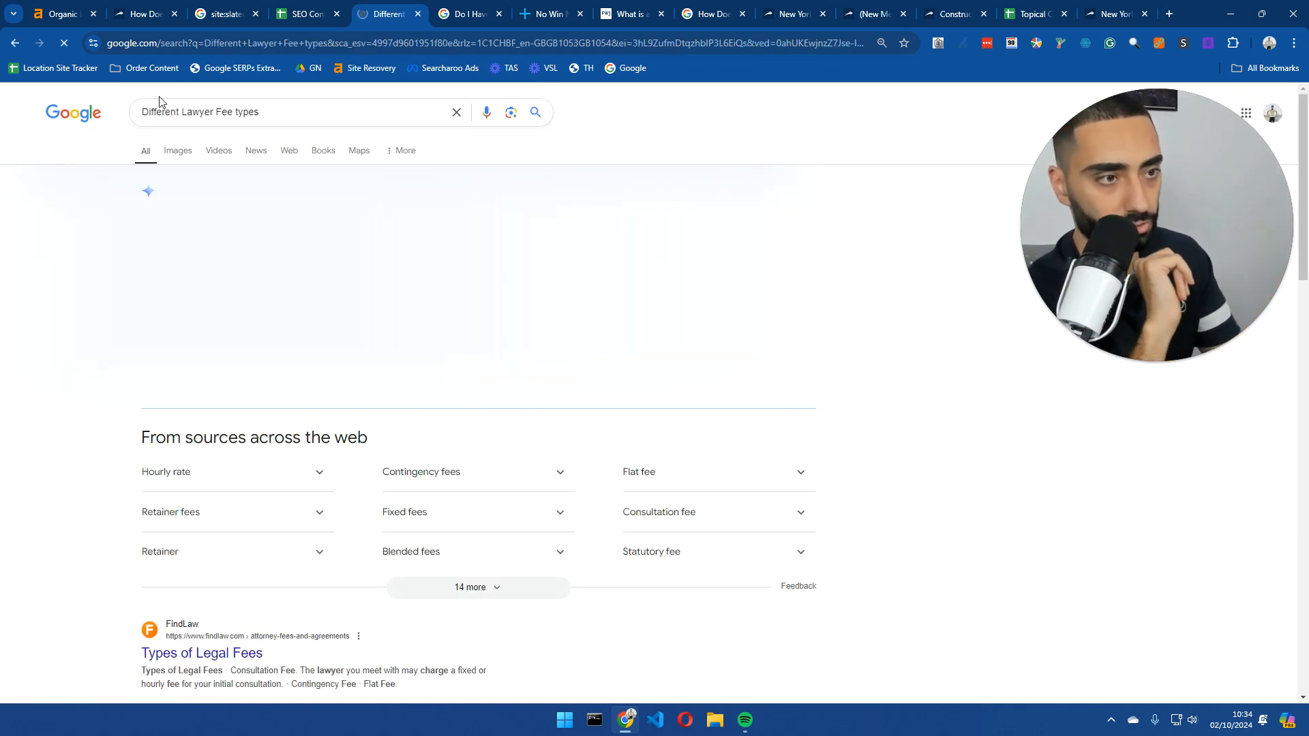
- Expand the full list of fee types from sources across the web and skim the related questions and ranking pages
{"action": "scroll", "coordinate": [124, 320], "scroll_direction": "down", "scroll_amount": 2}
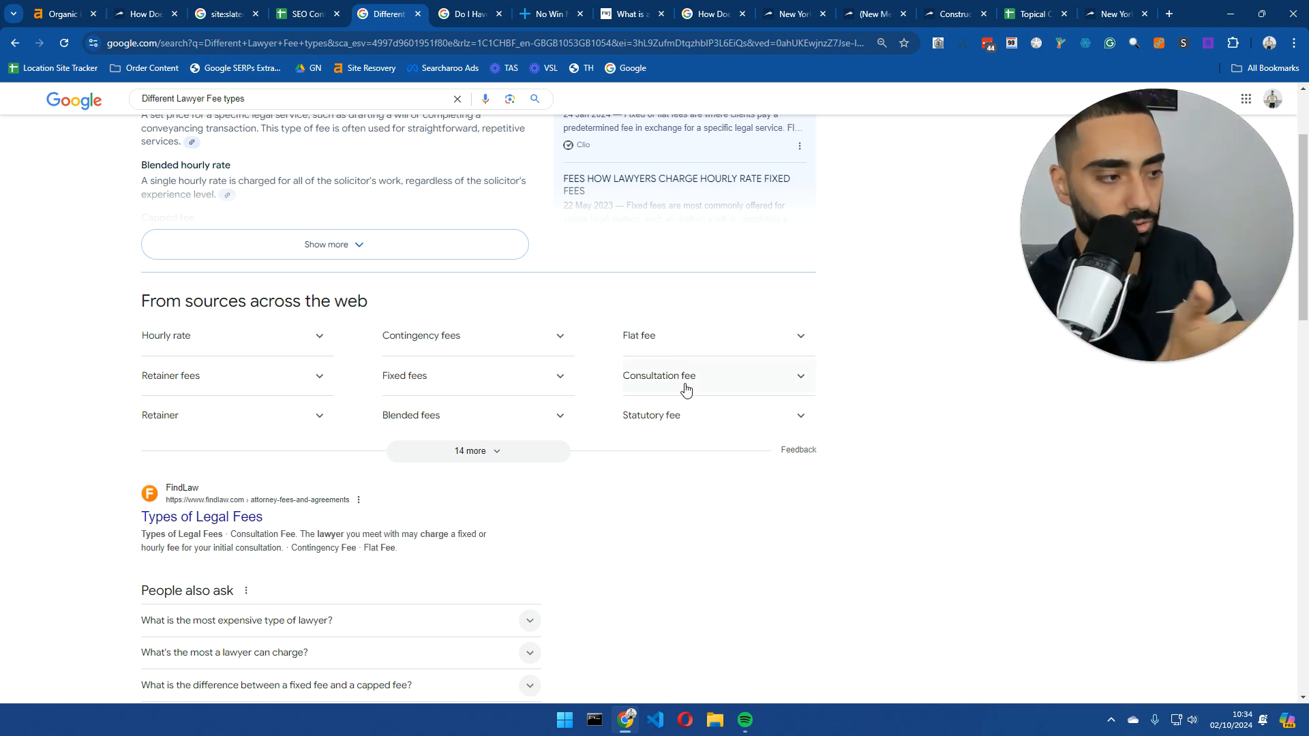
{"action": "left_click", "coordinate": [482, 460]}
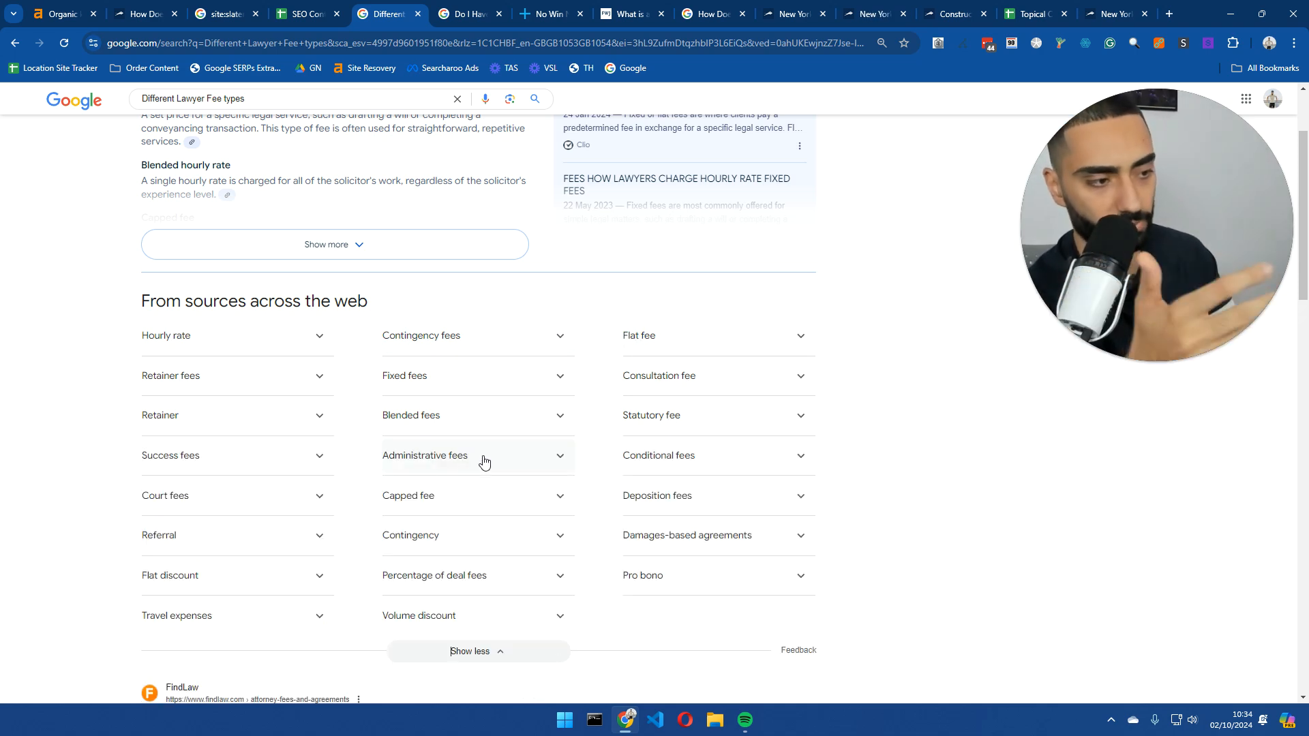
{"action": "scroll", "coordinate": [483, 477], "scroll_direction": "down", "scroll_amount": 2}
{"action": "scroll", "coordinate": [465, 463], "scroll_direction": "down", "scroll_amount": 5}
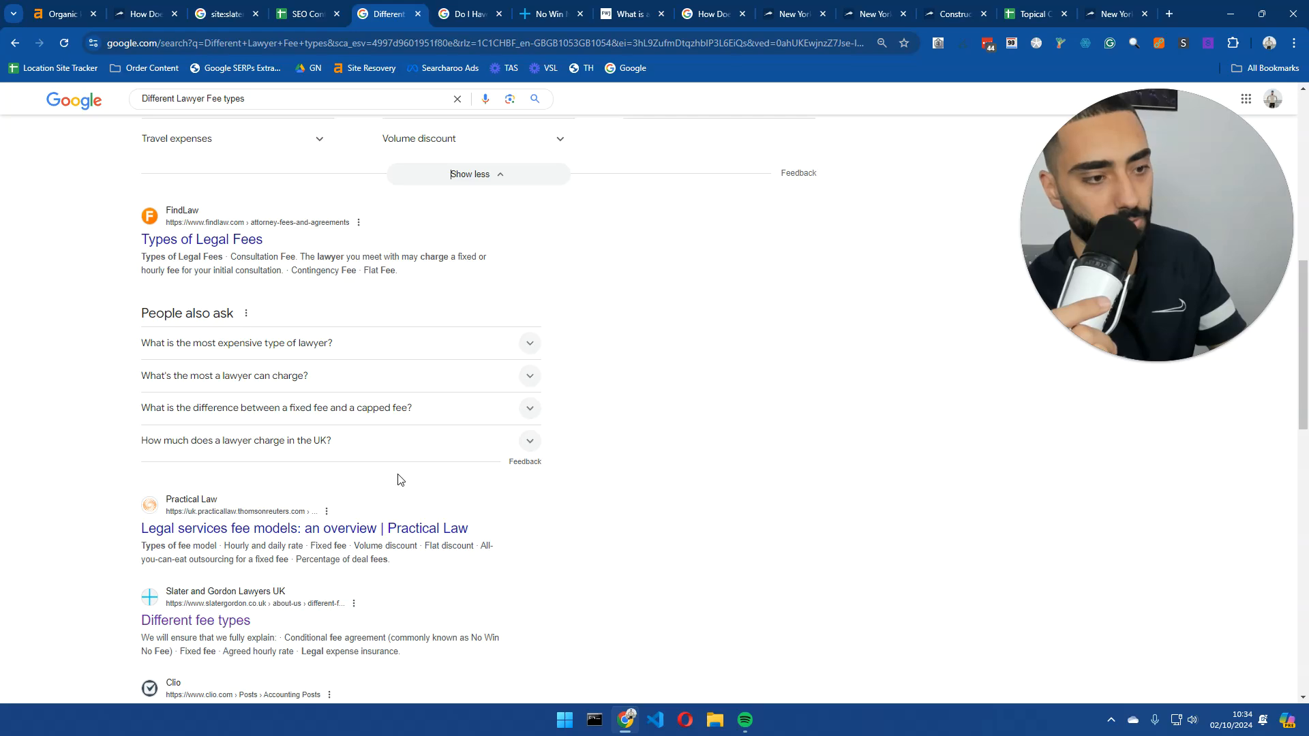
{"action": "scroll", "coordinate": [311, 293], "scroll_direction": "up", "scroll_amount": 9}
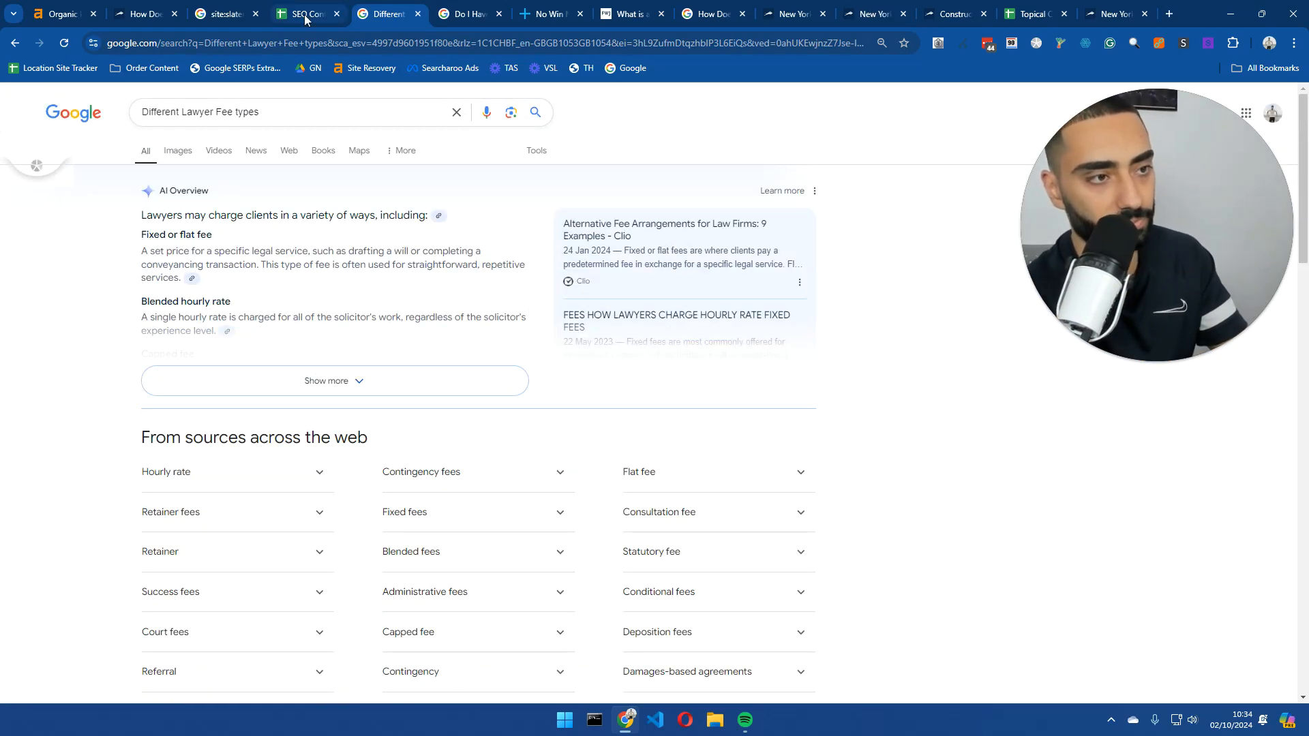
- Return to the slatergordon.co.uk no win no fee site search and recheck its results for further fee topics
{"action": "left_click", "coordinate": [465, 14]}
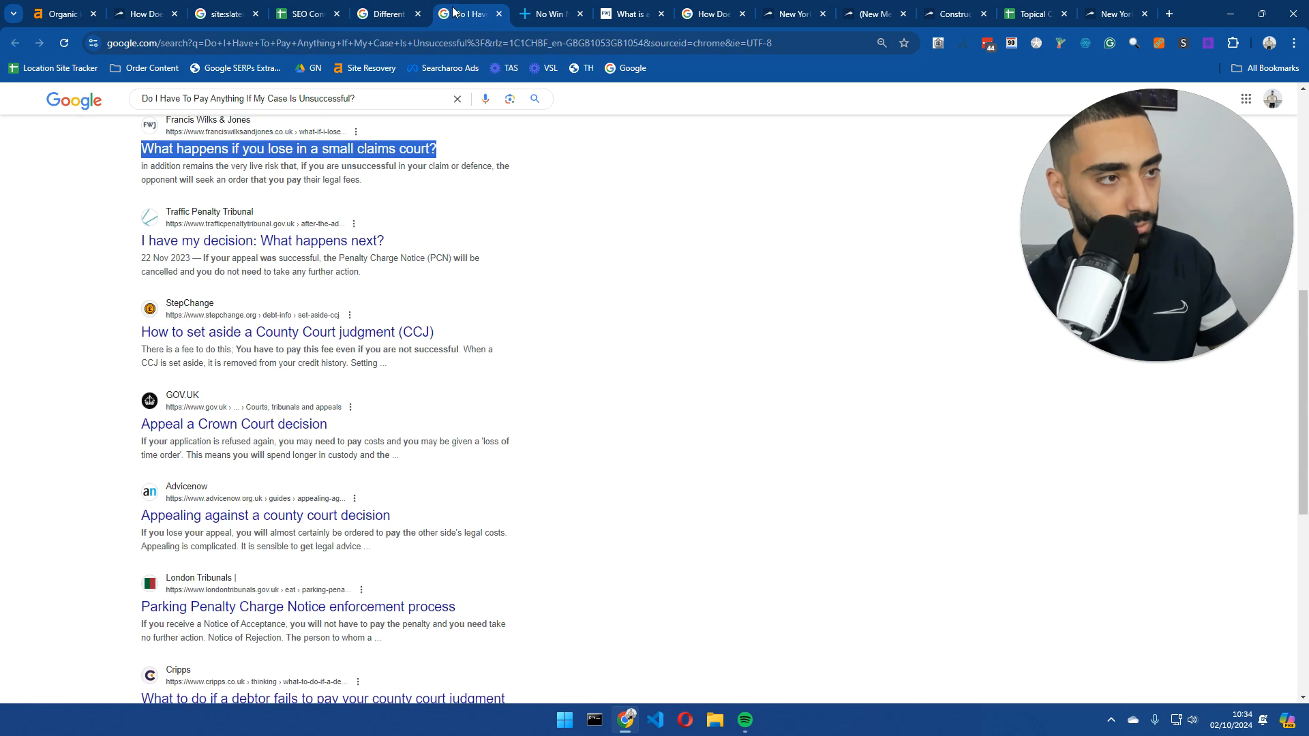
{"action": "left_click", "coordinate": [386, 14]}
{"action": "left_click", "coordinate": [225, 14]}
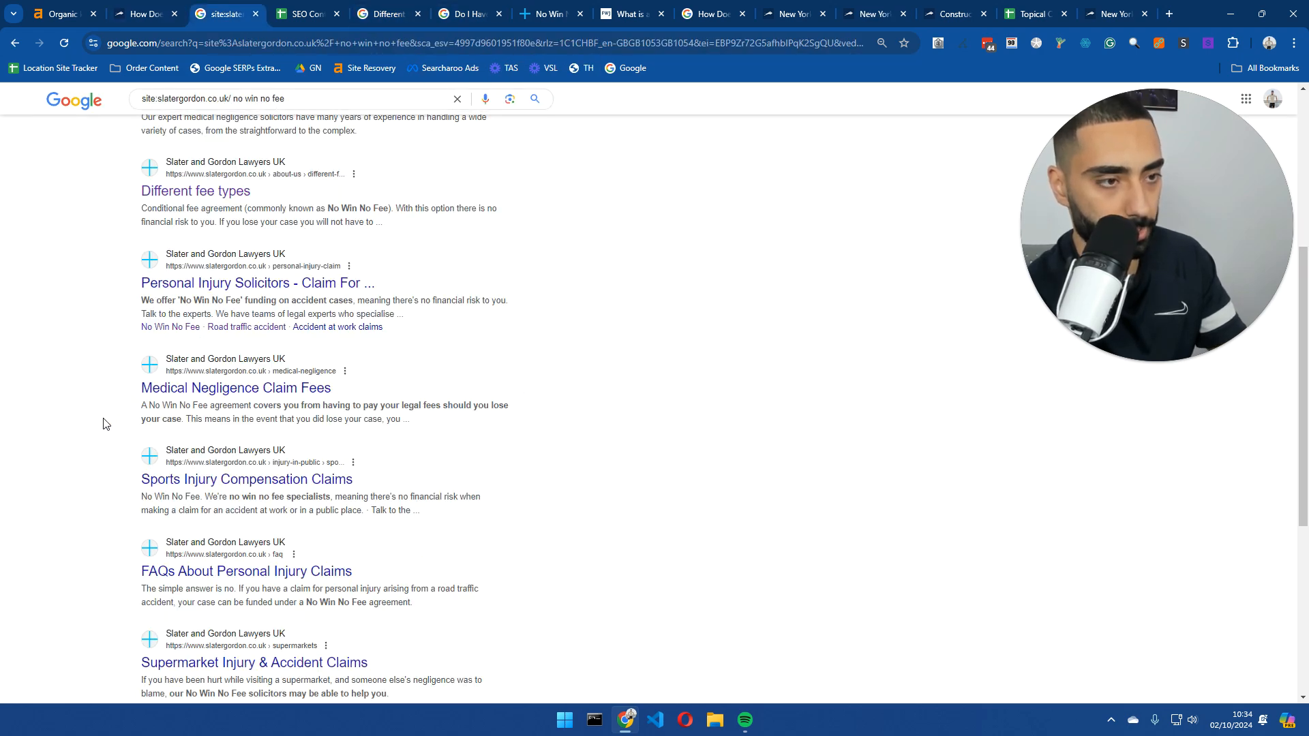
{"action": "scroll", "coordinate": [105, 429], "scroll_direction": "down", "scroll_amount": 2}
- Replace the "Different Lawyer Fee types" query with a Google search for "Our Fees Explained lawyers"
{"action": "left_click", "coordinate": [385, 14]}
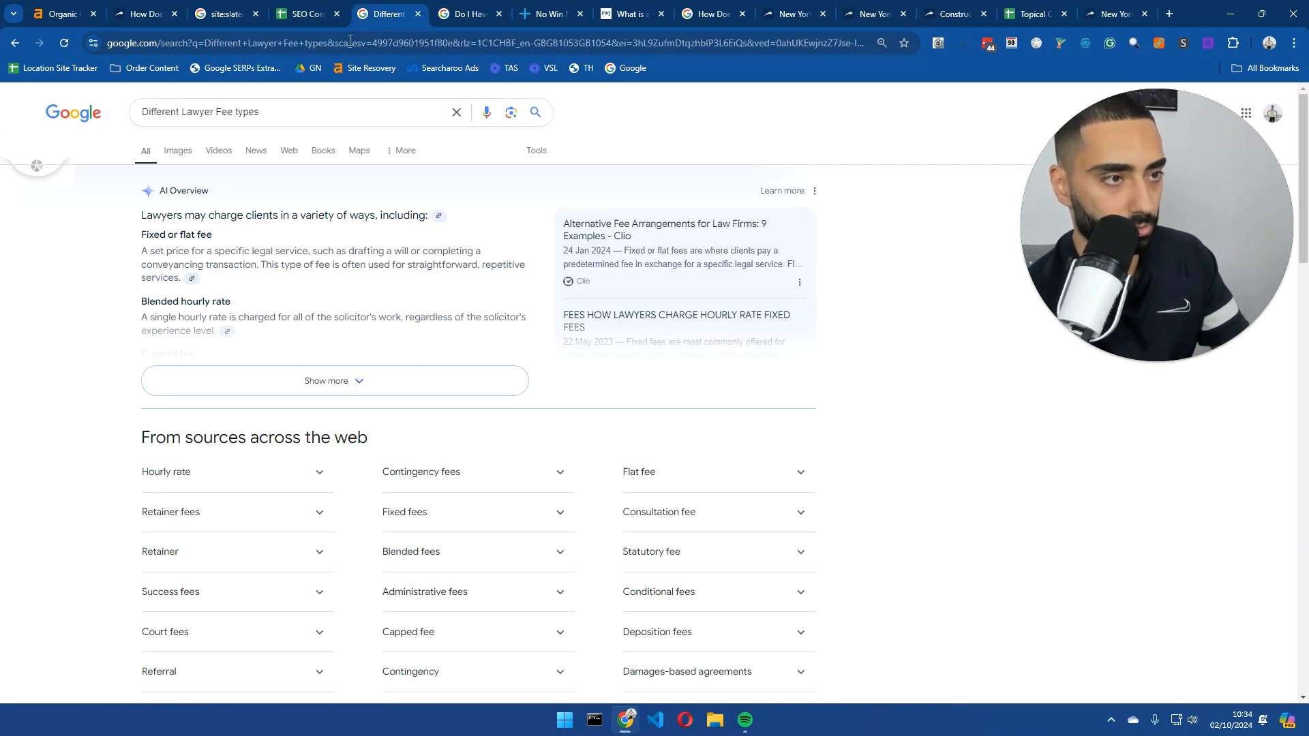
{"action": "triple_click", "coordinate": [194, 113]}
{"action": "type", "text": "Our Fees Explained"}
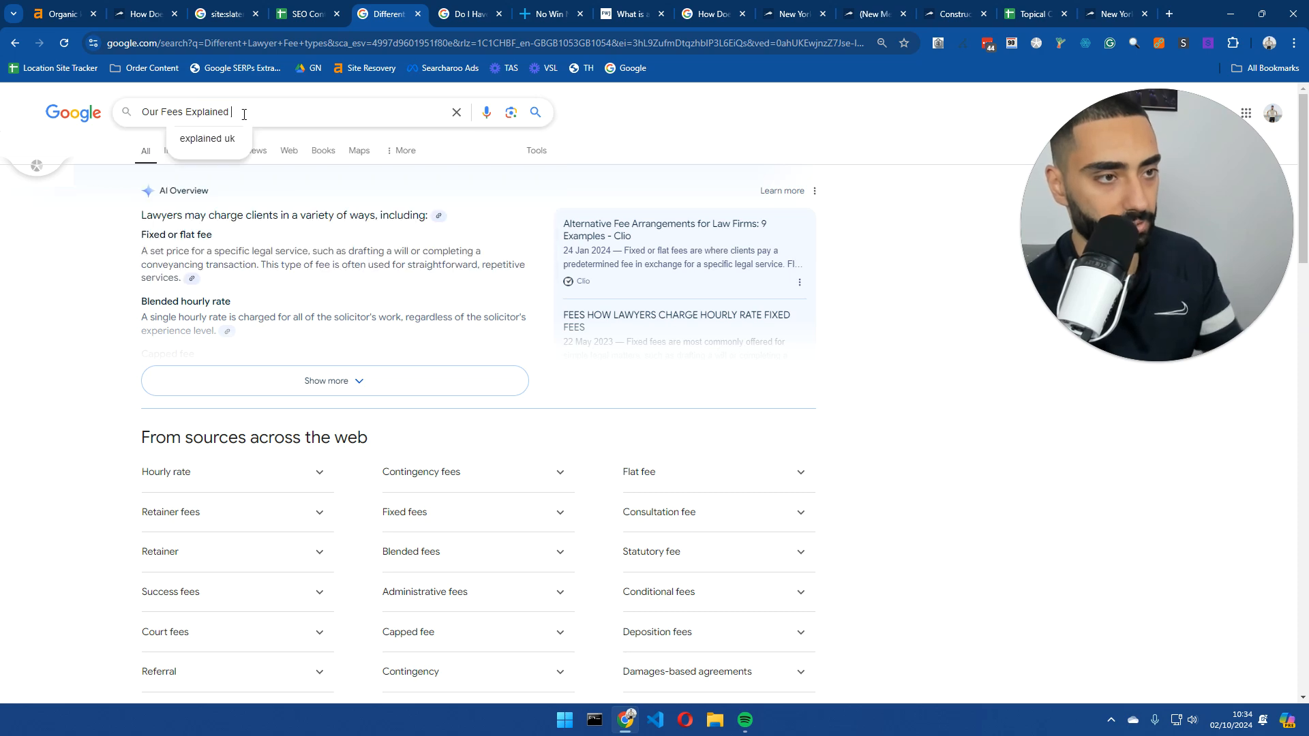
{"action": "type", "text": "lawyers"}
{"action": "key", "text": "Return"}
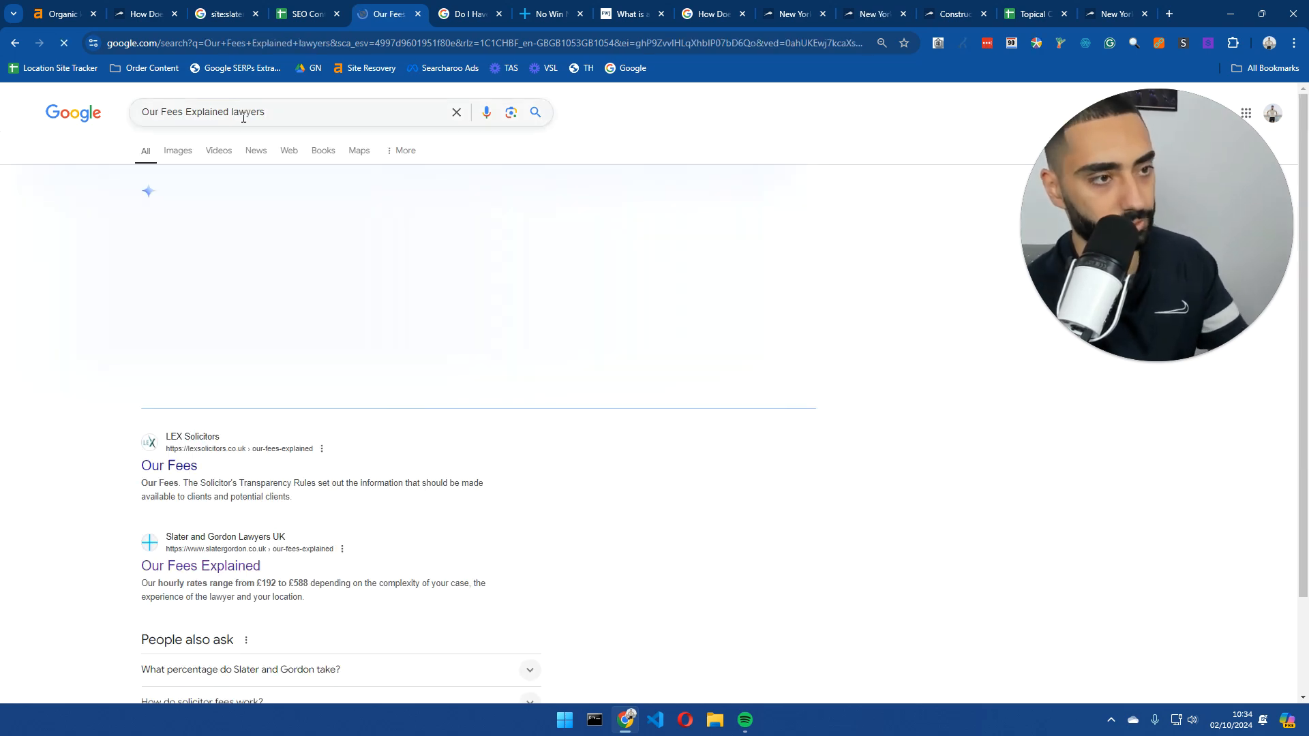
- Examine the Google results for "Our Fees Explained lawyers"
{"action": "scroll", "coordinate": [76, 361], "scroll_direction": "down", "scroll_amount": 2}
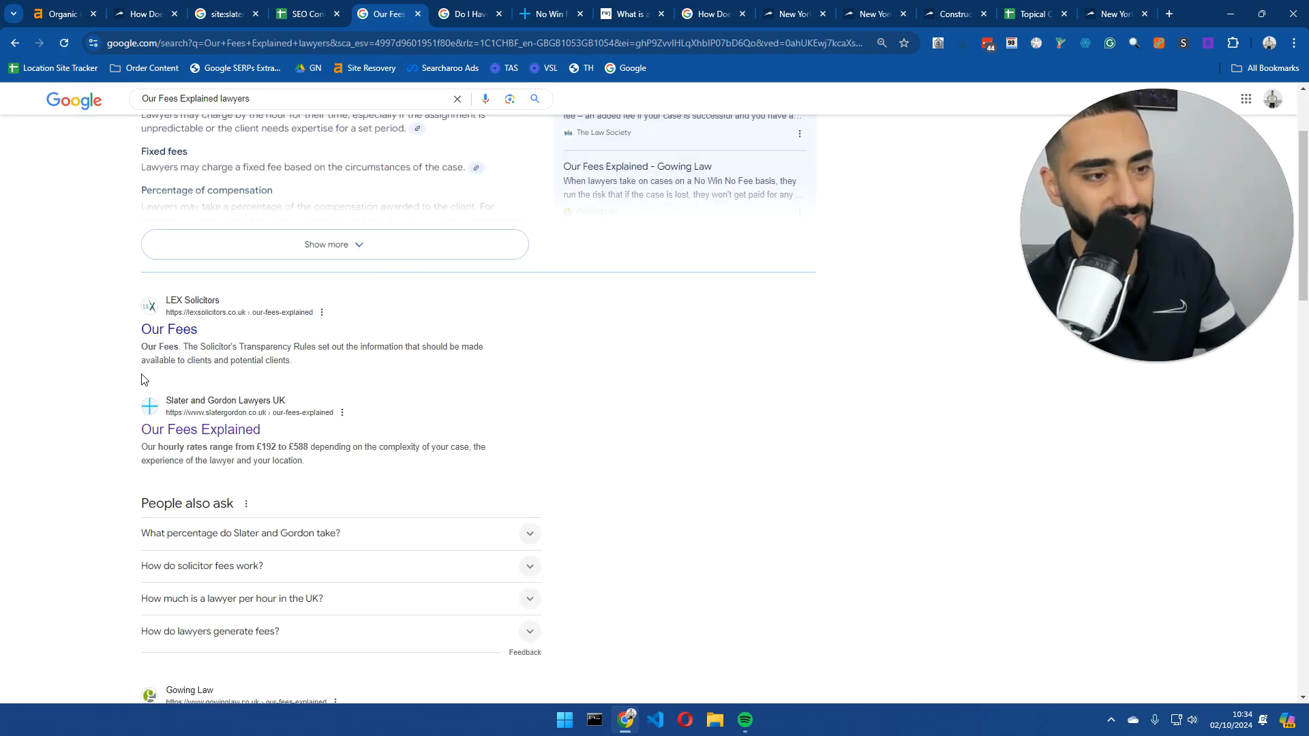
{"action": "scroll", "coordinate": [112, 378], "scroll_direction": "down", "scroll_amount": 1}
{"action": "scroll", "coordinate": [133, 341], "scroll_direction": "down", "scroll_amount": 9}
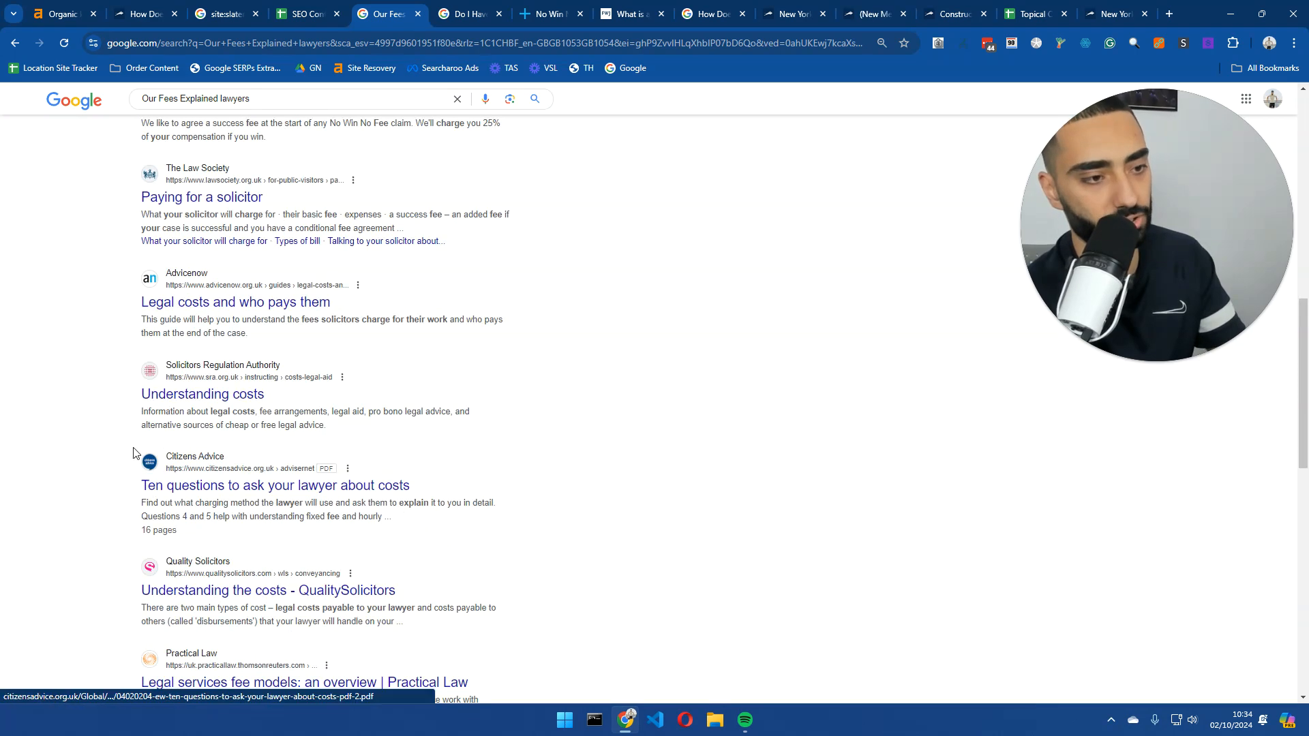
{"action": "scroll", "coordinate": [134, 453], "scroll_direction": "up", "scroll_amount": 1}
- Return to the slatergordon.co.uk "no win no fee" site results and examine the "Different fee types" listing
{"action": "key", "text": "ctrl+shift+Tab"}
{"action": "key", "text": "ctrl+shift+Tab"}
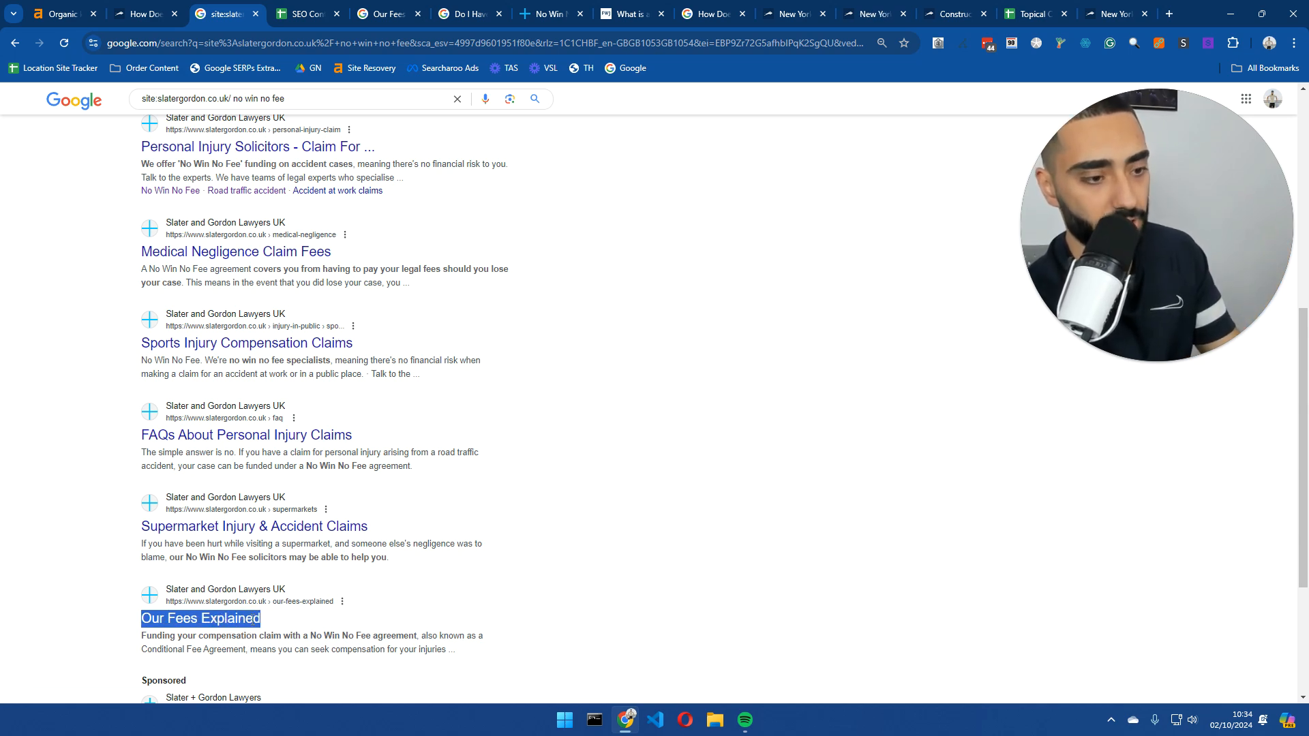
{"action": "scroll", "coordinate": [122, 407], "scroll_direction": "up", "scroll_amount": 5}
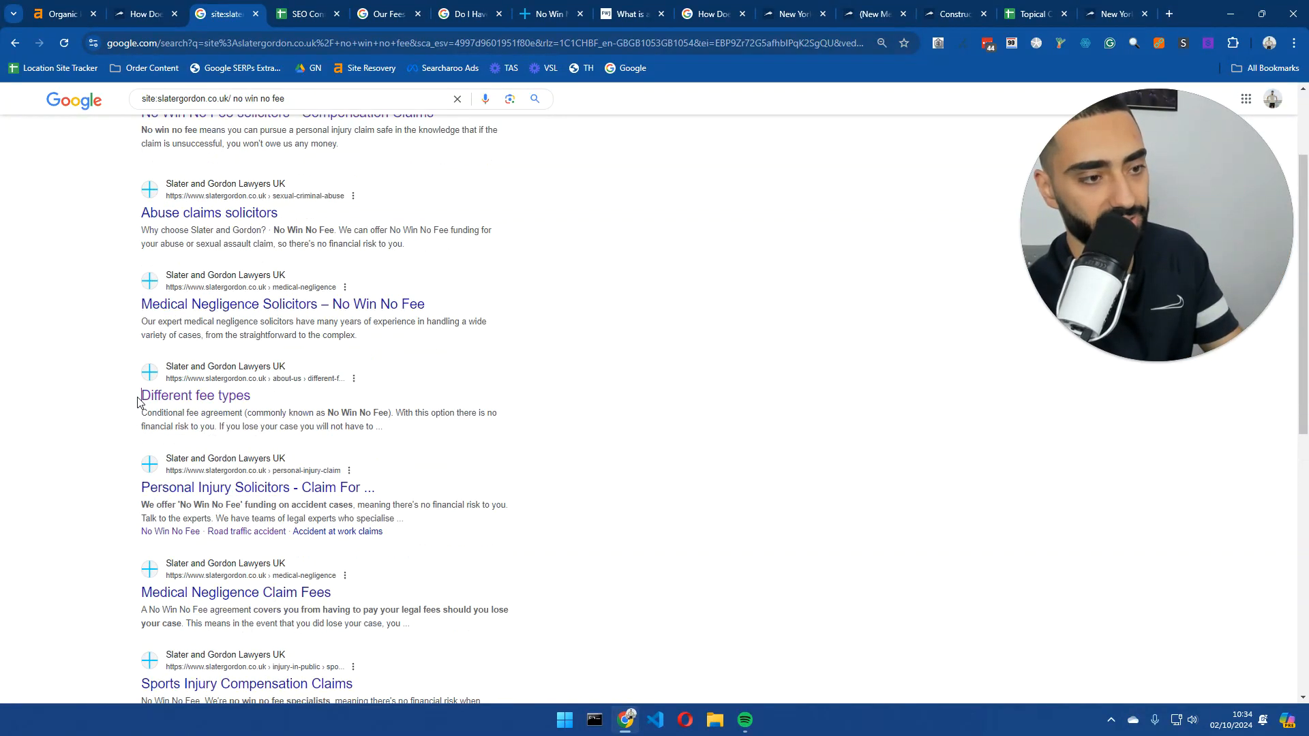
{"action": "left_click_drag", "start_coordinate": [137, 402], "coordinate": [293, 426]}
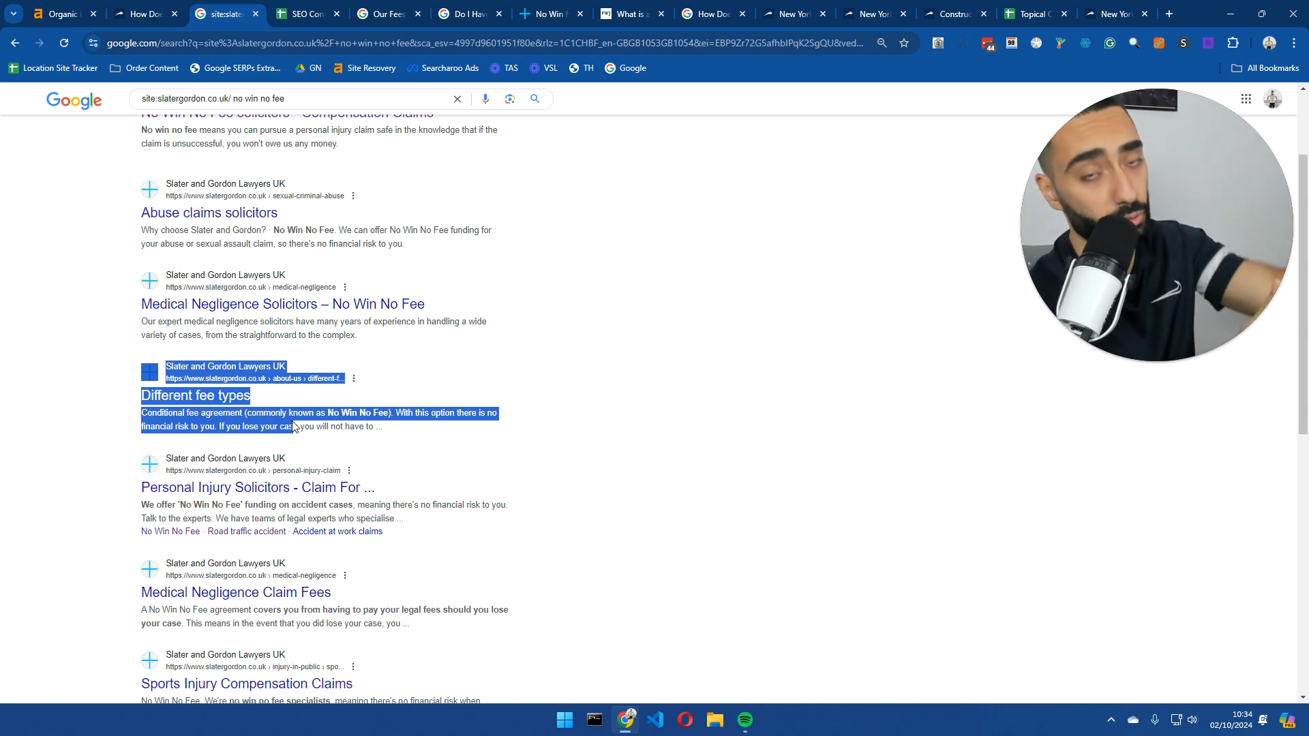
{"action": "left_click", "coordinate": [293, 426]}
- Read through the rest of the Slater and Gordon site results, including the second results page, for more topic ideas
{"action": "scroll", "coordinate": [293, 426], "scroll_direction": "down", "scroll_amount": 7}
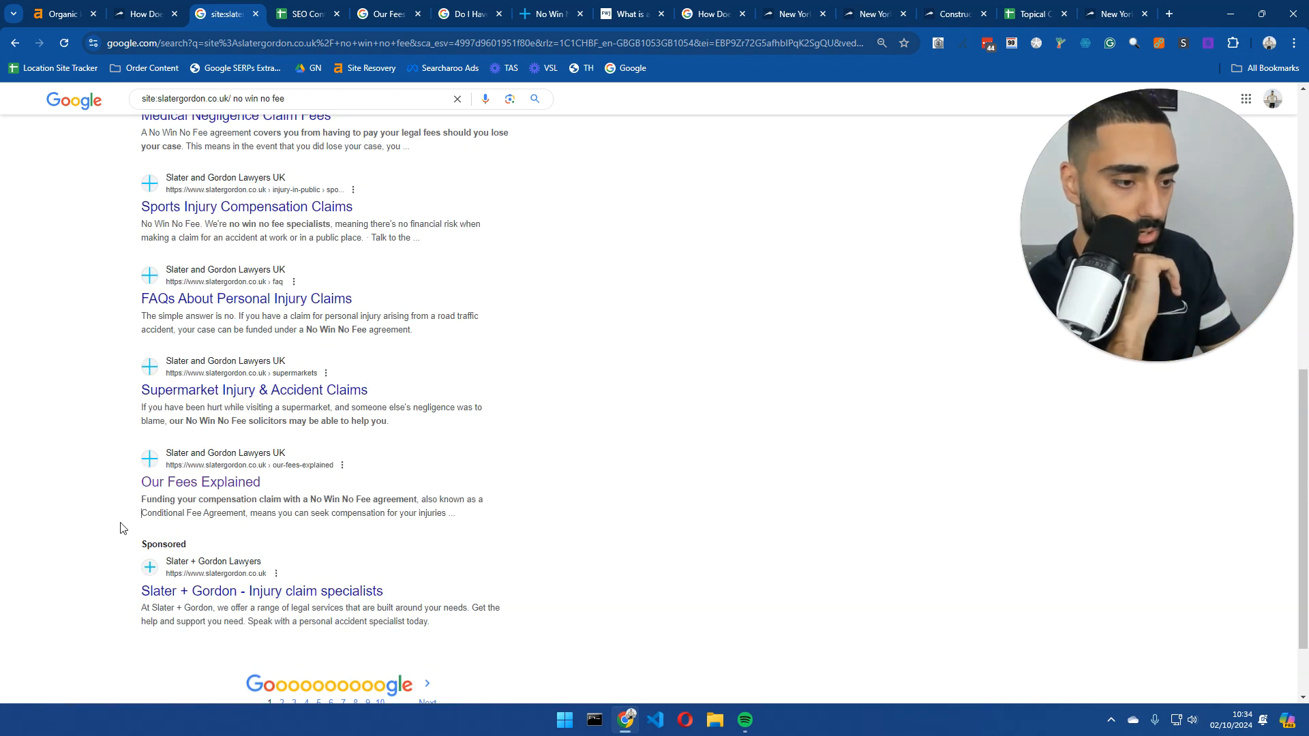
{"action": "scroll", "coordinate": [273, 585], "scroll_direction": "down", "scroll_amount": 1}
{"action": "left_click", "coordinate": [428, 622]}
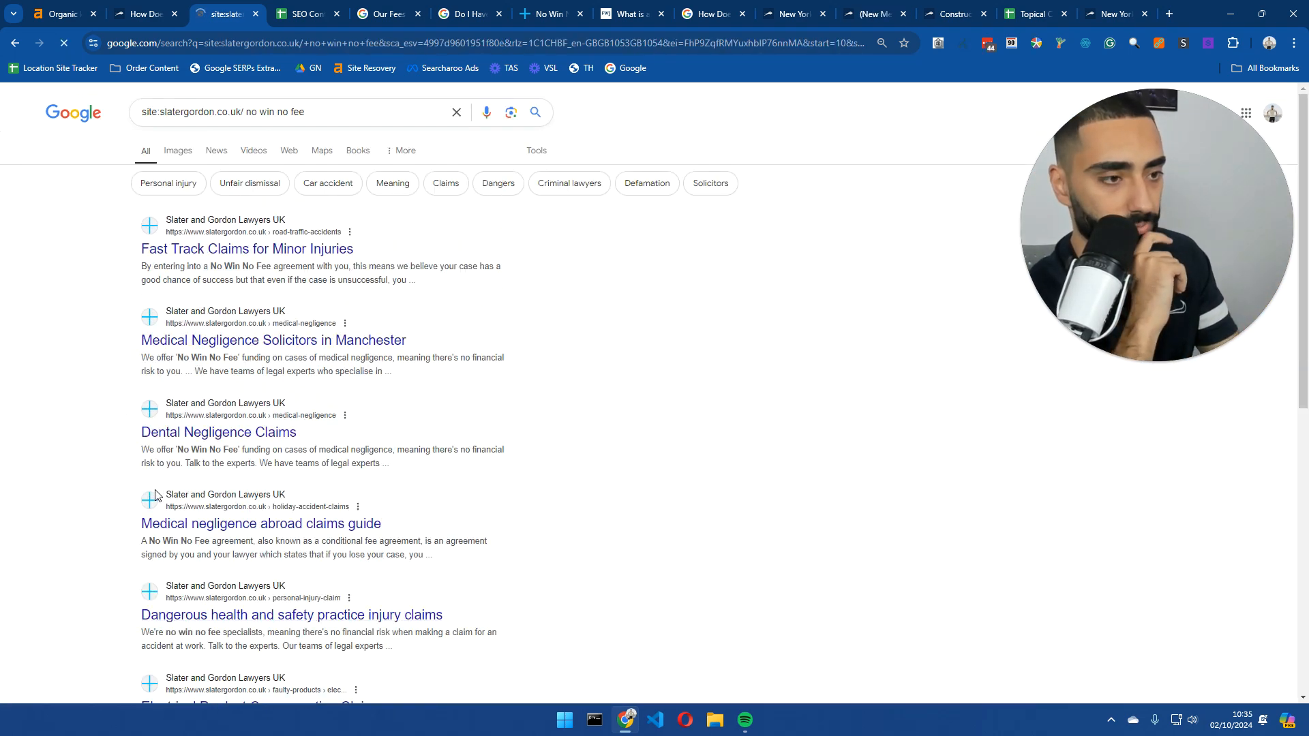
{"action": "scroll", "coordinate": [115, 514], "scroll_direction": "down", "scroll_amount": 7}
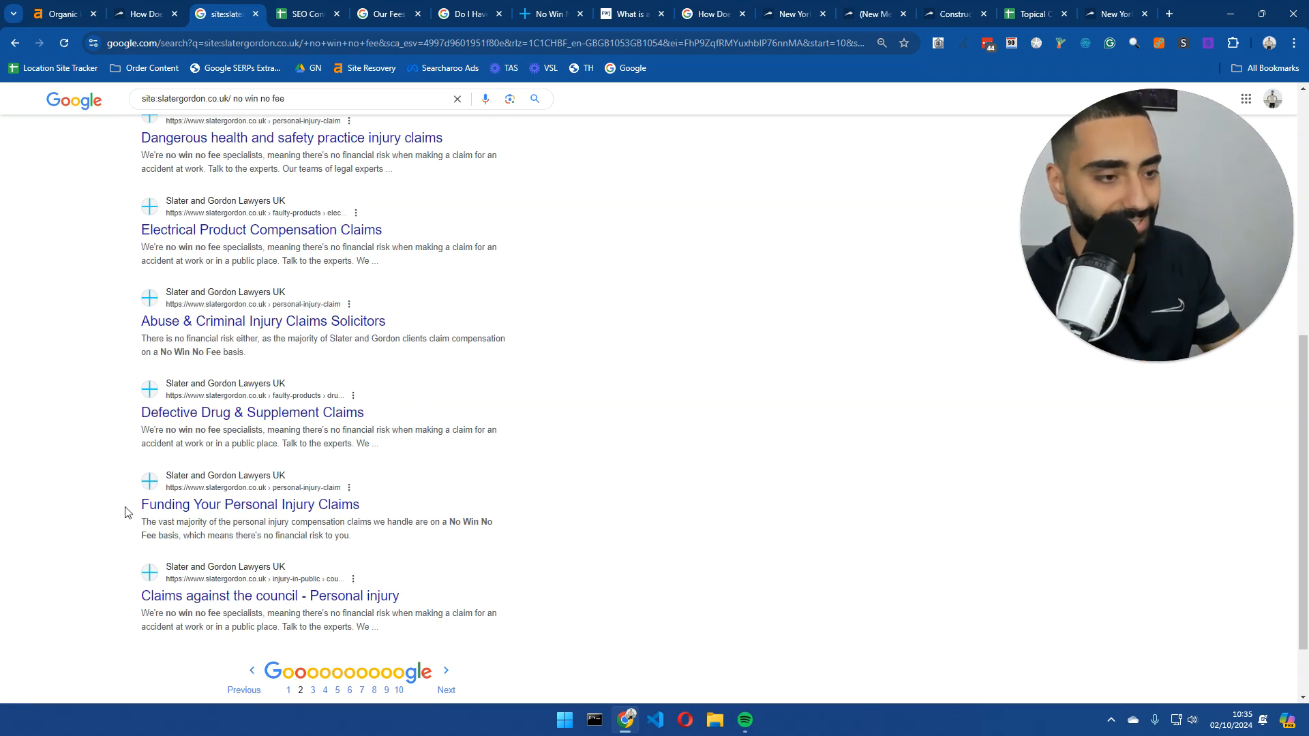
{"action": "scroll", "coordinate": [125, 513], "scroll_direction": "up", "scroll_amount": 7}
- Start a fresh Google search for "no win no fee solicitors"
{"action": "left_click", "coordinate": [50, 118]}
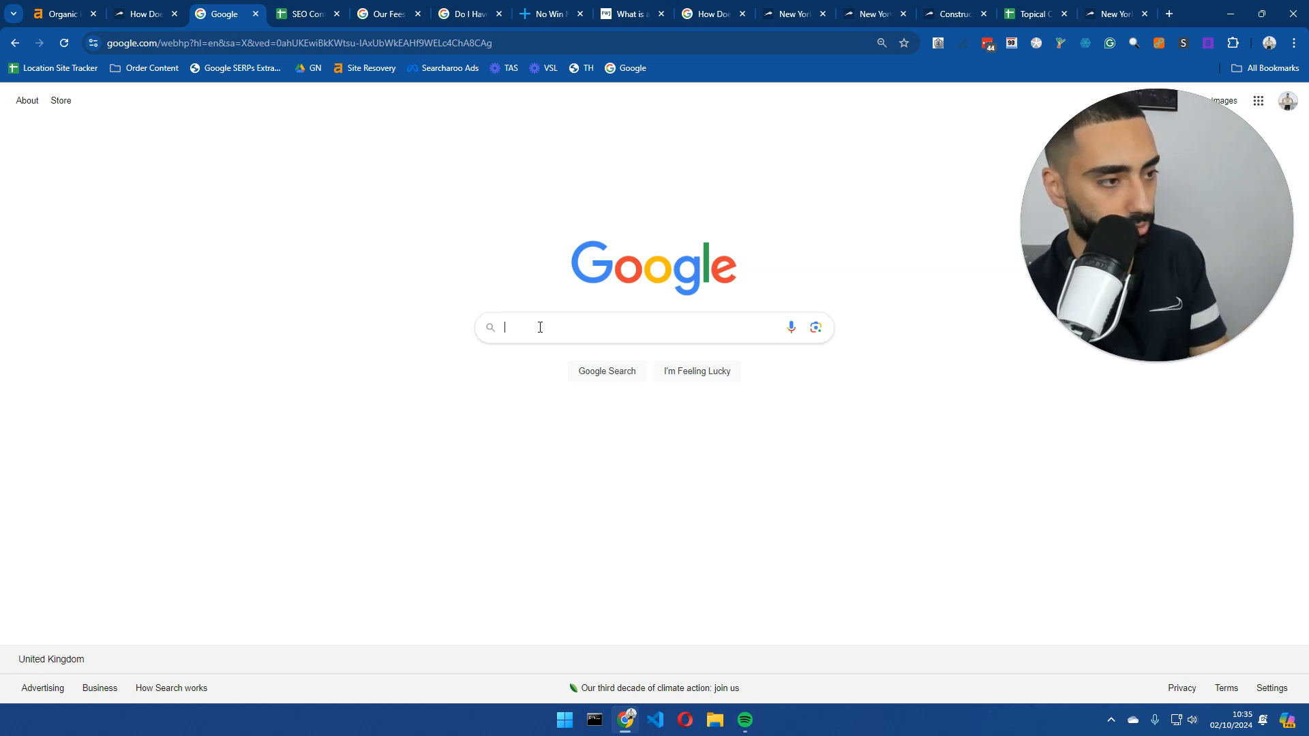
{"action": "type", "text": "no win no"}
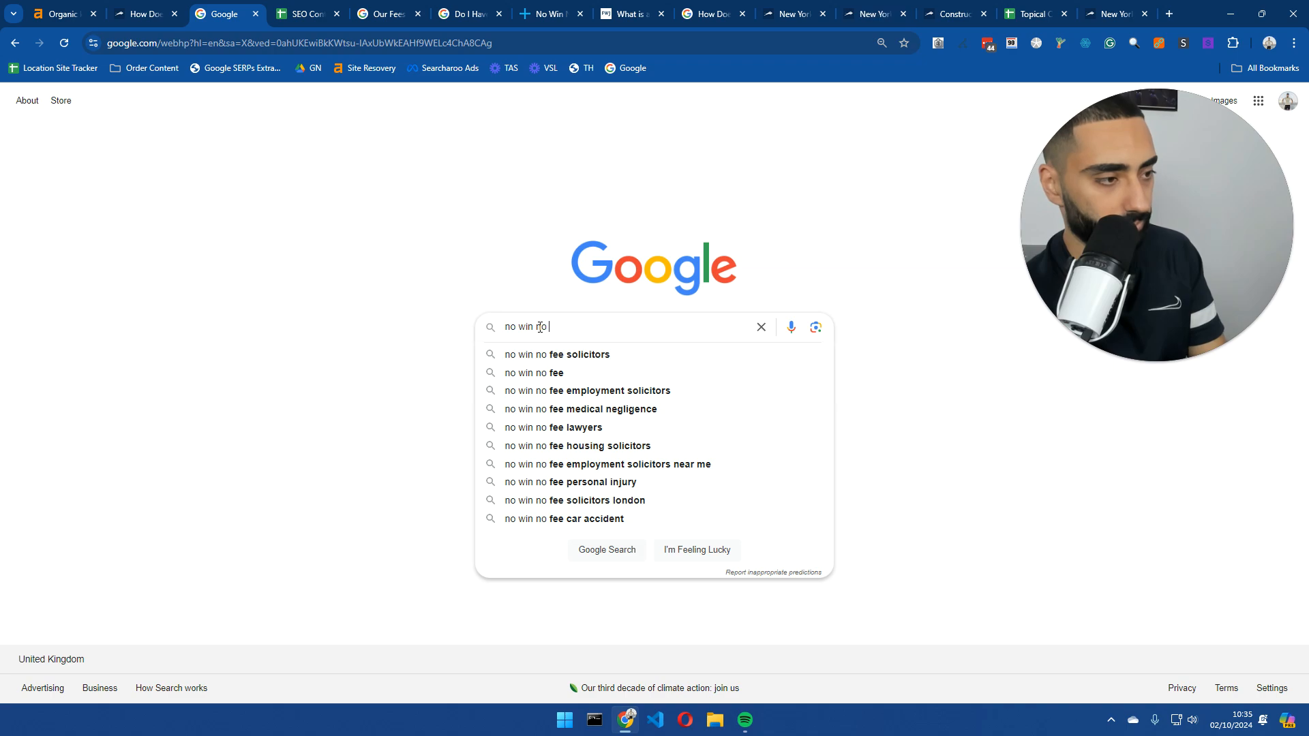
{"action": "key", "text": "Down"}
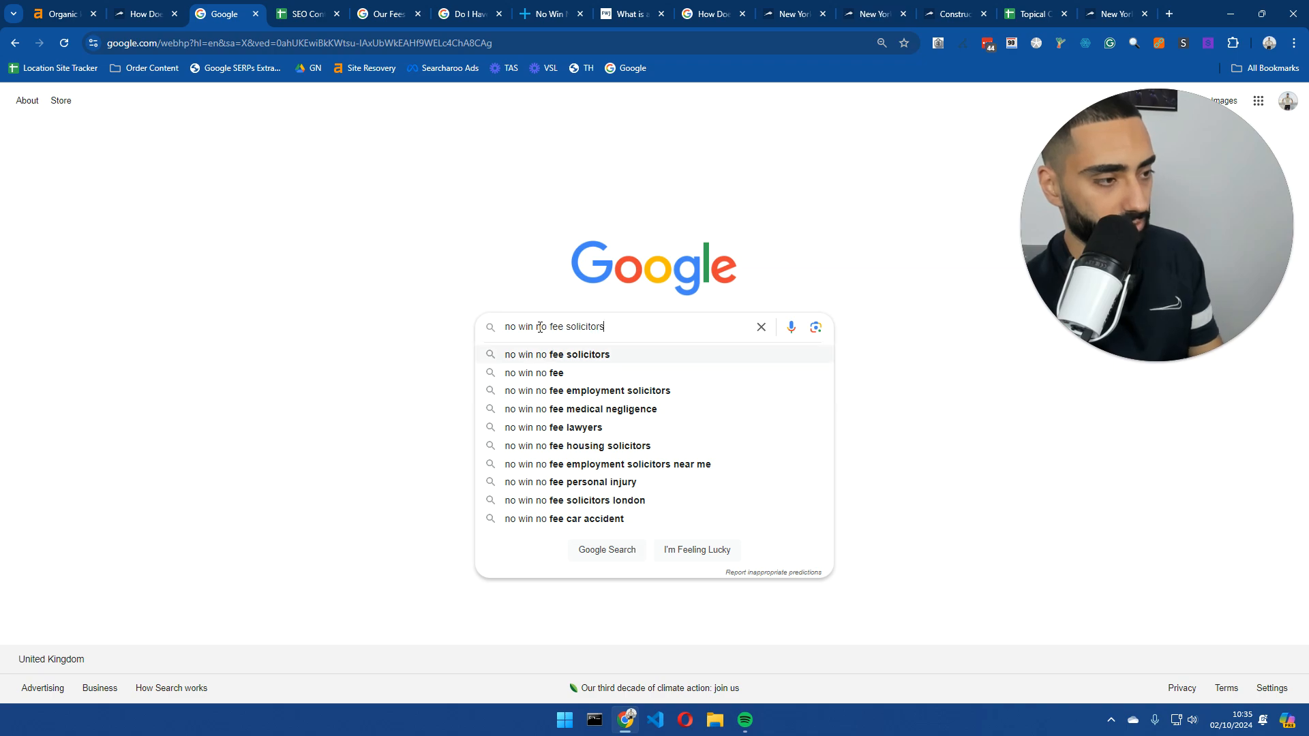
{"action": "key", "text": "Return"}
- Open the National Accident Helpline result "Seeking the best no win no fee solicitors?" in a new tab and switch to it
{"action": "scroll", "coordinate": [53, 245], "scroll_direction": "down", "scroll_amount": 15}
{"action": "scroll", "coordinate": [76, 264], "scroll_direction": "down", "scroll_amount": 1}
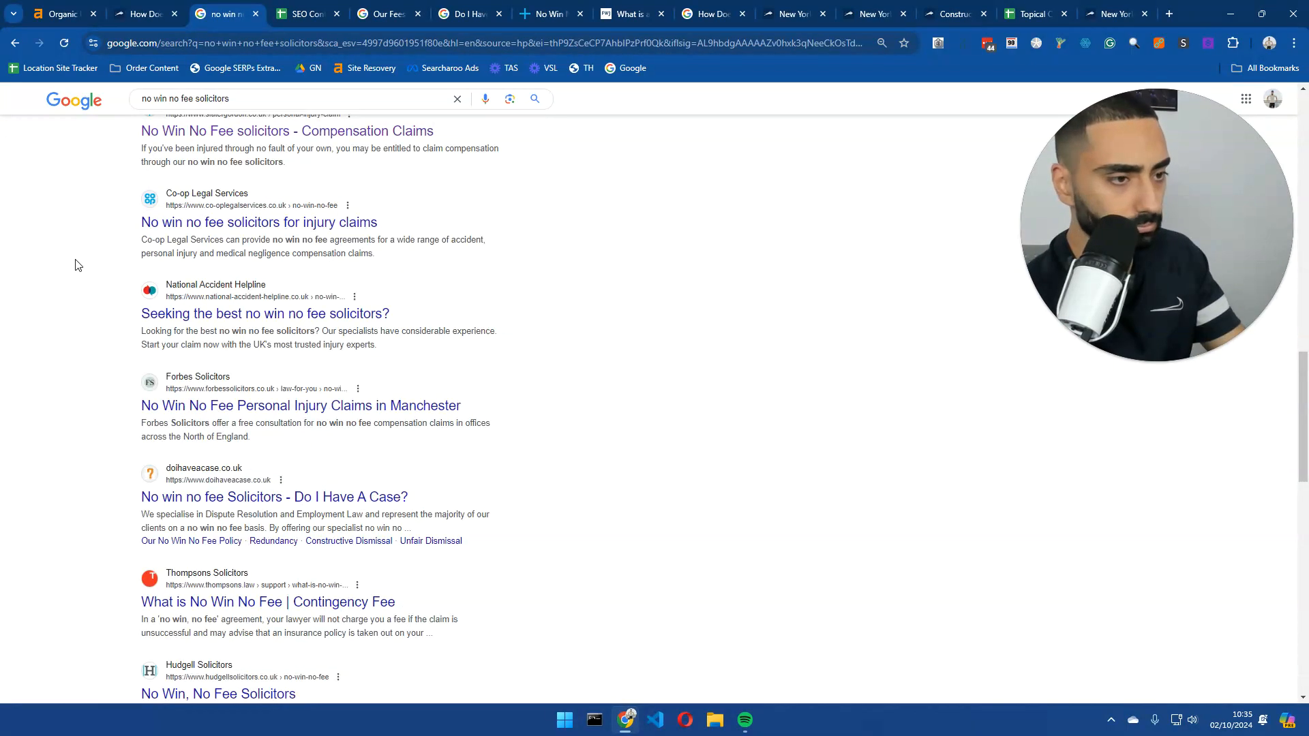
{"action": "left_click", "coordinate": [205, 315], "text": "ctrl"}
{"action": "left_click", "coordinate": [262, 21]}
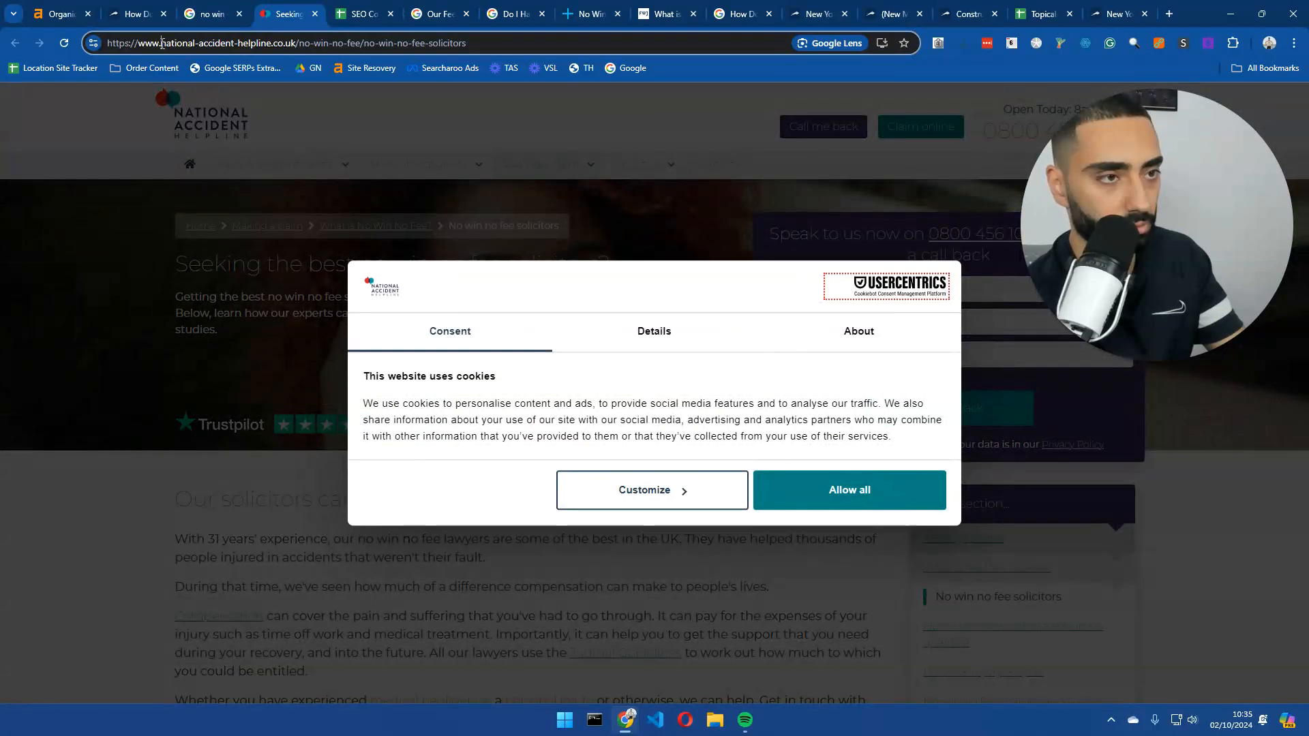
- Try a site: search on the National Accident Helpline page's full address, then cut the query back to the domain
{"action": "left_click_drag", "start_coordinate": [162, 43], "coordinate": [73, 42]}
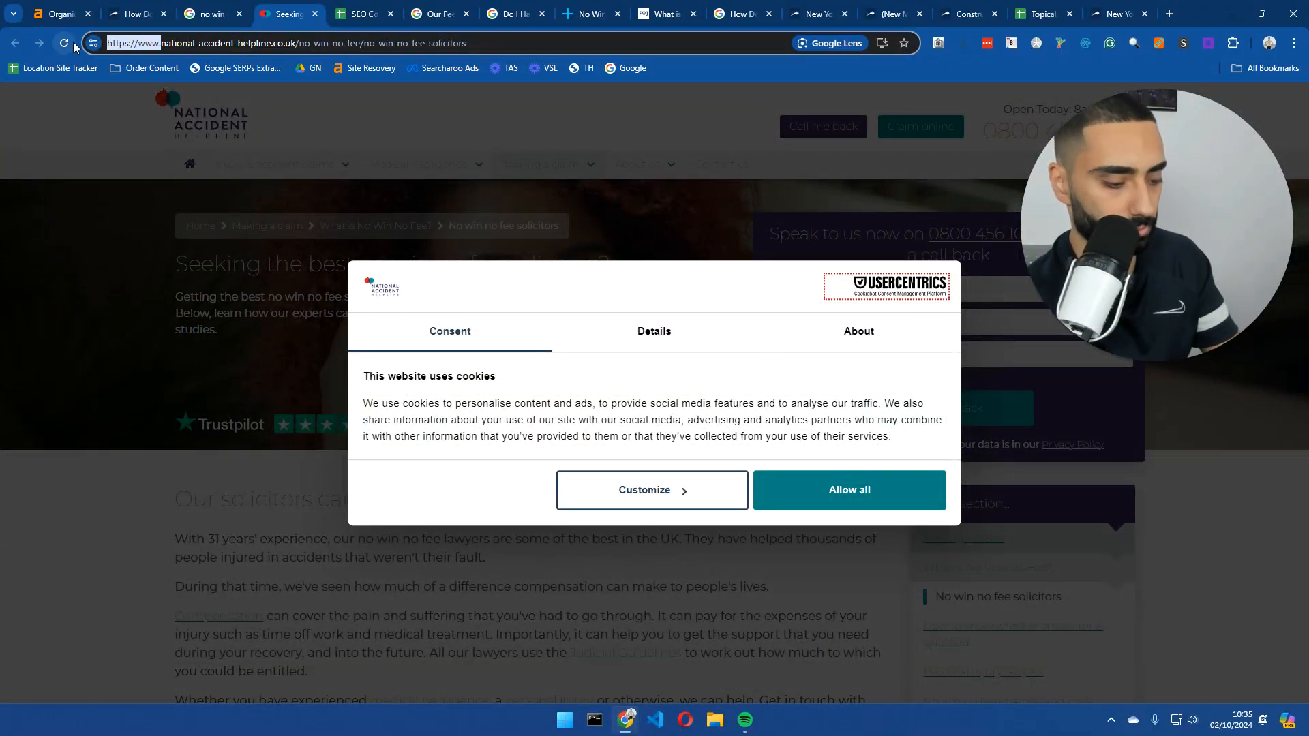
{"action": "type", "text": "site:"}
{"action": "key", "text": "Return"}
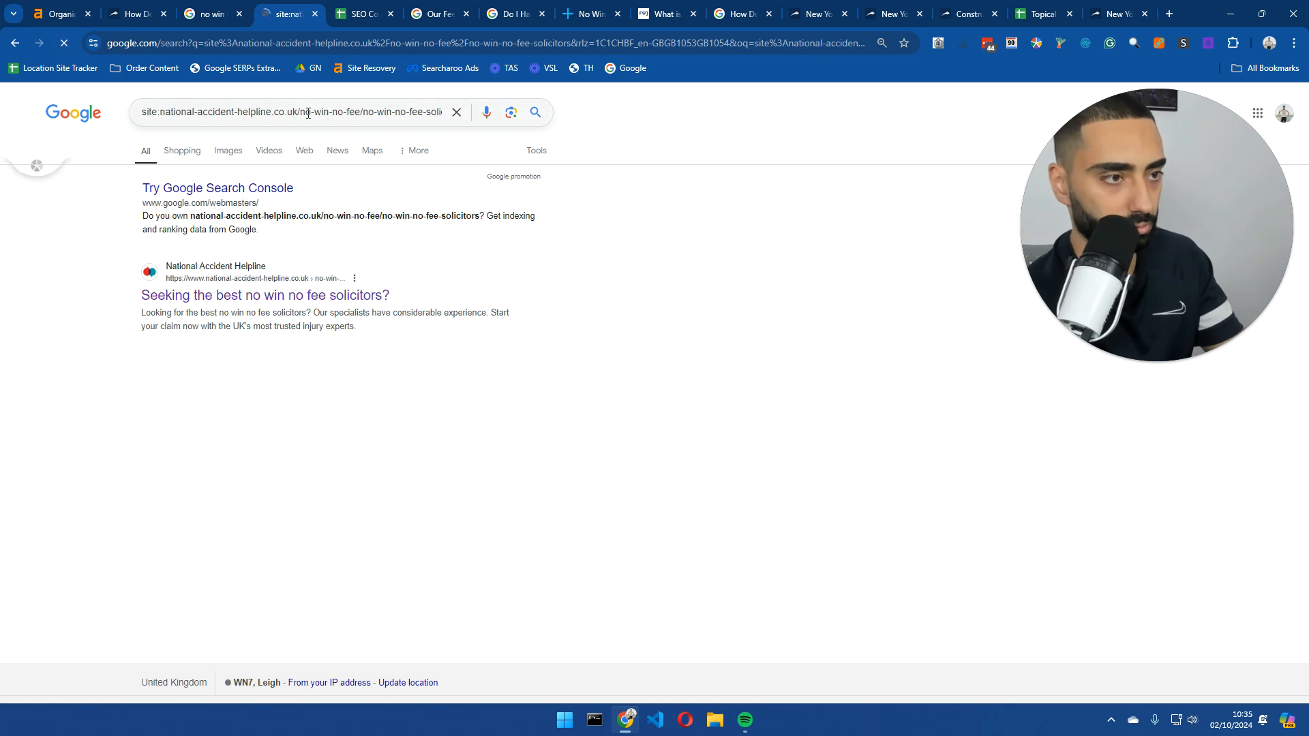
{"action": "left_click_drag", "start_coordinate": [305, 113], "coordinate": [443, 119]}
{"action": "key", "text": "BackSpace"}
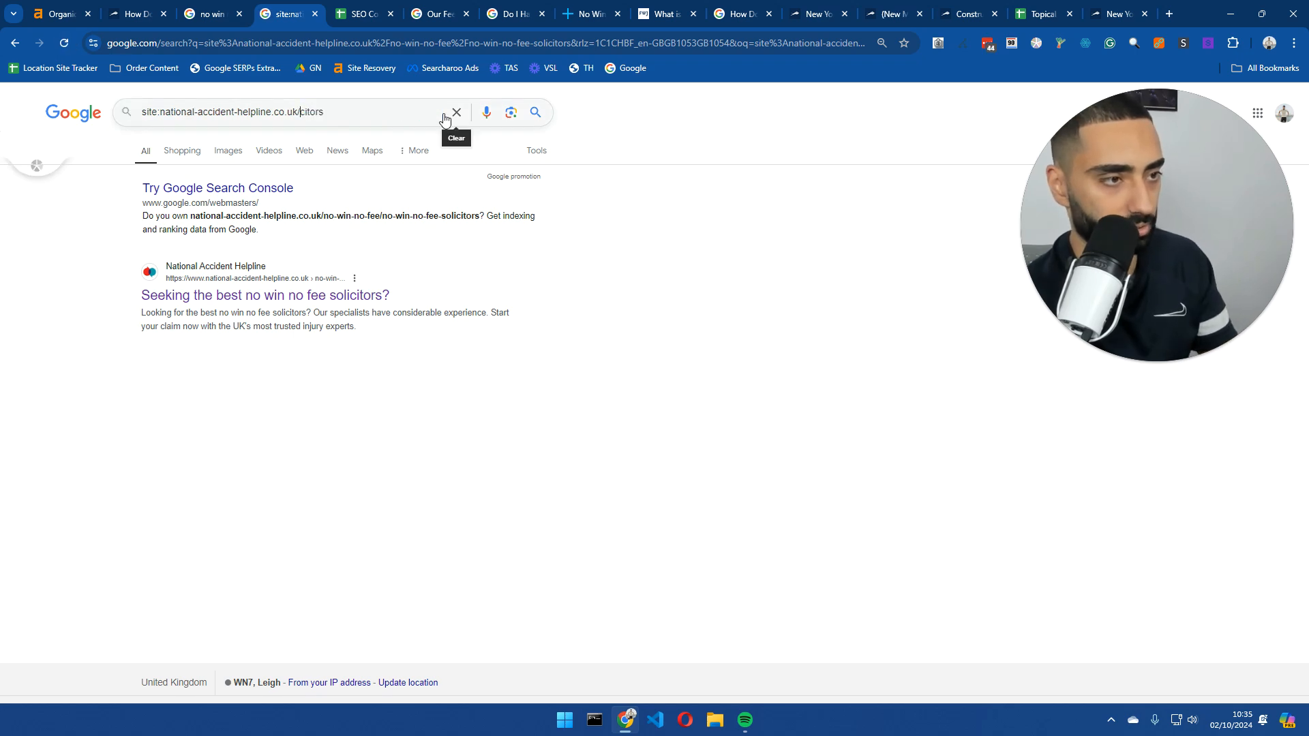
{"action": "double_click", "coordinate": [304, 112]}
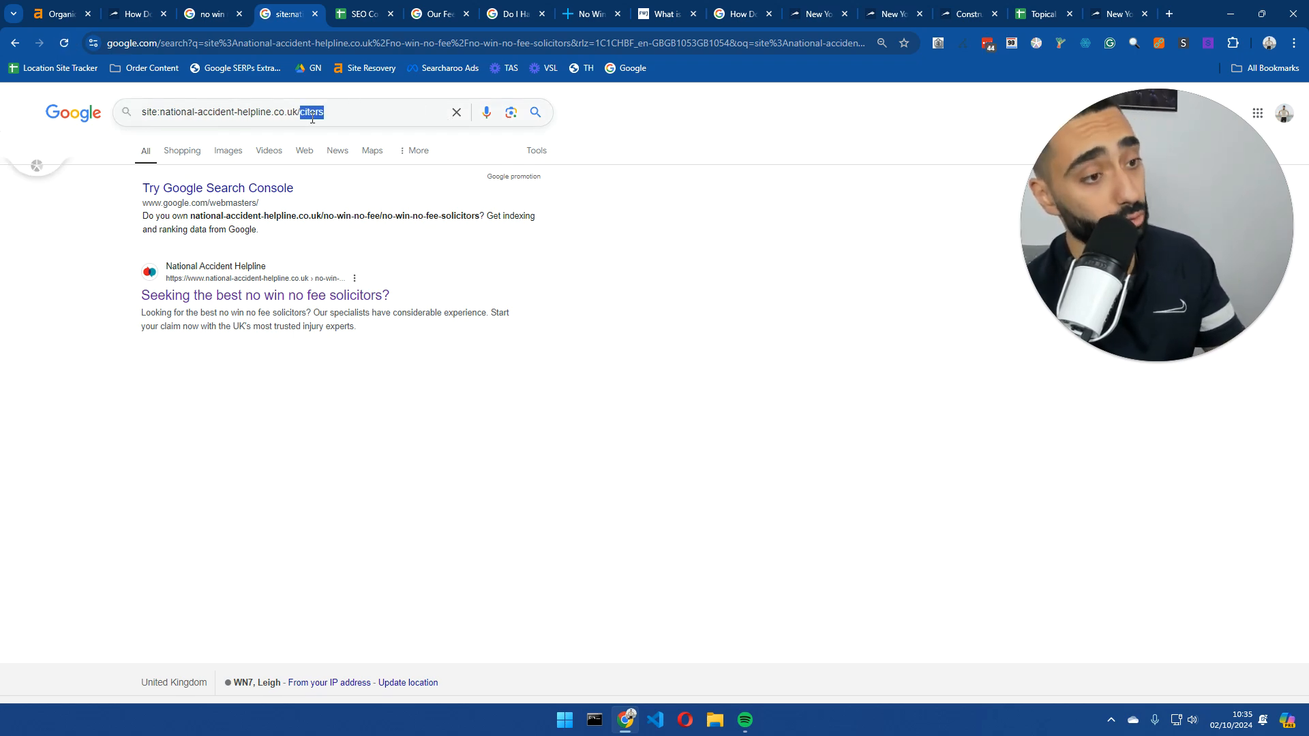
- Reopen the National Accident Helpline solicitors page and allow all its cookies
{"action": "left_click", "coordinate": [345, 304]}
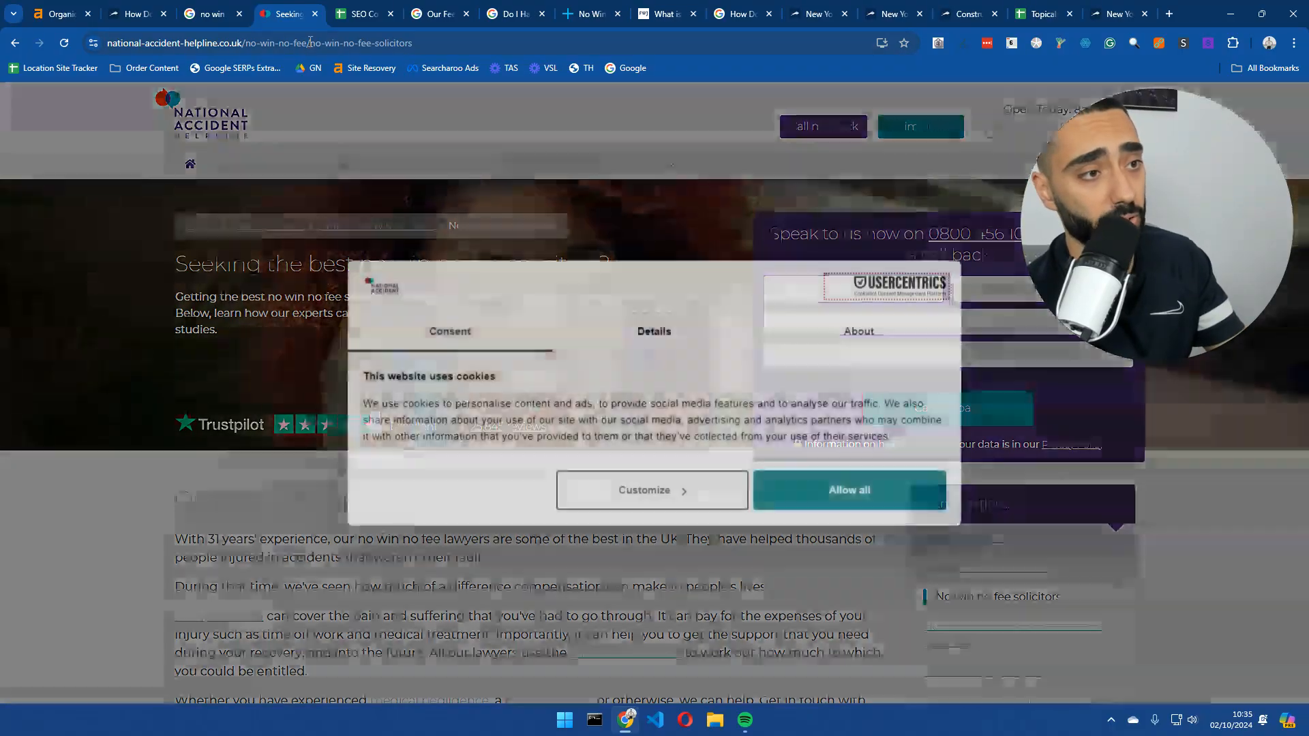
{"action": "left_click_drag", "start_coordinate": [310, 43], "coordinate": [434, 38]}
{"action": "left_click", "coordinate": [831, 504]}
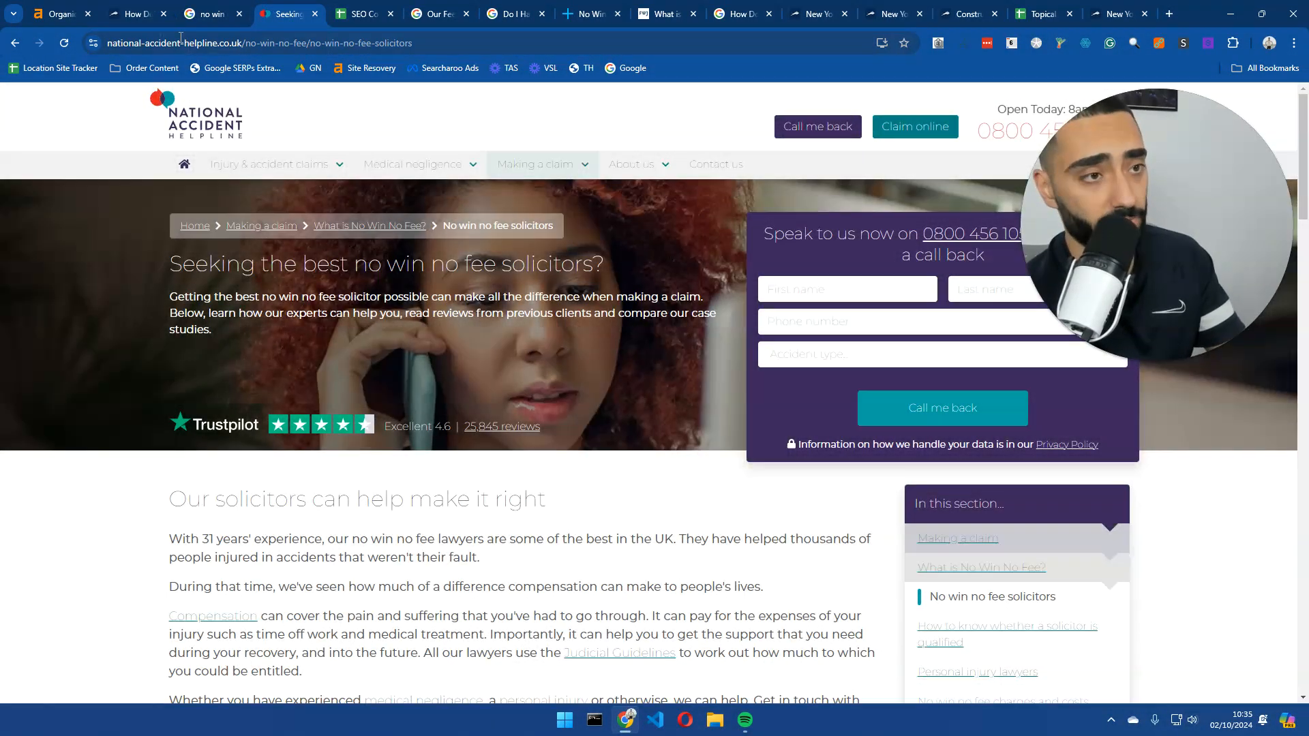
{"action": "left_click", "coordinate": [293, 43]}
{"action": "left_click", "coordinate": [294, 43]}
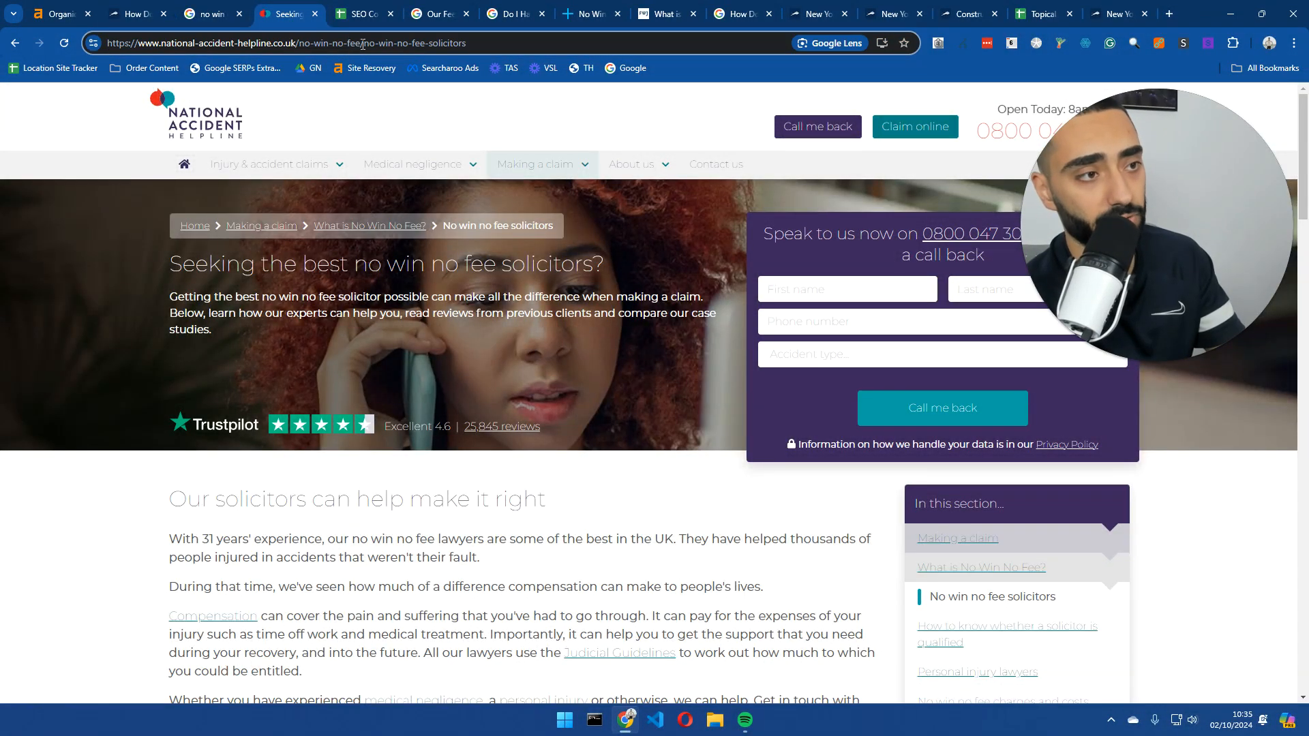
{"action": "left_click_drag", "start_coordinate": [364, 43], "coordinate": [267, 44]}
{"action": "left_click", "coordinate": [162, 44]}
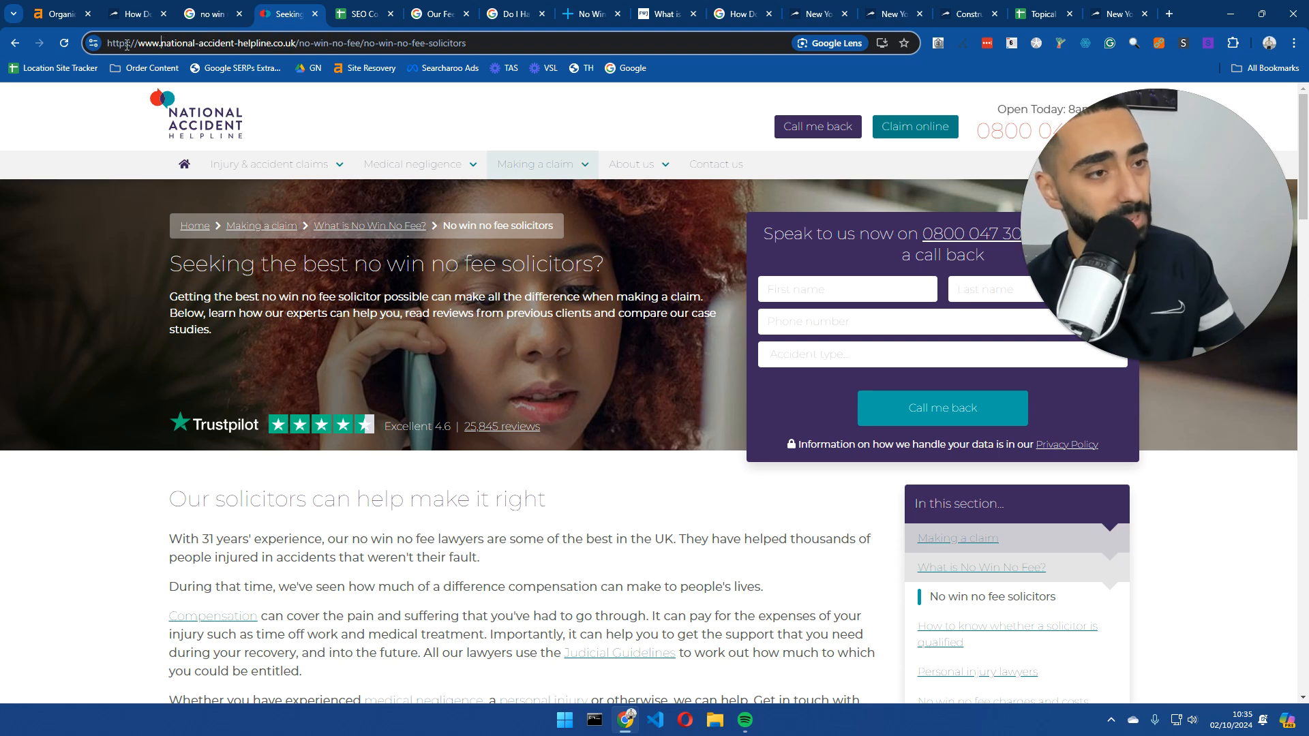
{"action": "left_click", "coordinate": [110, 43]}
{"action": "type", "text": "site:"}
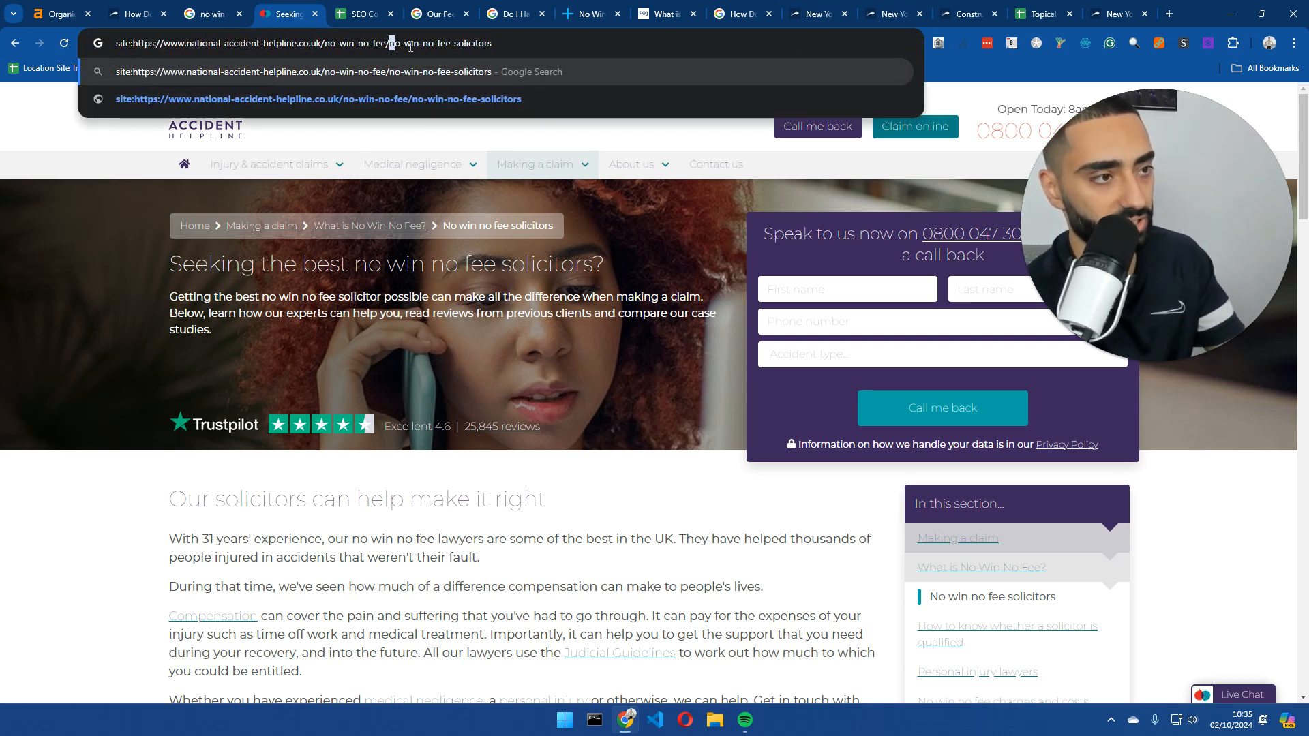
{"action": "key", "text": "shift+End"}
{"action": "key", "text": "BackSpace"}
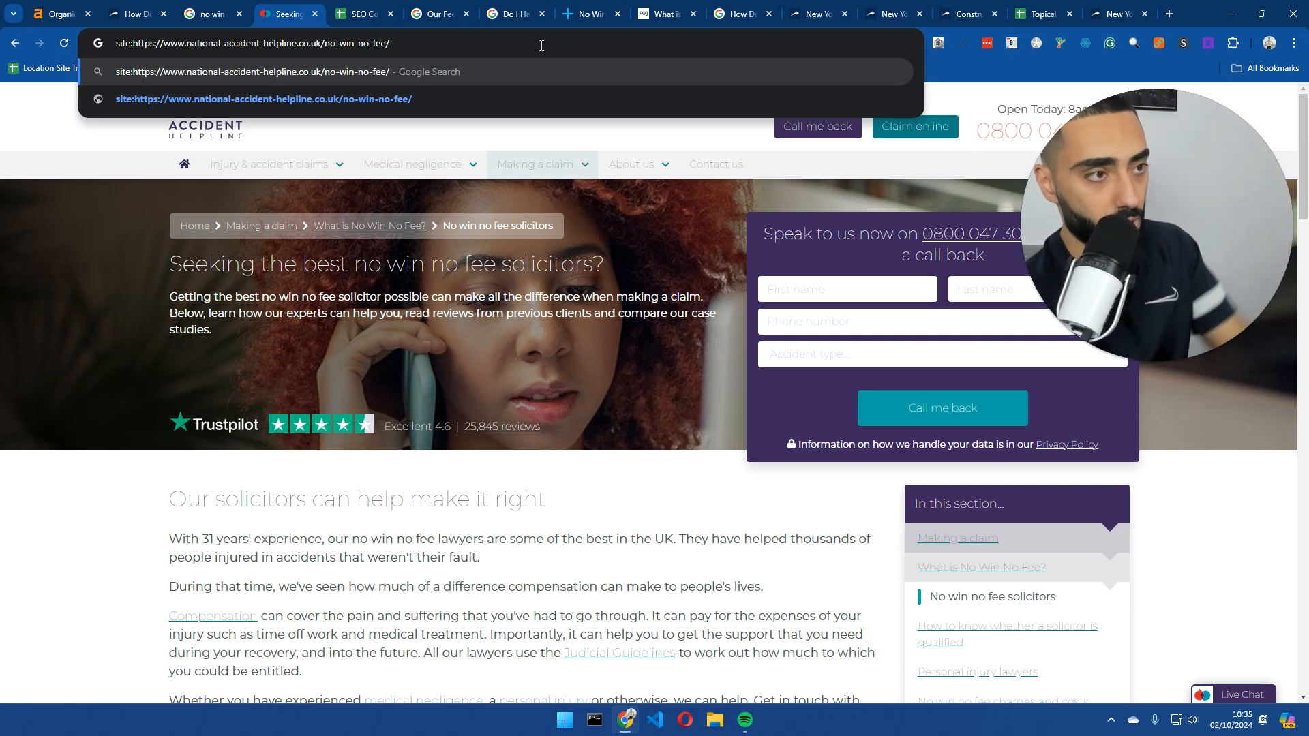
{"action": "key", "text": "Return"}
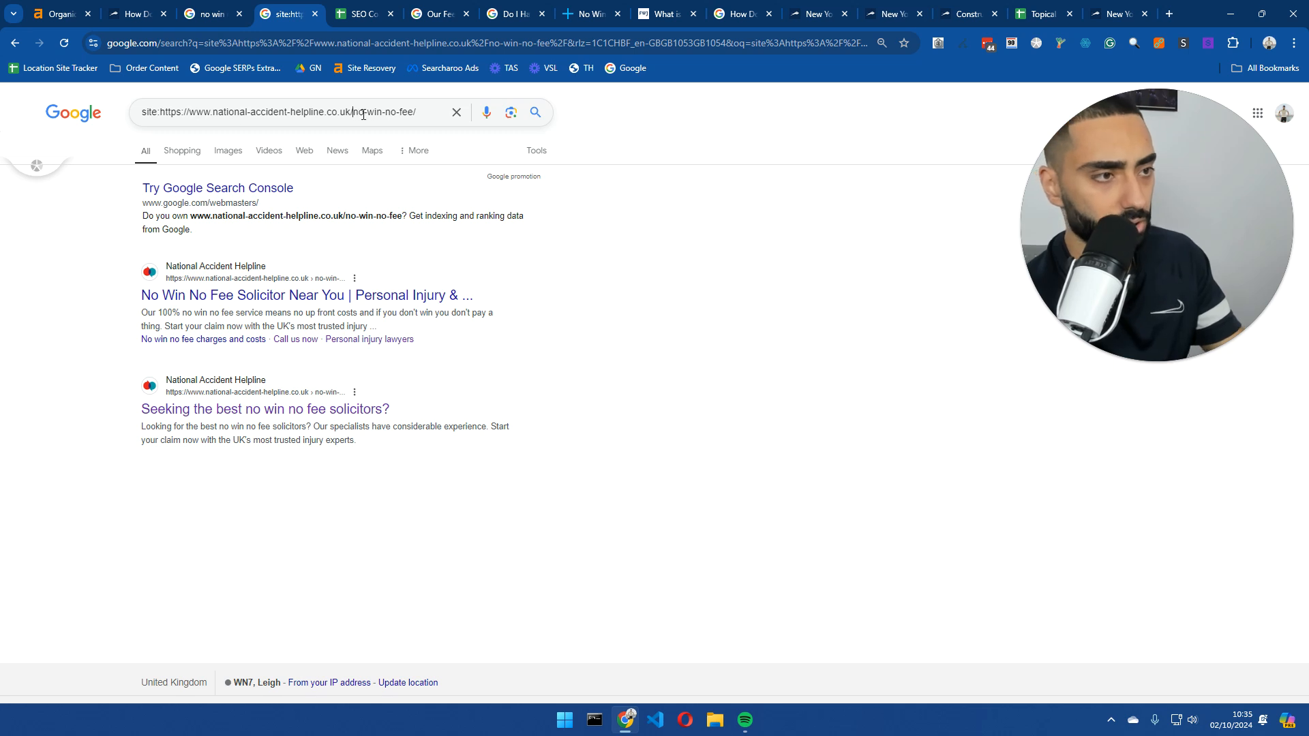
- Broaden the site: search to the whole national-accident-helpline.co.uk domain with the phrase "no win no fee"
{"action": "left_click_drag", "start_coordinate": [353, 113], "coordinate": [442, 125]}
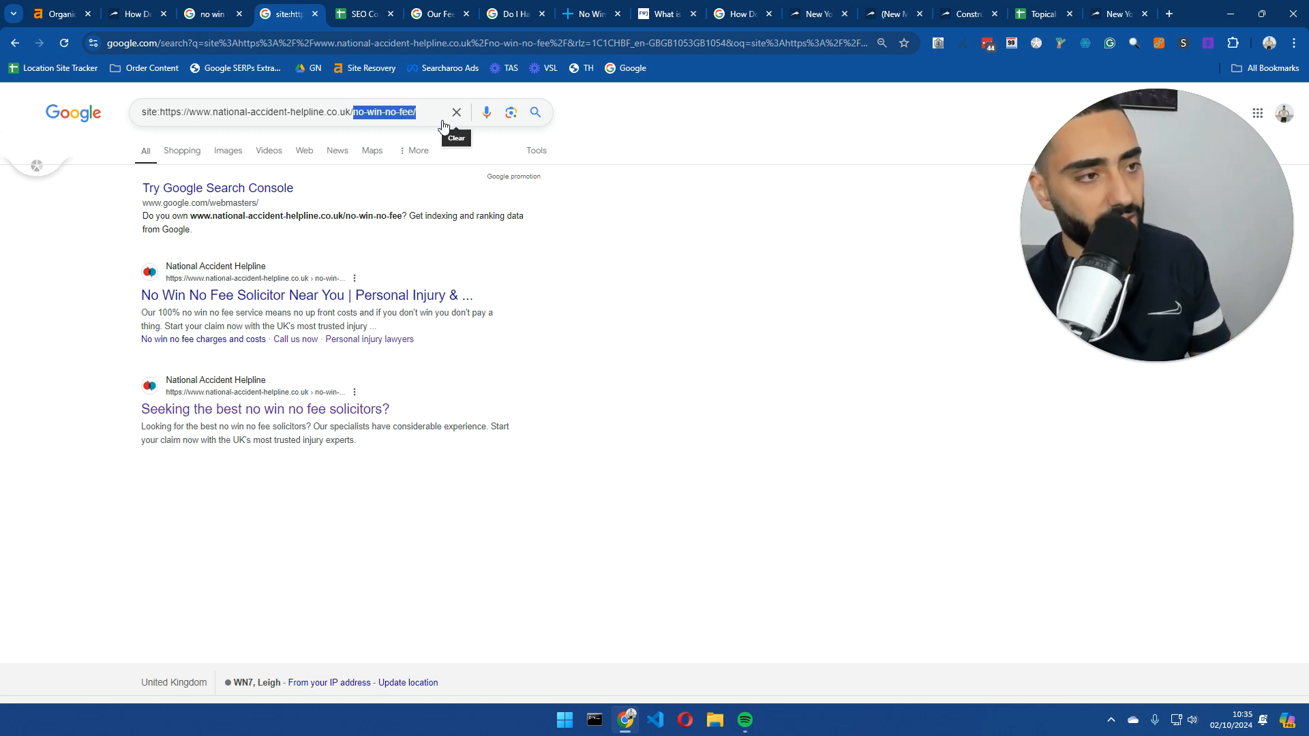
{"action": "key", "text": "BackSpace"}
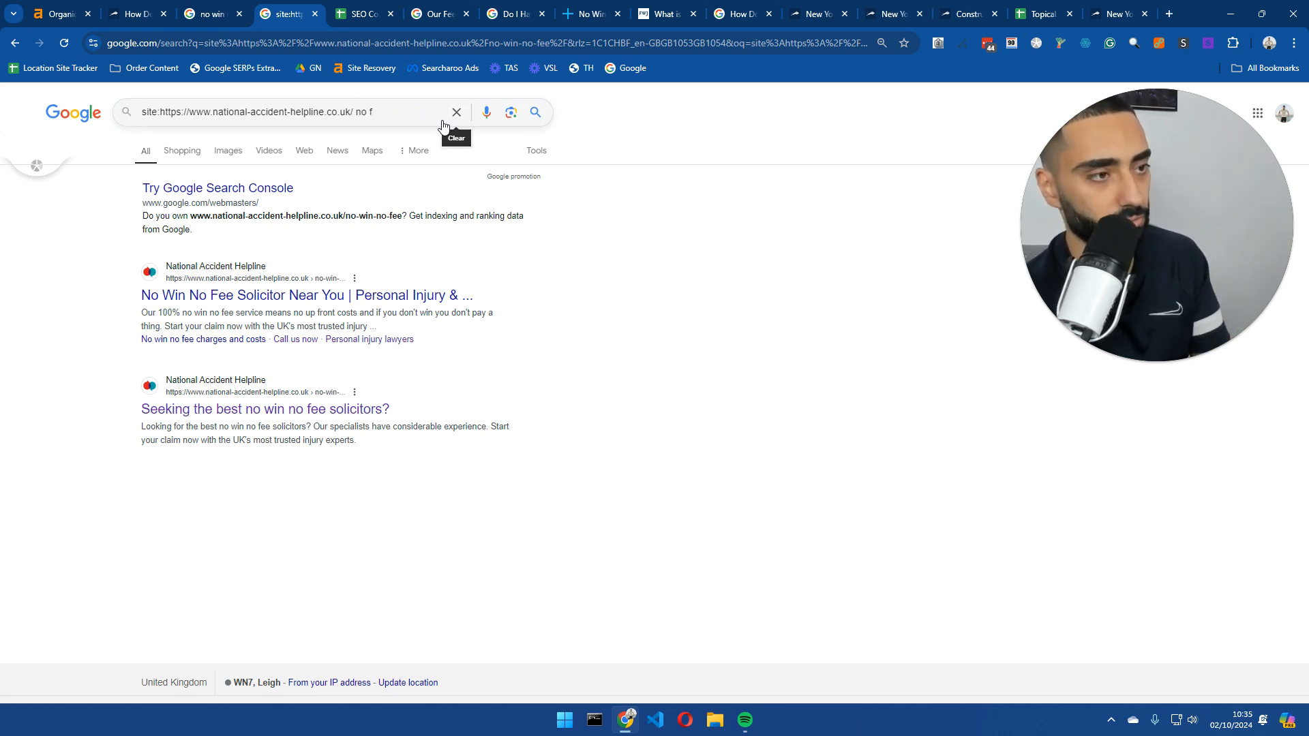
{"action": "type", "text": "no win no fee"}
{"action": "key", "text": "Return"}
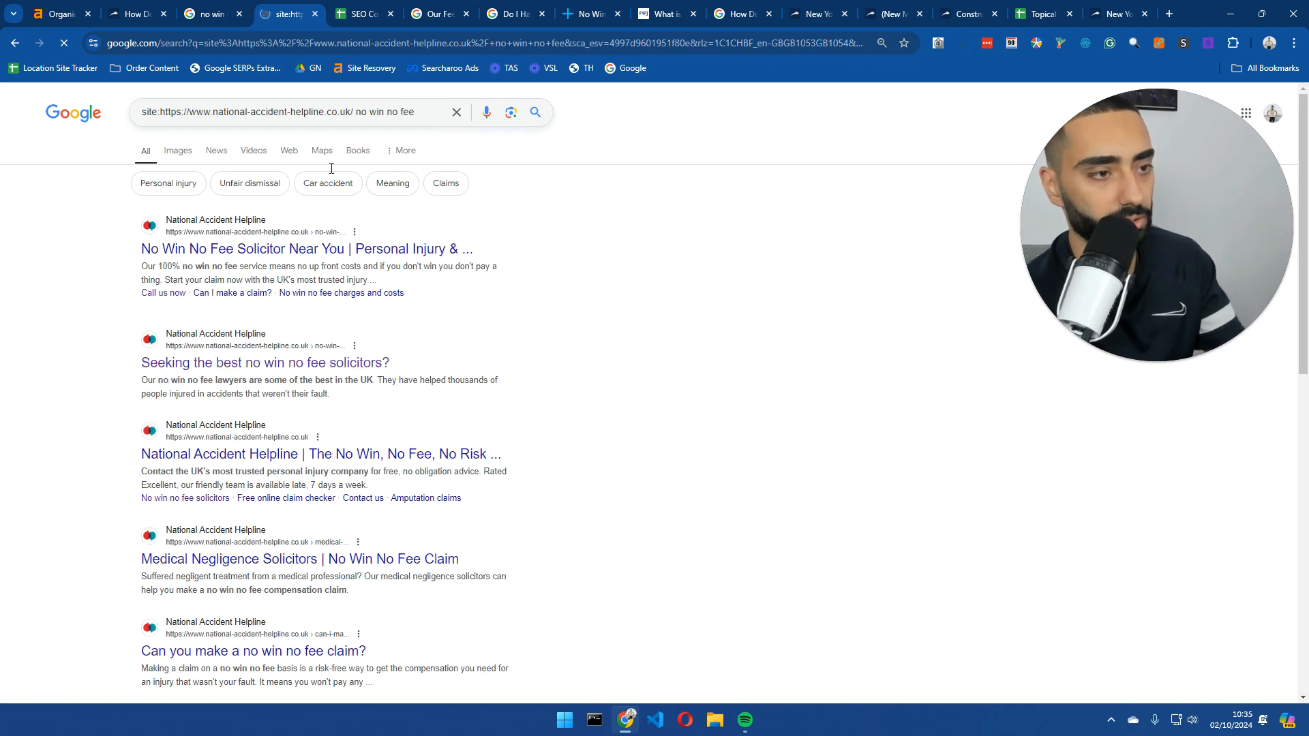
- Copy the result title "Can you make a no win no fee claim?" into keyword cell A10 of the SEO Content Calendar Sheet
{"action": "scroll", "coordinate": [123, 261], "scroll_direction": "down", "scroll_amount": 1}
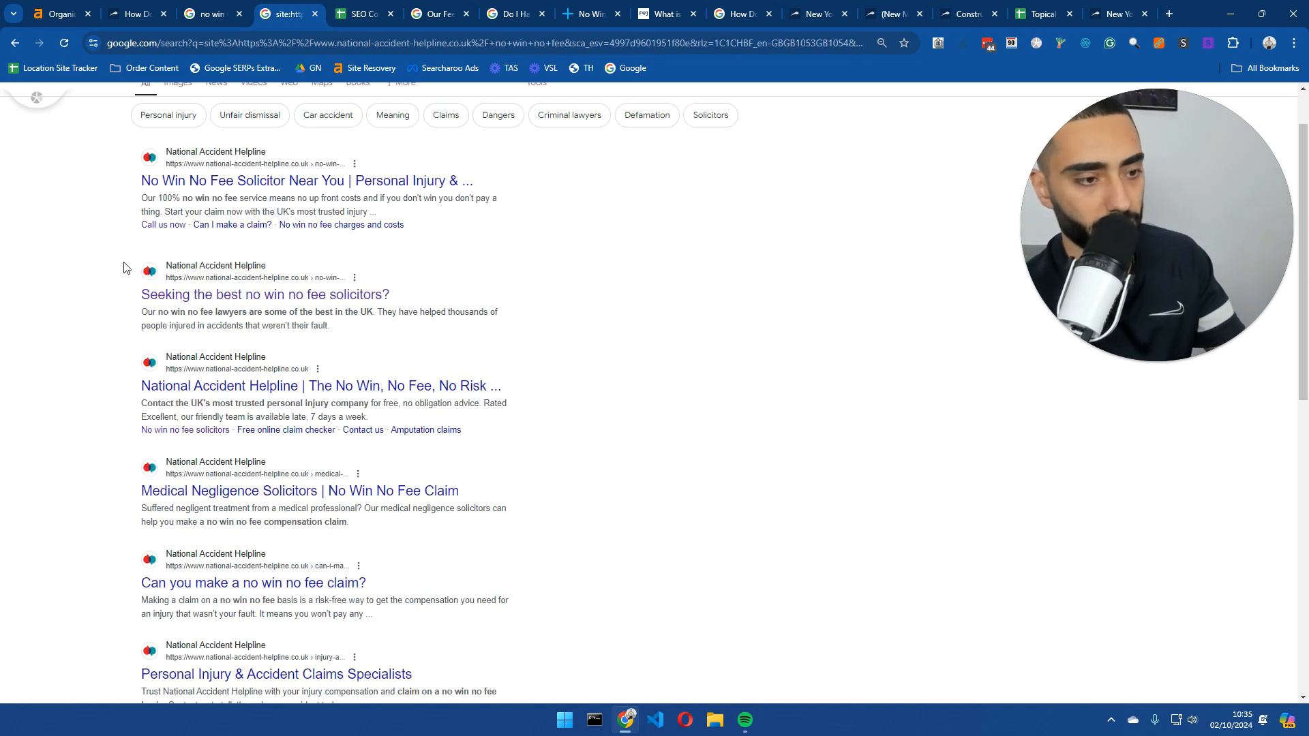
{"action": "scroll", "coordinate": [125, 273], "scroll_direction": "down", "scroll_amount": 2}
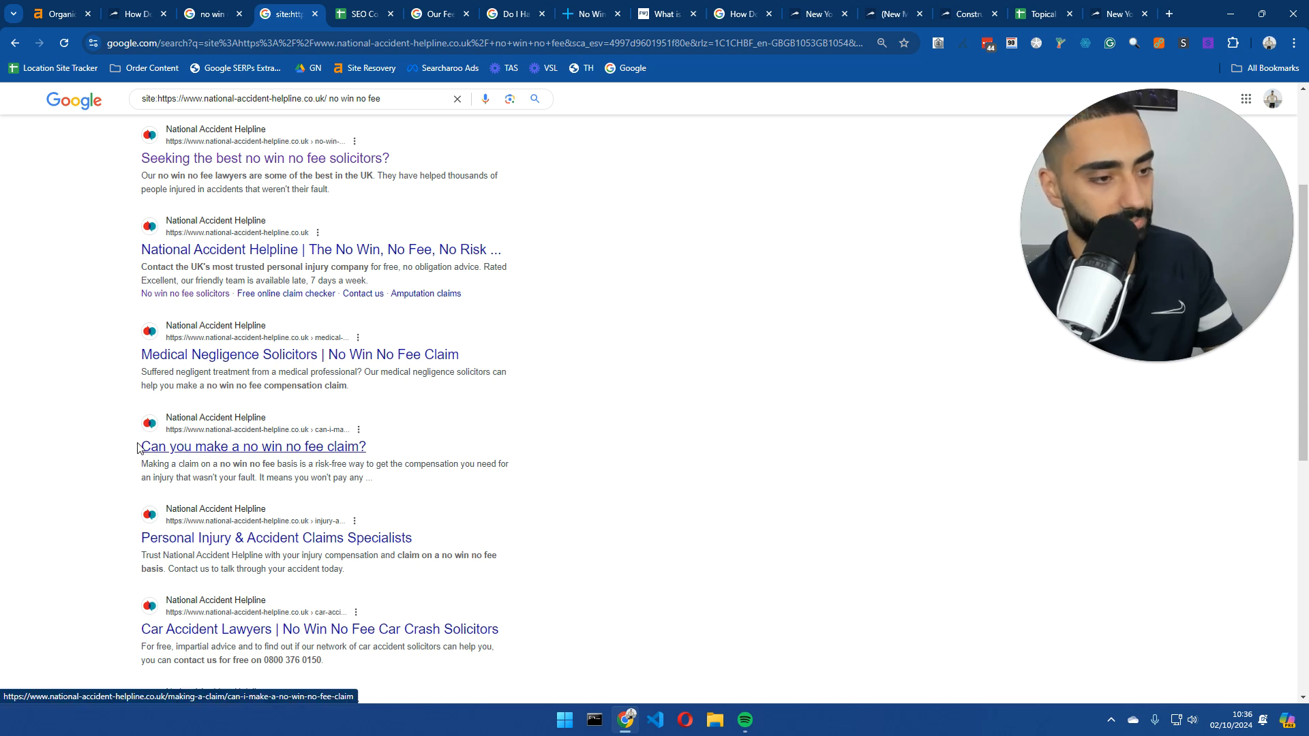
{"action": "left_click_drag", "start_coordinate": [128, 451], "coordinate": [367, 446]}
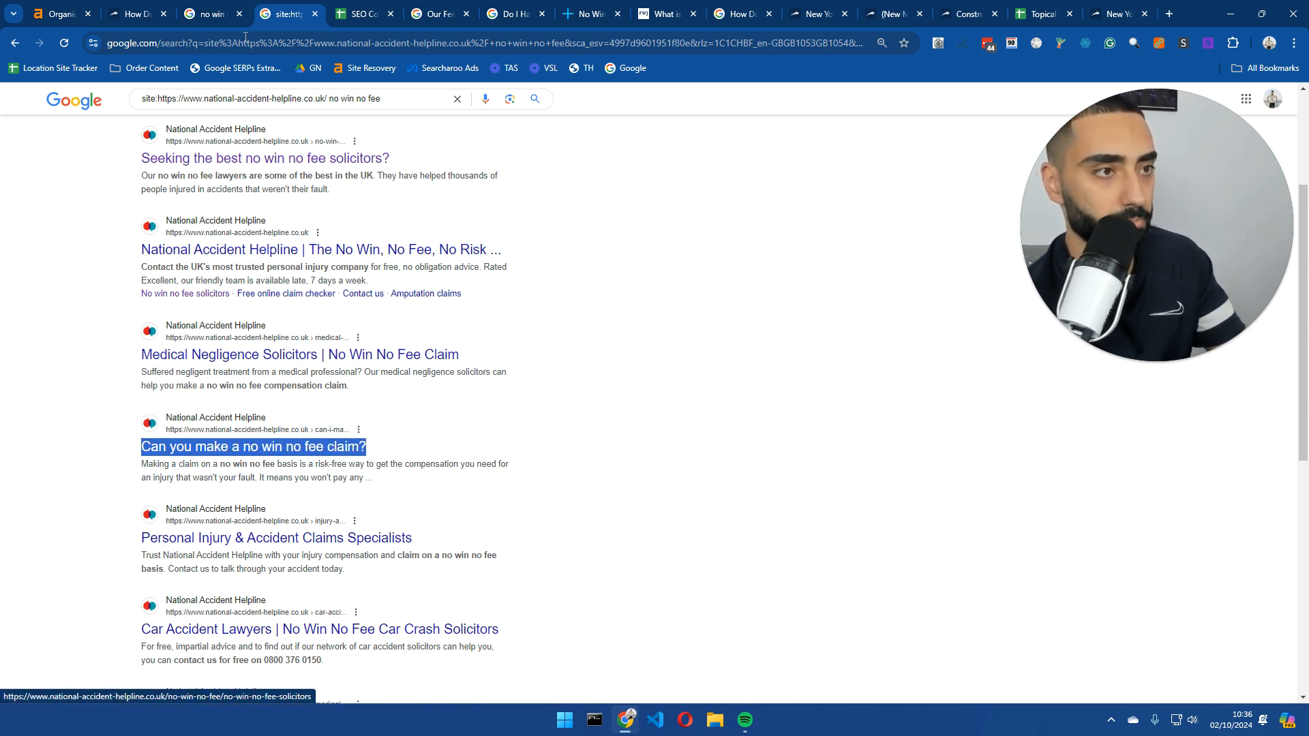
{"action": "left_click", "coordinate": [361, 14]}
{"action": "left_click", "coordinate": [101, 319]}
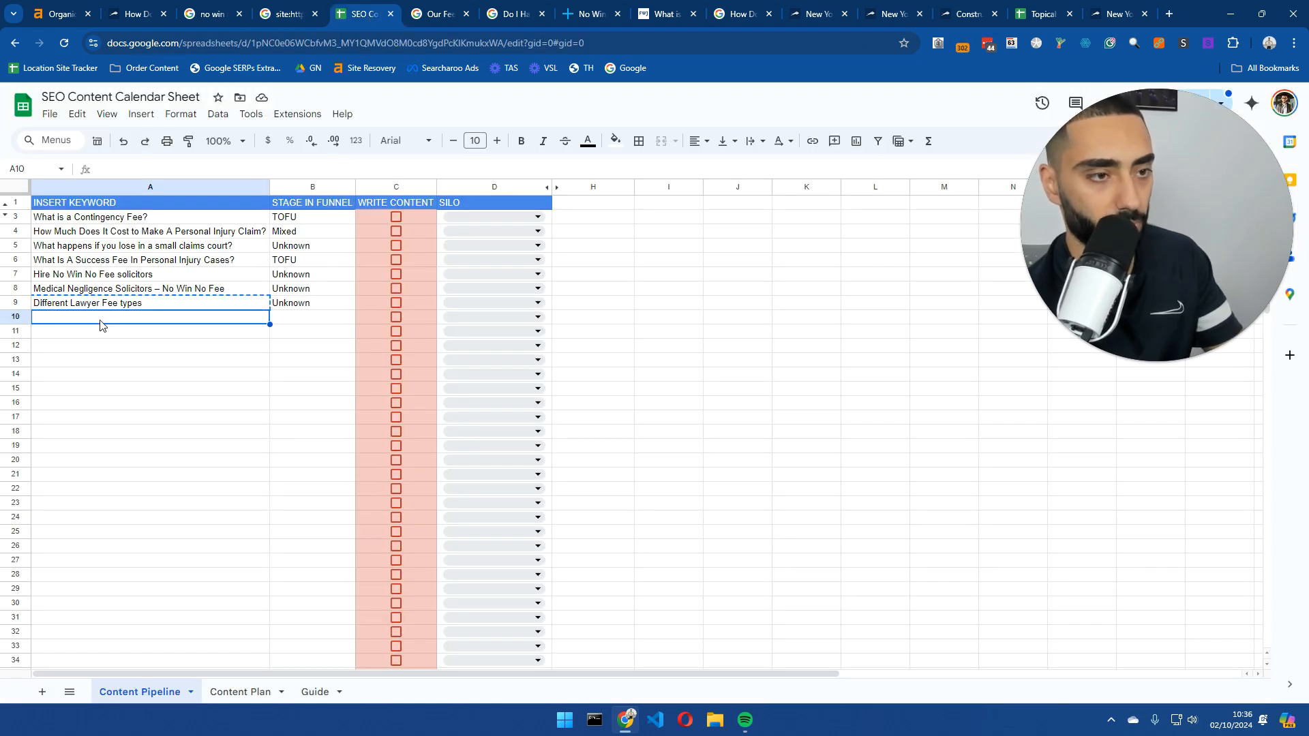
{"action": "double_click", "coordinate": [101, 320]}
{"action": "key", "text": "Escape"}
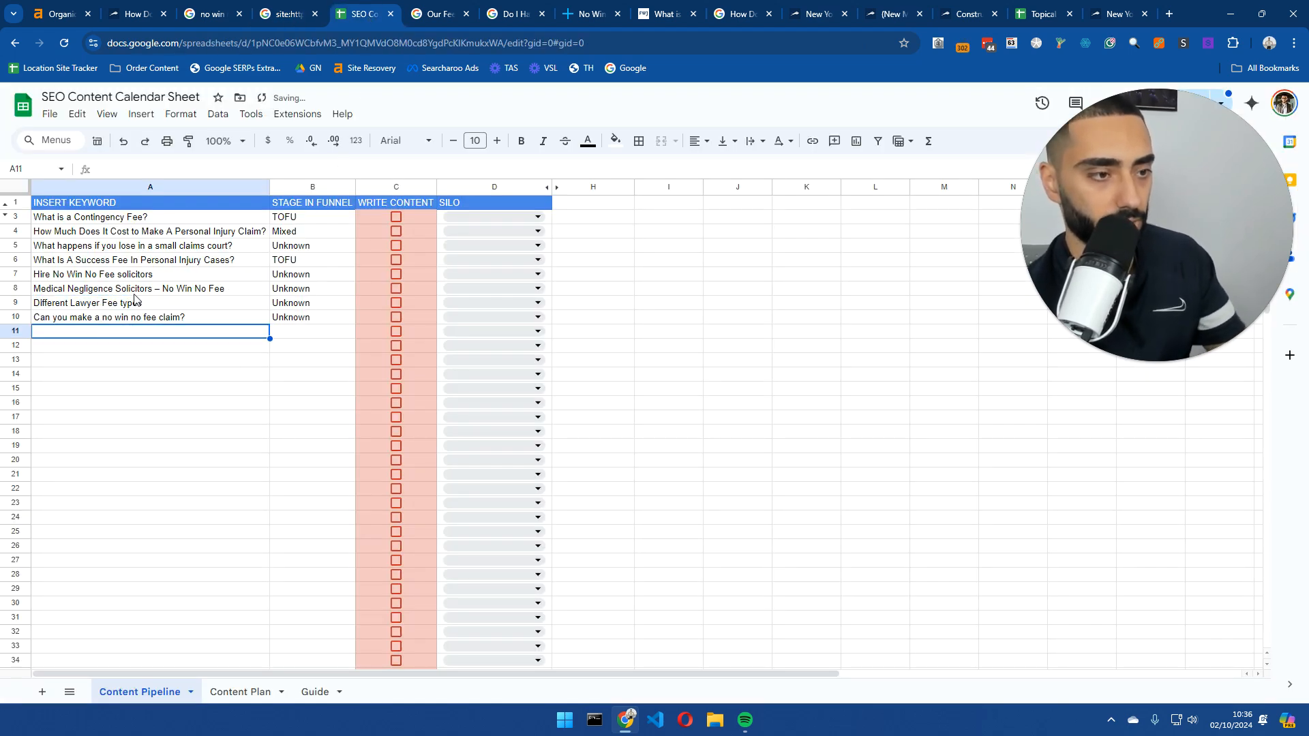
- Review the remaining National Accident Helpline search results against the keywords already listed in the SEO Content Calendar Sheet
{"action": "left_click", "coordinate": [287, 13]}
{"action": "scroll", "coordinate": [138, 426], "scroll_direction": "down", "scroll_amount": 3}
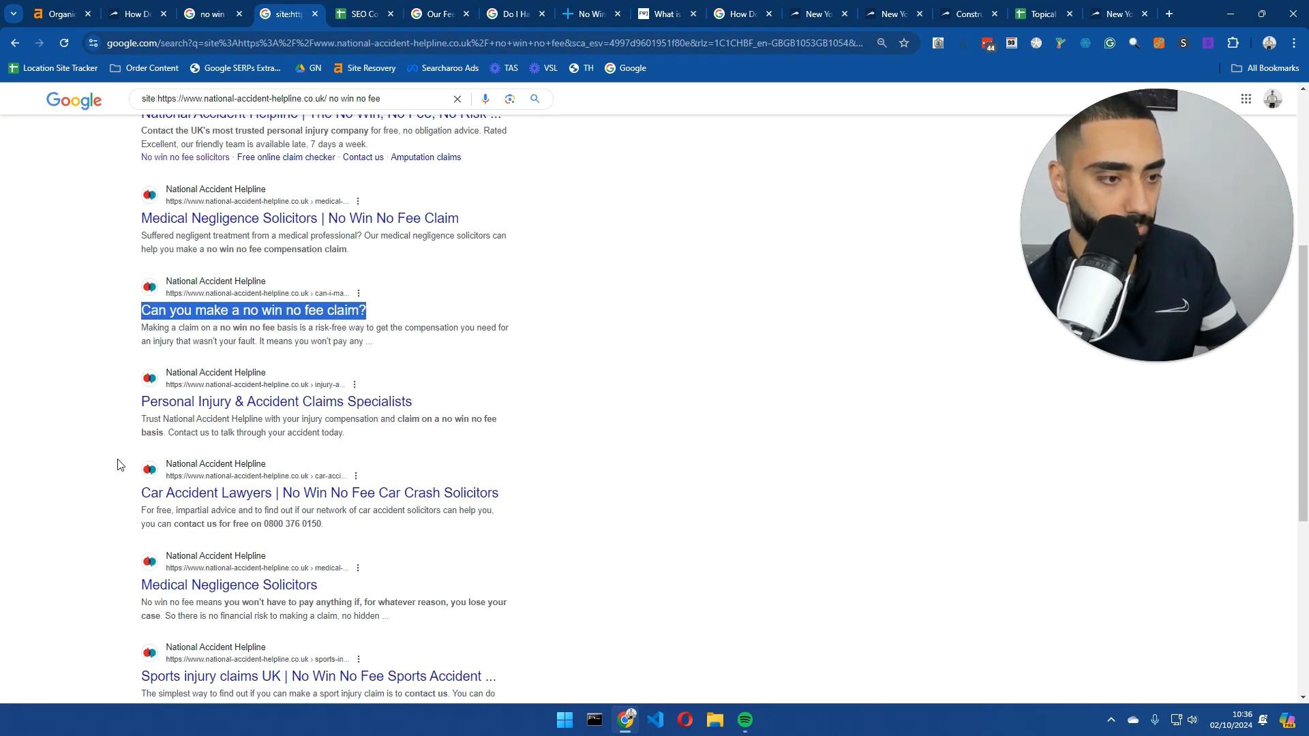
{"action": "scroll", "coordinate": [117, 464], "scroll_direction": "down", "scroll_amount": 2}
{"action": "scroll", "coordinate": [120, 473], "scroll_direction": "down", "scroll_amount": 1}
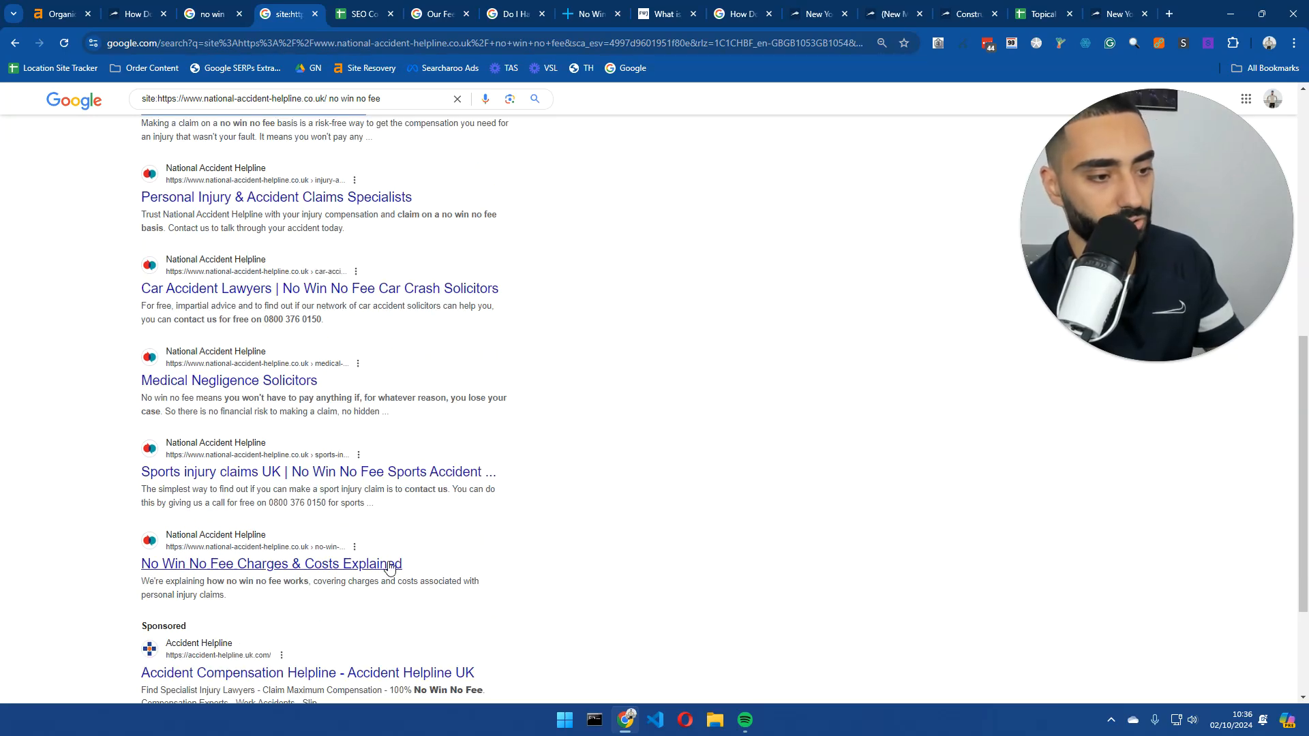
{"action": "left_click", "coordinate": [362, 14]}
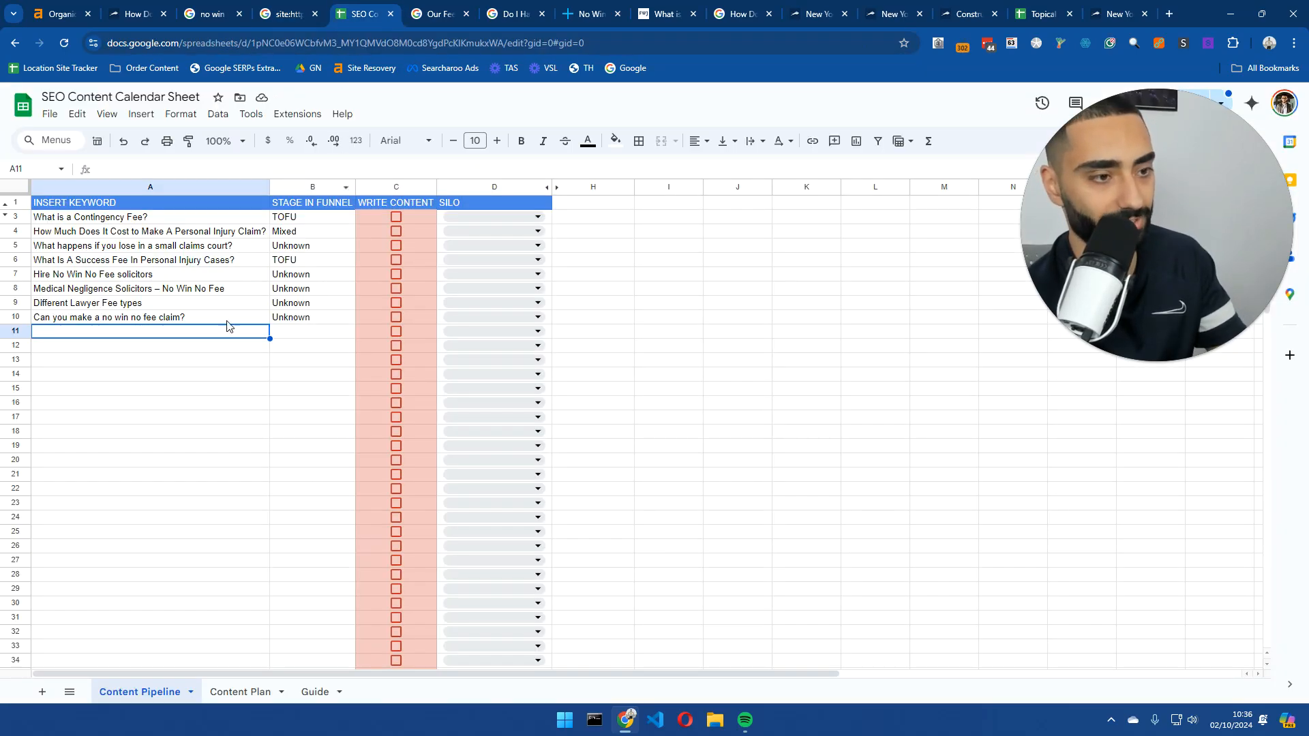
{"action": "left_click", "coordinate": [78, 304]}
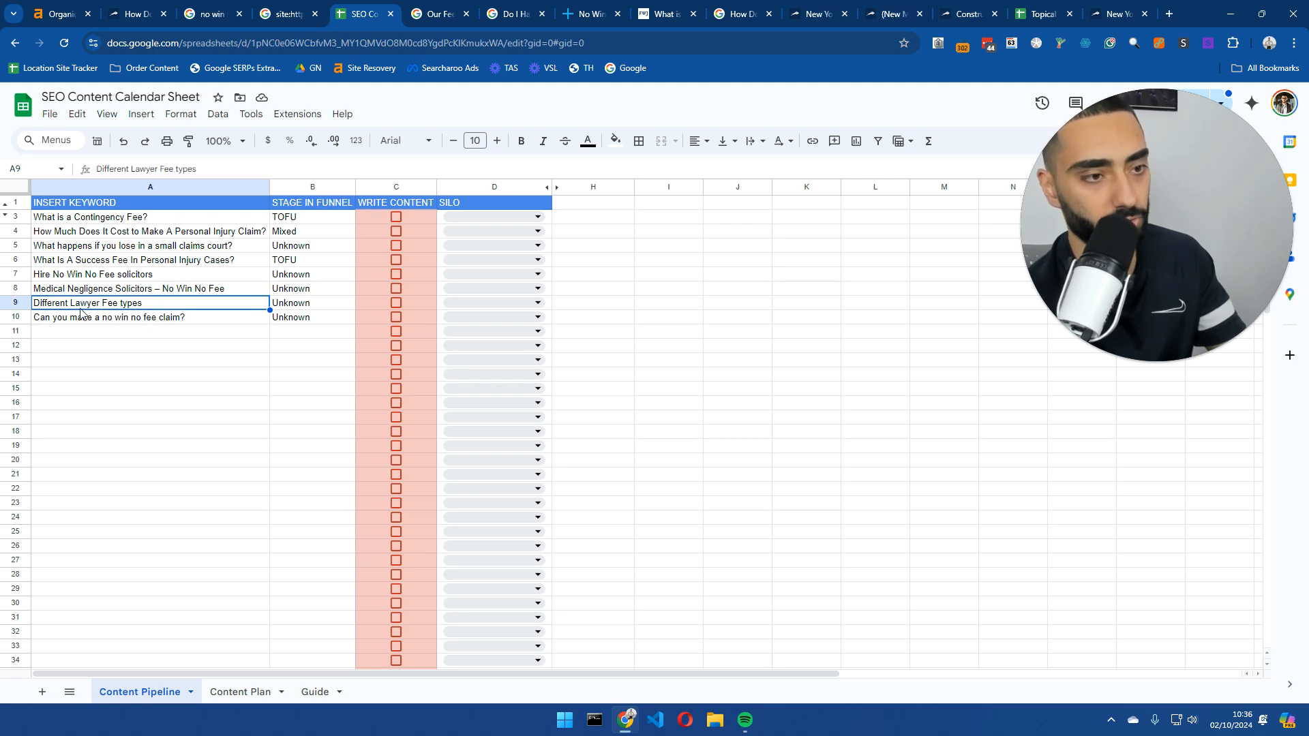
{"action": "left_click", "coordinate": [290, 14]}
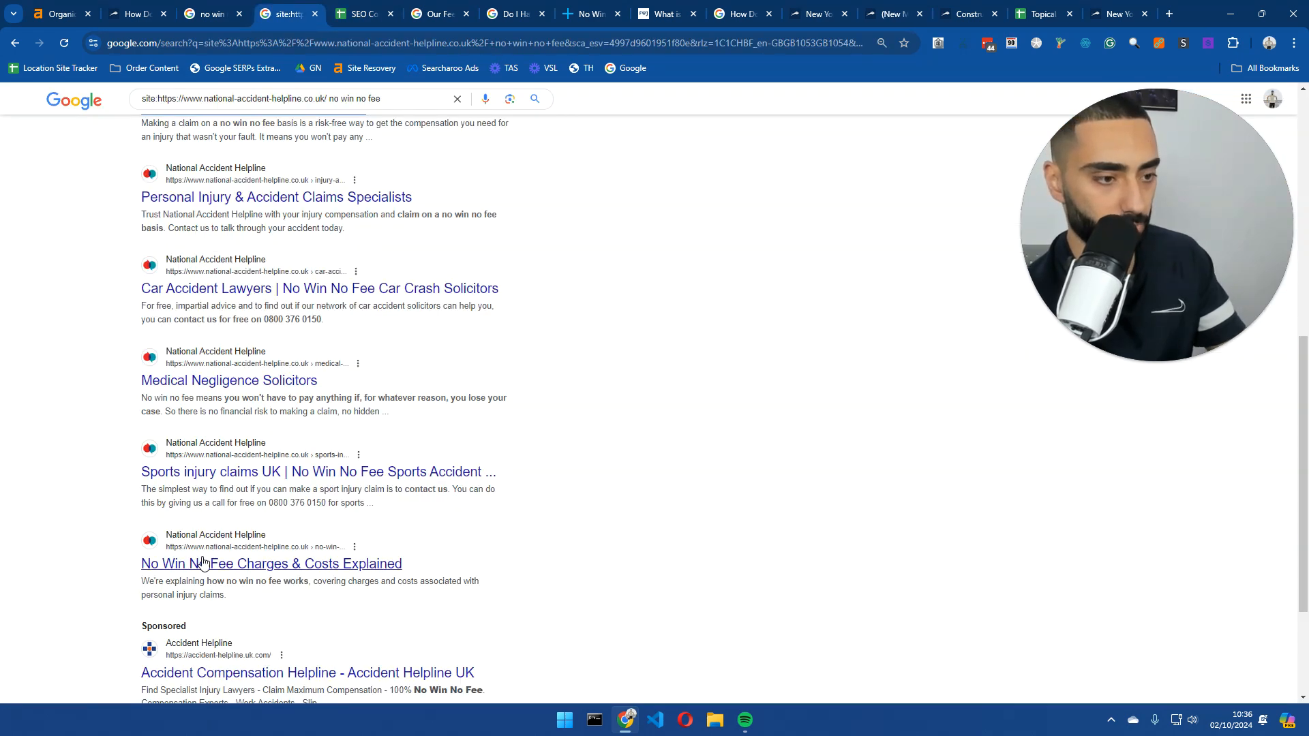
- Search Google for the result title "No Win No Fee Charges & Costs Explained" in a separate tab
{"action": "triple_click", "coordinate": [137, 562]}
{"action": "left_click", "coordinate": [137, 563]}
{"action": "right_click", "coordinate": [137, 563]}
{"action": "left_click", "coordinate": [445, 555]}
{"action": "triple_click", "coordinate": [445, 555]}
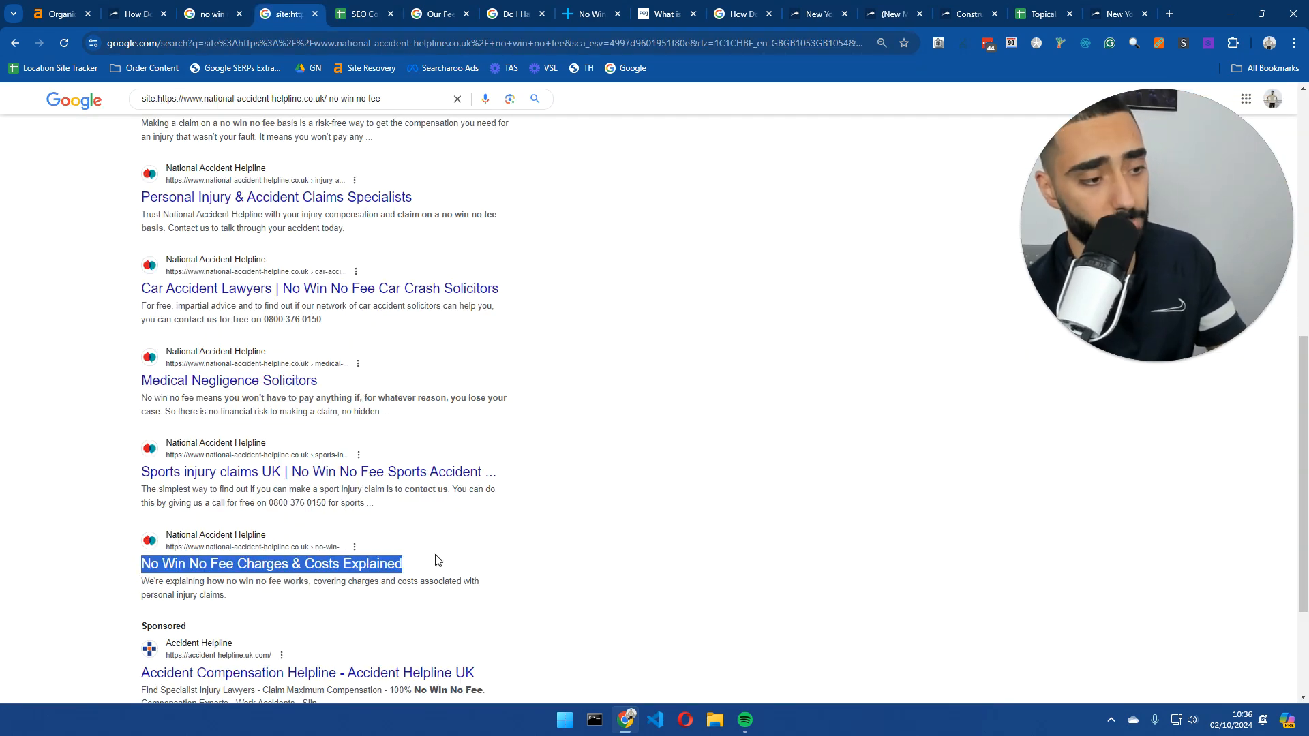
{"action": "right_click", "coordinate": [437, 559]}
{"action": "left_click", "coordinate": [440, 403]}
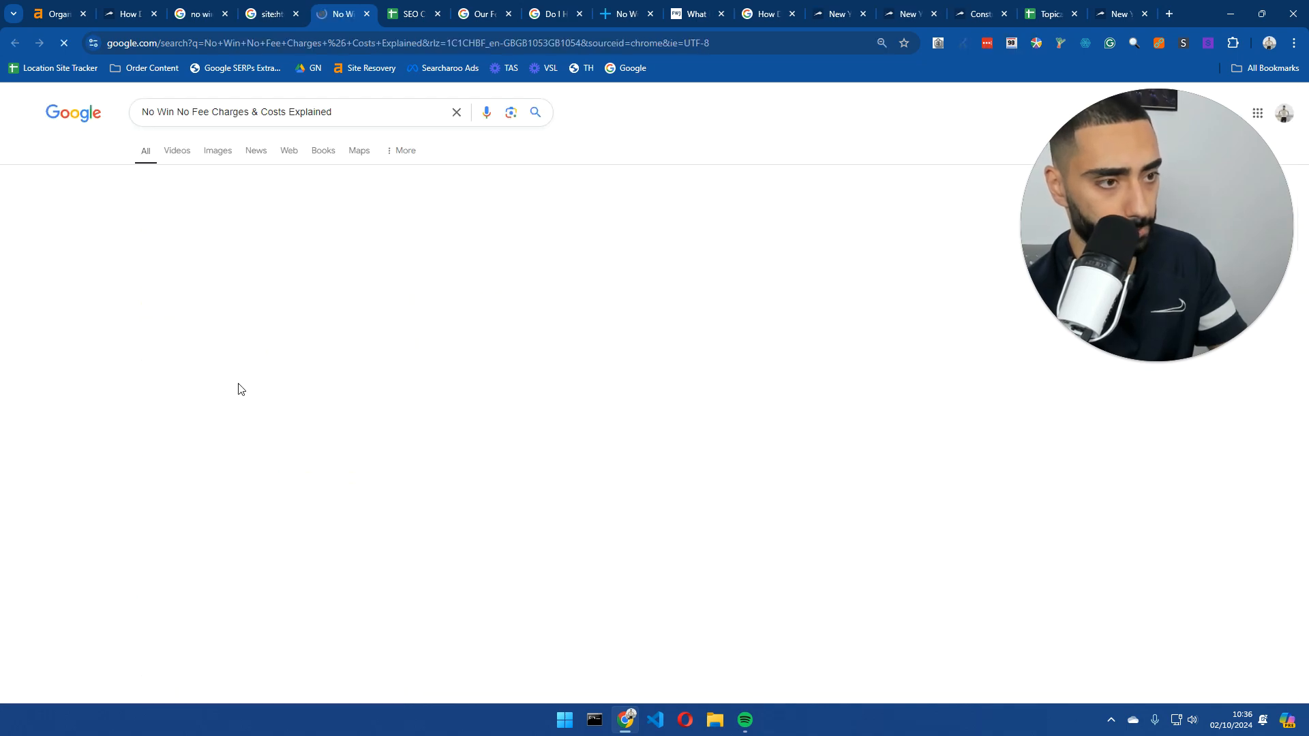
- Look through the search results on no win no fee charges, close them and return to the site: search
{"action": "scroll", "coordinate": [70, 392], "scroll_direction": "down", "scroll_amount": 5}
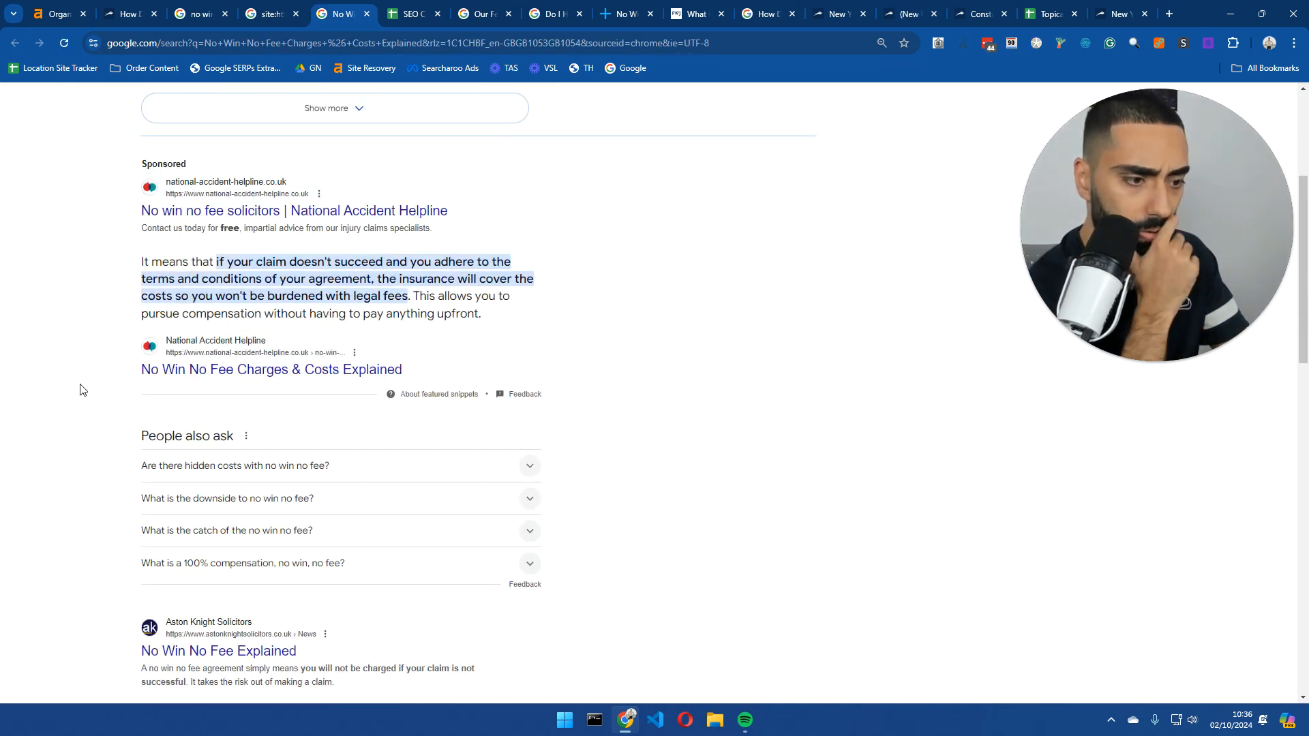
{"action": "scroll", "coordinate": [80, 390], "scroll_direction": "down", "scroll_amount": 2}
{"action": "scroll", "coordinate": [87, 397], "scroll_direction": "down", "scroll_amount": 2}
{"action": "scroll", "coordinate": [88, 394], "scroll_direction": "up", "scroll_amount": 5}
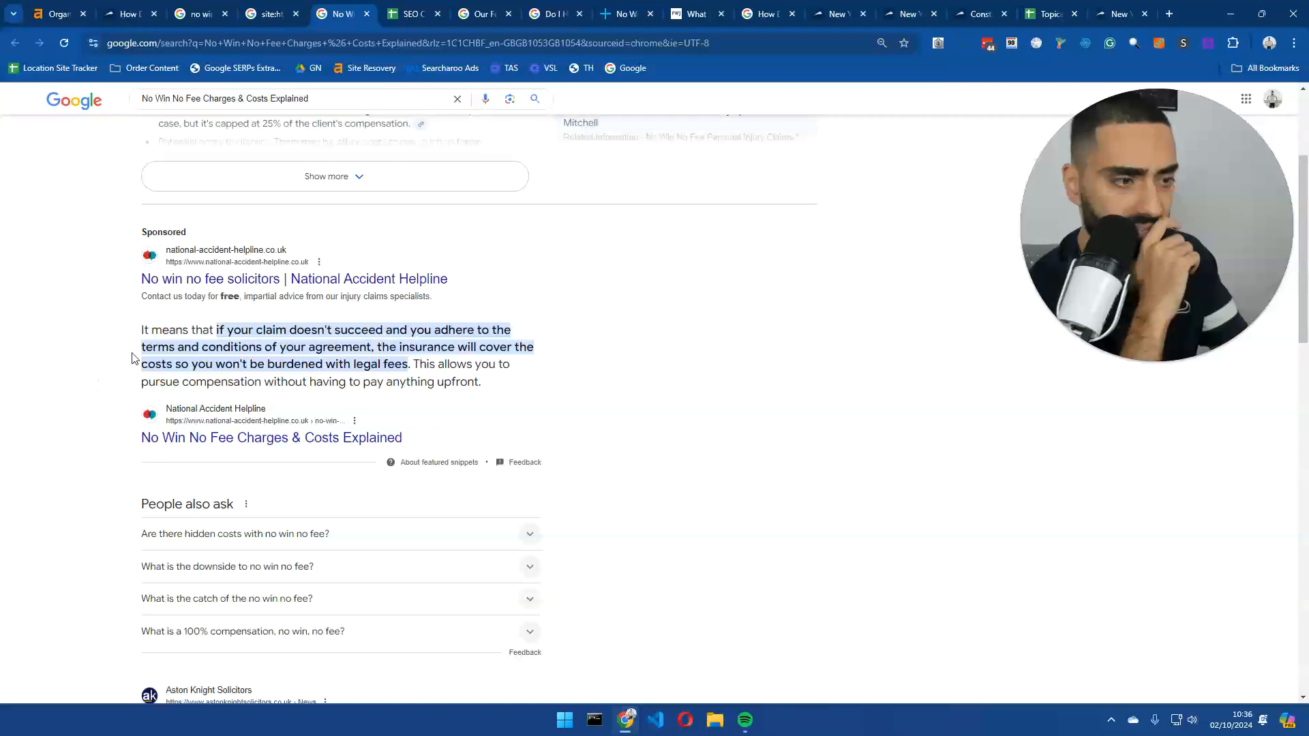
{"action": "left_click", "coordinate": [283, 5]}
{"action": "middle_click", "coordinate": [340, 13]}
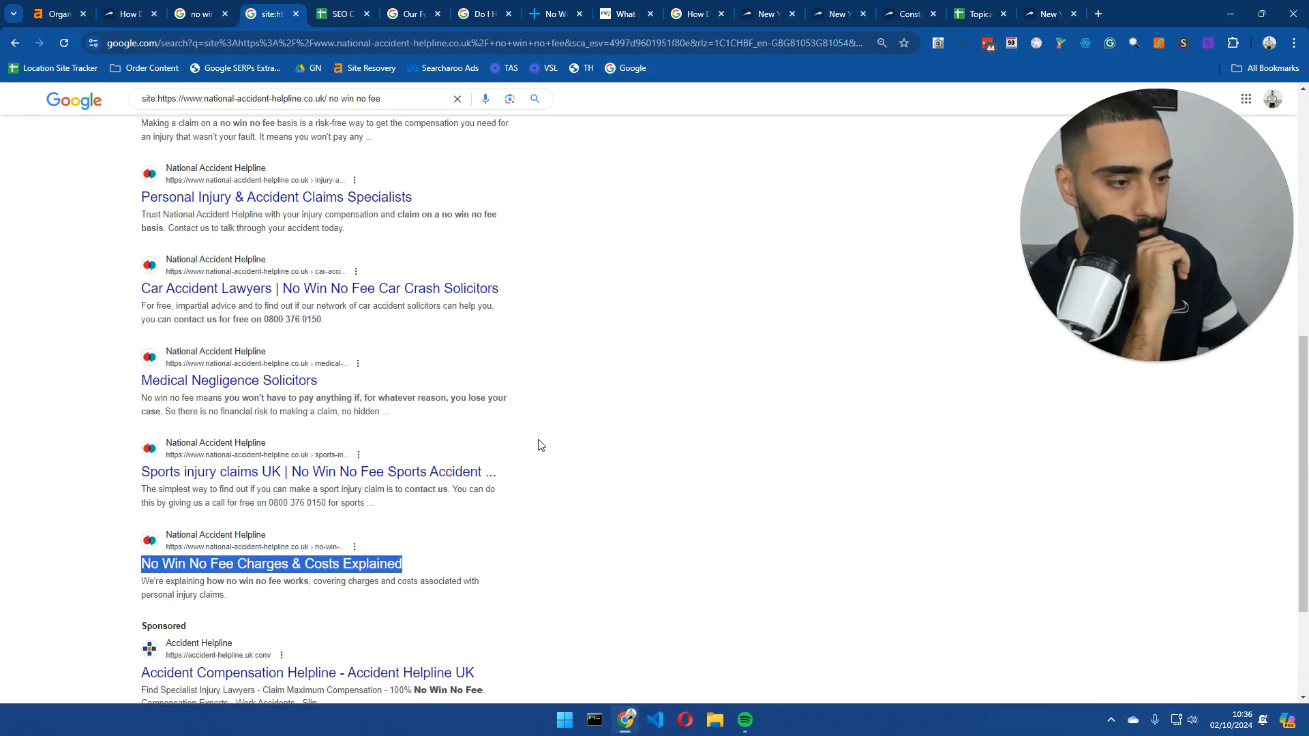
- Go to a further page of site: search results and read the "After the event insurance" article in its own tab
{"action": "scroll", "coordinate": [518, 471], "scroll_direction": "down", "scroll_amount": 3}
{"action": "left_click", "coordinate": [423, 614]}
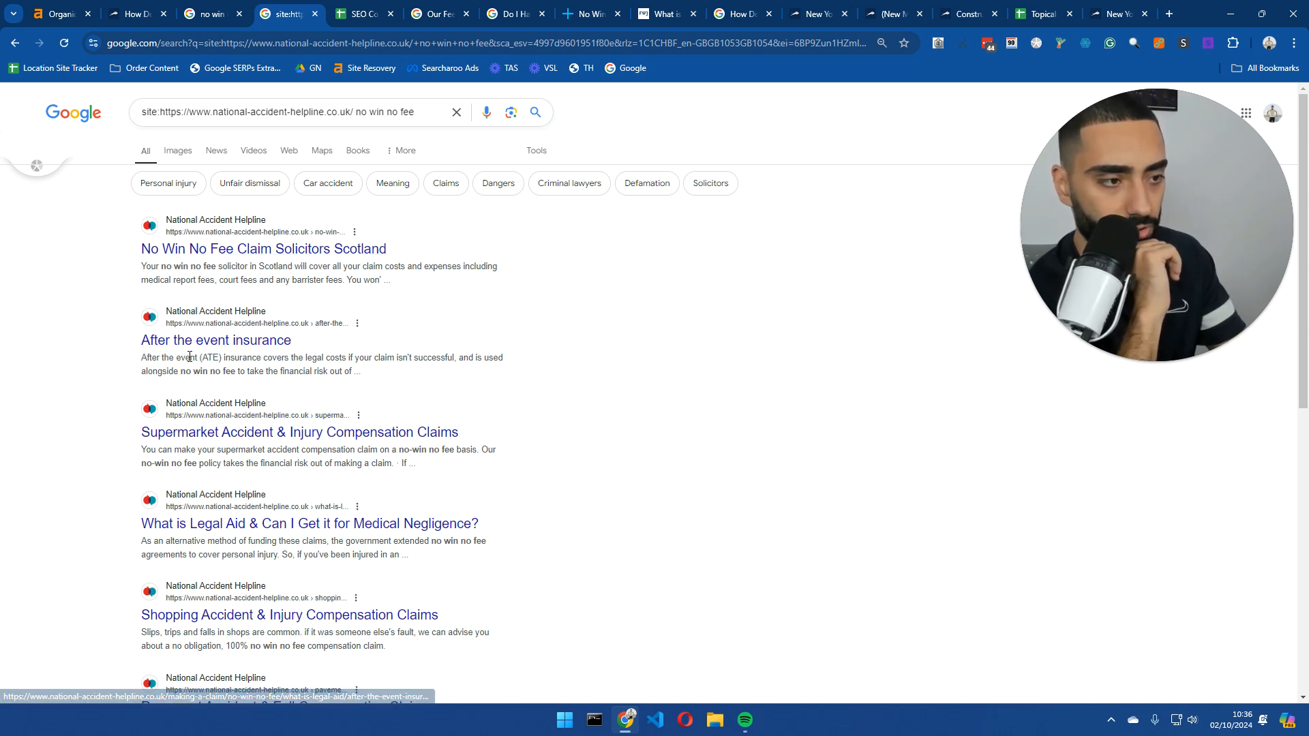
{"action": "middle_click", "coordinate": [213, 340]}
{"action": "left_click", "coordinate": [344, 13]}
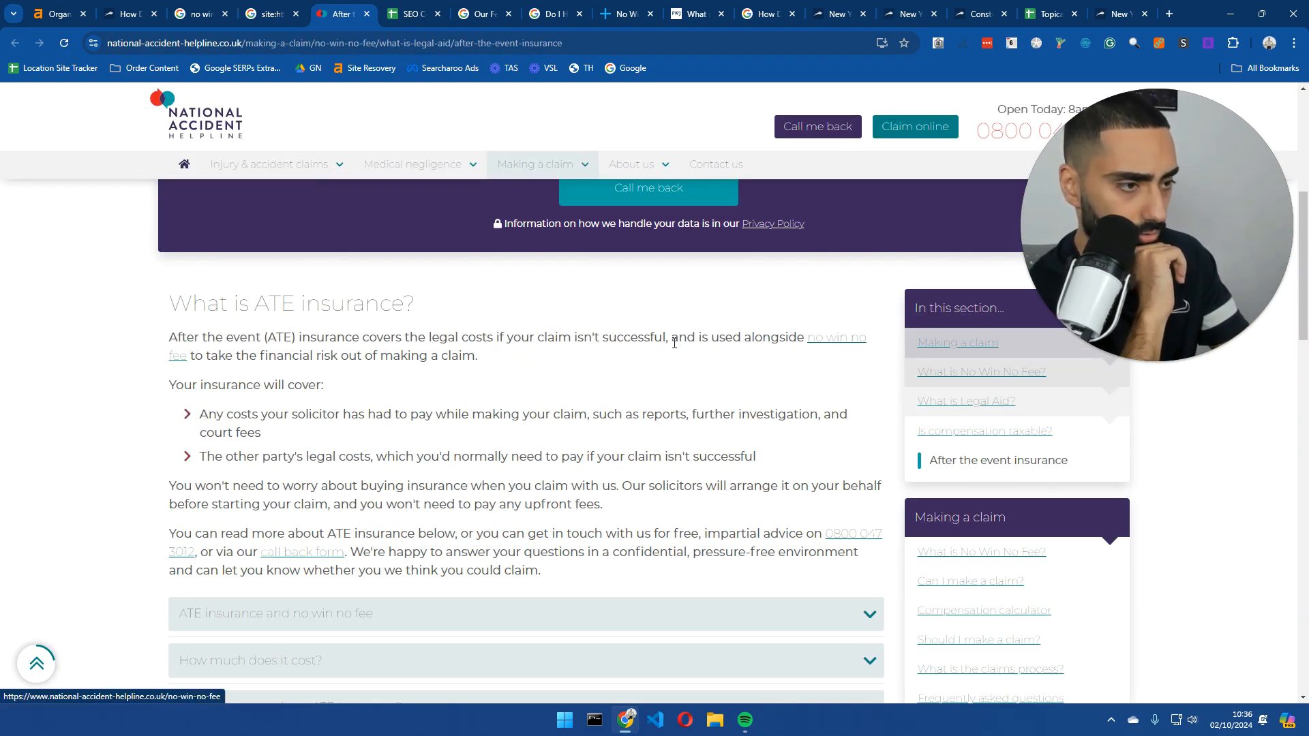
{"action": "scroll", "coordinate": [468, 372], "scroll_direction": "up", "scroll_amount": 1}
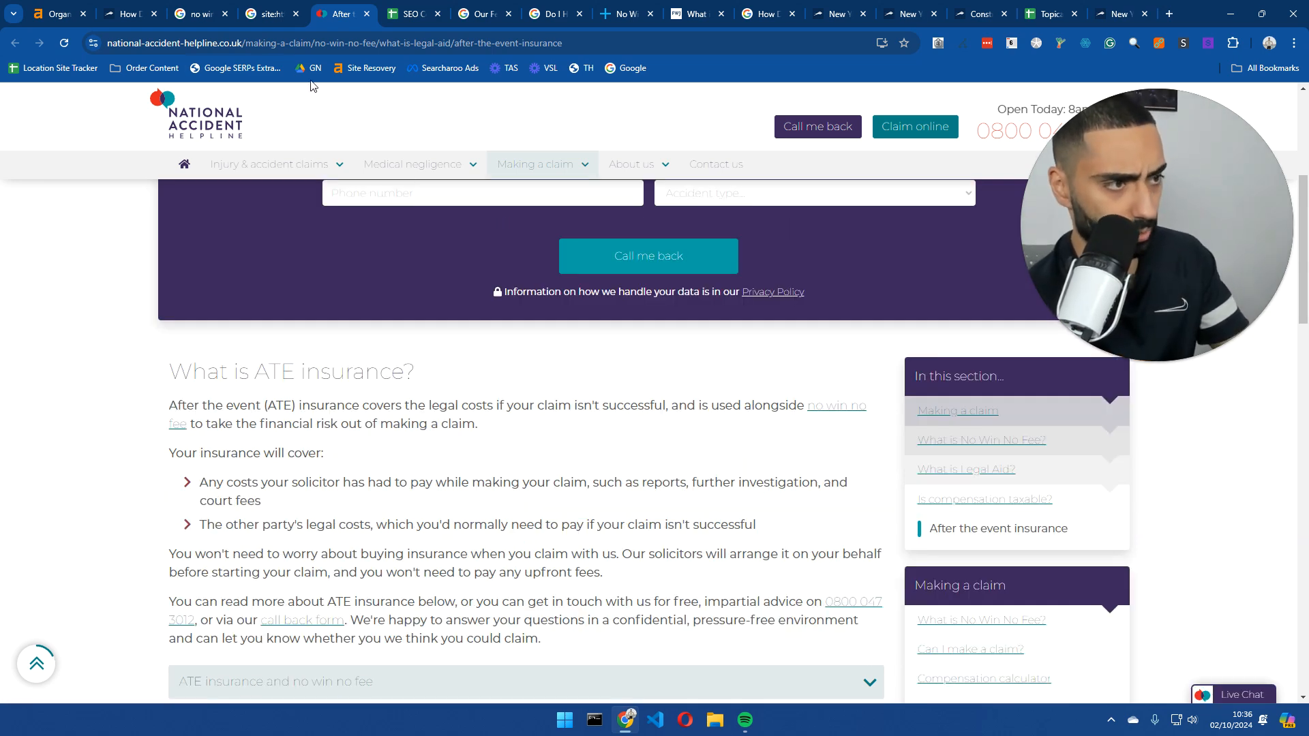
{"action": "key", "text": "ctrl+plus"}
{"action": "key", "text": "ctrl+plus"}
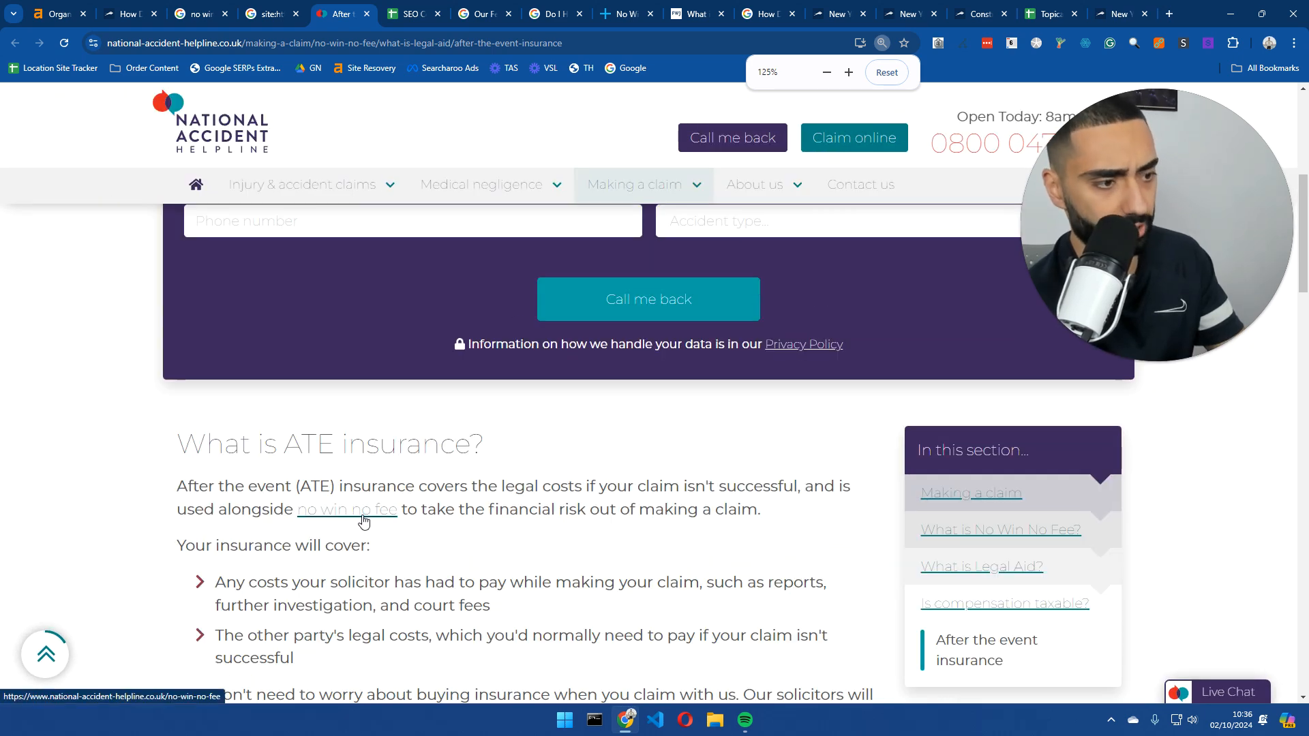
{"action": "key", "text": "ctrl+minus"}
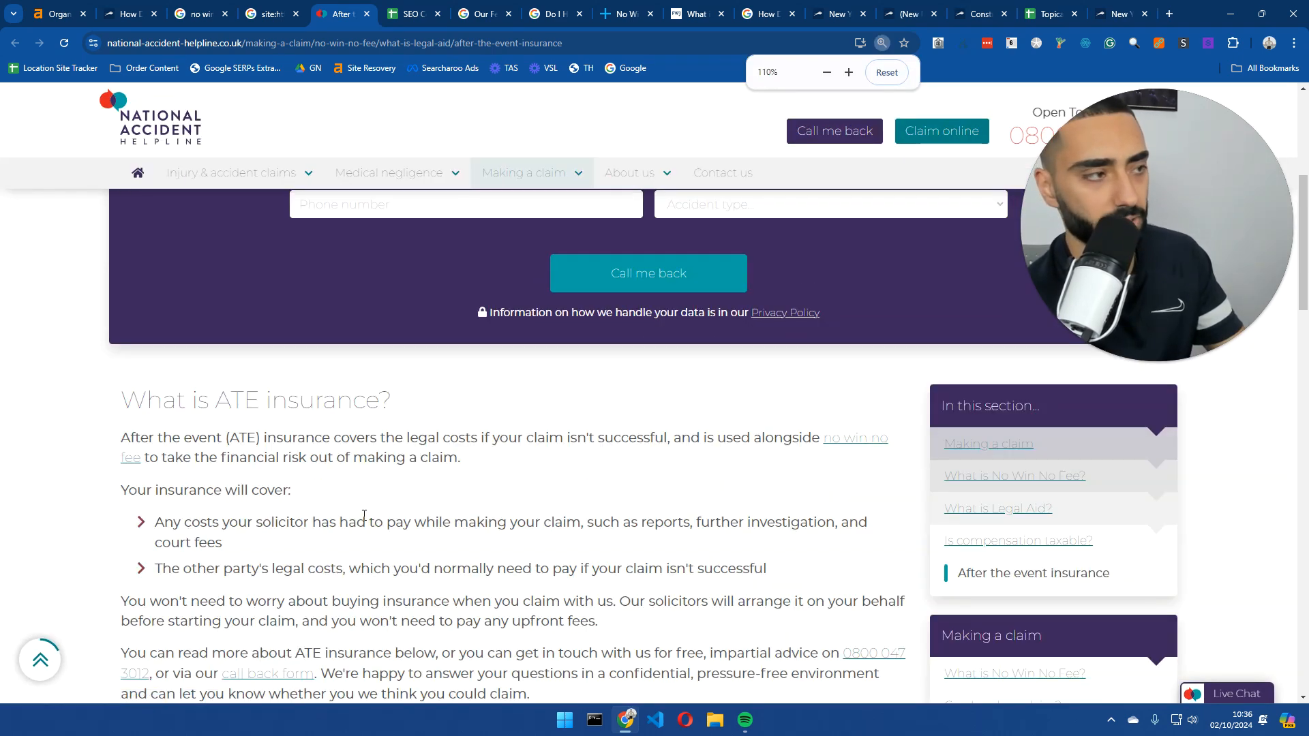
{"action": "scroll", "coordinate": [363, 520], "scroll_direction": "up", "scroll_amount": 5}
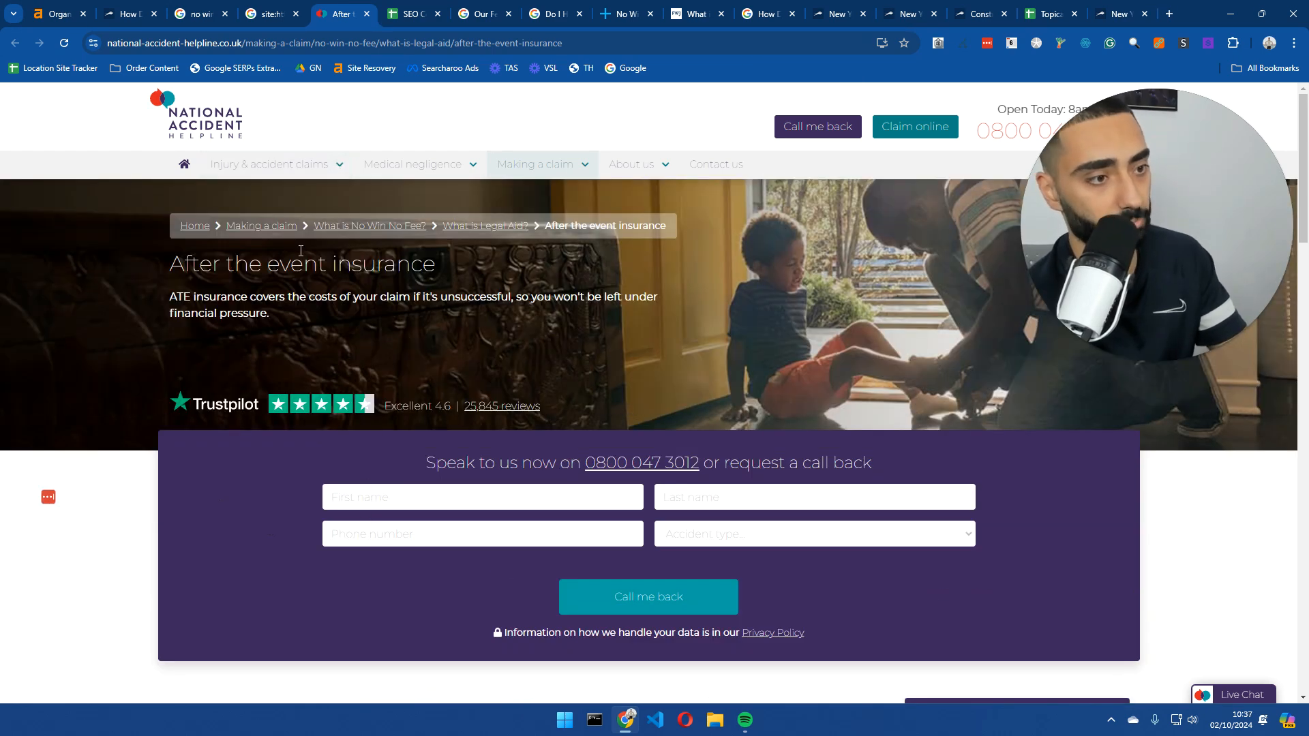
- Copy the article heading "After the event insurance" into keyword cell A11 of the content calendar and close the article
{"action": "triple_click", "coordinate": [301, 263]}
{"action": "key", "text": "ctrl+c"}
{"action": "left_click", "coordinate": [412, 12]}
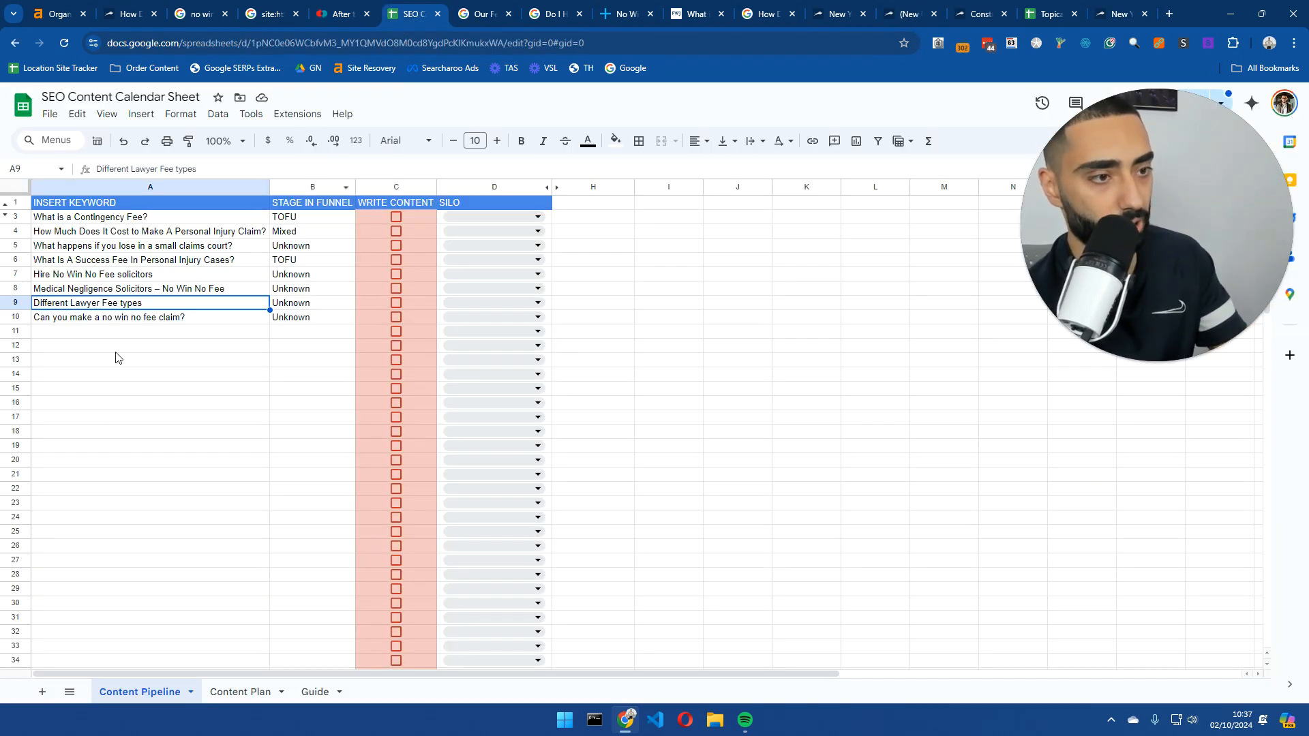
{"action": "double_click", "coordinate": [82, 335]}
{"action": "key", "text": "ctrl+v"}
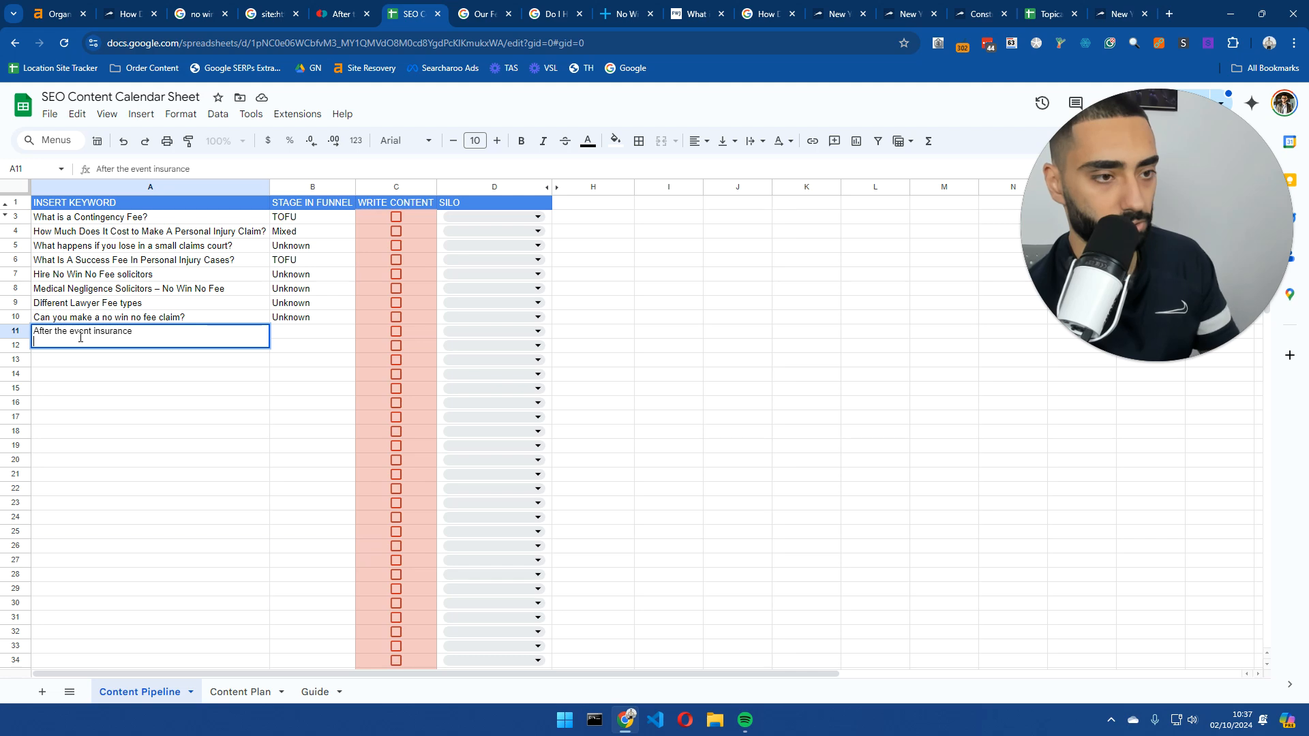
{"action": "key", "text": "Return"}
{"action": "left_click", "coordinate": [339, 14]}
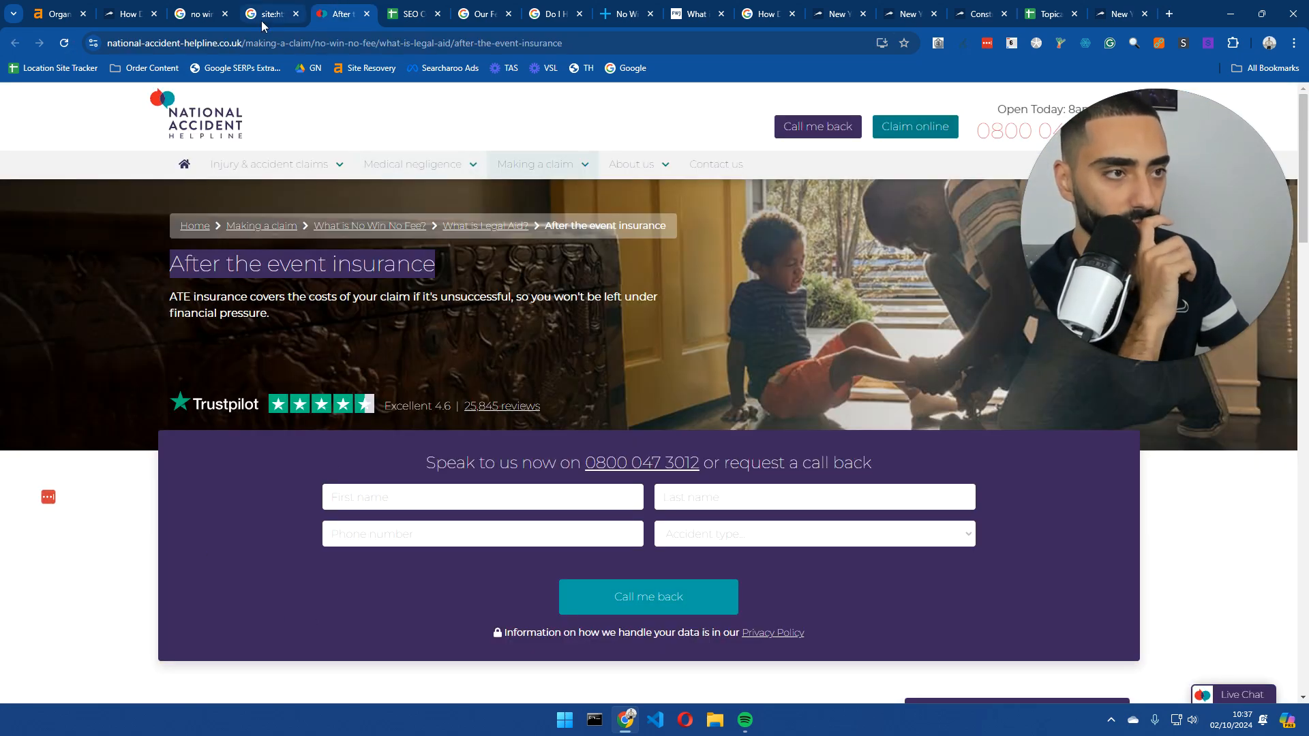
{"action": "left_click", "coordinate": [367, 13]}
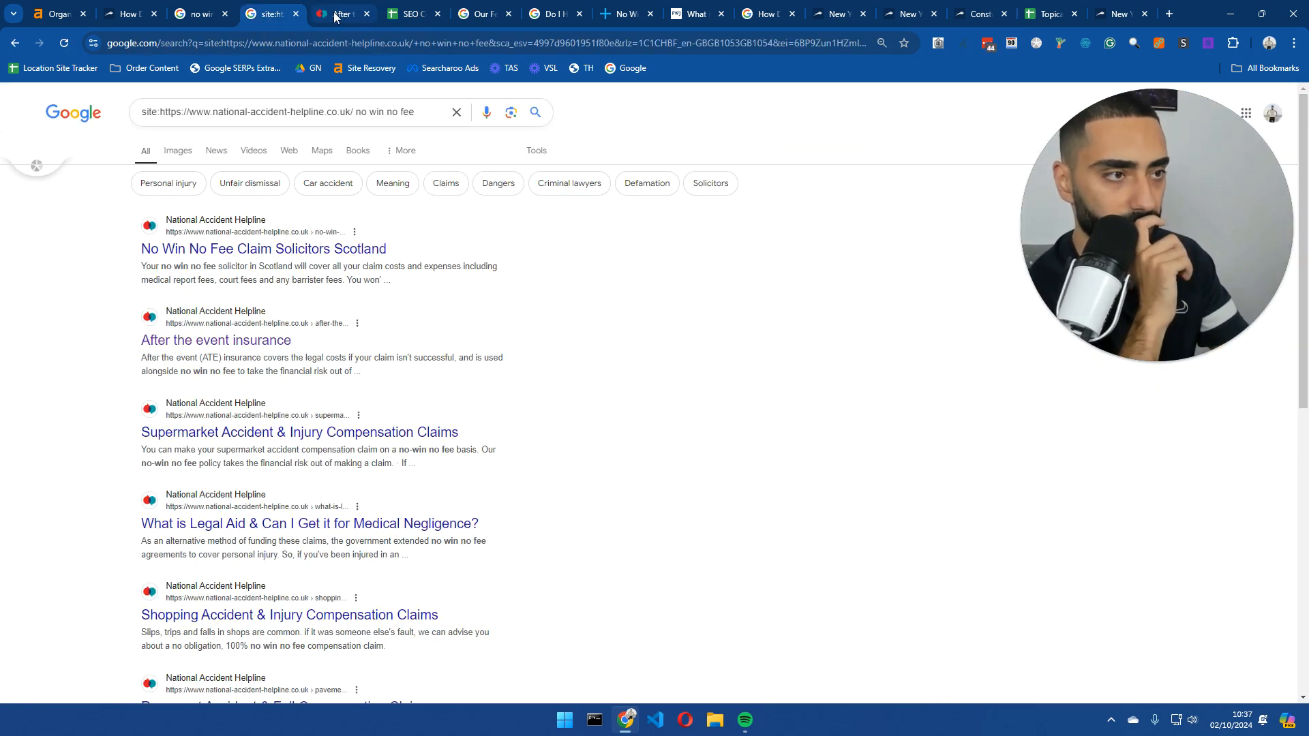
- Open the result "What is Legal Aid & Can I Get it for Medical Negligence?" in its own tab and read its introduction
{"action": "scroll", "coordinate": [190, 482], "scroll_direction": "down", "scroll_amount": 1}
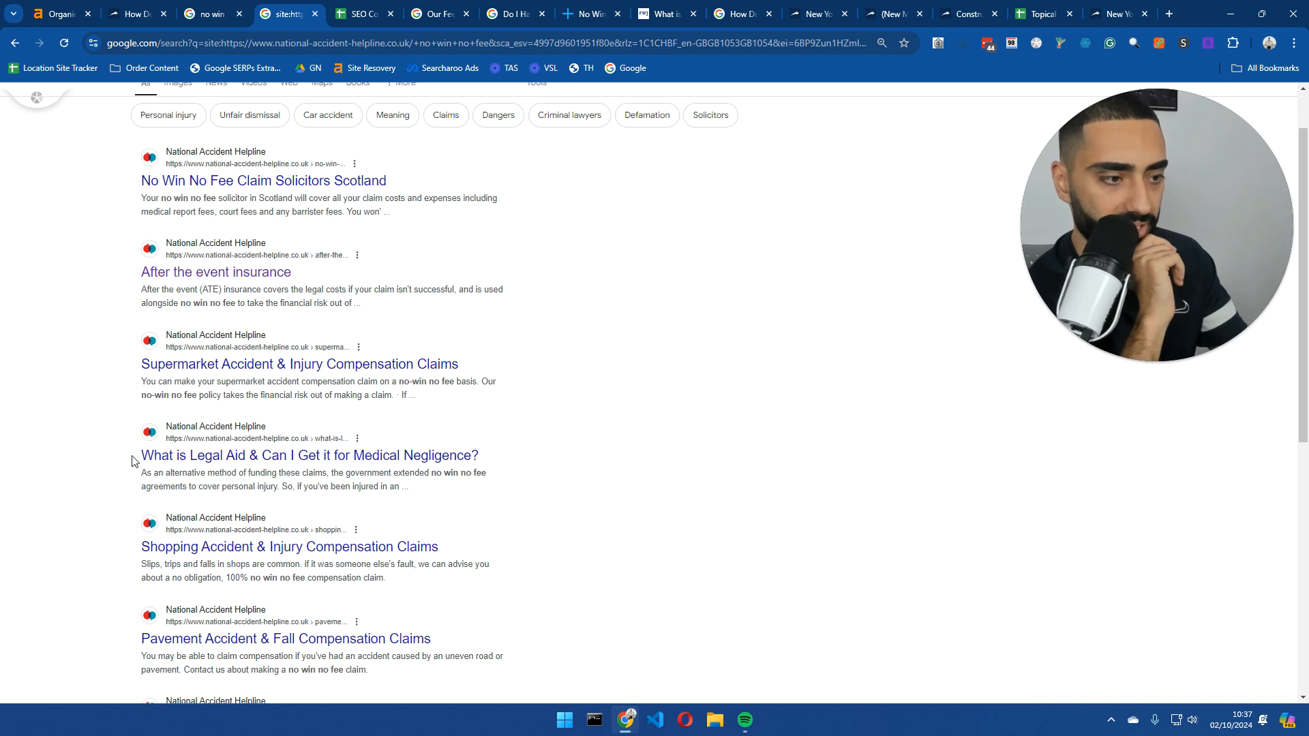
{"action": "left_click_drag", "start_coordinate": [131, 460], "coordinate": [488, 467]}
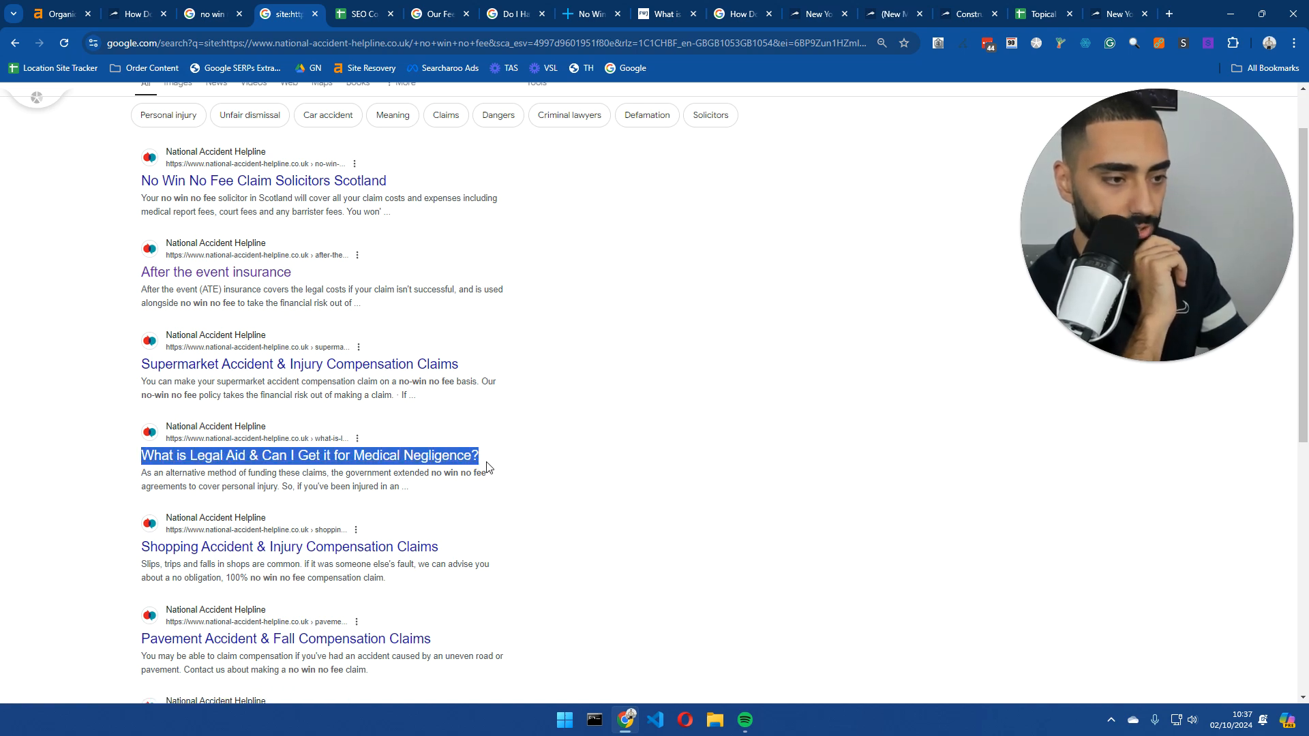
{"action": "left_click", "coordinate": [298, 460], "text": "ctrl"}
{"action": "scroll", "coordinate": [321, 246], "scroll_direction": "up", "scroll_amount": 1}
{"action": "left_click", "coordinate": [339, 15]}
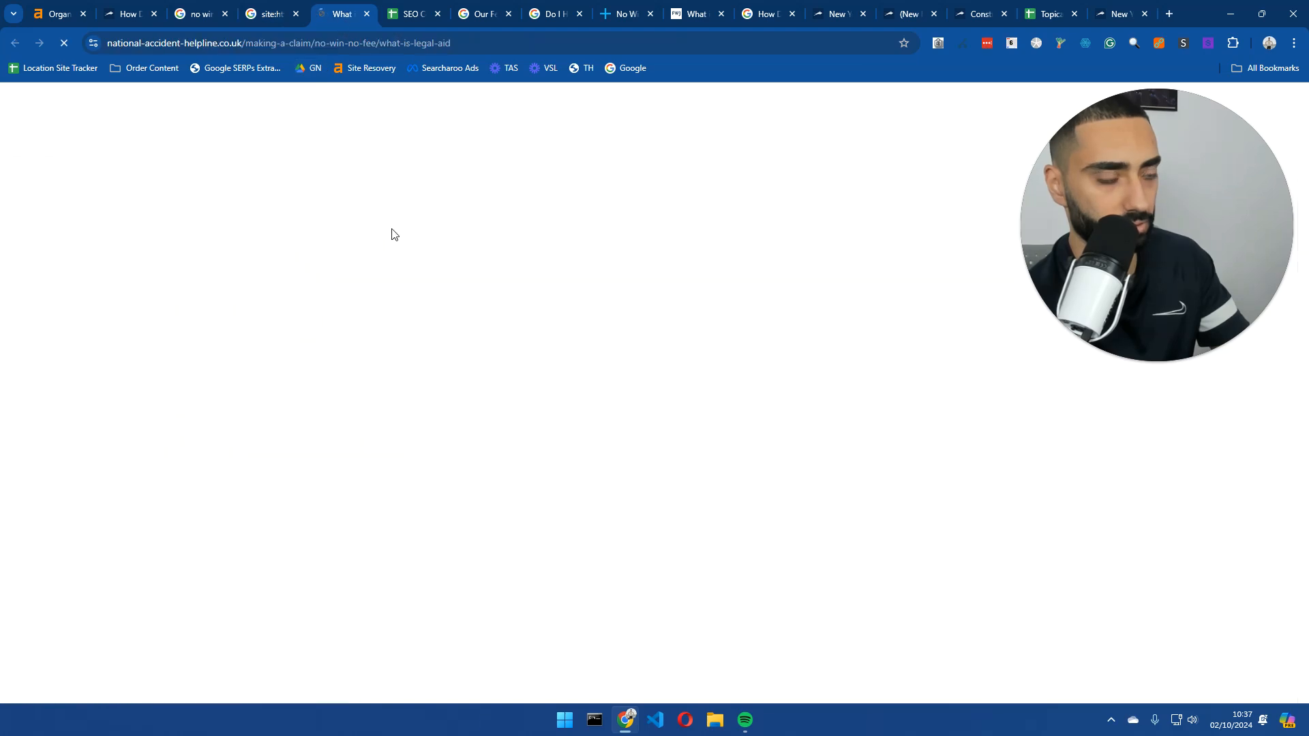
{"action": "scroll", "coordinate": [281, 367], "scroll_direction": "down", "scroll_amount": 7}
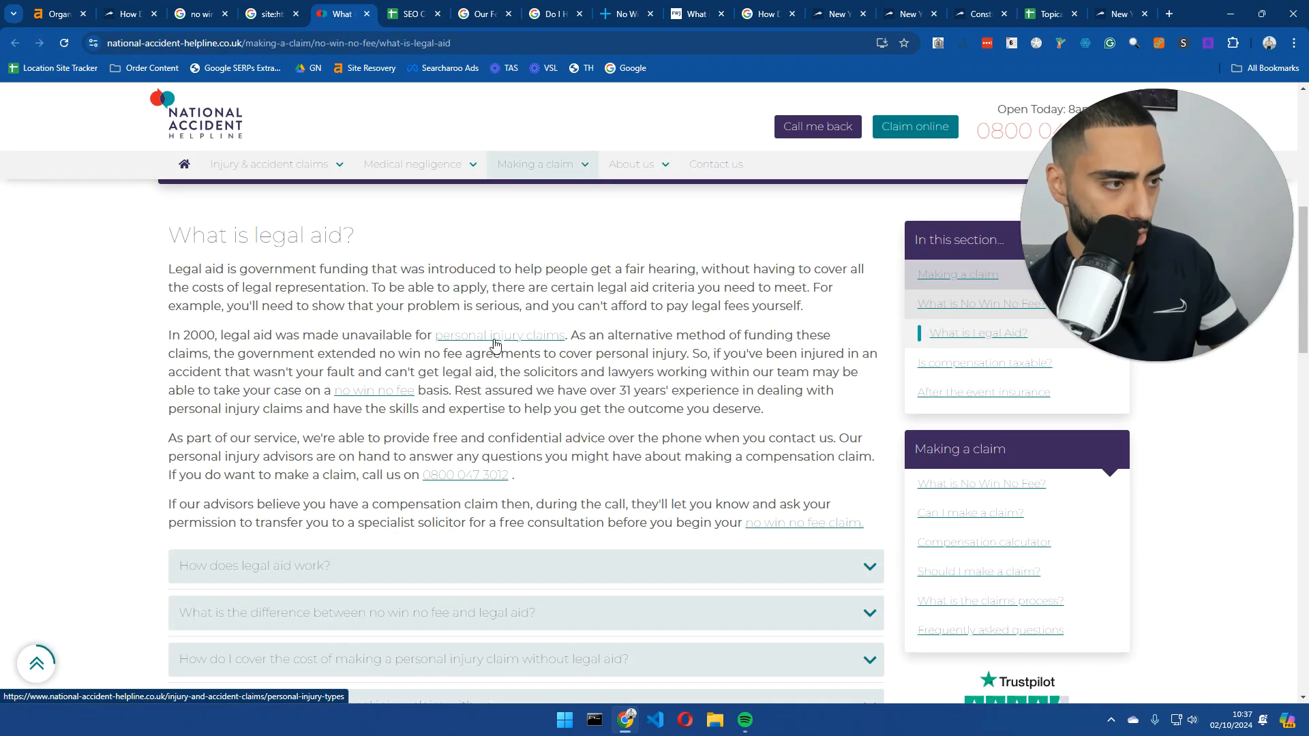
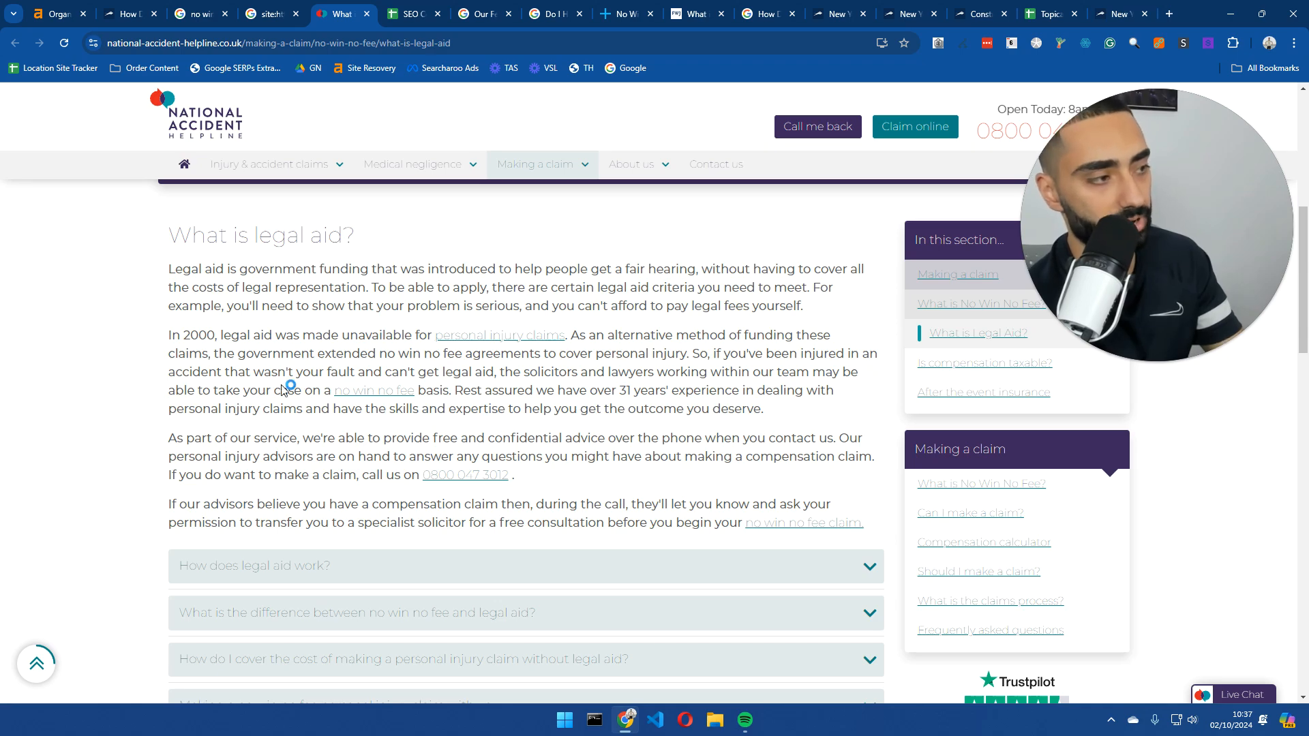
{"action": "scroll", "coordinate": [259, 382], "scroll_direction": "up", "scroll_amount": 6}
{"action": "scroll", "coordinate": [288, 435], "scroll_direction": "down", "scroll_amount": 4}
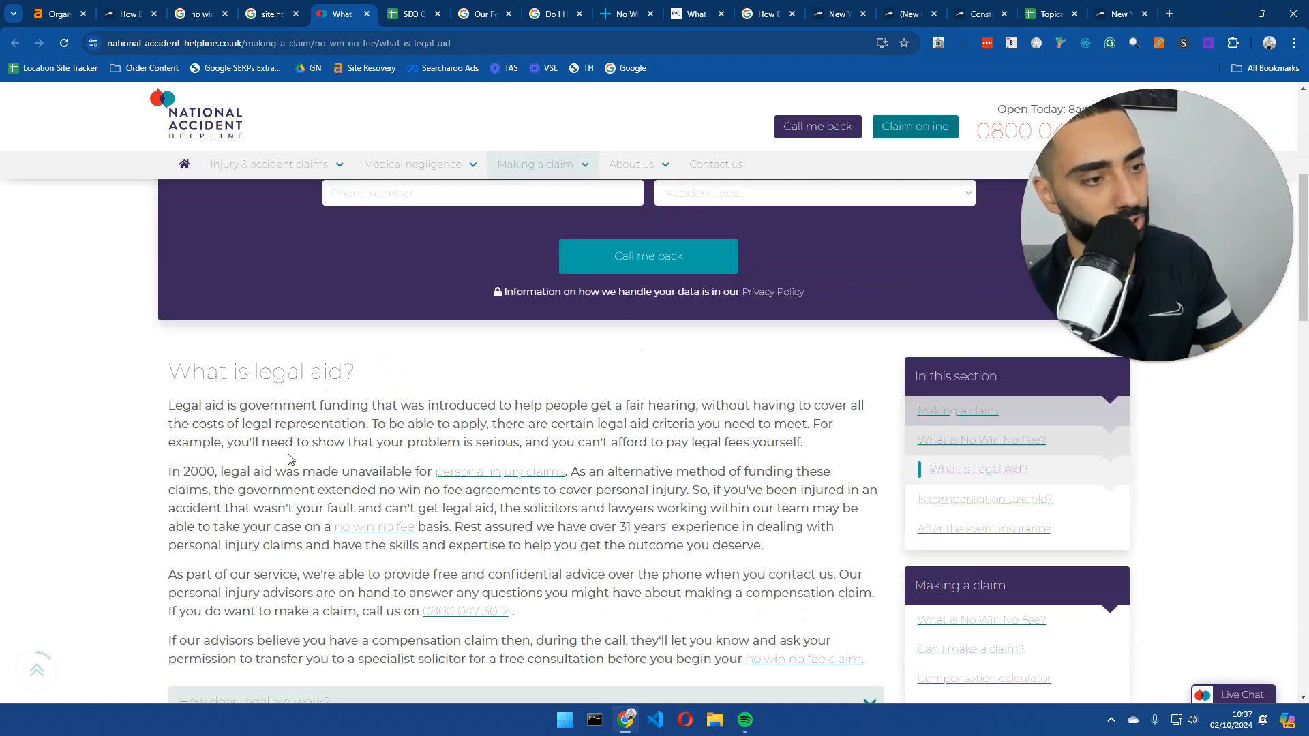
- Copy the heading "What is legal aid?" into keyword cell A12 of the content calendar and look over the collected keywords
{"action": "scroll", "coordinate": [287, 450], "scroll_direction": "up", "scroll_amount": 1}
{"action": "triple_click", "coordinate": [263, 445]}
{"action": "key", "text": "ctrl+c"}
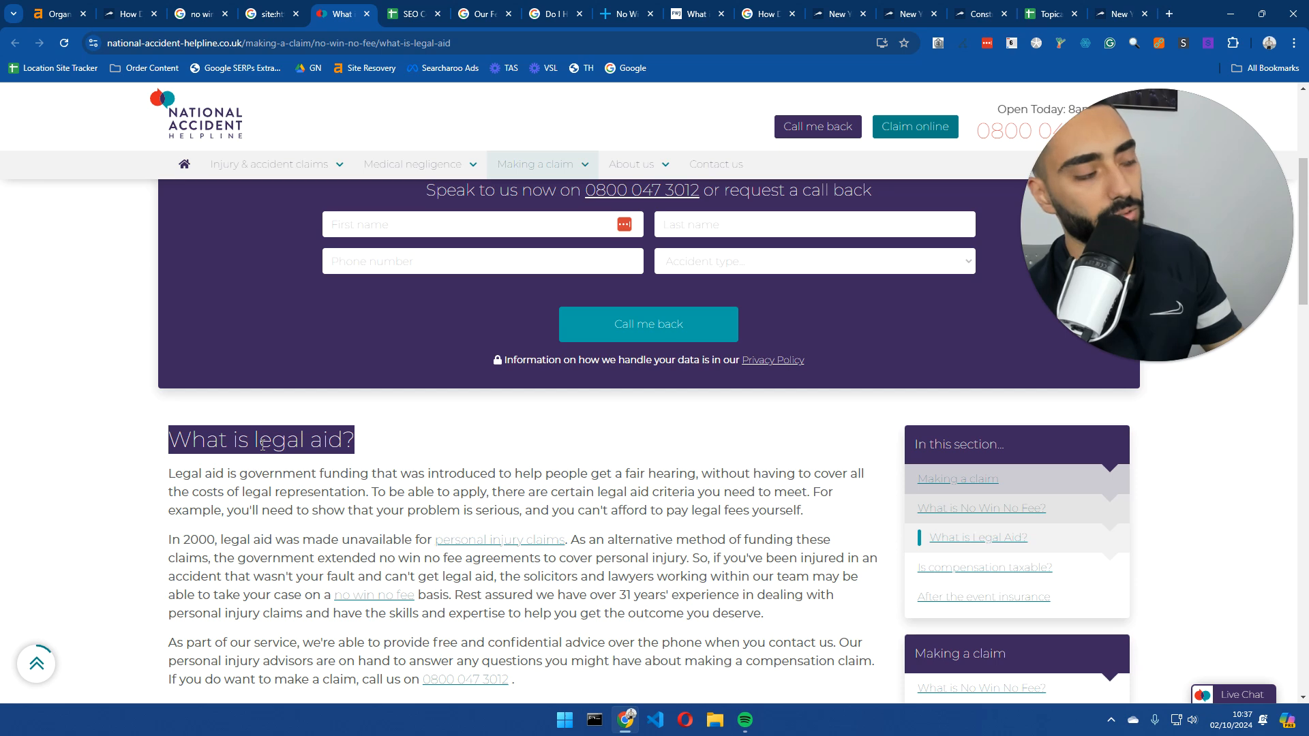
{"action": "scroll", "coordinate": [385, 532], "scroll_direction": "down", "scroll_amount": 2}
{"action": "left_click_drag", "start_coordinate": [426, 459], "coordinate": [370, 469]}
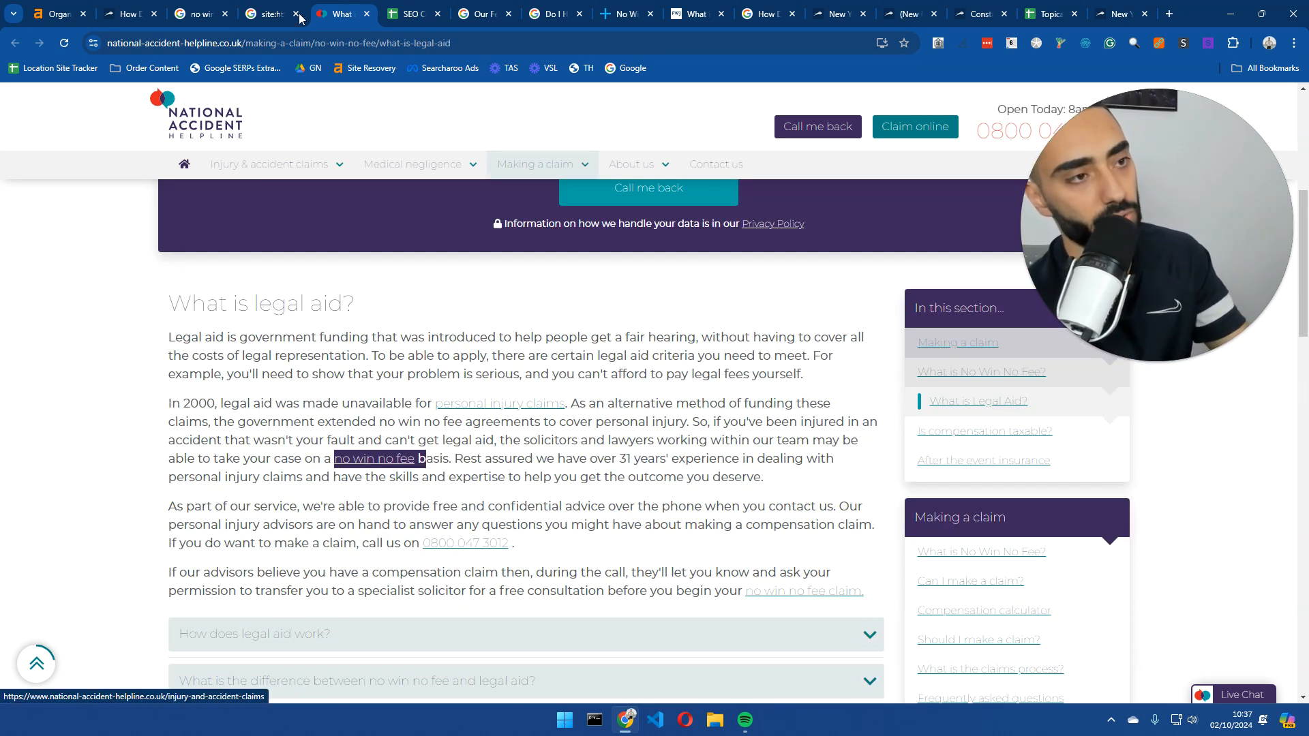
{"action": "left_click", "coordinate": [411, 14]}
{"action": "double_click", "coordinate": [83, 350]}
{"action": "key", "text": "ctrl+v"}
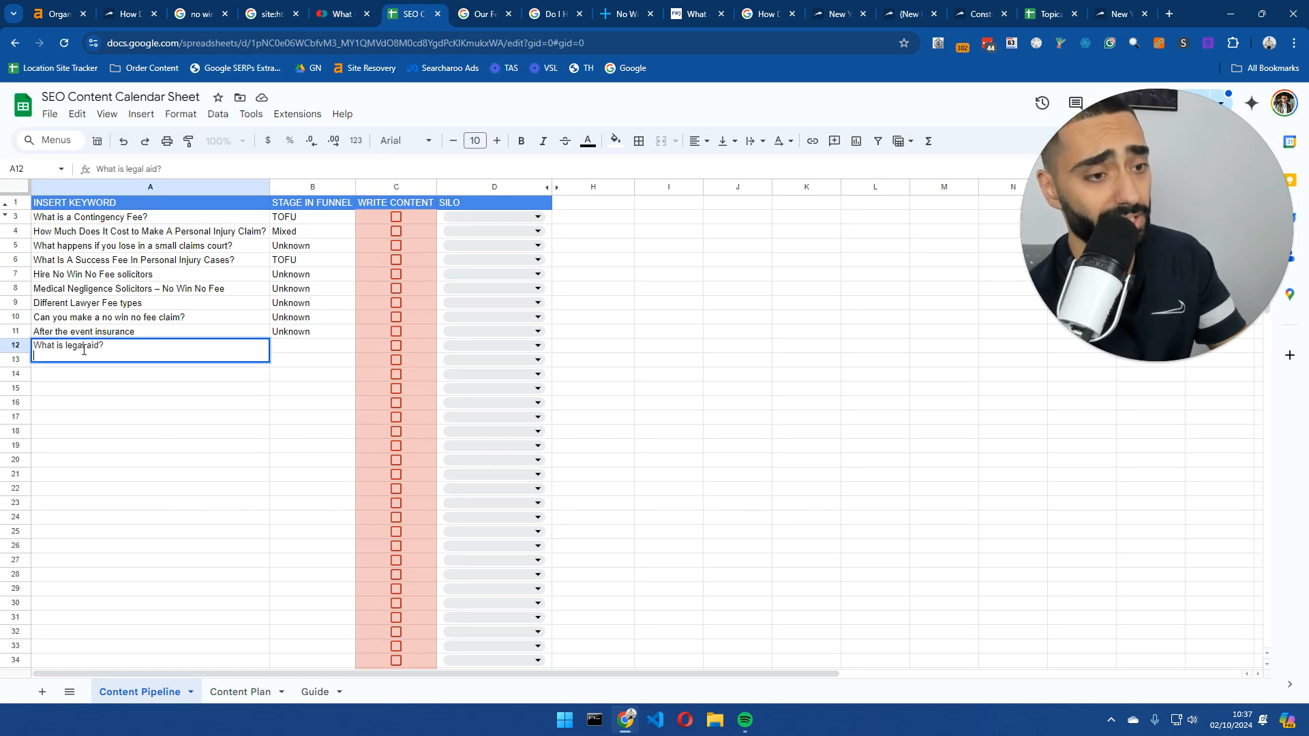
{"action": "key", "text": "Return"}
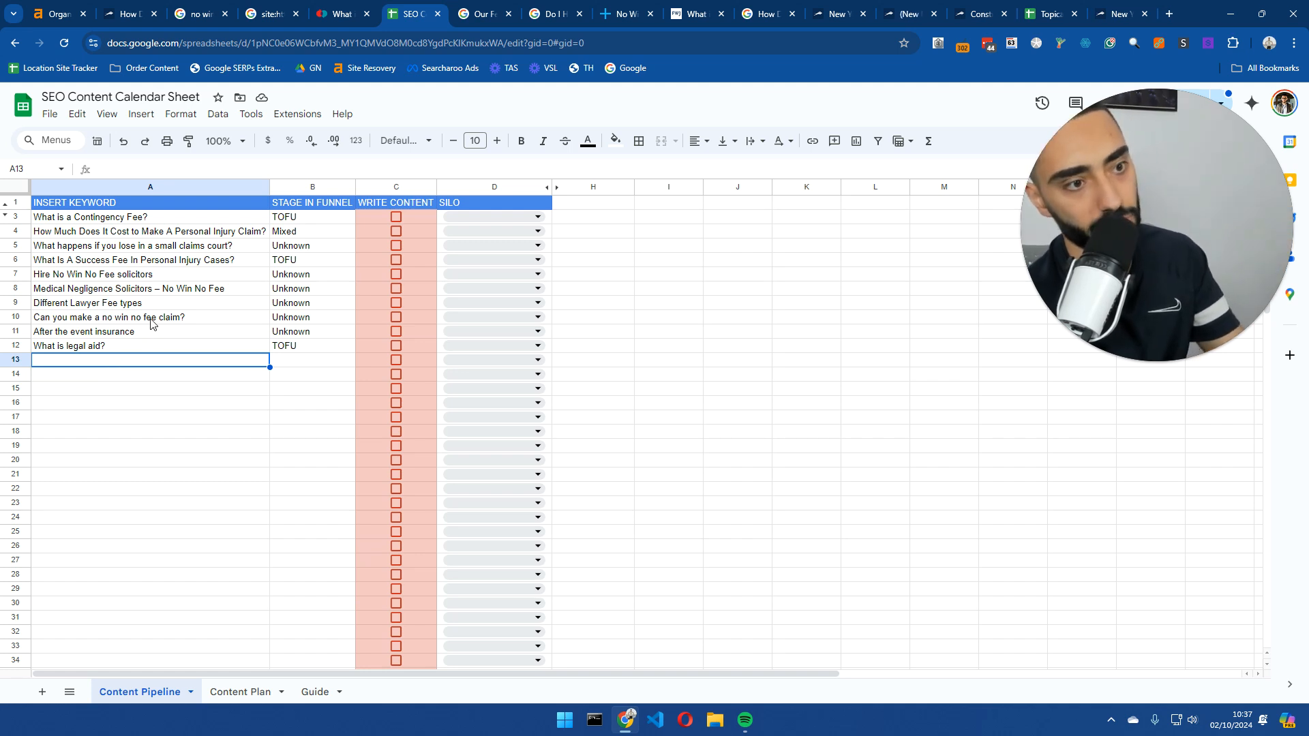
{"action": "left_click_drag", "start_coordinate": [225, 220], "coordinate": [265, 360]}
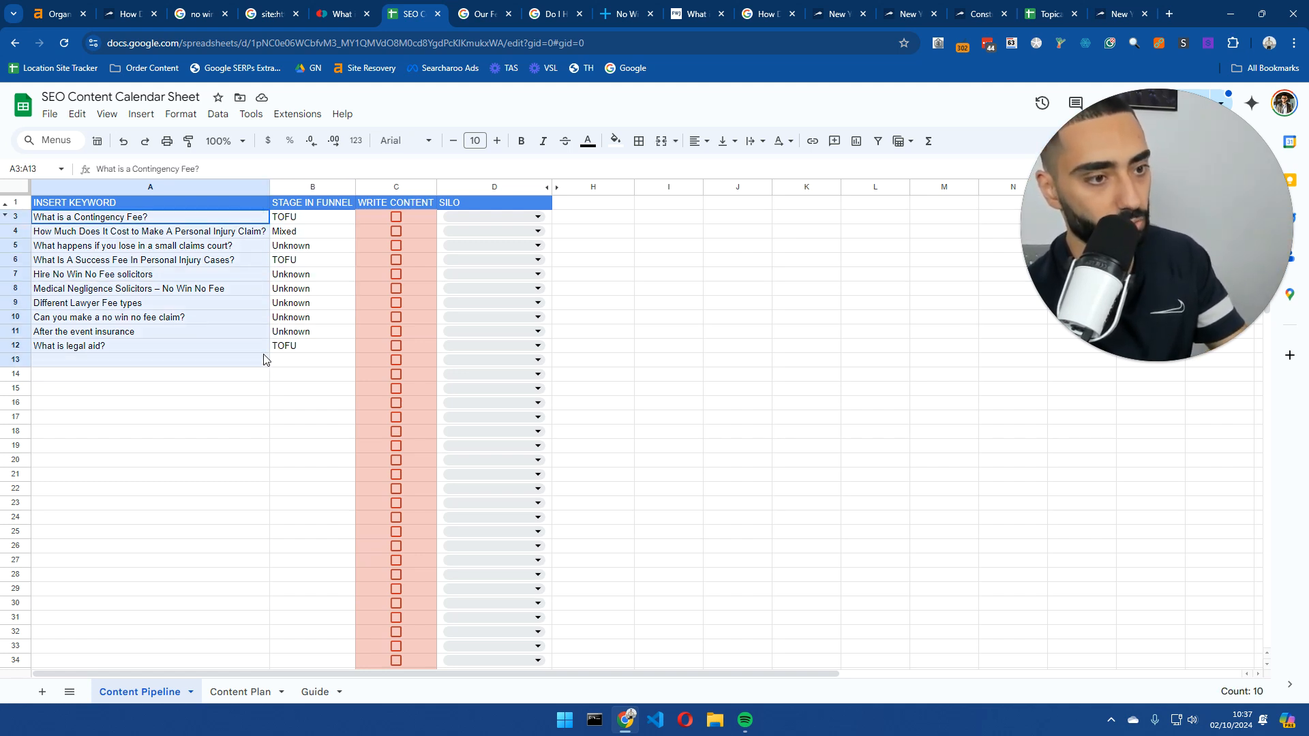
{"action": "left_click", "coordinate": [278, 402]}
- Close the legal aid page and open the "Shopping Accident & Injury Compensation Claims" search result in its own tab
{"action": "left_click", "coordinate": [339, 14]}
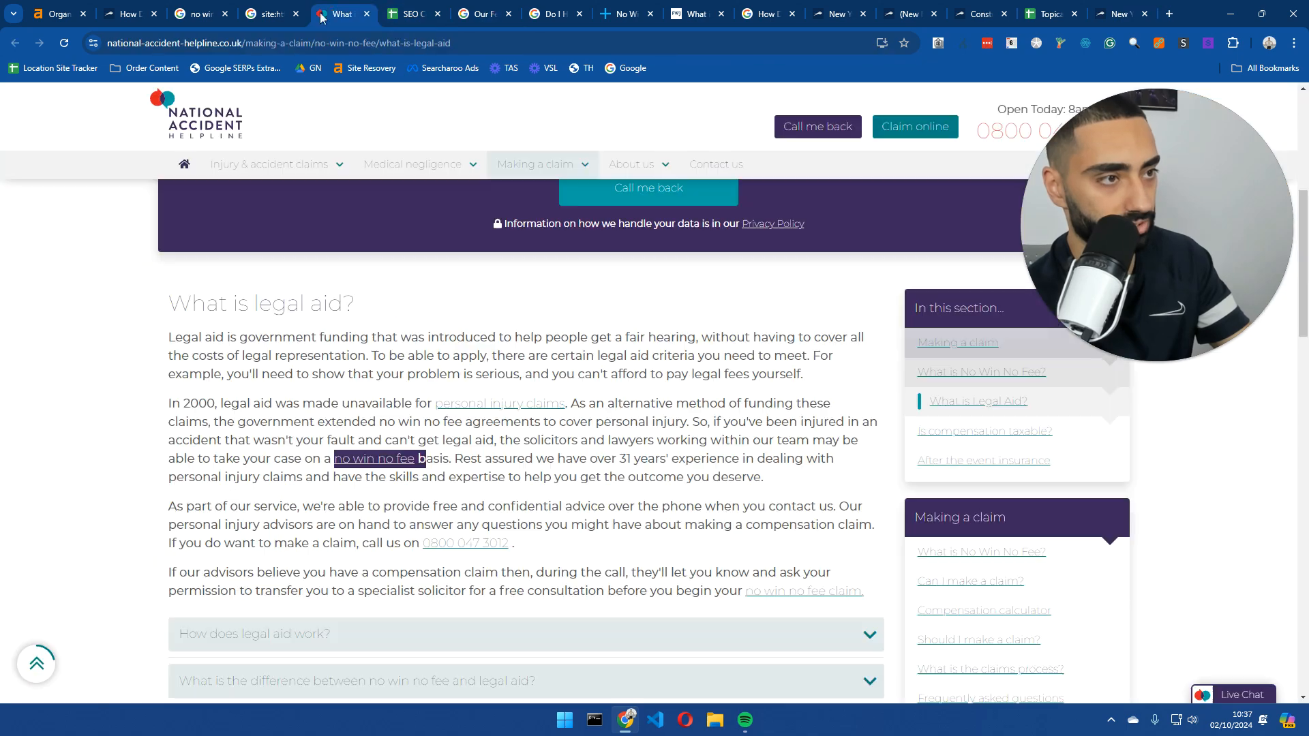
{"action": "left_click", "coordinate": [269, 14]}
{"action": "left_click", "coordinate": [341, 17]}
{"action": "left_click", "coordinate": [274, 11]}
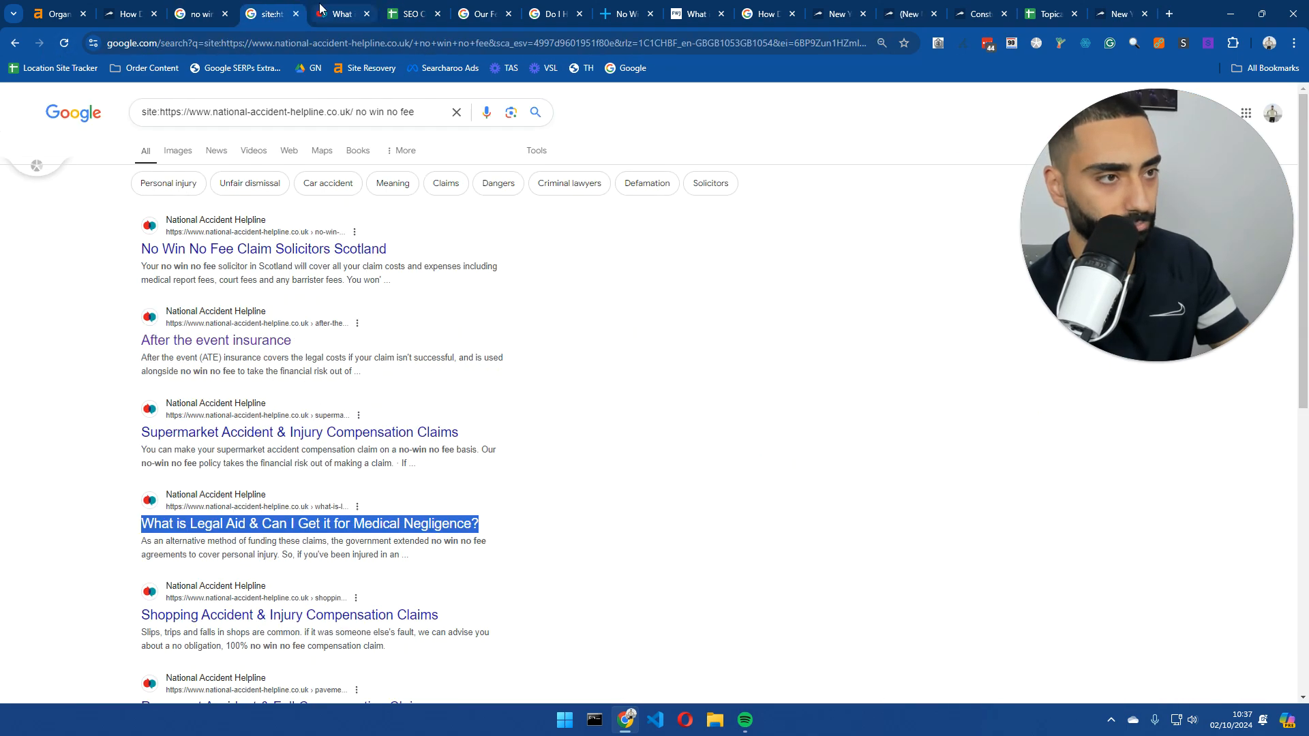
{"action": "middle_click", "coordinate": [343, 10]}
{"action": "scroll", "coordinate": [273, 409], "scroll_direction": "down", "scroll_amount": 3}
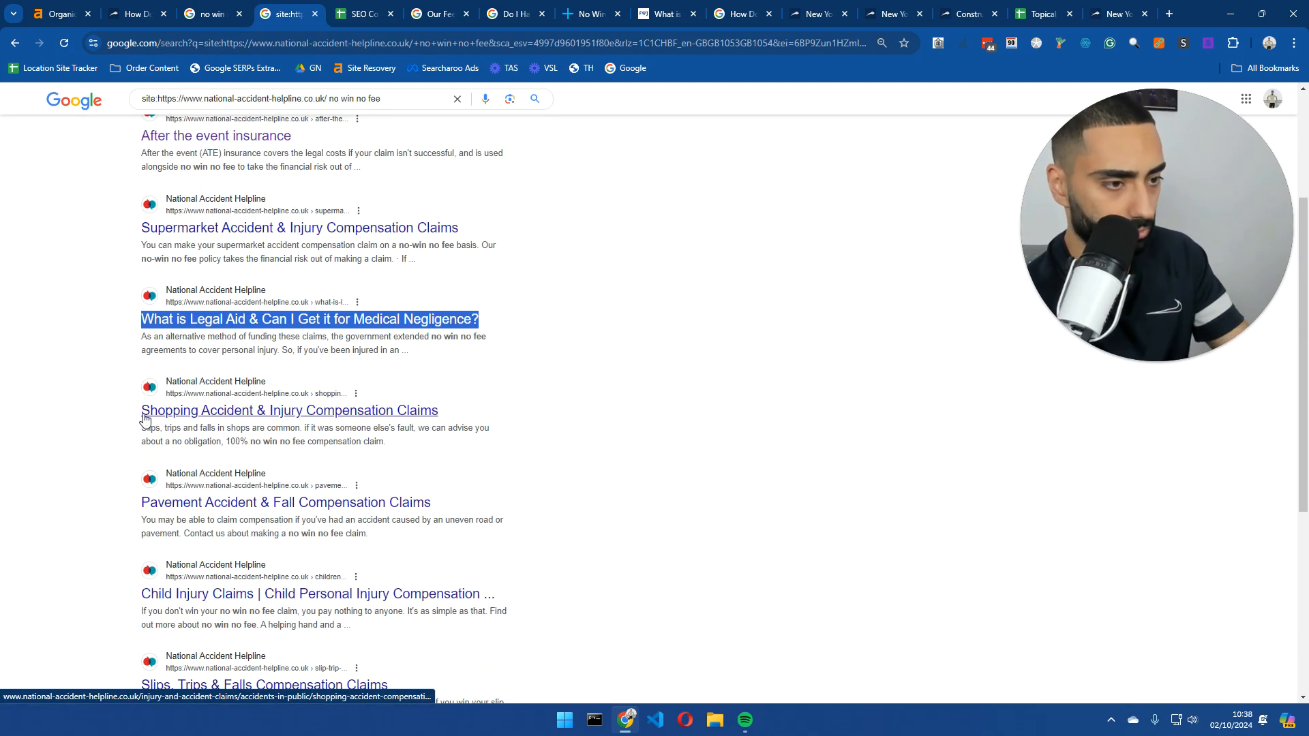
{"action": "middle_click", "coordinate": [323, 419]}
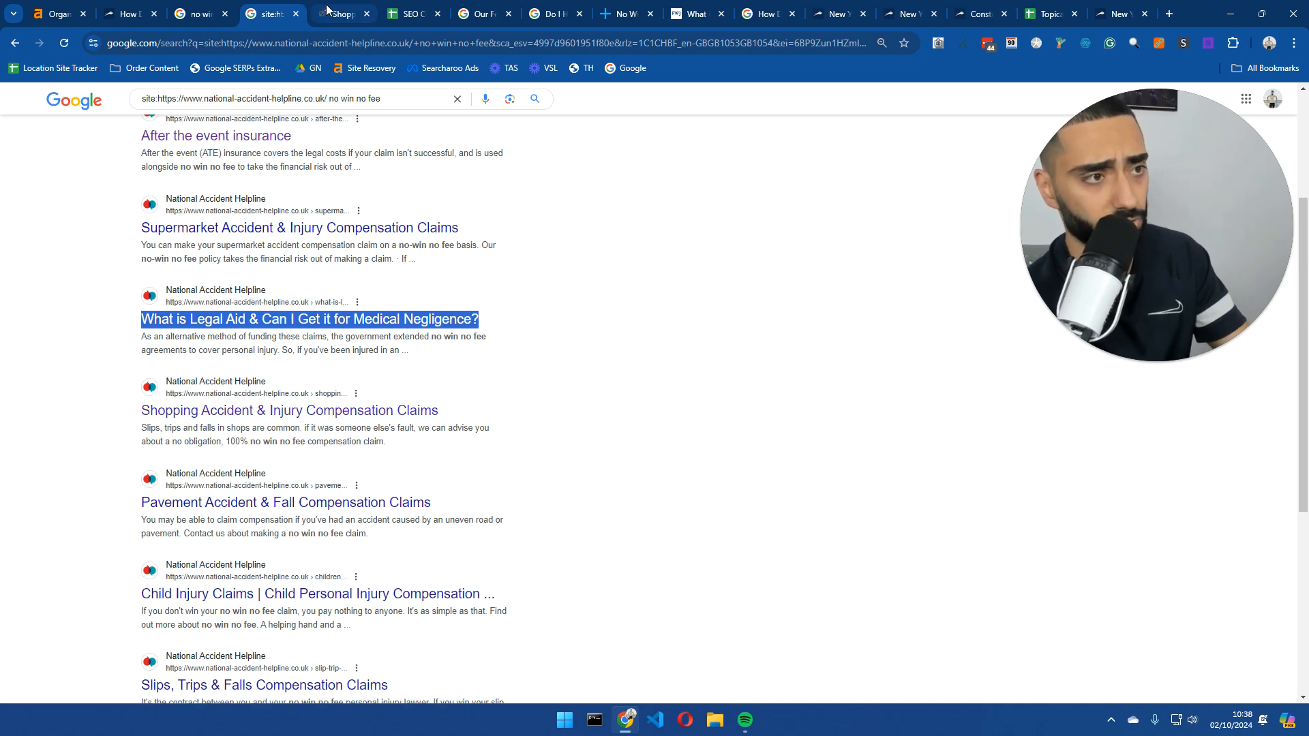
- Skim the shopping accident compensation page from its introduction down to the call-back form and close it
{"action": "left_click", "coordinate": [326, 9]}
{"action": "scroll", "coordinate": [223, 475], "scroll_direction": "down", "scroll_amount": 3}
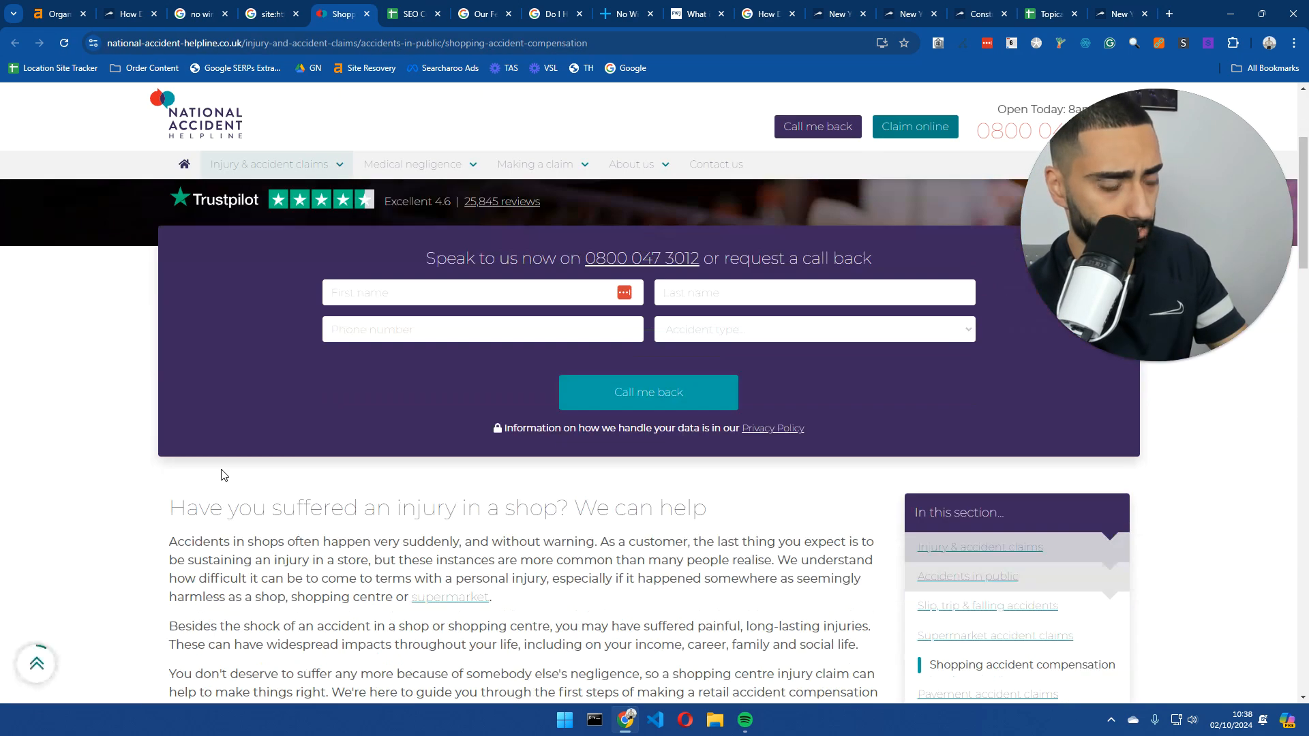
{"action": "scroll", "coordinate": [222, 475], "scroll_direction": "down", "scroll_amount": 3}
{"action": "scroll", "coordinate": [466, 436], "scroll_direction": "down", "scroll_amount": 1}
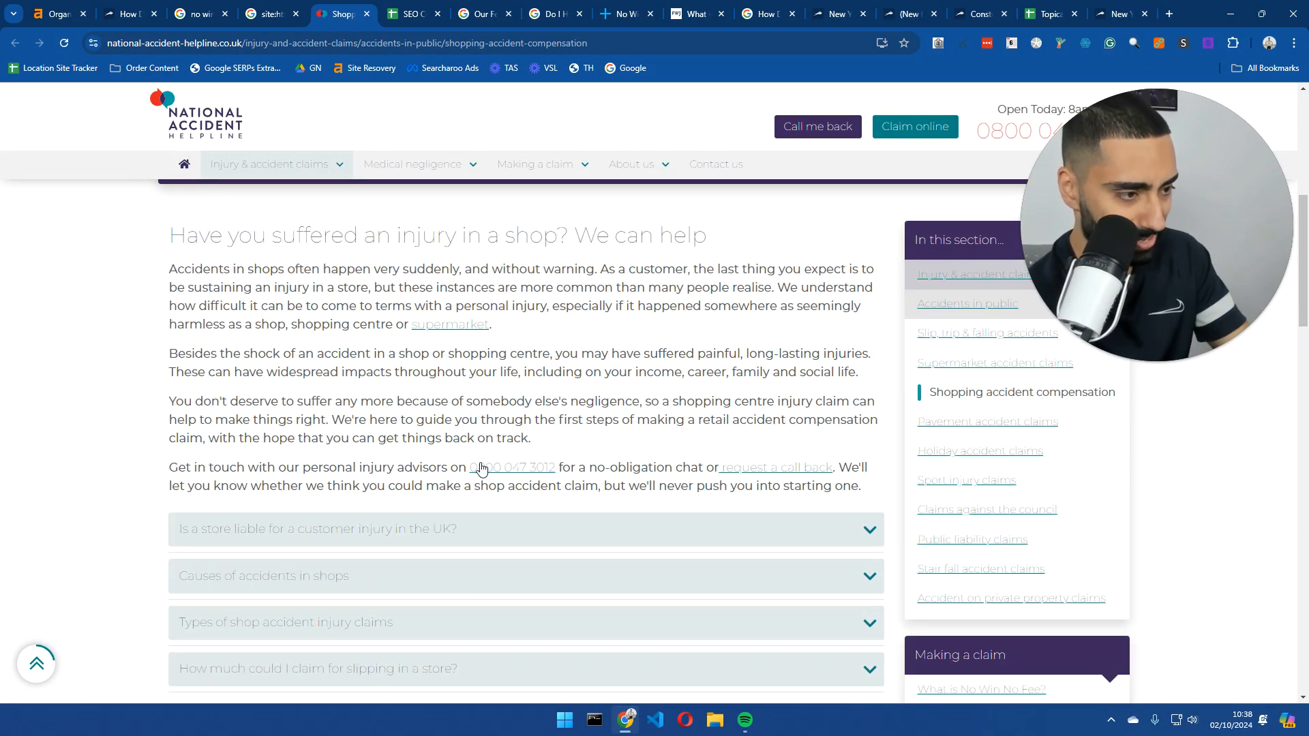
{"action": "left_click_drag", "start_coordinate": [447, 468], "coordinate": [864, 468]}
{"action": "scroll", "coordinate": [298, 314], "scroll_direction": "down", "scroll_amount": 10}
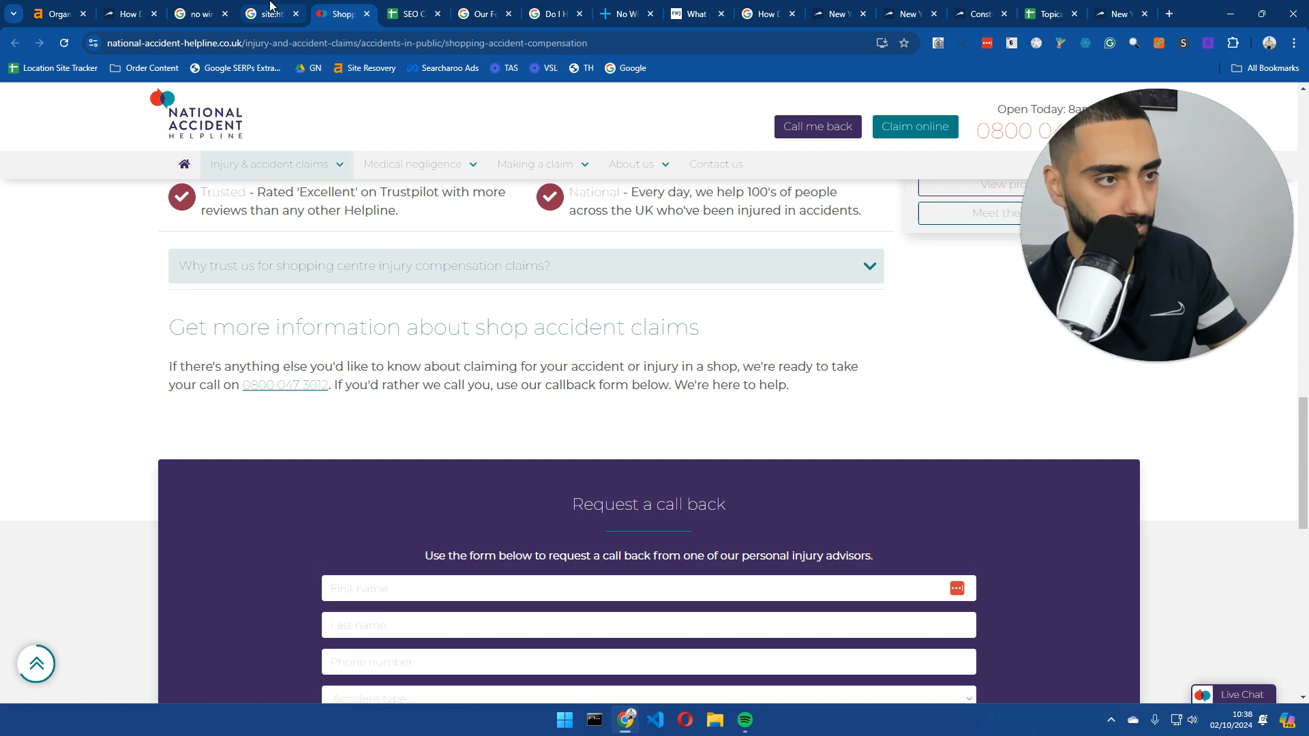
{"action": "left_click", "coordinate": [367, 14]}
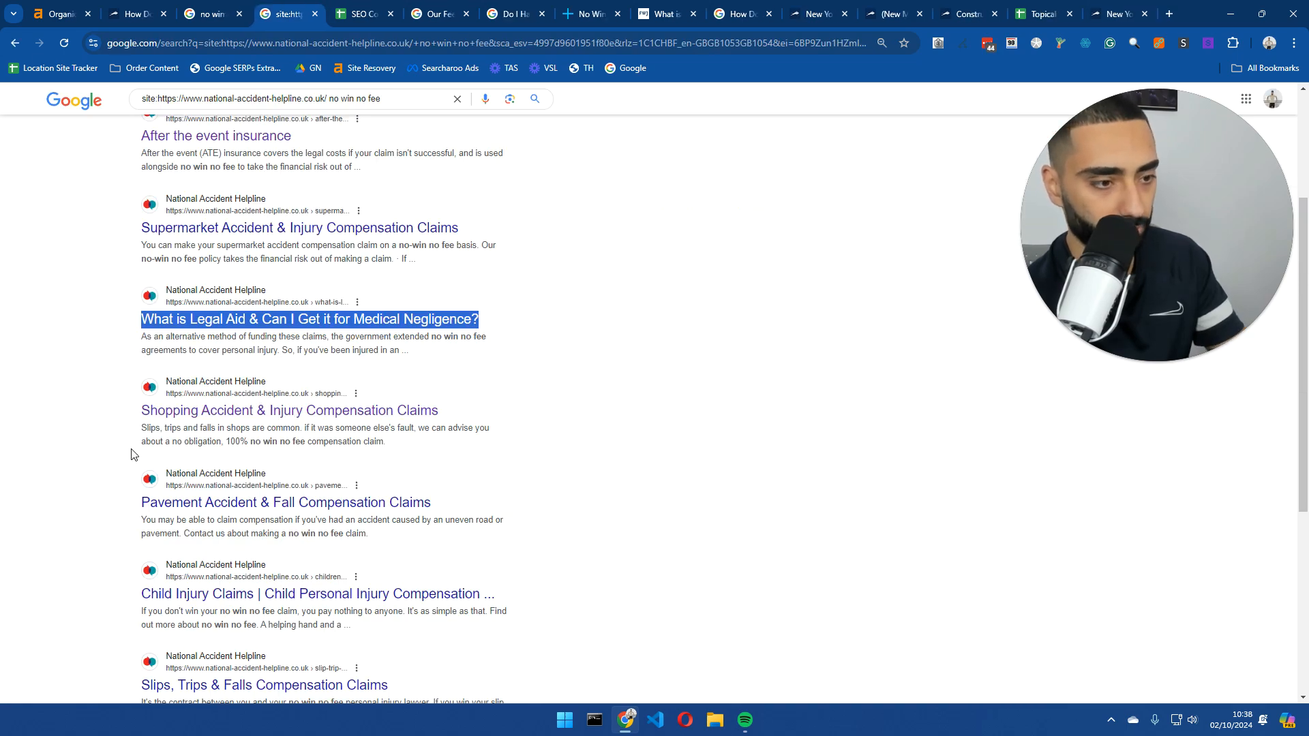
- Look over the remaining site search results and review the collected keywords and their funnel stages in the content calendar
{"action": "scroll", "coordinate": [134, 455], "scroll_direction": "down", "scroll_amount": 4}
{"action": "scroll", "coordinate": [181, 488], "scroll_direction": "up", "scroll_amount": 7}
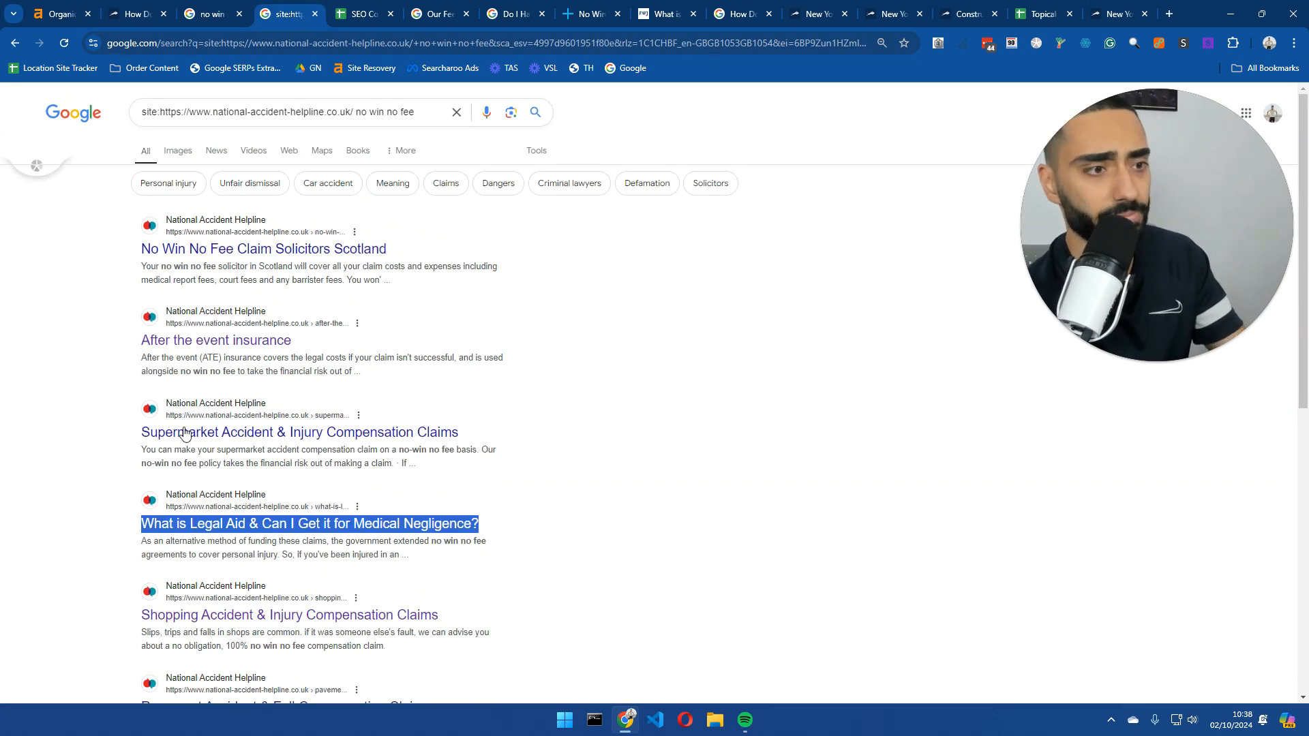
{"action": "left_click", "coordinate": [359, 14]}
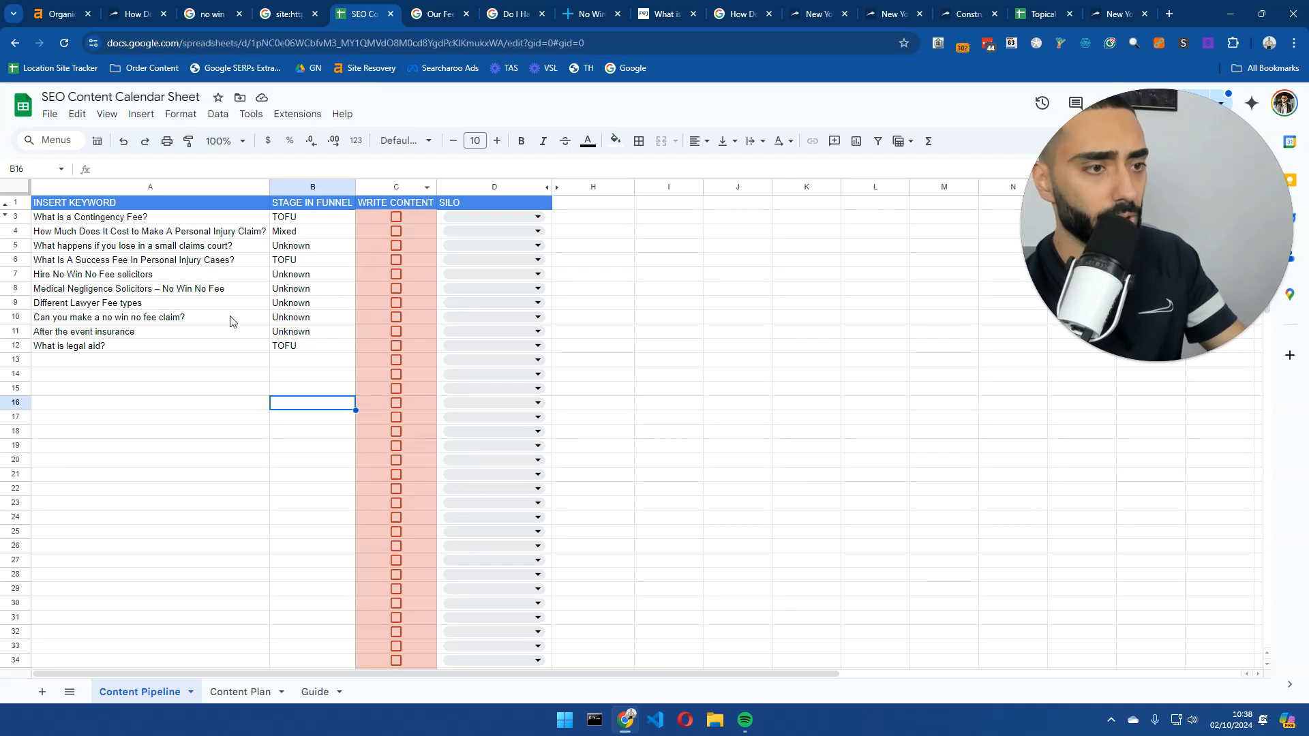
{"action": "left_click", "coordinate": [129, 291]}
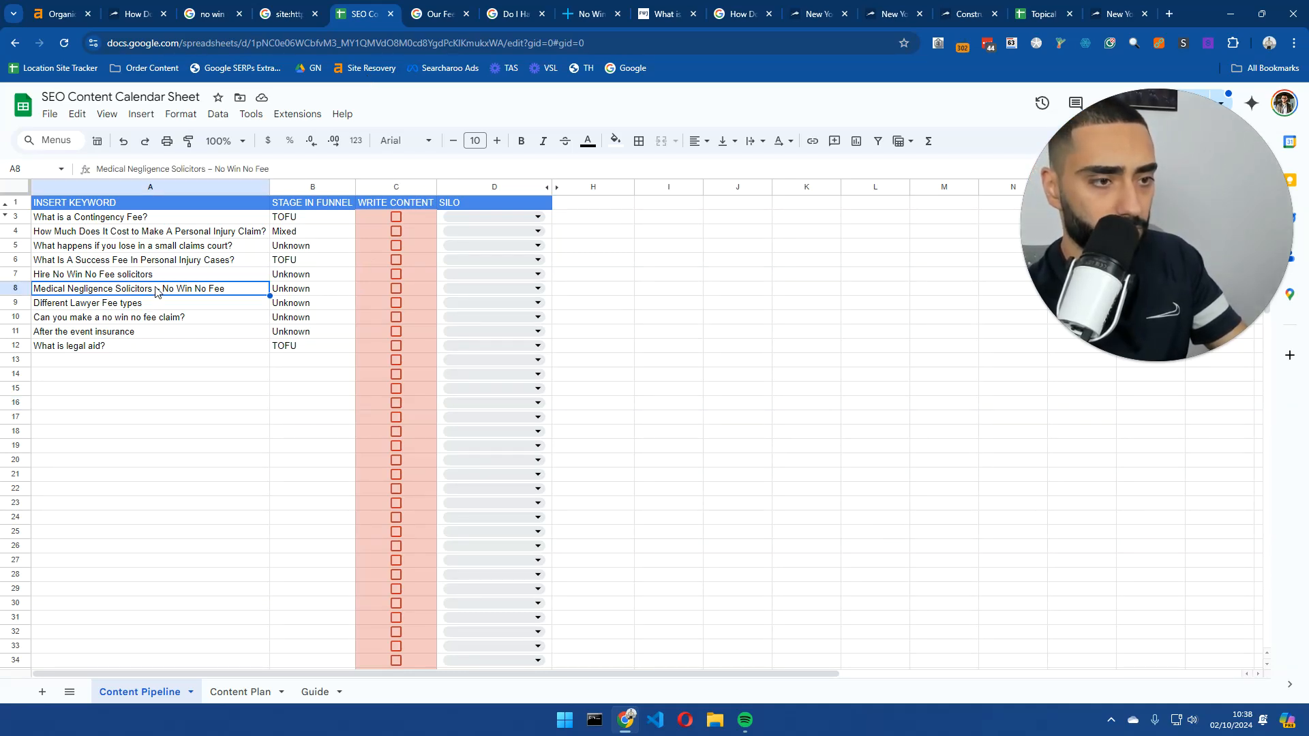
{"action": "left_click", "coordinate": [91, 305]}
{"action": "left_click", "coordinate": [94, 319]}
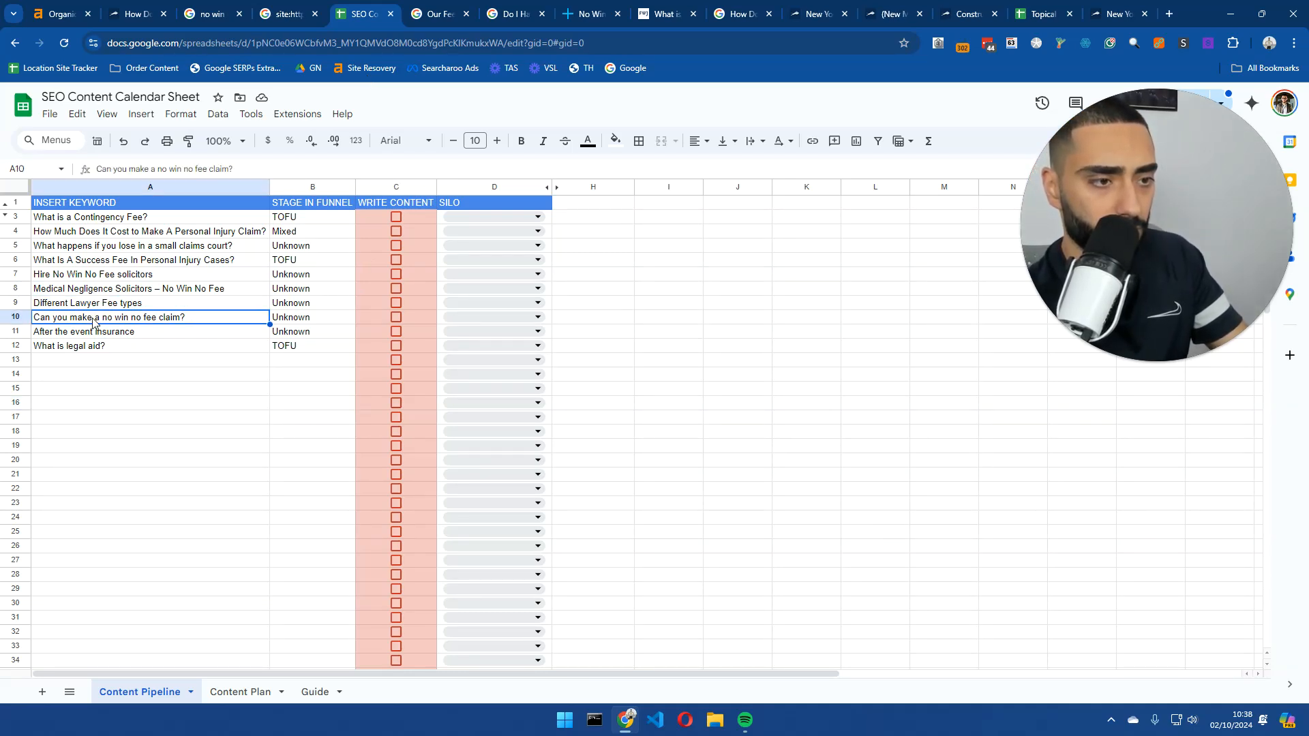
{"action": "left_click", "coordinate": [124, 276]}
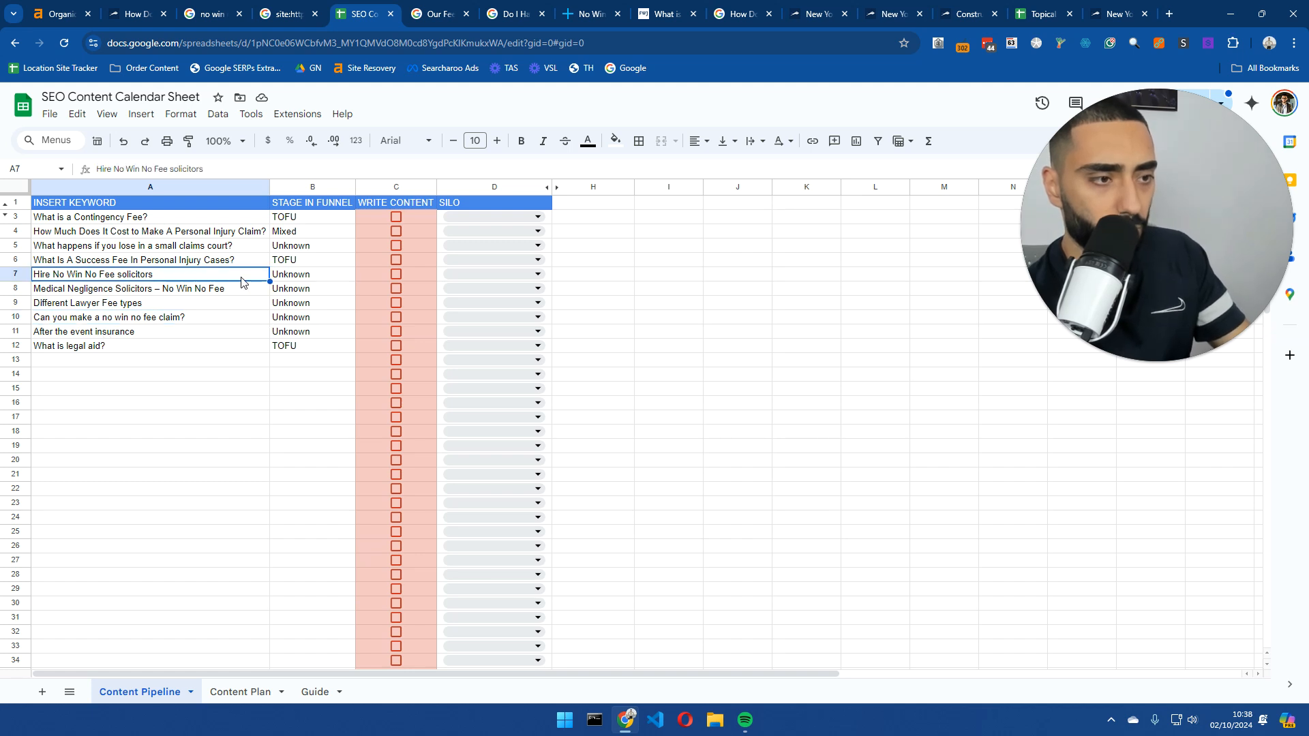
{"action": "left_click_drag", "start_coordinate": [298, 295], "coordinate": [275, 280]}
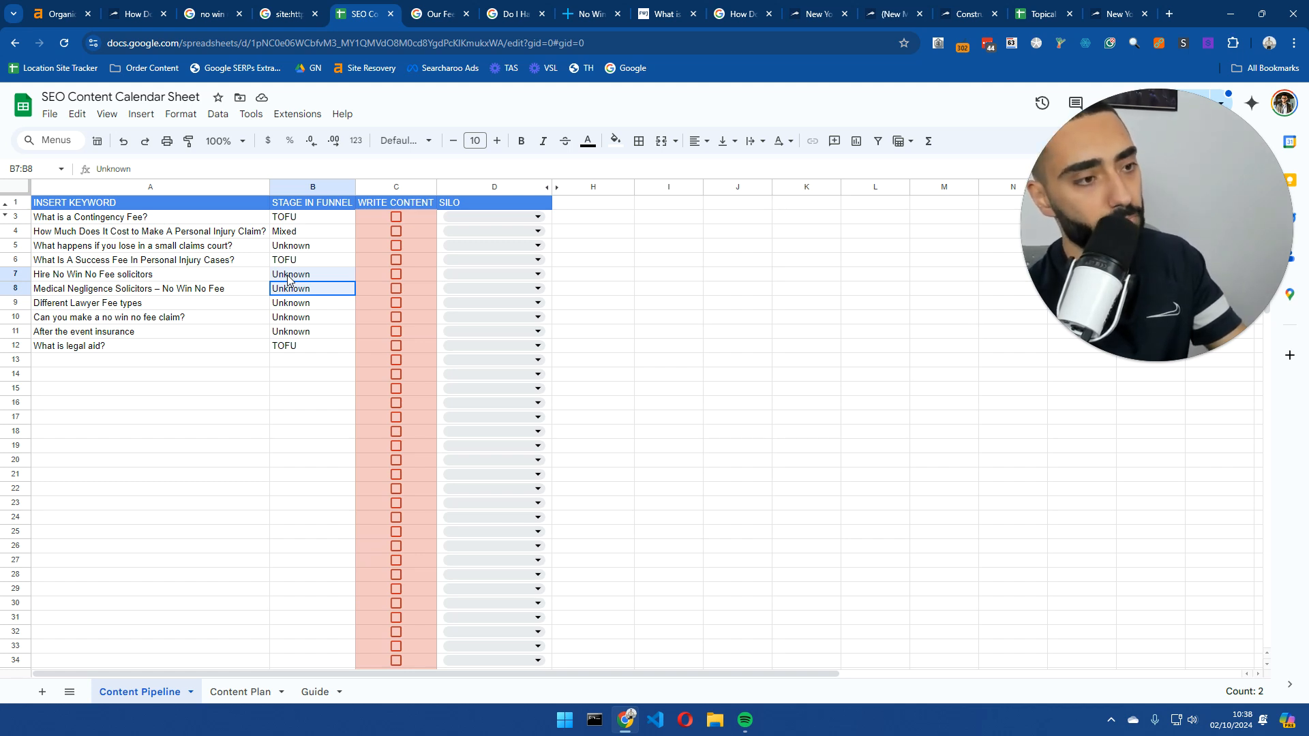
- Rename the "SILO A" dropdown option to "No Win No Fee Silo" and apply the change to all matching dropdowns
{"action": "left_click", "coordinate": [538, 220]}
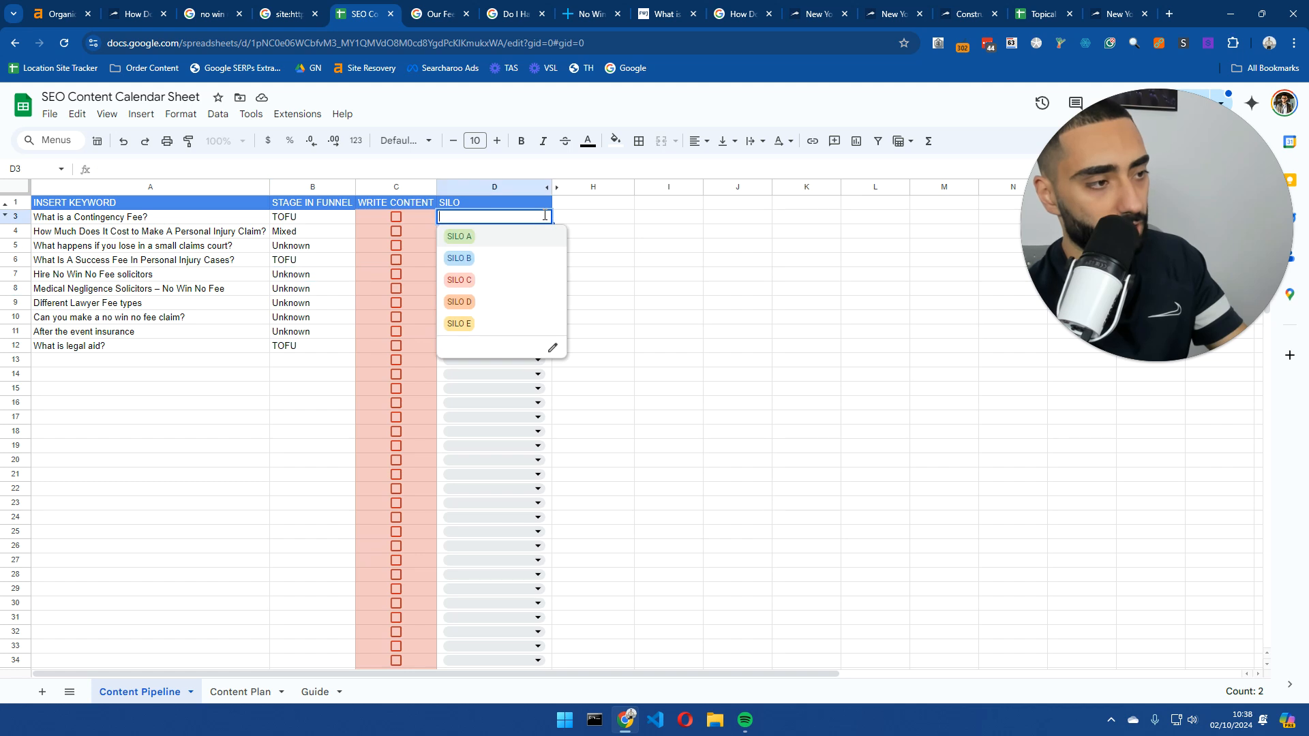
{"action": "left_click", "coordinate": [552, 348]}
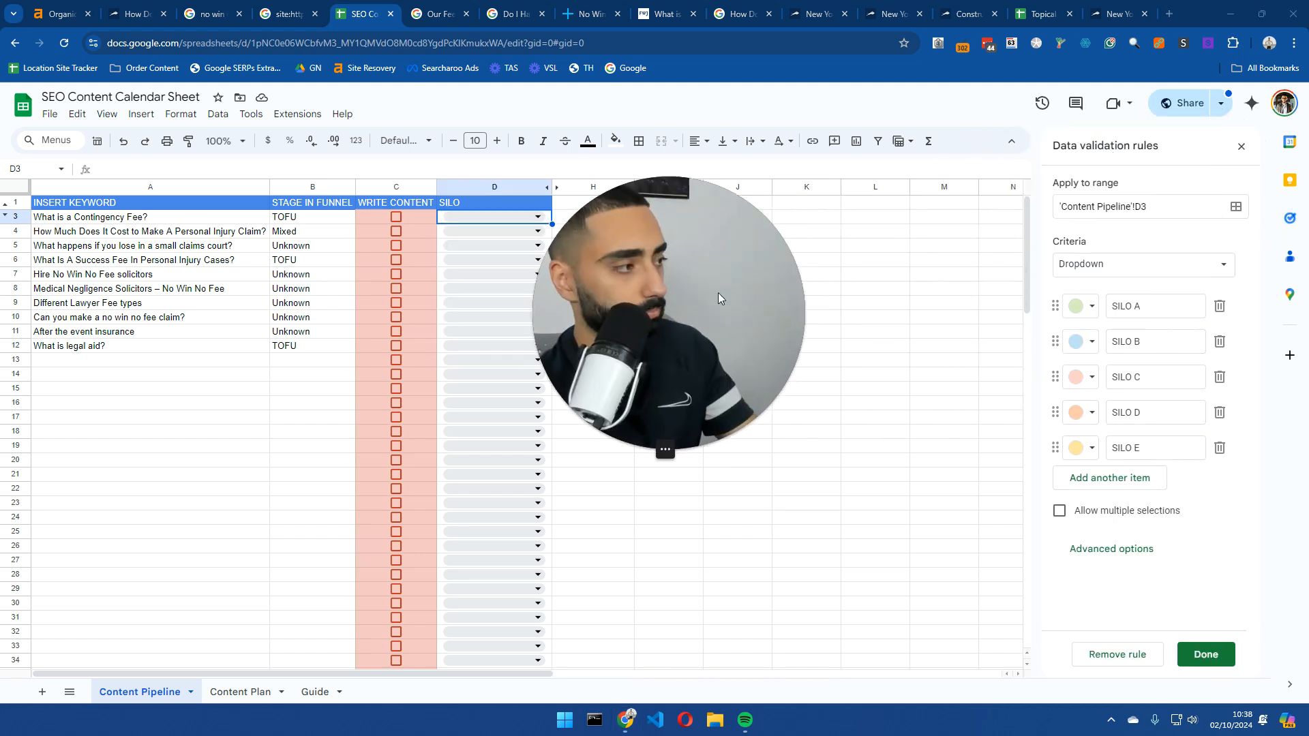
{"action": "triple_click", "coordinate": [1167, 318]}
{"action": "type", "text": "N"}
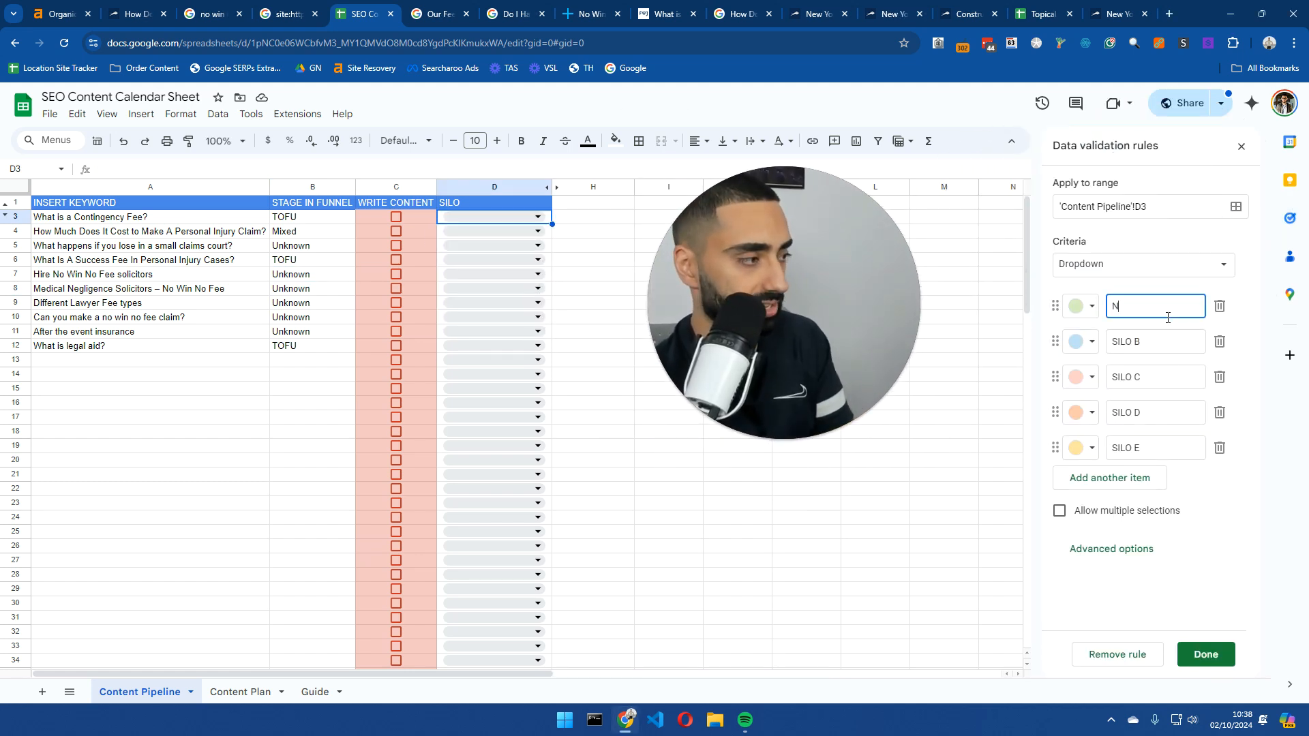
{"action": "type", "text": "o Win No"}
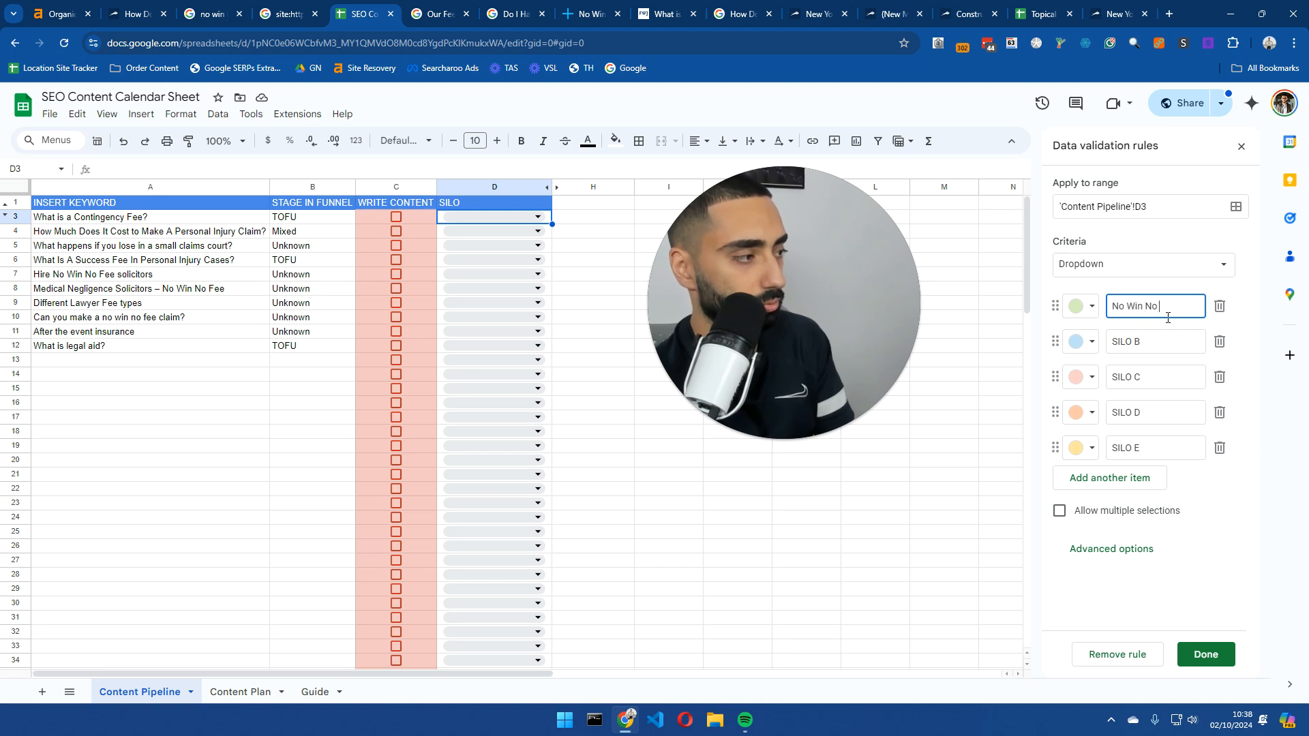
{"action": "type", "text": " Fee Silo"}
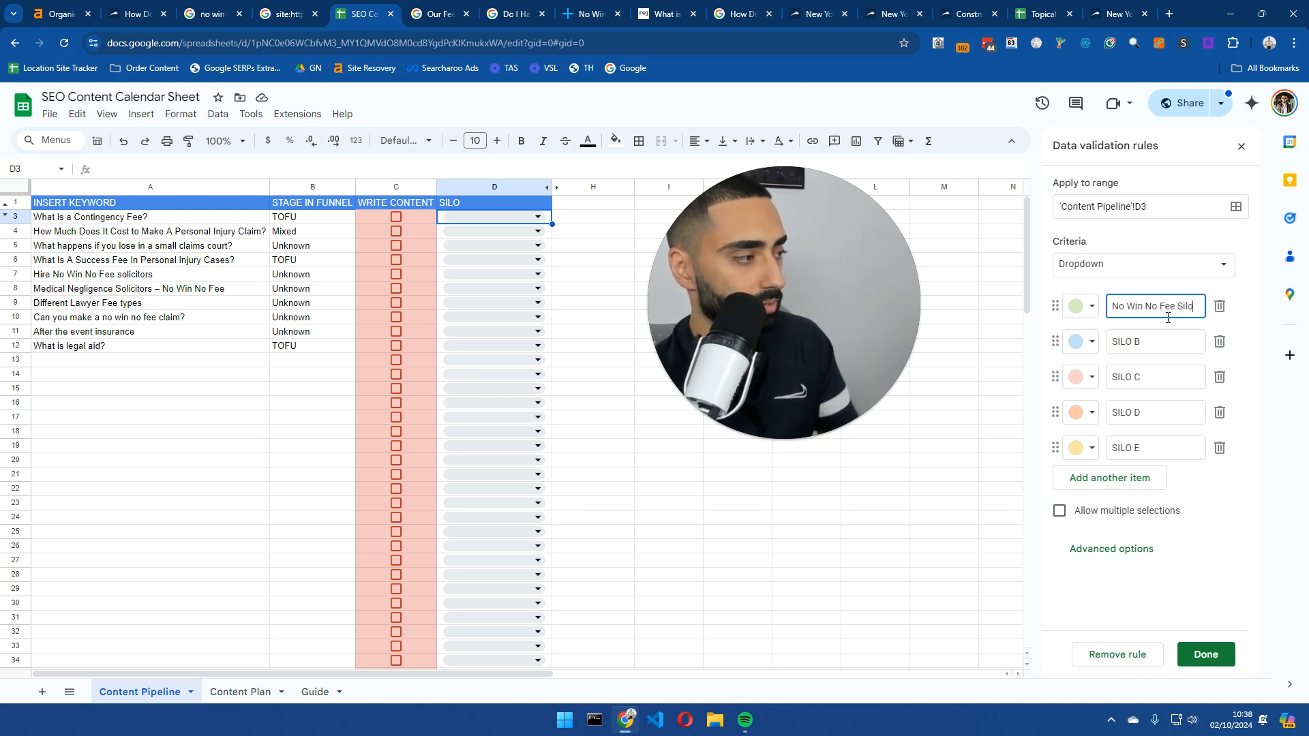
{"action": "left_click", "coordinate": [1205, 654]}
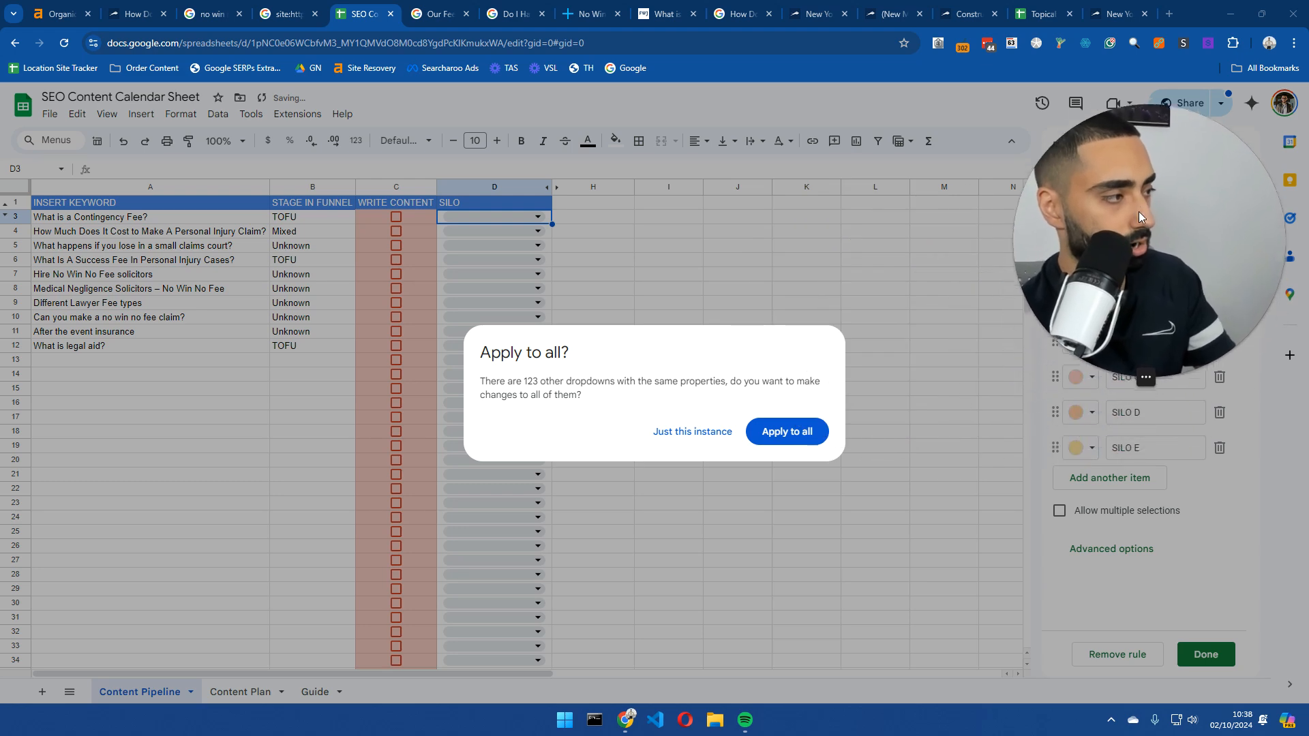
{"action": "left_click", "coordinate": [784, 434]}
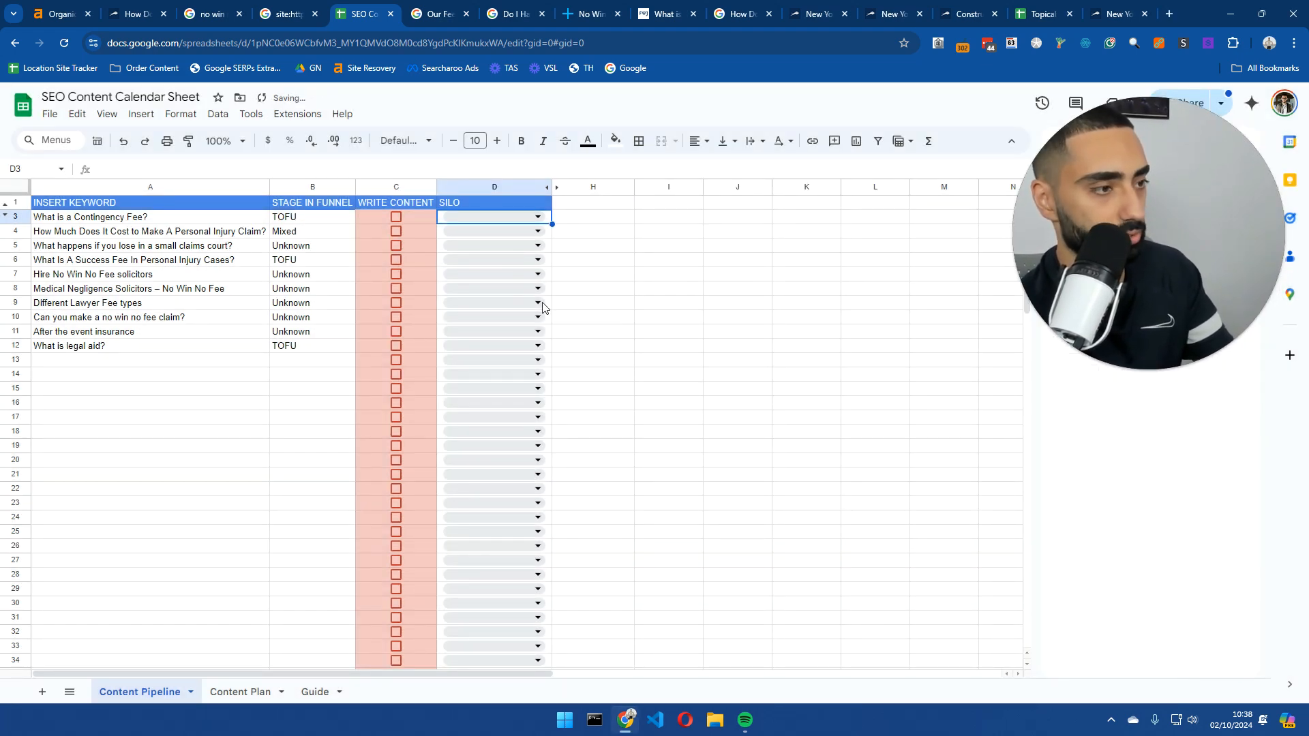
- Assign "No Win No Fee Silo" to the keywords in rows 3 to 12 of the SILO column
{"action": "left_click", "coordinate": [538, 217]}
{"action": "left_click", "coordinate": [549, 237]}
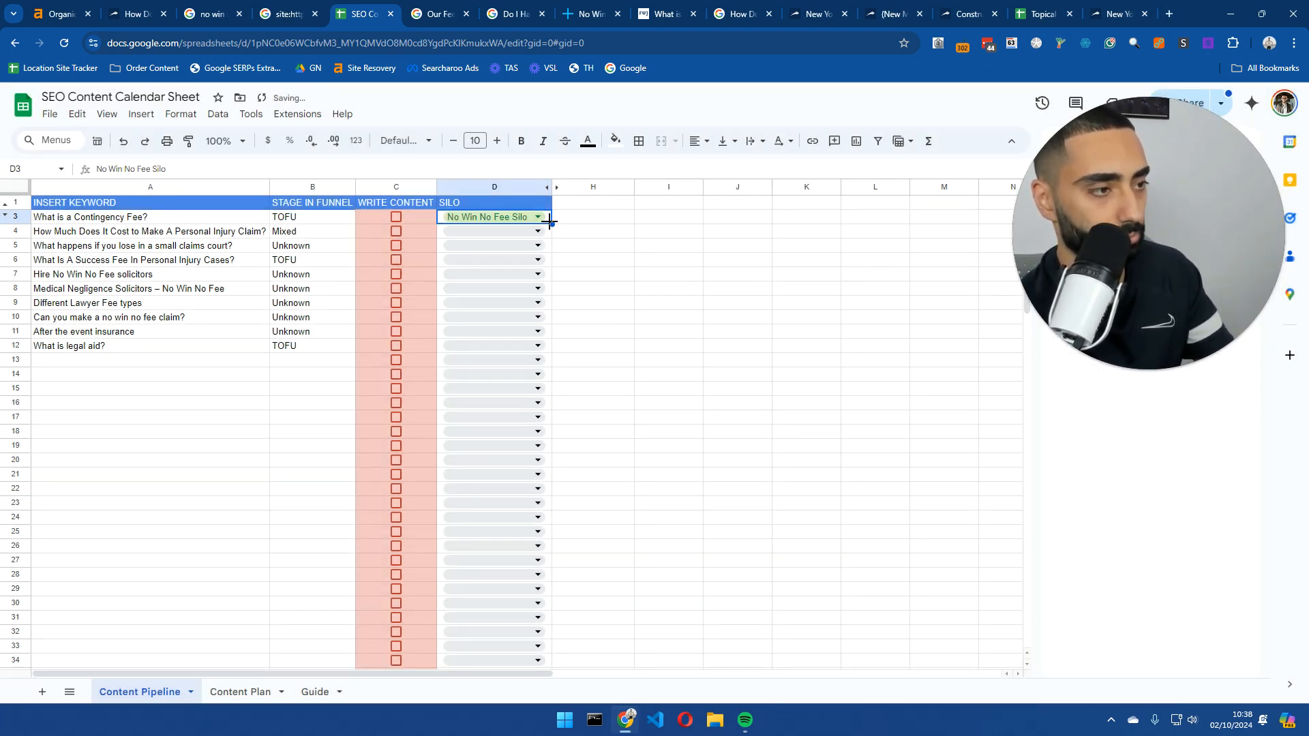
{"action": "left_click_drag", "start_coordinate": [552, 224], "coordinate": [538, 347]}
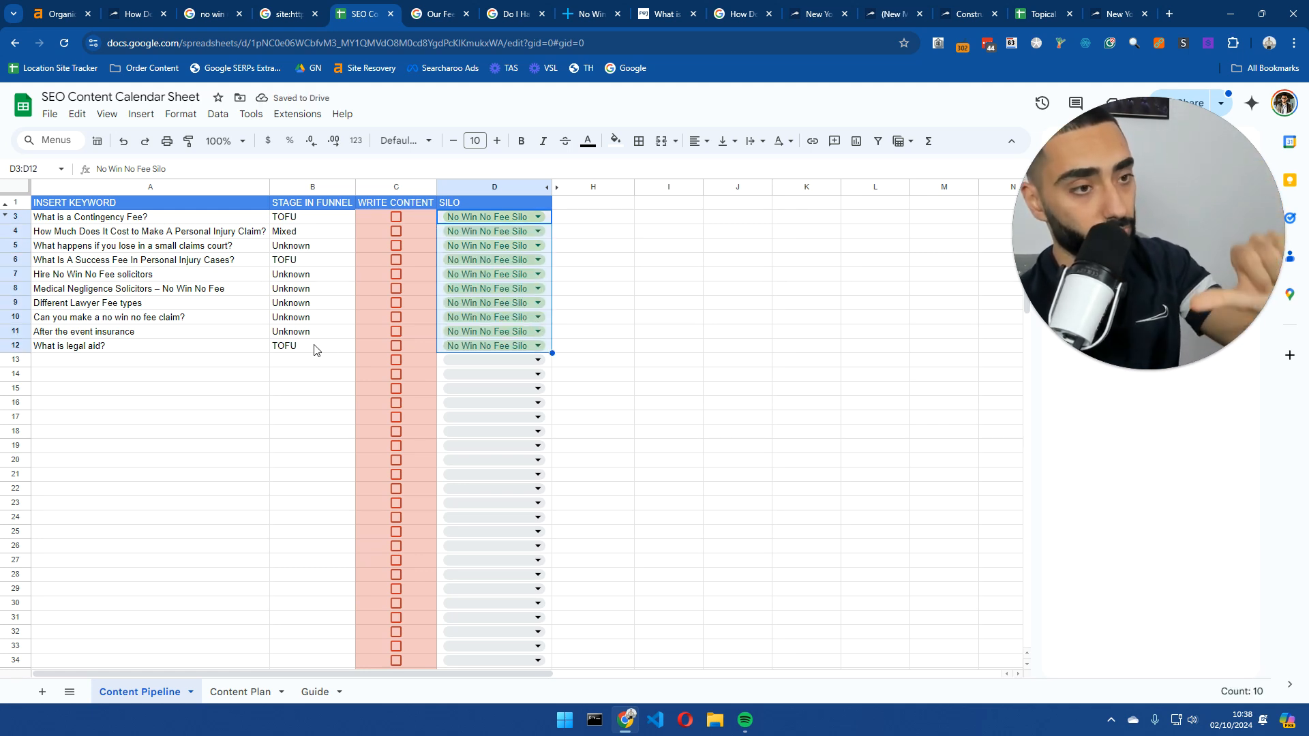
- Check the content clustering funnel on the Guide sheet and return to the keyword list in Content Pipeline
{"action": "left_click", "coordinate": [311, 692]}
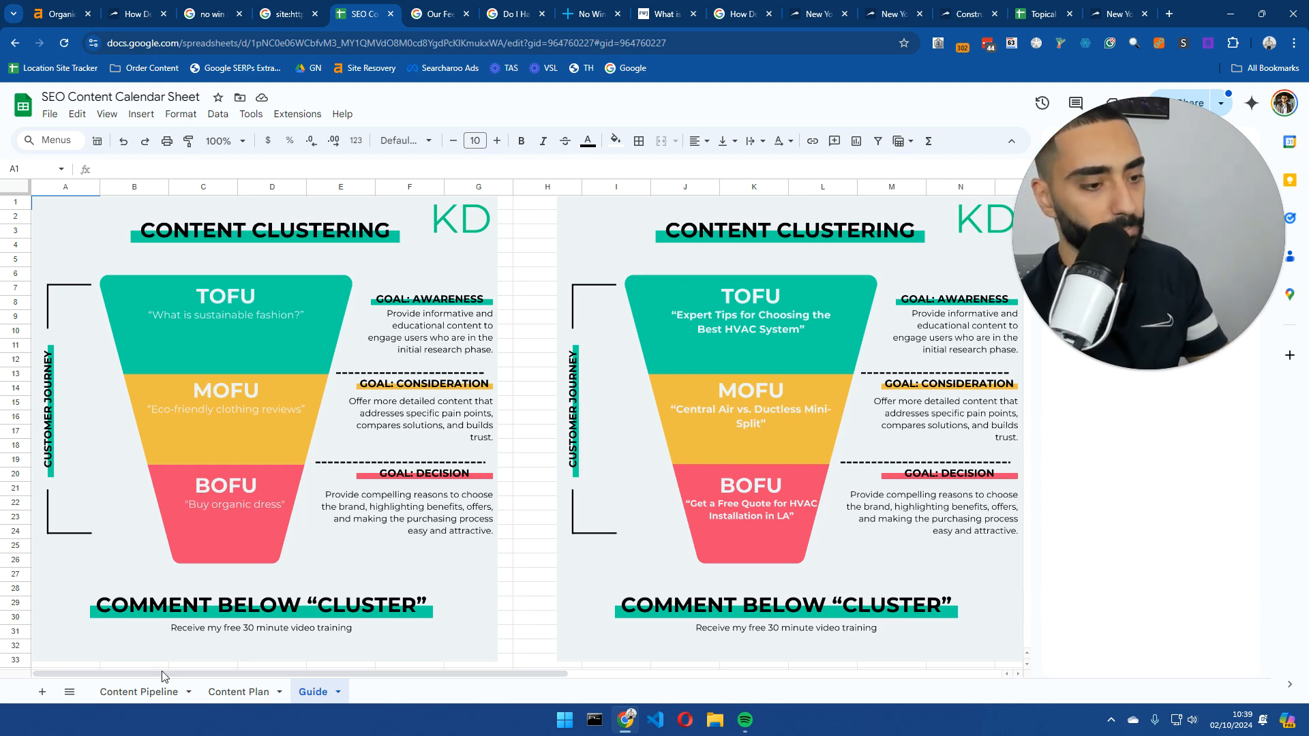
{"action": "left_click", "coordinate": [139, 691]}
{"action": "left_click", "coordinate": [195, 382]}
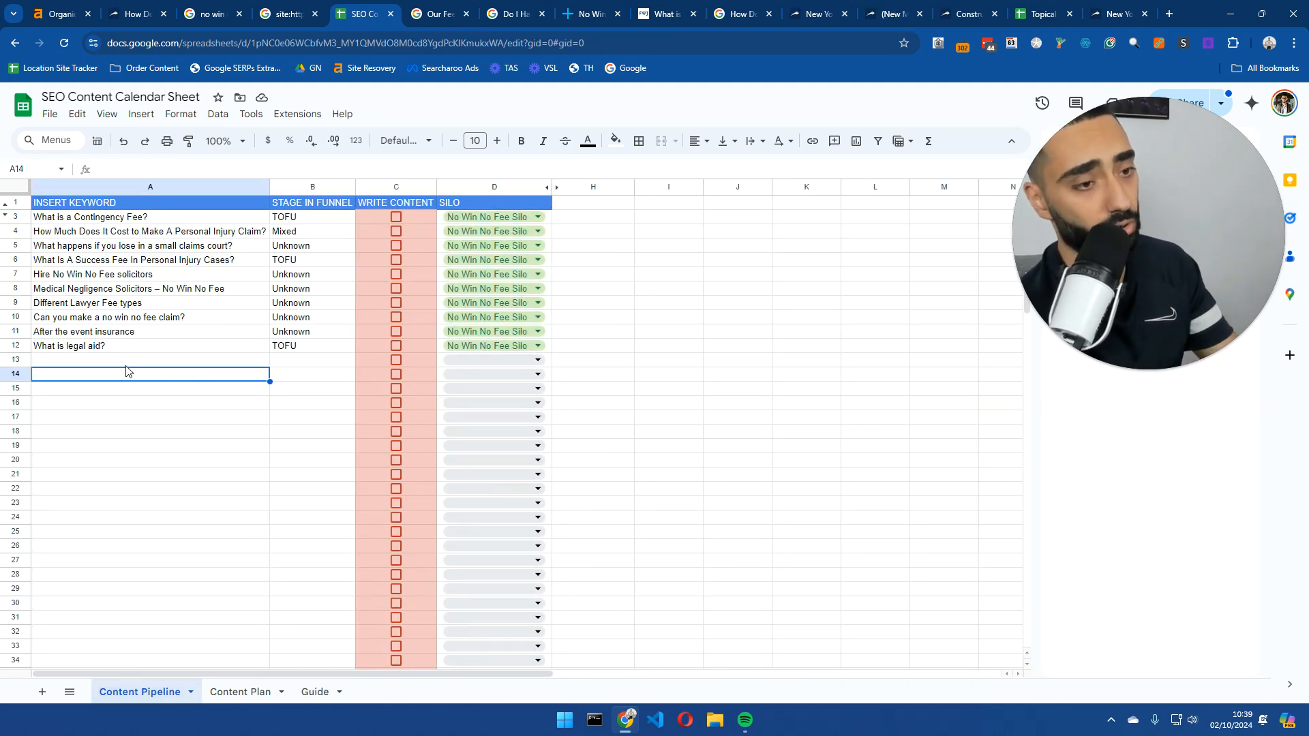
{"action": "left_click", "coordinate": [218, 357]}
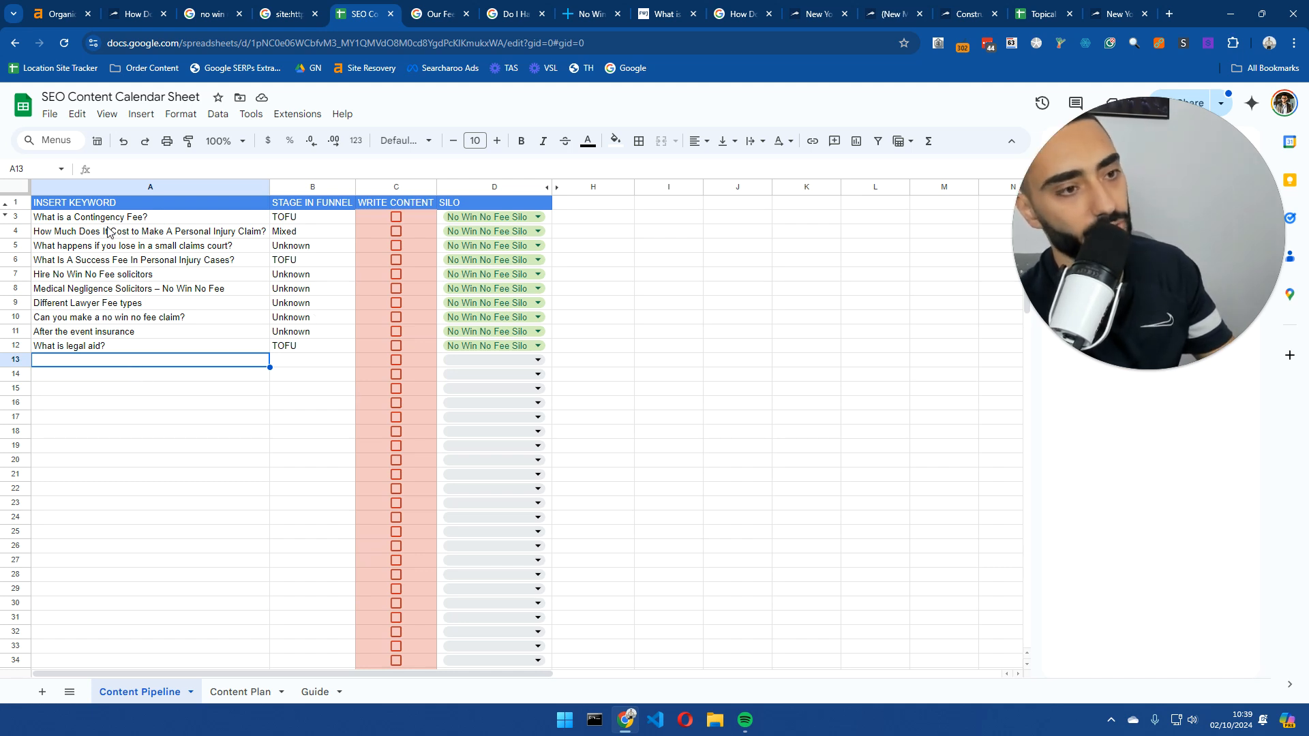
- Copy the collected keywords in A3:A12 and switch to a new ChatGPT chat
{"action": "left_click_drag", "start_coordinate": [164, 217], "coordinate": [254, 343]}
{"action": "key", "text": "ctrl+c"}
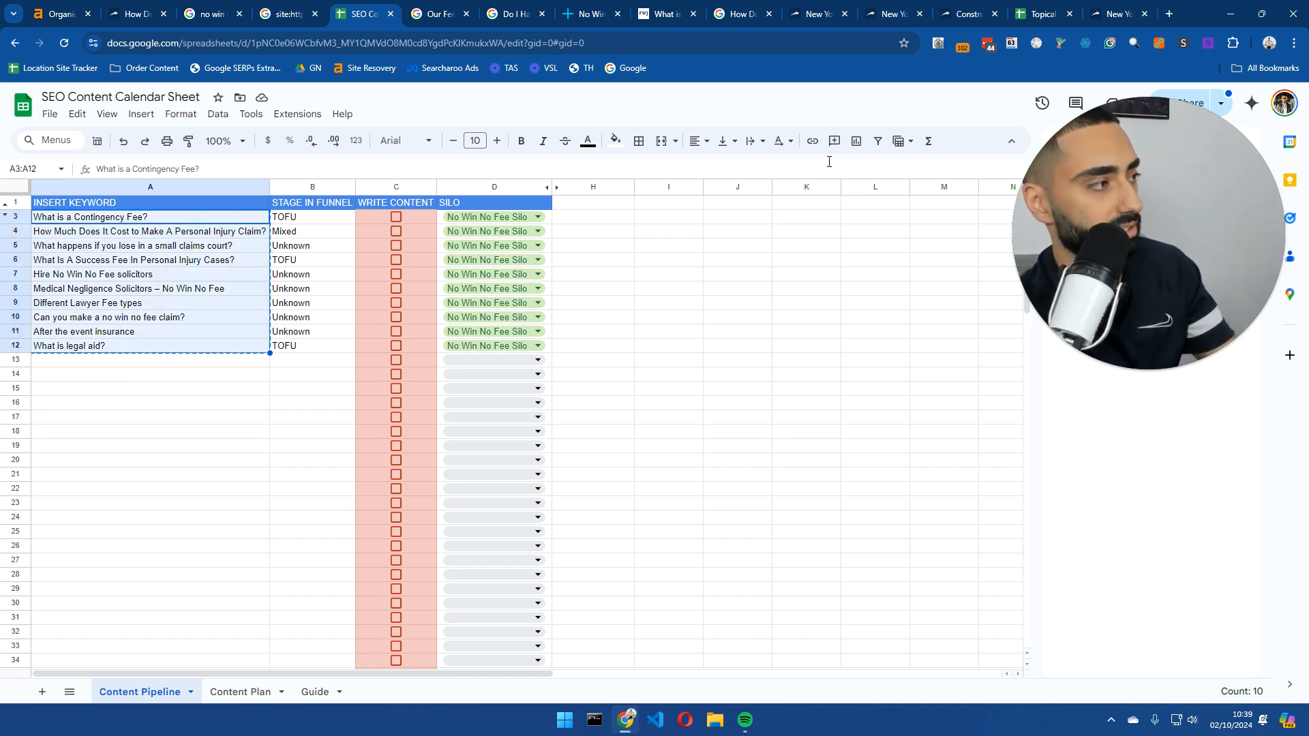
{"action": "left_click_drag", "start_coordinate": [1119, 282], "coordinate": [971, 369]}
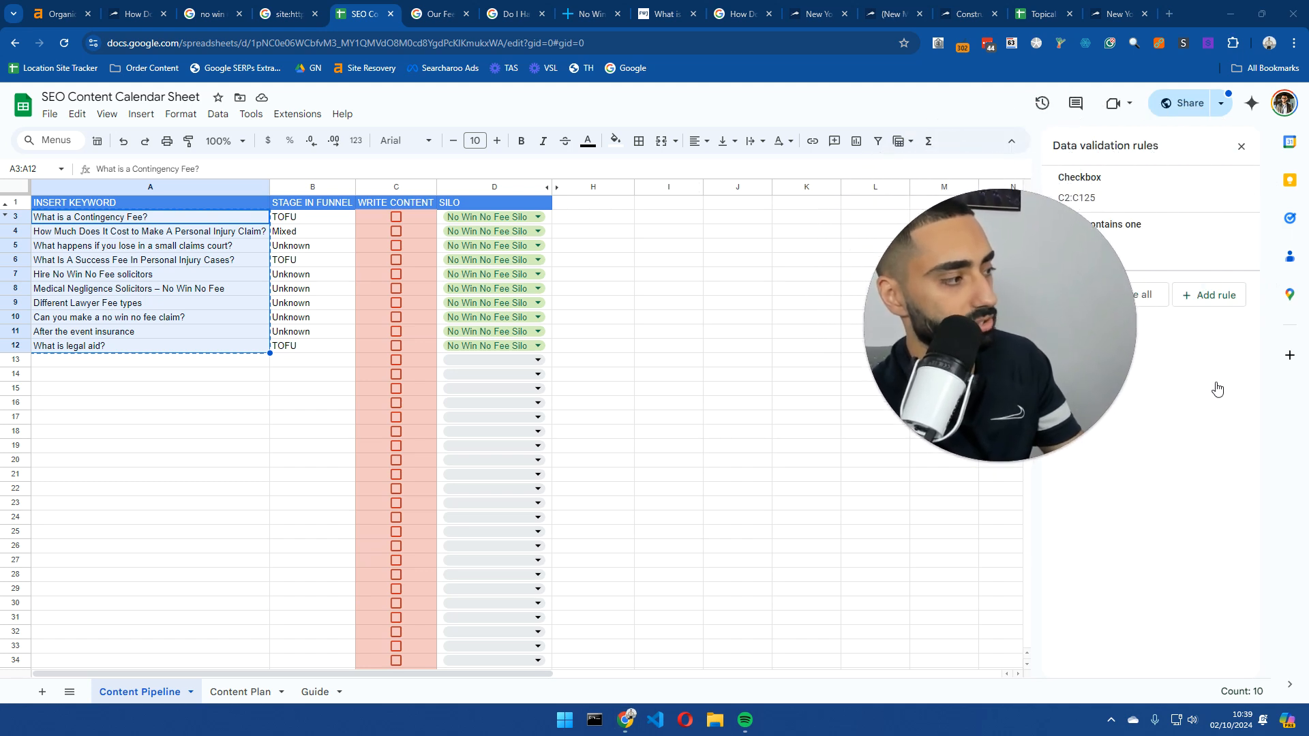
{"action": "key", "text": "ctrl+Tab"}
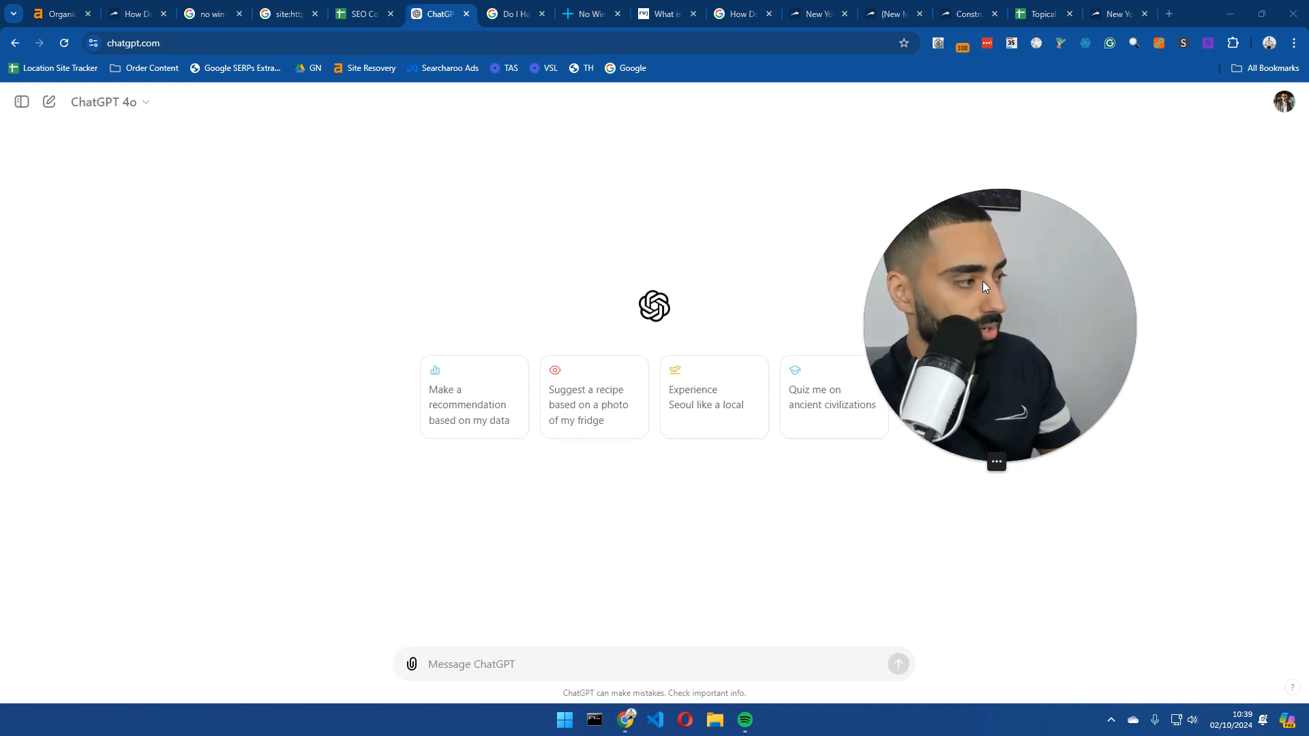
{"action": "left_click_drag", "start_coordinate": [983, 281], "coordinate": [1147, 111]}
- Begin the ChatGPT prompt with the line: i am trying to rank for "no win no fee laywers", and start a new line
{"action": "left_click", "coordinate": [492, 659]}
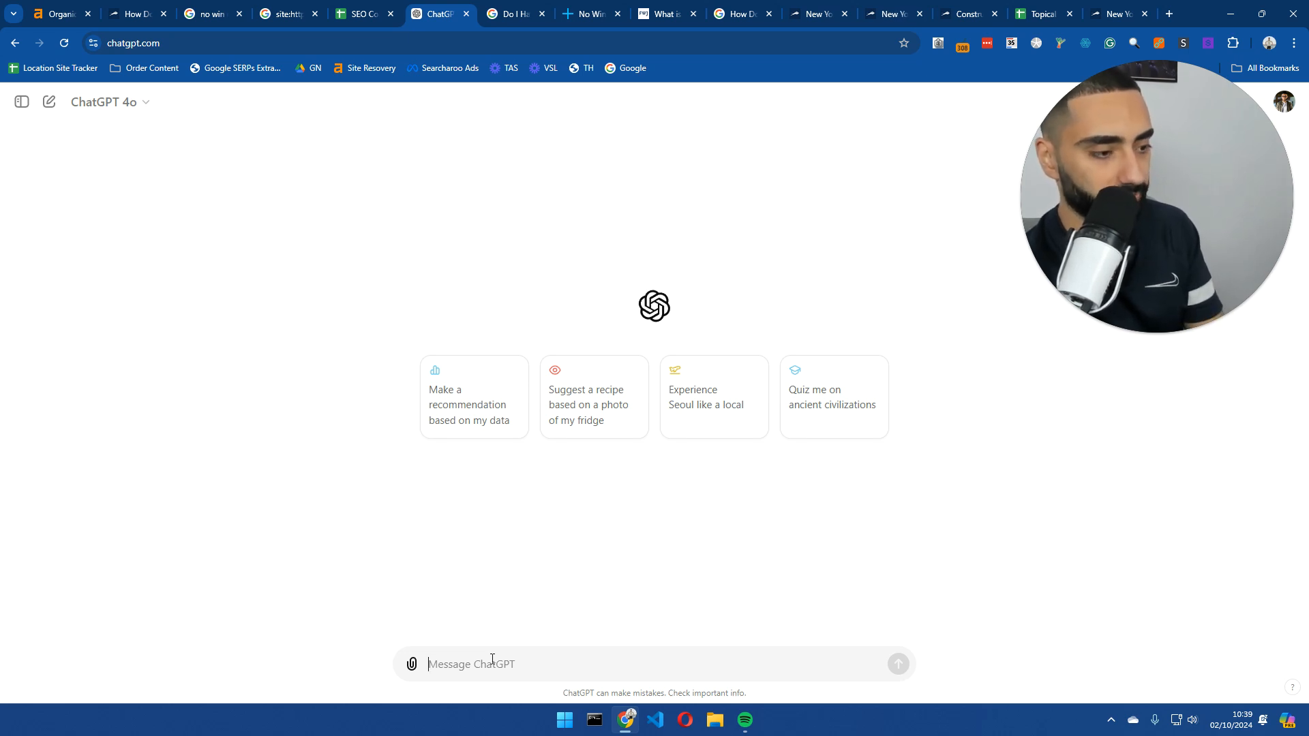
{"action": "type", "text": "i"}
{"action": "key", "text": "BackSpace"}
{"action": "type", "text": "i am t"}
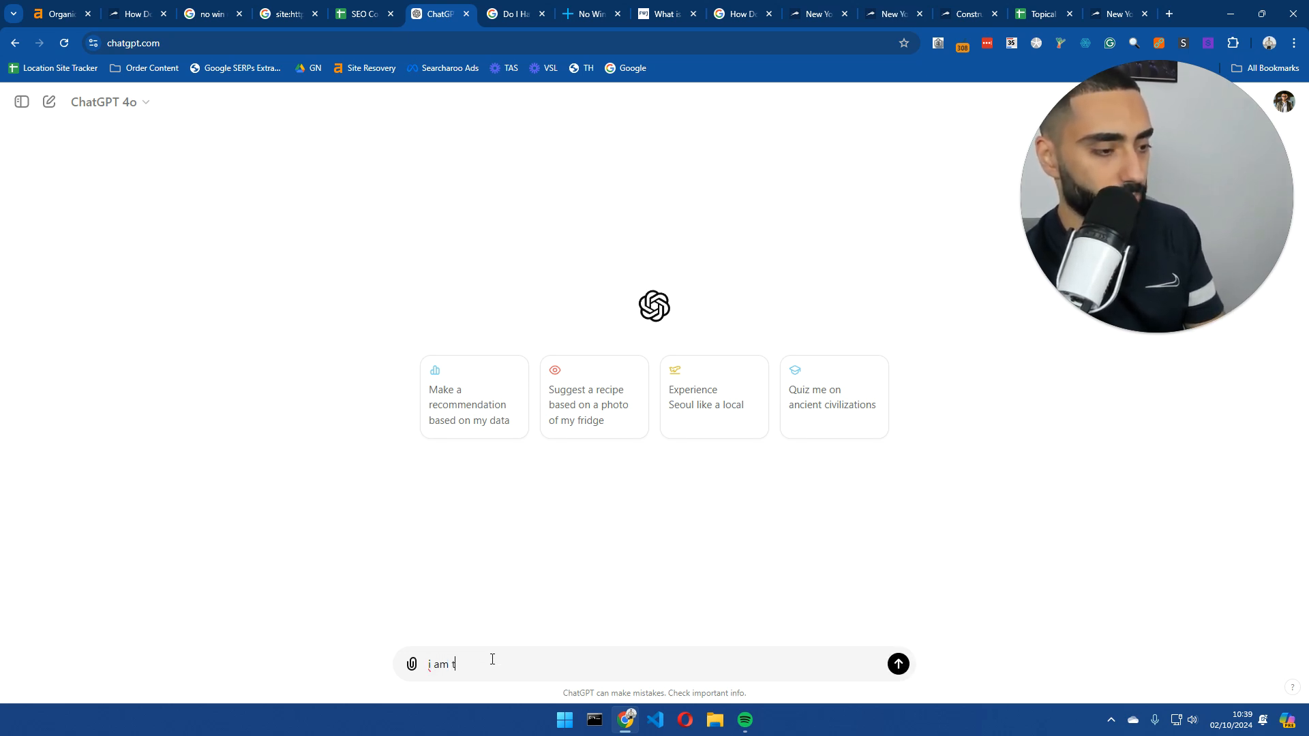
{"action": "type", "text": "rying to rank for"}
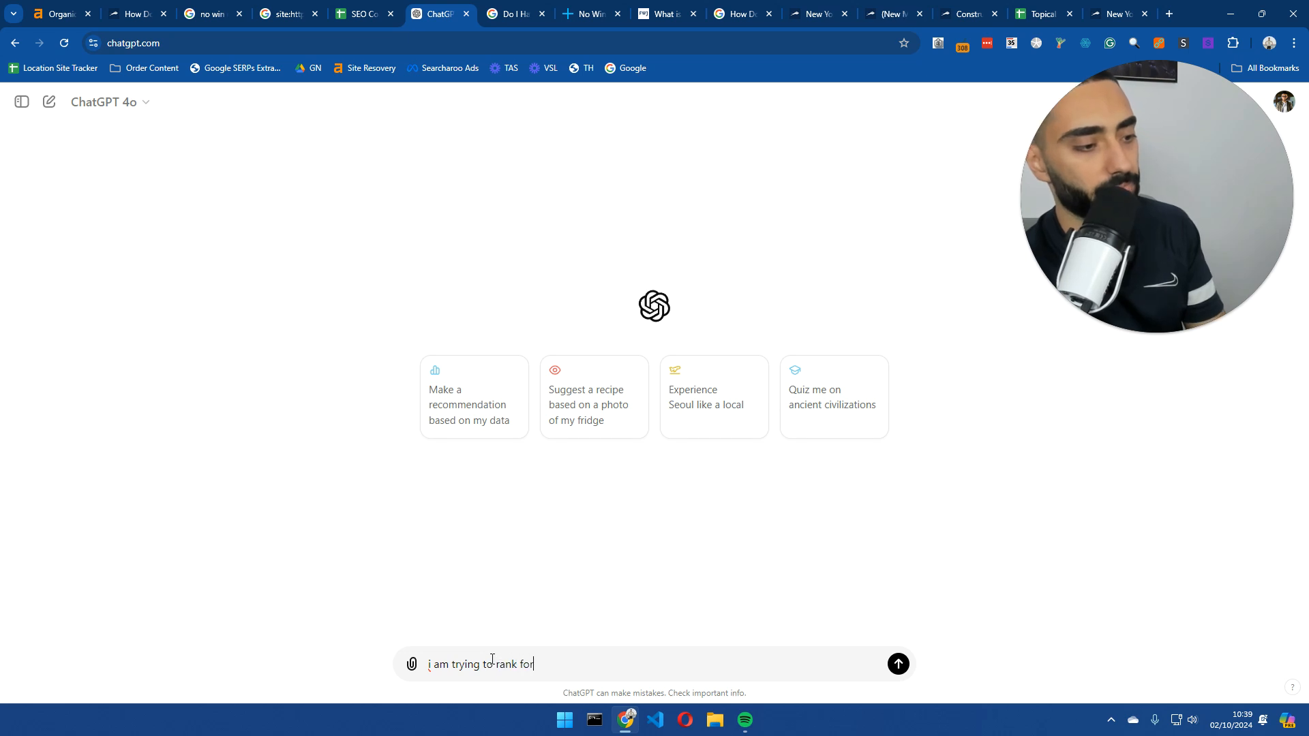
{"action": "type", "text": " \"no win no fee"}
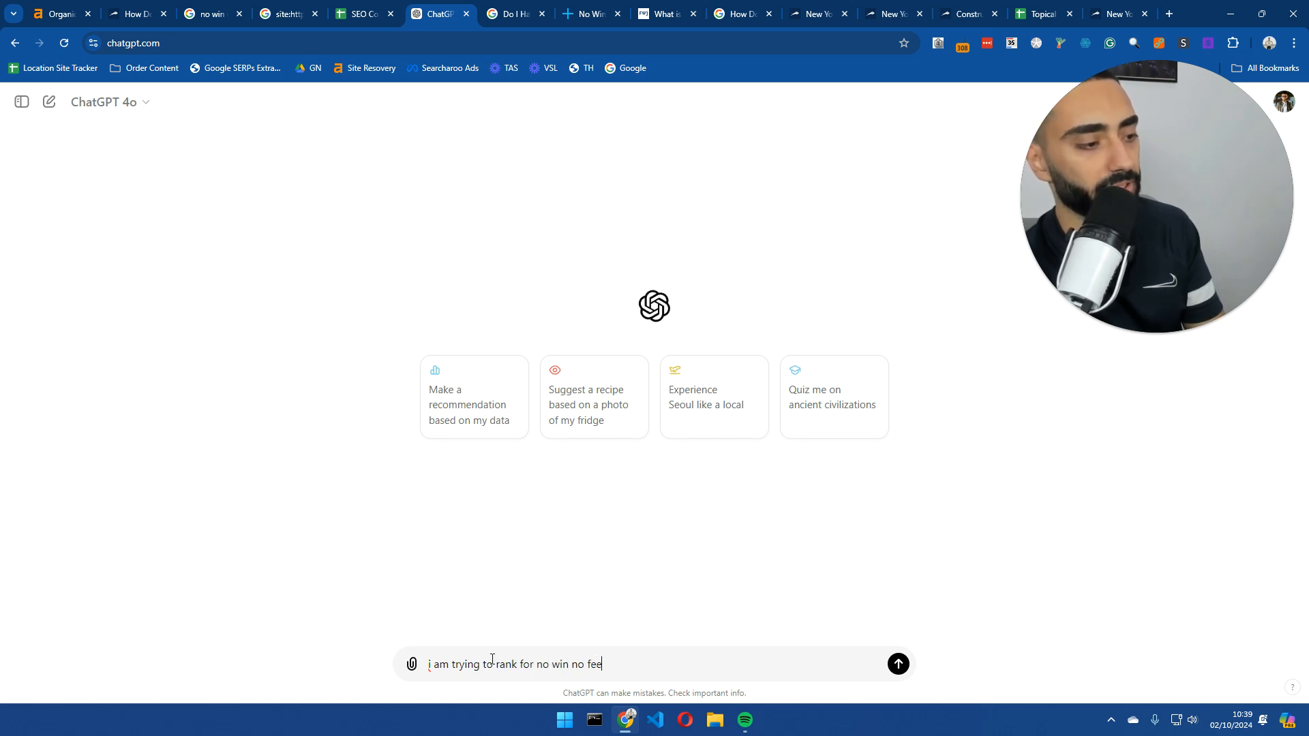
{"action": "type", "text": " laywers"}
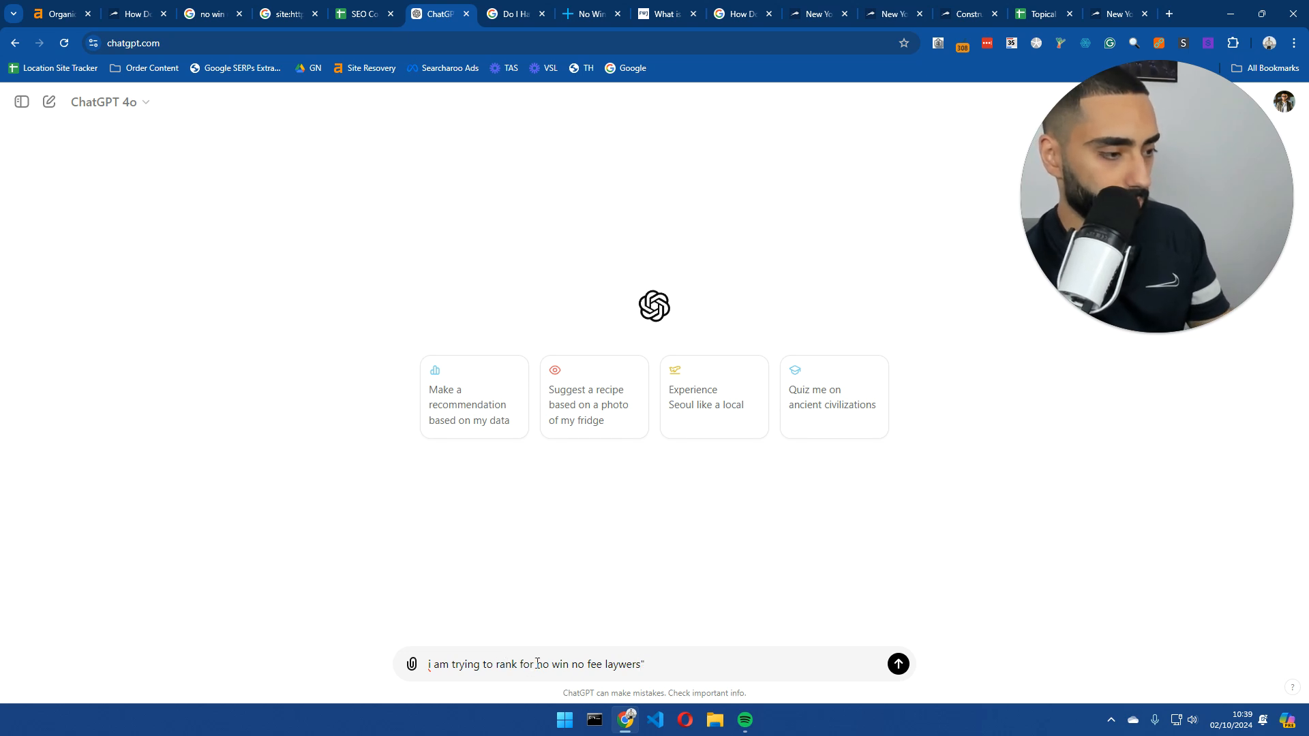
{"action": "type", "text": "\""}
{"action": "left_click", "coordinate": [680, 658]}
{"action": "key", "text": "shift+Return"}
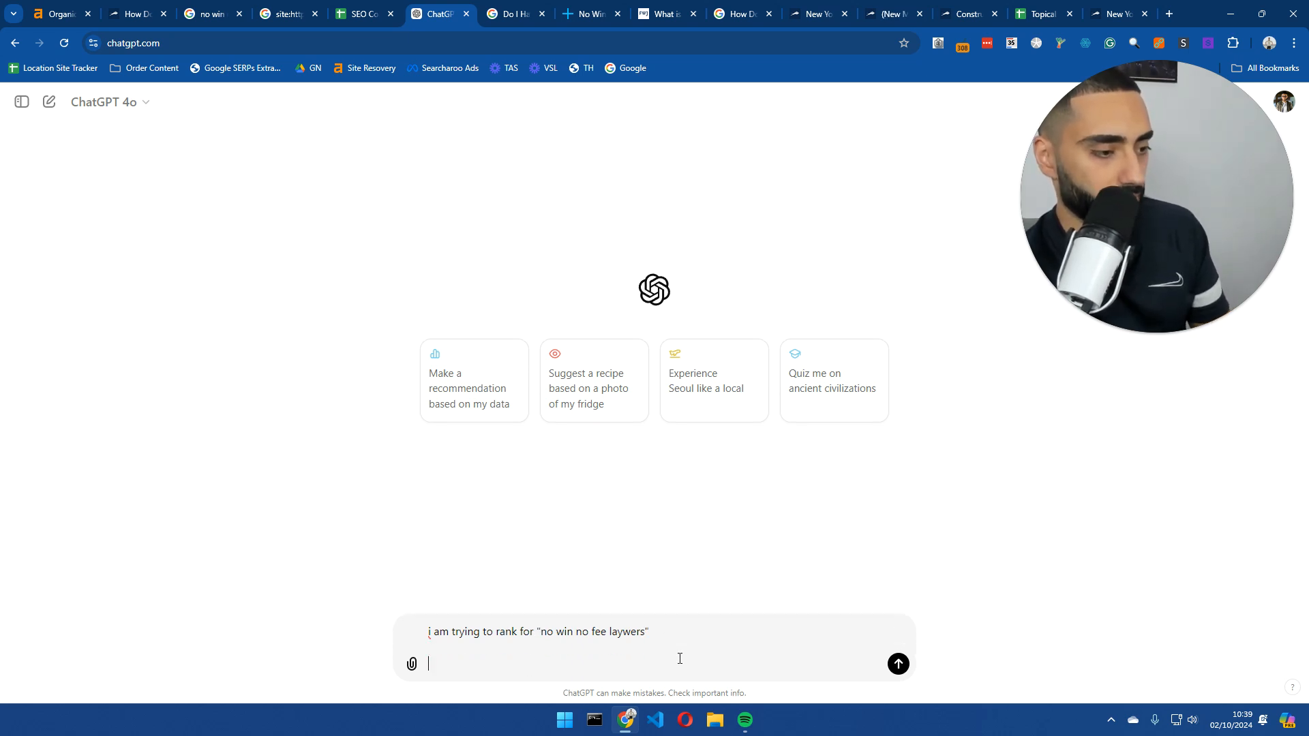
{"action": "type", "text": "Can u give"}
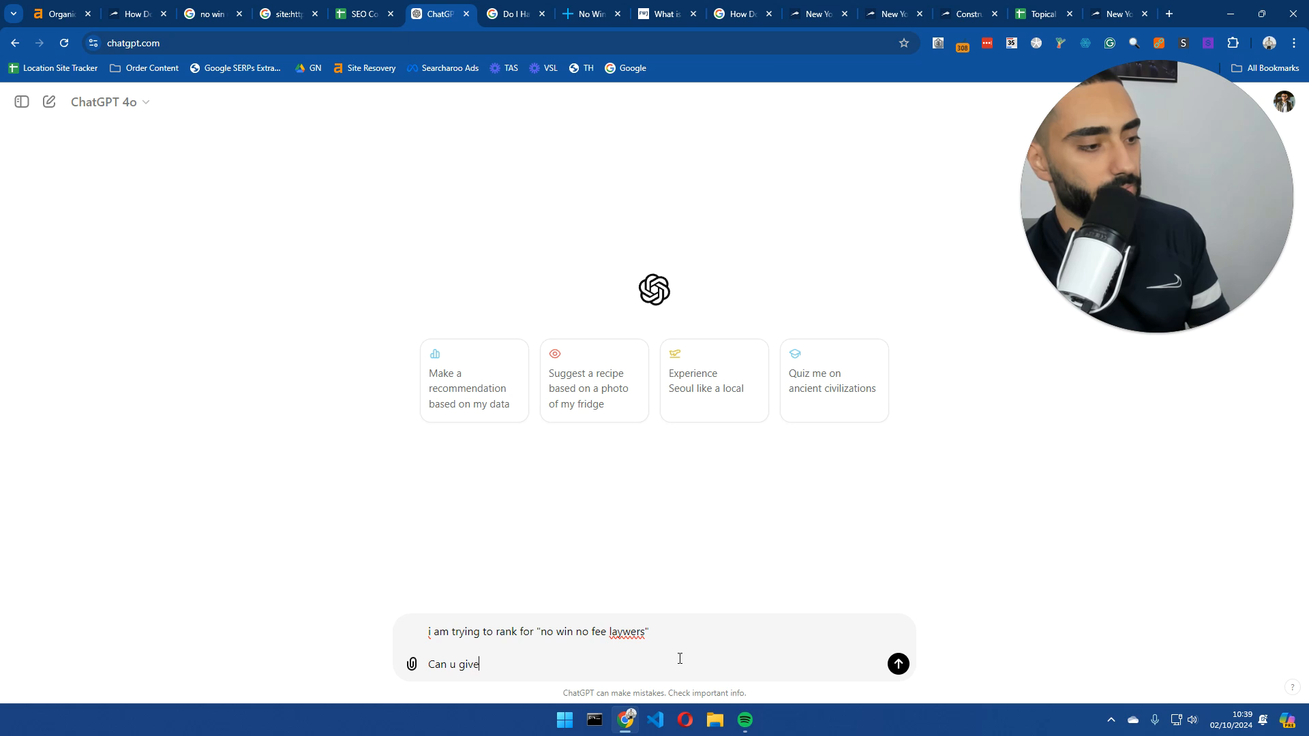
{"action": "key", "text": "BackSpace"}
{"action": "key", "text": "BackSpace"}
{"action": "key", "text": "BackSpace"}
{"action": "key", "text": "BackSpace"}
{"action": "key", "text": "BackSpace"}
{"action": "key", "text": "BackSpace"}
{"action": "key", "text": "BackSpace"}
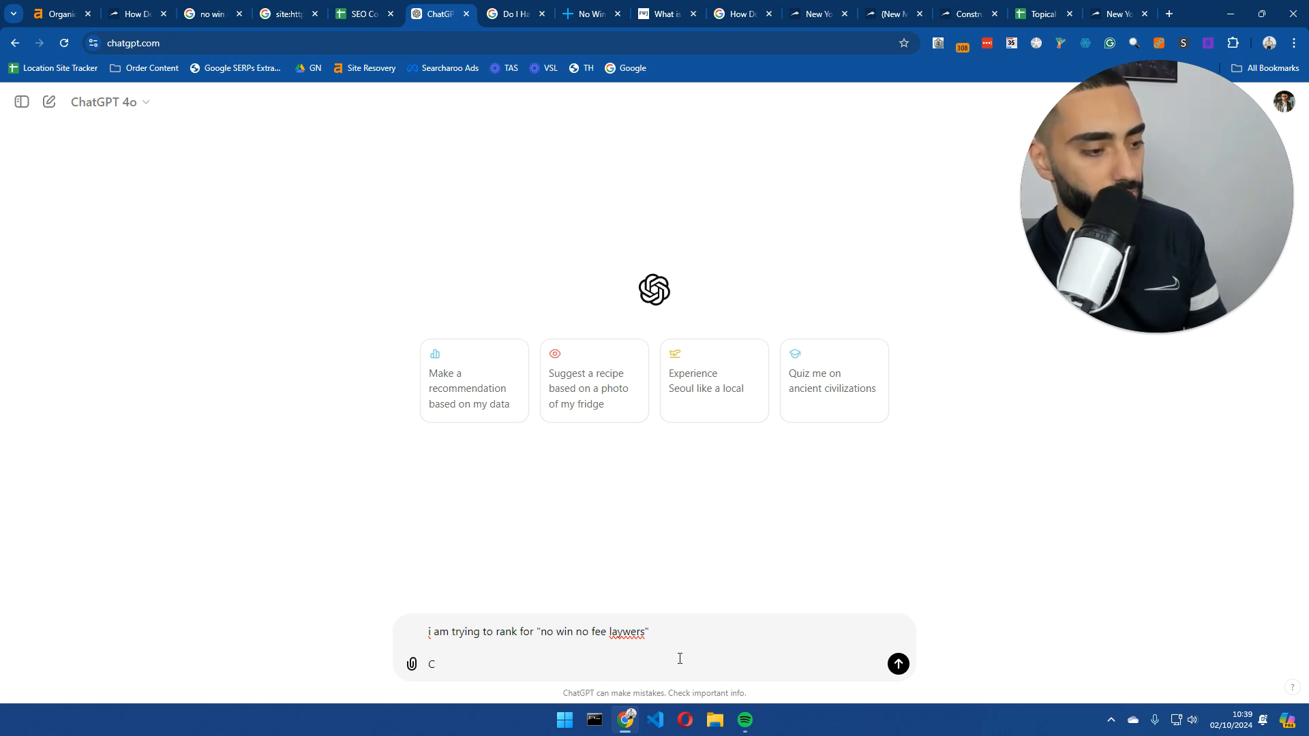
- Add the line "here are a list of articles i already have:" to the prompt and paste the copied keyword list below it
{"action": "type", "text": "here are a l"}
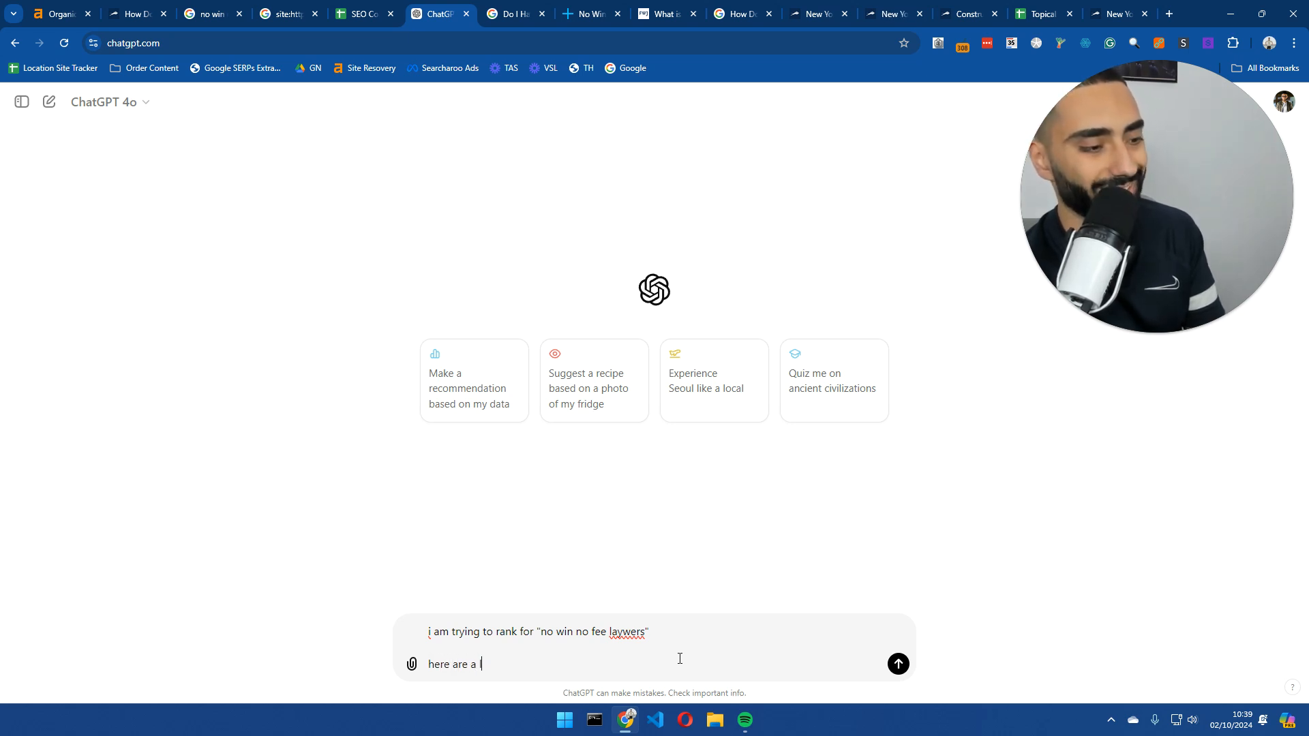
{"action": "type", "text": "ist of artic"}
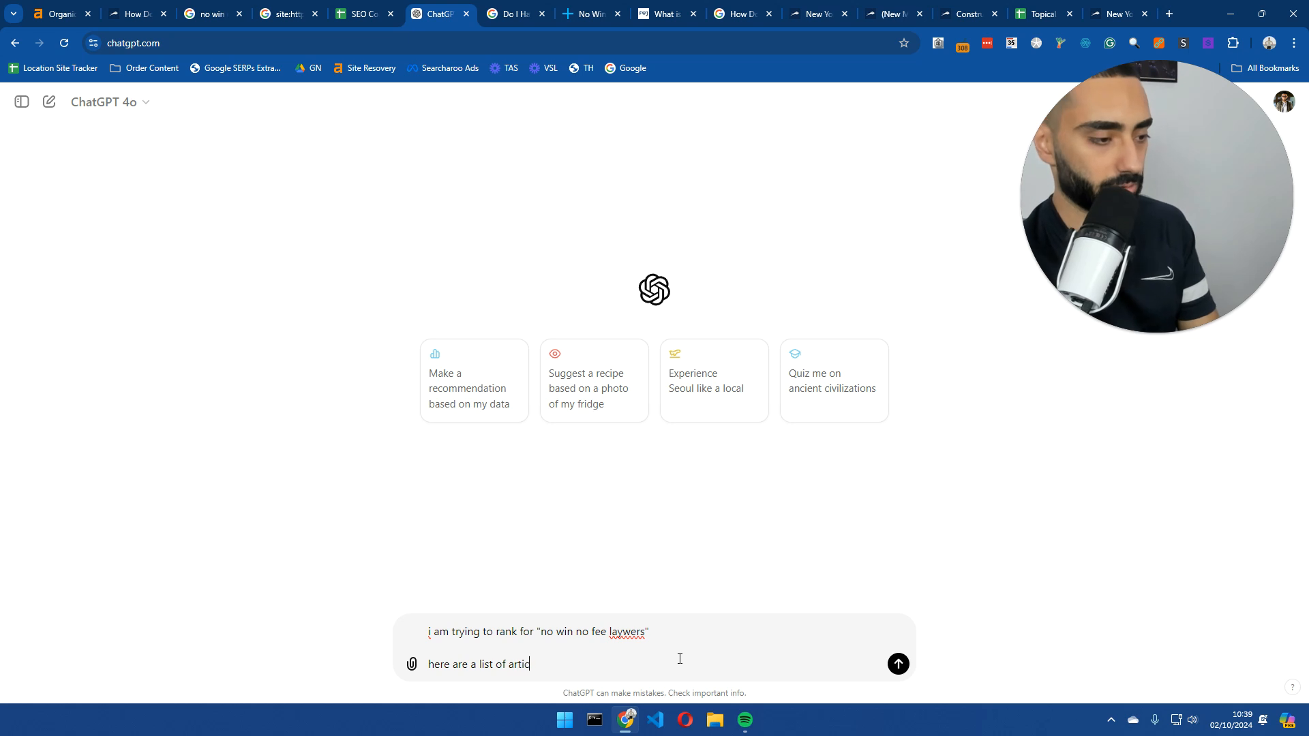
{"action": "type", "text": "les i already hav"}
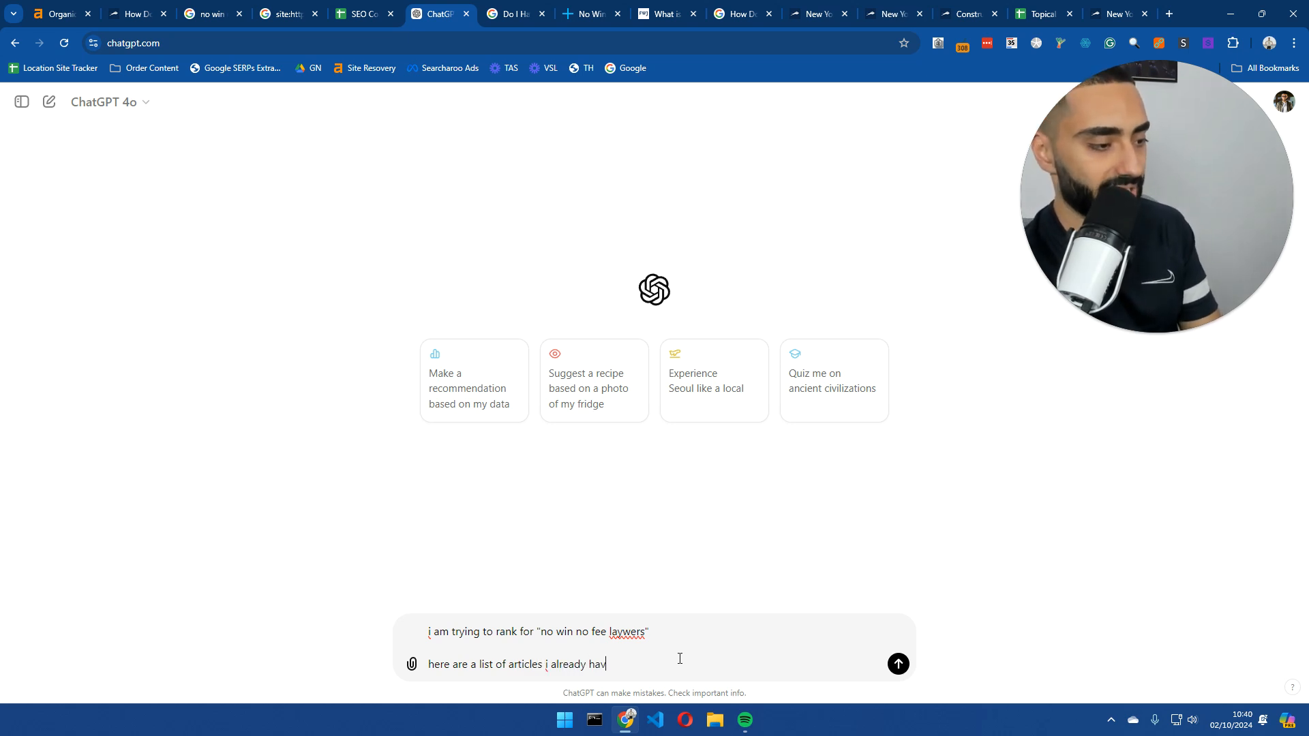
{"action": "type", "text": "e"}
{"action": "key", "text": "shift+Return"}
{"action": "key", "text": "ctrl+v"}
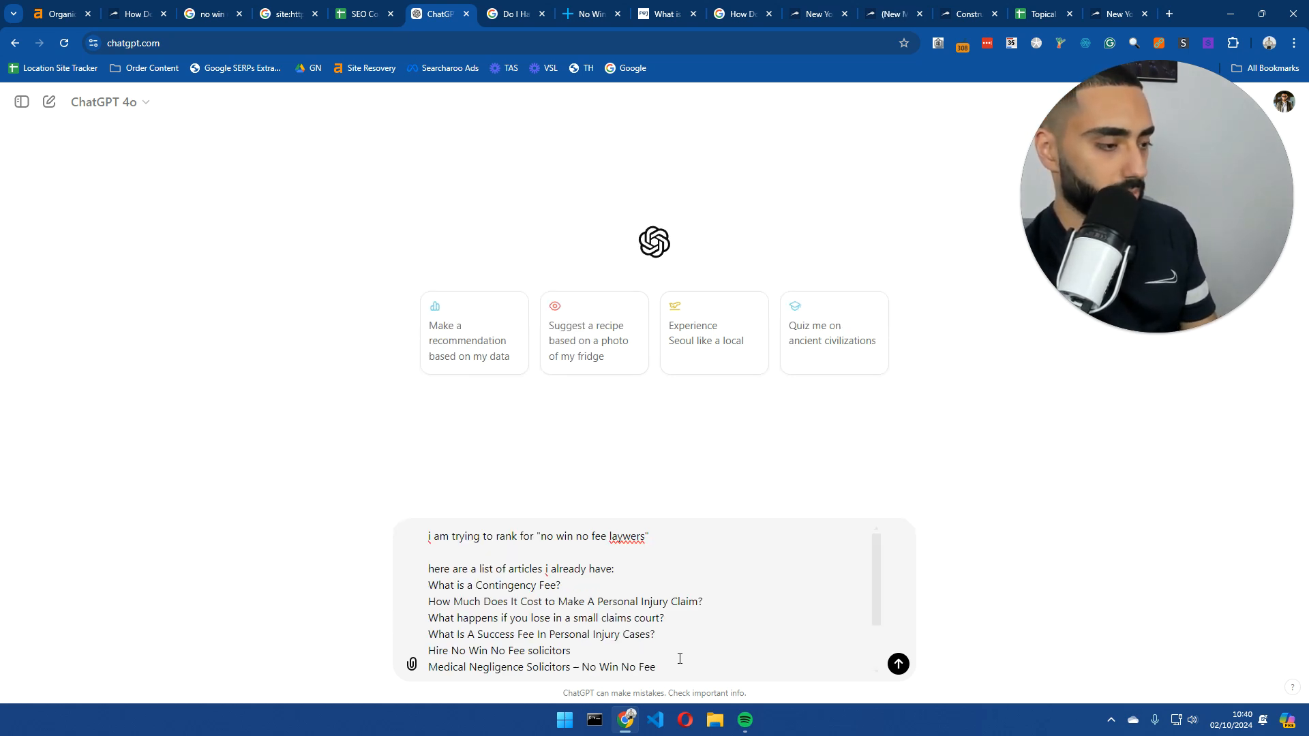
- End the prompt with "Can u give me 10 more articles related which needs to be semantically relevant", copy the whole prompt and send it
{"action": "type", "text": "Can u giv"}
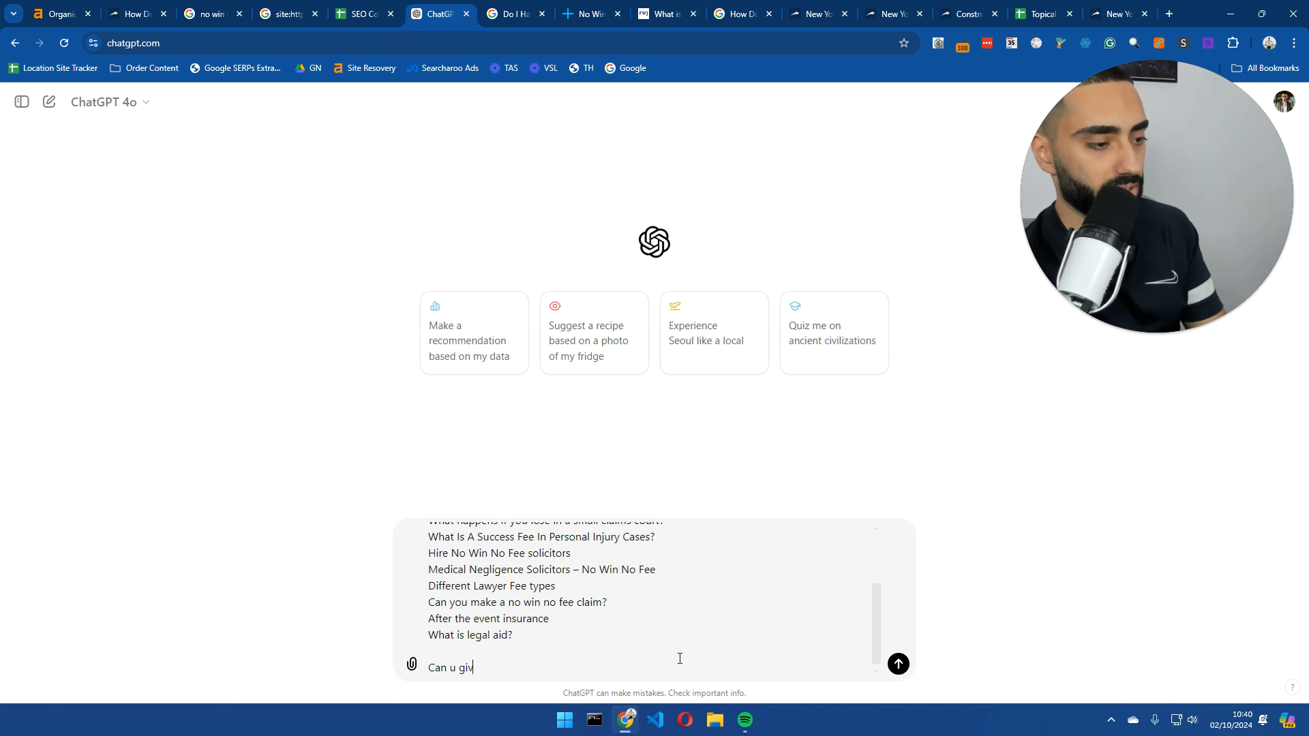
{"action": "type", "text": "e me 10 m"}
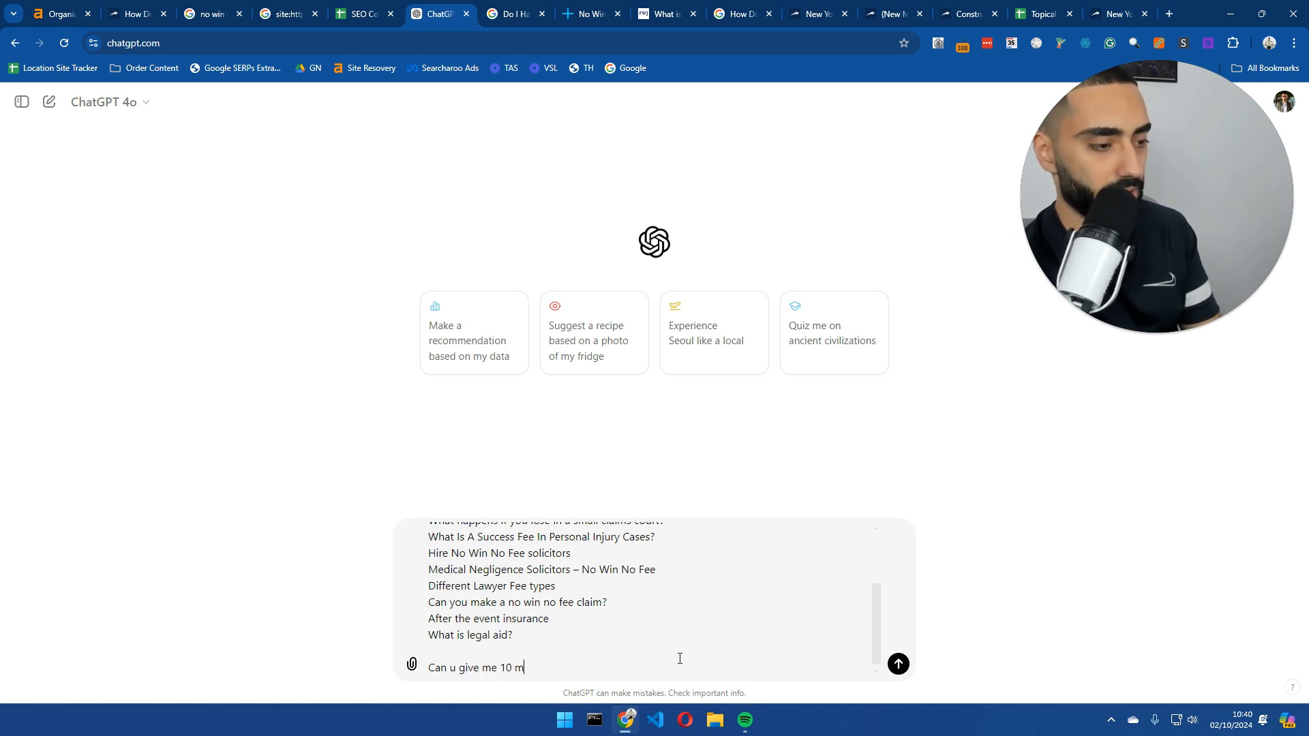
{"action": "type", "text": "ore articles "}
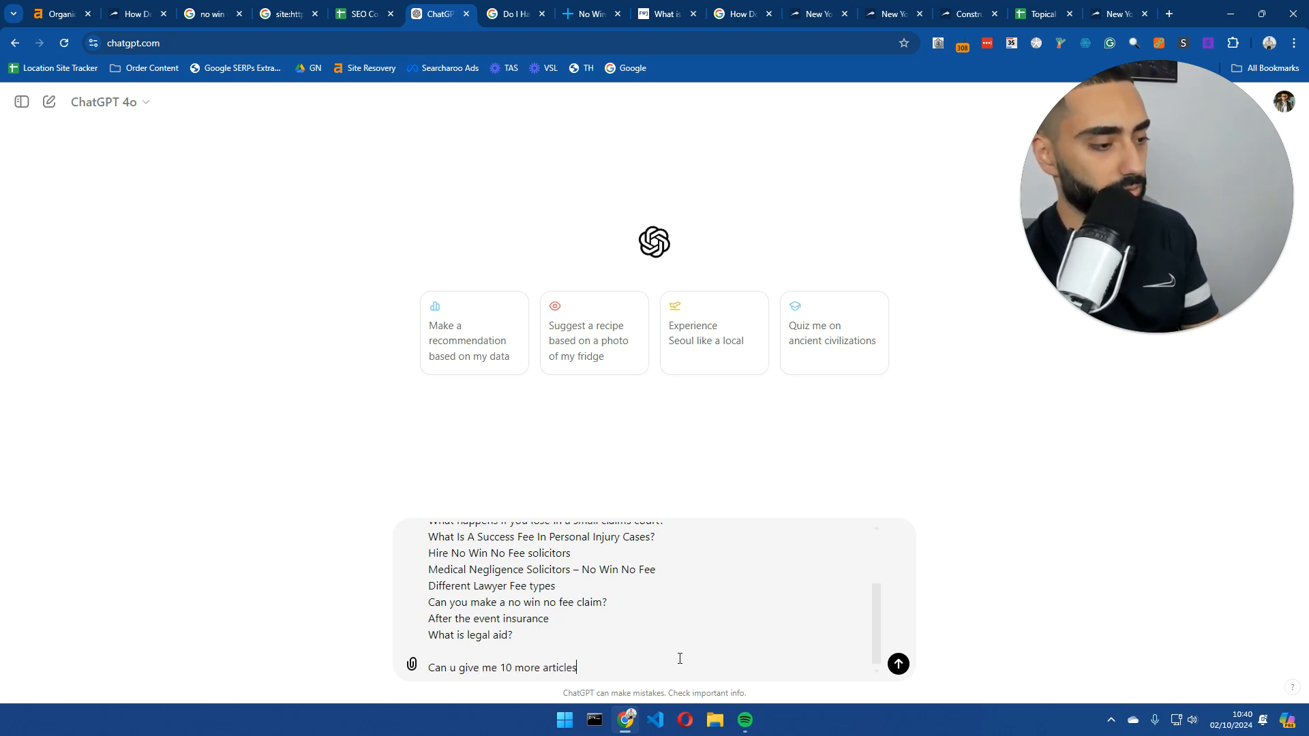
{"action": "type", "text": "related"}
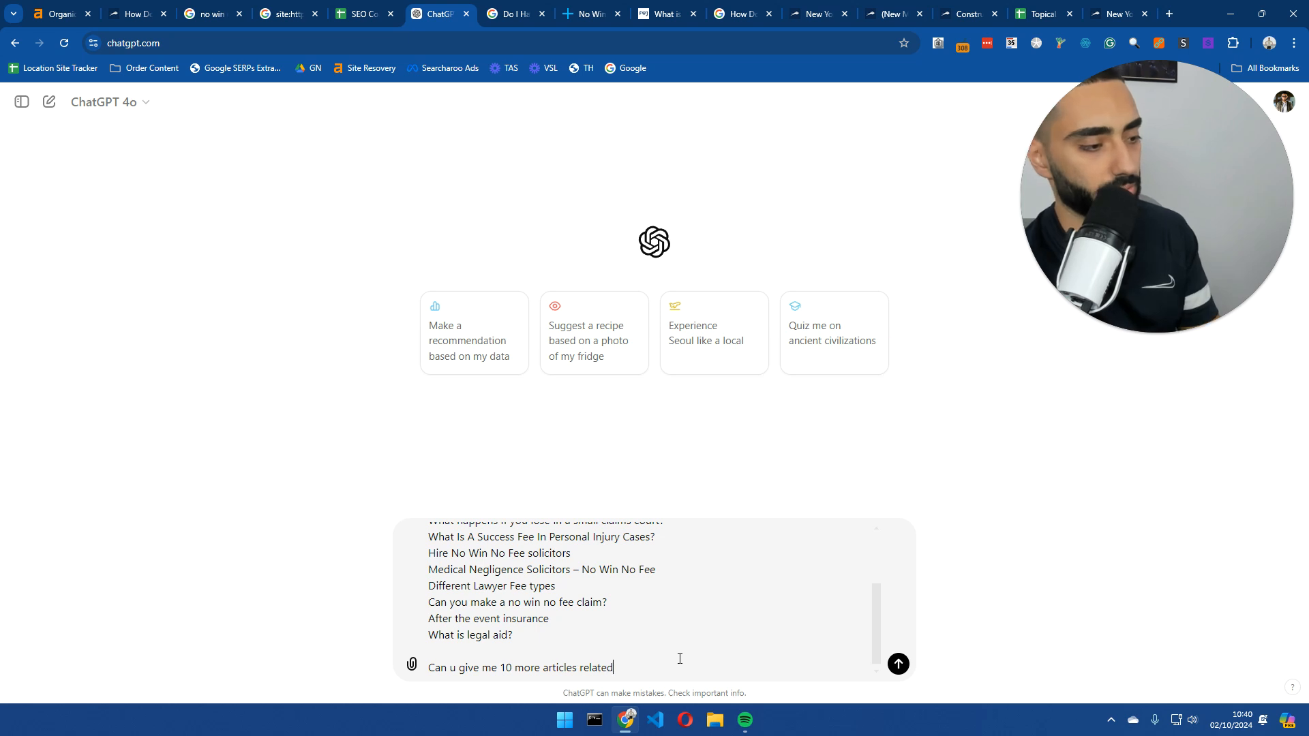
{"action": "type", "text": " whic"}
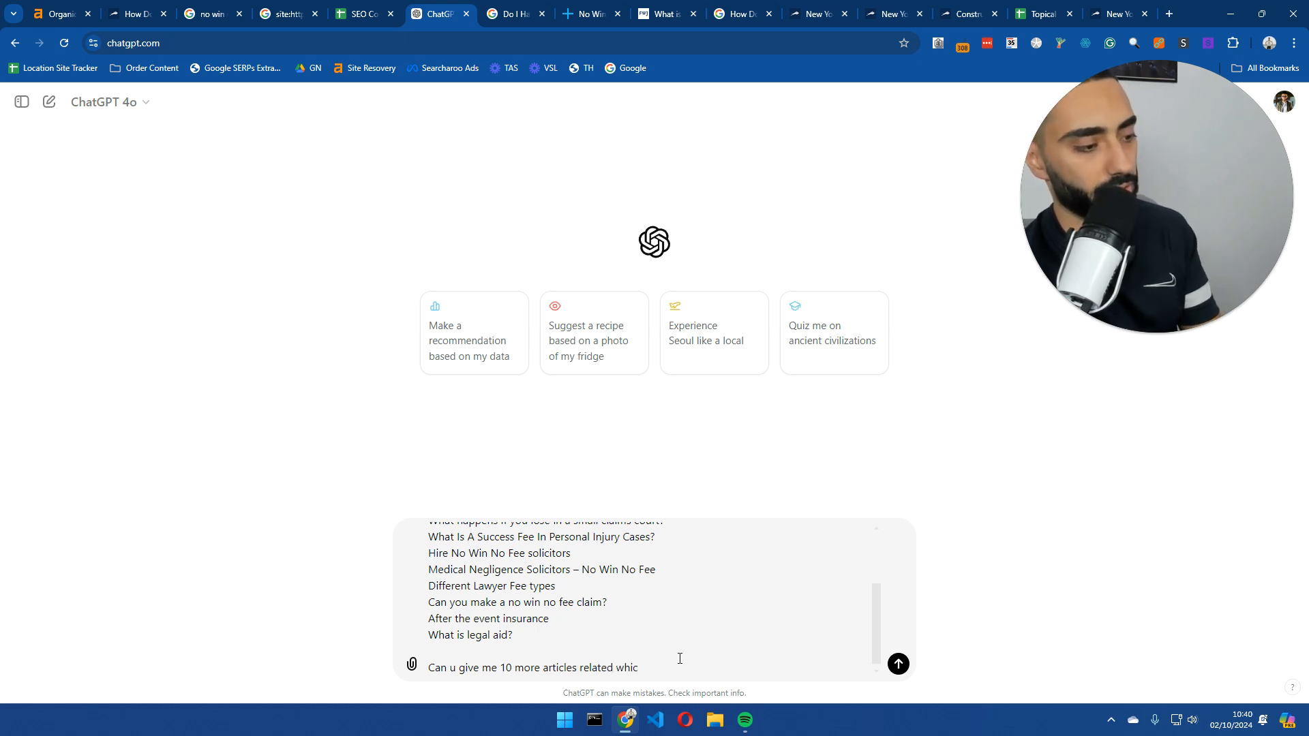
{"action": "type", "text": "h needs to be "}
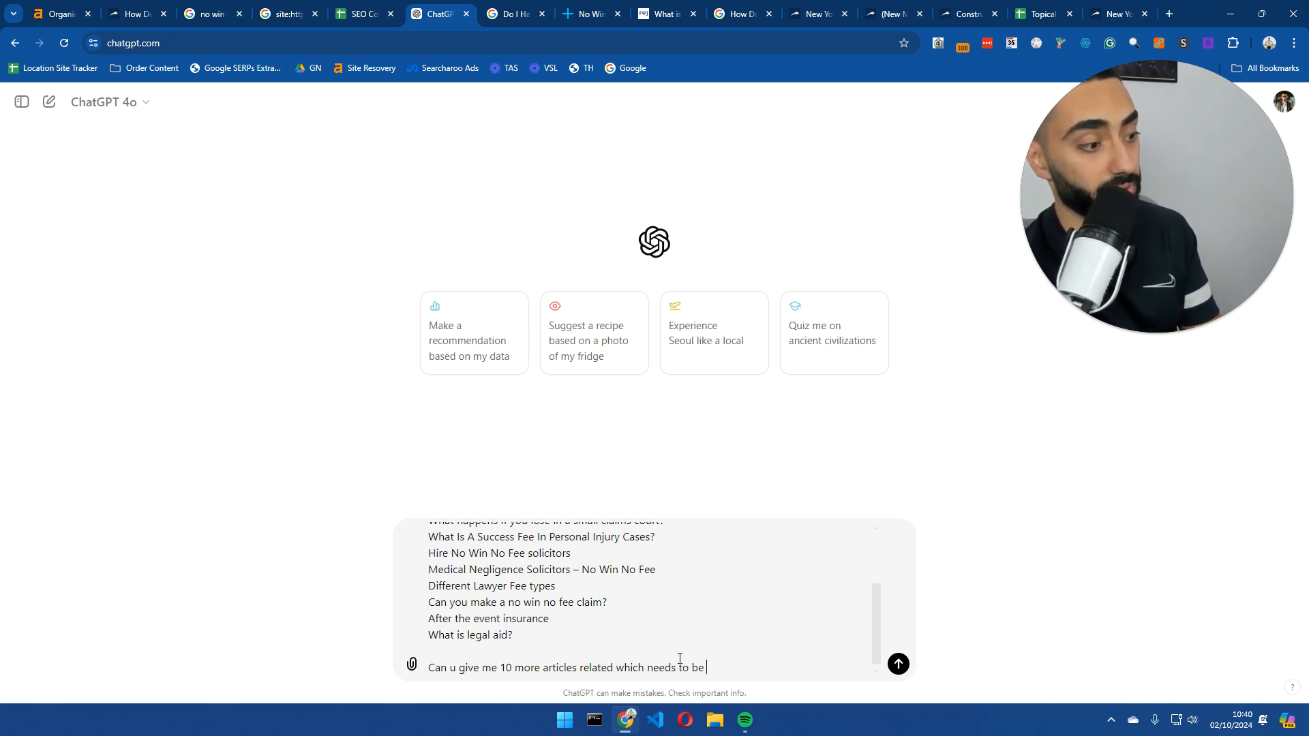
{"action": "type", "text": "semantically reelv"}
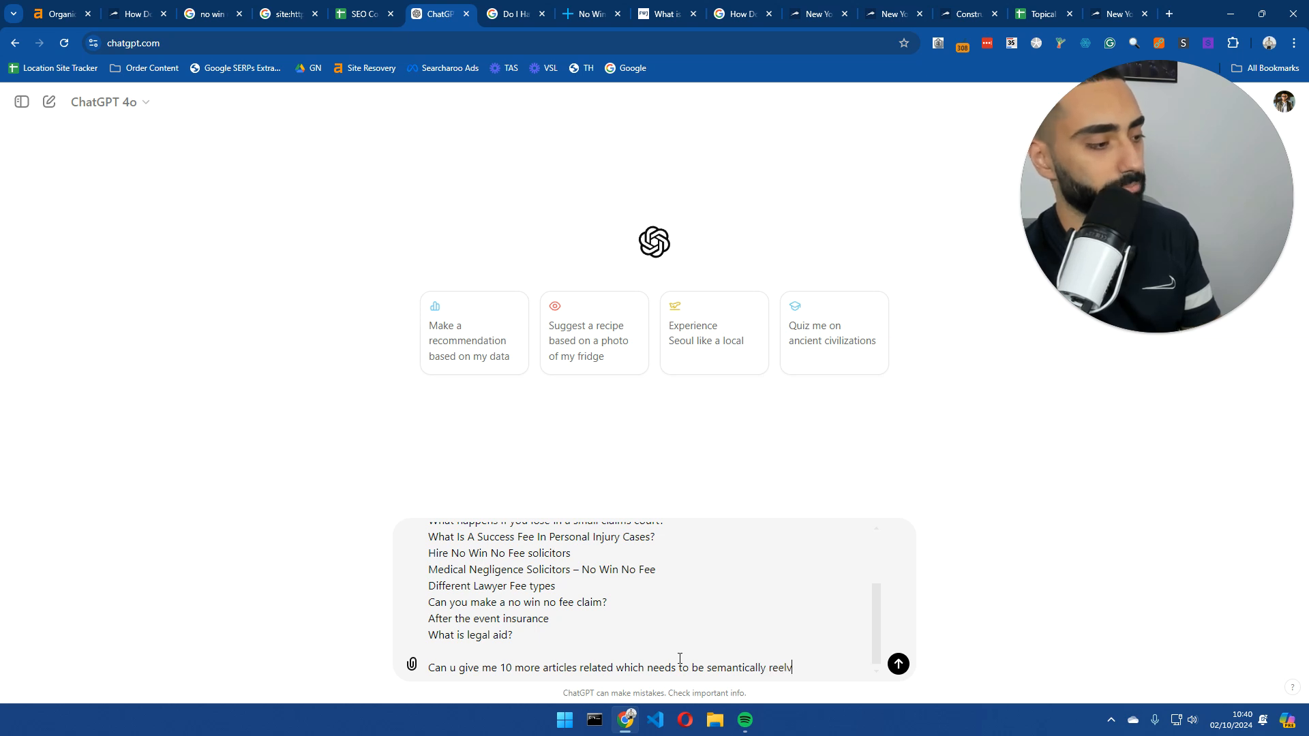
{"action": "key", "text": "BackSpace"}
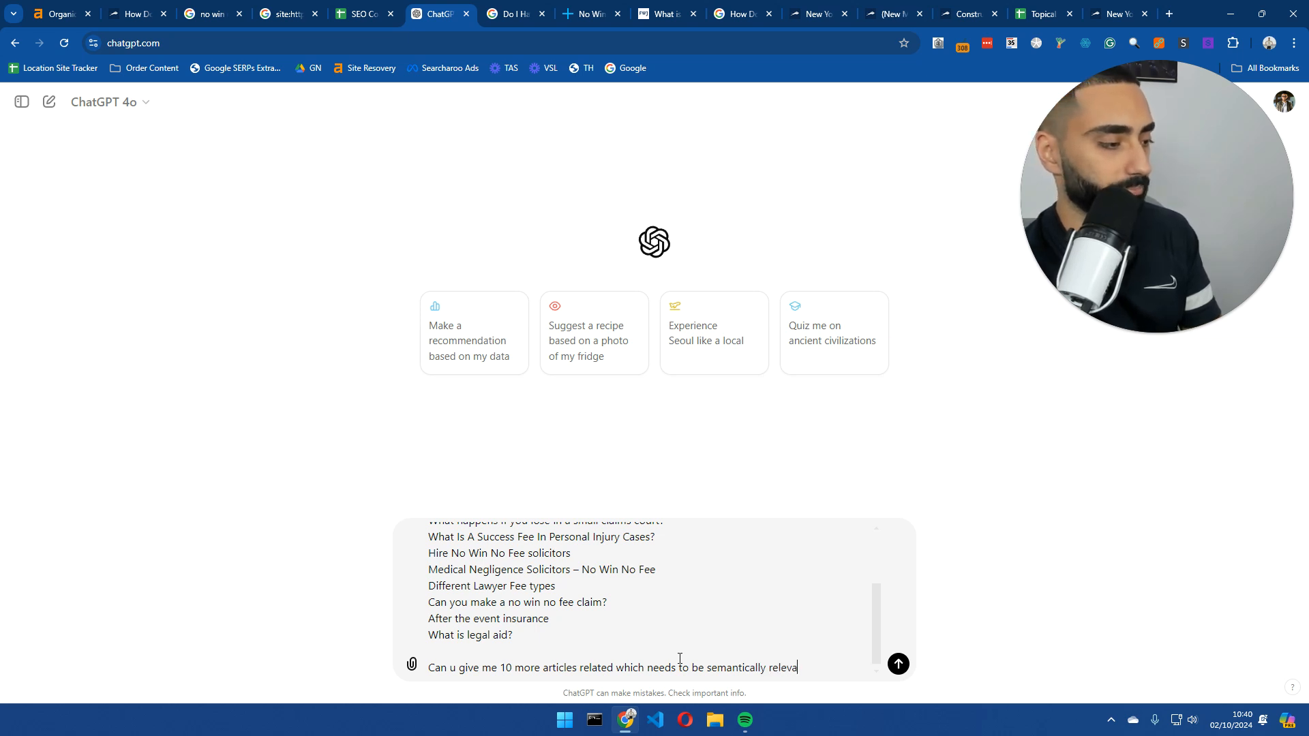
{"action": "key", "text": "ctrl+a"}
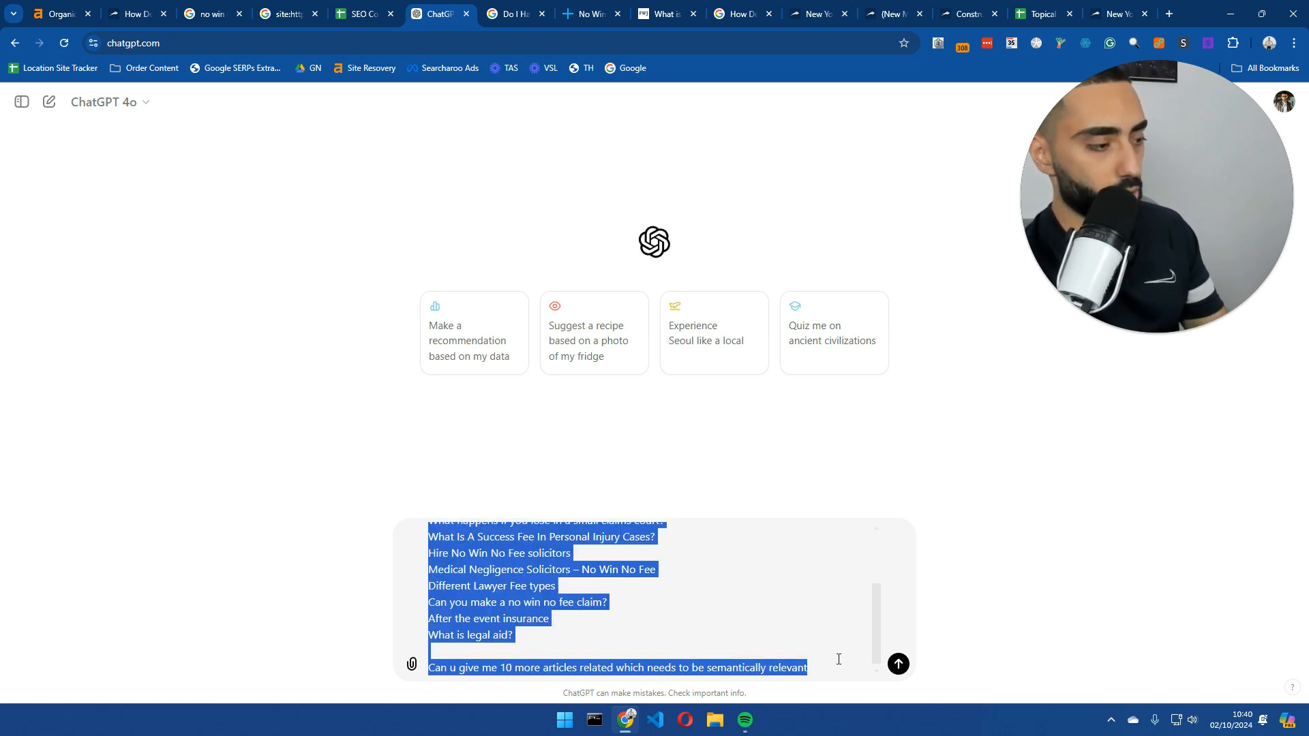
{"action": "left_click", "coordinate": [898, 665]}
- Add a new sheet named Prompt to the SEO Content Calendar Sheet
{"action": "left_click", "coordinate": [360, 13]}
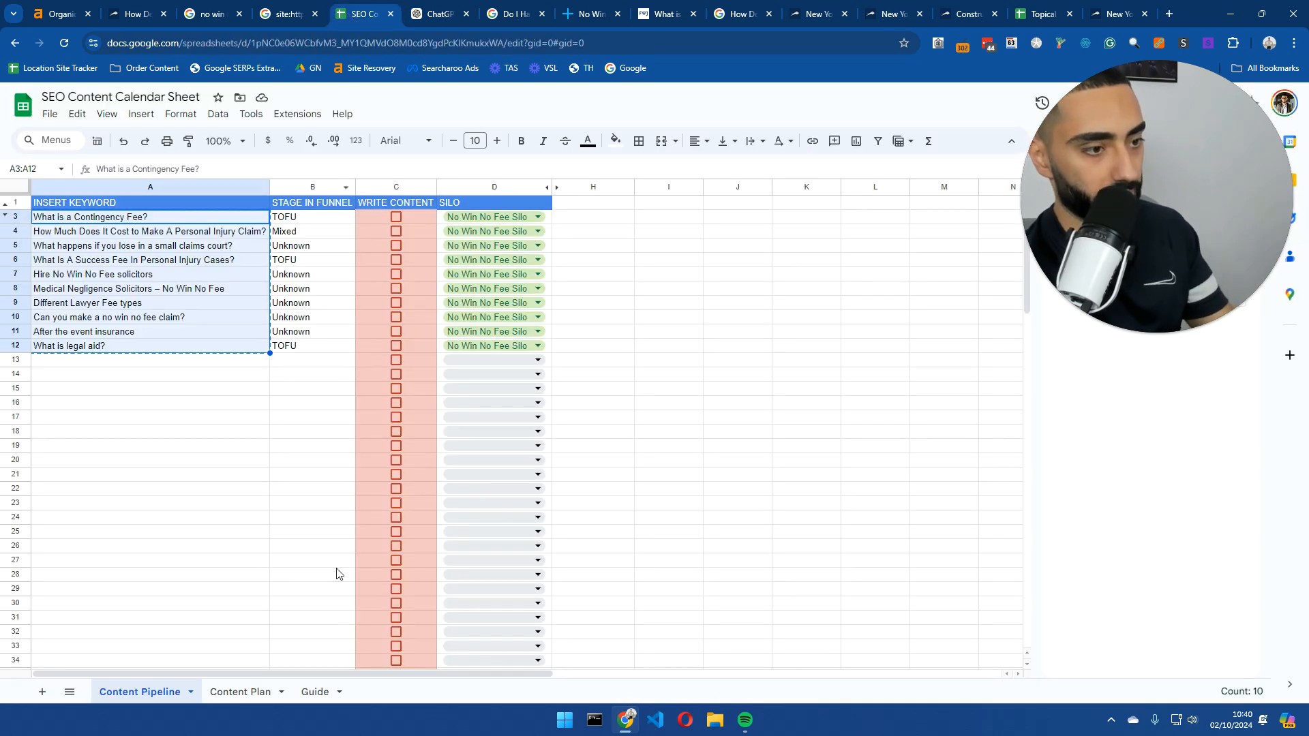
{"action": "left_click", "coordinate": [344, 690]}
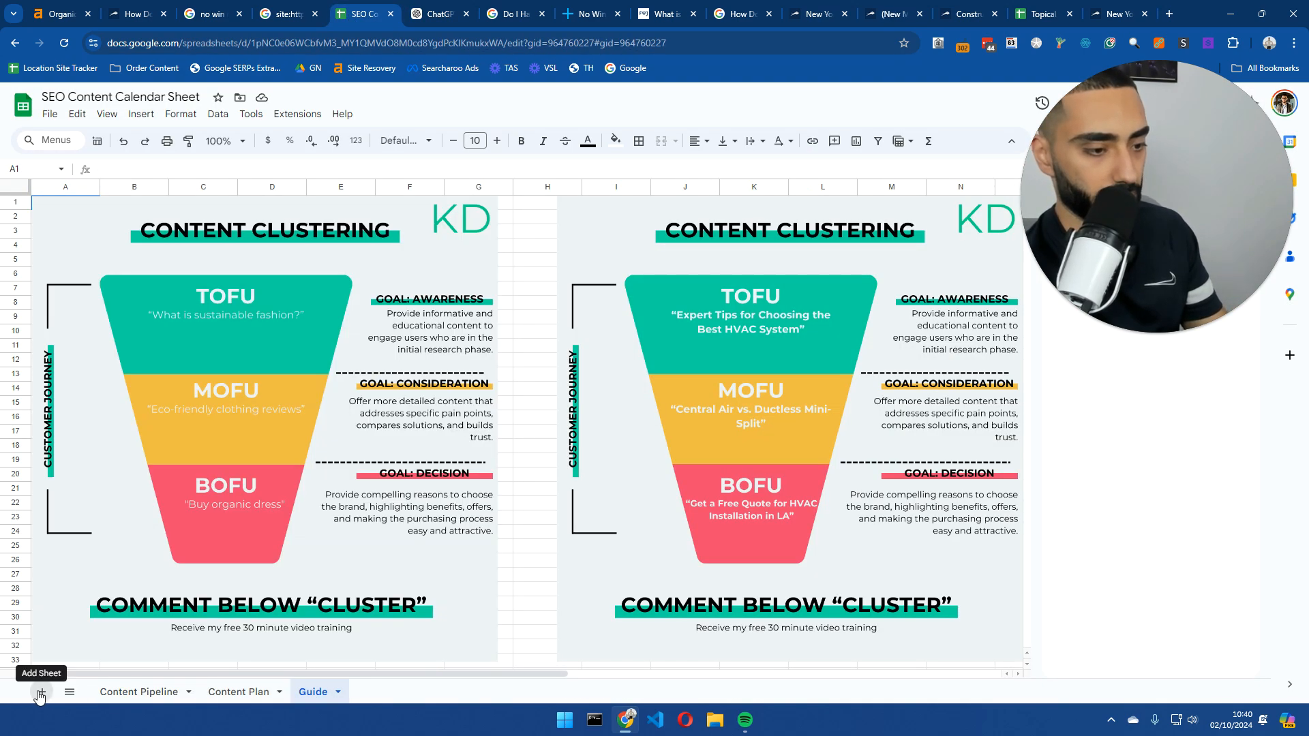
{"action": "left_click", "coordinate": [42, 691]}
{"action": "double_click", "coordinate": [374, 693]}
{"action": "type", "text": "P"}
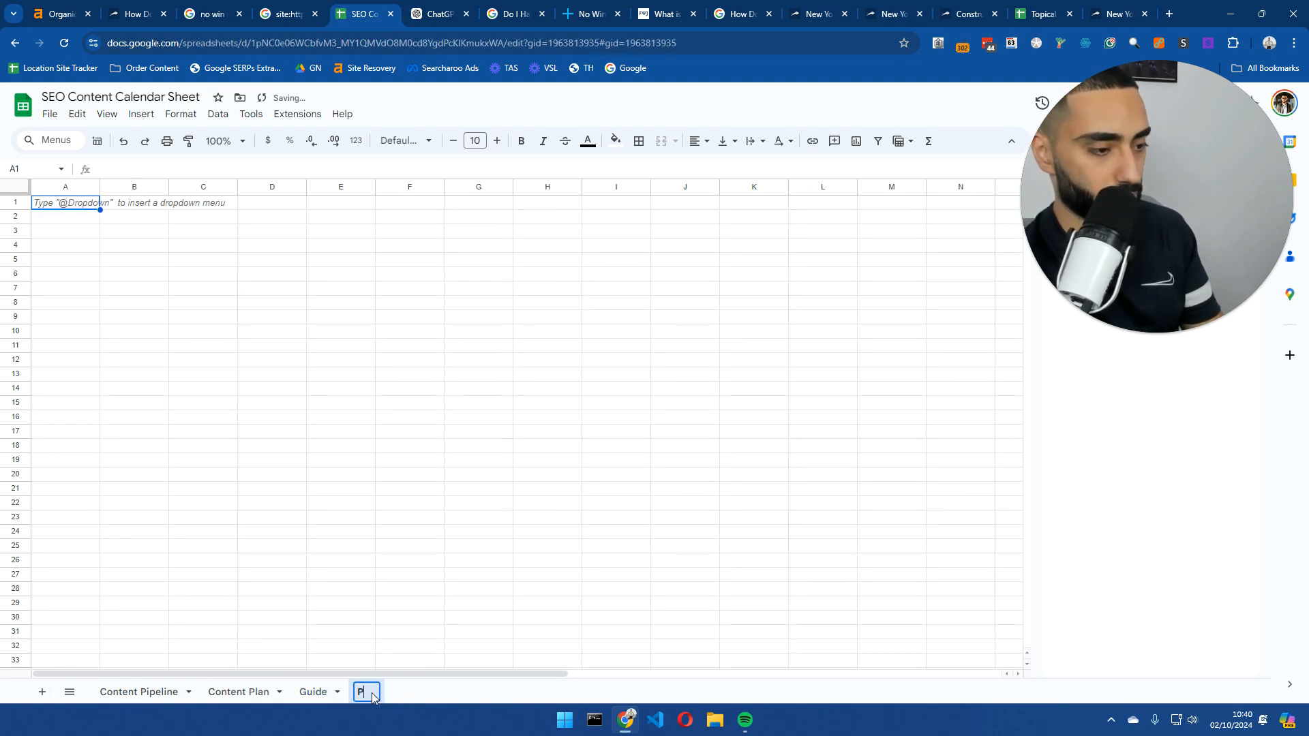
{"action": "type", "text": "rompt"}
{"action": "key", "text": "Return"}
{"action": "type", "text": "i am trying to rank for \"no win no fee laywers\"  here are a list of articles i already have:  What is a Contingency Fee?  How Much Does It Cost to Make A Personal Injury Claim?  What happens if you lose in a small claims court?  What Is A Success Fee In Personal Injury Cases?  Hire No Win No Fee solicitors  Medical Negligence Solicitors – No Win No Fee  Different Lawyer Fee types  Can you make a no win no fee claim?  After the event insurance  What is legal aid?  Can u give me 10 more articles related which needs to be semantically relevant"}
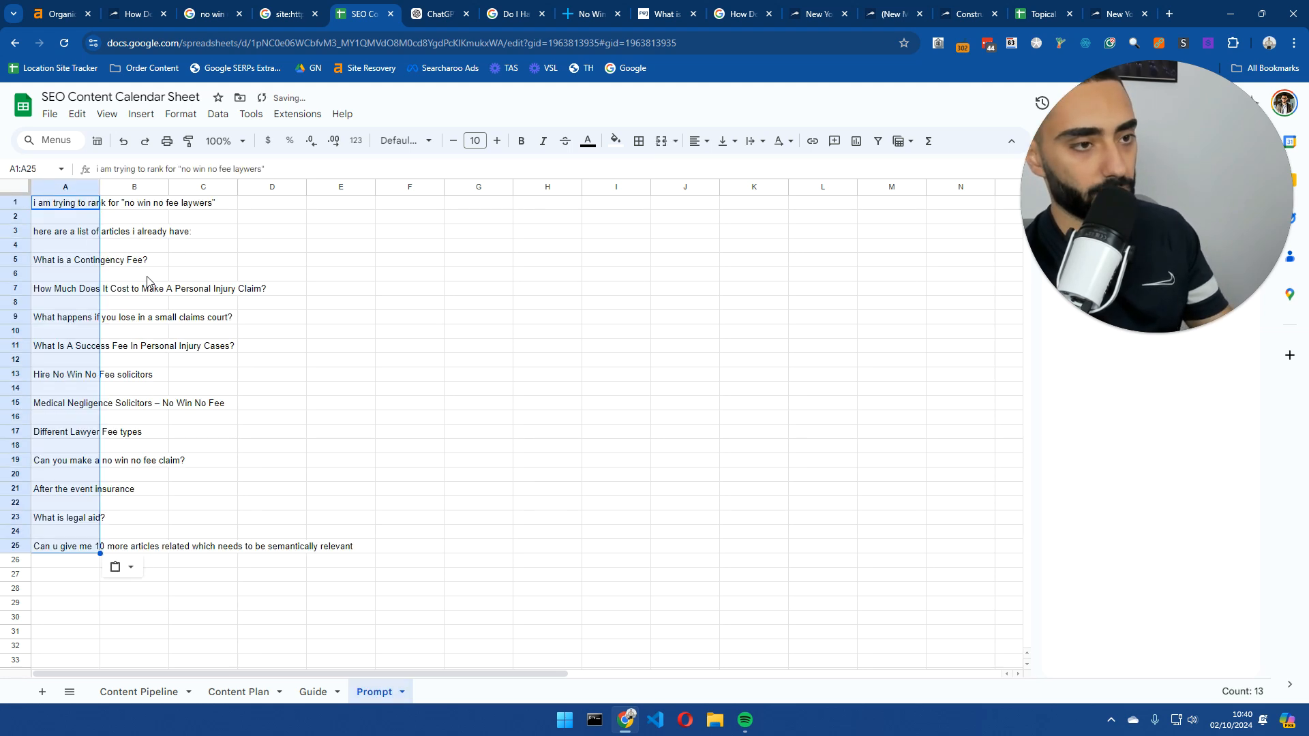
{"action": "key", "text": "ctrl+z"}
{"action": "right_click", "coordinate": [80, 206]}
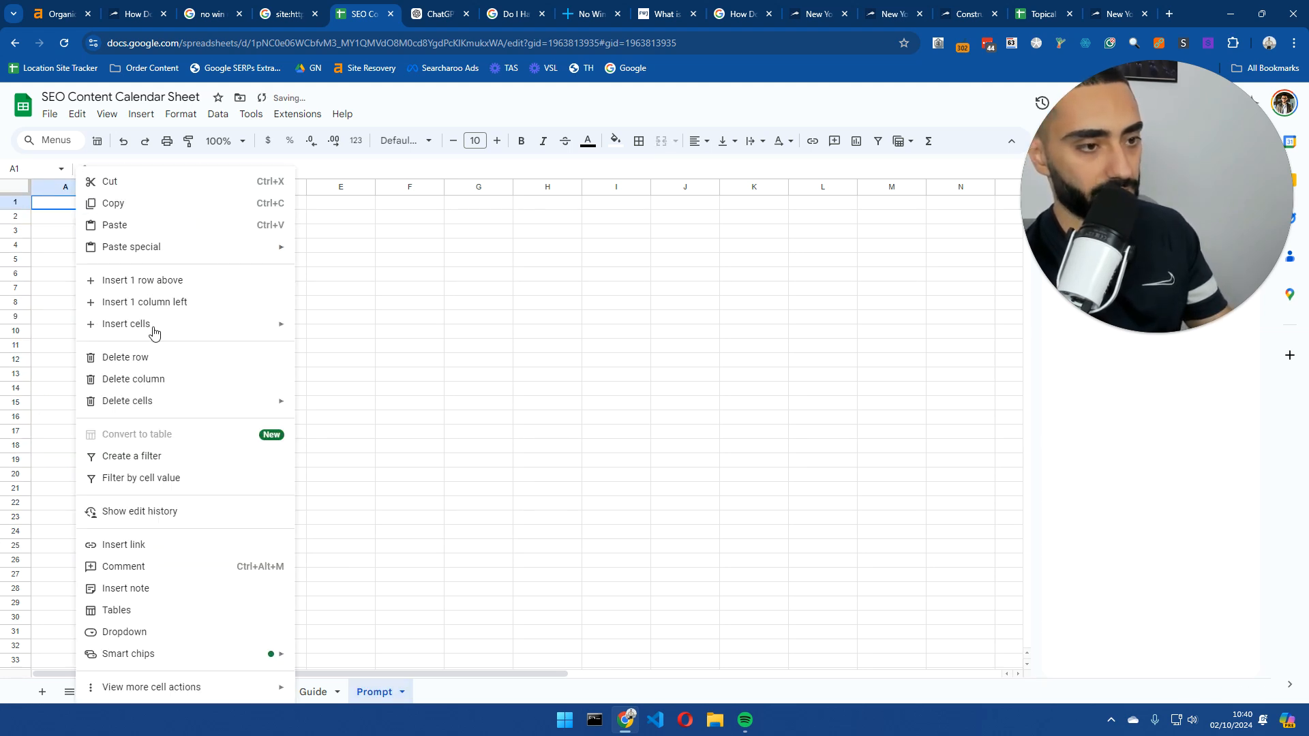
{"action": "left_click", "coordinate": [58, 211]}
- Paste the copied prompt as multi-line text inside cell A1 and replace its list of articles with XXXX
{"action": "double_click", "coordinate": [59, 204]}
{"action": "type", "text": "i am trying to rank for \"no win no fee laywers\"  here are a list of articles i already have: What is a Contingency Fee? How Much Does It Cost to Make A Personal Injury Claim? What happens if you lose in a small claims court? What Is A Success Fee In Personal Injury Cases? Hire No Win No Fee solicitors Medical Negligence Solicitors – No Win No Fee Different Lawyer Fee types Can you make a no win no fee claim? After the event insurance What is legal aid?  Can u give me 10 more articles related which needs to be semantically relevant"}
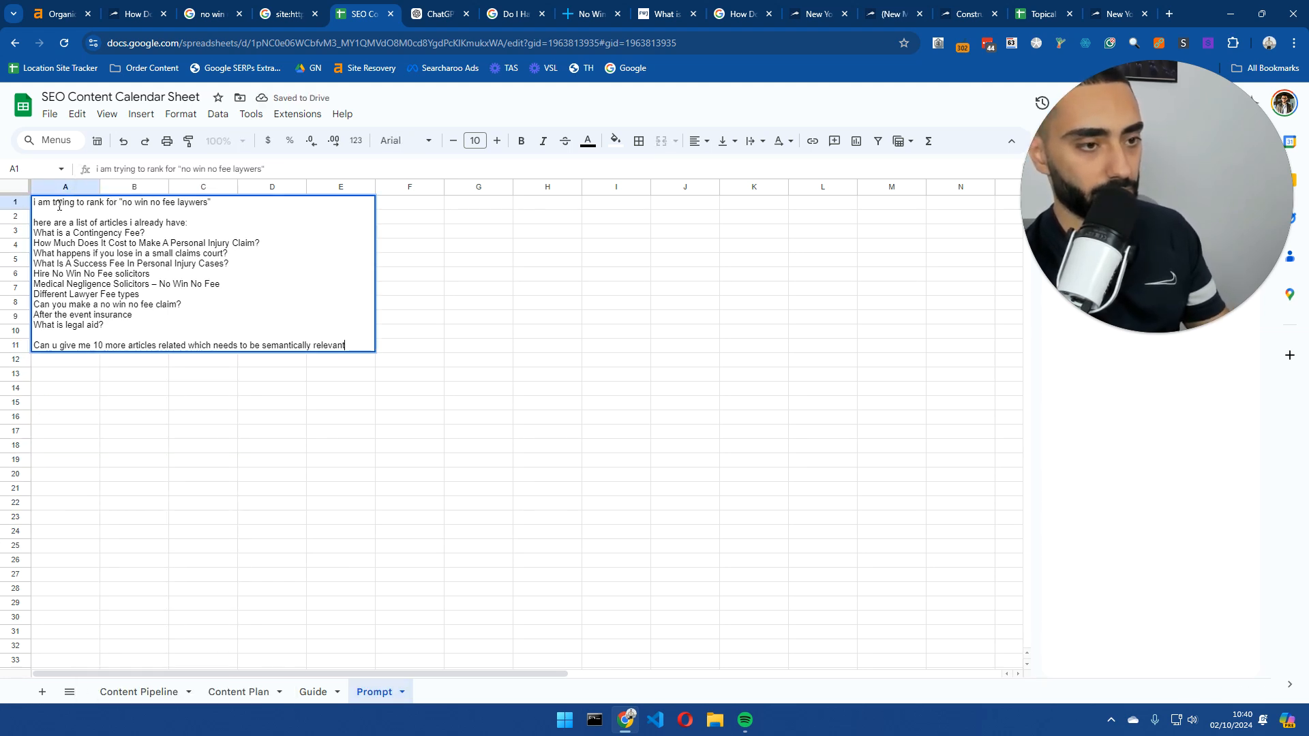
{"action": "left_click_drag", "start_coordinate": [127, 322], "coordinate": [33, 233]}
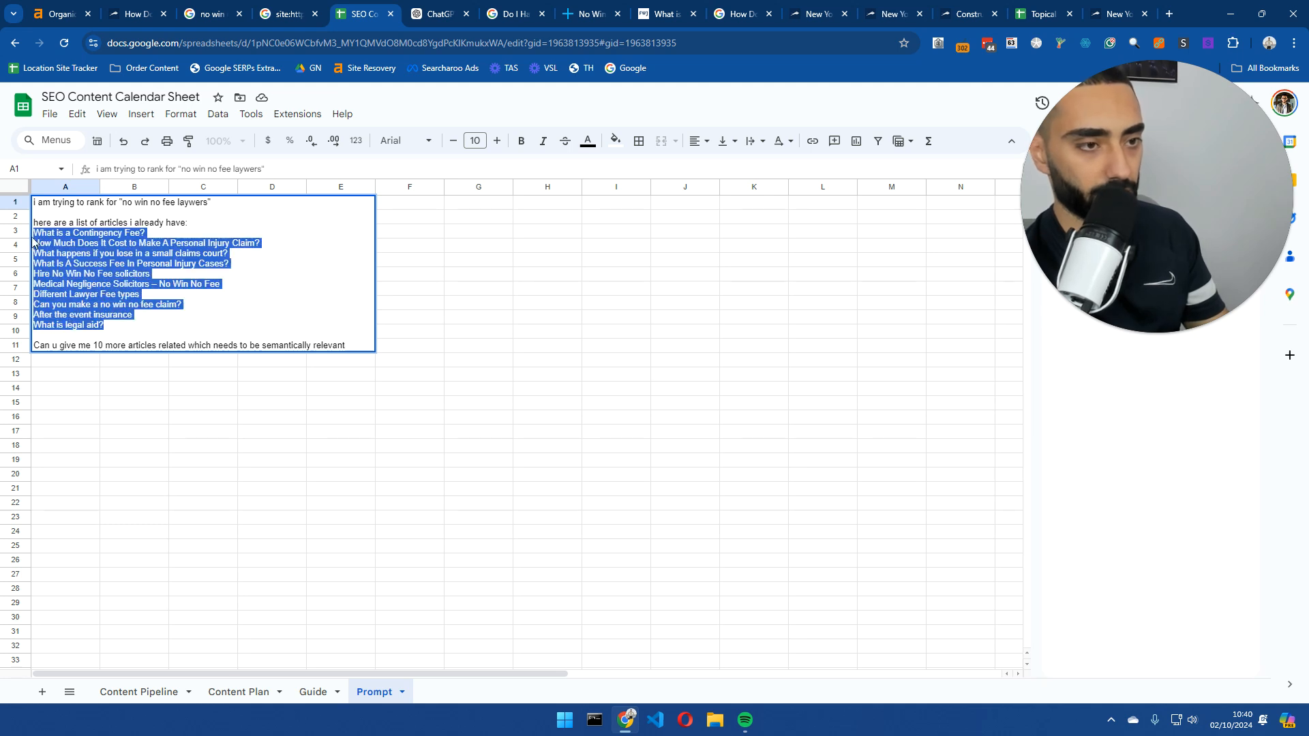
{"action": "type", "text": "XXXX"}
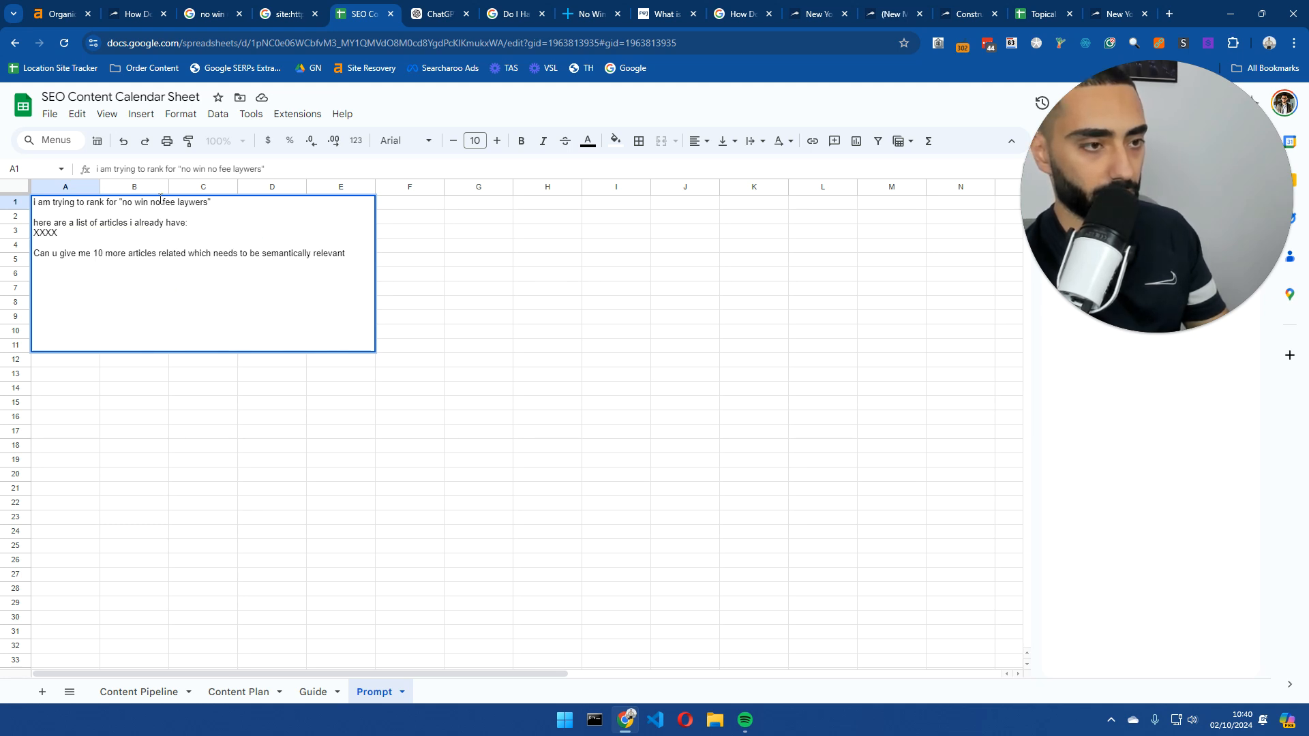
- Replace the quoted keyword in the A1 prompt with XXX and commit the cell
{"action": "left_click_drag", "start_coordinate": [107, 208], "coordinate": [123, 205]}
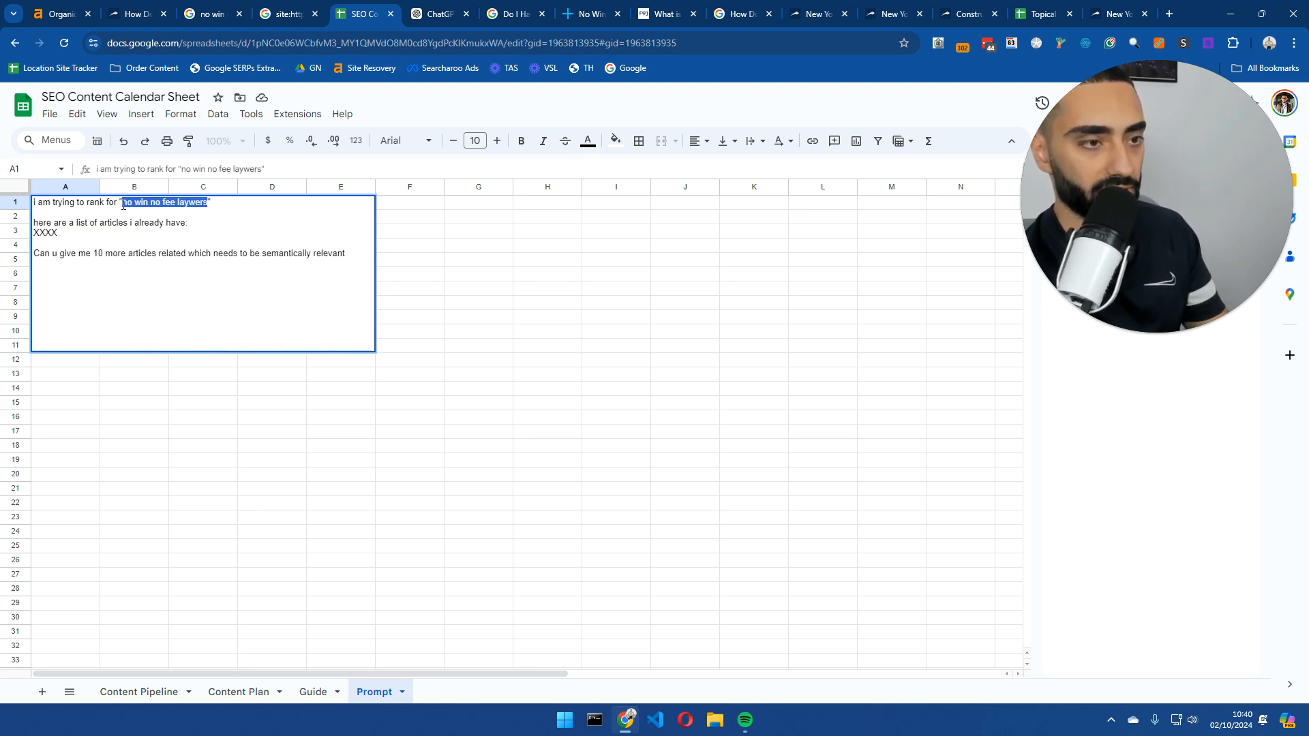
{"action": "type", "text": "XXX"}
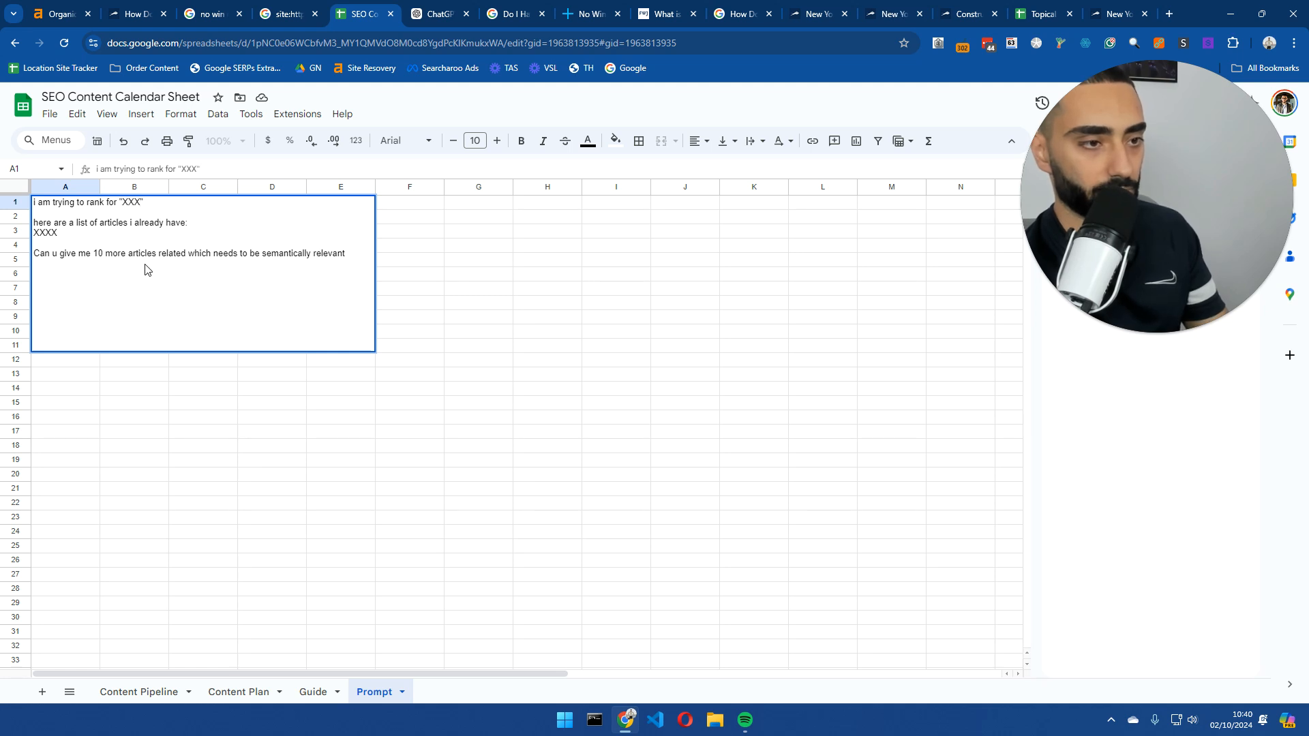
{"action": "key", "text": "Return"}
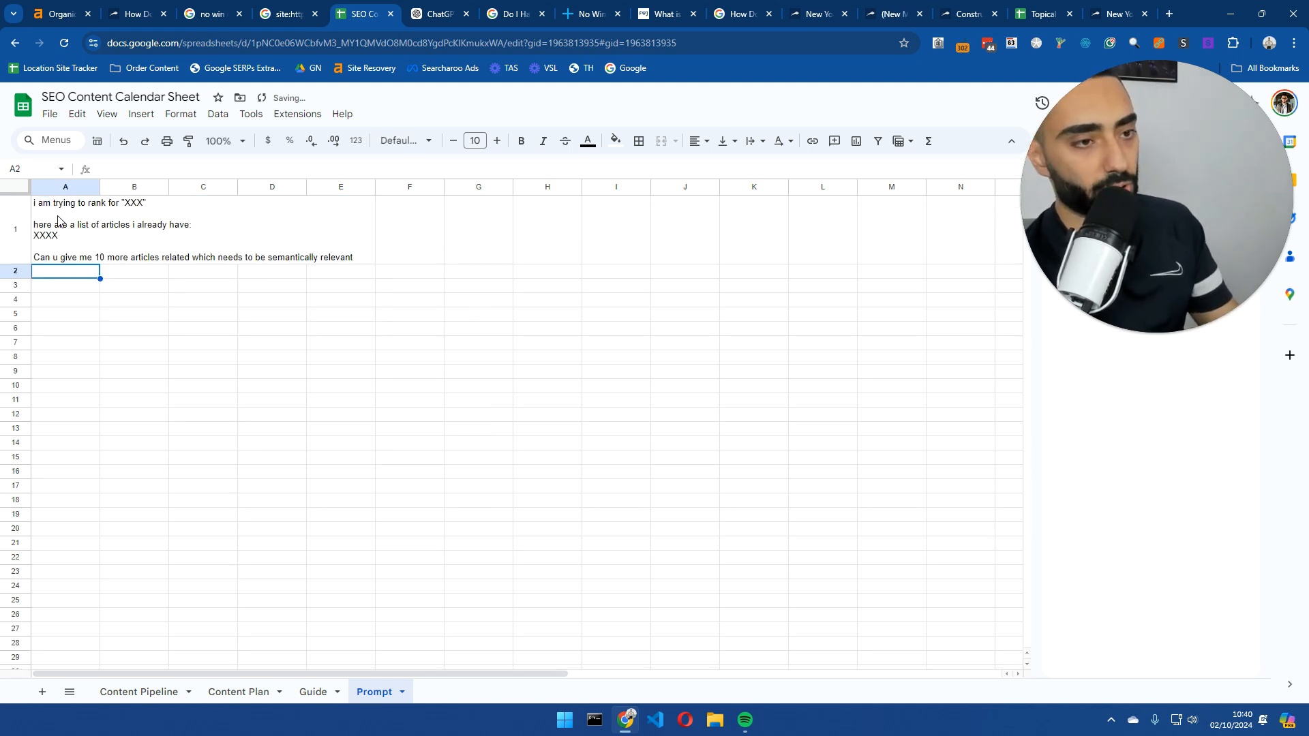
{"action": "left_click", "coordinate": [39, 204]}
{"action": "left_click", "coordinate": [219, 402]}
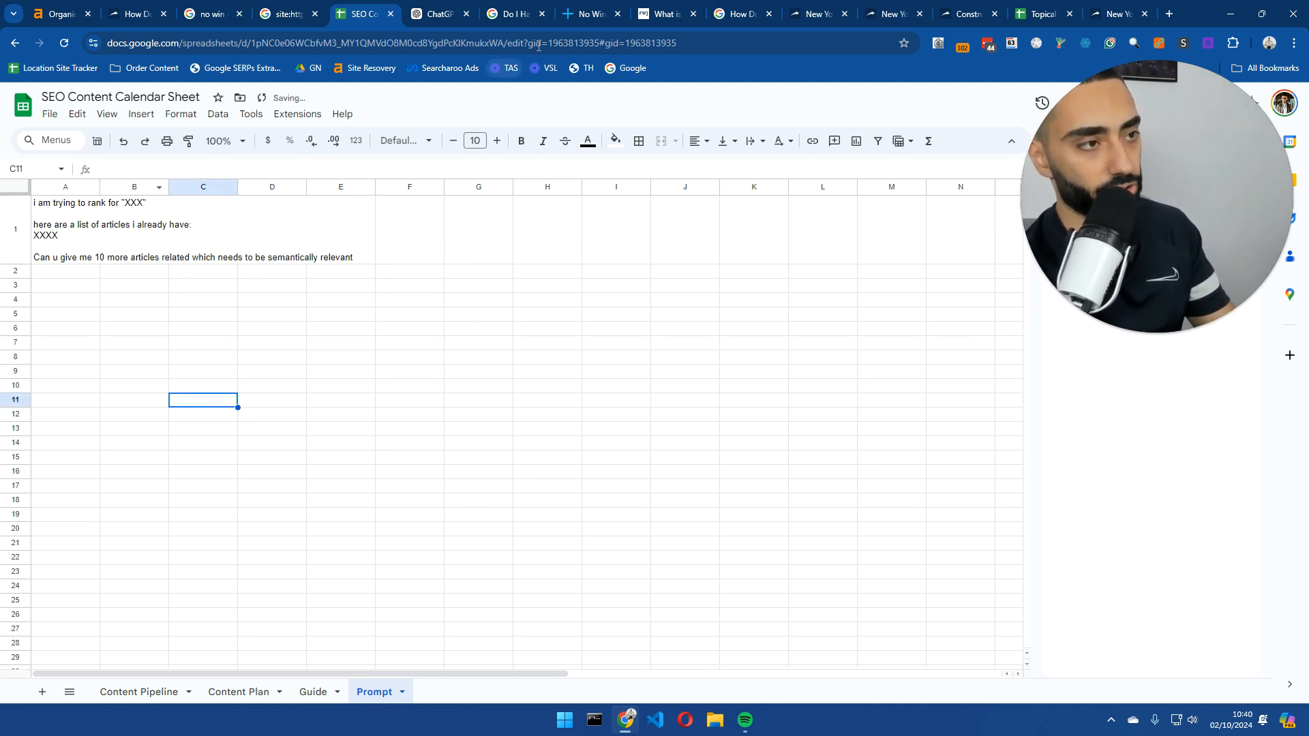
- Search Google for ChatGPT's first article idea, "Pros and Cons of No Win No Fee Agreements"
{"action": "left_click", "coordinate": [434, 14]}
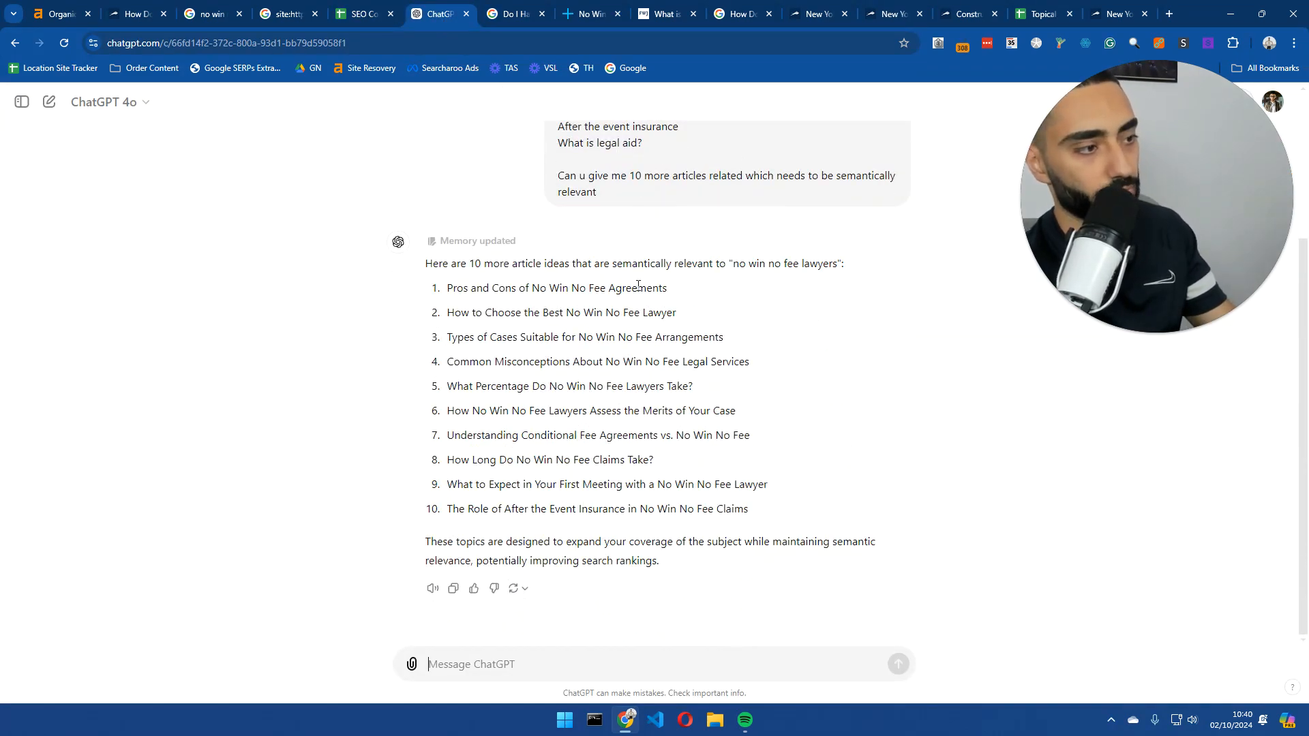
{"action": "triple_click", "coordinate": [602, 287]}
{"action": "right_click", "coordinate": [590, 292]}
{"action": "left_click", "coordinate": [644, 341]}
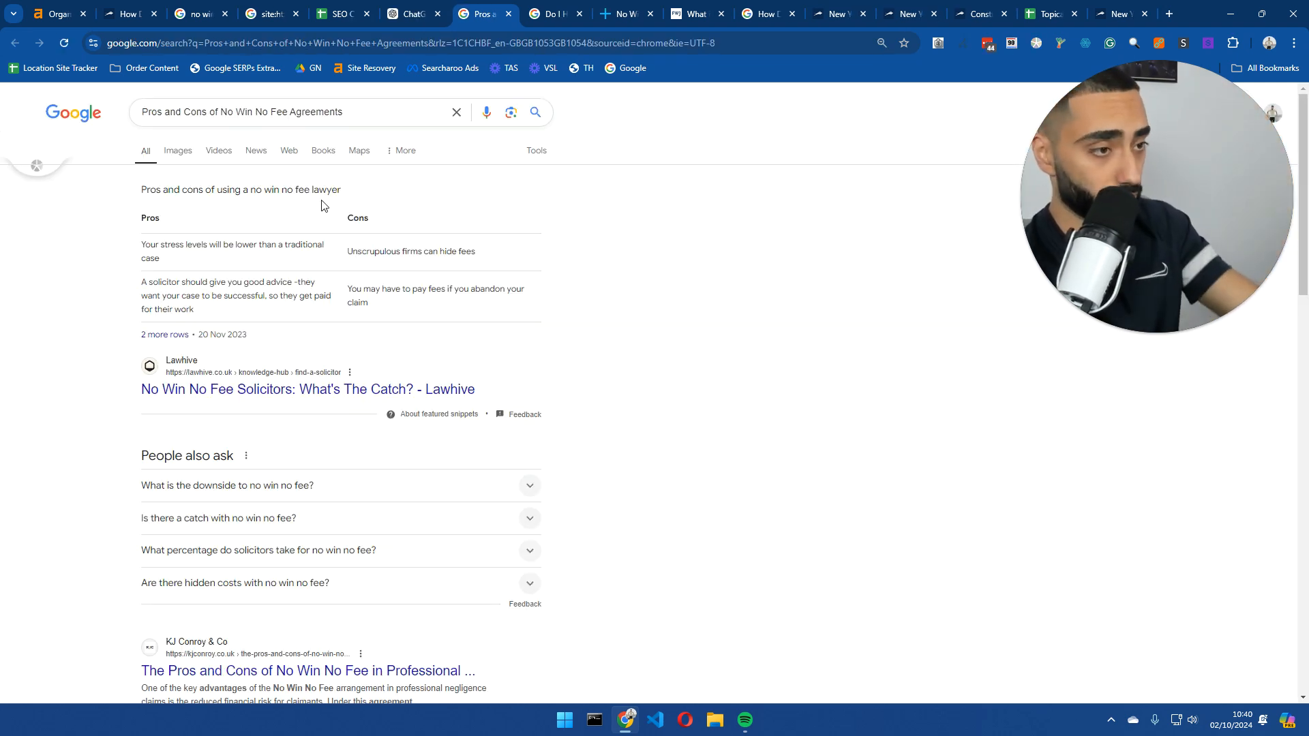
{"action": "left_click_drag", "start_coordinate": [188, 120], "coordinate": [124, 122]}
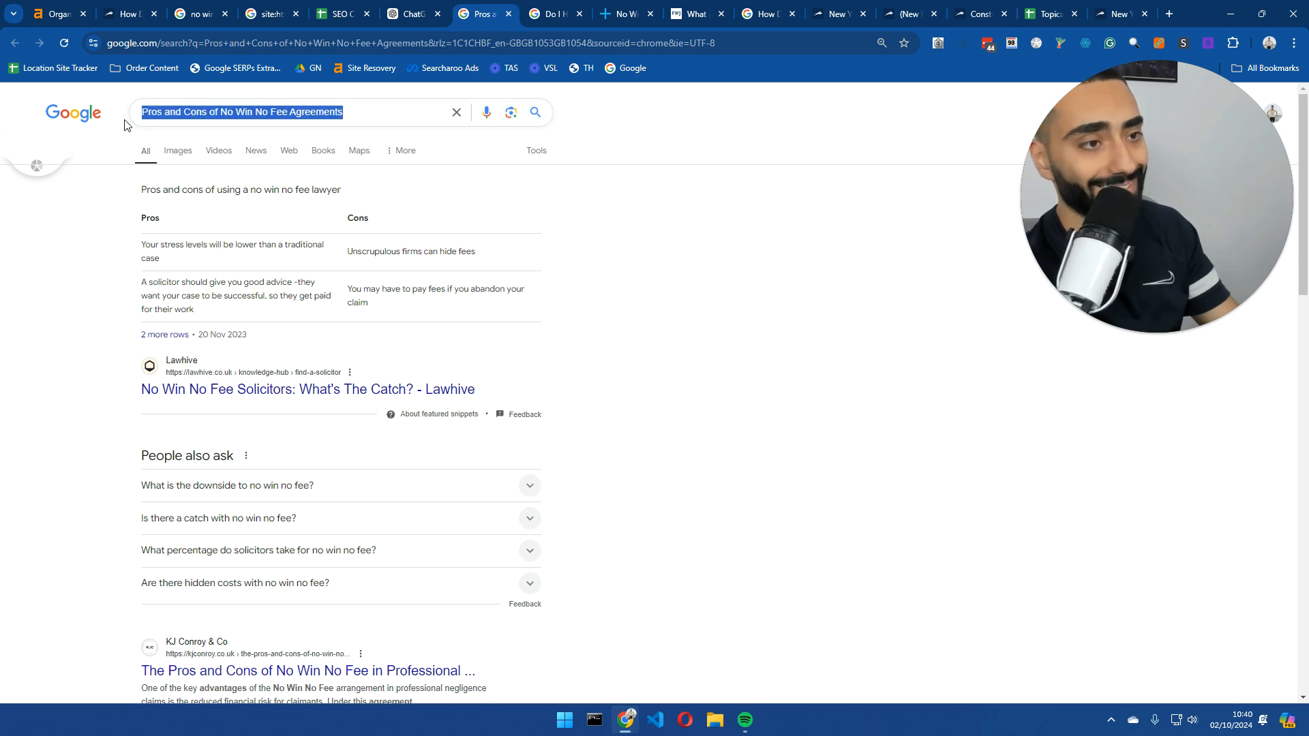
{"action": "left_click", "coordinate": [415, 6]}
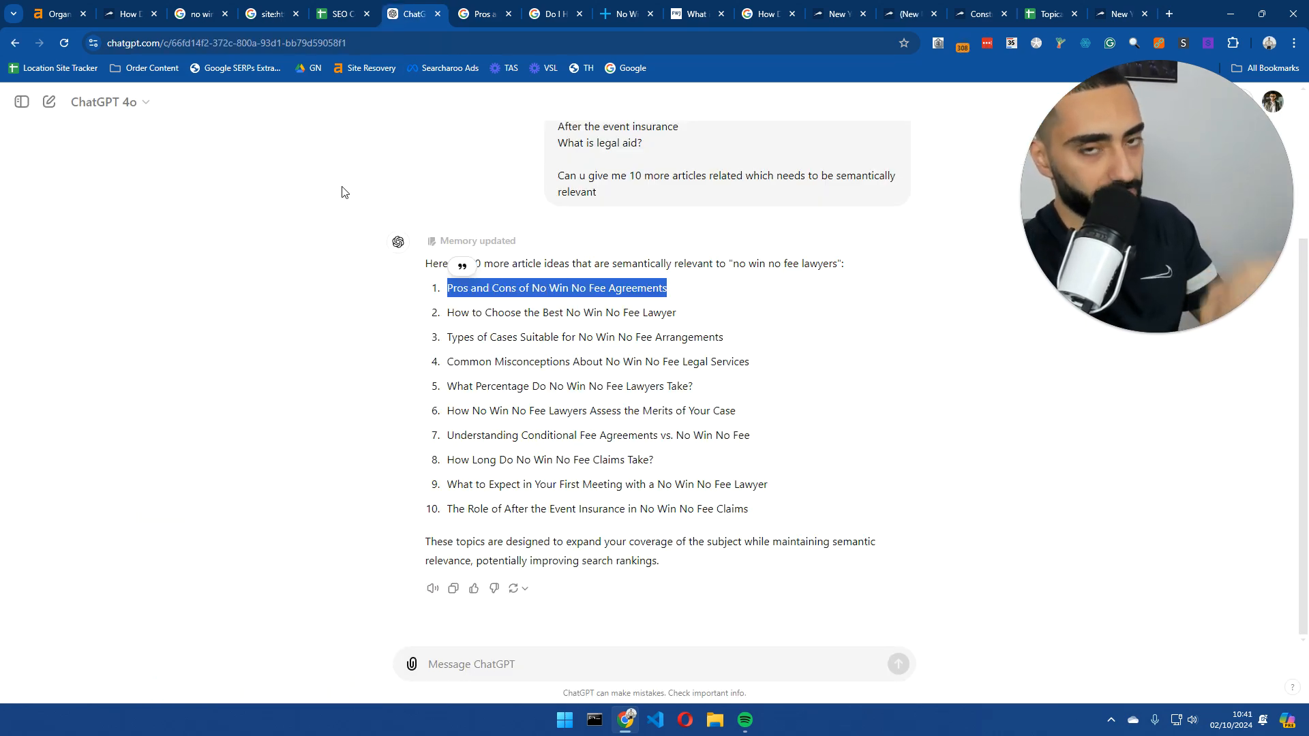
{"action": "left_click", "coordinate": [353, 8]}
{"action": "left_click", "coordinate": [399, 13]}
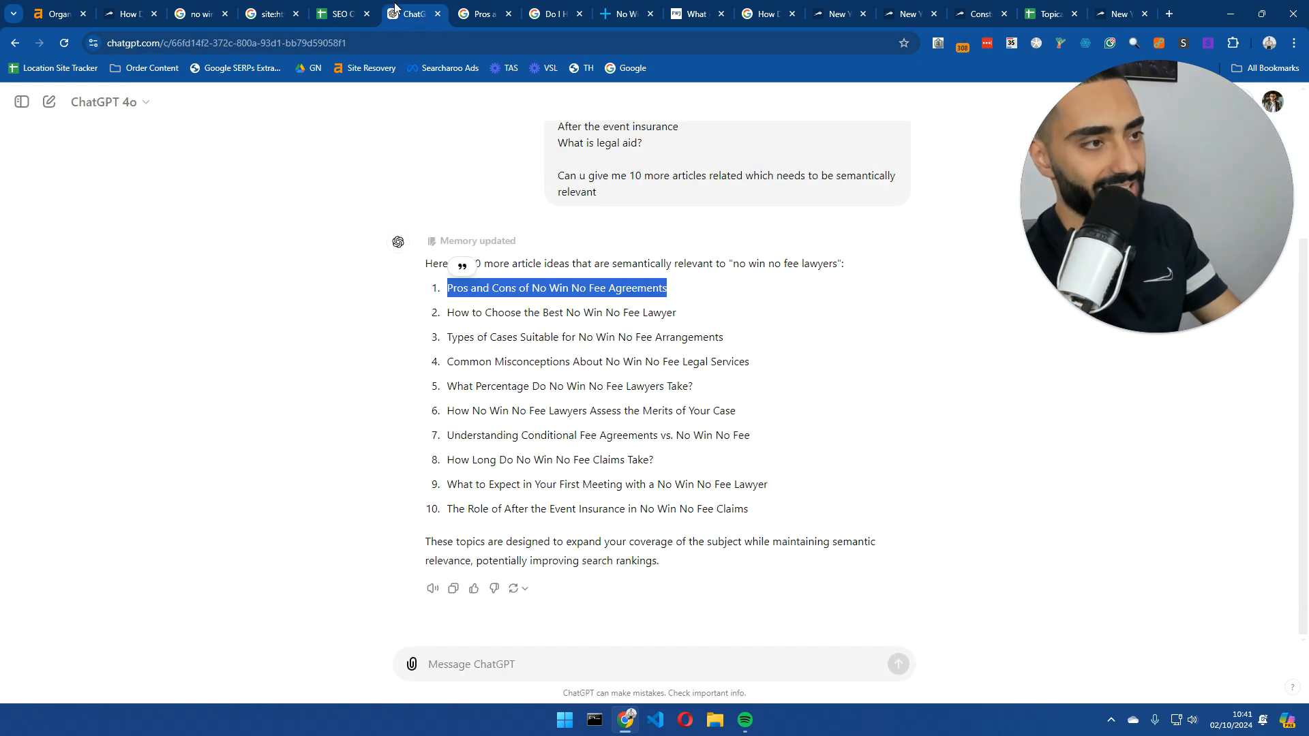
- Open Lawhive's "No Win No Fee Solicitors: What's The Catch?" from the Google results and examine its sections on pros and cons
{"action": "left_click", "coordinate": [464, 14]}
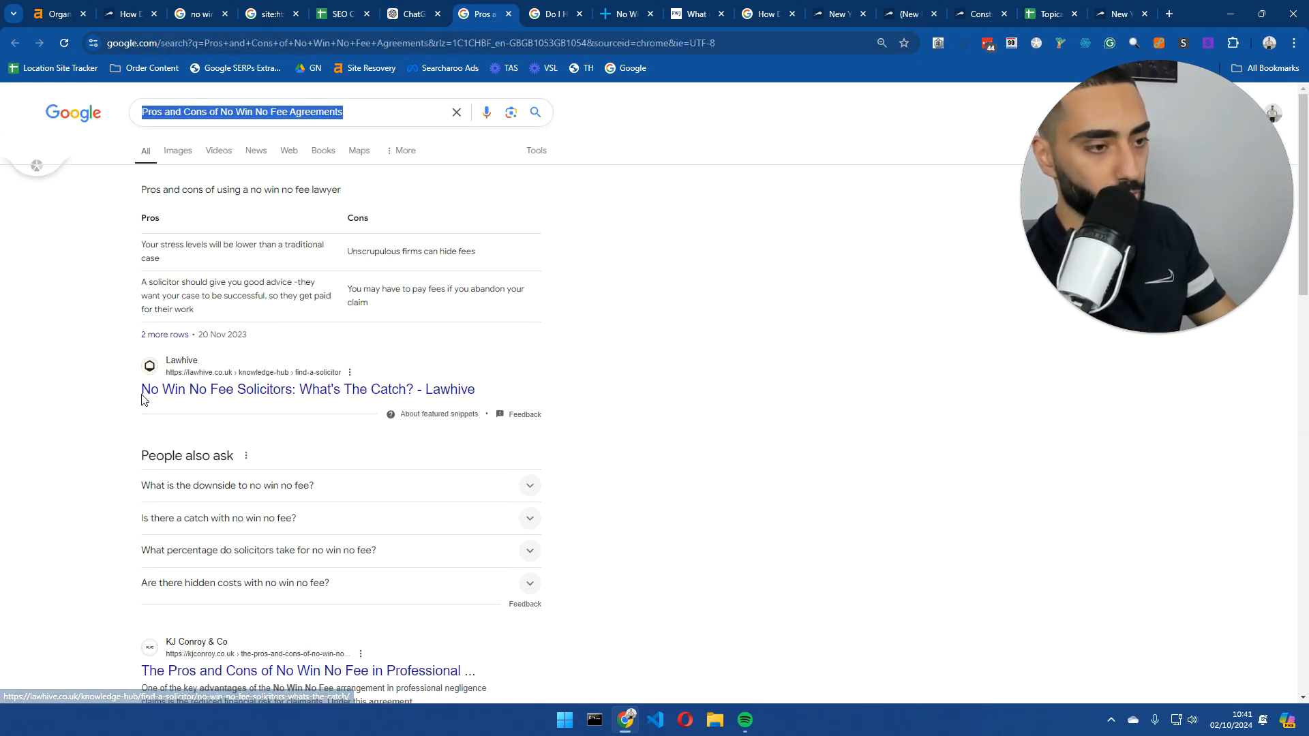
{"action": "left_click", "coordinate": [367, 396]}
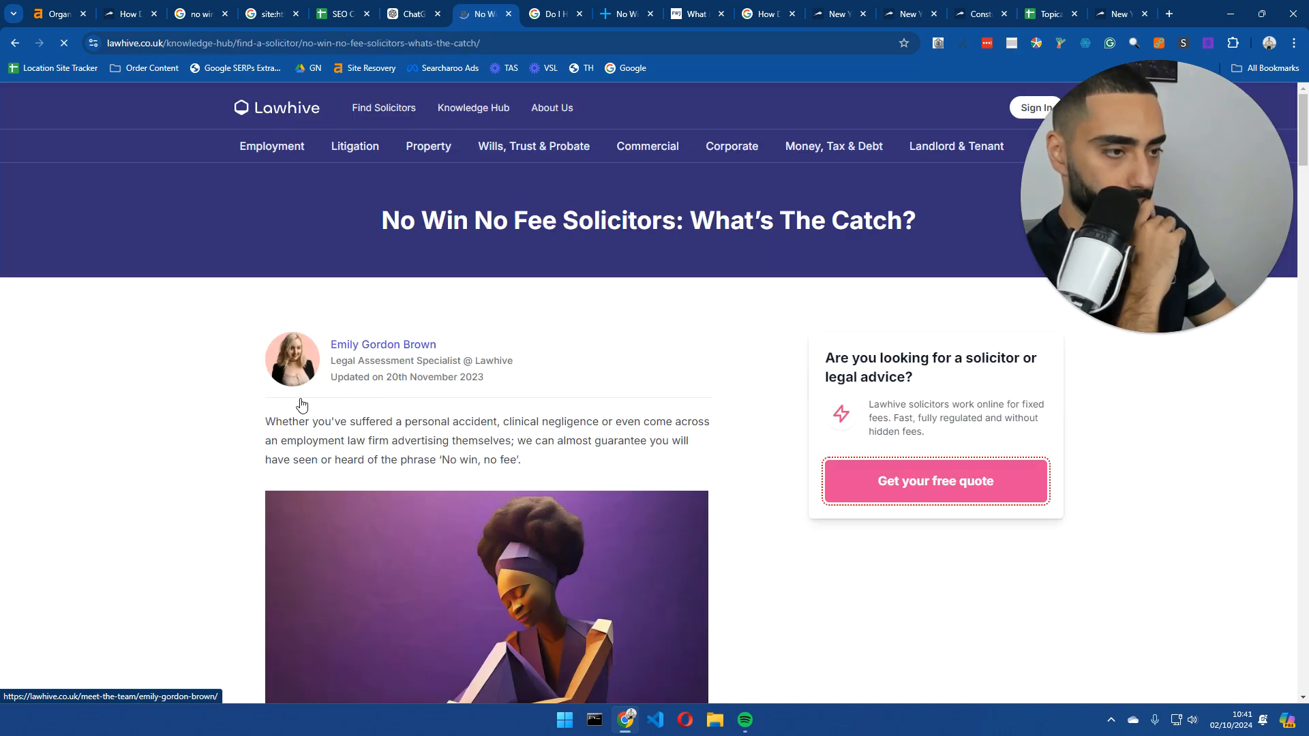
{"action": "scroll", "coordinate": [215, 406], "scroll_direction": "down", "scroll_amount": 15}
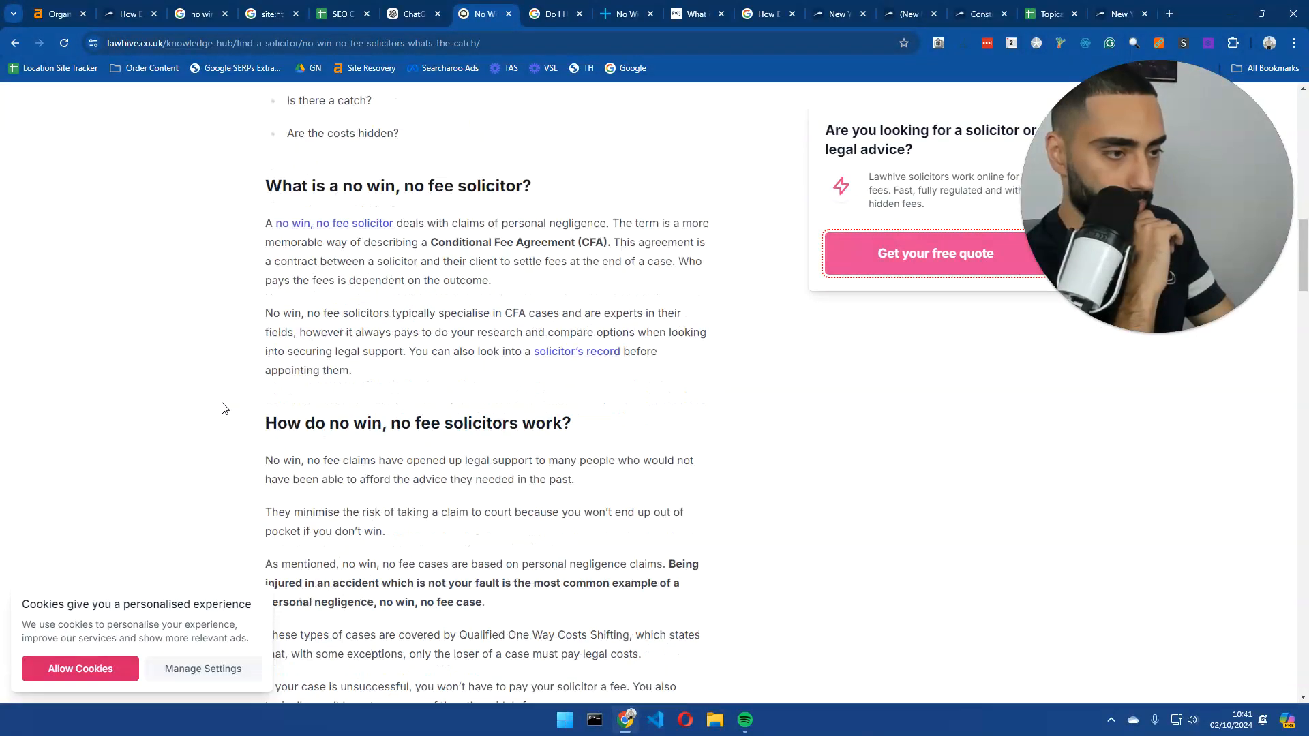
{"action": "scroll", "coordinate": [221, 407], "scroll_direction": "down", "scroll_amount": 10}
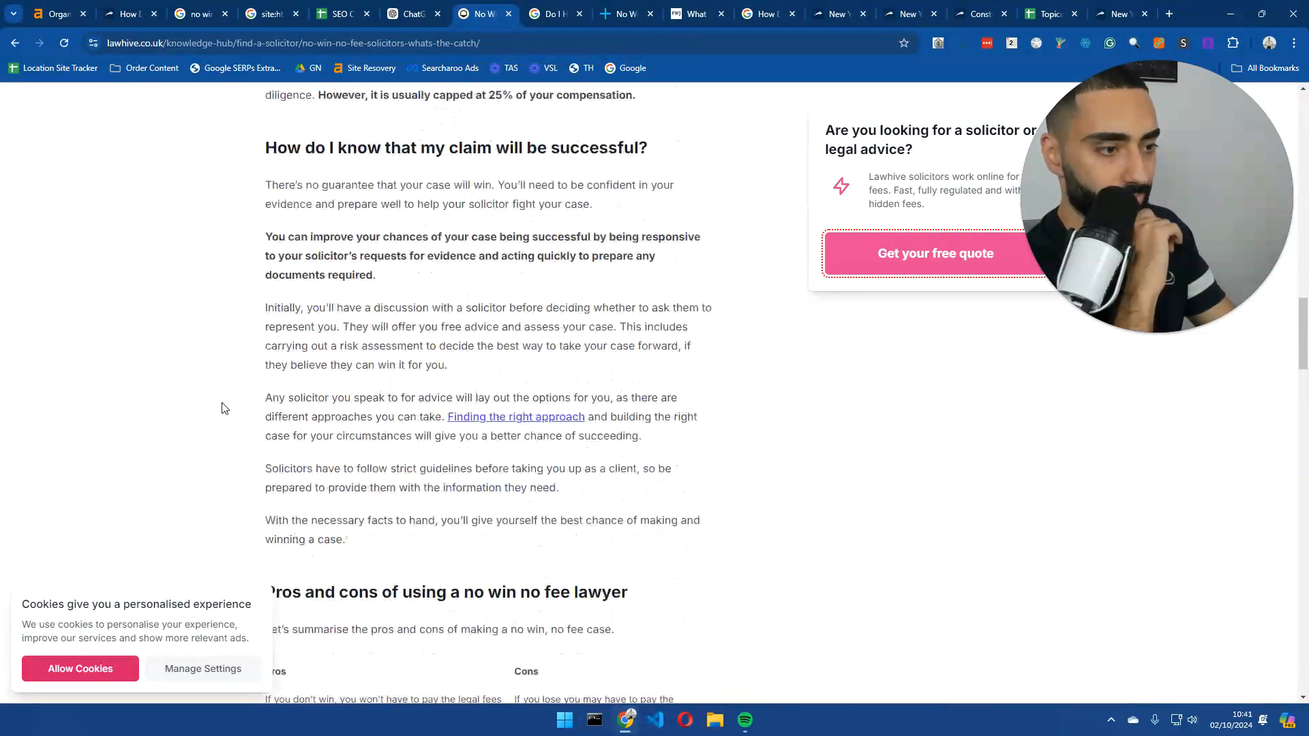
{"action": "scroll", "coordinate": [222, 408], "scroll_direction": "up", "scroll_amount": 5}
{"action": "scroll", "coordinate": [221, 408], "scroll_direction": "up", "scroll_amount": 14}
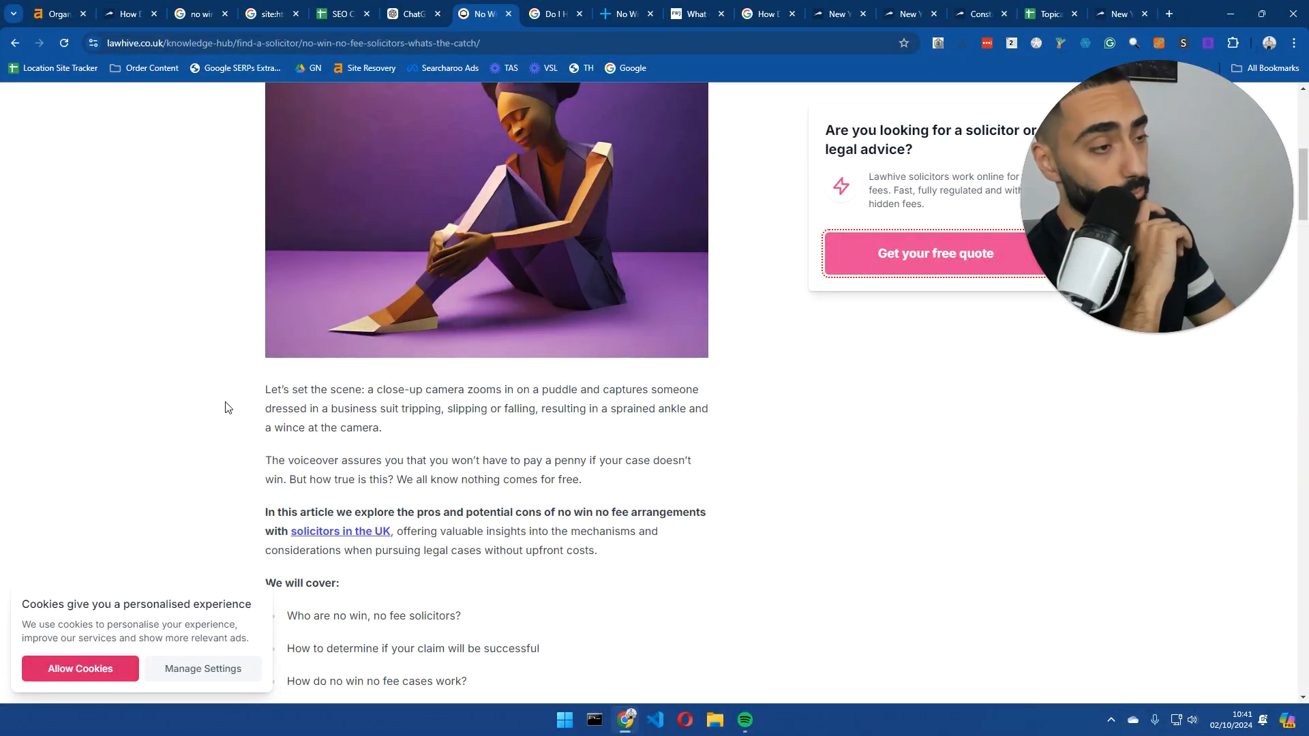
{"action": "scroll", "coordinate": [227, 407], "scroll_direction": "down", "scroll_amount": 14}
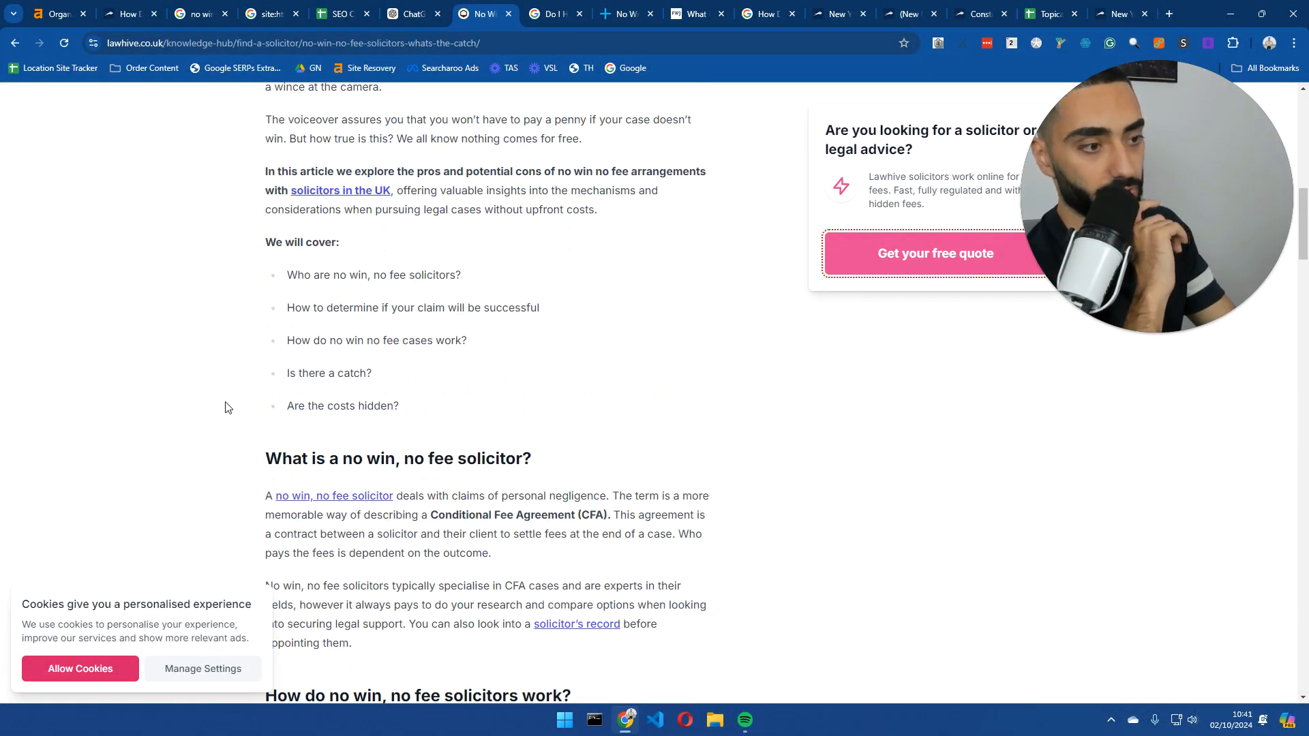
{"action": "left_click", "coordinate": [144, 49]}
{"action": "key", "text": "ctrl+c"}
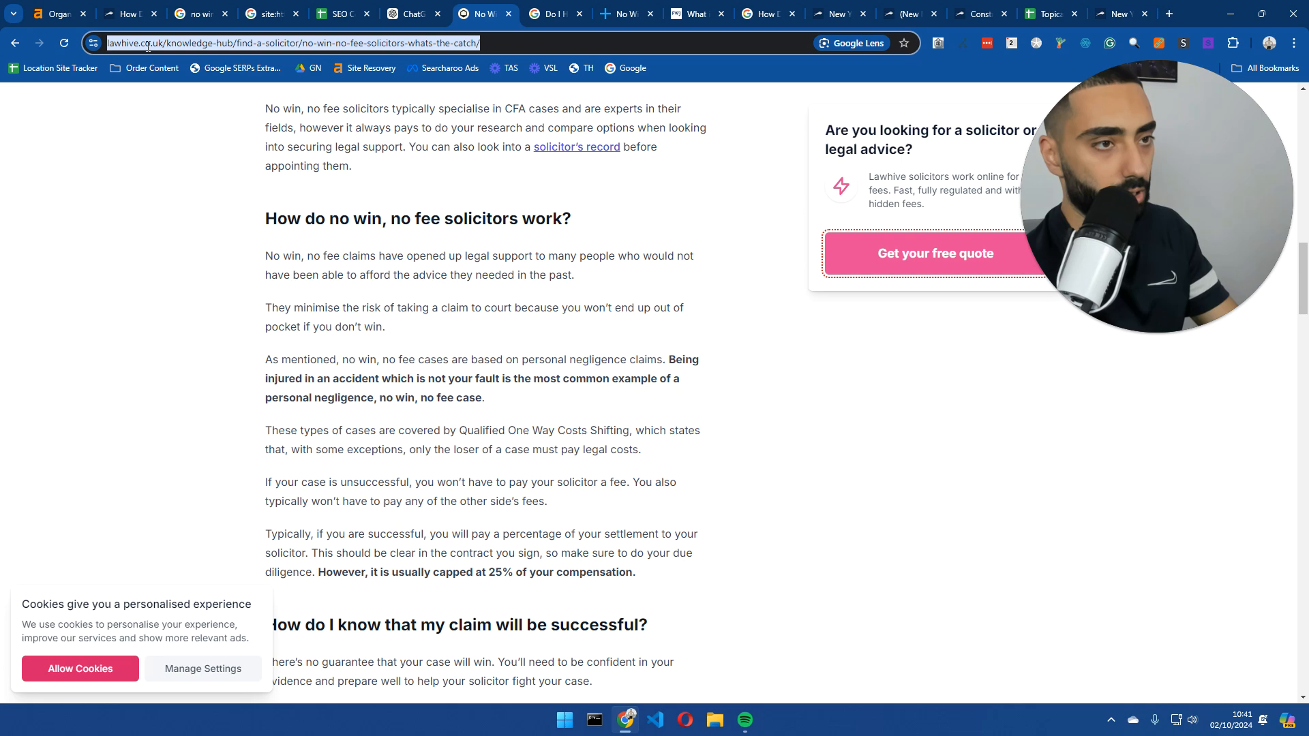
{"action": "left_click", "coordinate": [552, 14]}
{"action": "triple_click", "coordinate": [263, 90]}
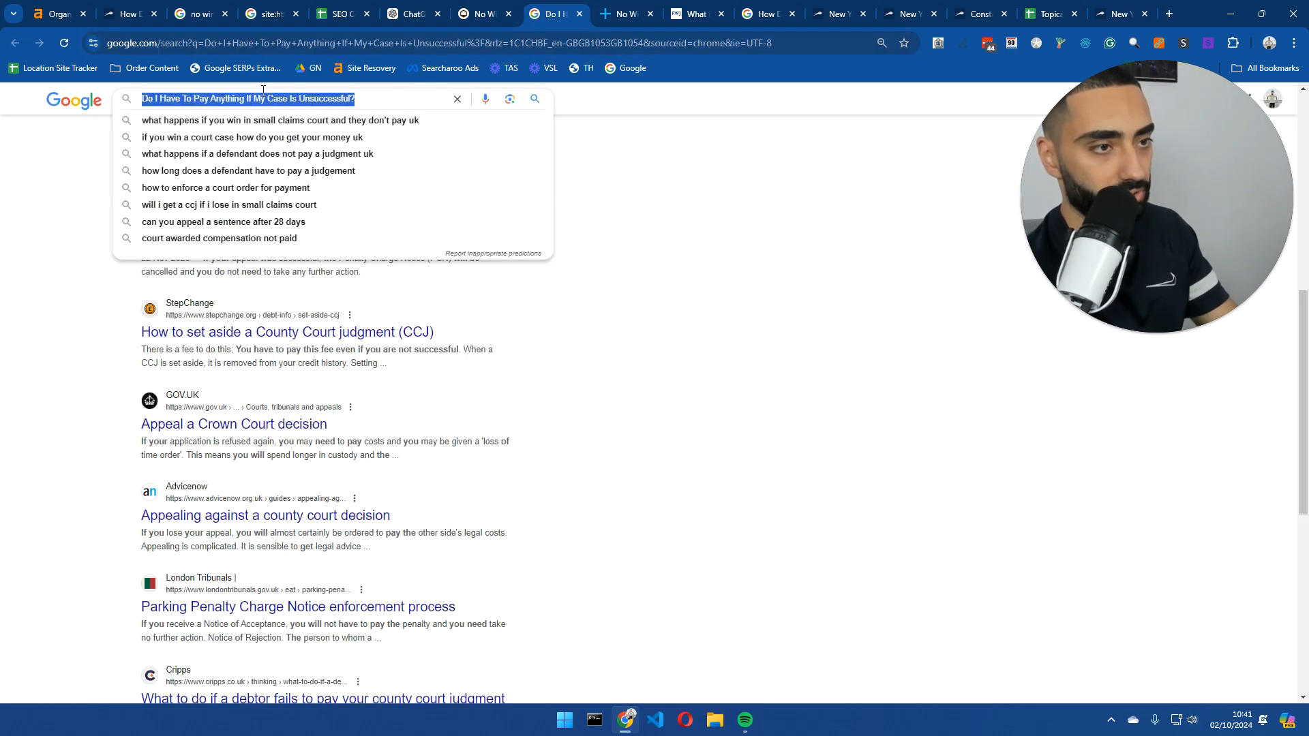
{"action": "type", "text": "site:"}
{"action": "key", "text": "ctrl+v"}
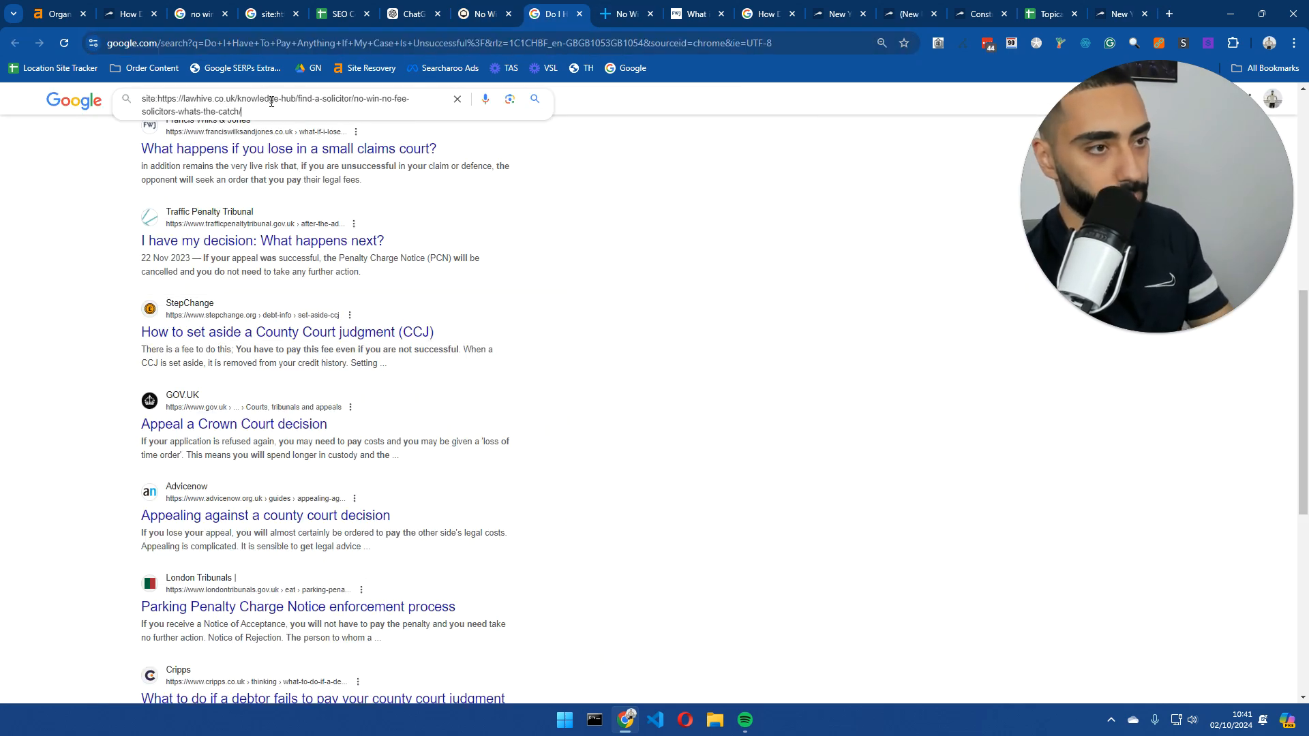
{"action": "left_click", "coordinate": [240, 98], "text": "shift"}
{"action": "key", "text": "BackSpace"}
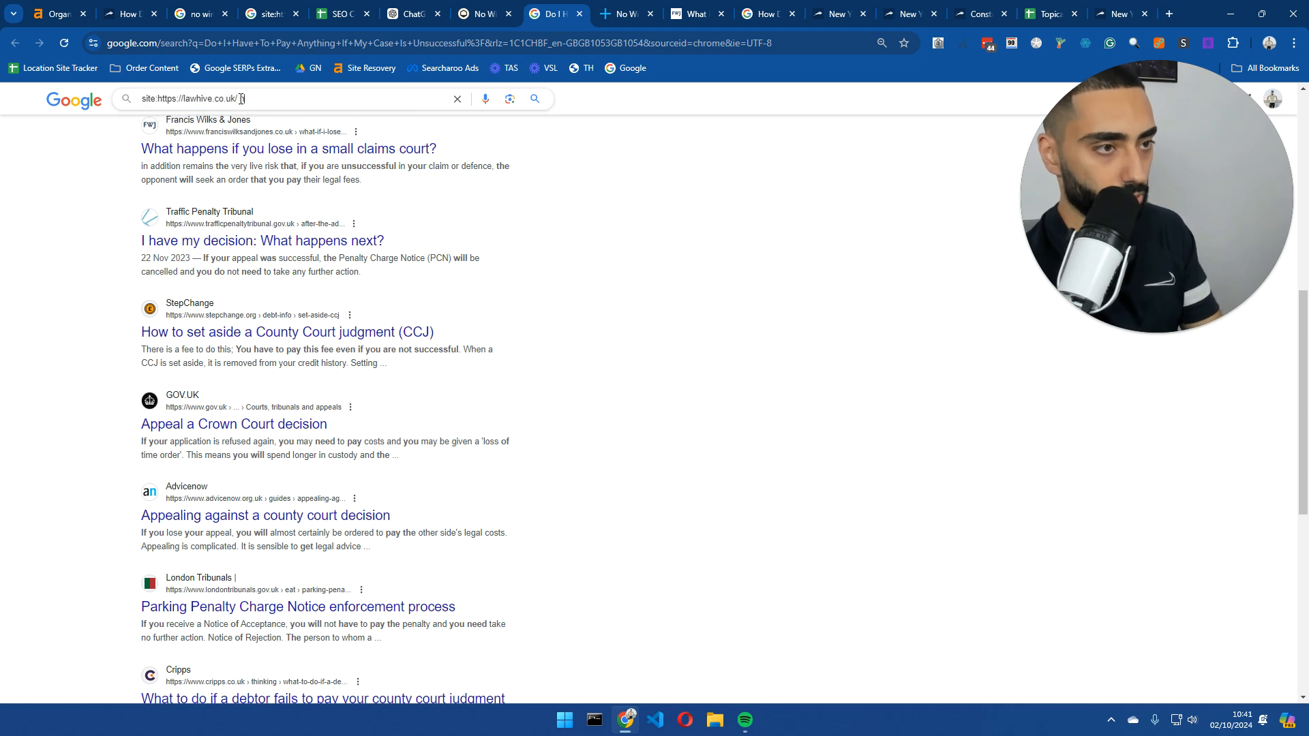
{"action": "key", "text": "Return"}
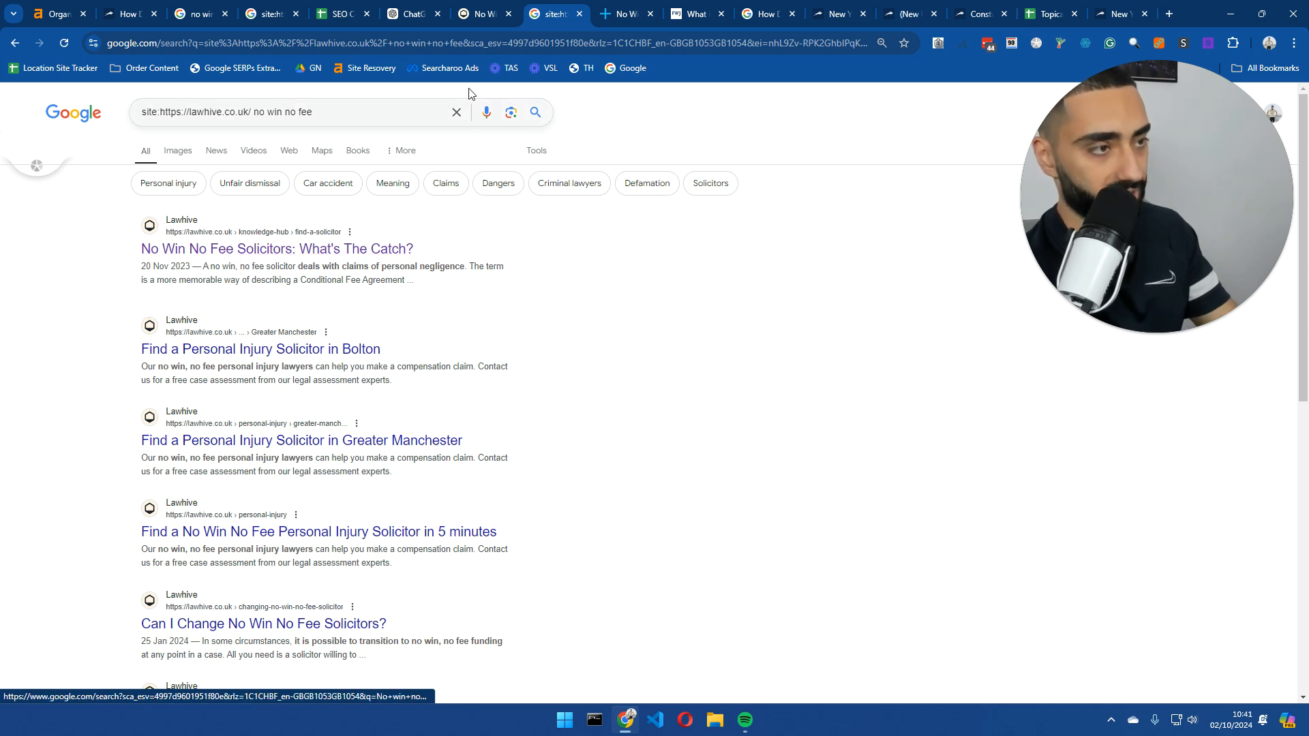
- Search Google for ChatGPT's second article idea, "How to Choose the Best No Win No Fee Lawyer"
{"action": "key", "text": "ctrl+shift+Tab"}
{"action": "key", "text": "ctrl+shift+Tab"}
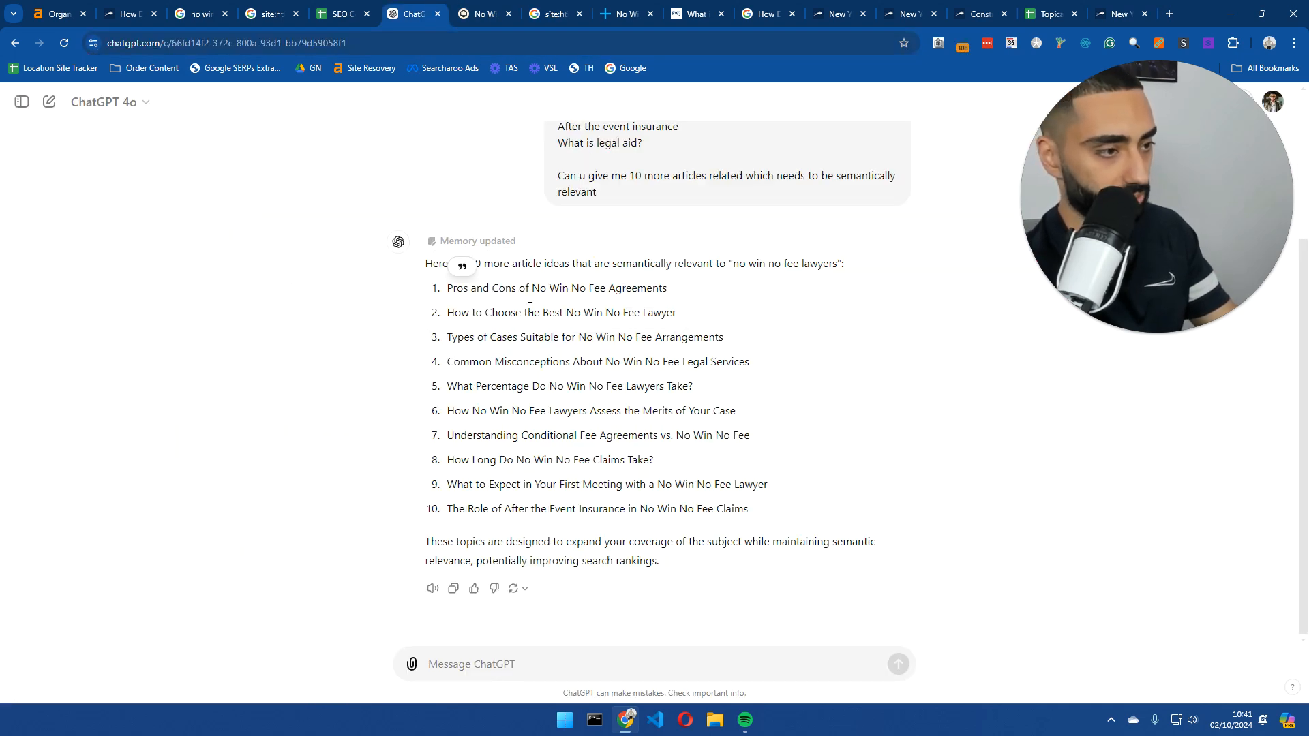
{"action": "triple_click", "coordinate": [530, 308]}
{"action": "key", "text": "ctrl+c"}
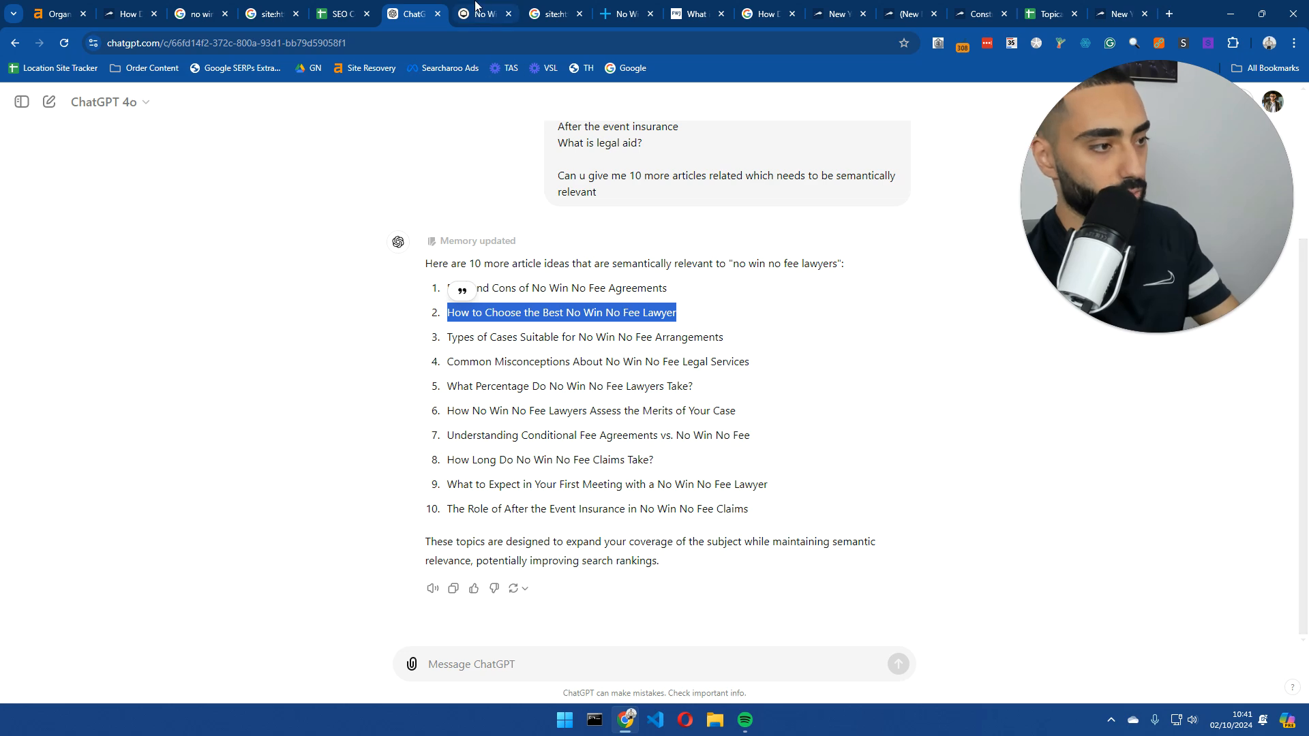
{"action": "left_click", "coordinate": [553, 14]}
{"action": "double_click", "coordinate": [274, 112]}
{"action": "key", "text": "ctrl+a"}
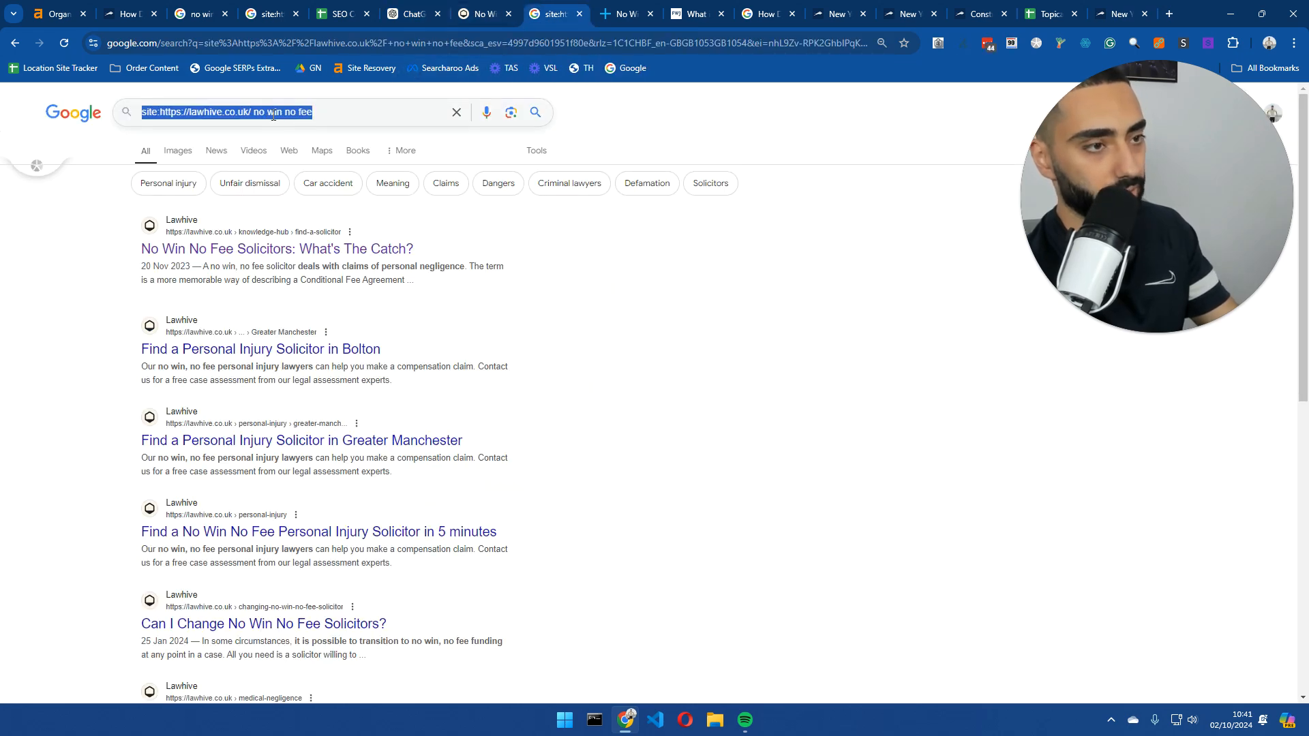
{"action": "key", "text": "ctrl+v"}
{"action": "key", "text": "BackSpace"}
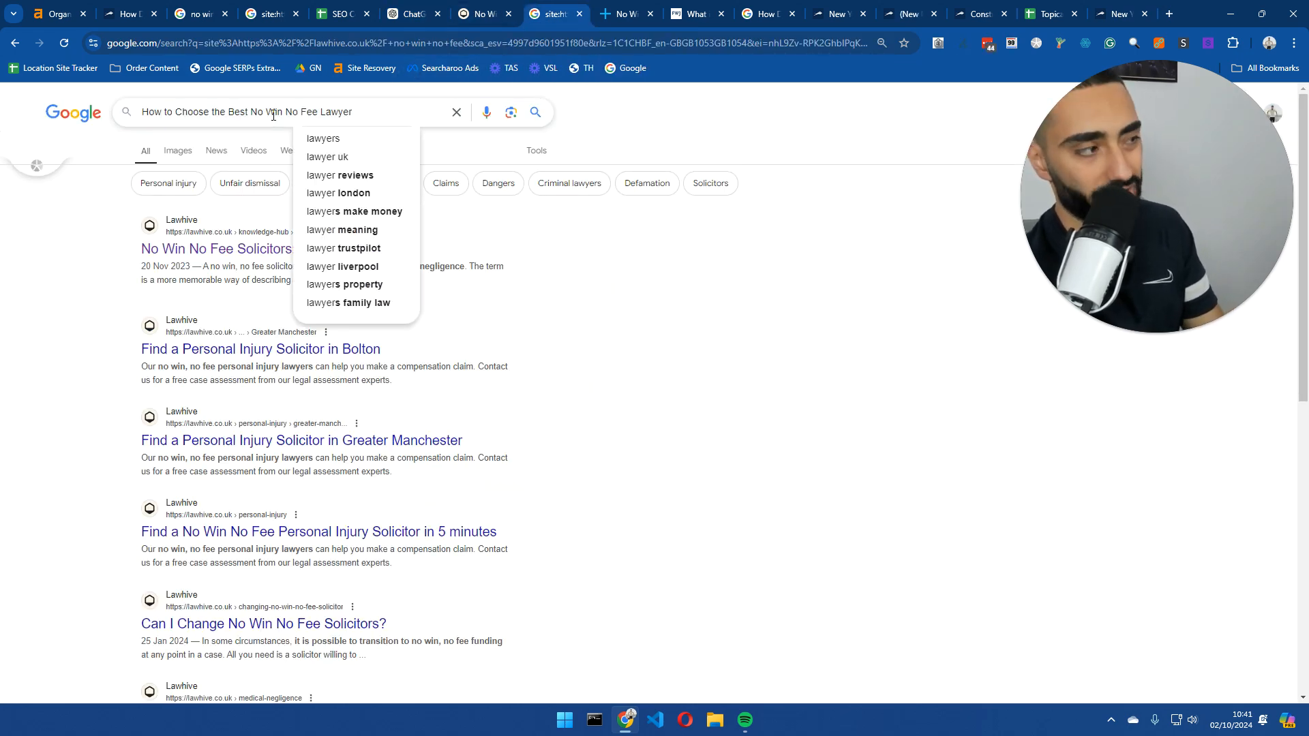
{"action": "key", "text": "Return"}
- Examine the Google results, comparing competing page titles about choosing a no win no fee solicitor or injury lawyer
{"action": "scroll", "coordinate": [112, 374], "scroll_direction": "down", "scroll_amount": 6}
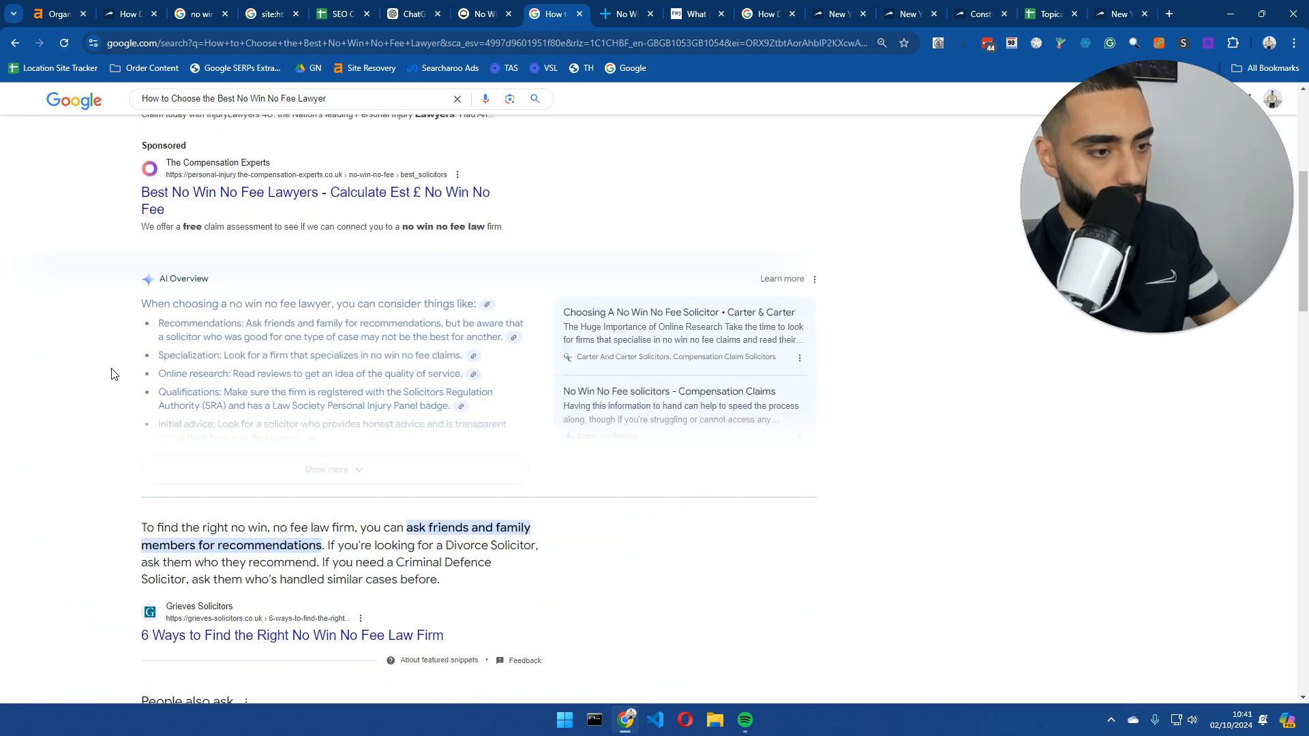
{"action": "scroll", "coordinate": [111, 373], "scroll_direction": "down", "scroll_amount": 5}
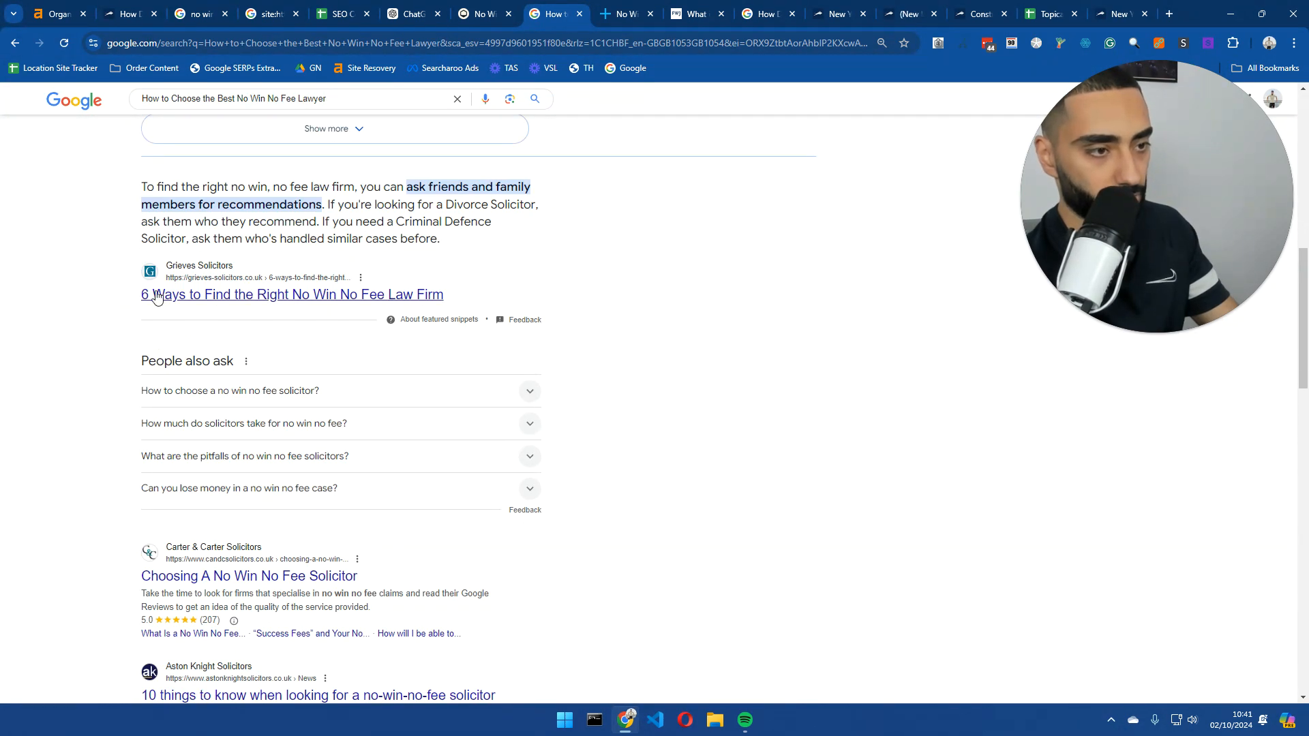
{"action": "left_click_drag", "start_coordinate": [449, 302], "coordinate": [137, 303]}
{"action": "scroll", "coordinate": [112, 392], "scroll_direction": "down", "scroll_amount": 4}
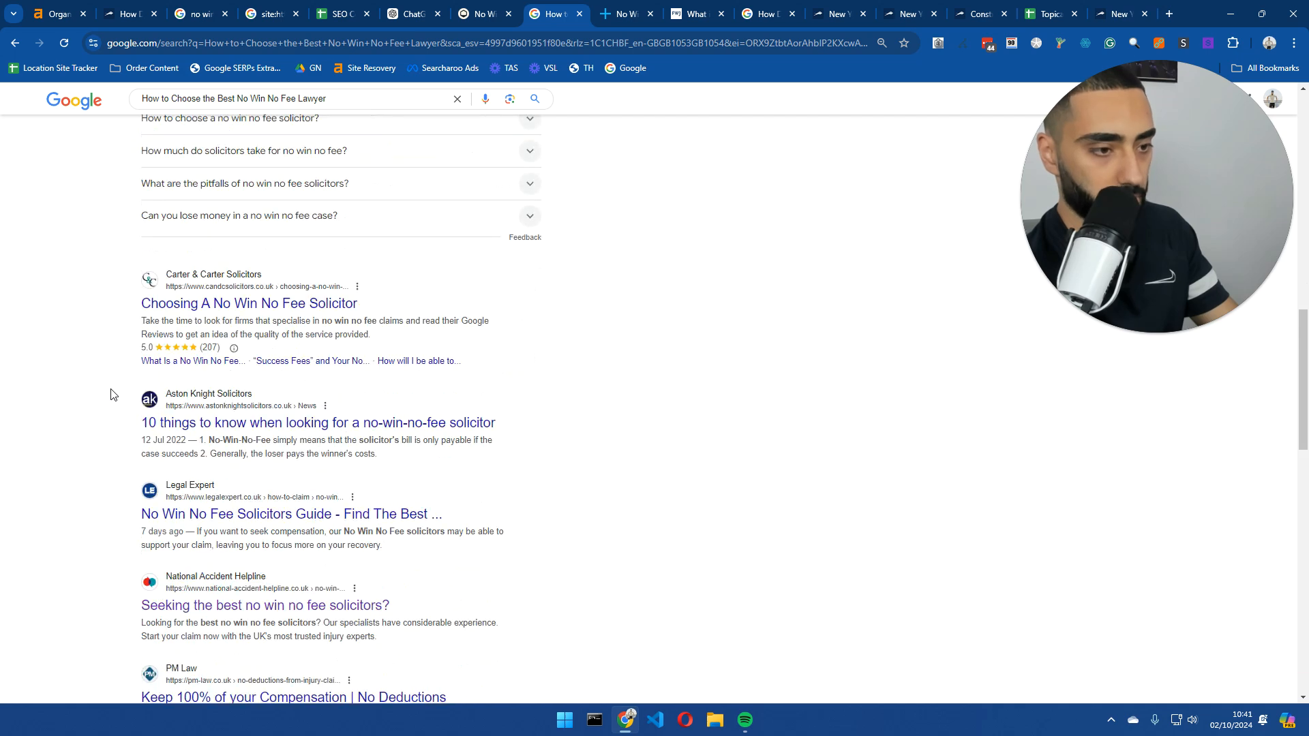
{"action": "scroll", "coordinate": [111, 400], "scroll_direction": "down", "scroll_amount": 2}
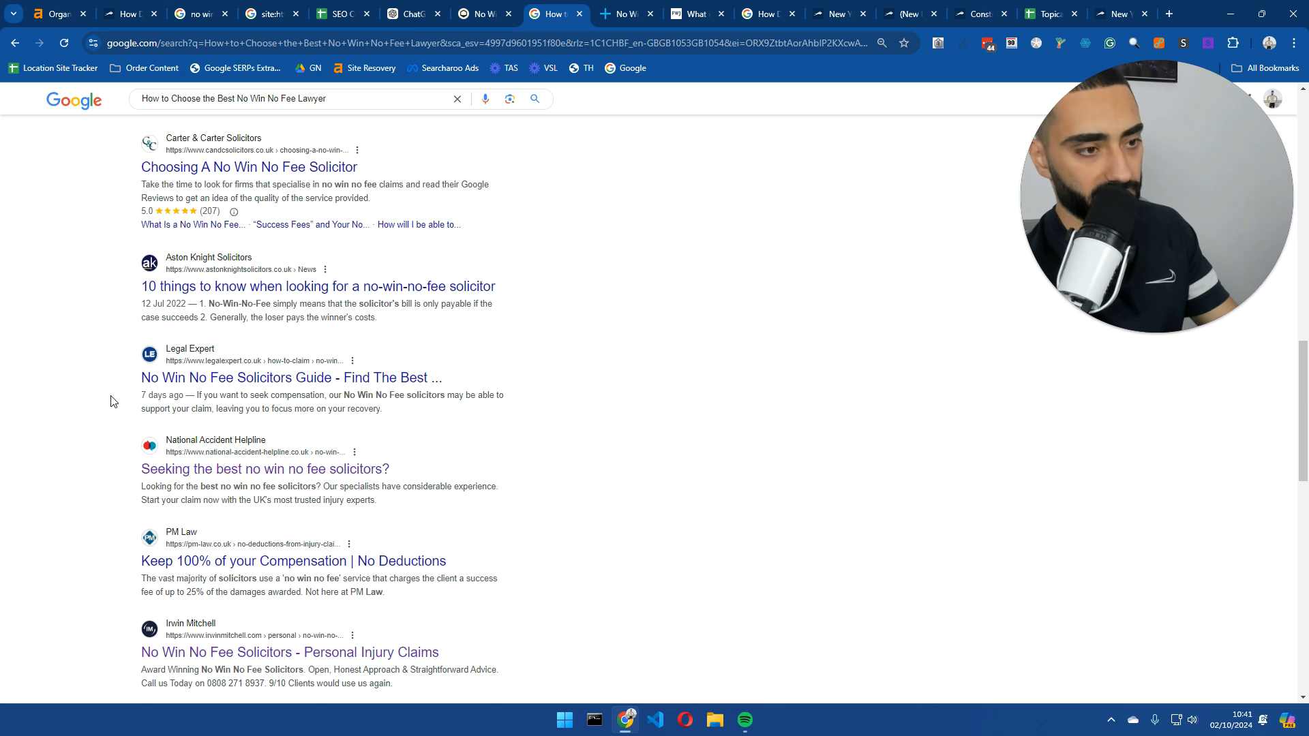
{"action": "scroll", "coordinate": [113, 401], "scroll_direction": "down", "scroll_amount": 4}
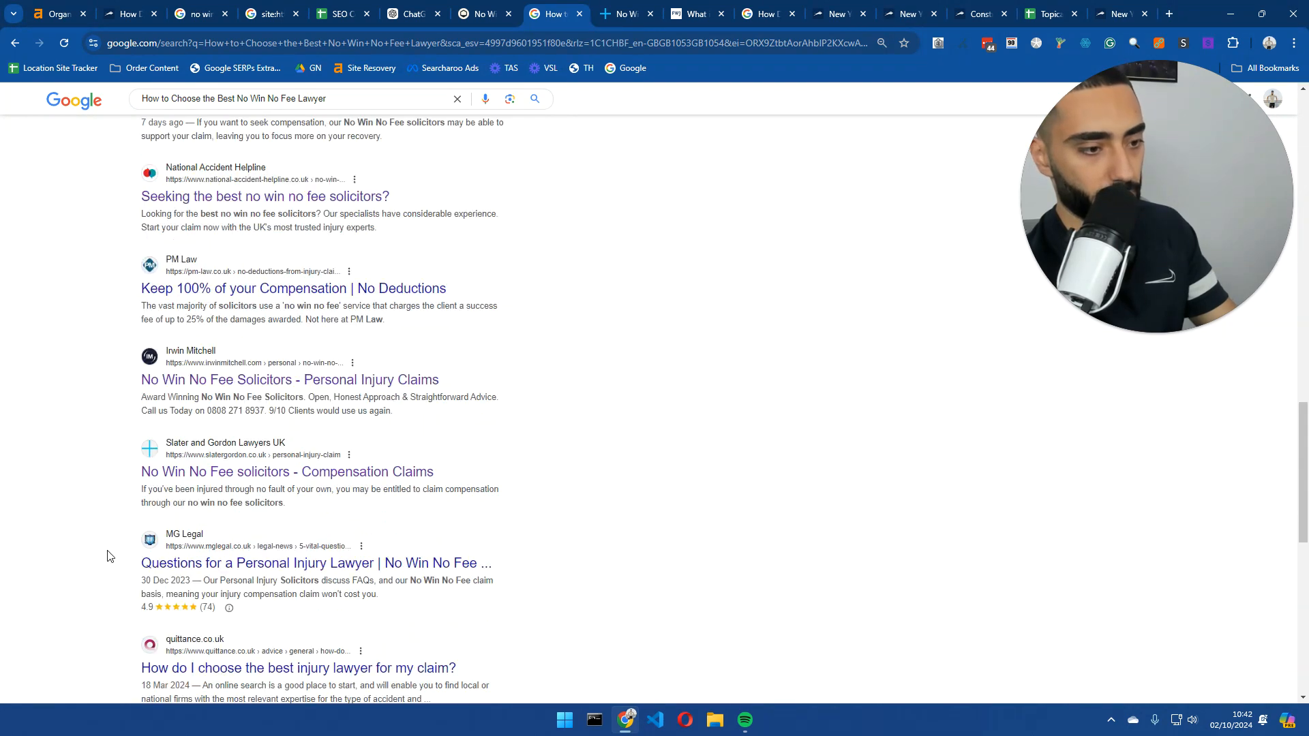
{"action": "left_click_drag", "start_coordinate": [141, 563], "coordinate": [385, 565]}
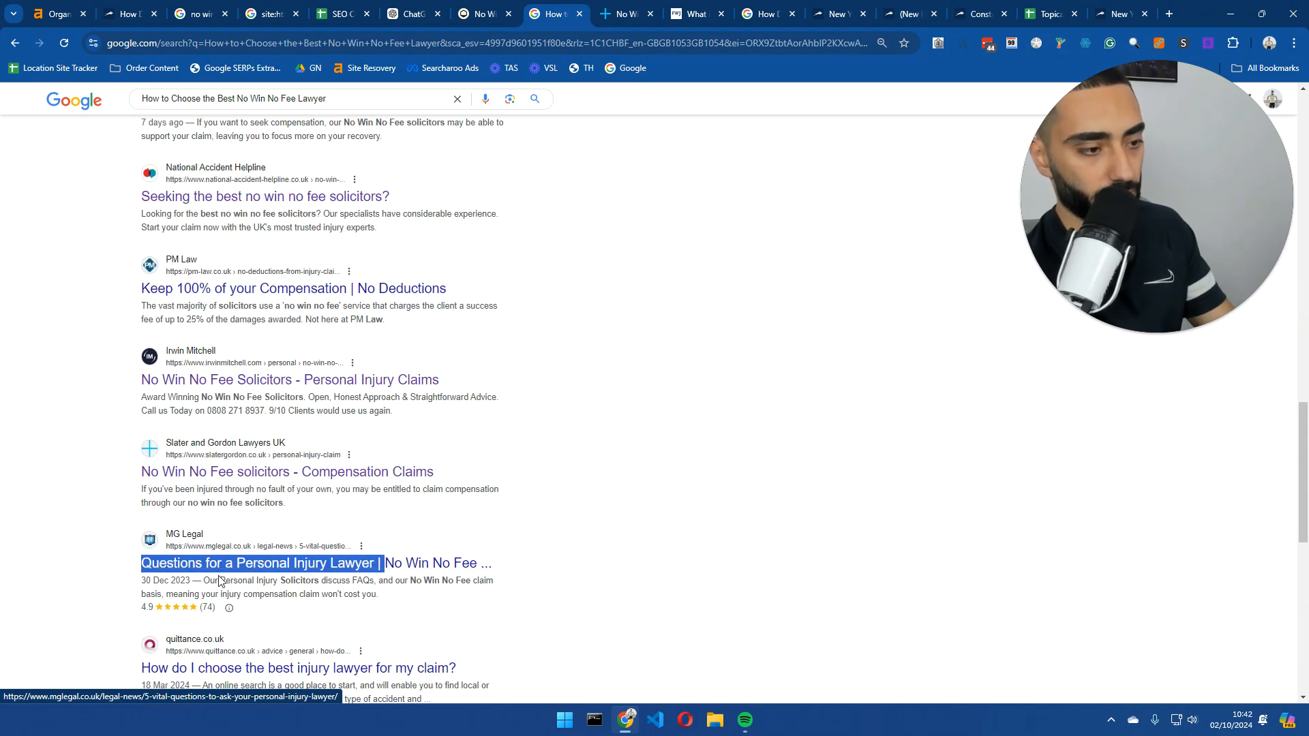
{"action": "scroll", "coordinate": [211, 579], "scroll_direction": "down", "scroll_amount": 5}
{"action": "scroll", "coordinate": [219, 579], "scroll_direction": "down", "scroll_amount": 3}
{"action": "scroll", "coordinate": [219, 579], "scroll_direction": "up", "scroll_amount": 8}
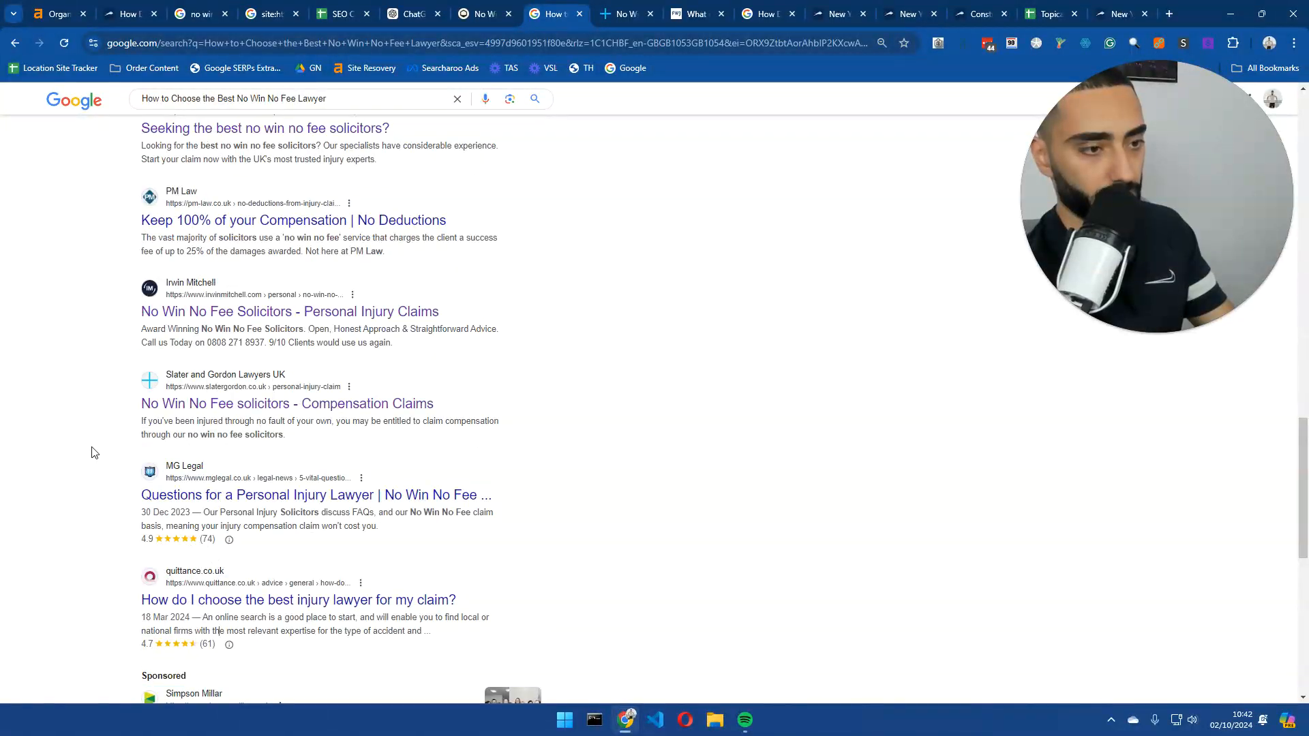
{"action": "left_click", "coordinate": [99, 418]}
{"action": "scroll", "coordinate": [99, 417], "scroll_direction": "up", "scroll_amount": 4}
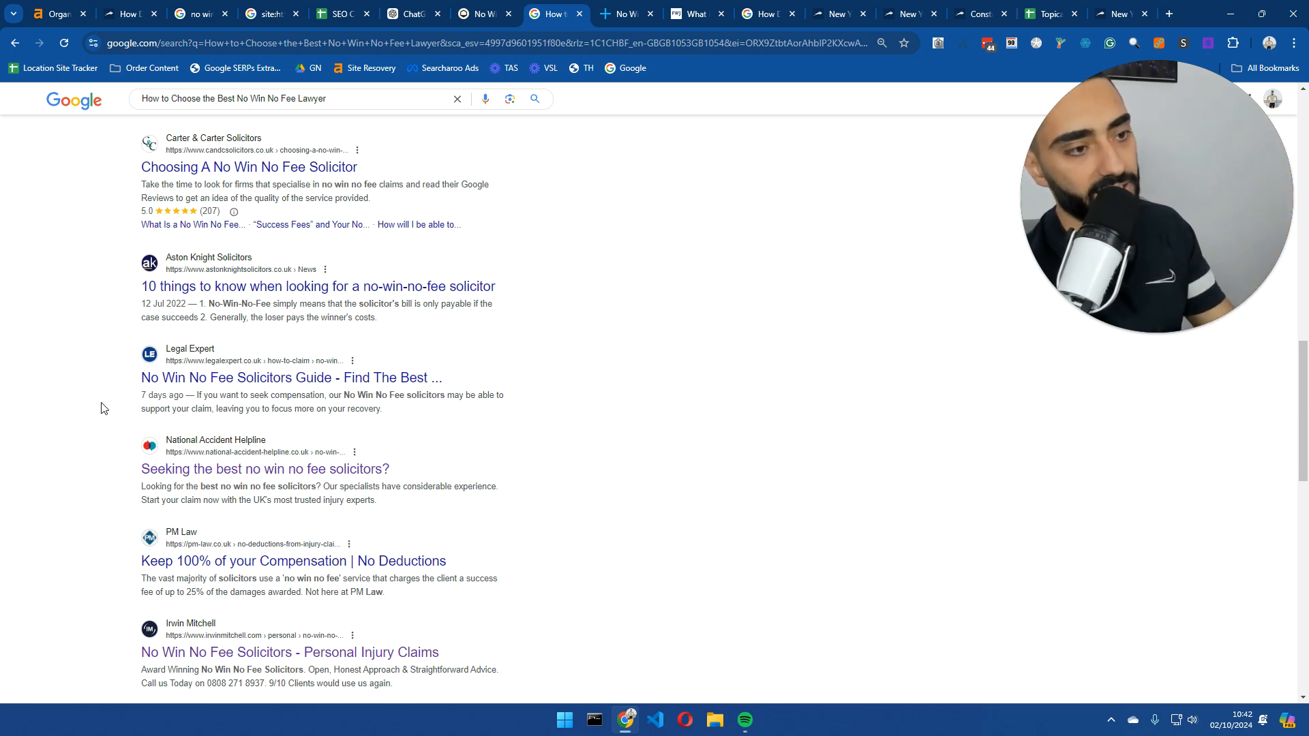
{"action": "scroll", "coordinate": [101, 409], "scroll_direction": "up", "scroll_amount": 2}
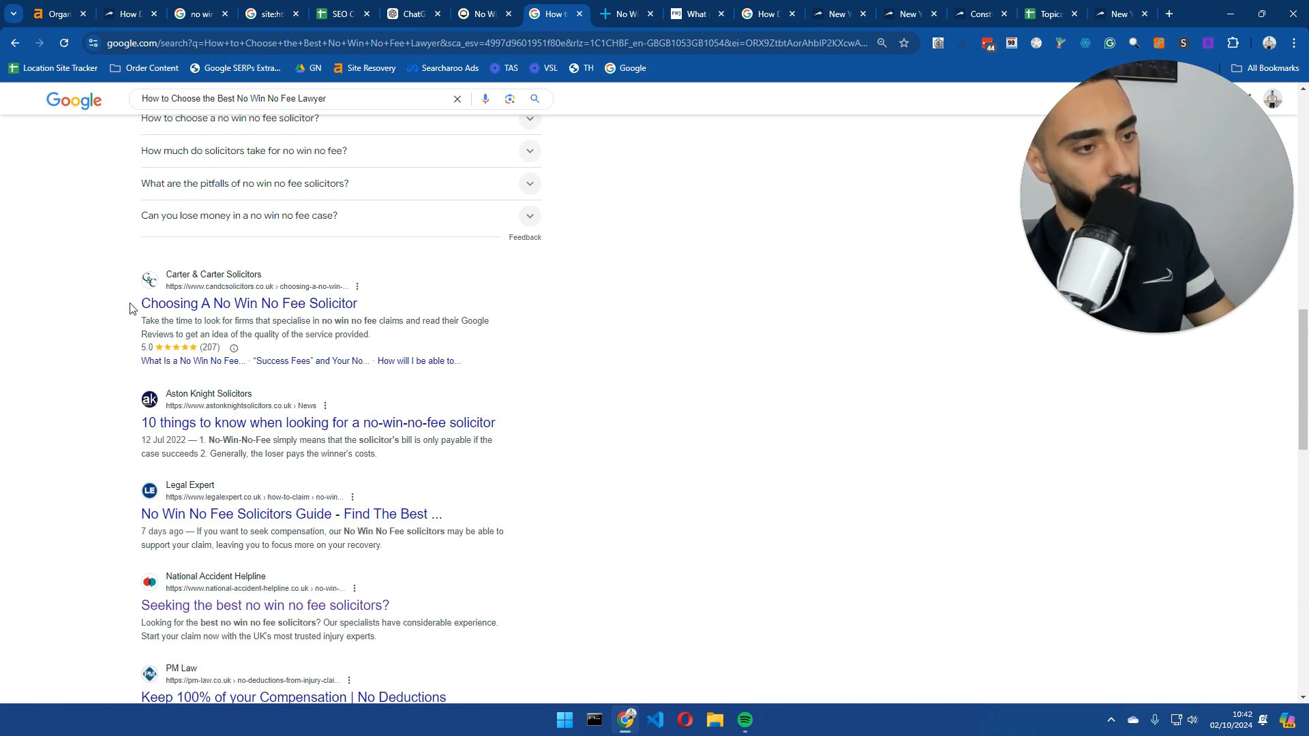
{"action": "scroll", "coordinate": [276, 529], "scroll_direction": "down", "scroll_amount": 3}
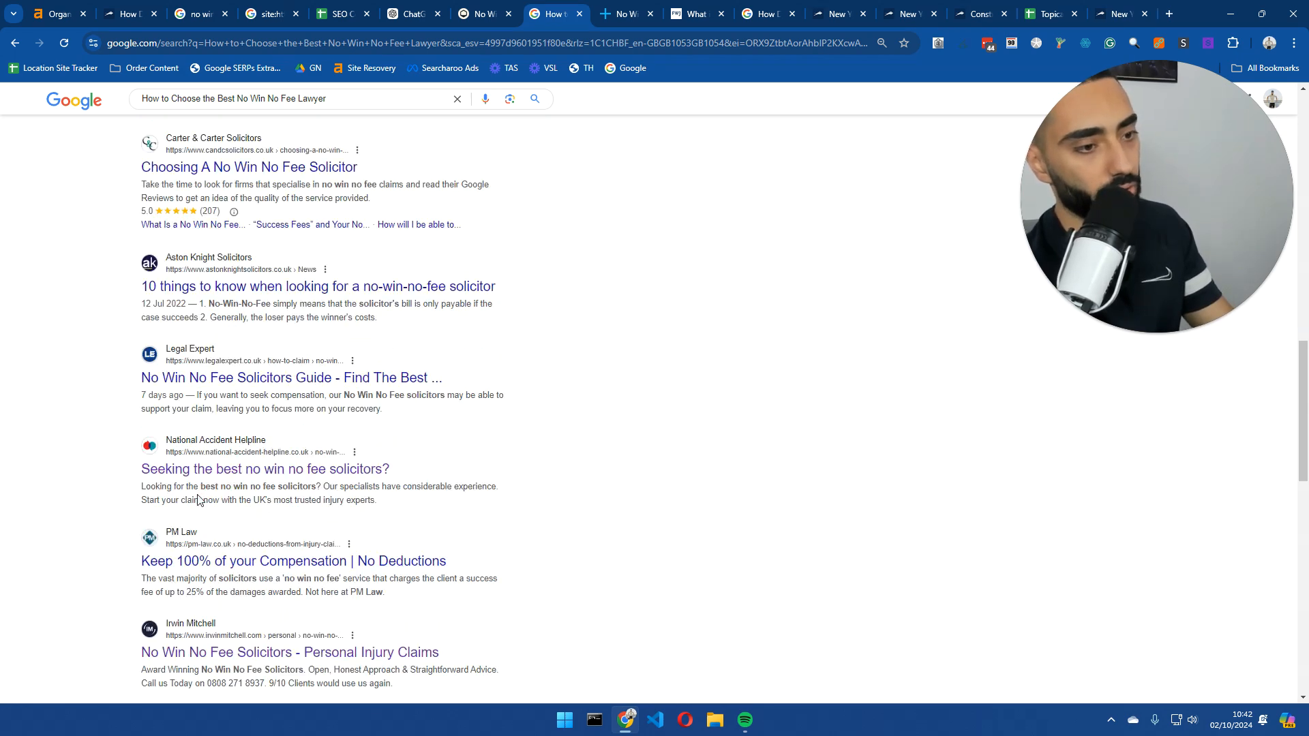
{"action": "scroll", "coordinate": [287, 573], "scroll_direction": "down", "scroll_amount": 5}
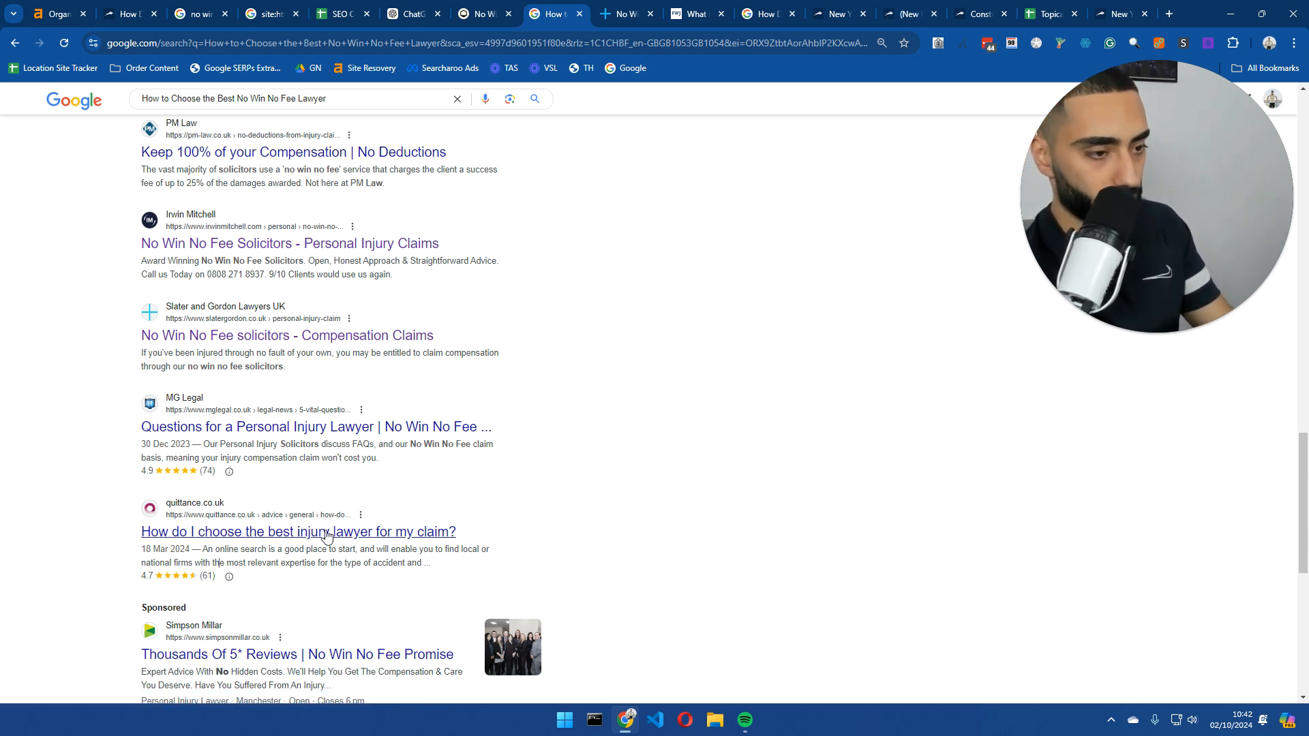
- Copy quittance.co.uk's result title "How do I choose the best injury lawyer for my claim?" and check that phrase's own Google results
{"action": "left_click_drag", "start_coordinate": [503, 538], "coordinate": [124, 531]}
{"action": "key", "text": "ctrl+c"}
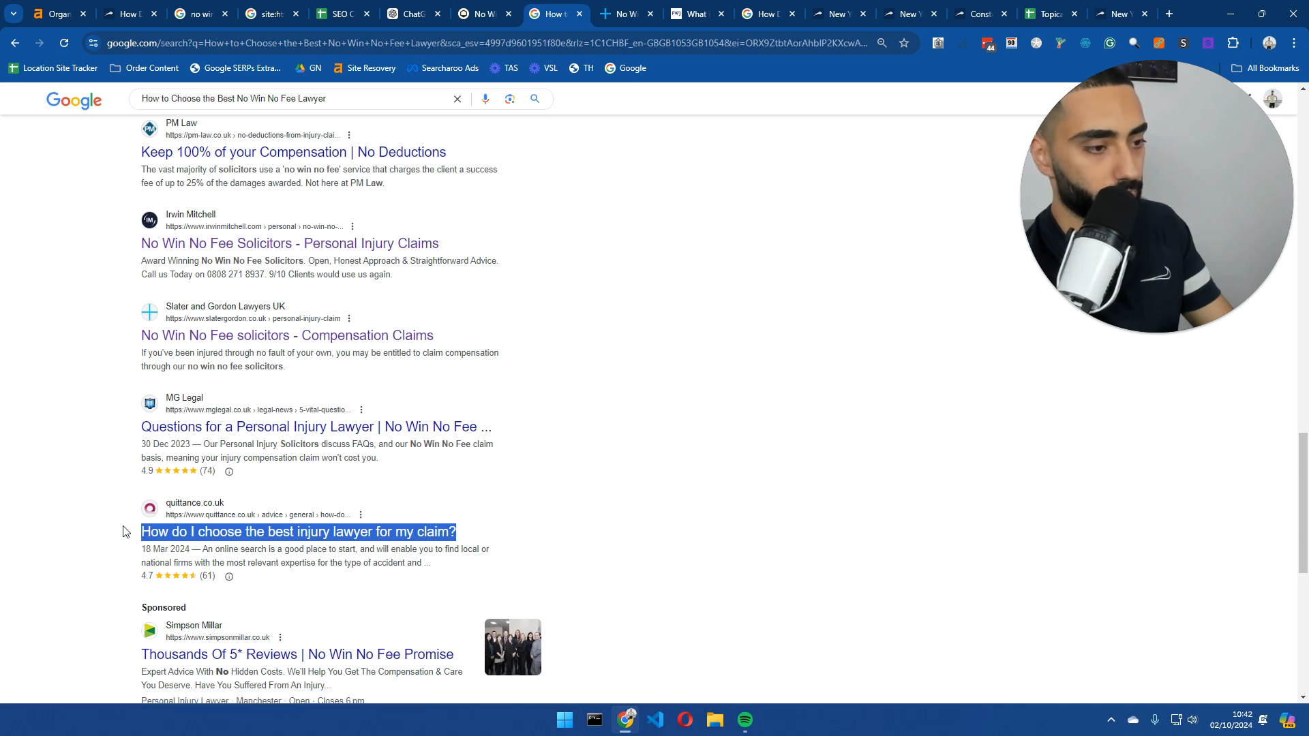
{"action": "triple_click", "coordinate": [259, 109]}
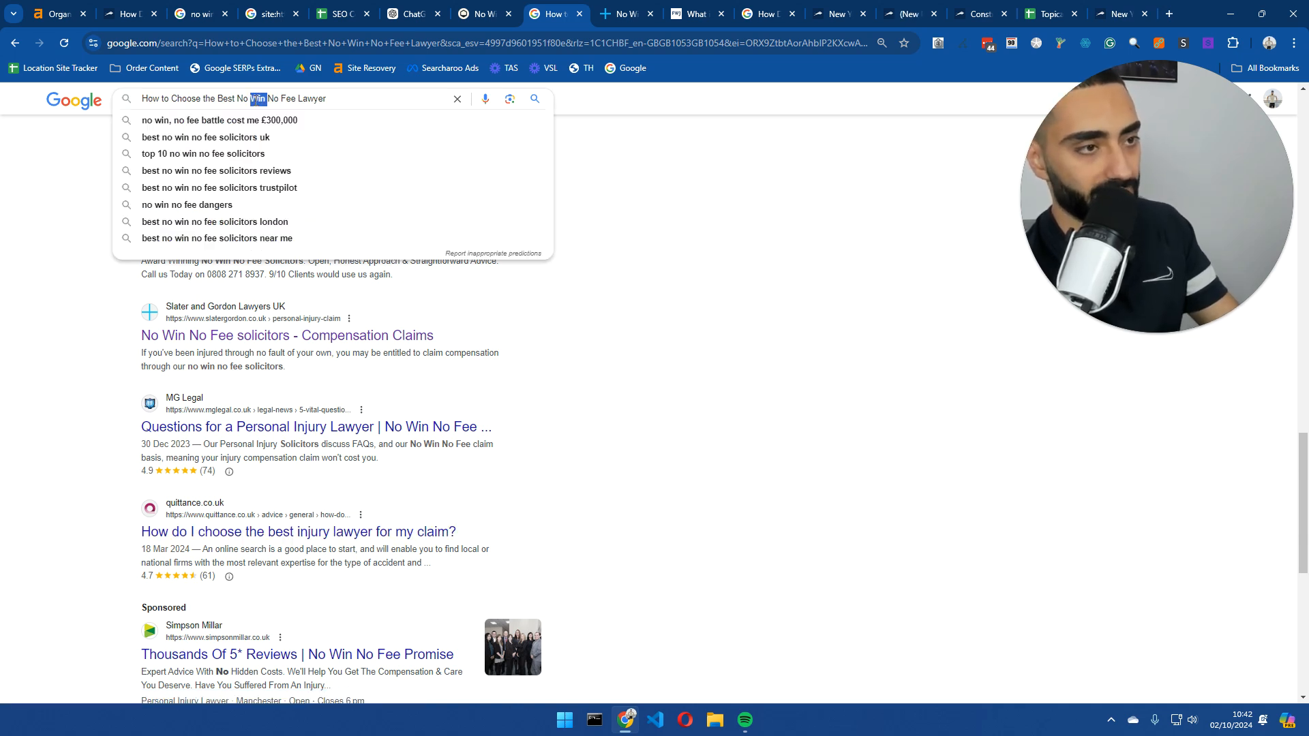
{"action": "key", "text": "ctrl+v"}
{"action": "key", "text": "Return"}
{"action": "scroll", "coordinate": [93, 381], "scroll_direction": "down", "scroll_amount": 12}
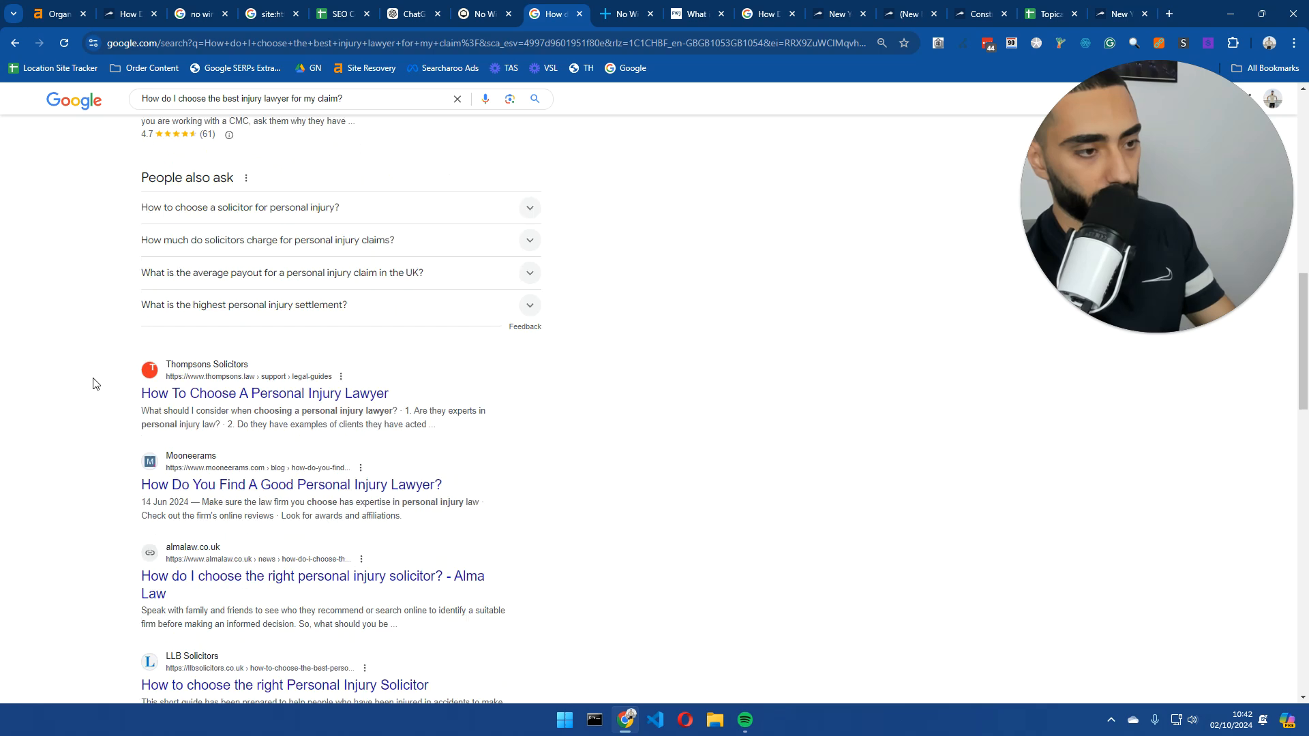
- Add "How do I choose the best injury lawyer for my claim?" as a keyword in cell A13 of the Content Pipeline sheet
{"action": "left_click", "coordinate": [336, 8]}
{"action": "left_click", "coordinate": [140, 692]}
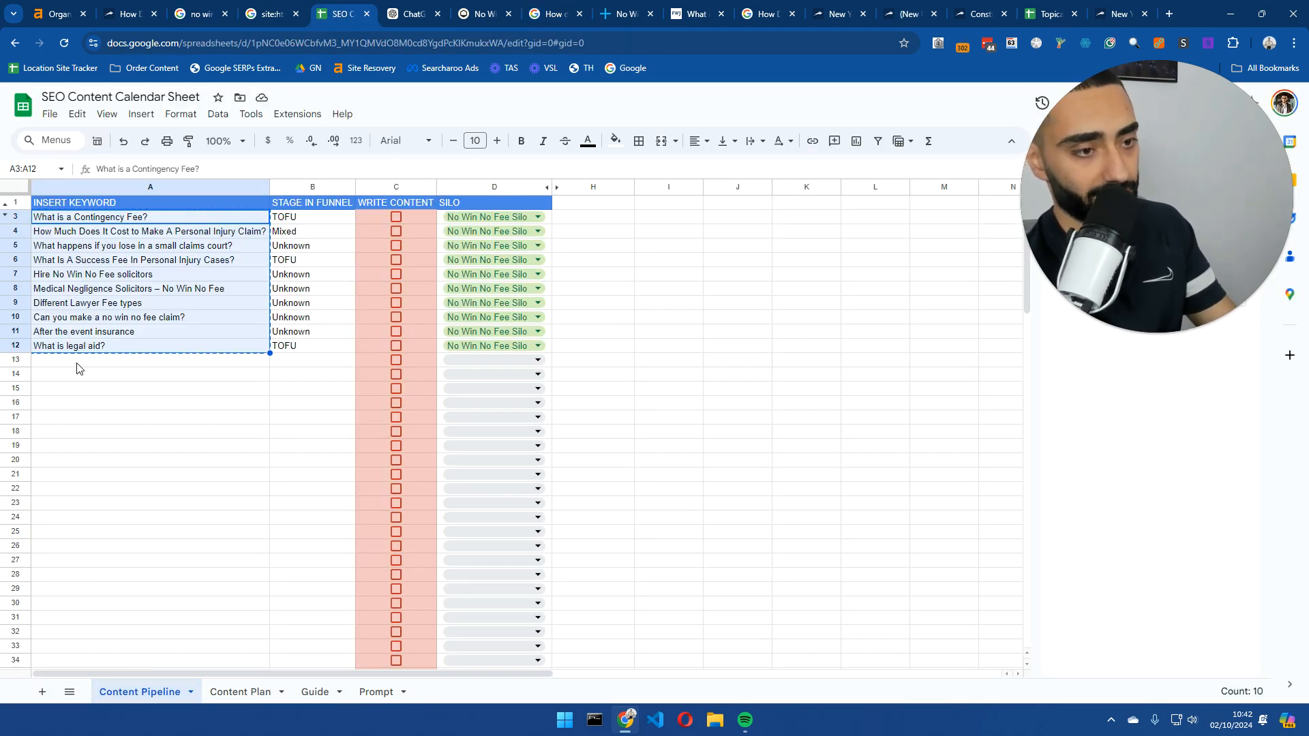
{"action": "left_click", "coordinate": [77, 363]}
{"action": "key", "text": "ctrl+v"}
{"action": "key", "text": "Return"}
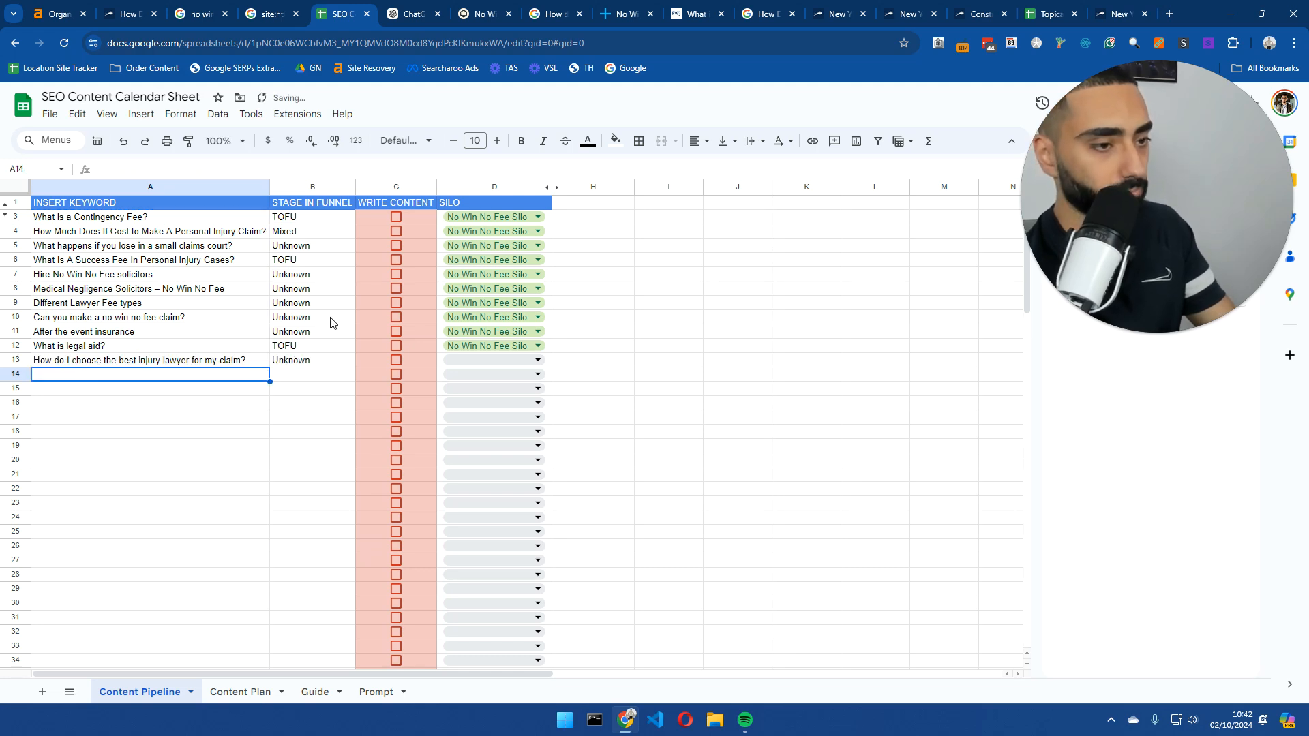
- Search Google for ChatGPT's third article idea, "Types of Cases Suitable for No Win No Fee Arrangements", and review the results
{"action": "left_click", "coordinate": [413, 8]}
{"action": "double_click", "coordinate": [560, 334]}
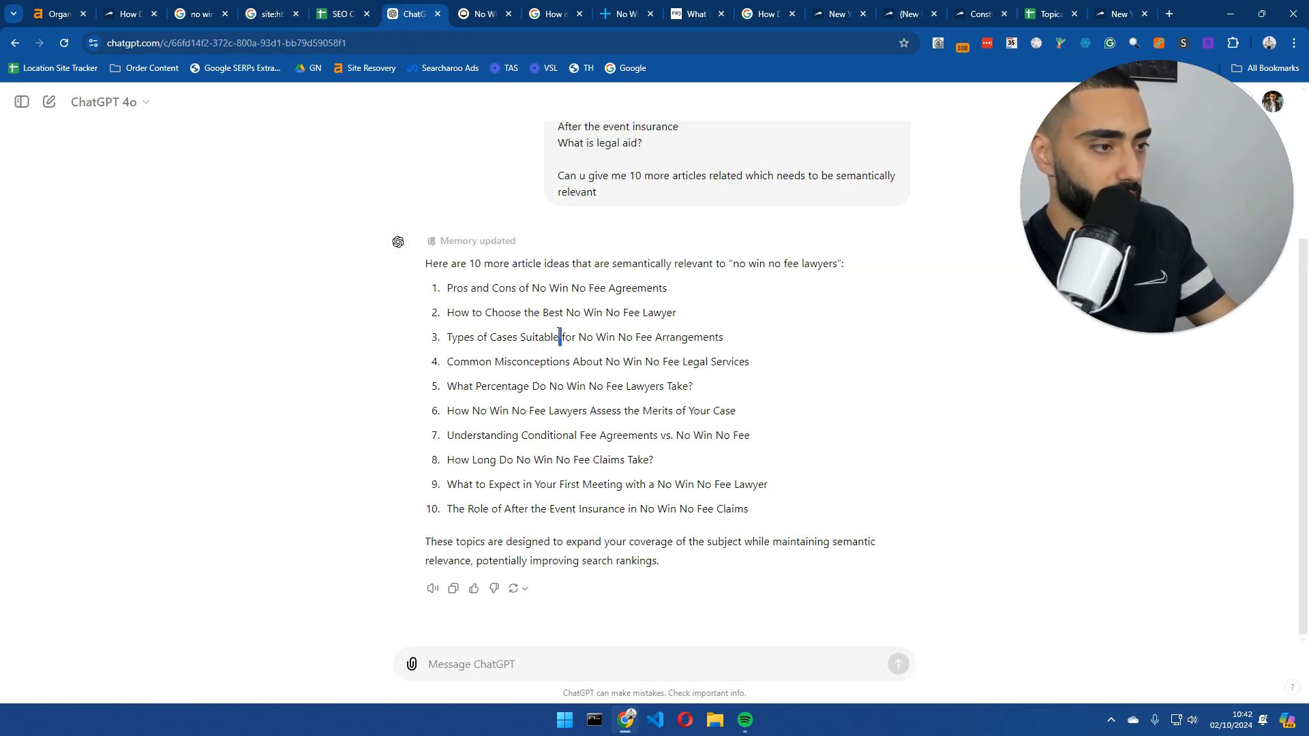
{"action": "triple_click", "coordinate": [559, 337]}
{"action": "right_click", "coordinate": [588, 337]}
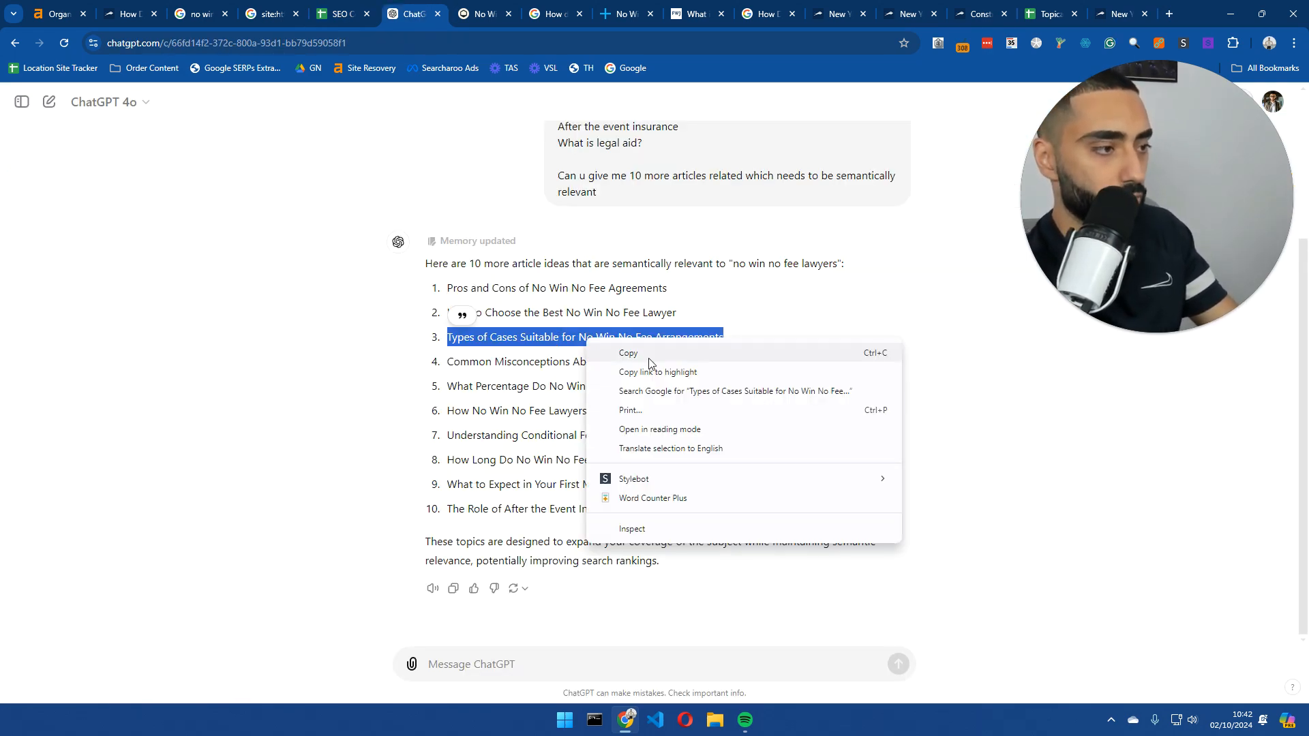
{"action": "left_click", "coordinate": [648, 385]}
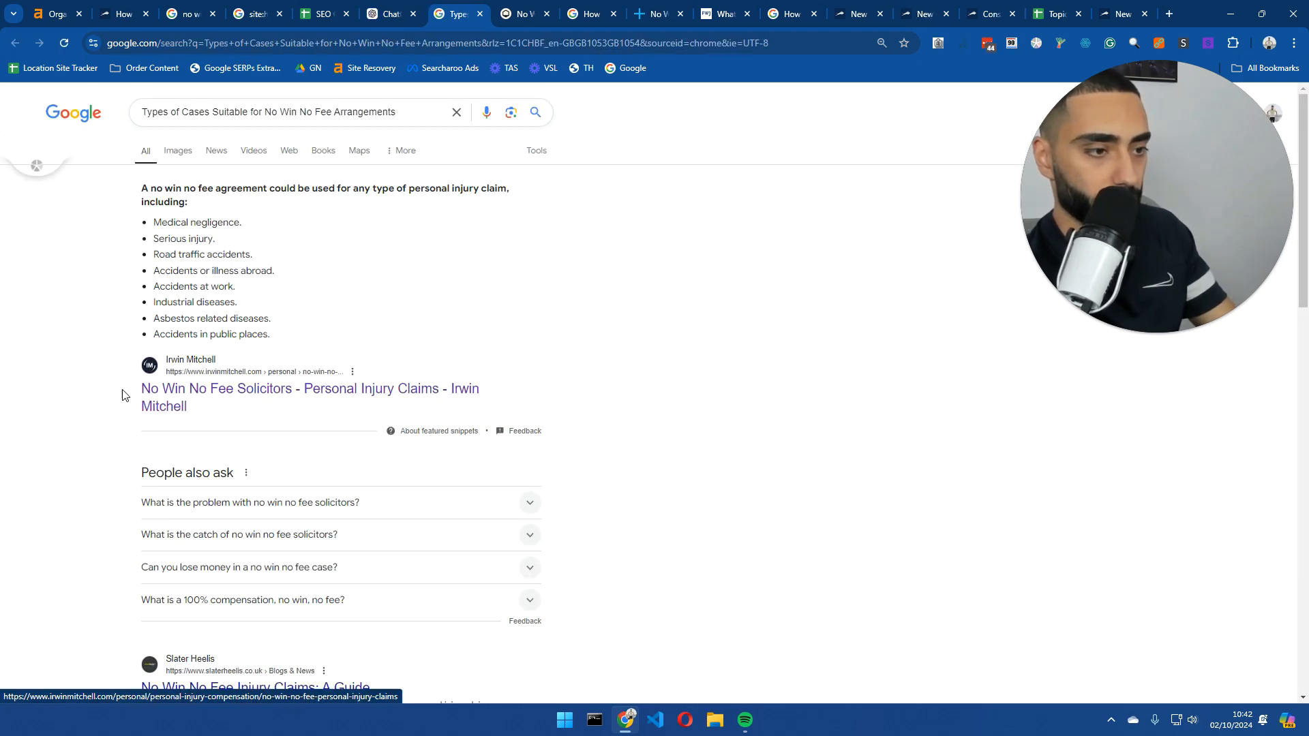
{"action": "scroll", "coordinate": [122, 392], "scroll_direction": "down", "scroll_amount": 5}
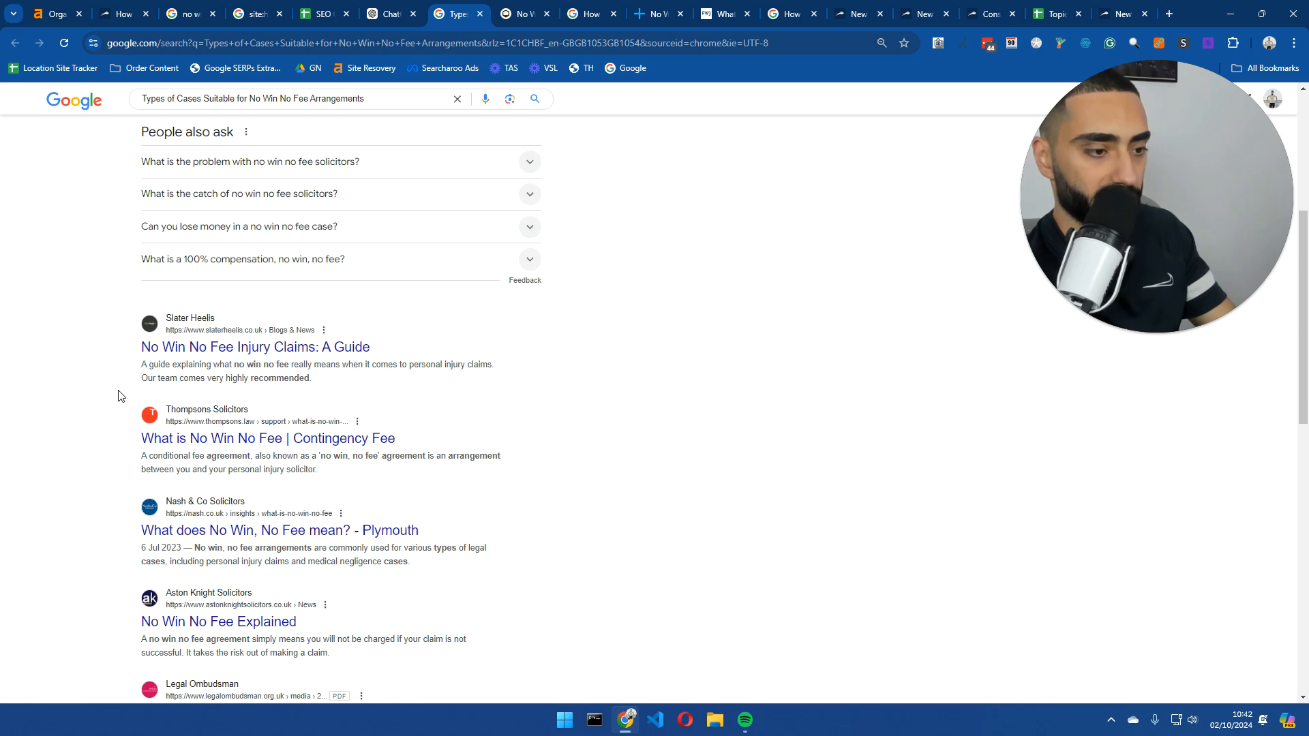
{"action": "scroll", "coordinate": [118, 395], "scroll_direction": "down", "scroll_amount": 4}
{"action": "scroll", "coordinate": [118, 396], "scroll_direction": "up", "scroll_amount": 1}
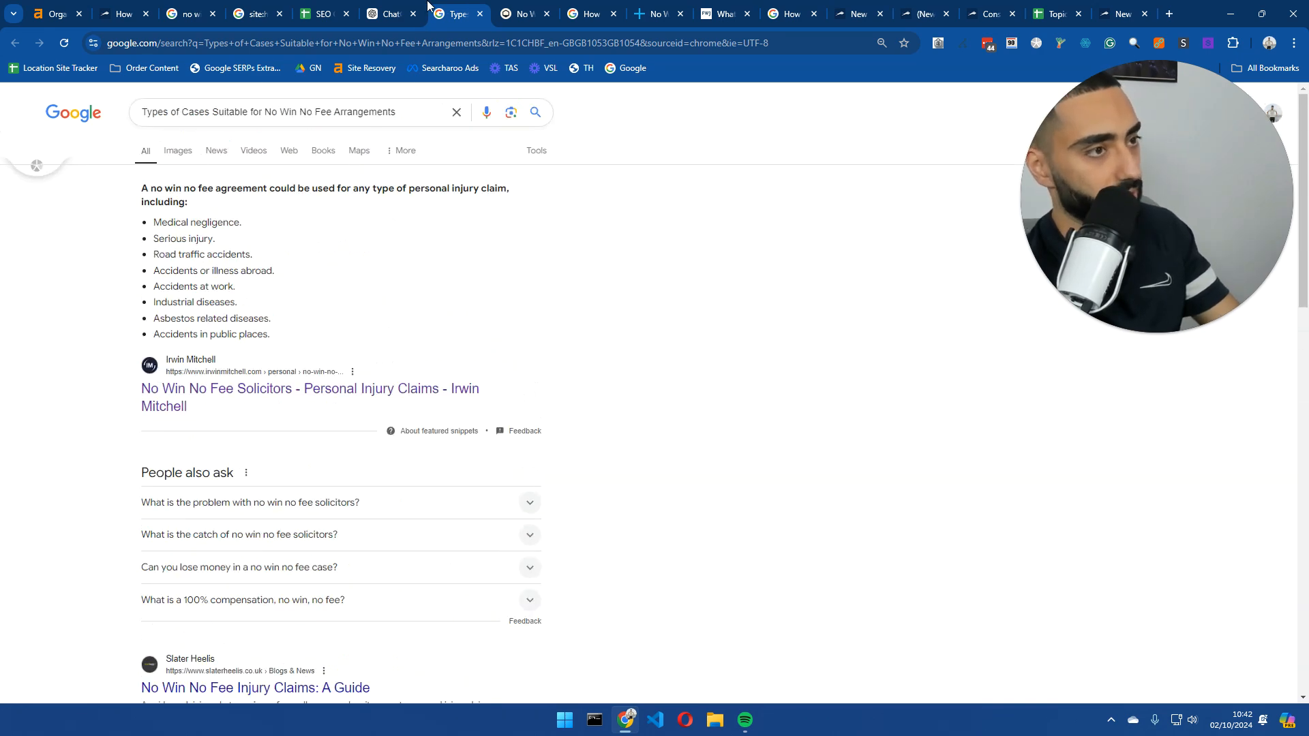
- Search Google for ChatGPT's fourth article idea, "Common Misconceptions About No Win No Fee Legal Services", and review the results
{"action": "key", "text": "ctrl+shift+Tab"}
{"action": "double_click", "coordinate": [477, 362]}
{"action": "triple_click", "coordinate": [477, 364]}
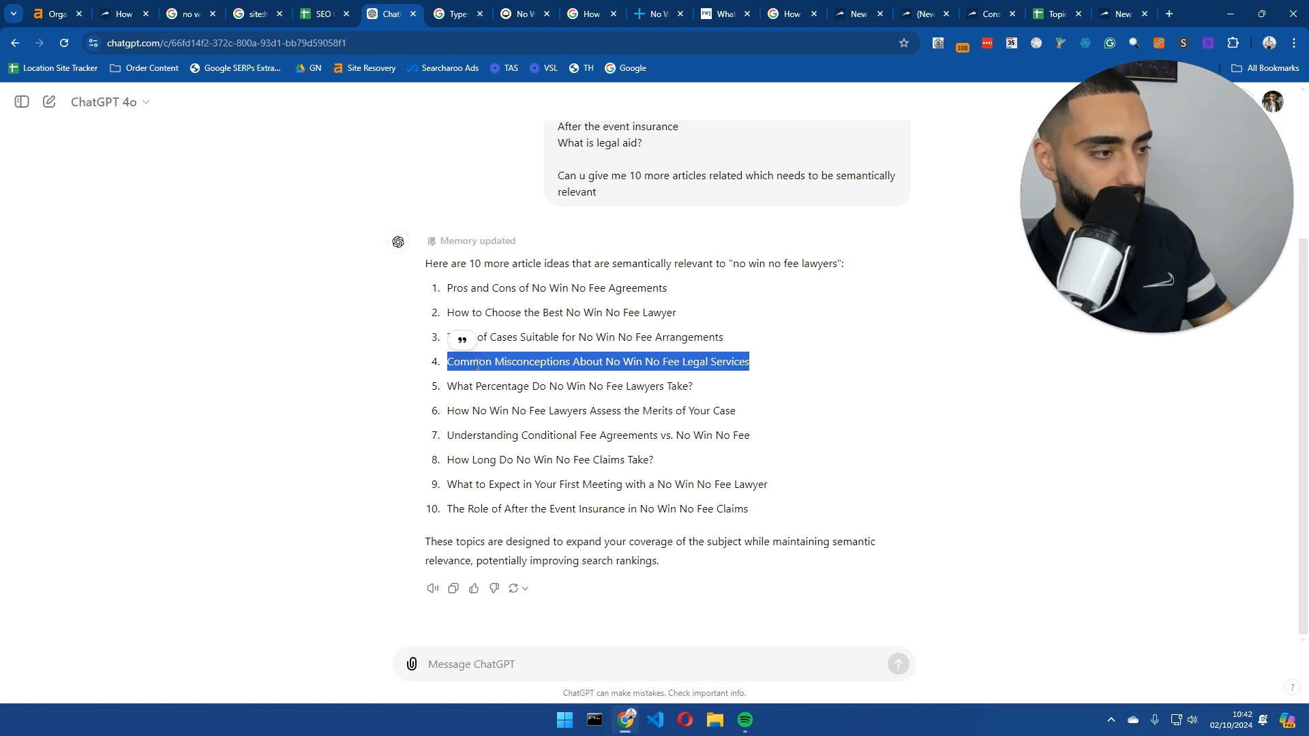
{"action": "key", "text": "ctrl+c"}
{"action": "left_click", "coordinate": [463, 12]}
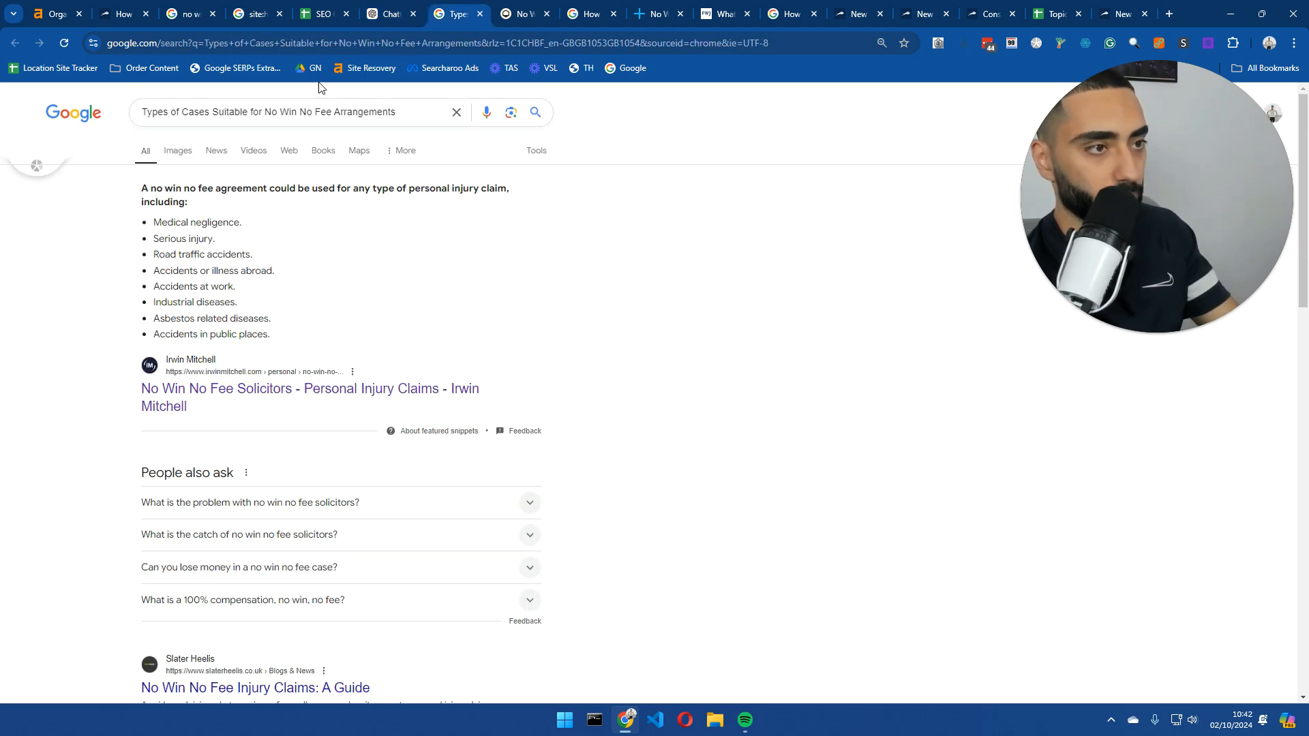
{"action": "left_click", "coordinate": [260, 102]}
{"action": "key", "text": "ctrl+a"}
{"action": "key", "text": "ctrl+v"}
{"action": "key", "text": "Return"}
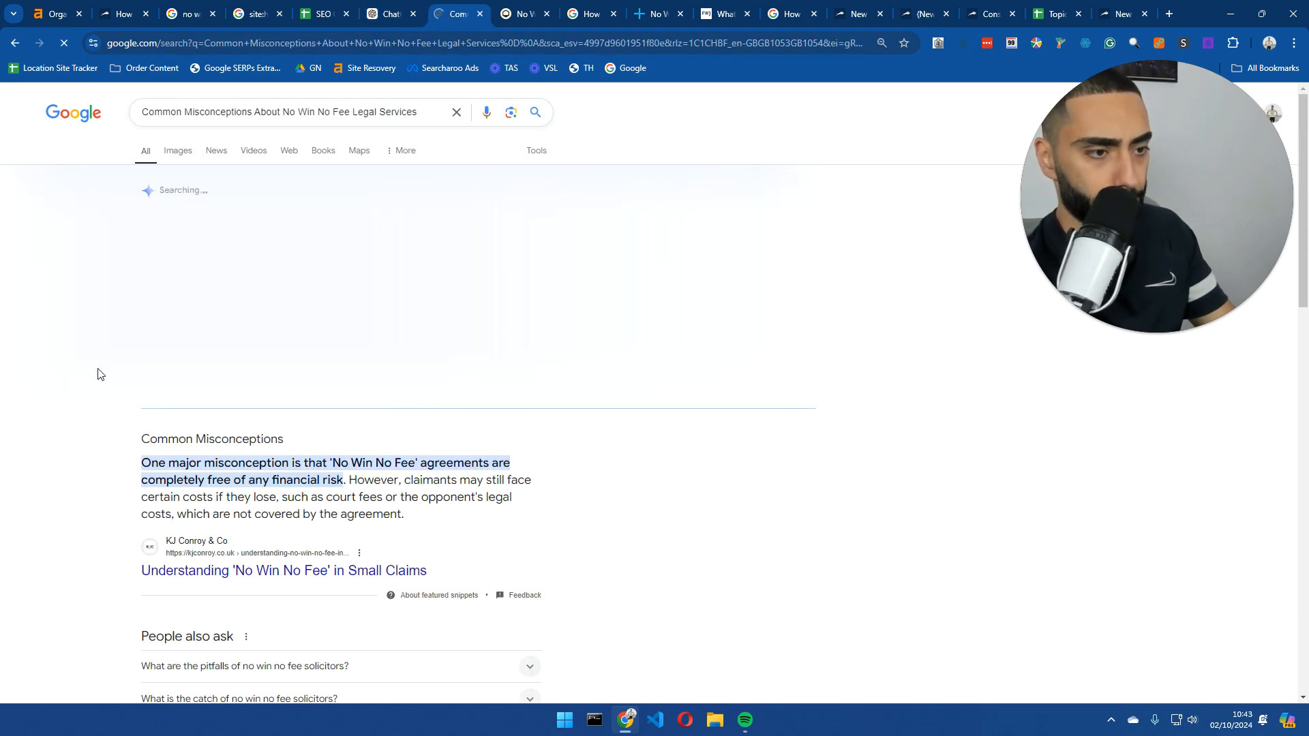
{"action": "scroll", "coordinate": [96, 382], "scroll_direction": "down", "scroll_amount": 3}
{"action": "scroll", "coordinate": [96, 395], "scroll_direction": "down", "scroll_amount": 1}
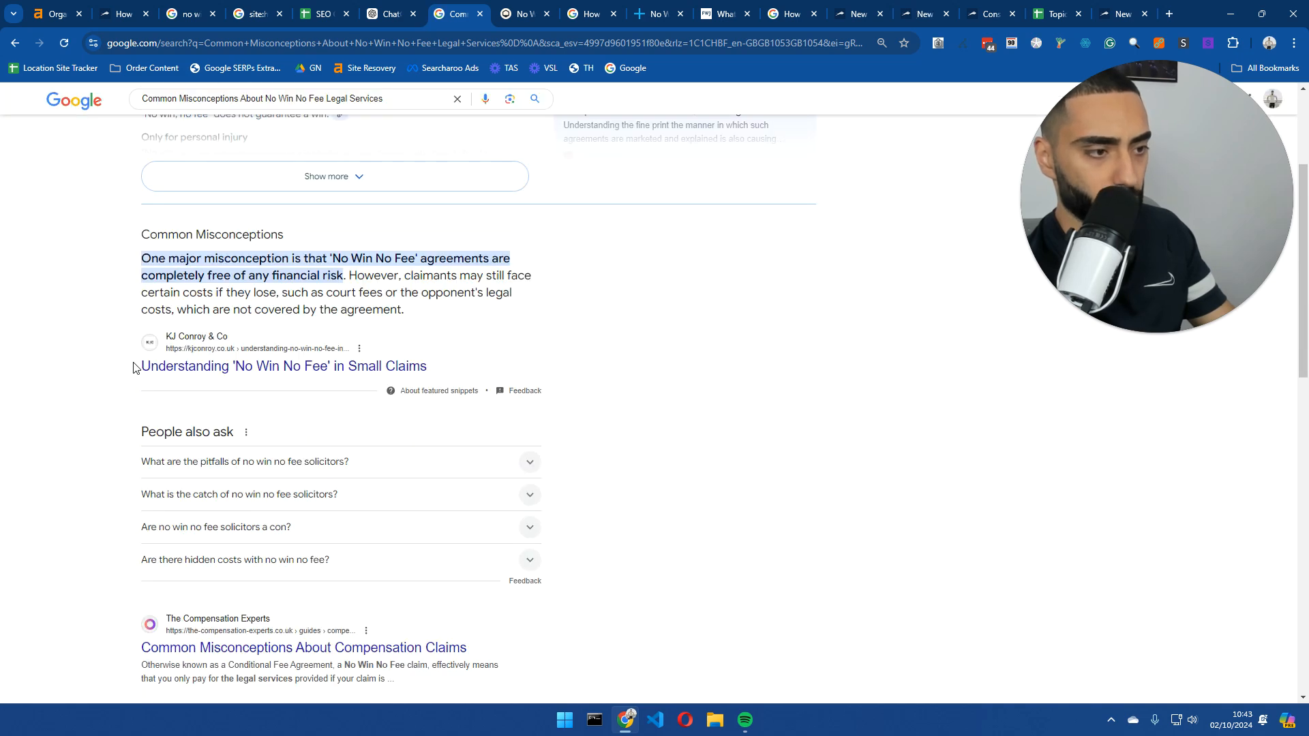
- Add The Compensation Experts' result title "Common Misconceptions About Compensation Claims" as a keyword in cell A14 and recheck the search results
{"action": "scroll", "coordinate": [134, 368], "scroll_direction": "down", "scroll_amount": 5}
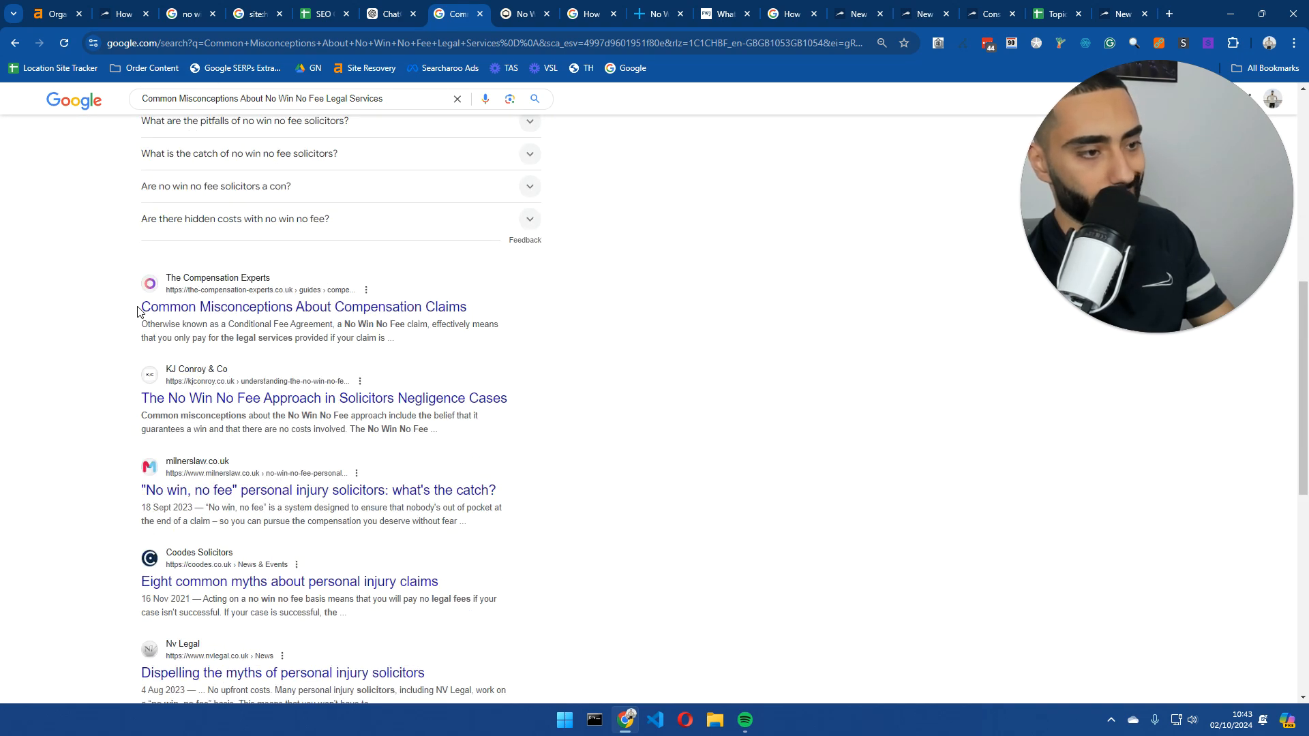
{"action": "left_click_drag", "start_coordinate": [137, 307], "coordinate": [488, 304]}
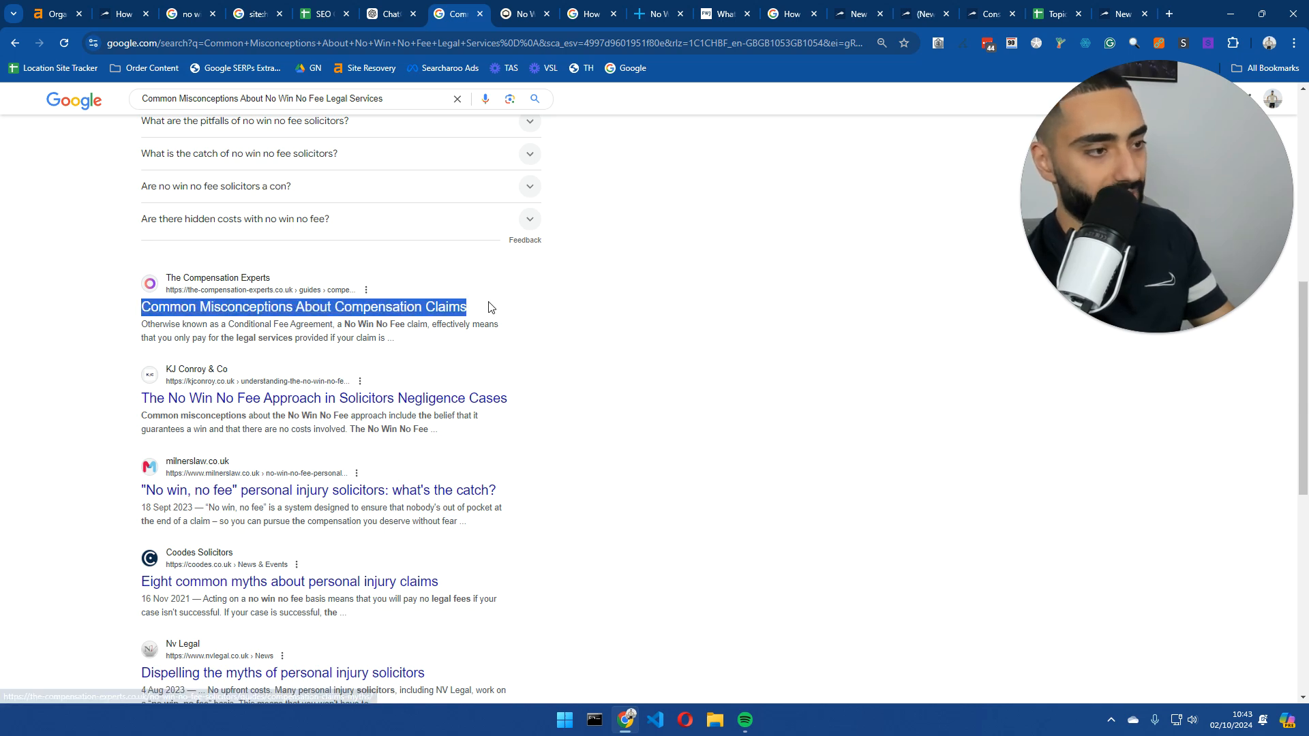
{"action": "left_click", "coordinate": [351, 10]}
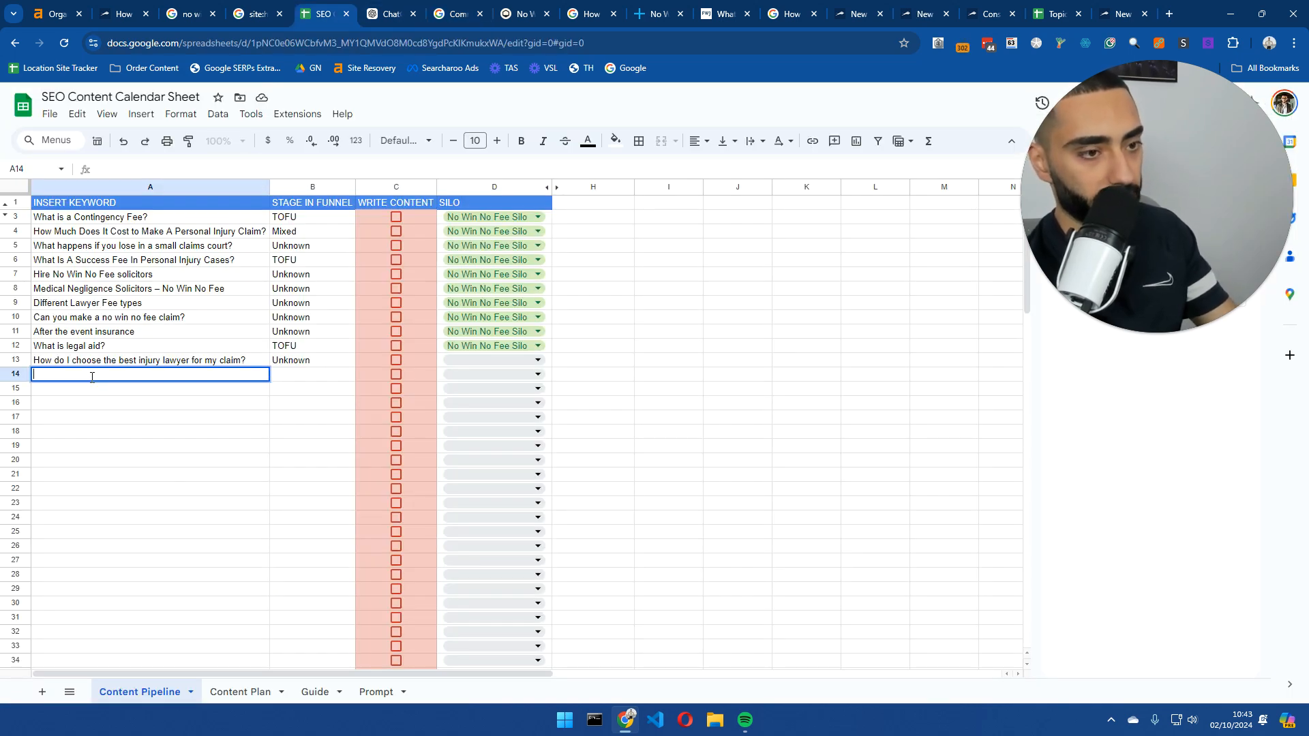
{"action": "key", "text": "ctrl+v"}
{"action": "key", "text": "Return"}
{"action": "left_click", "coordinate": [394, 9]}
{"action": "left_click", "coordinate": [442, 14]}
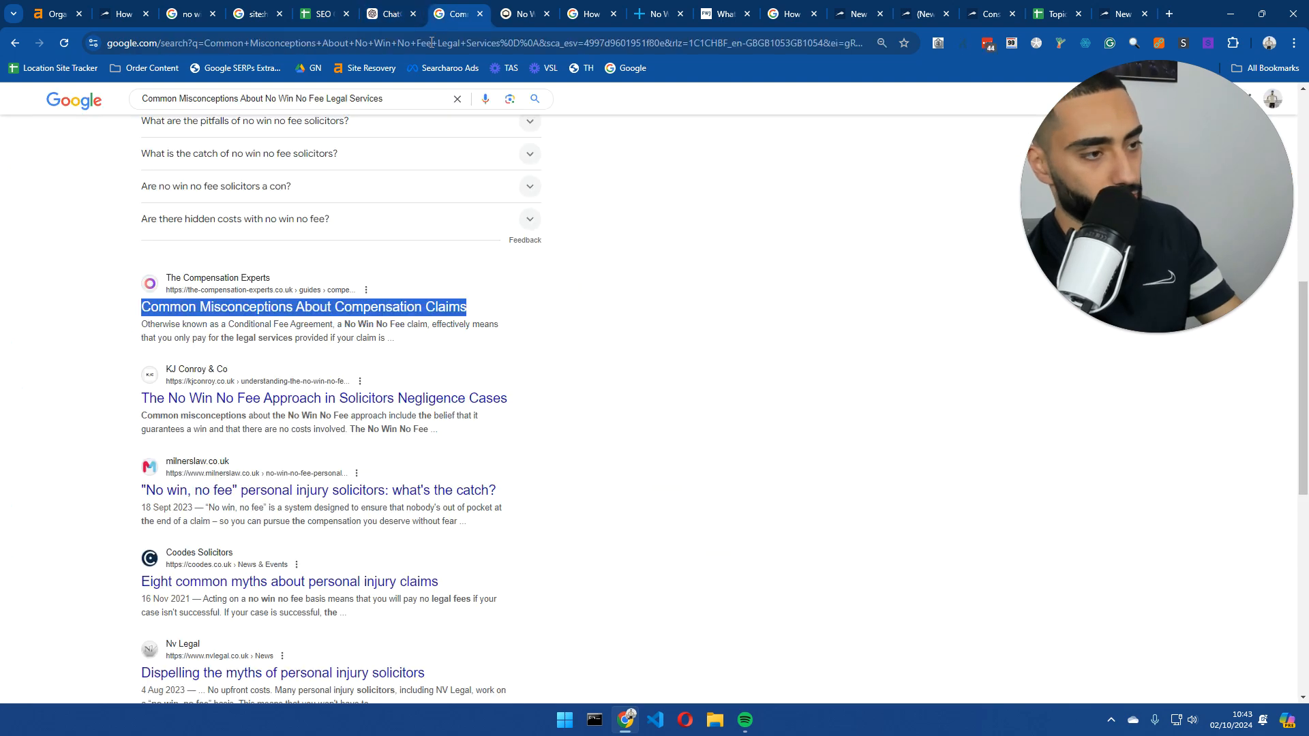
{"action": "scroll", "coordinate": [332, 327], "scroll_direction": "up", "scroll_amount": 5}
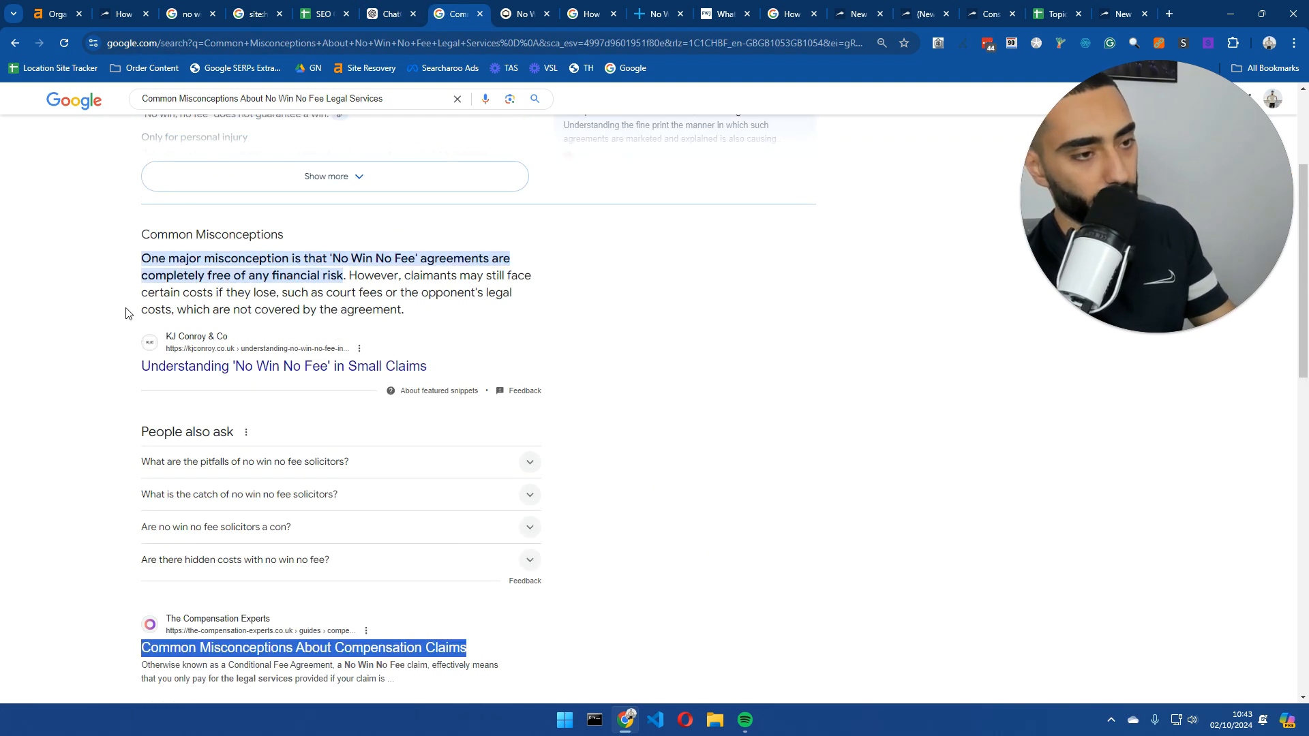
{"action": "scroll", "coordinate": [330, 488], "scroll_direction": "down", "scroll_amount": 2}
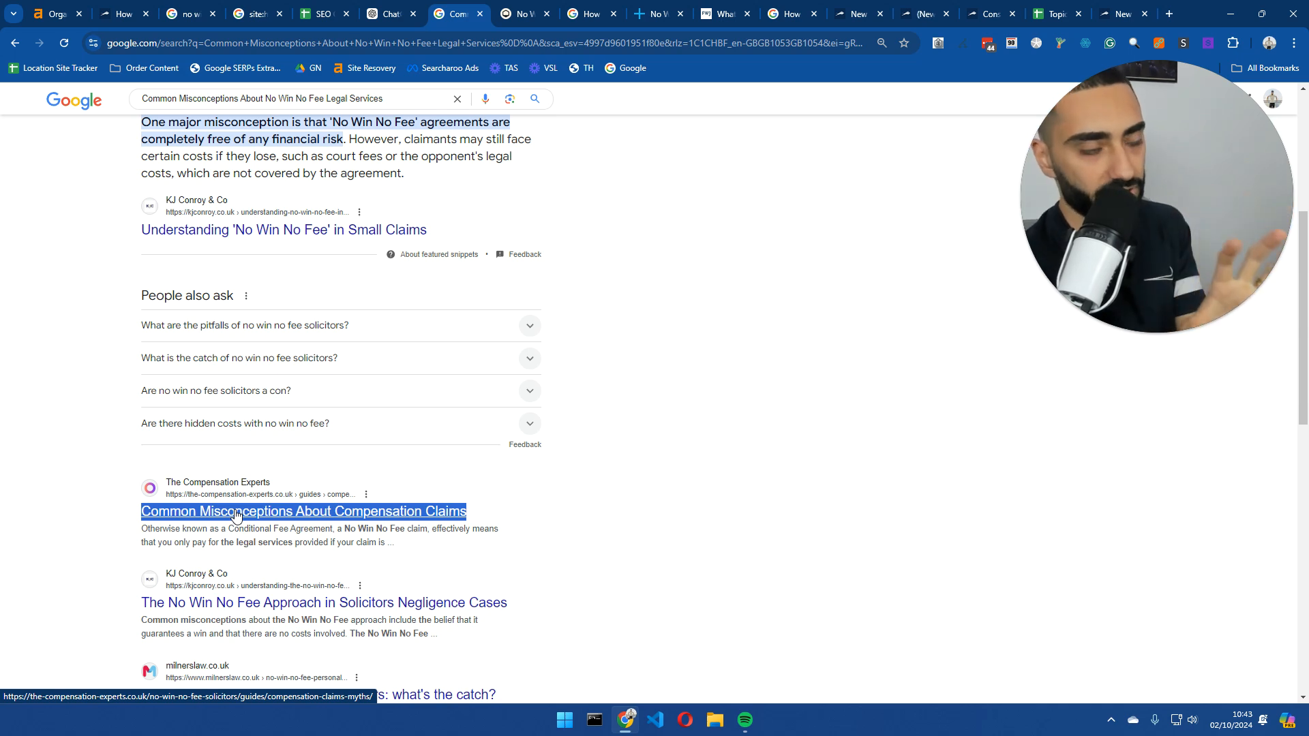
{"action": "key", "text": "ctrl+shift+Tab"}
{"action": "key", "text": "ctrl+shift+Tab"}
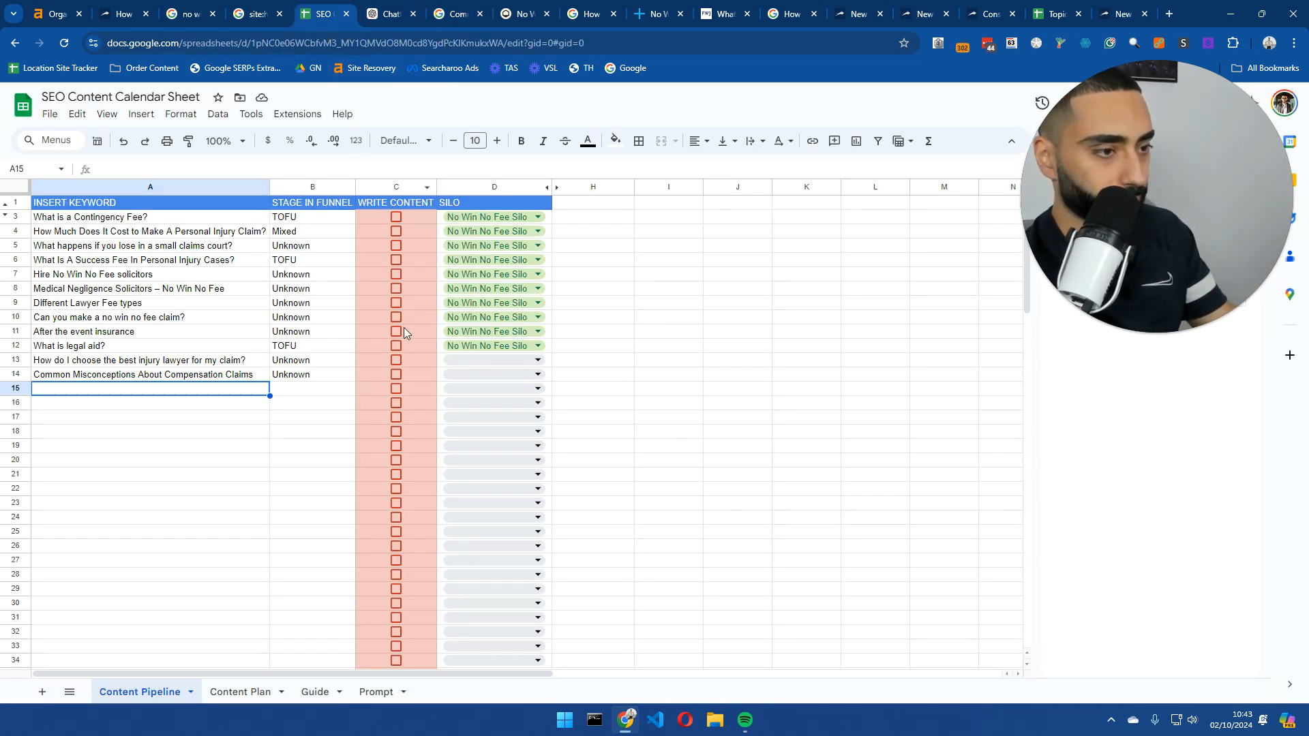
- Search Google for ChatGPT's fifth article idea, "What Percentage Do No Win No Fee Lawyers Take?", and review the results
{"action": "key", "text": "ctrl+Tab"}
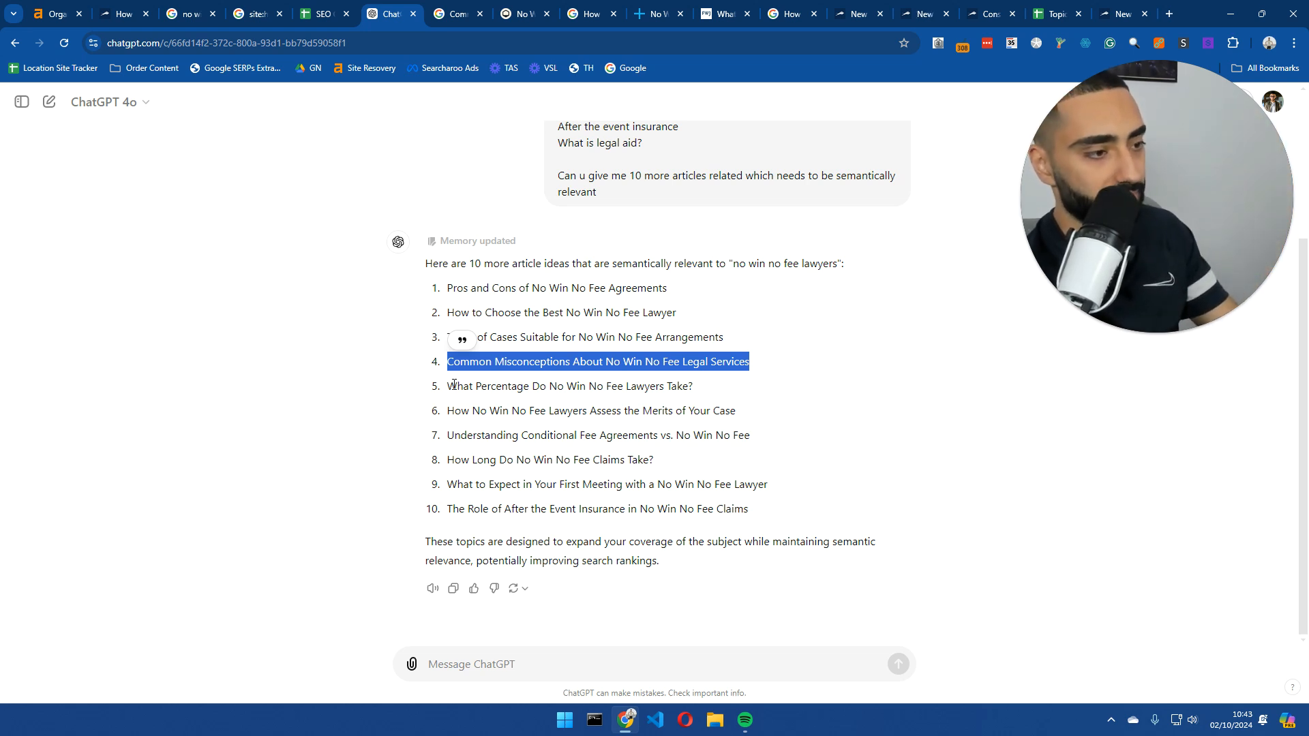
{"action": "left_click_drag", "start_coordinate": [454, 386], "coordinate": [702, 380]}
{"action": "left_click", "coordinate": [714, 382]}
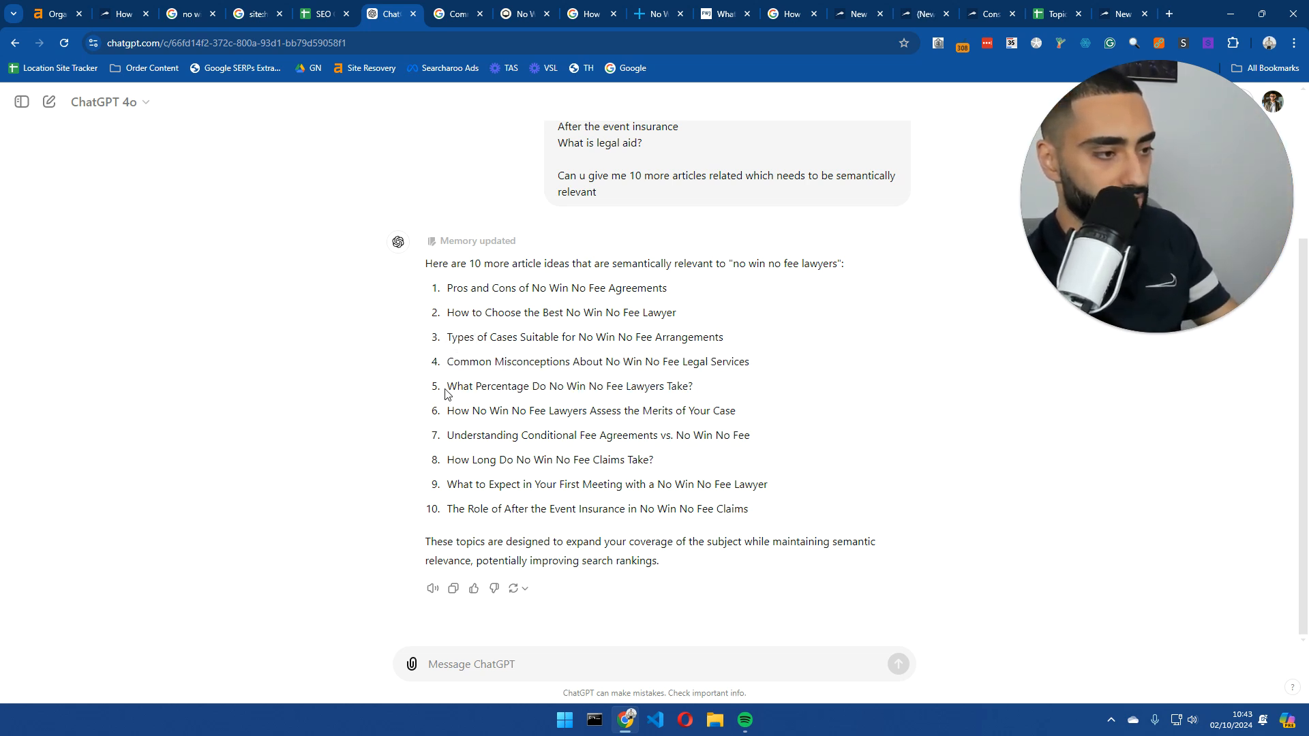
{"action": "left_click_drag", "start_coordinate": [447, 386], "coordinate": [698, 386]}
{"action": "key", "text": "ctrl+c"}
{"action": "left_click", "coordinate": [459, 13]}
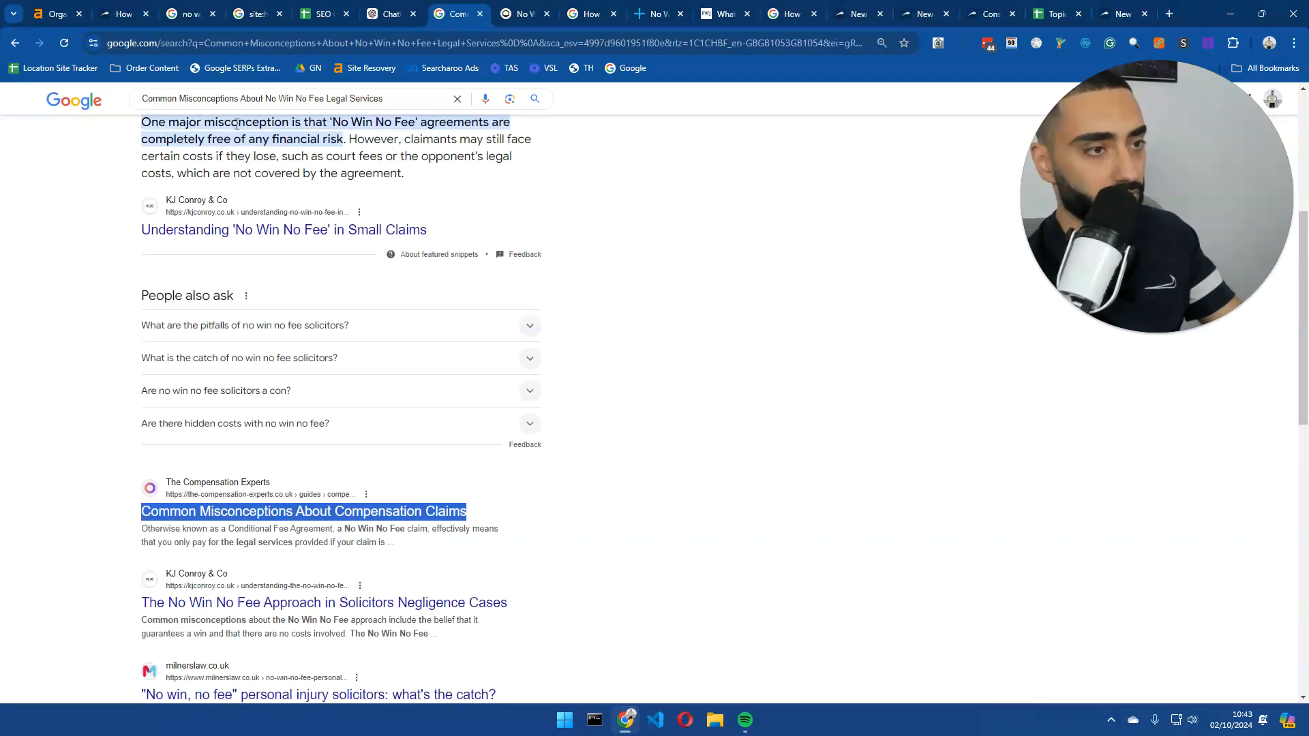
{"action": "left_click", "coordinate": [235, 101]}
{"action": "key", "text": "ctrl+a"}
{"action": "key", "text": "ctrl+v"}
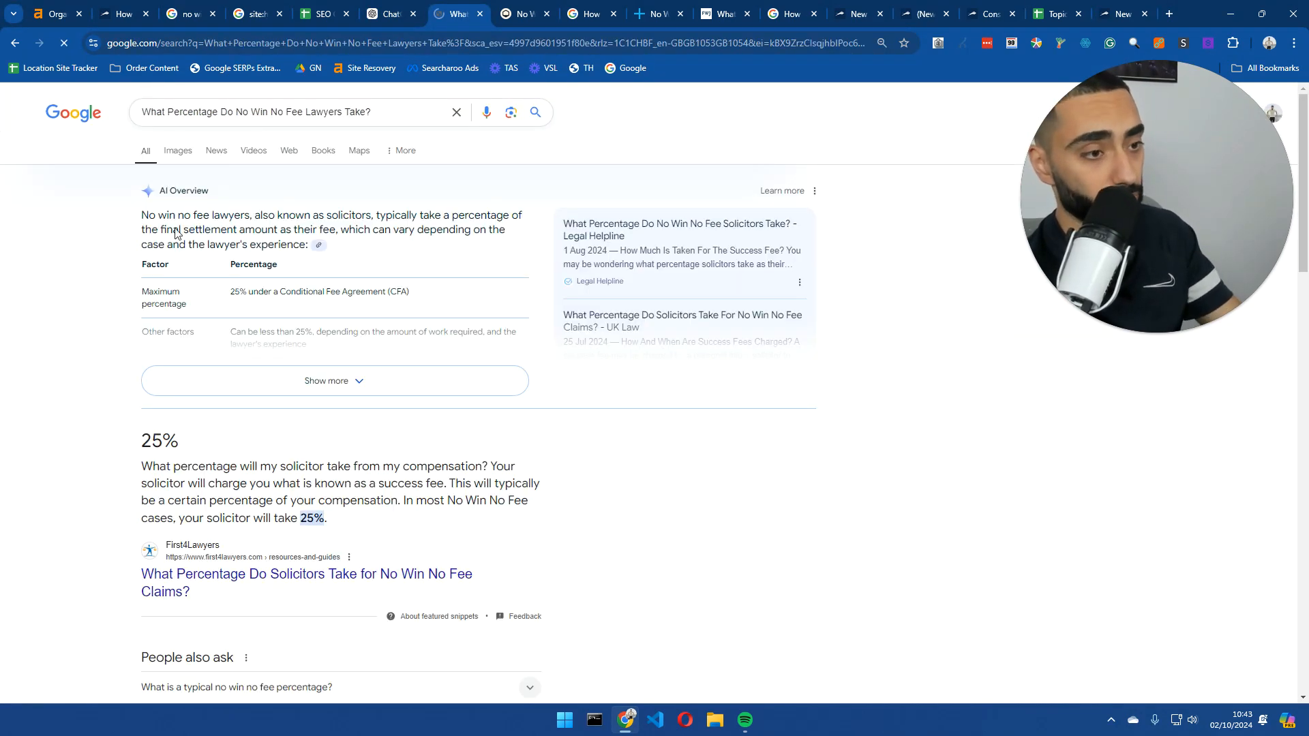
{"action": "scroll", "coordinate": [89, 341], "scroll_direction": "down", "scroll_amount": 5}
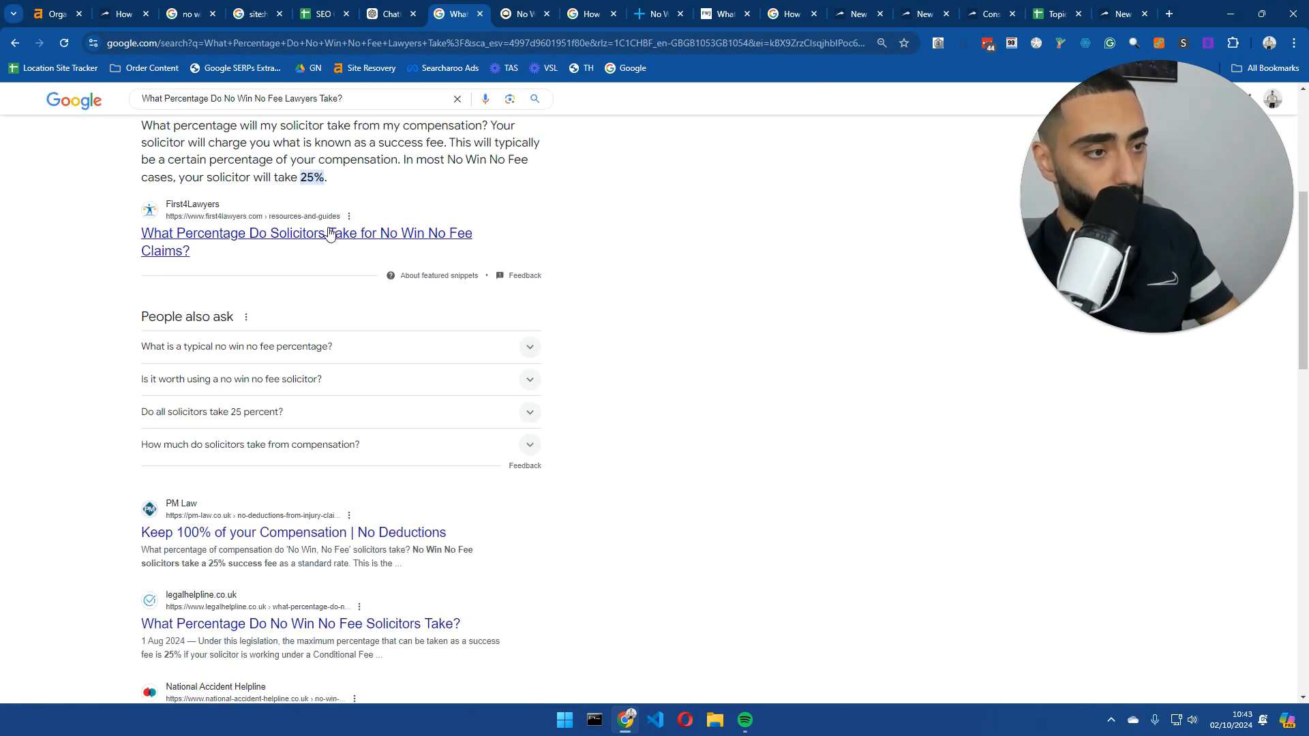
{"action": "scroll", "coordinate": [119, 437], "scroll_direction": "down", "scroll_amount": 1}
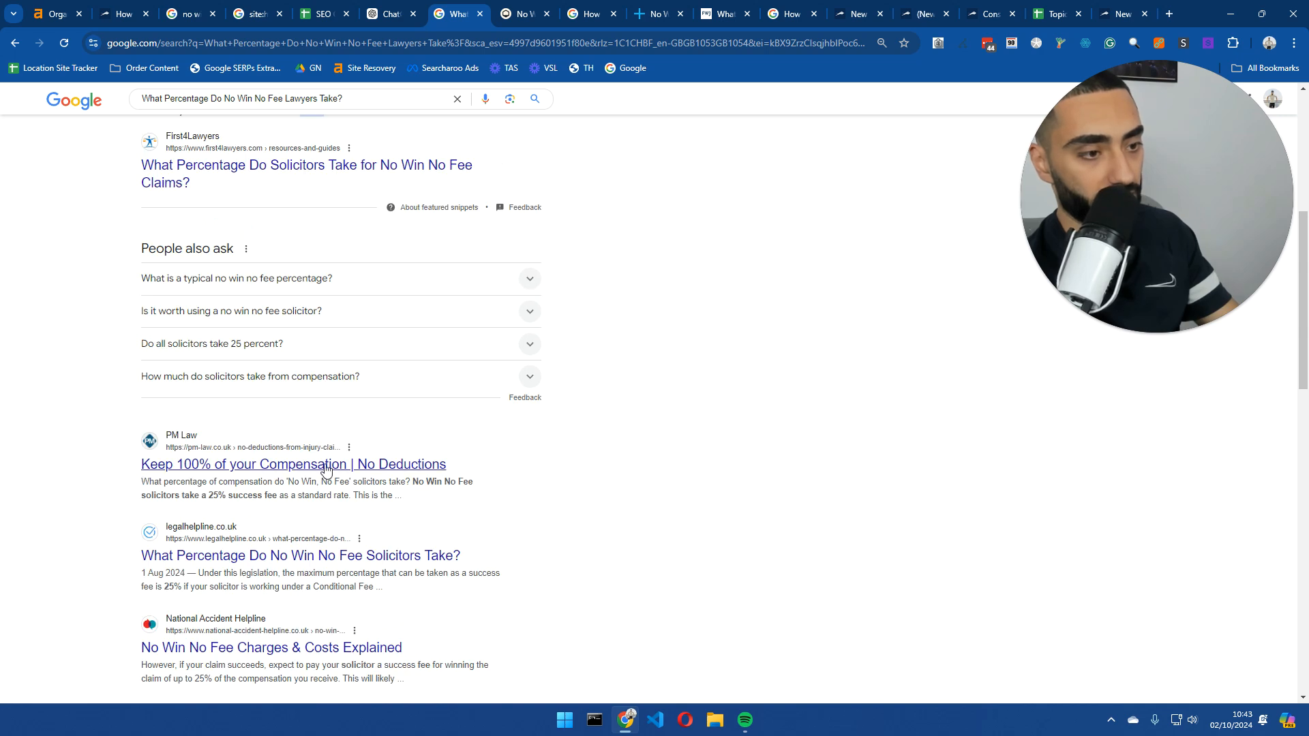
- Add "What Percentage Do No Win No Fee Lawyers Take?" as a keyword in cell A15 of the Content Pipeline sheet
{"action": "key", "text": "ctrl+shift+Tab"}
{"action": "key", "text": "ctrl+shift+Tab"}
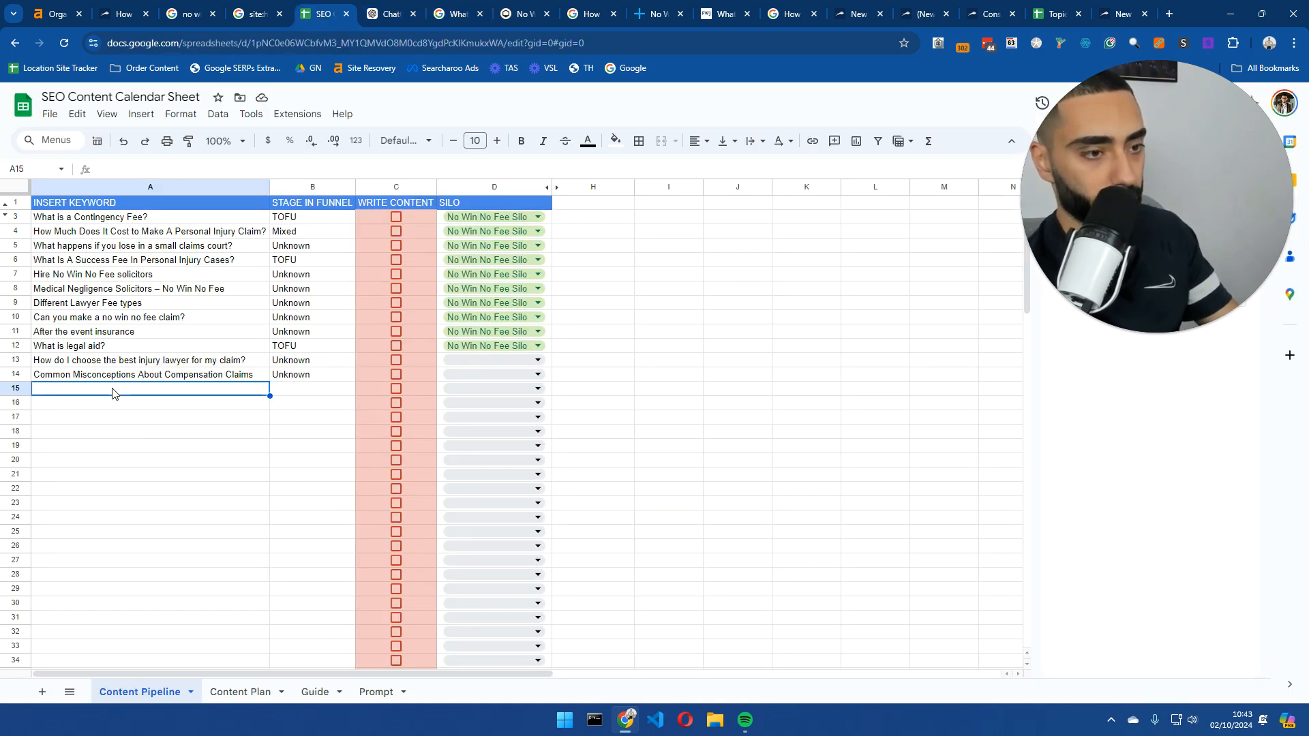
{"action": "double_click", "coordinate": [110, 388]}
{"action": "key", "text": "ctrl+v"}
{"action": "key", "text": "Return"}
- Search Google for ChatGPT's sixth article idea, "How No Win No Fee Lawyers Assess the Merits of Your Case", and review the results
{"action": "key", "text": "ctrl+Tab"}
{"action": "key", "text": "ctrl+Tab"}
{"action": "key", "text": "ctrl+Tab"}
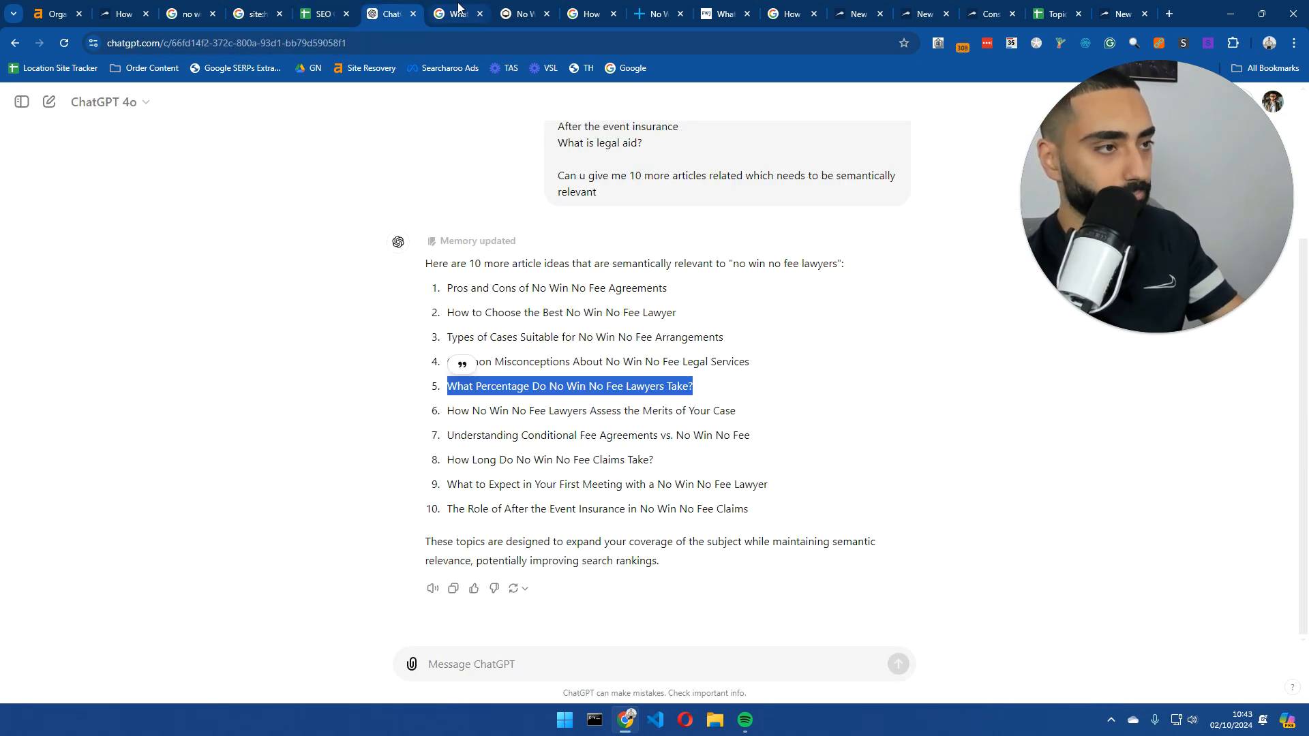
{"action": "key", "text": "ctrl+shift+Tab"}
{"action": "key", "text": "ctrl+shift+Tab"}
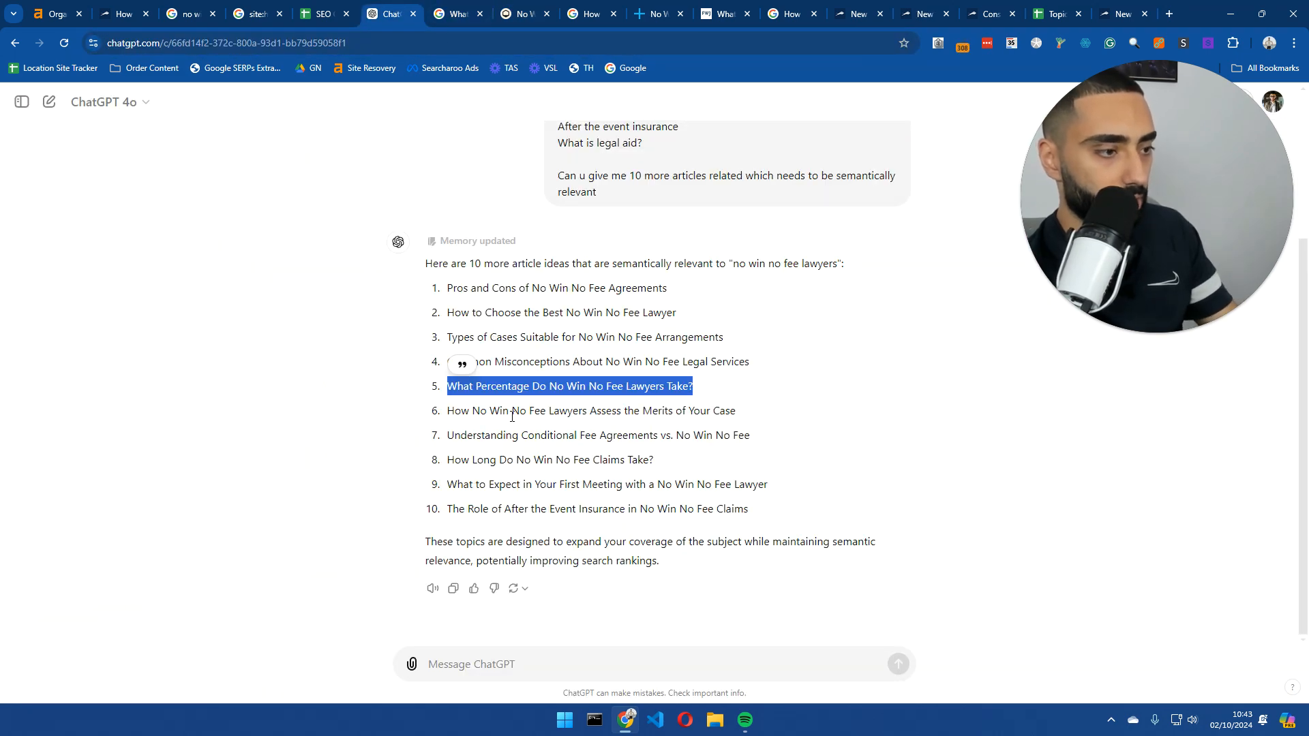
{"action": "triple_click", "coordinate": [469, 410]}
{"action": "key", "text": "ctrl+c"}
{"action": "left_click", "coordinate": [458, 14]}
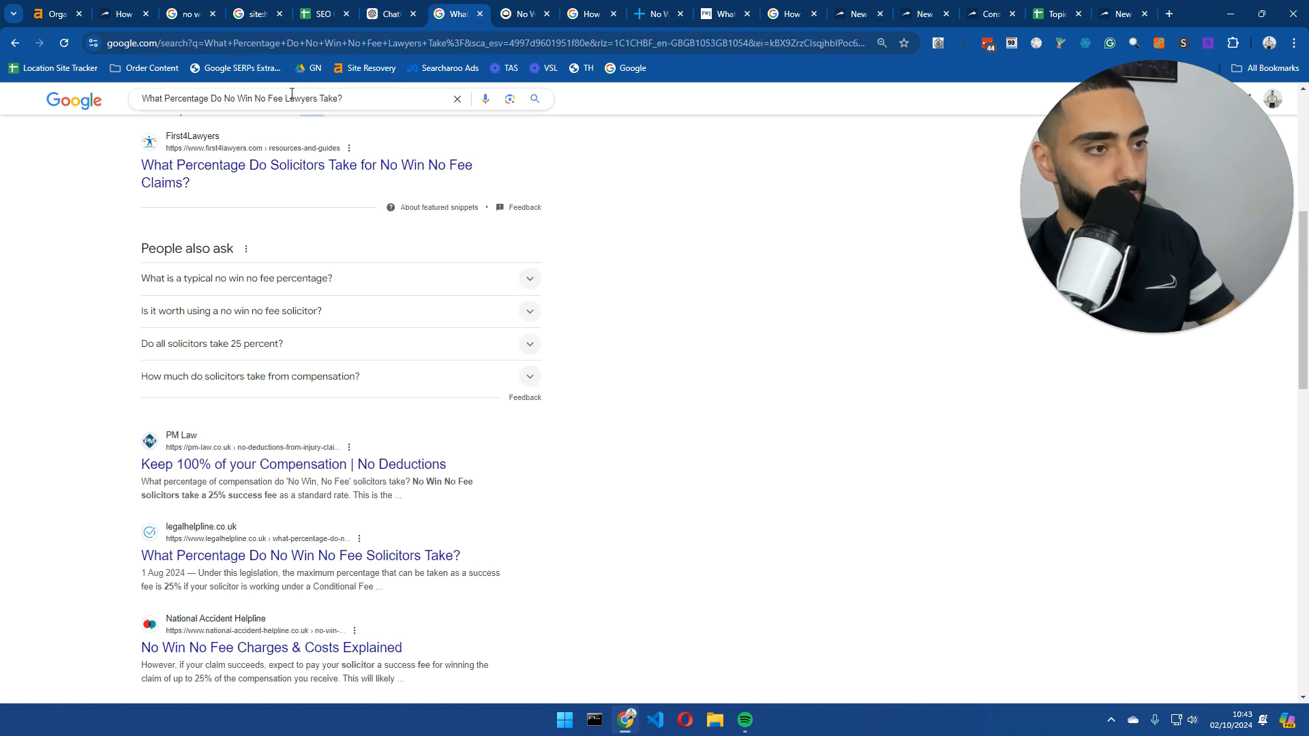
{"action": "triple_click", "coordinate": [292, 94]}
{"action": "key", "text": "ctrl+v"}
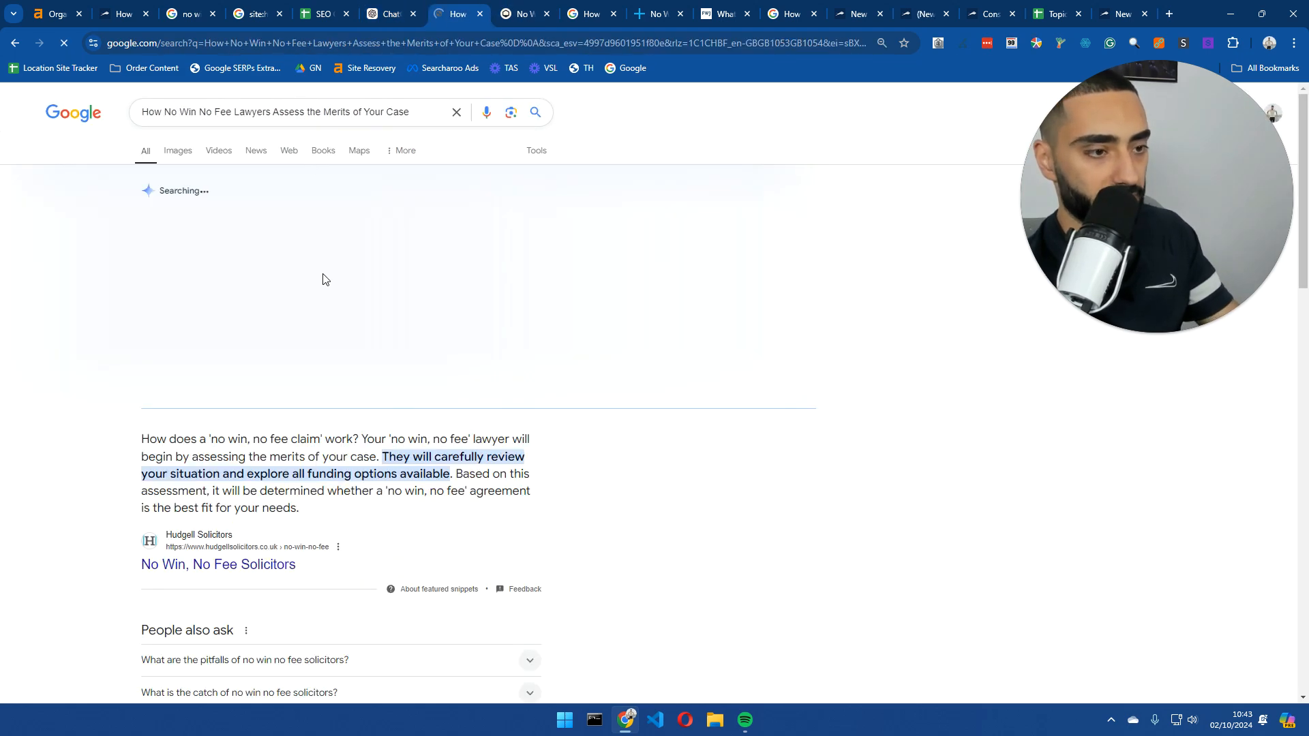
{"action": "scroll", "coordinate": [273, 300], "scroll_direction": "down", "scroll_amount": 7}
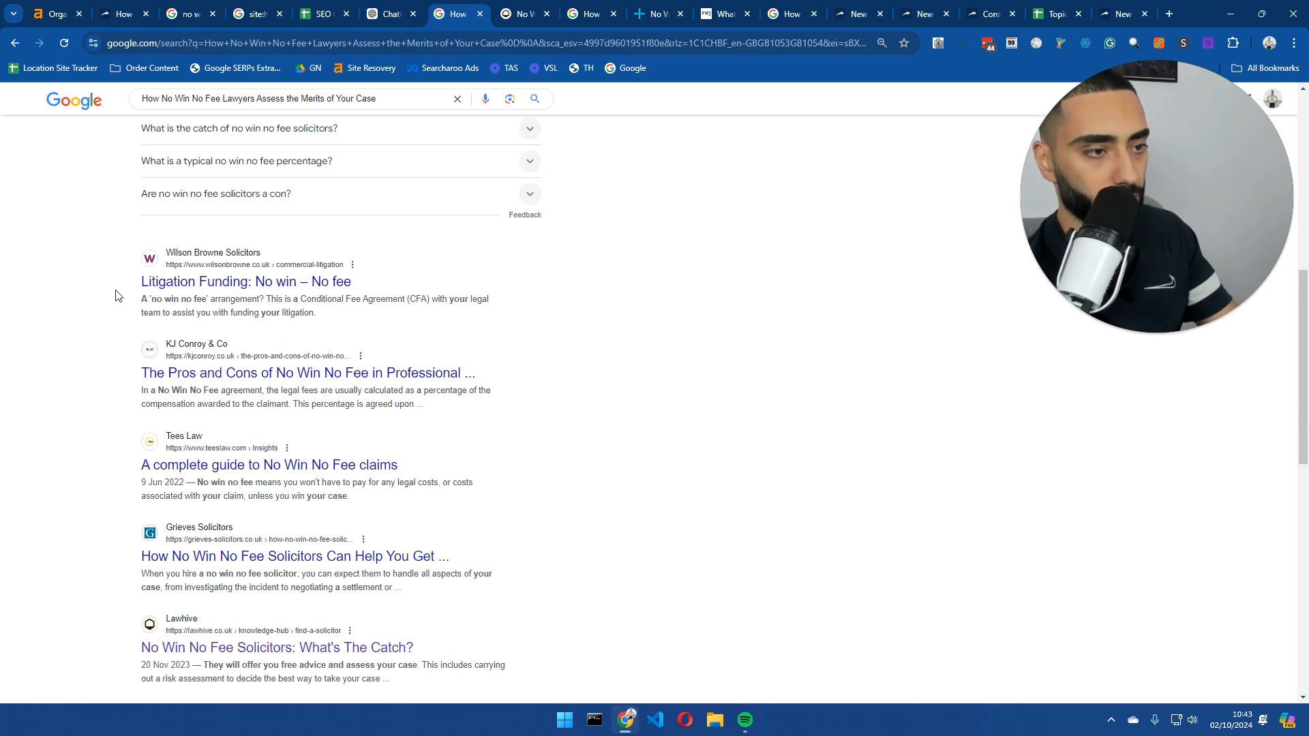
{"action": "scroll", "coordinate": [114, 347], "scroll_direction": "down", "scroll_amount": 2}
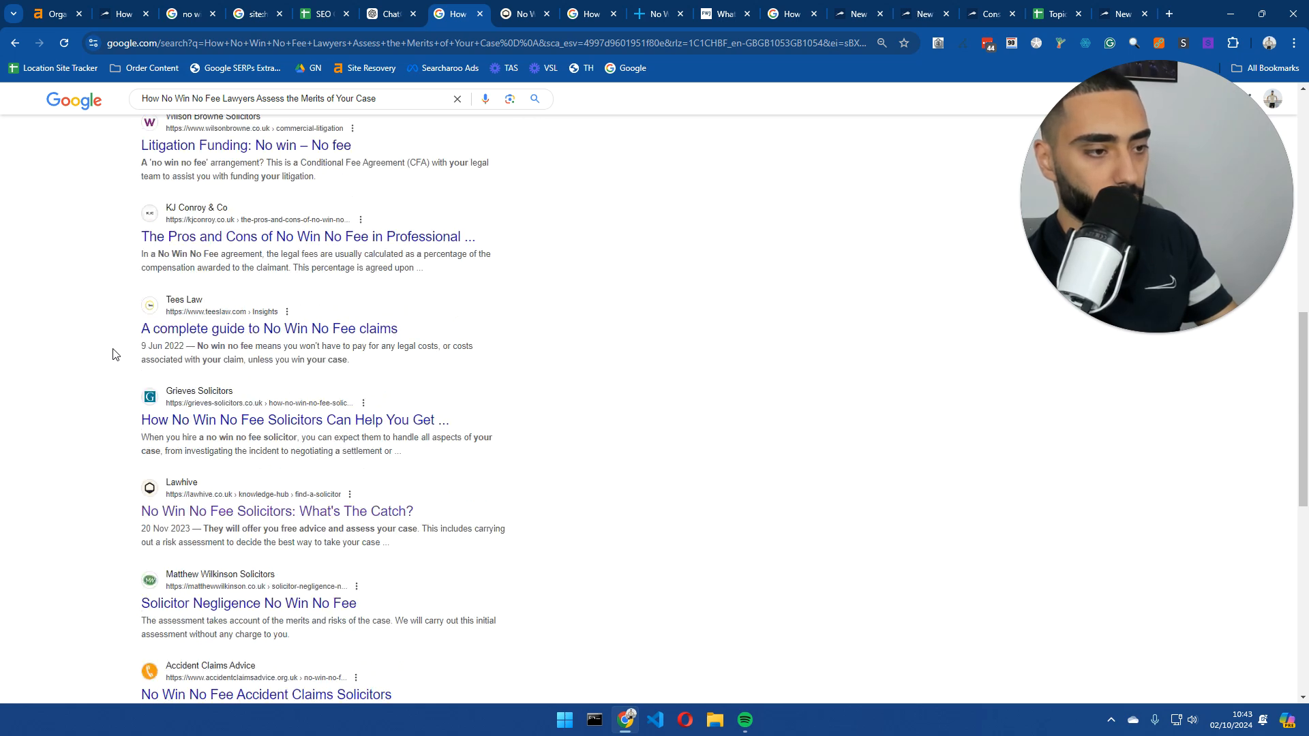
{"action": "scroll", "coordinate": [115, 354], "scroll_direction": "down", "scroll_amount": 3}
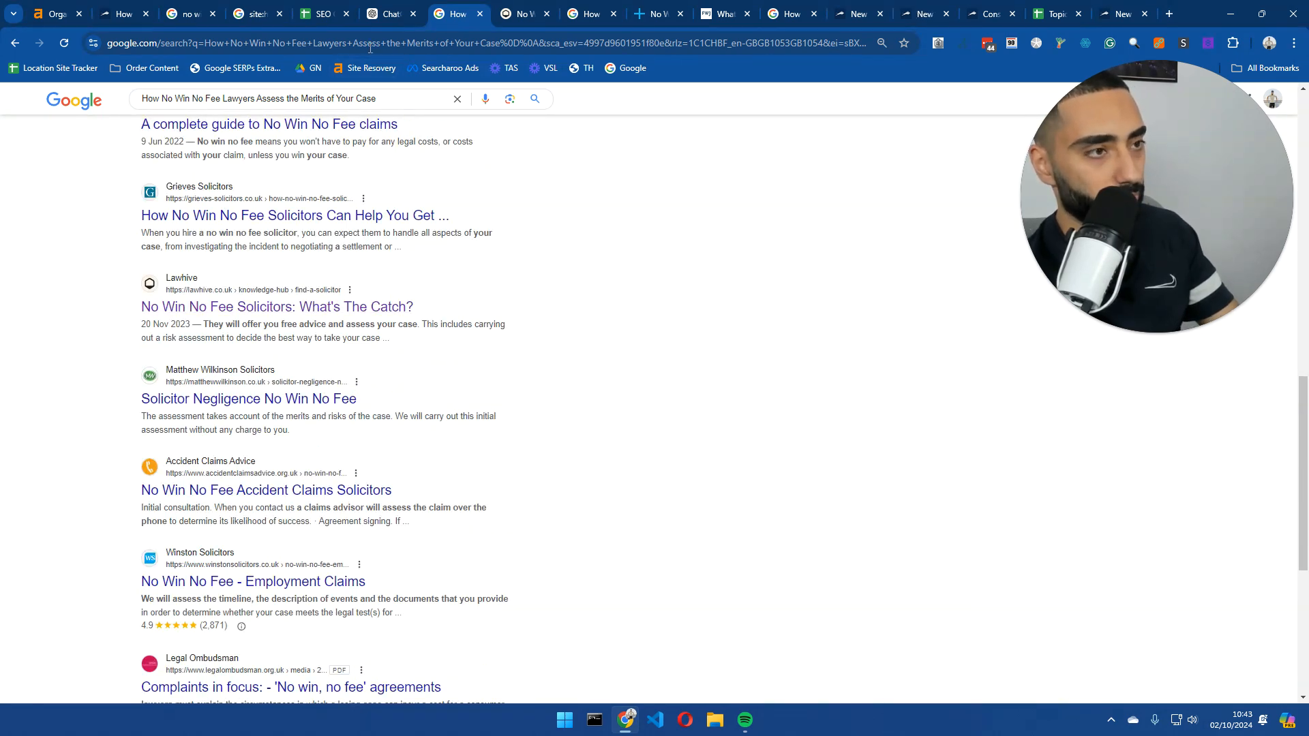
- Return to the Content Pipeline sheet and review the keywords and funnel stages collected in A3:B15
{"action": "left_click", "coordinate": [390, 10]}
{"action": "left_click", "coordinate": [434, 15]}
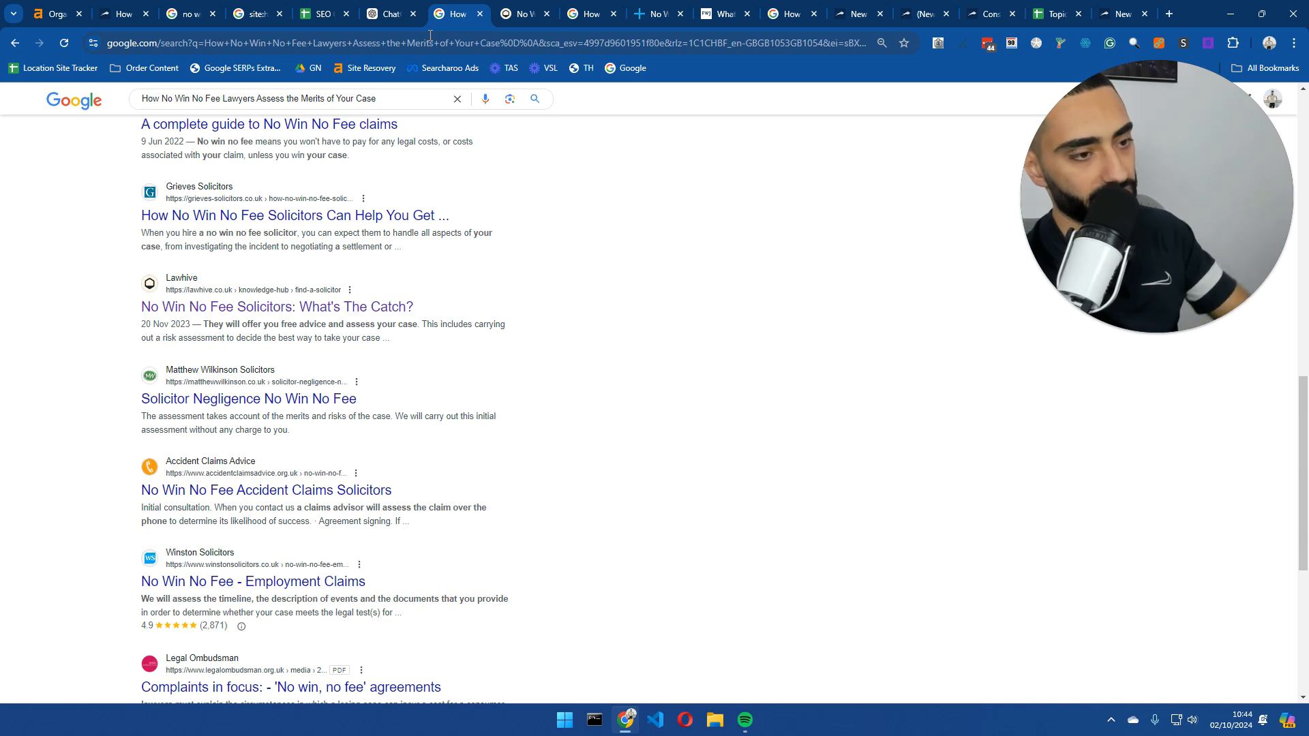
{"action": "left_click", "coordinate": [524, 13]}
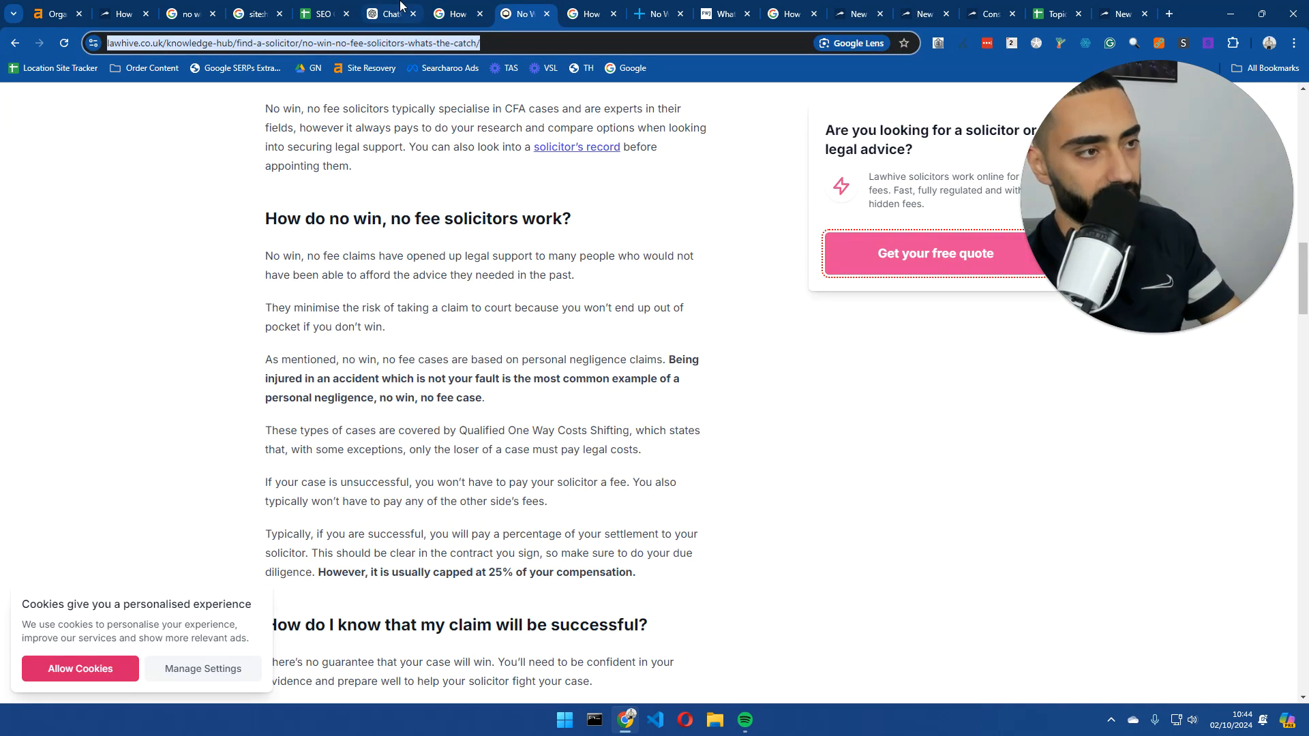
{"action": "left_click", "coordinate": [400, 7]}
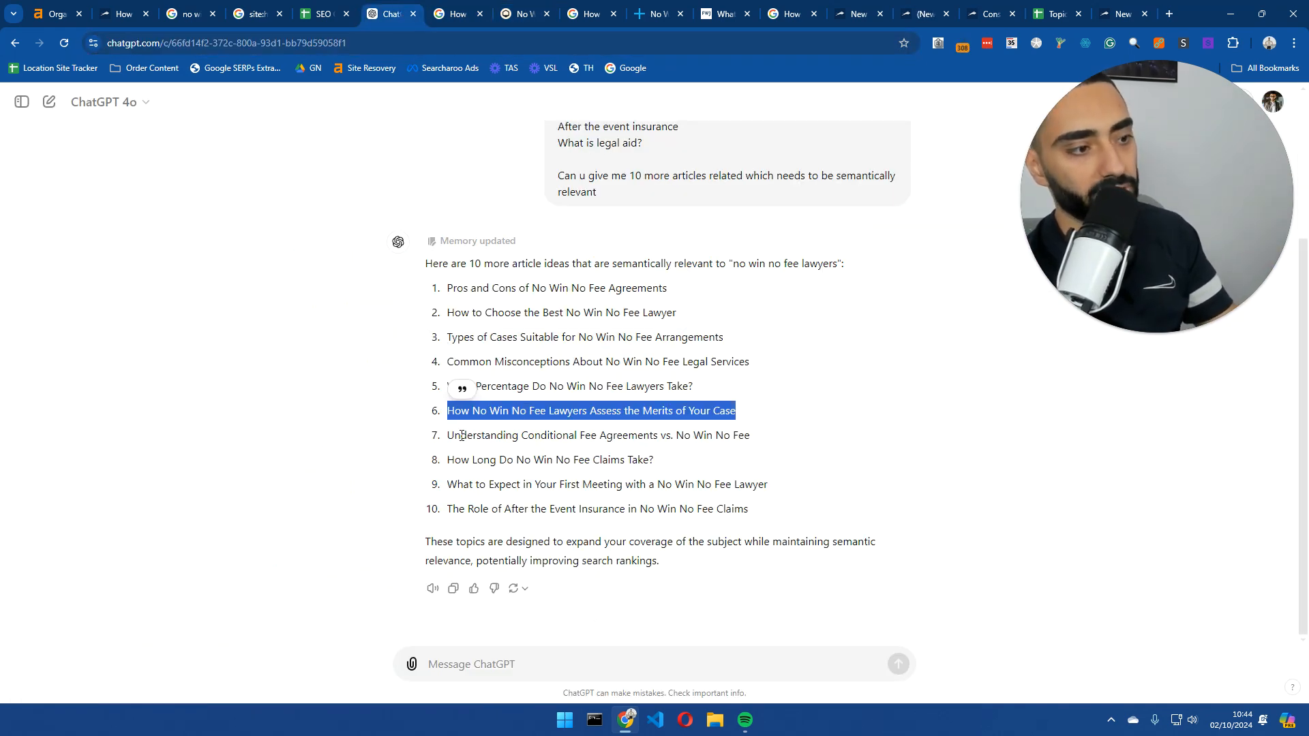
{"action": "left_click", "coordinate": [324, 13]}
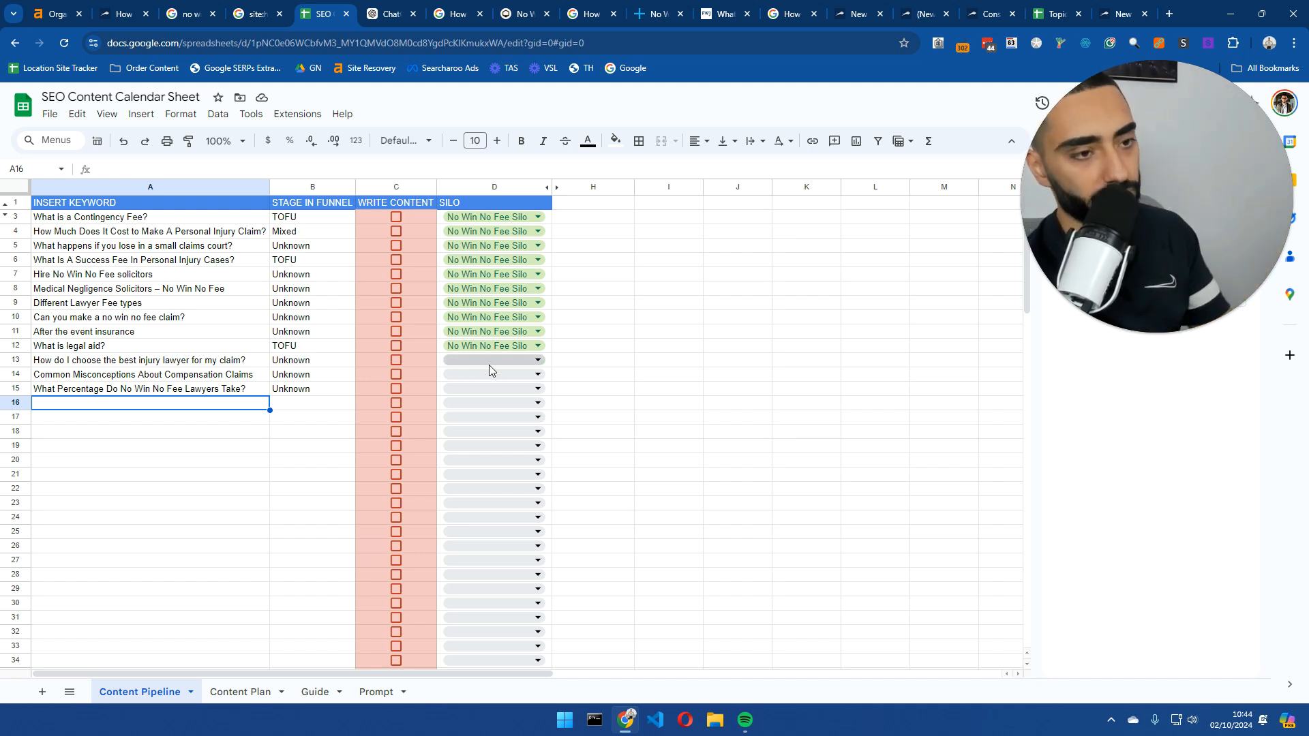
{"action": "left_click_drag", "start_coordinate": [104, 393], "coordinate": [320, 220]}
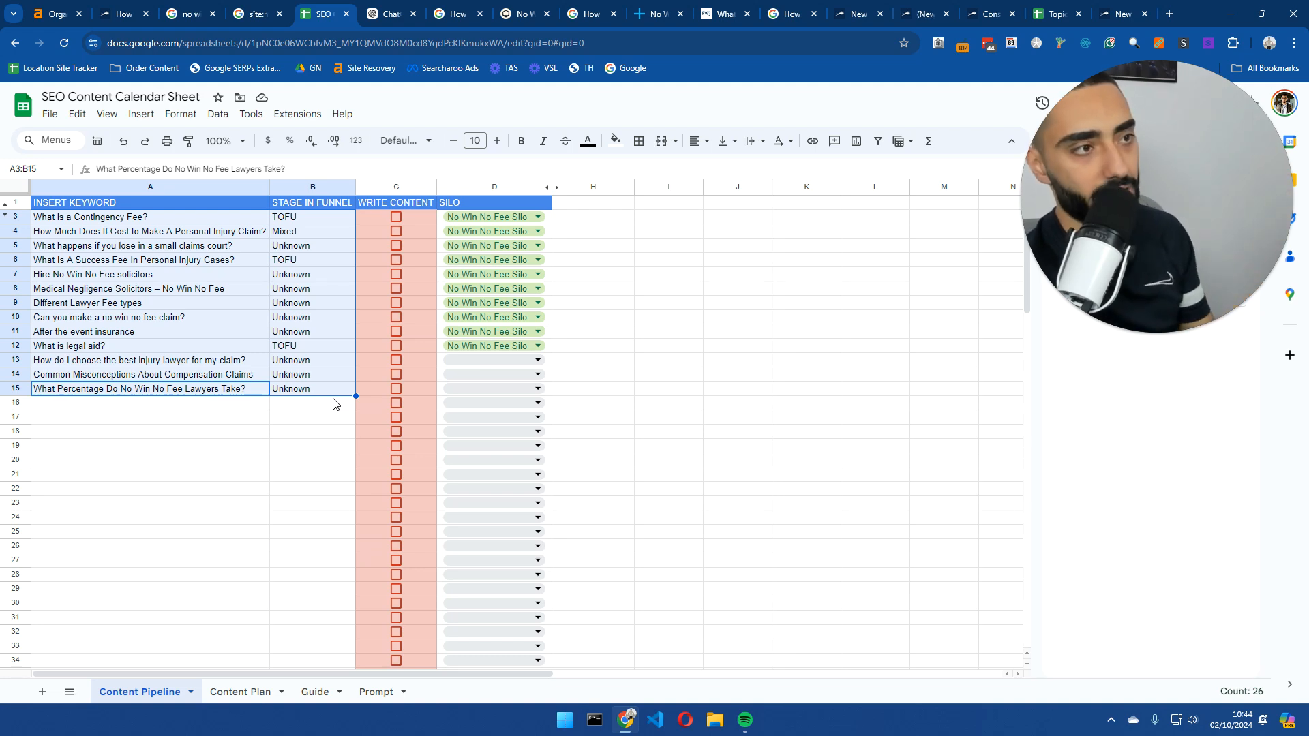
- Search Google for ChatGPT's seventh article idea, "Understanding Conditional Fee Agreements vs. No Win No Fee"
{"action": "left_click", "coordinate": [390, 14]}
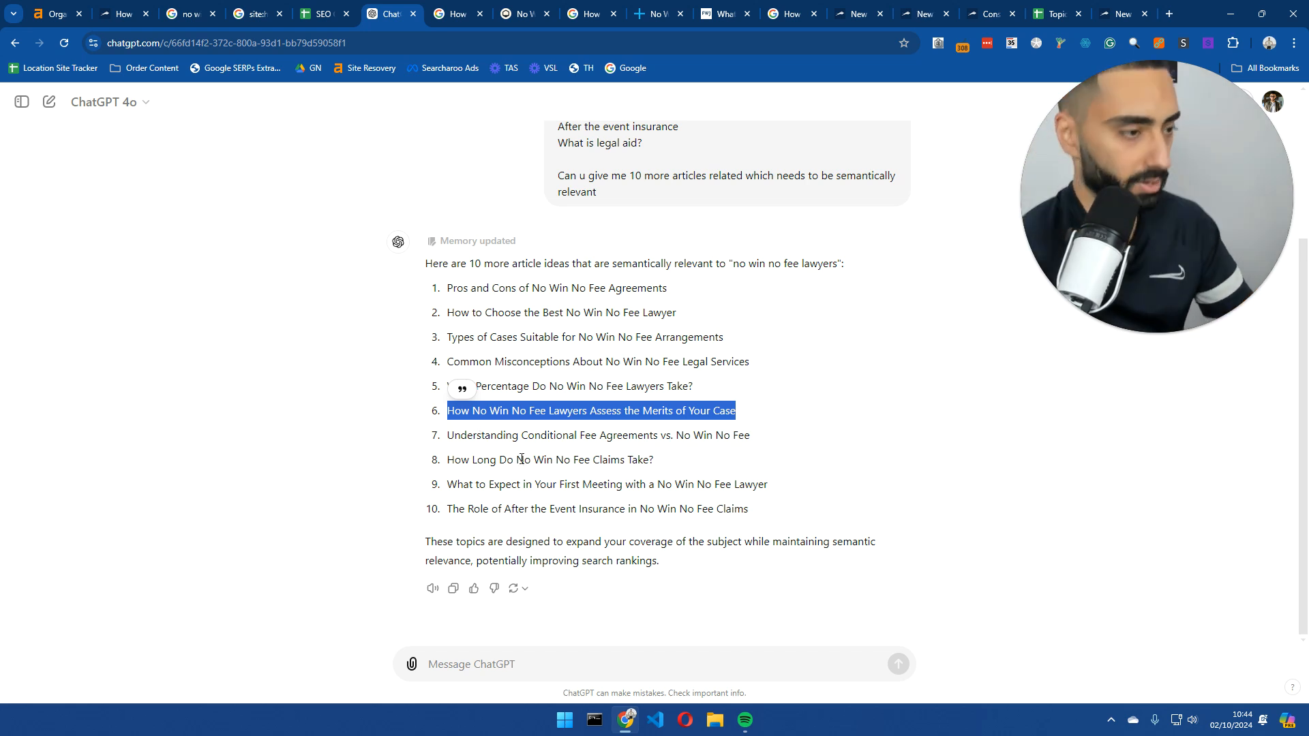
{"action": "triple_click", "coordinate": [507, 434]}
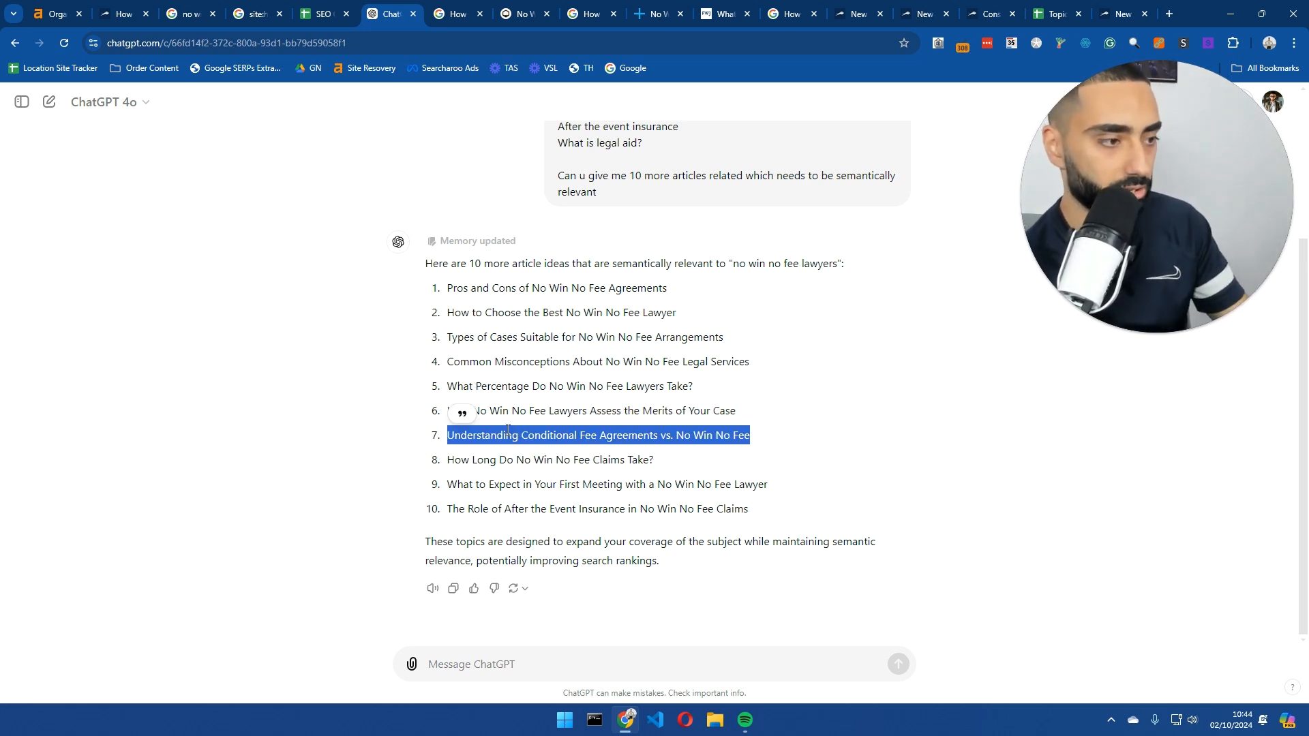
{"action": "right_click", "coordinate": [507, 431]}
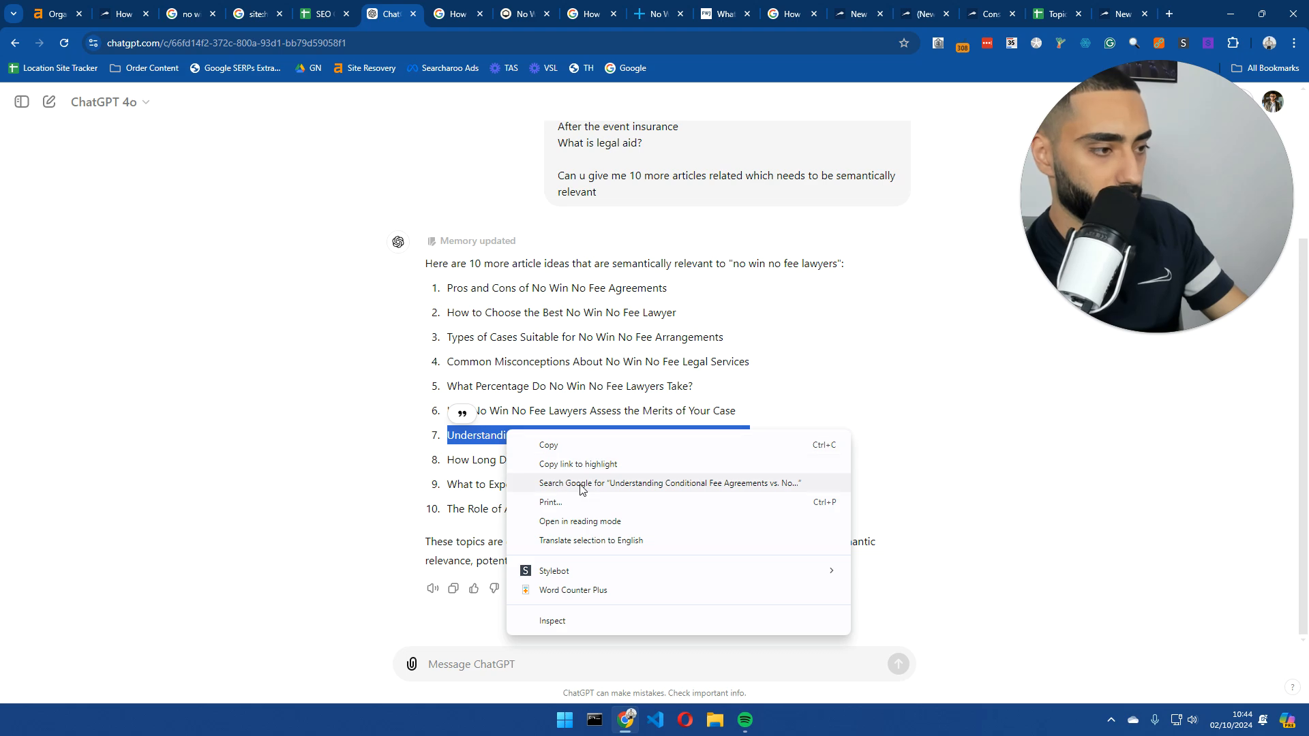
{"action": "left_click", "coordinate": [580, 483]}
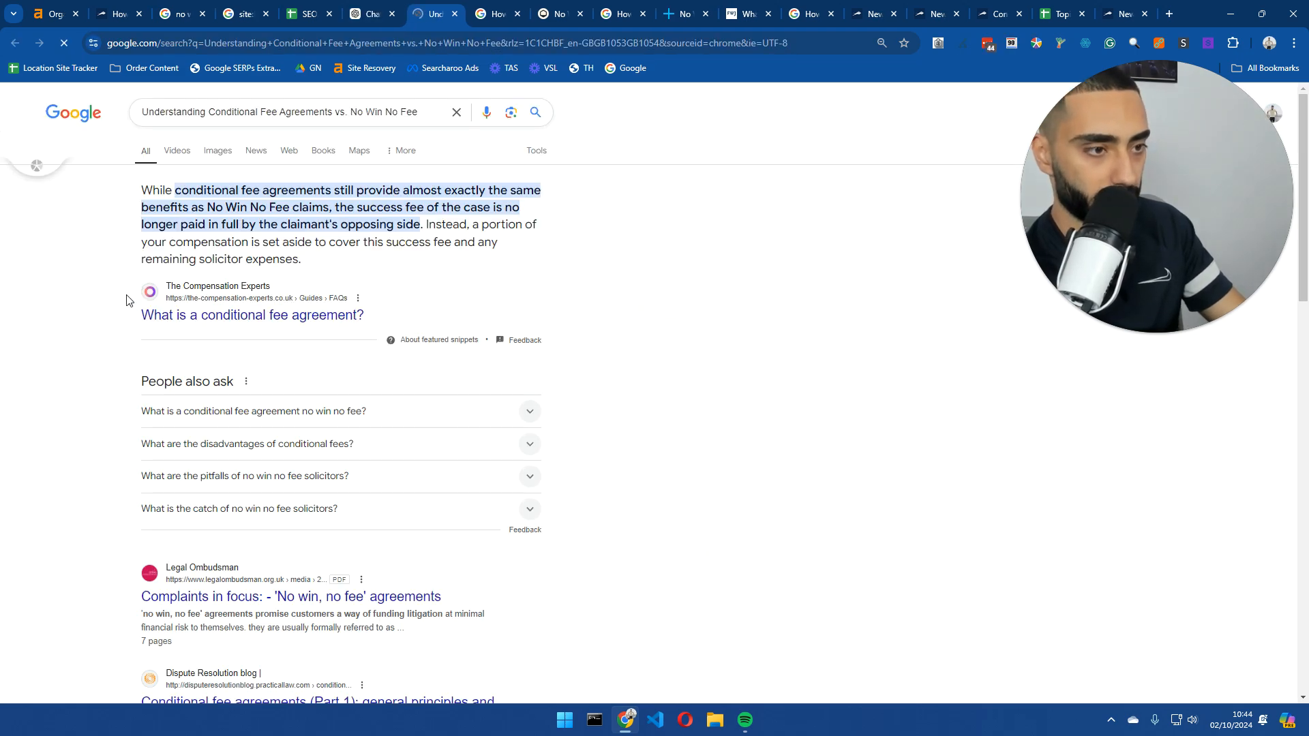
- Add the result title "What is a conditional fee agreement?" in cell A16 with funnel stage TOFU, and compare it with the keyword in A3
{"action": "left_click_drag", "start_coordinate": [136, 315], "coordinate": [379, 327]}
{"action": "key", "text": "ctrl+c"}
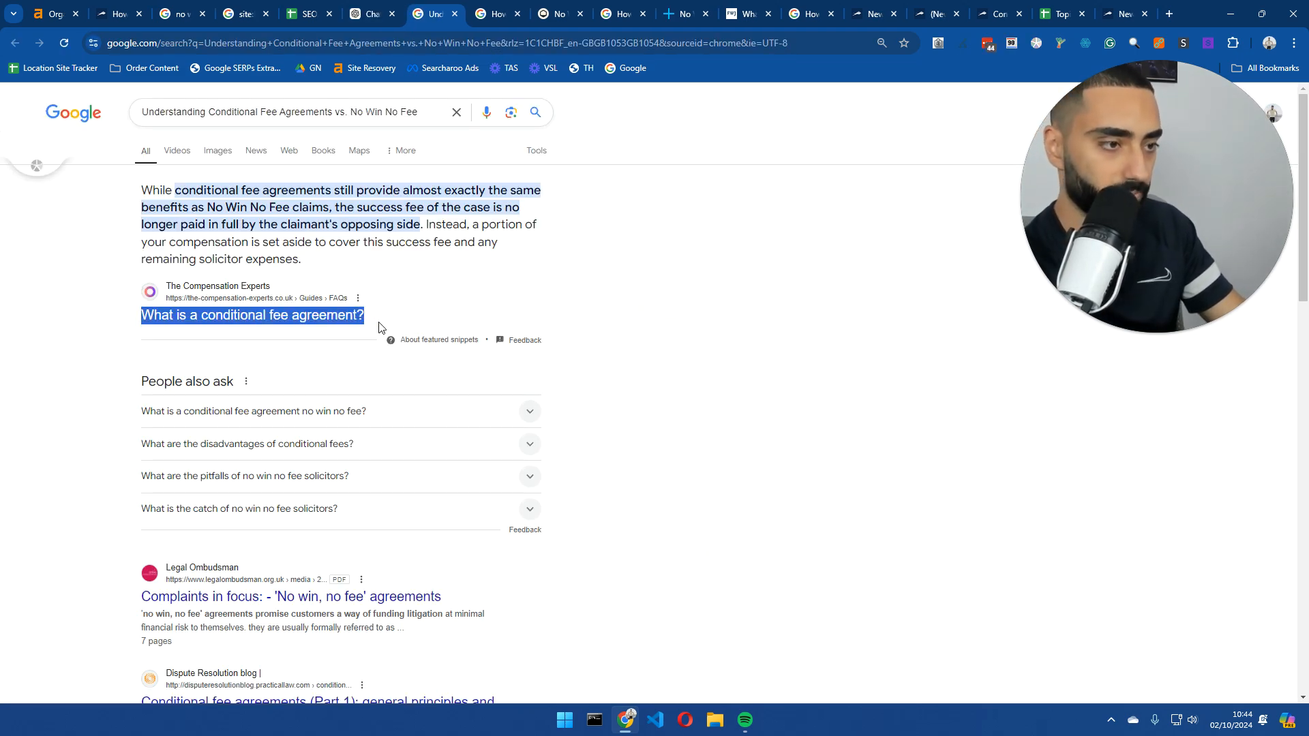
{"action": "key", "text": "ctrl+shift+Tab"}
{"action": "key", "text": "ctrl+shift+Tab"}
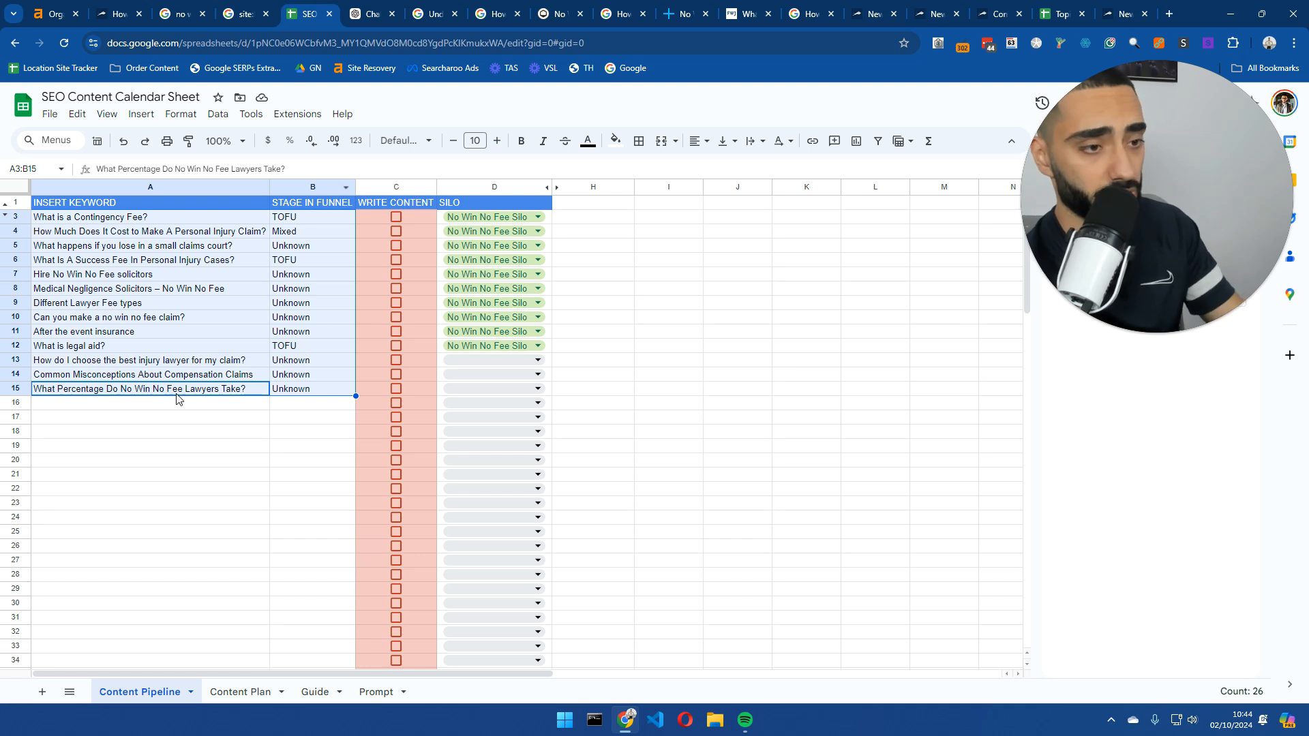
{"action": "left_click", "coordinate": [134, 406]}
{"action": "key", "text": "ctrl+v"}
{"action": "key", "text": "Tab"}
{"action": "type", "text": "TOFU"}
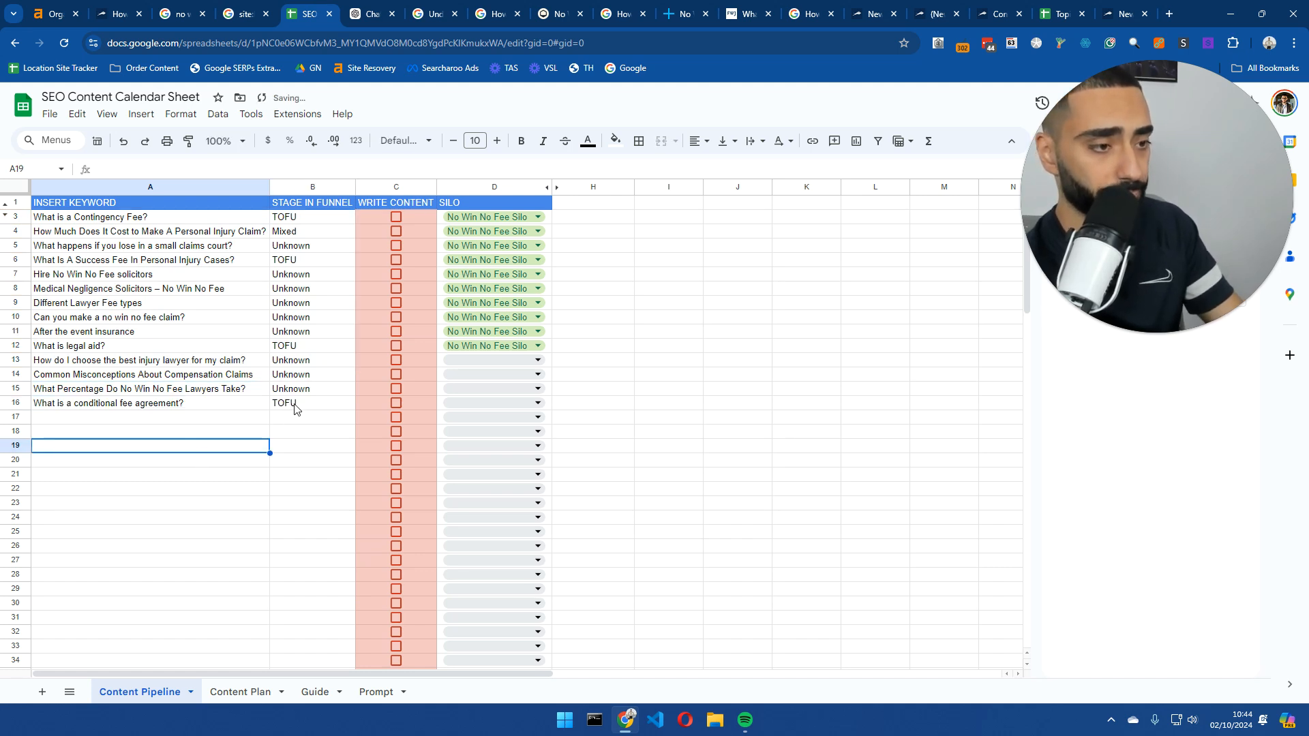
{"action": "left_click", "coordinate": [81, 221]}
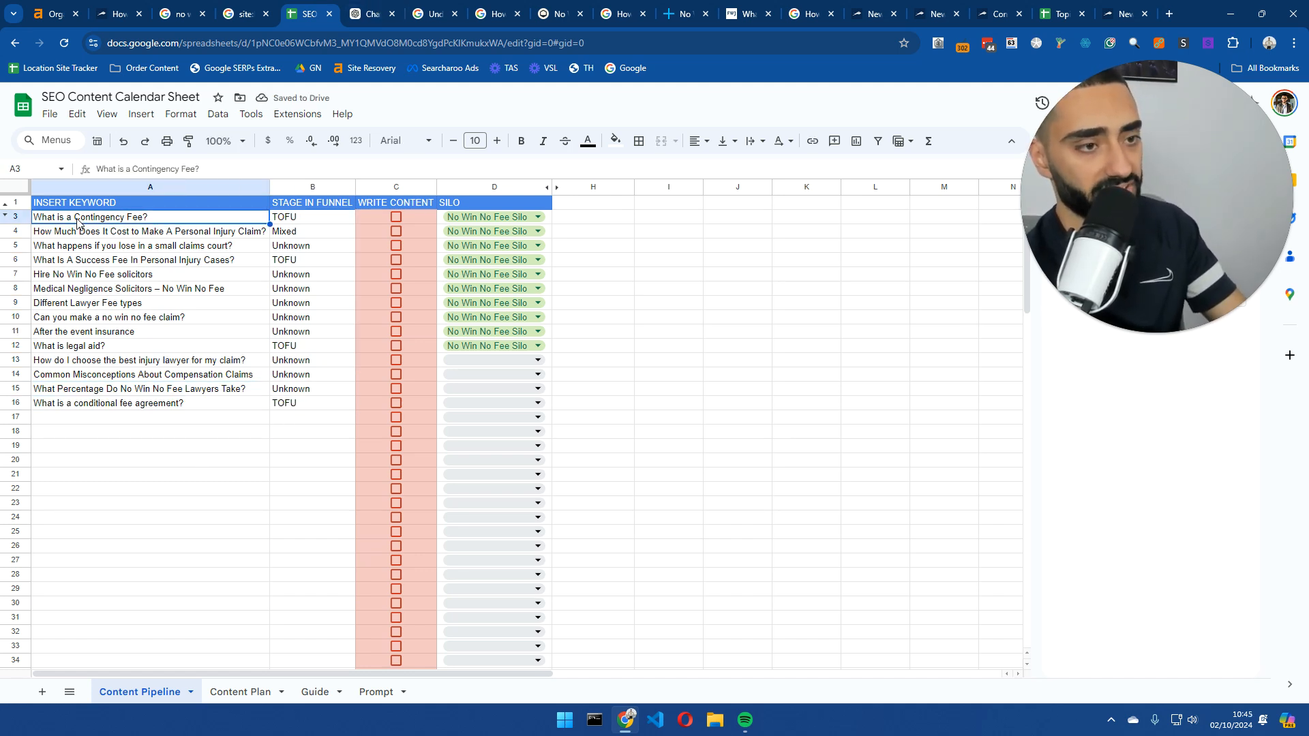
{"action": "left_click", "coordinate": [114, 405]}
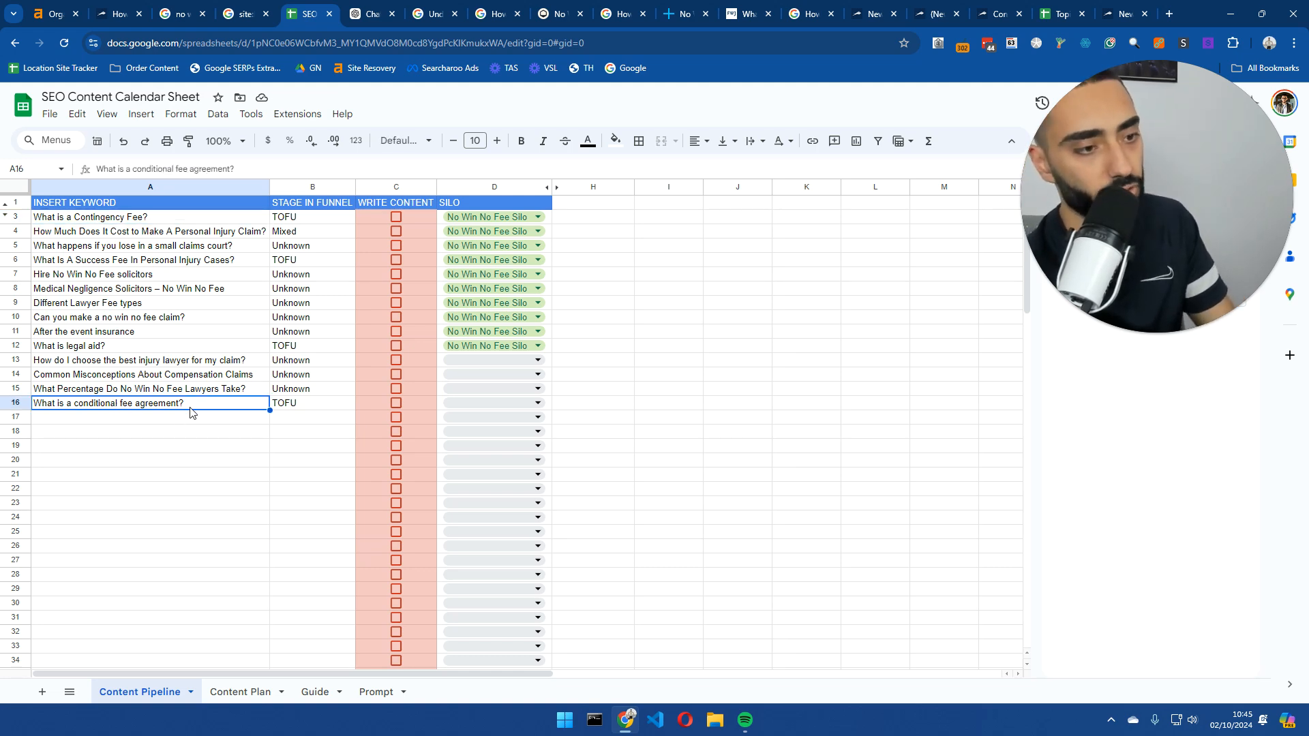
- Search Google for ChatGPT's eighth article idea, "How Long Do No Win No Fee Claims Take?", and review the results and suggested queries
{"action": "left_click", "coordinate": [371, 14]}
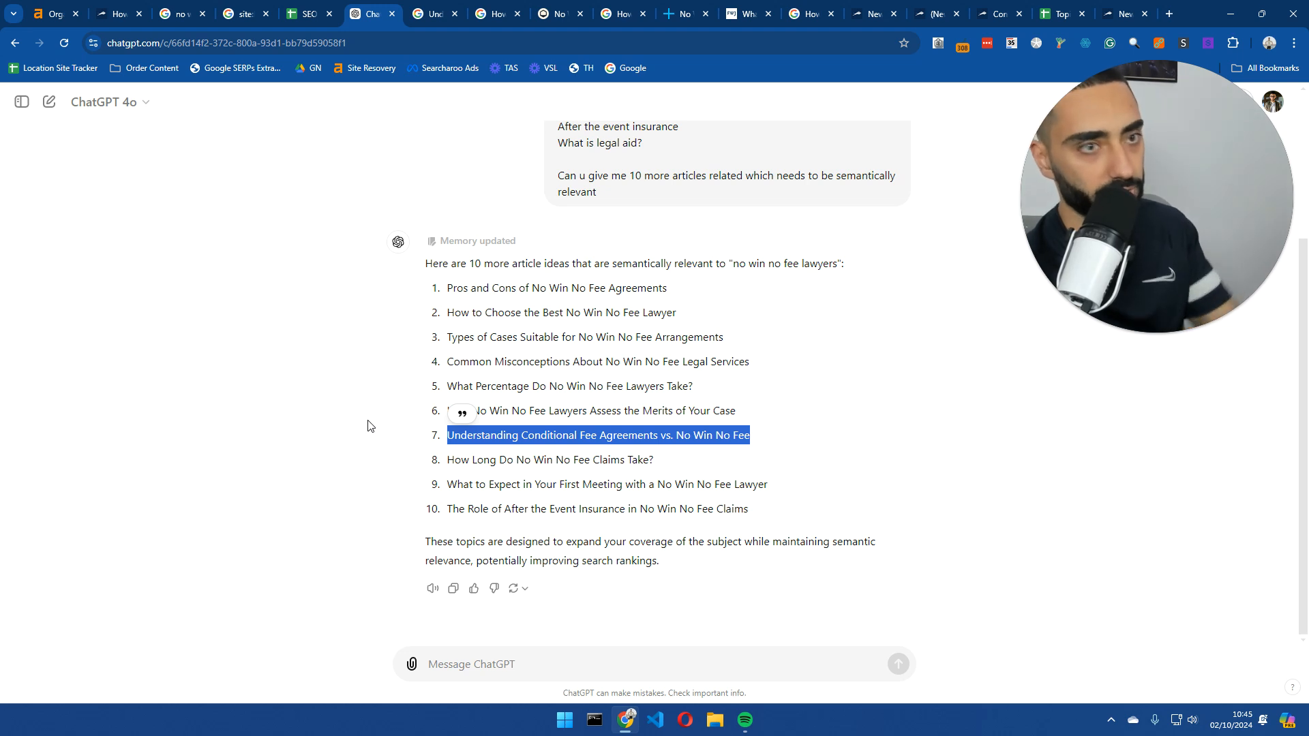
{"action": "triple_click", "coordinate": [608, 462]}
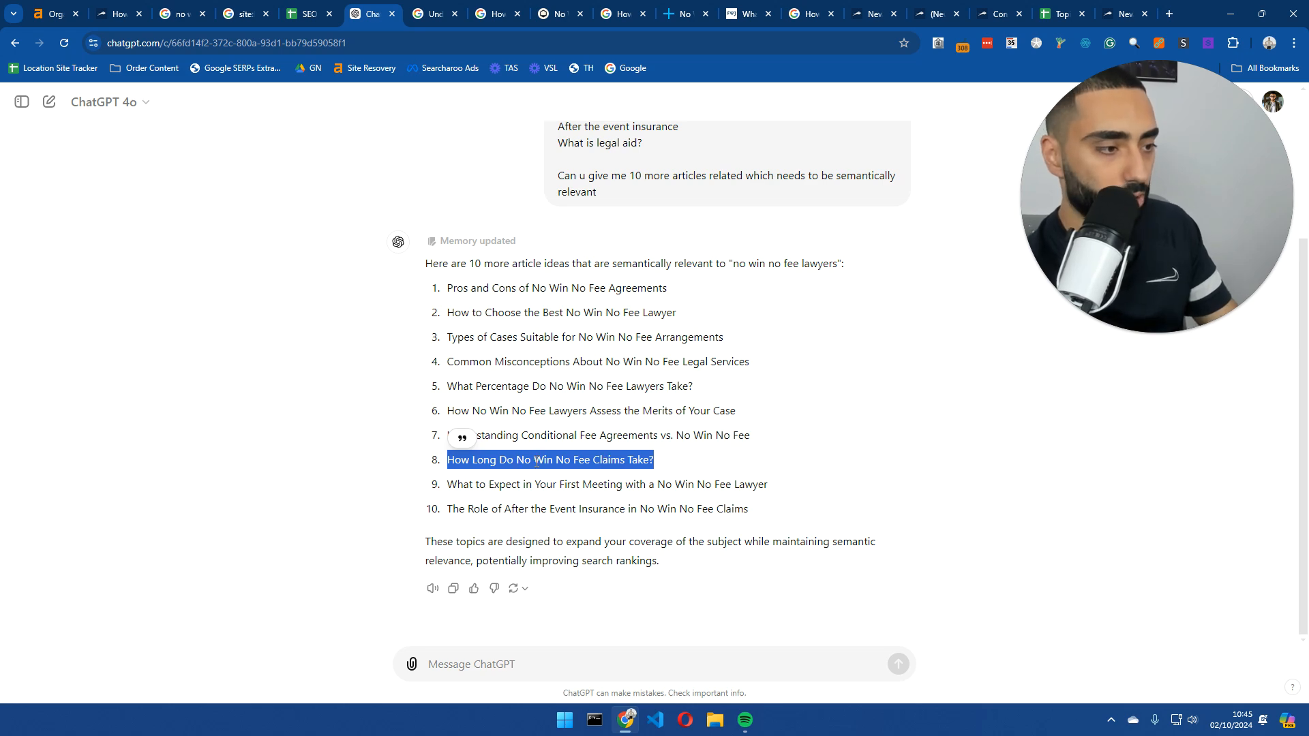
{"action": "right_click", "coordinate": [564, 463]}
{"action": "left_click", "coordinate": [621, 519]}
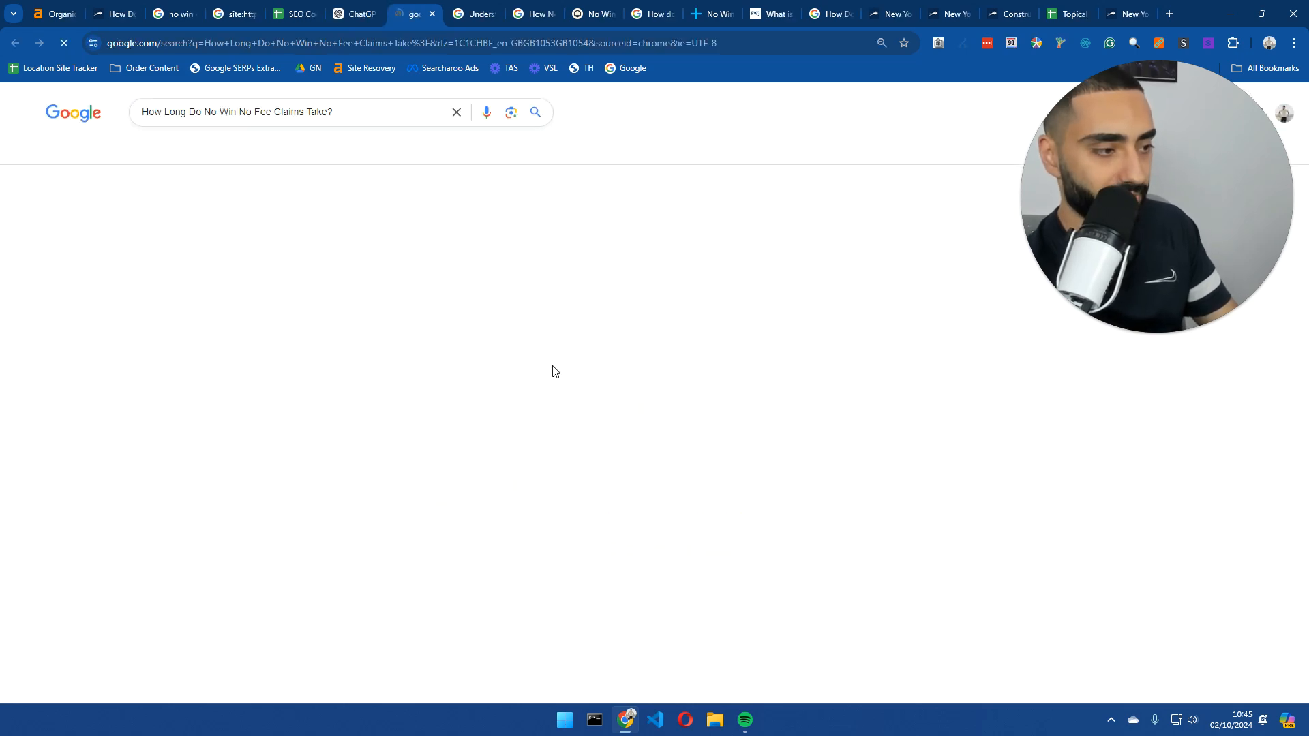
{"action": "scroll", "coordinate": [109, 416], "scroll_direction": "down", "scroll_amount": 8}
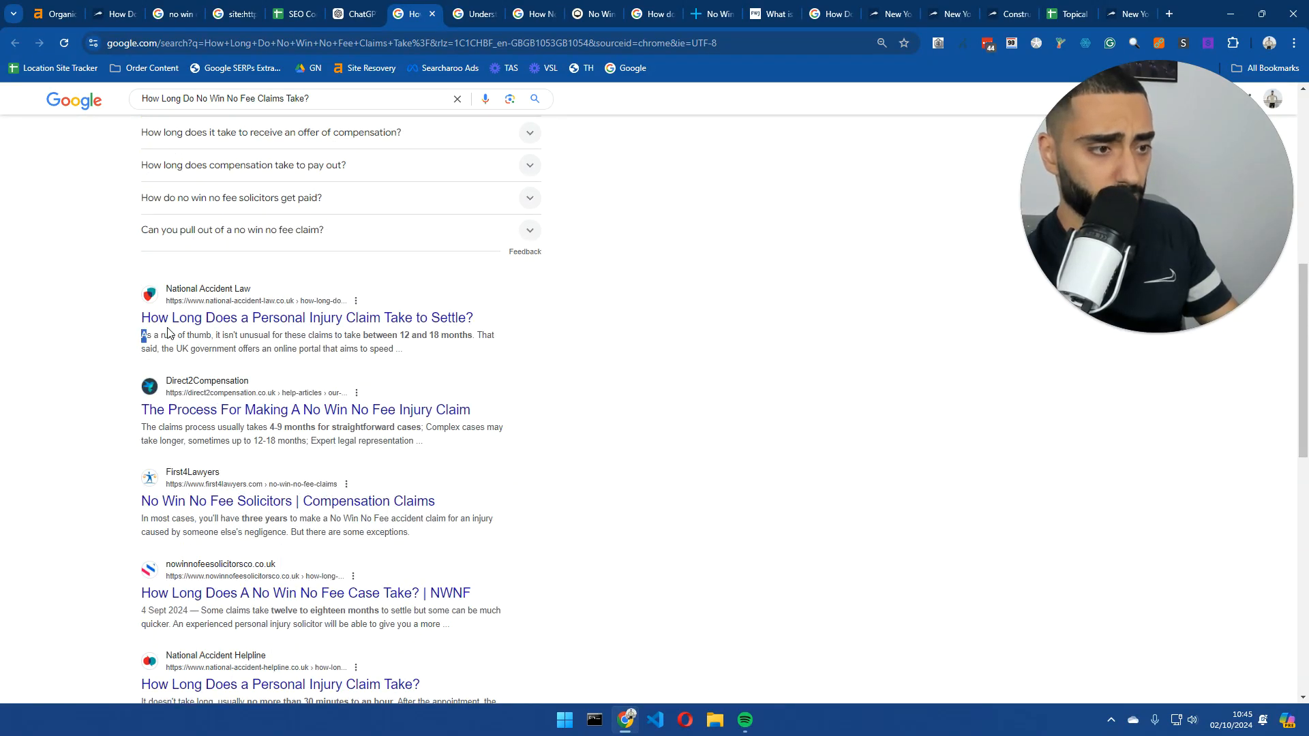
{"action": "left_click_drag", "start_coordinate": [143, 335], "coordinate": [253, 317]}
{"action": "scroll", "coordinate": [96, 401], "scroll_direction": "down", "scroll_amount": 4}
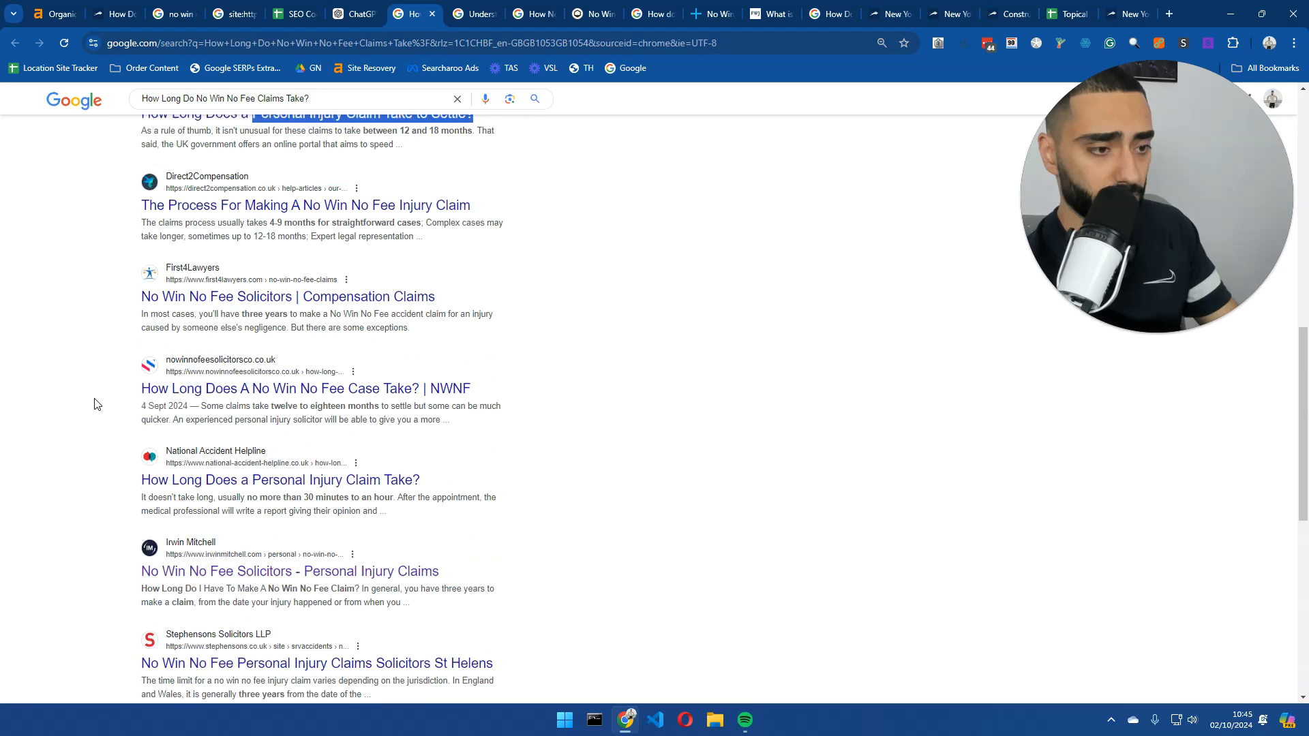
{"action": "scroll", "coordinate": [96, 406], "scroll_direction": "down", "scroll_amount": 1}
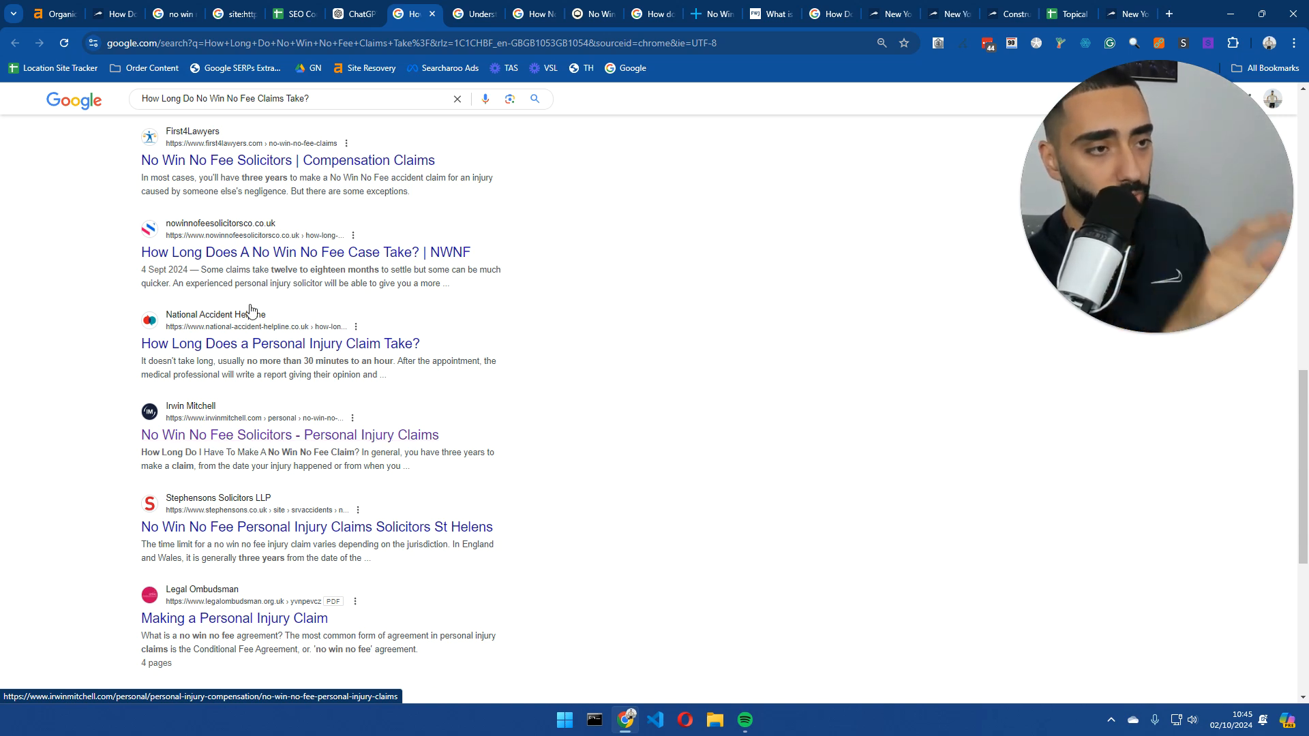
{"action": "scroll", "coordinate": [251, 310], "scroll_direction": "up", "scroll_amount": 1}
{"action": "left_click", "coordinate": [204, 100]}
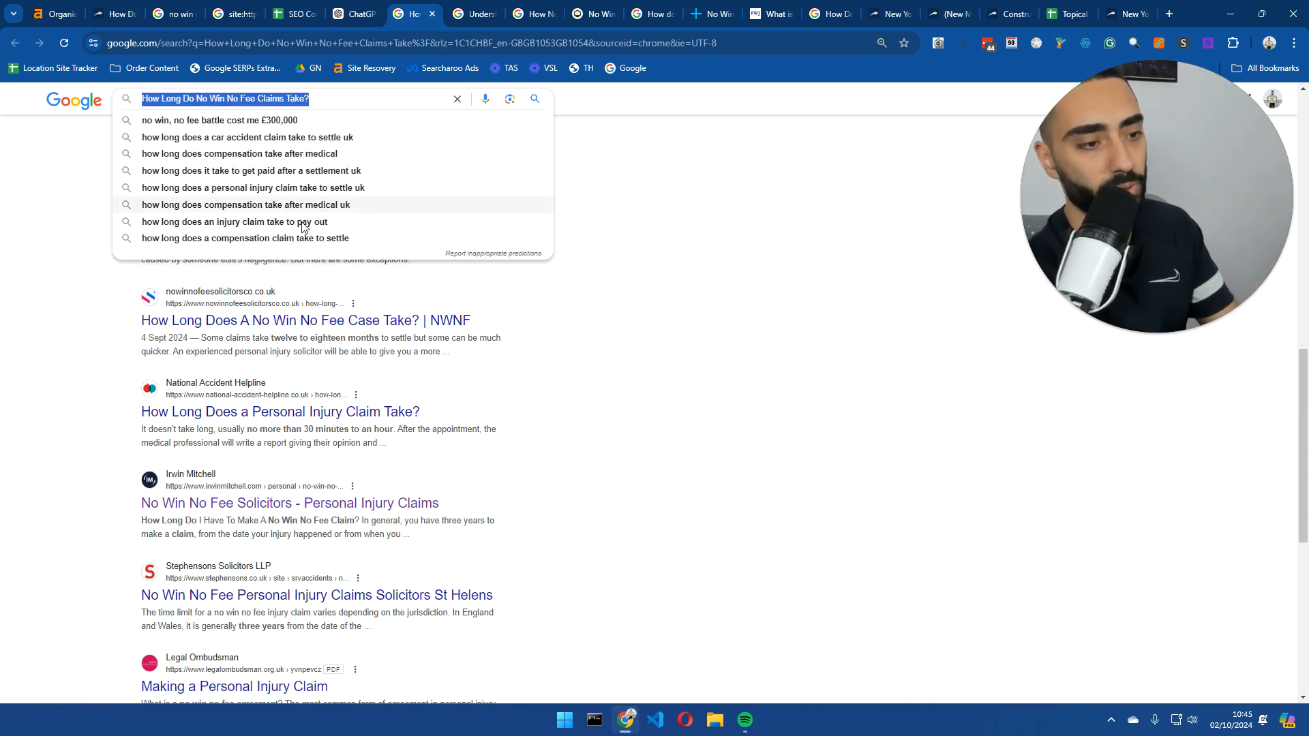
- Find "how long" on Irwin Mitchell's No Win No Fee page, read the matching FAQ answer and the remaining sections, and return to the results
{"action": "left_click", "coordinate": [230, 508]}
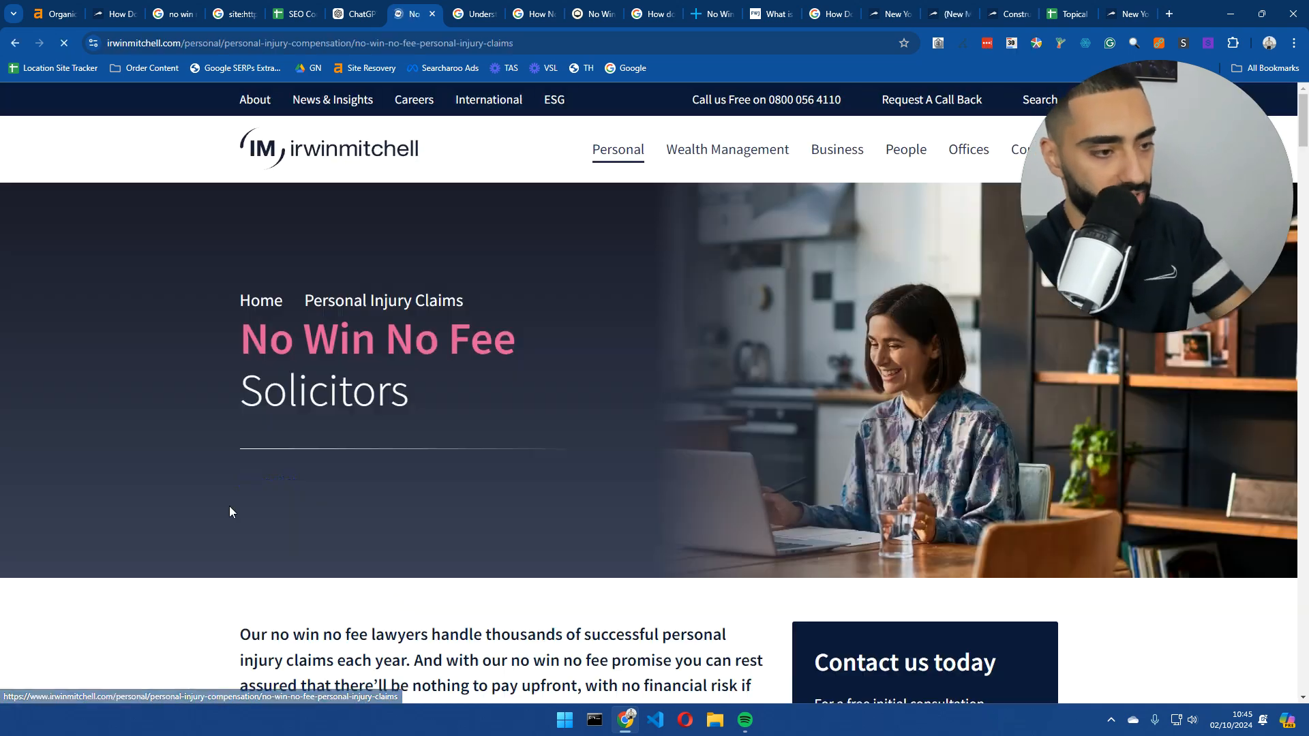
{"action": "key", "text": "ctrl+f"}
{"action": "type", "text": "how long"}
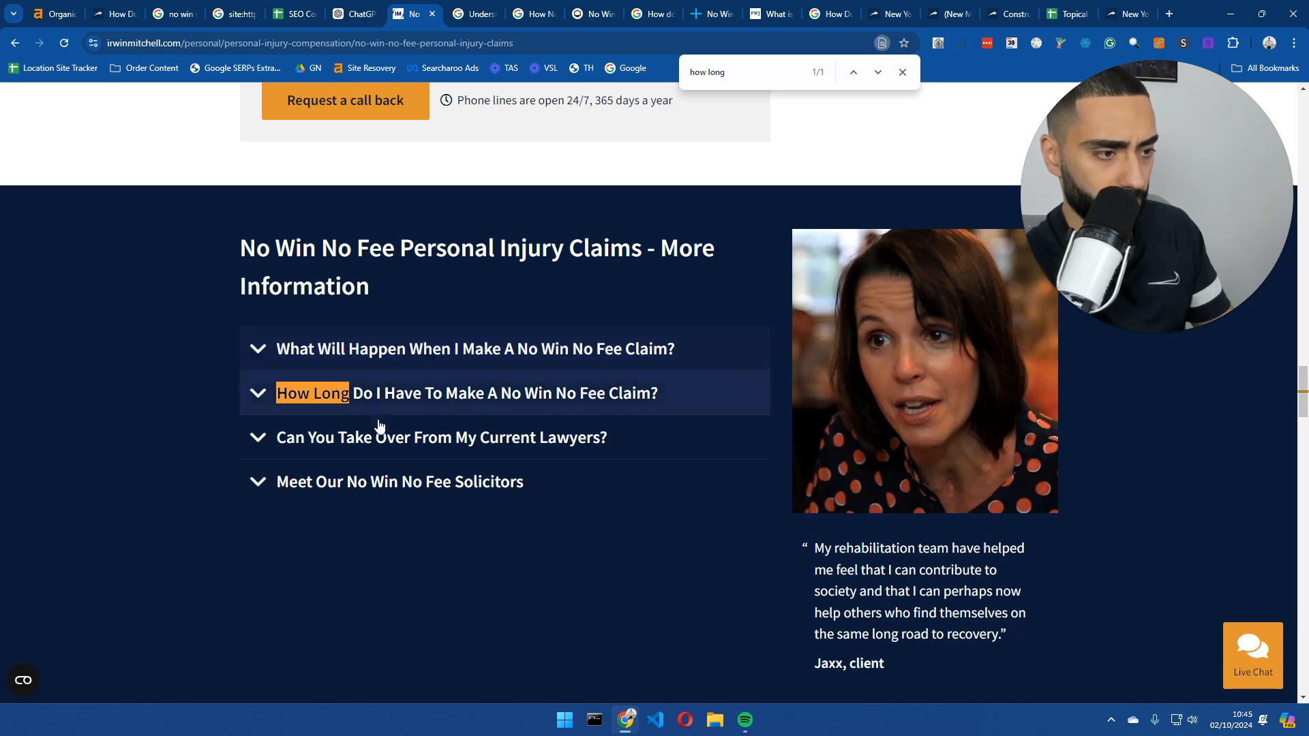
{"action": "left_click", "coordinate": [269, 390]}
{"action": "scroll", "coordinate": [269, 423], "scroll_direction": "down", "scroll_amount": 3}
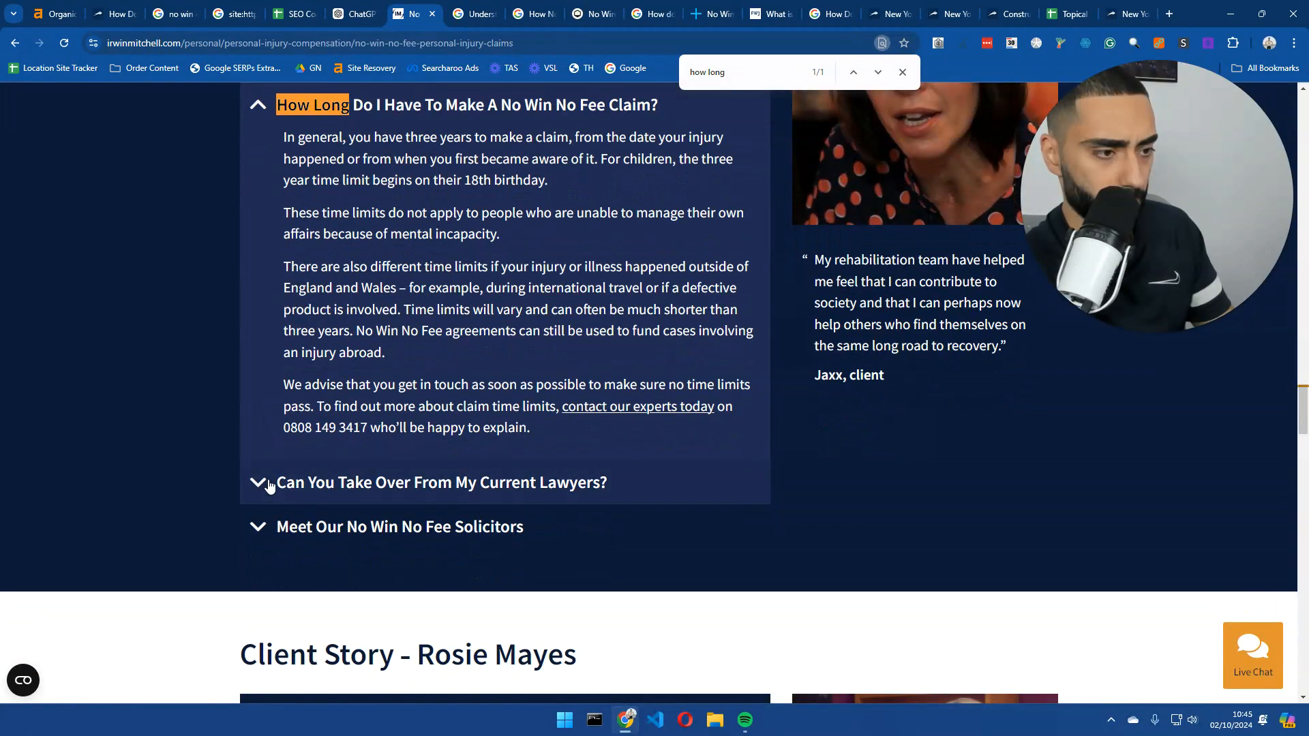
{"action": "scroll", "coordinate": [259, 484], "scroll_direction": "down", "scroll_amount": 4}
{"action": "scroll", "coordinate": [260, 498], "scroll_direction": "down", "scroll_amount": 15}
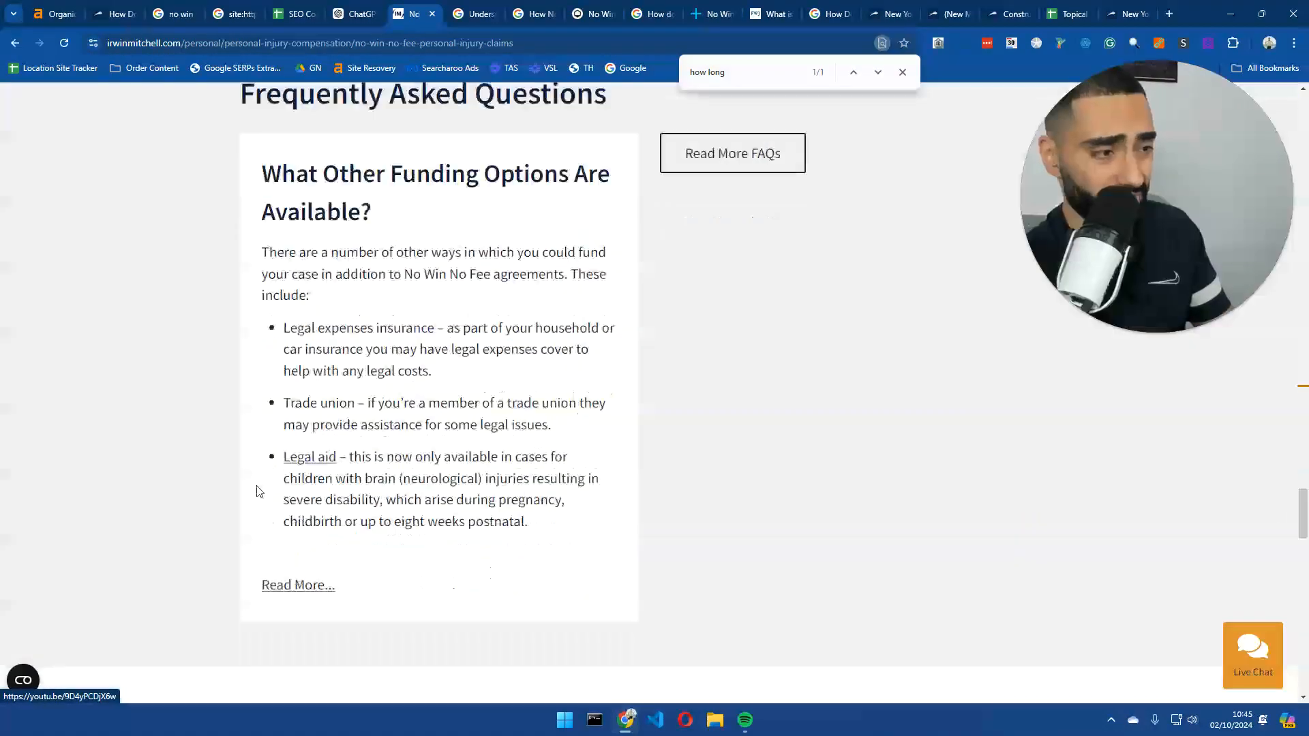
{"action": "scroll", "coordinate": [254, 508], "scroll_direction": "down", "scroll_amount": 8}
{"action": "scroll", "coordinate": [255, 508], "scroll_direction": "down", "scroll_amount": 8}
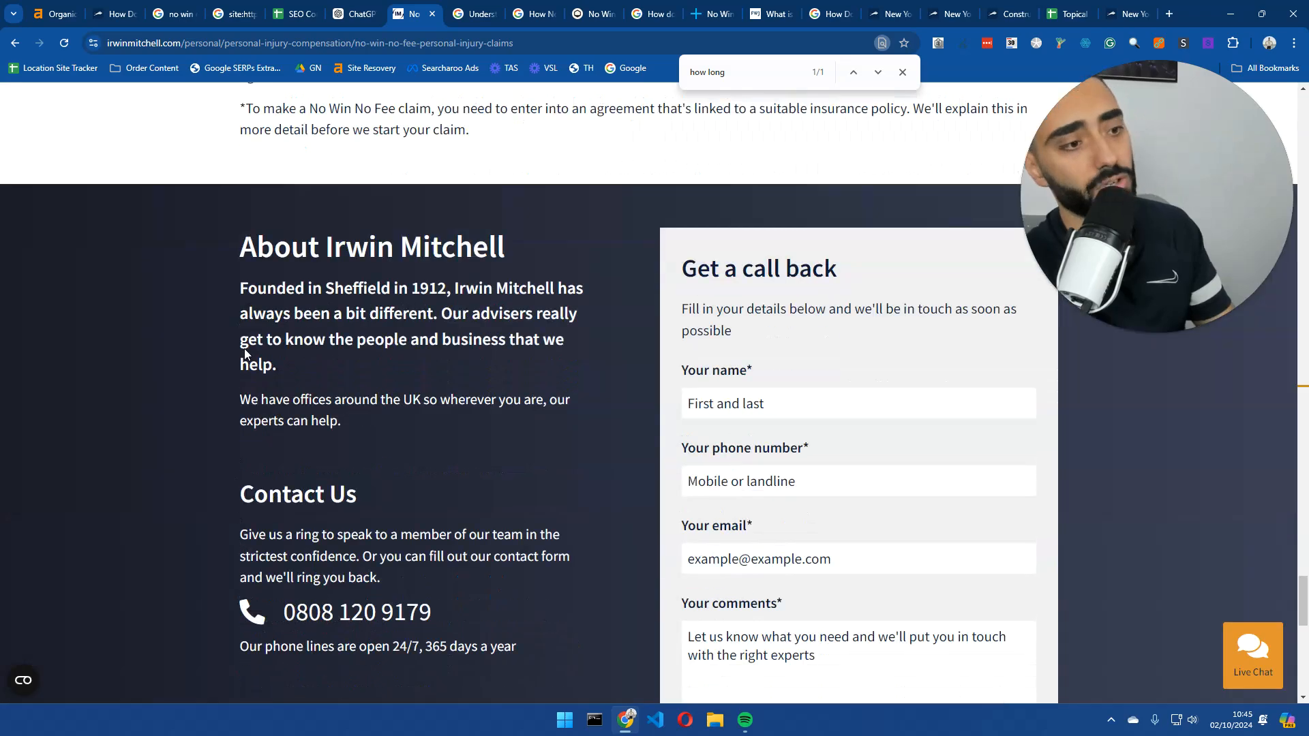
{"action": "scroll", "coordinate": [244, 349], "scroll_direction": "up", "scroll_amount": 8}
{"action": "left_click", "coordinate": [15, 42]}
- Search Google for ChatGPT's ninth idea, "What to Expect in Your First Meeting with a No Win No Fee Lawyer", compare the results and close them
{"action": "left_click", "coordinate": [351, 14]}
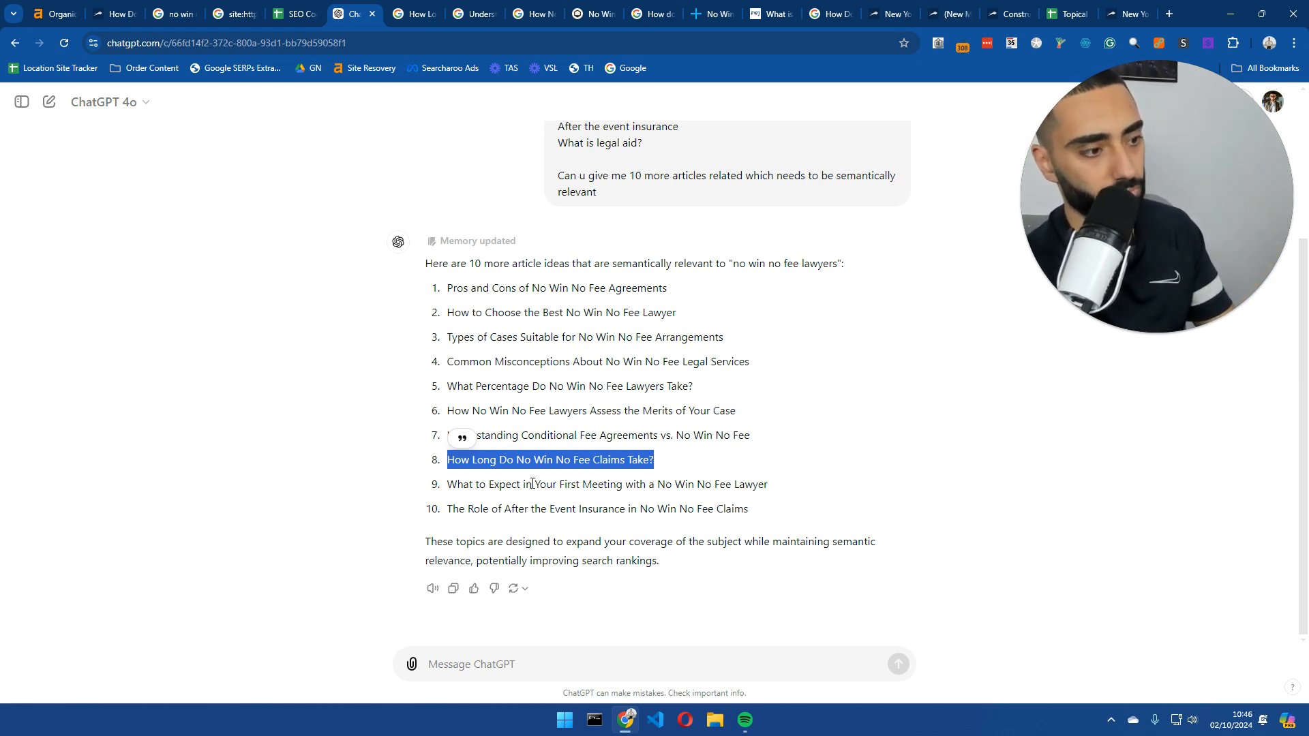
{"action": "triple_click", "coordinate": [513, 484]}
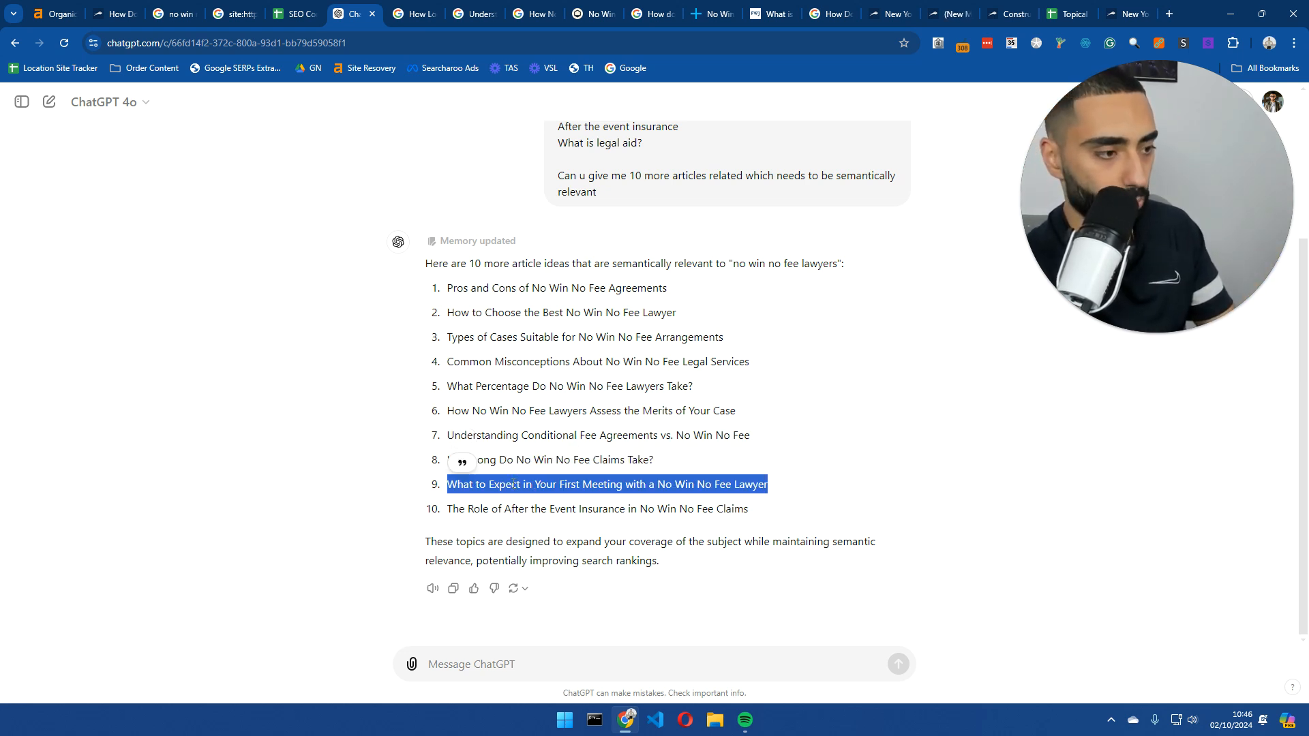
{"action": "right_click", "coordinate": [561, 484]}
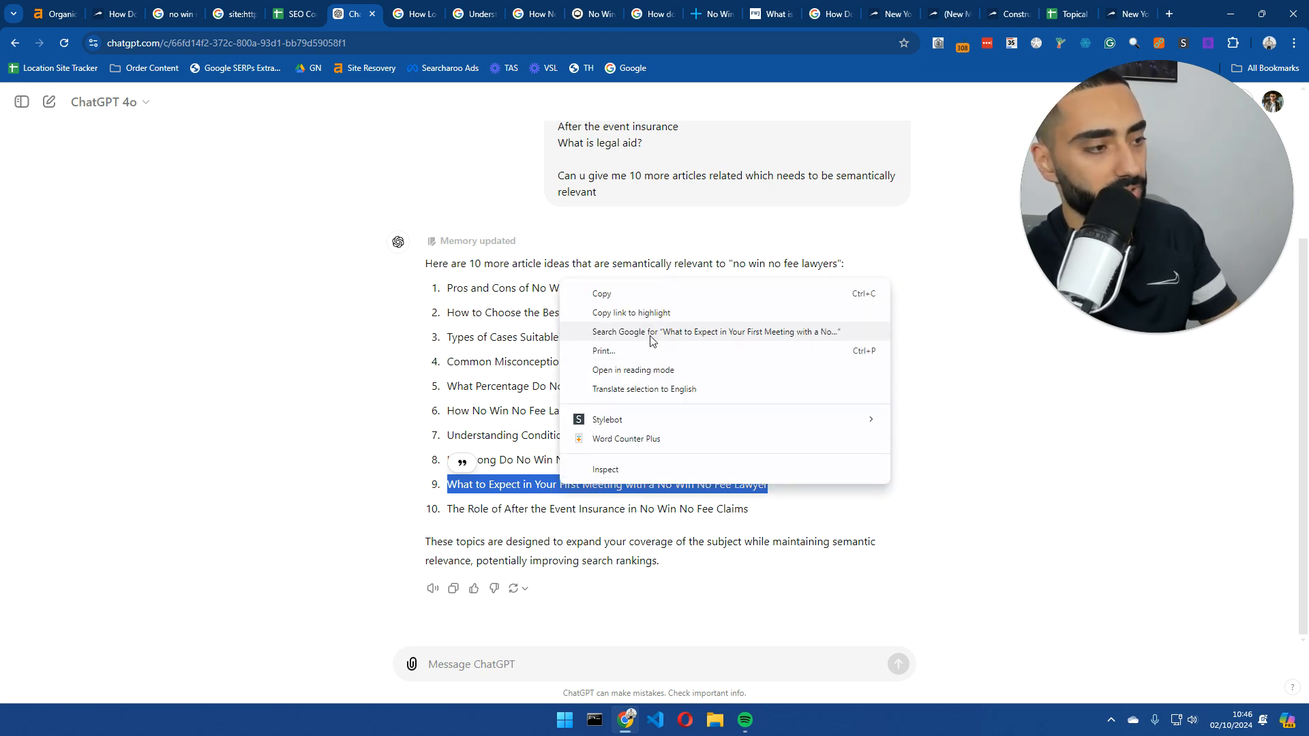
{"action": "left_click", "coordinate": [654, 333]}
{"action": "scroll", "coordinate": [90, 382], "scroll_direction": "down", "scroll_amount": 7}
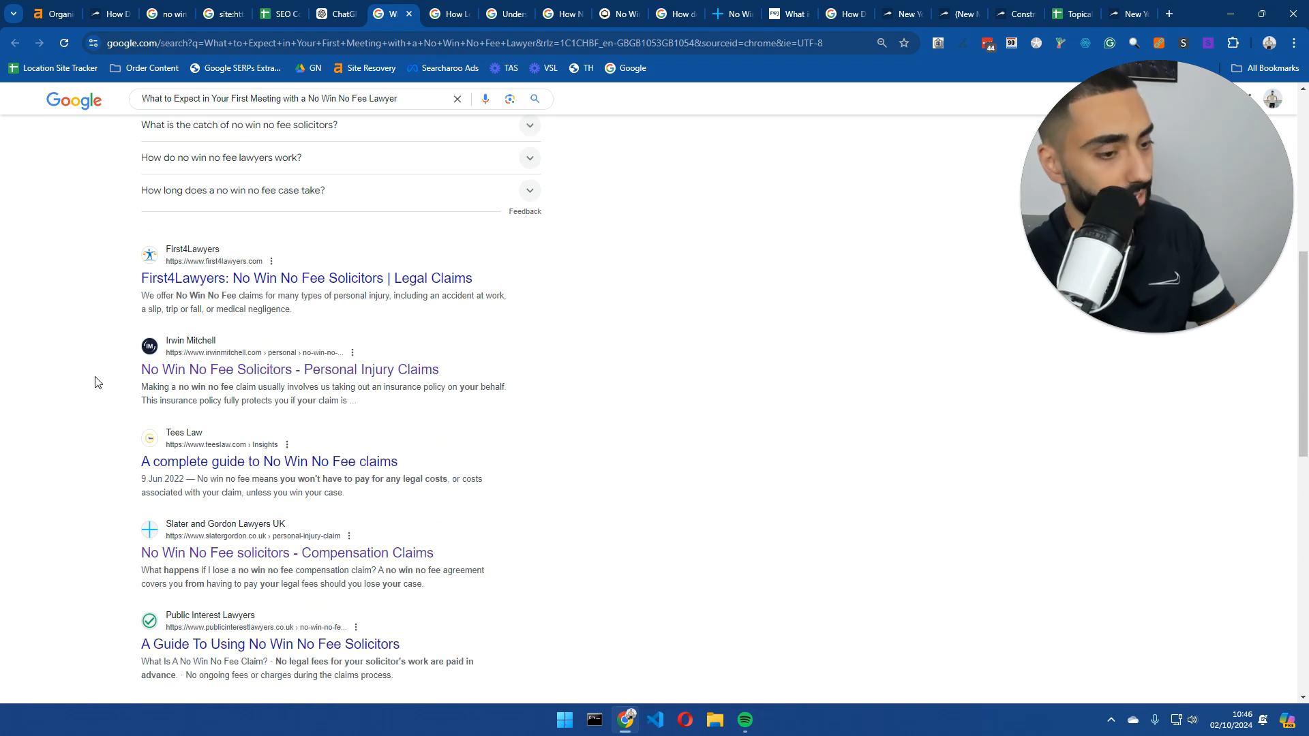
{"action": "left_click_drag", "start_coordinate": [121, 370], "coordinate": [447, 375]}
{"action": "left_click_drag", "start_coordinate": [133, 553], "coordinate": [443, 572]}
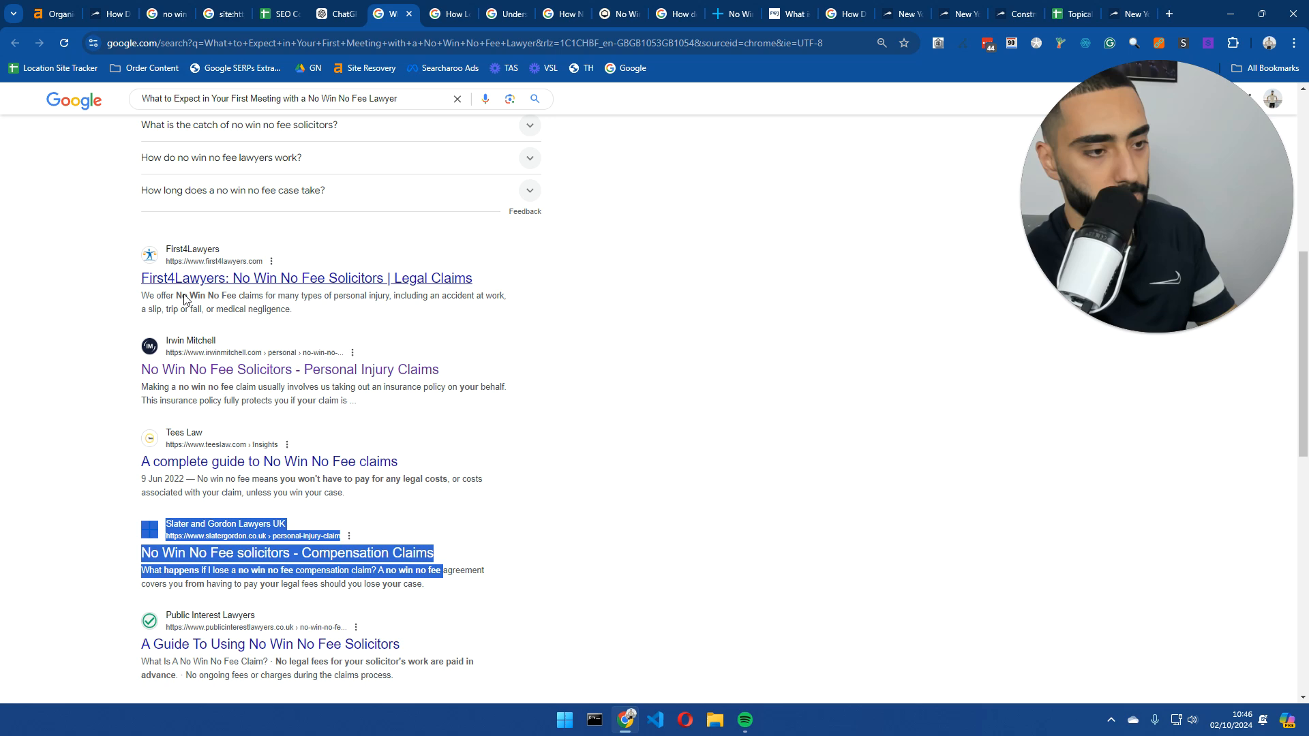
{"action": "left_click_drag", "start_coordinate": [359, 497], "coordinate": [133, 430]}
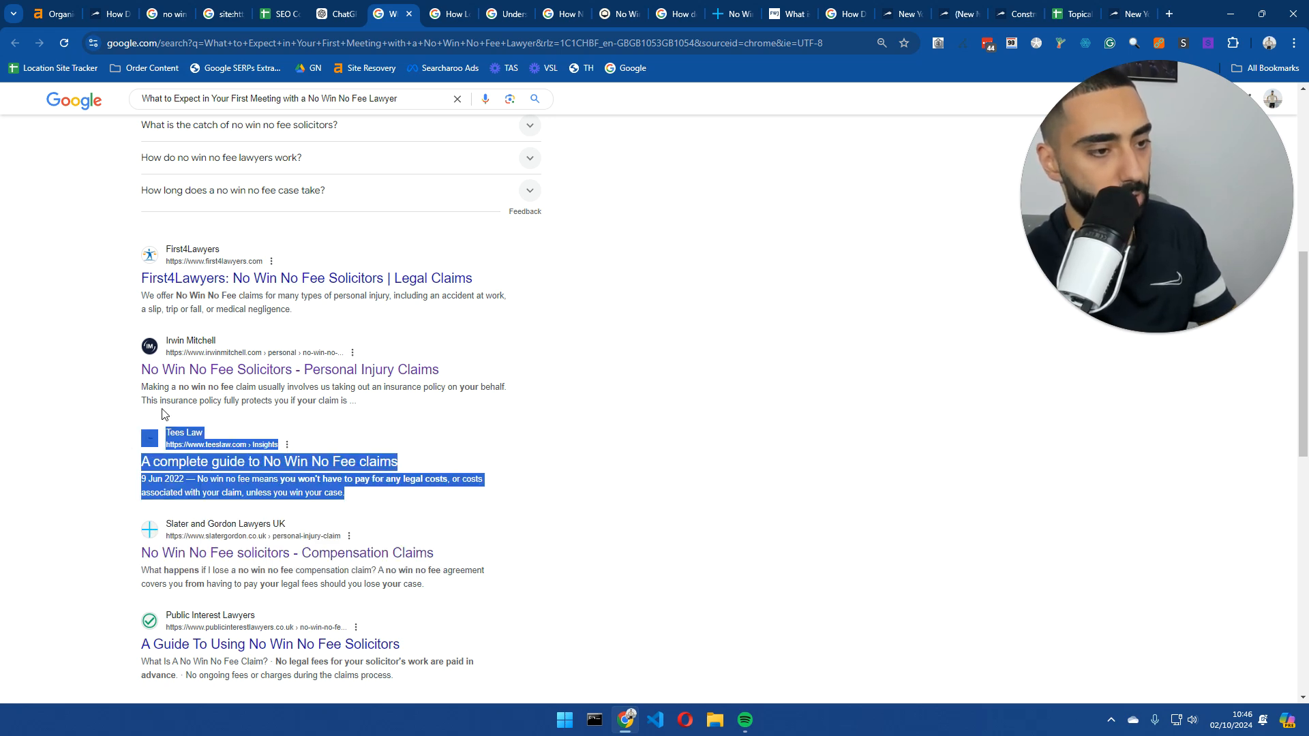
{"action": "left_click", "coordinate": [327, 6]}
{"action": "middle_click", "coordinate": [396, 12]}
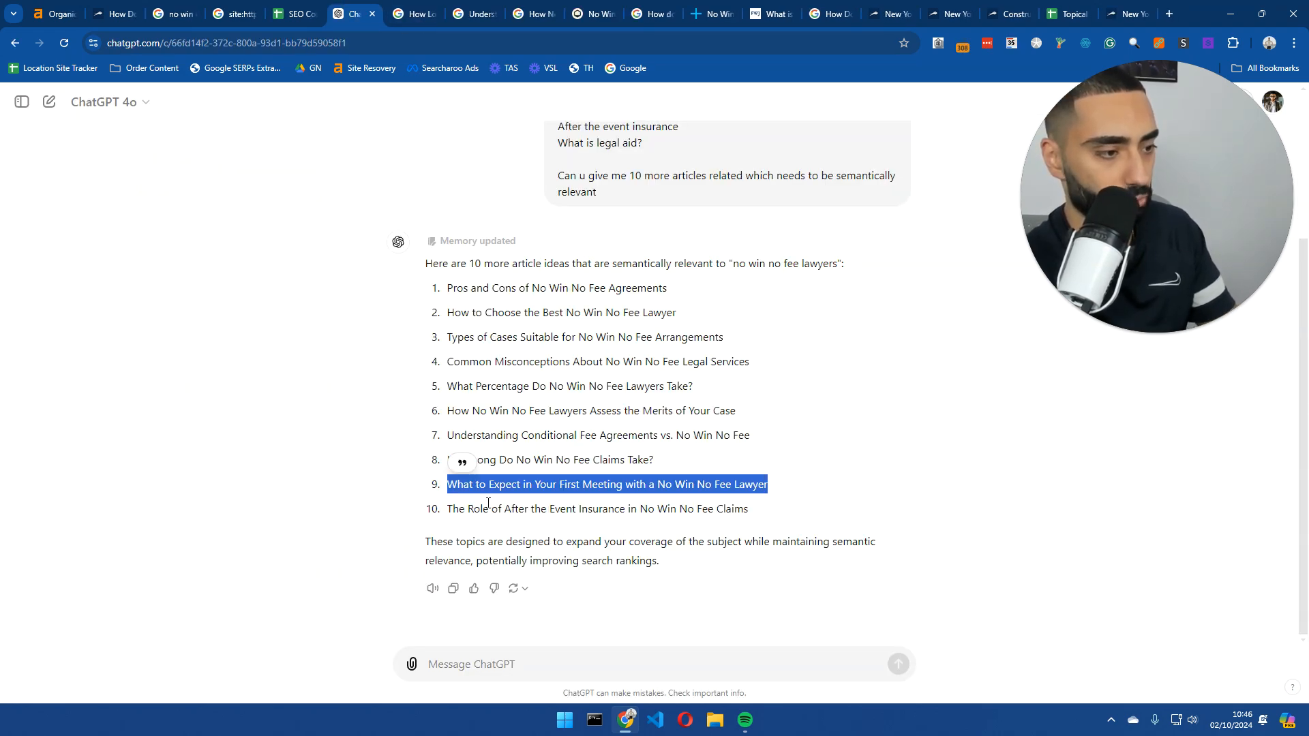
- Search Google for ChatGPT's tenth idea, "The Role of After the Event Insurance in No Win No Fee Claims", and review the results
{"action": "triple_click", "coordinate": [488, 503]}
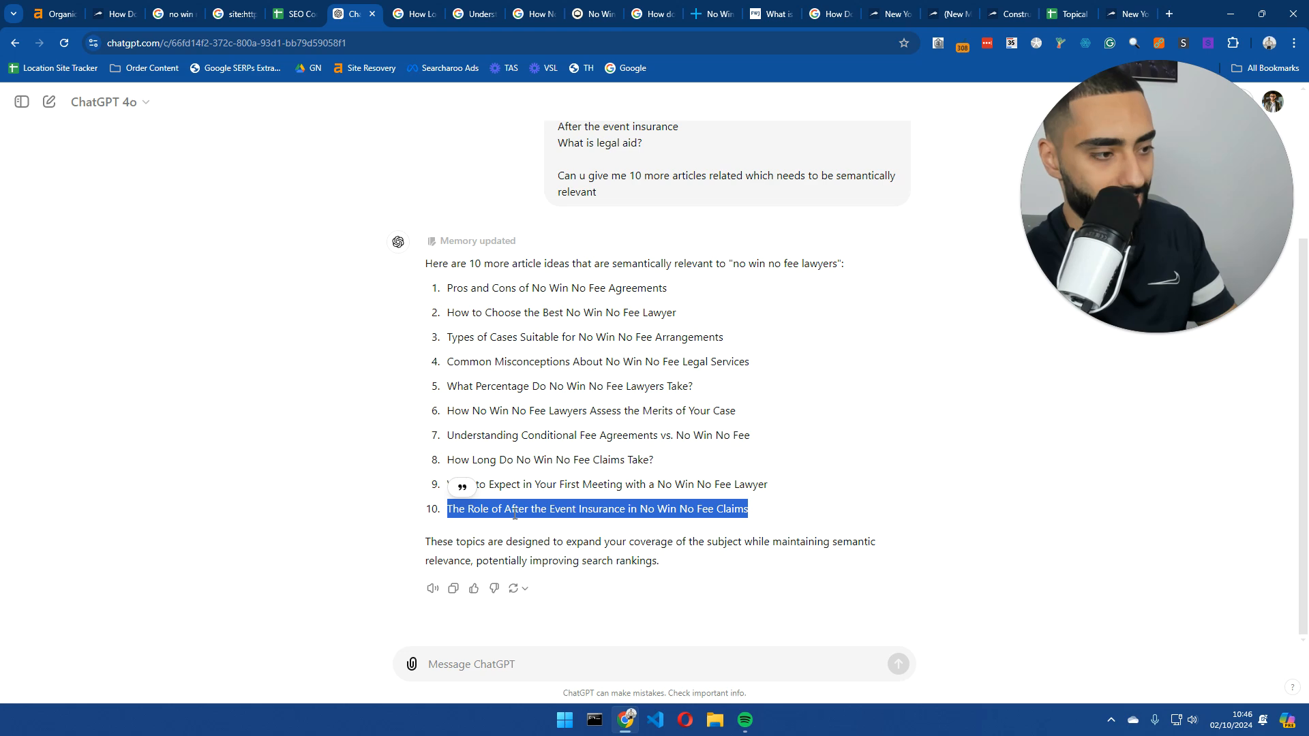
{"action": "right_click", "coordinate": [557, 510]}
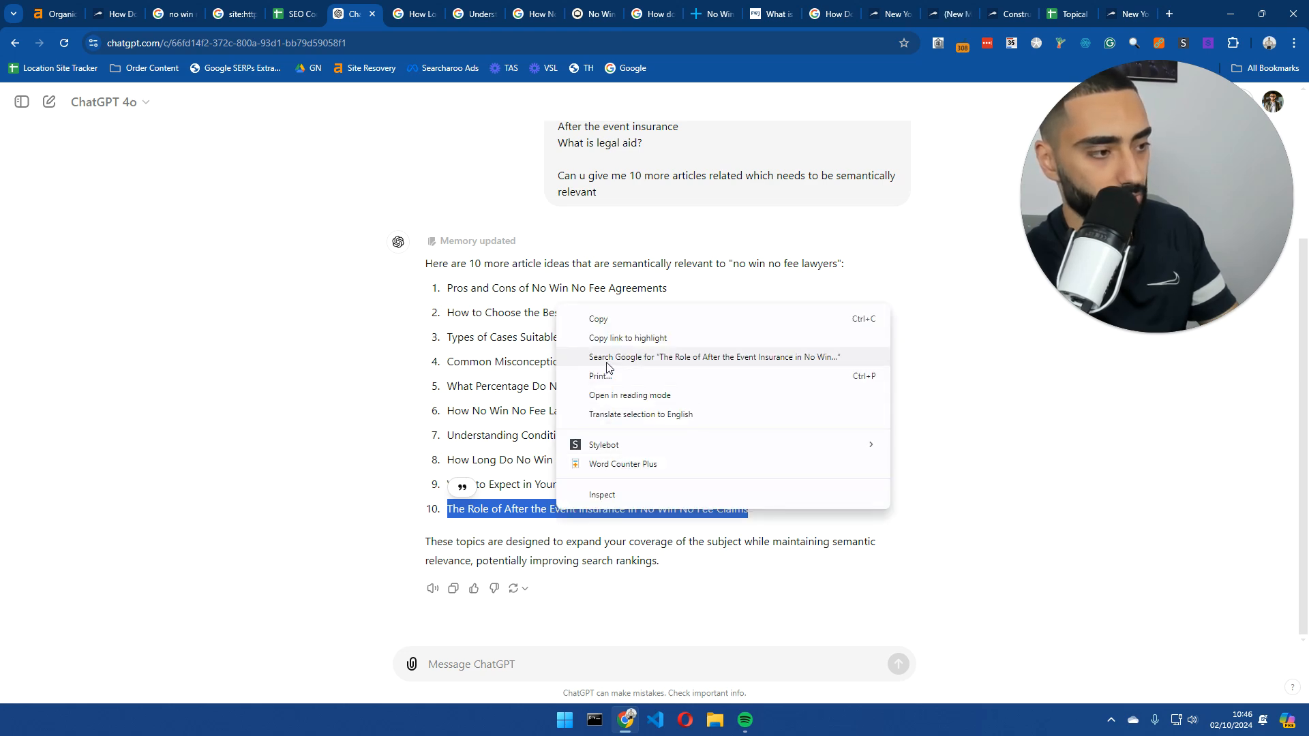
{"action": "left_click", "coordinate": [600, 371]}
{"action": "scroll", "coordinate": [116, 471], "scroll_direction": "down", "scroll_amount": 5}
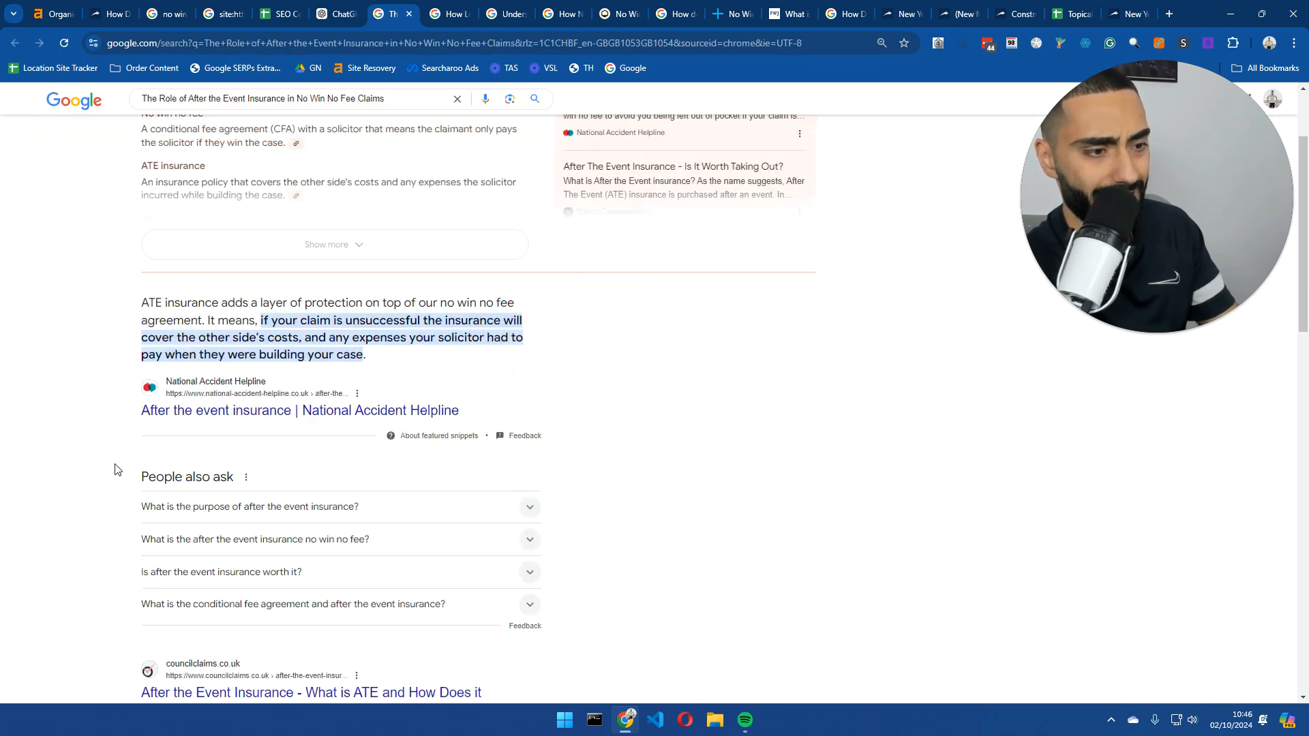
- Search the Content Pipeline sheet for "after" to check whether after the event insurance is already covered
{"action": "left_click", "coordinate": [283, 9]}
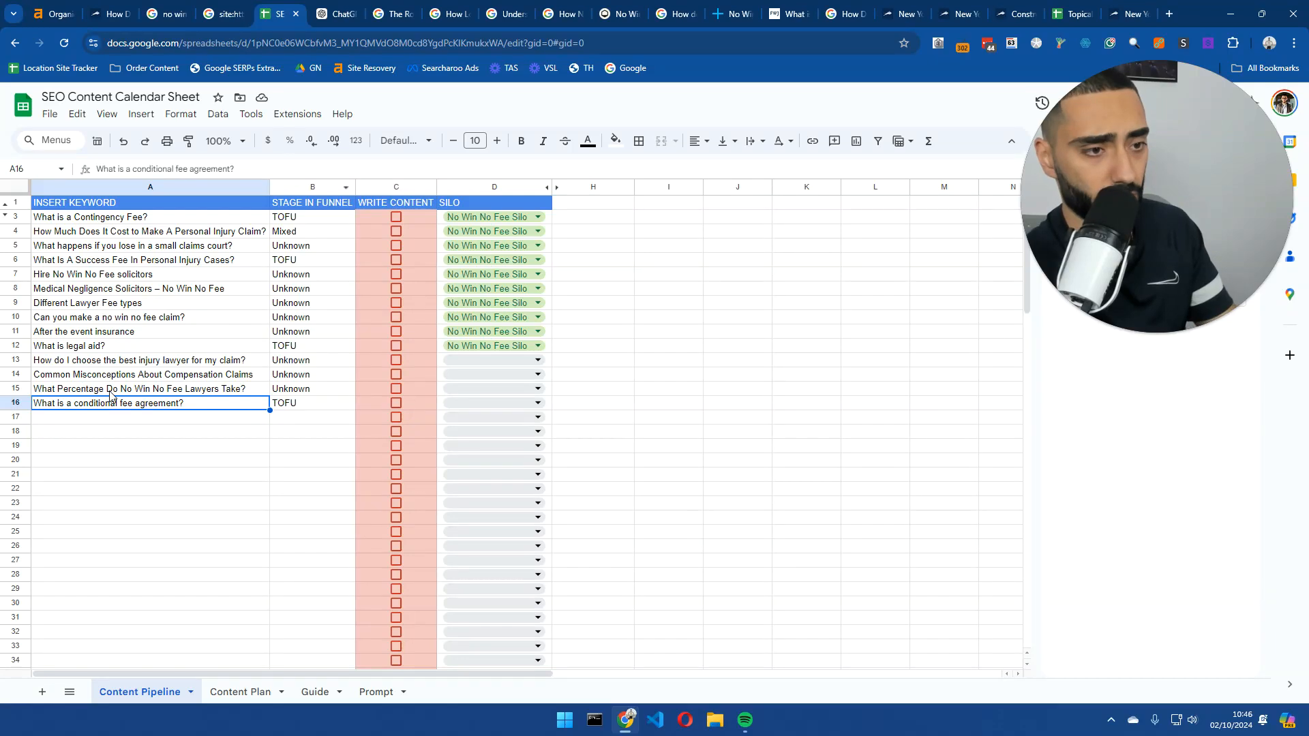
{"action": "left_click", "coordinate": [170, 432]}
{"action": "key", "text": "ctrl+f"}
{"action": "type", "text": "after"}
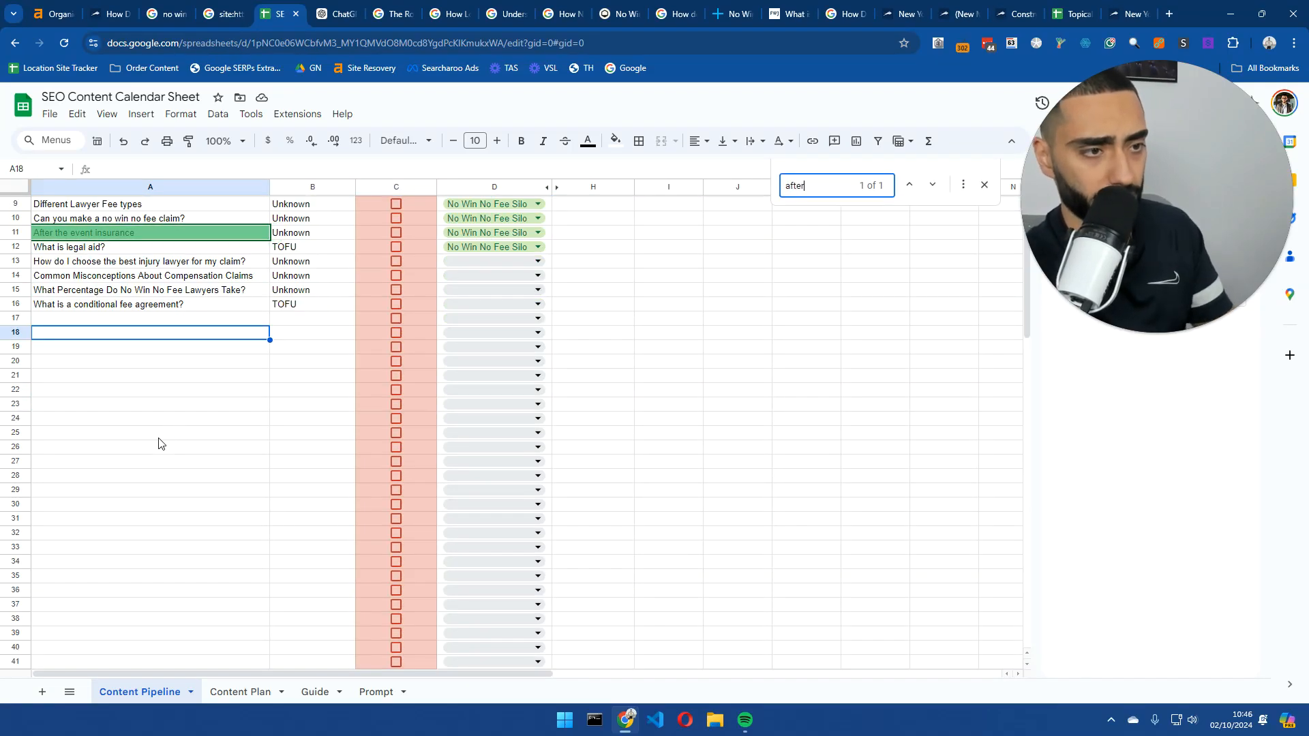
- Assign the No Win No Fee Silo to the four added keywords in D13:D16
{"action": "left_click", "coordinate": [536, 261]}
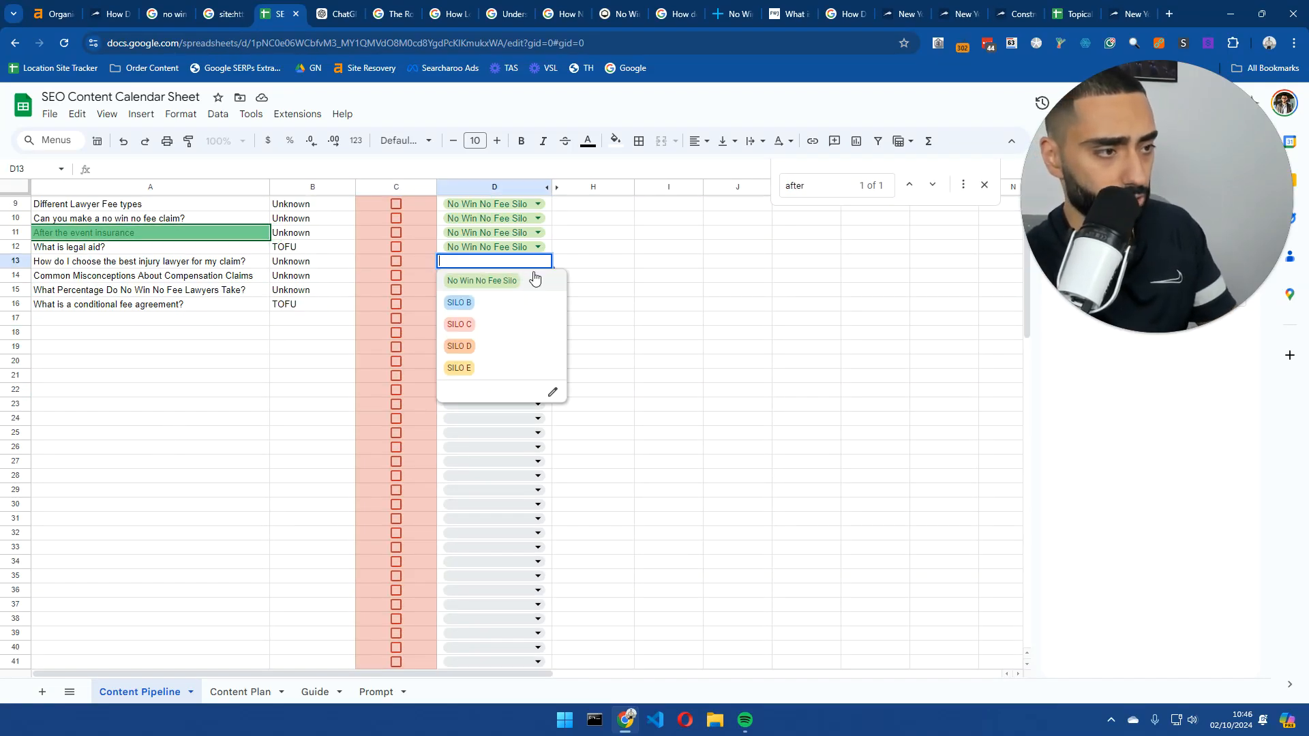
{"action": "left_click", "coordinate": [497, 281]}
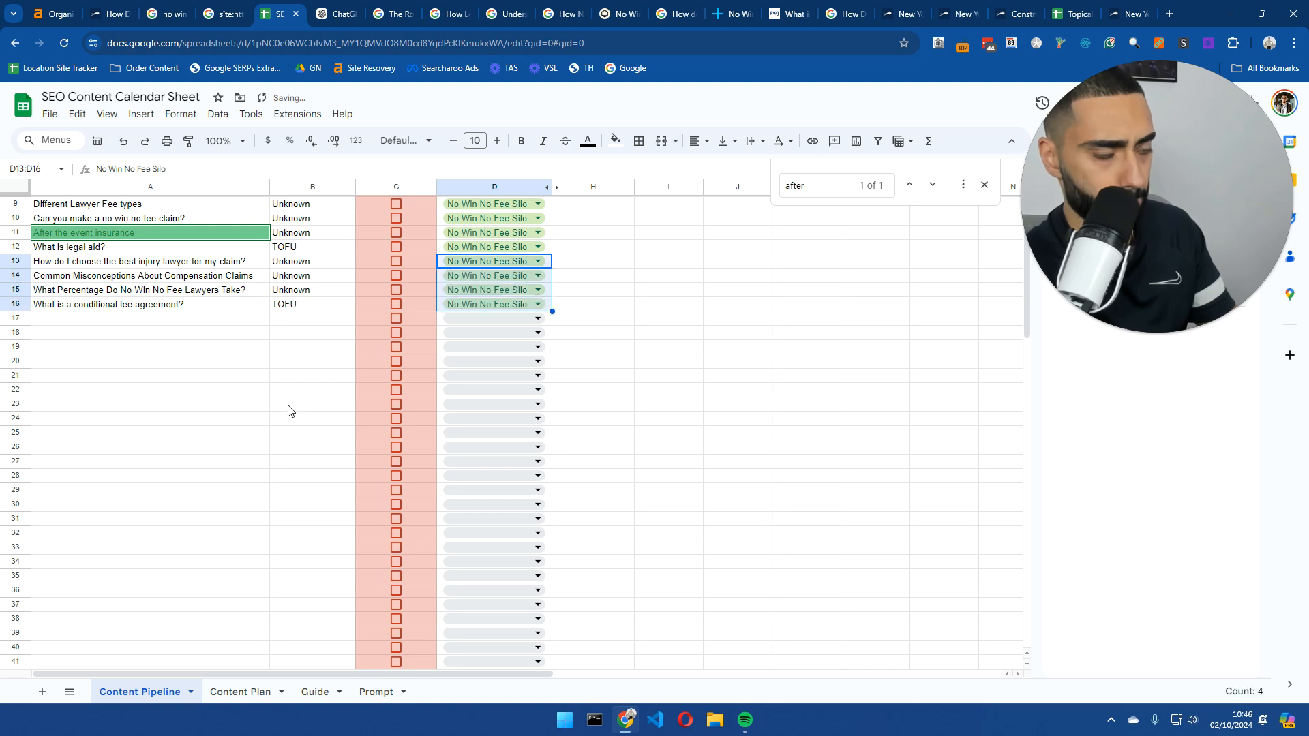
{"action": "scroll", "coordinate": [287, 409], "scroll_direction": "up", "scroll_amount": 3}
- Compare ChatGPT's ten article ideas with the keywords, funnel stages and silos collected in A3:D16 of the Content Pipeline sheet
{"action": "left_click", "coordinate": [336, 13]}
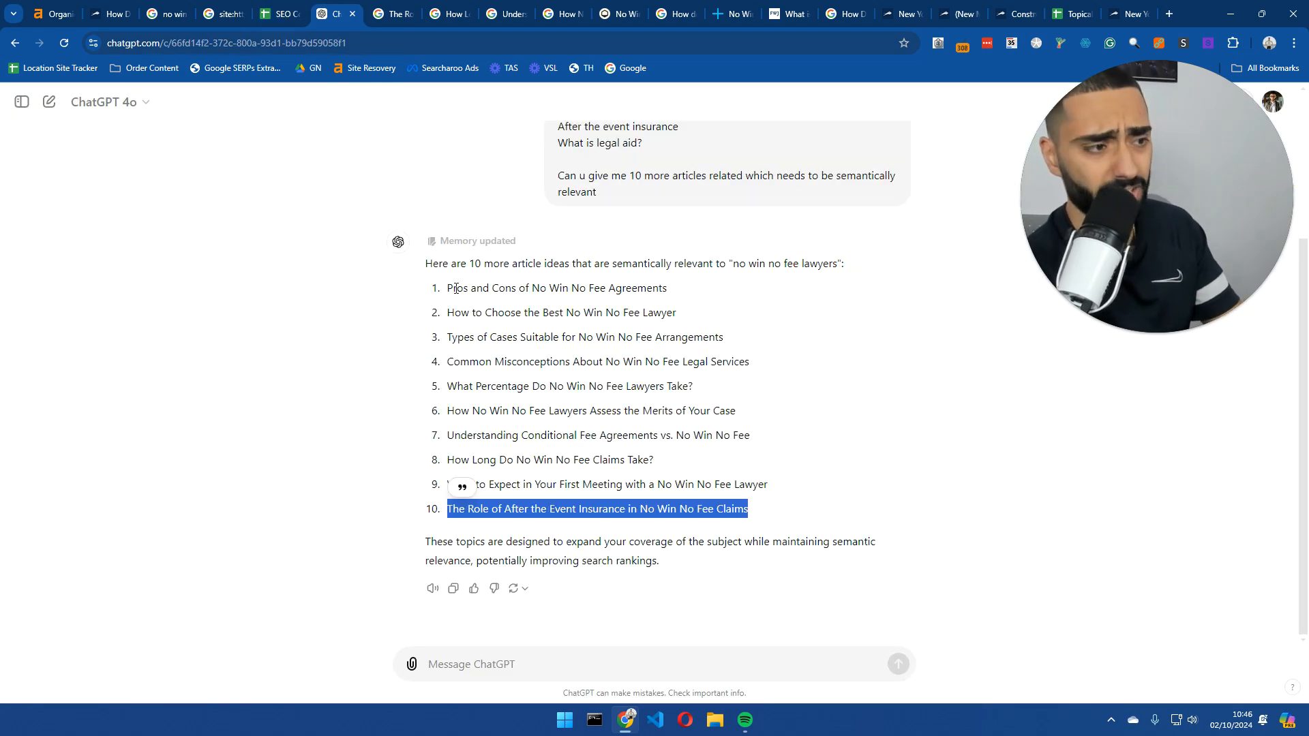
{"action": "left_click_drag", "start_coordinate": [456, 289], "coordinate": [812, 508]}
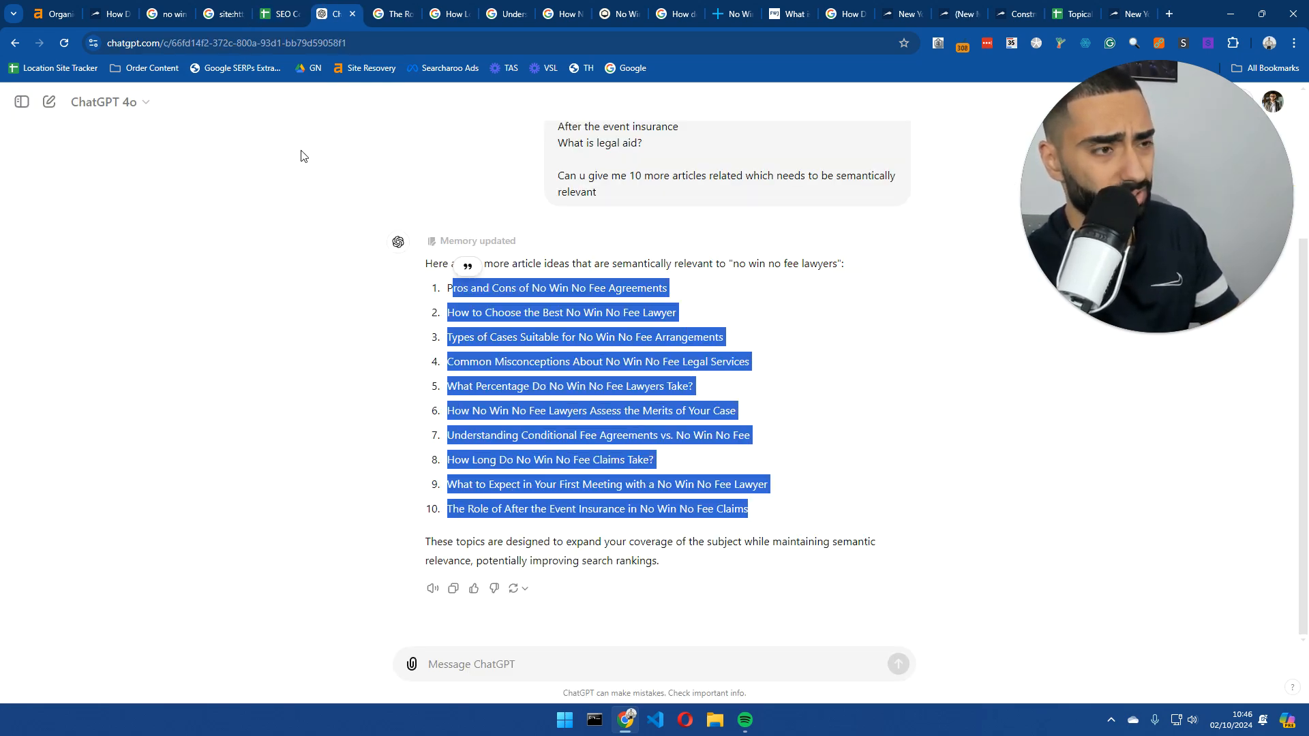
{"action": "left_click", "coordinate": [277, 9]}
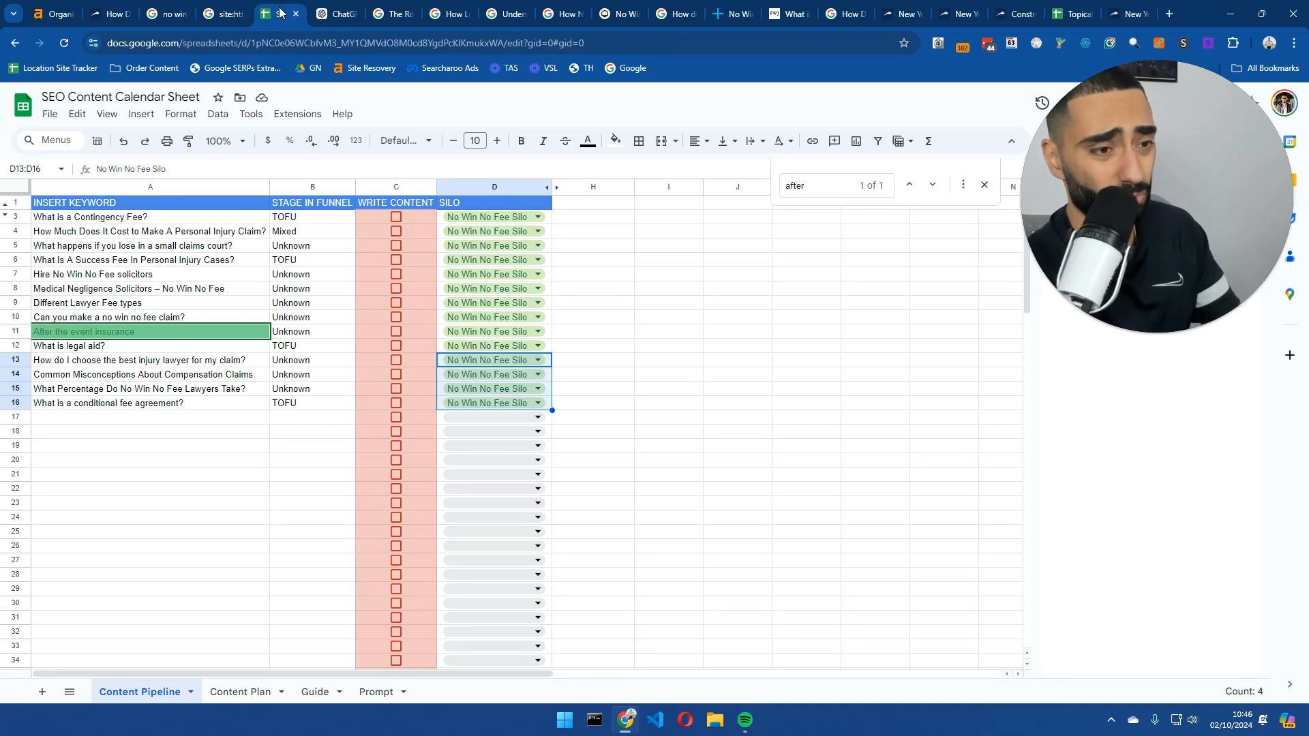
{"action": "left_click_drag", "start_coordinate": [334, 366], "coordinate": [529, 404]}
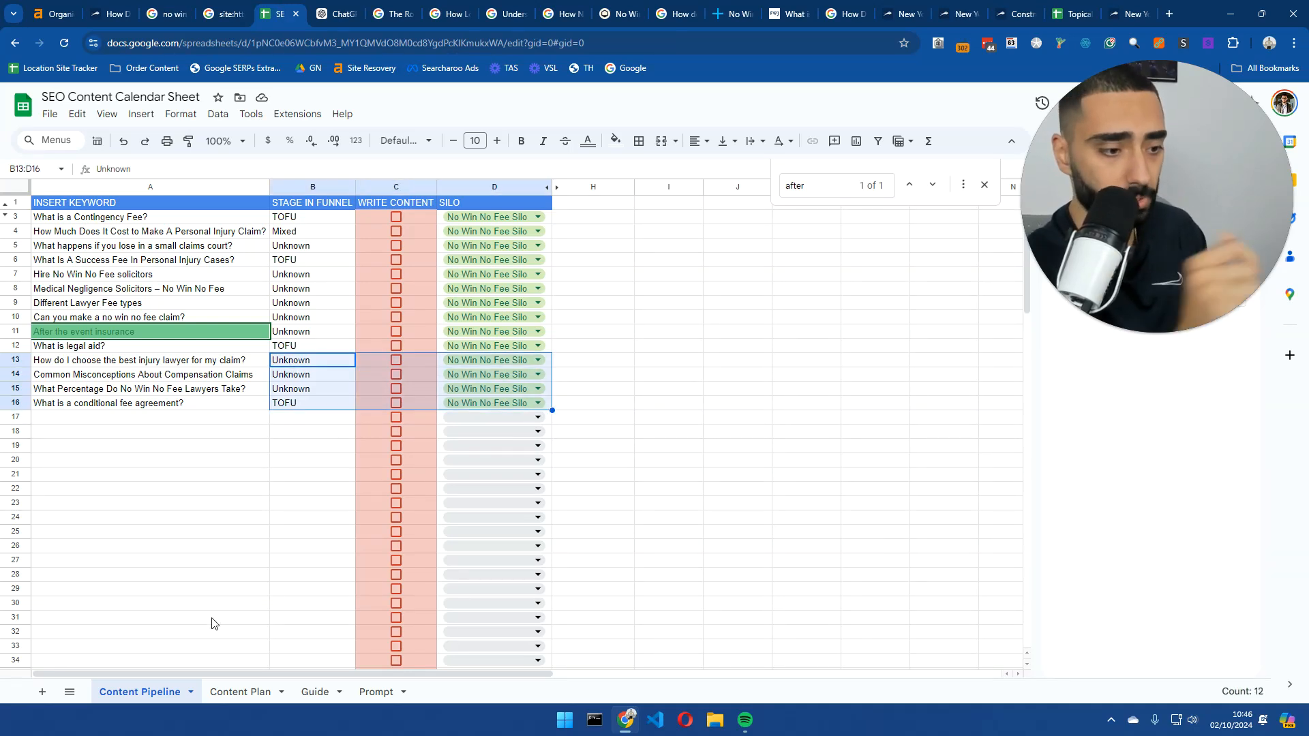
{"action": "left_click_drag", "start_coordinate": [244, 220], "coordinate": [508, 415]}
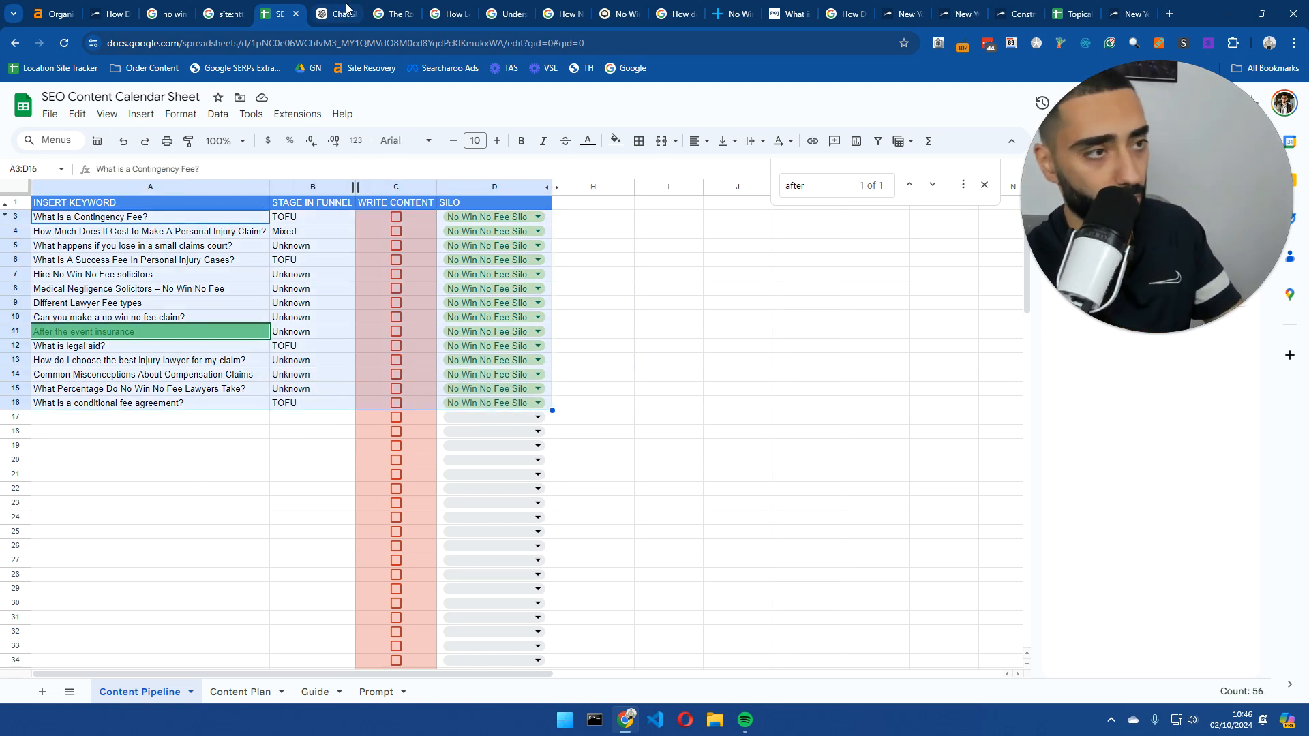
- Bring up Google's autocomplete suggestions for "no win no fee lawyers a" from a fresh Google search page
{"action": "left_click", "coordinate": [404, 8]}
{"action": "left_click", "coordinate": [79, 101]}
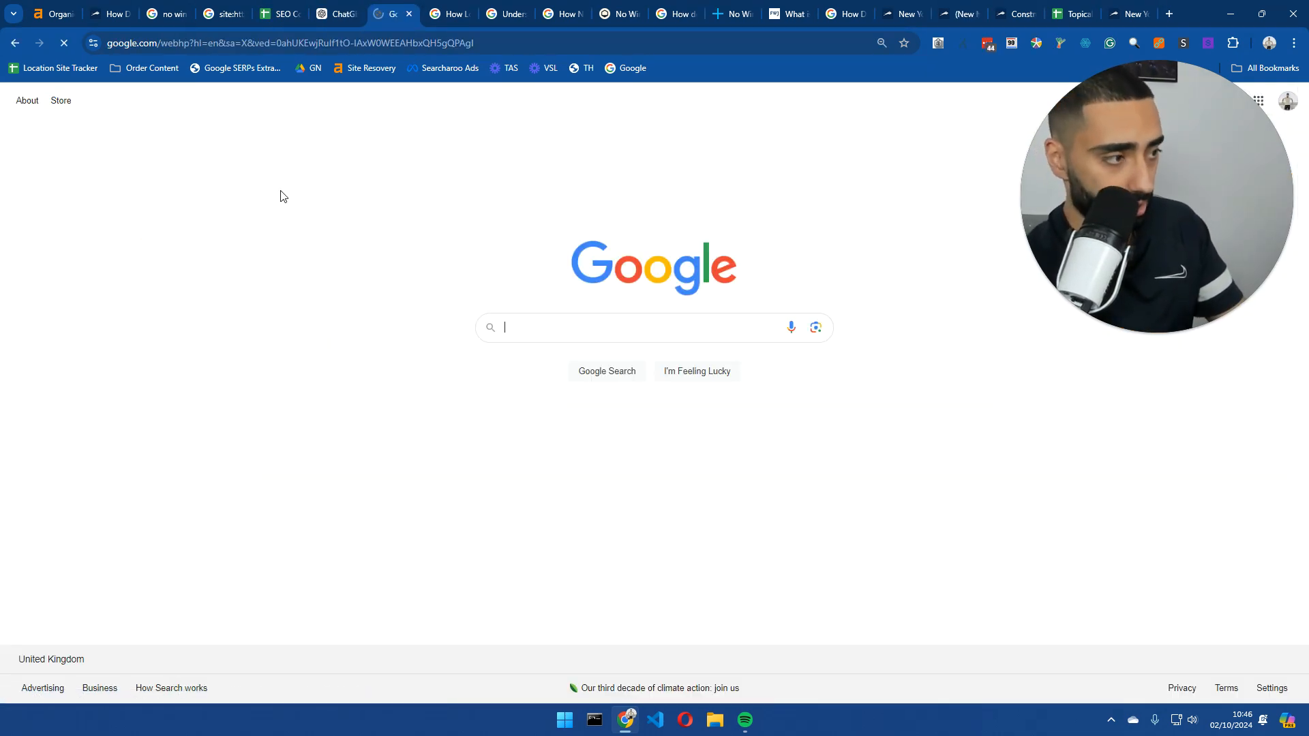
{"action": "type", "text": "no win"}
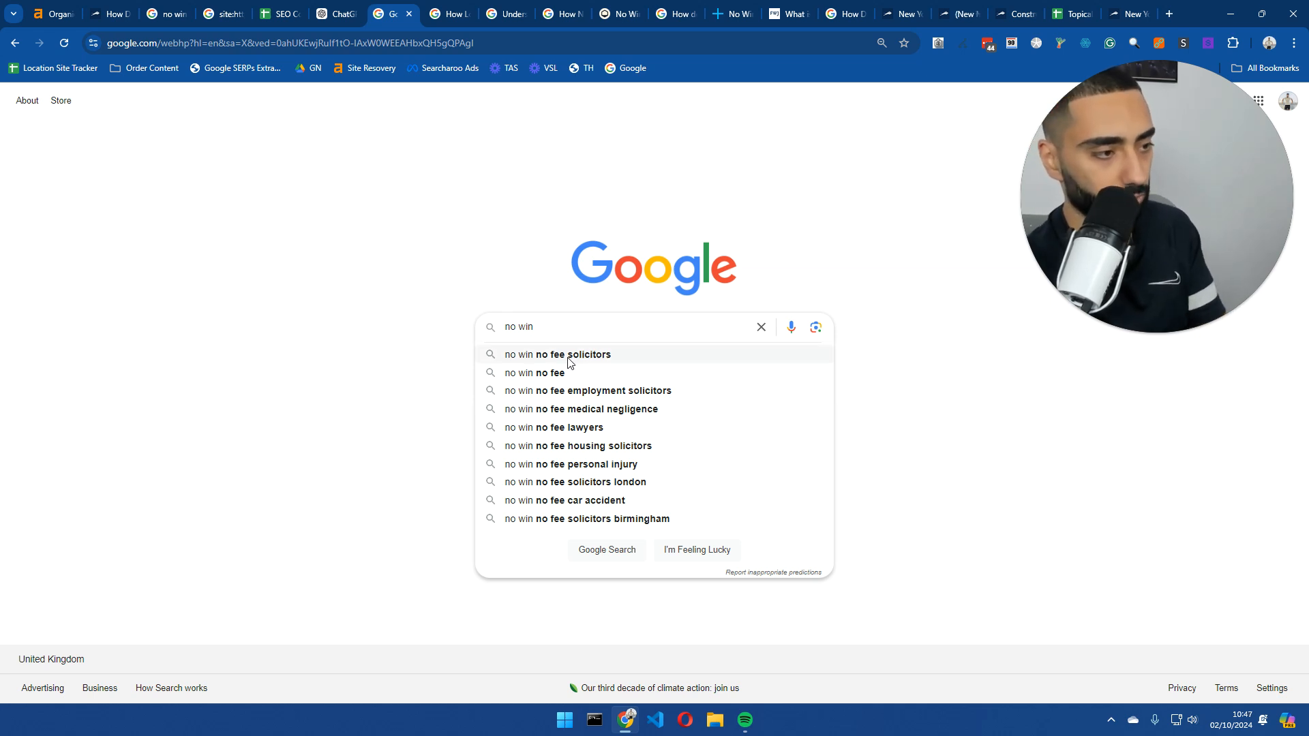
{"action": "type", "text": "no "}
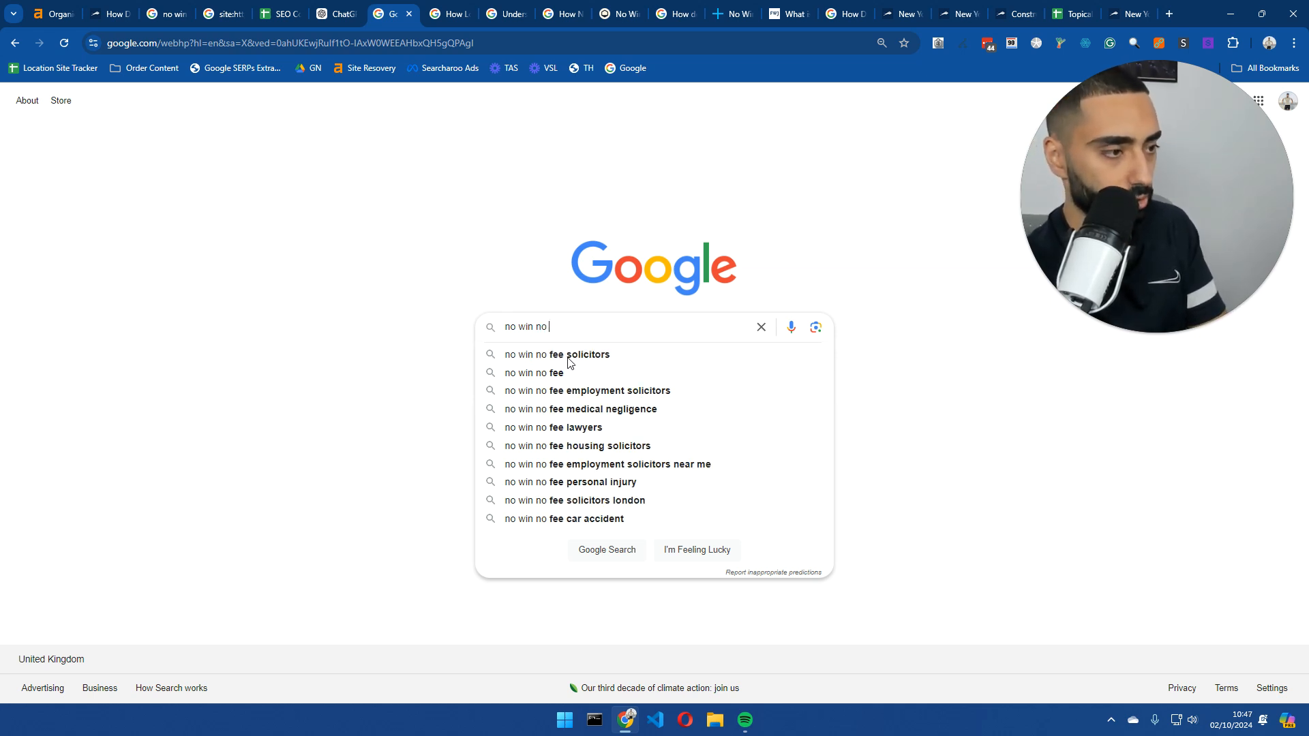
{"action": "type", "text": "fee lawtyer"}
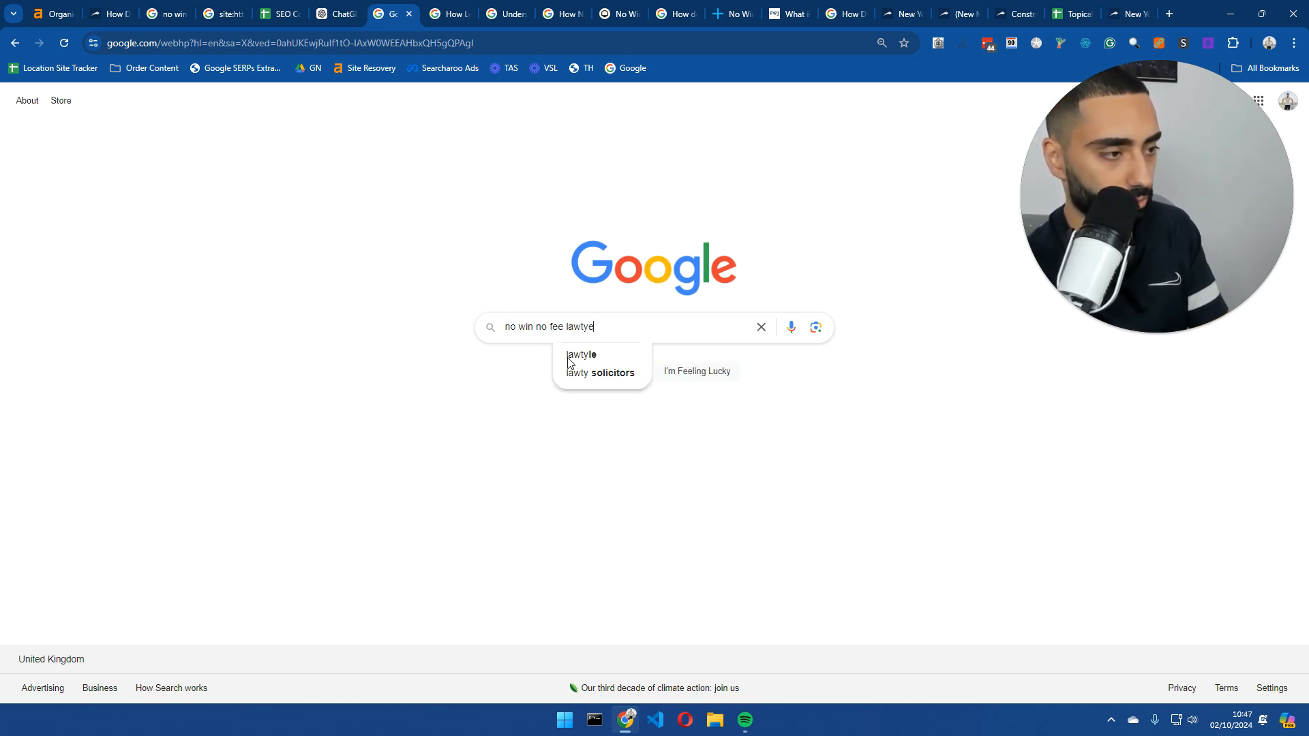
{"action": "key", "text": "BackSpace"}
{"action": "key", "text": "BackSpace"}
{"action": "key", "text": "BackSpace"}
{"action": "key", "text": "BackSpace"}
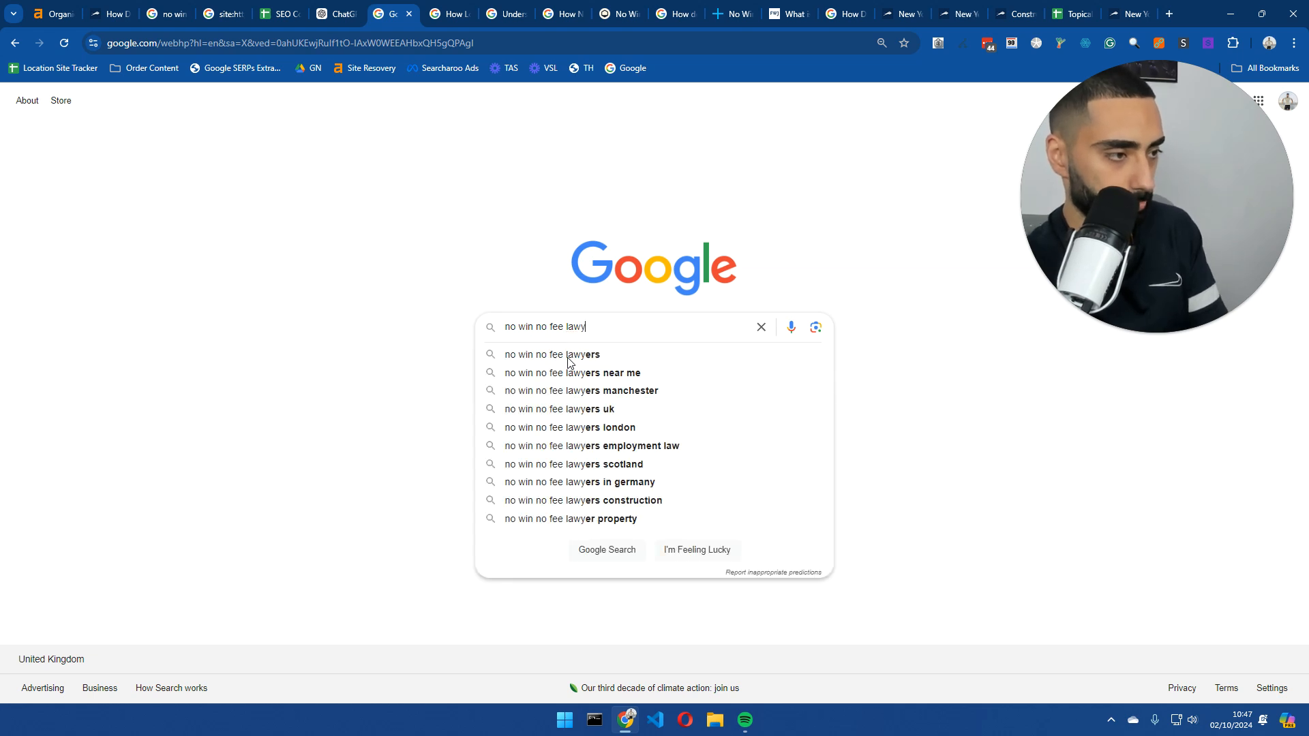
{"action": "type", "text": "yers a"}
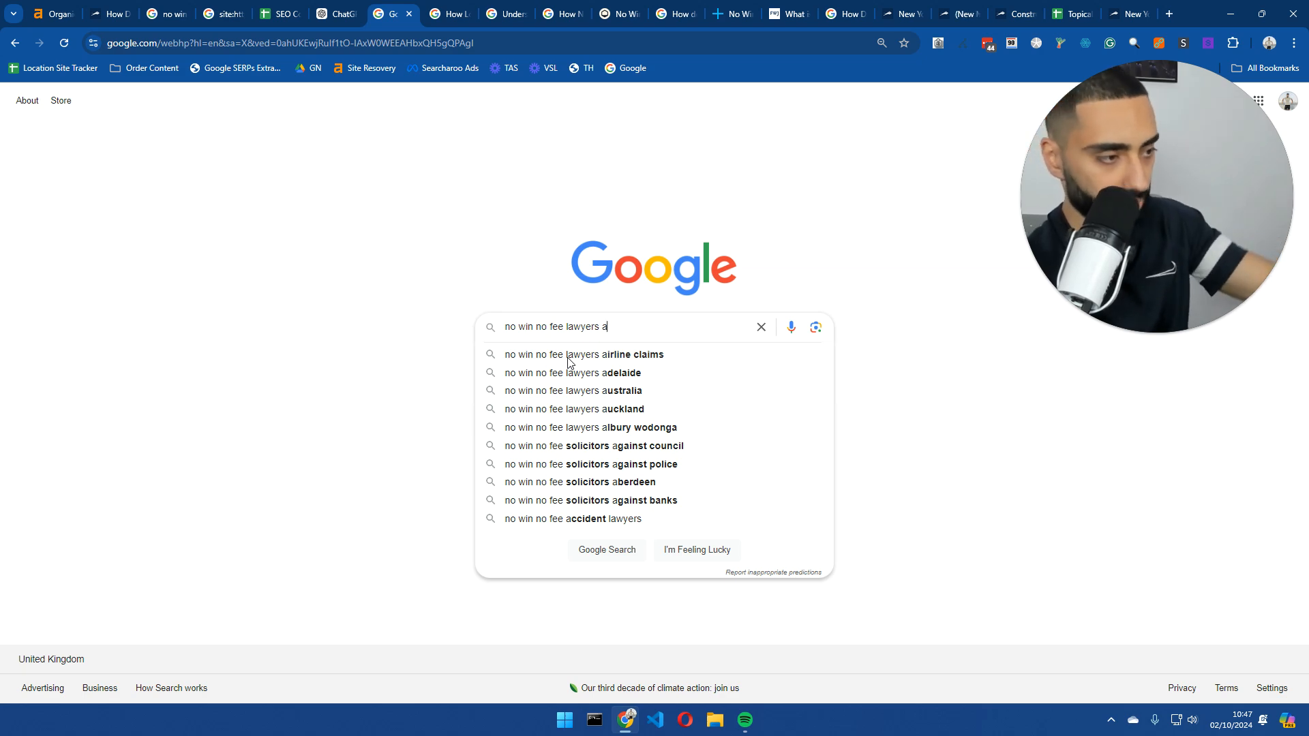
- Search Google for the suggestion "no win no fee lawyers airline claims" and review the organic results
{"action": "left_click", "coordinate": [569, 361]}
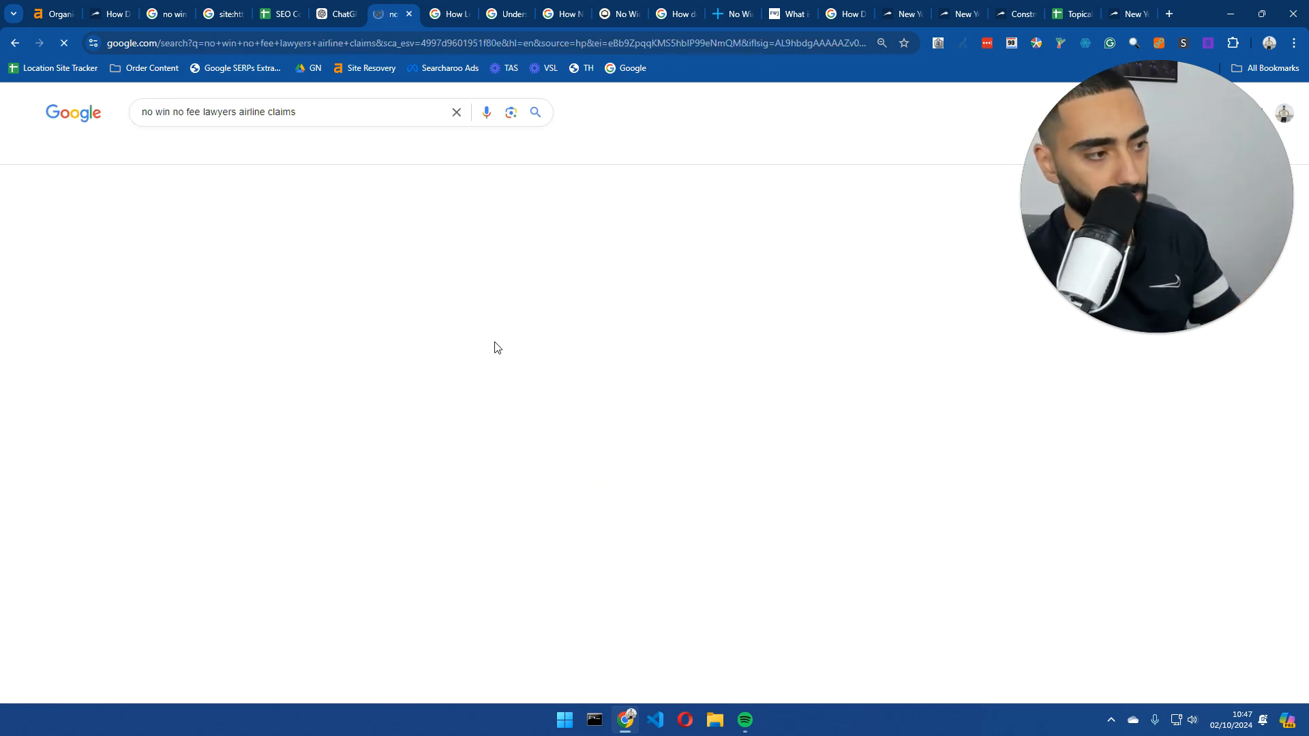
{"action": "scroll", "coordinate": [92, 382], "scroll_direction": "down", "scroll_amount": 7}
{"action": "scroll", "coordinate": [98, 381], "scroll_direction": "down", "scroll_amount": 1}
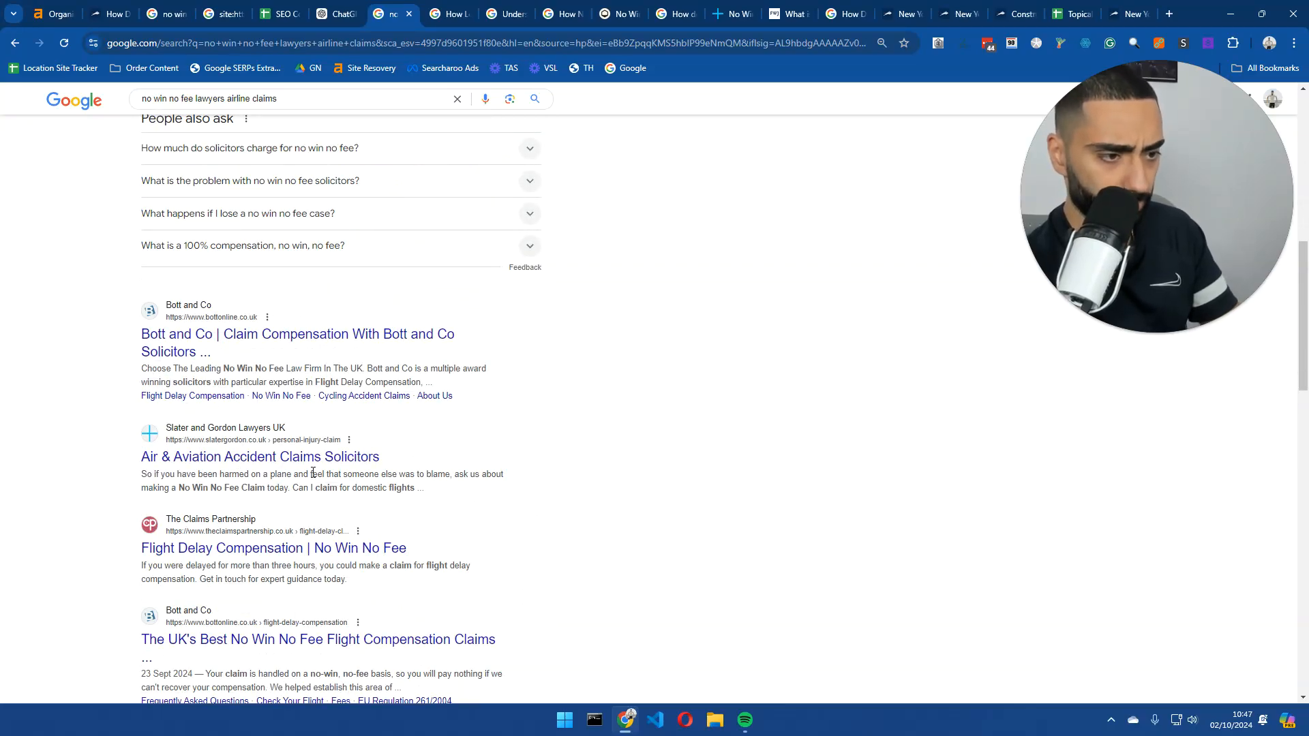
- Copy the Slater and Gordon result title "Air & Aviation Accident Claims Solicitors" into A18 of the Content Pipeline sheet
{"action": "left_click_drag", "start_coordinate": [417, 462], "coordinate": [158, 456]}
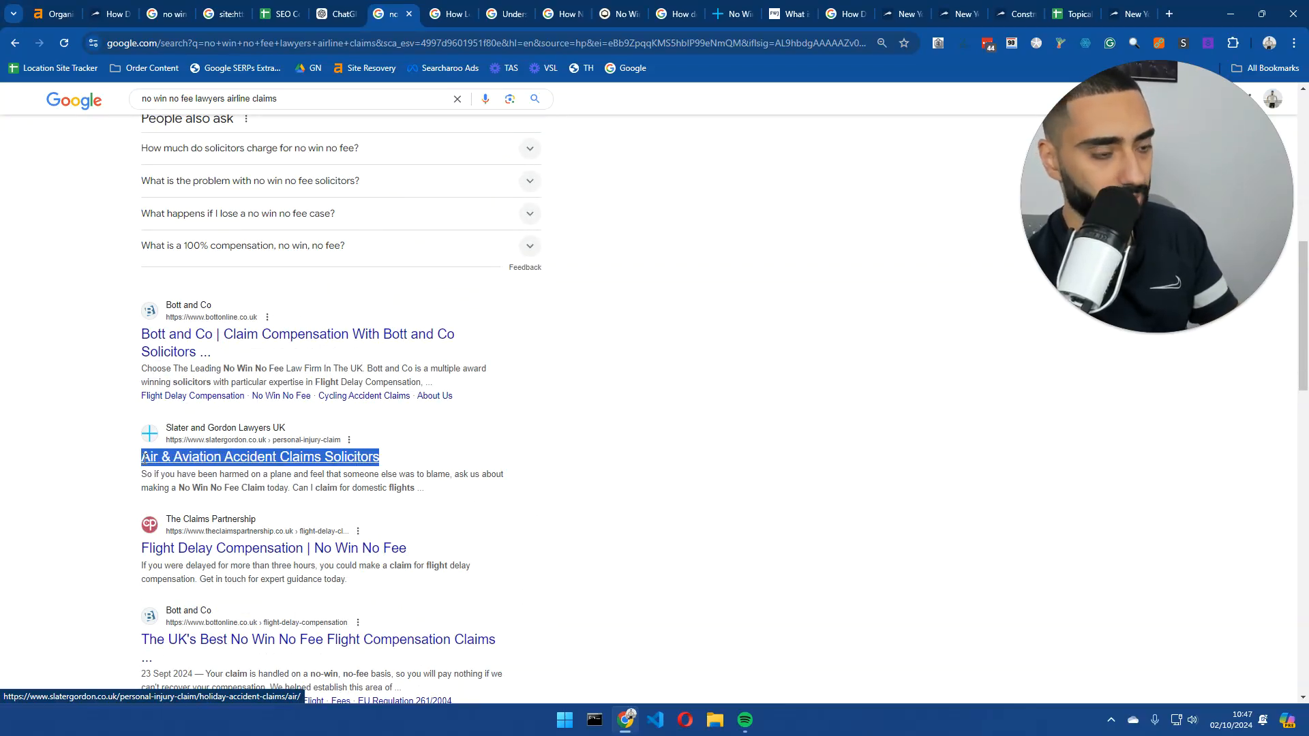
{"action": "left_click_drag", "start_coordinate": [337, 14], "coordinate": [392, 13]}
{"action": "left_click", "coordinate": [334, 14]}
{"action": "left_click", "coordinate": [280, 11]}
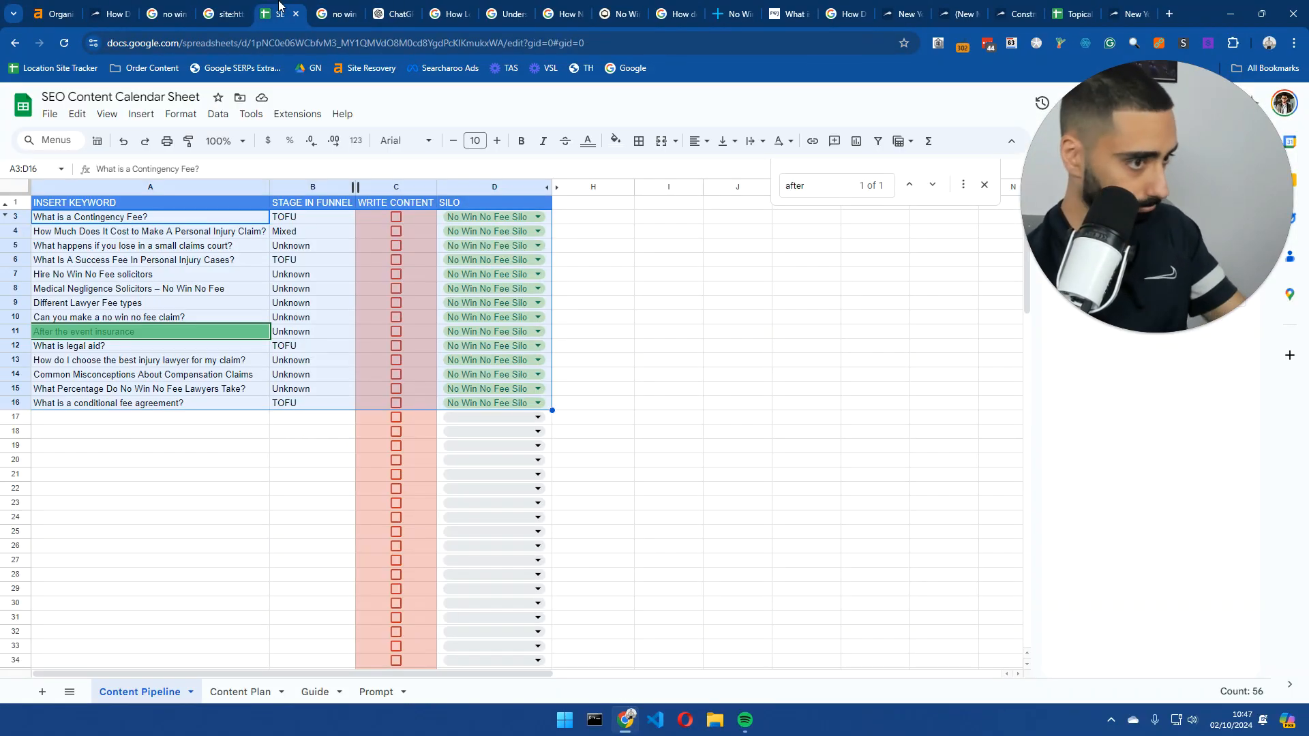
{"action": "left_click", "coordinate": [158, 431]}
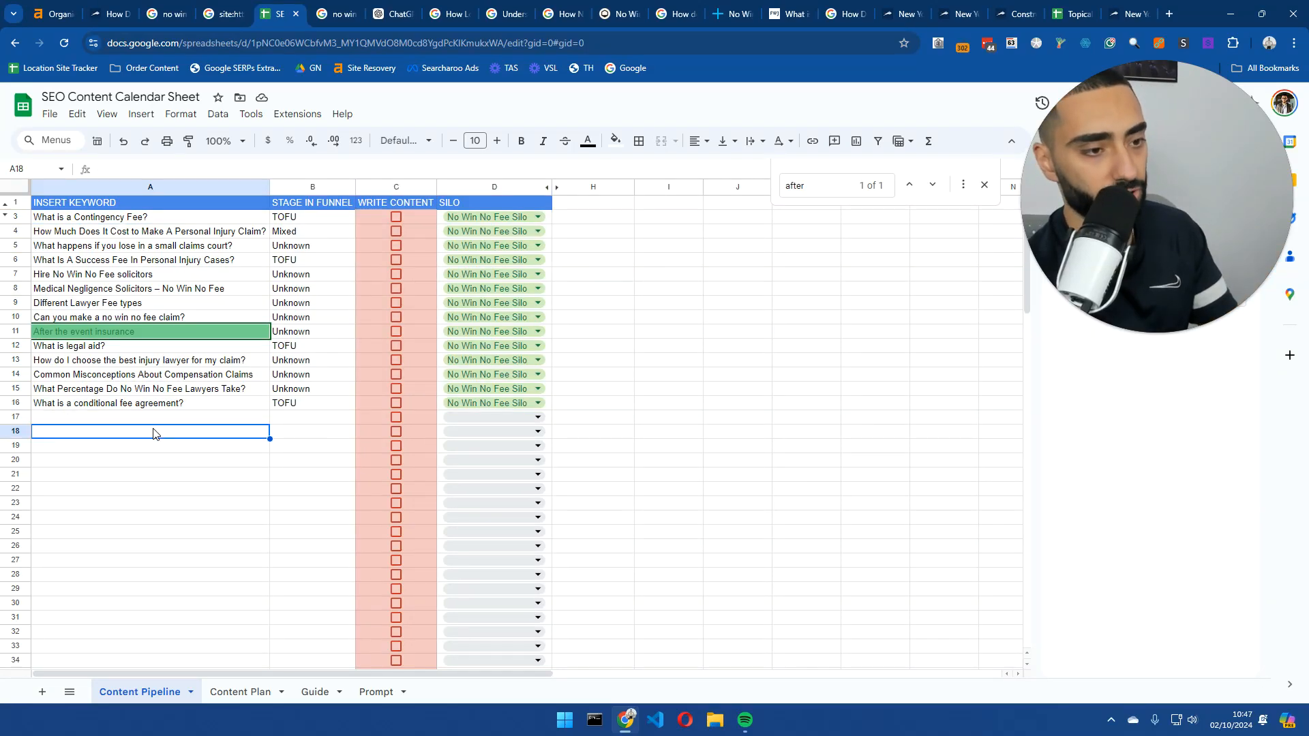
{"action": "type", "text": "Air & Aviation Accident Claims Solicitors"}
{"action": "key", "text": "ctrl+z"}
{"action": "double_click", "coordinate": [197, 434]}
{"action": "type", "text": "Air & Aviation Accident Claims Solicitors"}
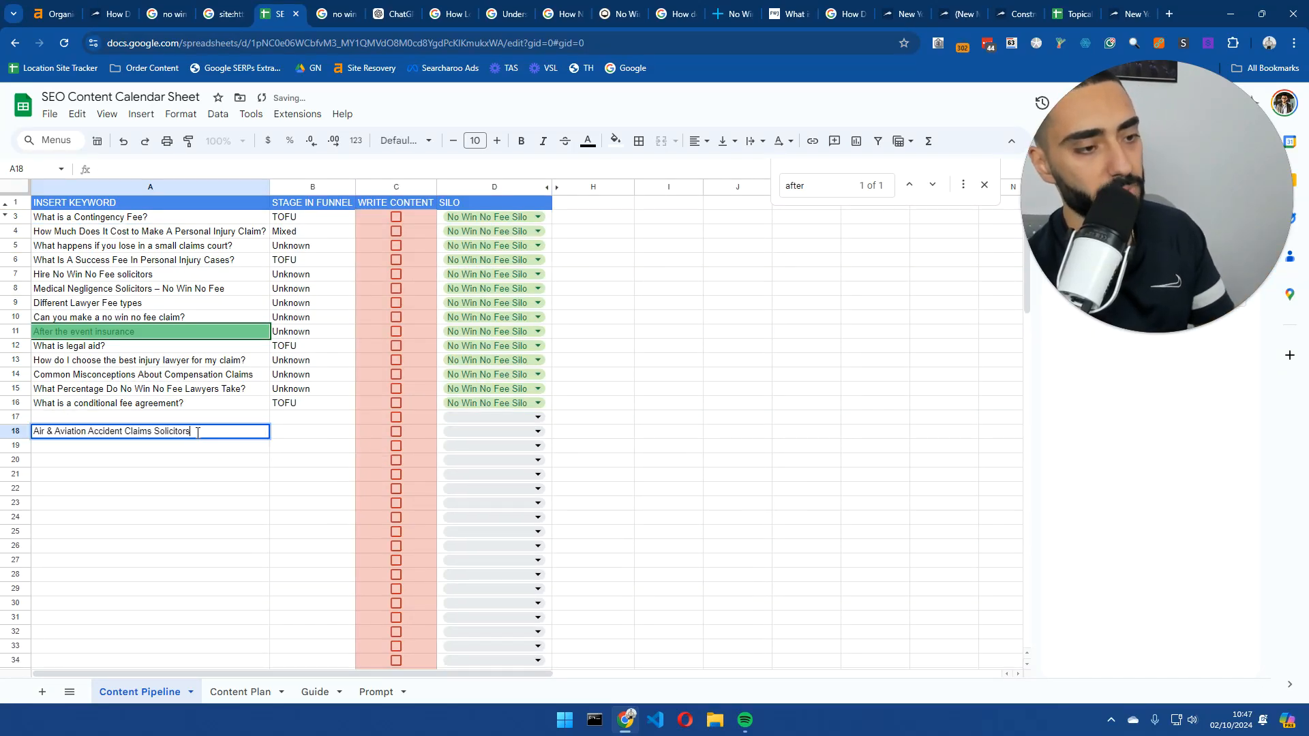
{"action": "key", "text": "Return"}
- Shorten the Google query to "no win no fee lawyers a" and search the suggestion "no win no fee solicitors against council"
{"action": "left_click", "coordinate": [338, 9]}
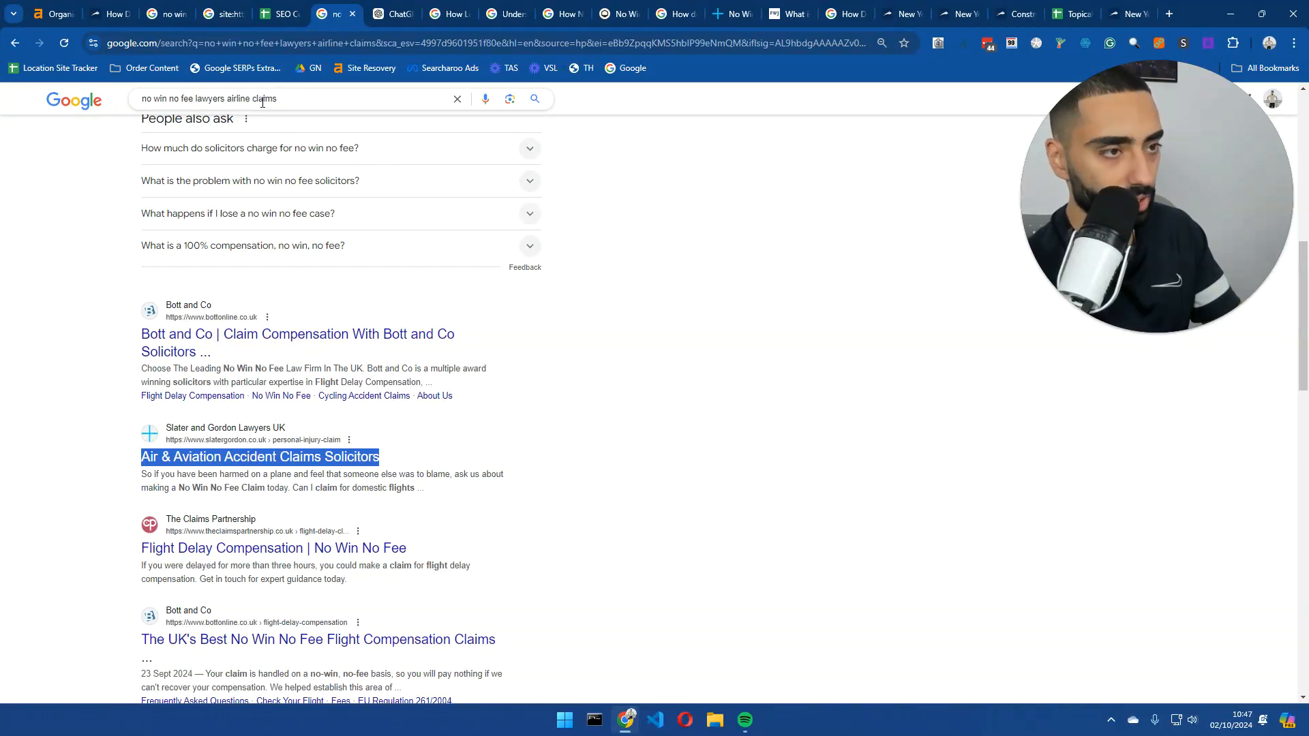
{"action": "left_click_drag", "start_coordinate": [232, 99], "coordinate": [388, 94]}
{"action": "key", "text": "BackSpace"}
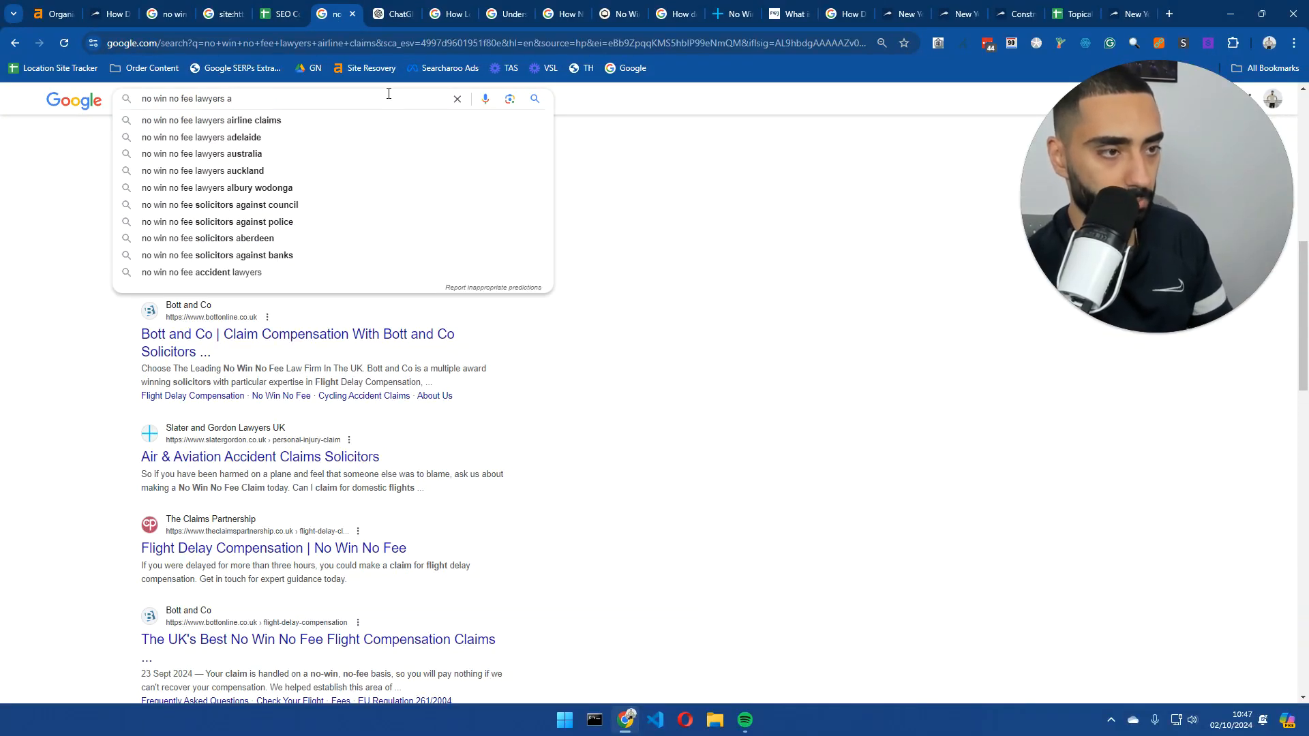
{"action": "left_click", "coordinate": [204, 204]}
{"action": "double_click", "coordinate": [294, 113]}
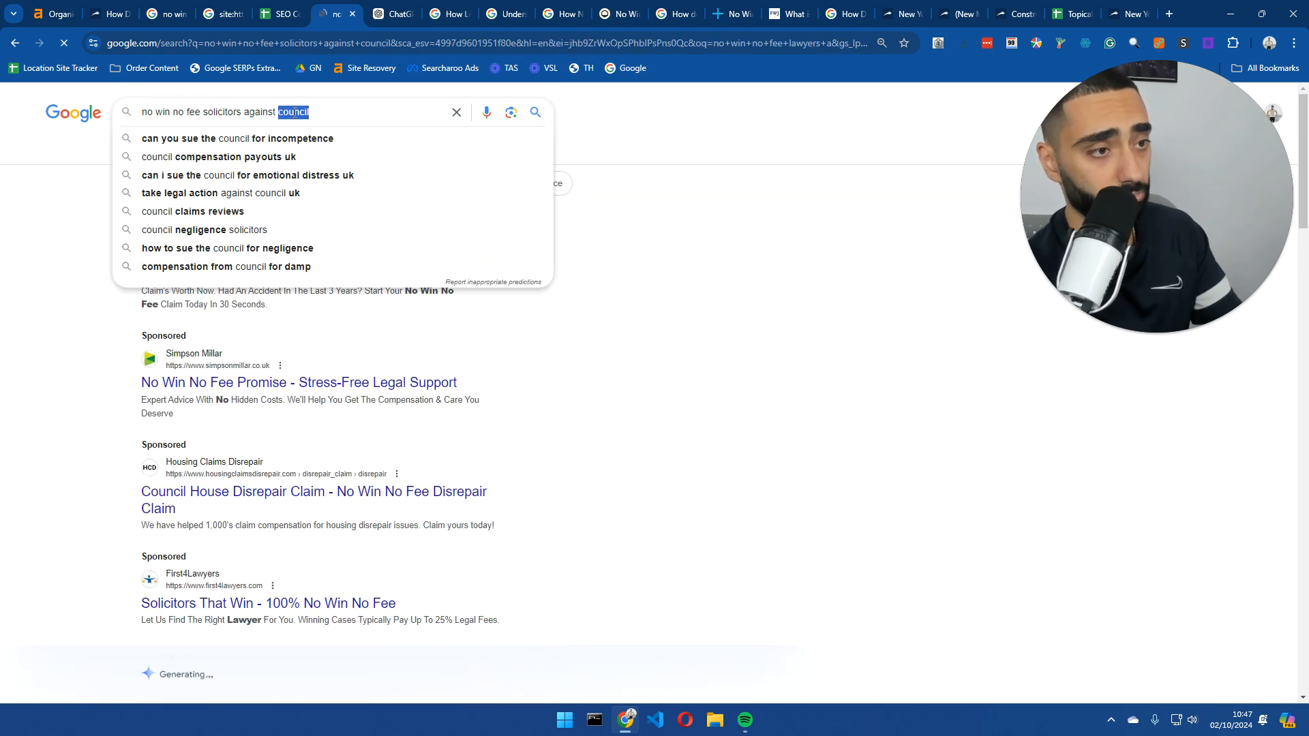
- Copy the query "no win no fee solicitors against council" into A19 of the Content Pipeline sheet
{"action": "key", "text": "ctrl+a"}
{"action": "key", "text": "ctrl+c"}
{"action": "key", "text": "ctrl+shift+Tab"}
{"action": "key", "text": "ctrl+v"}
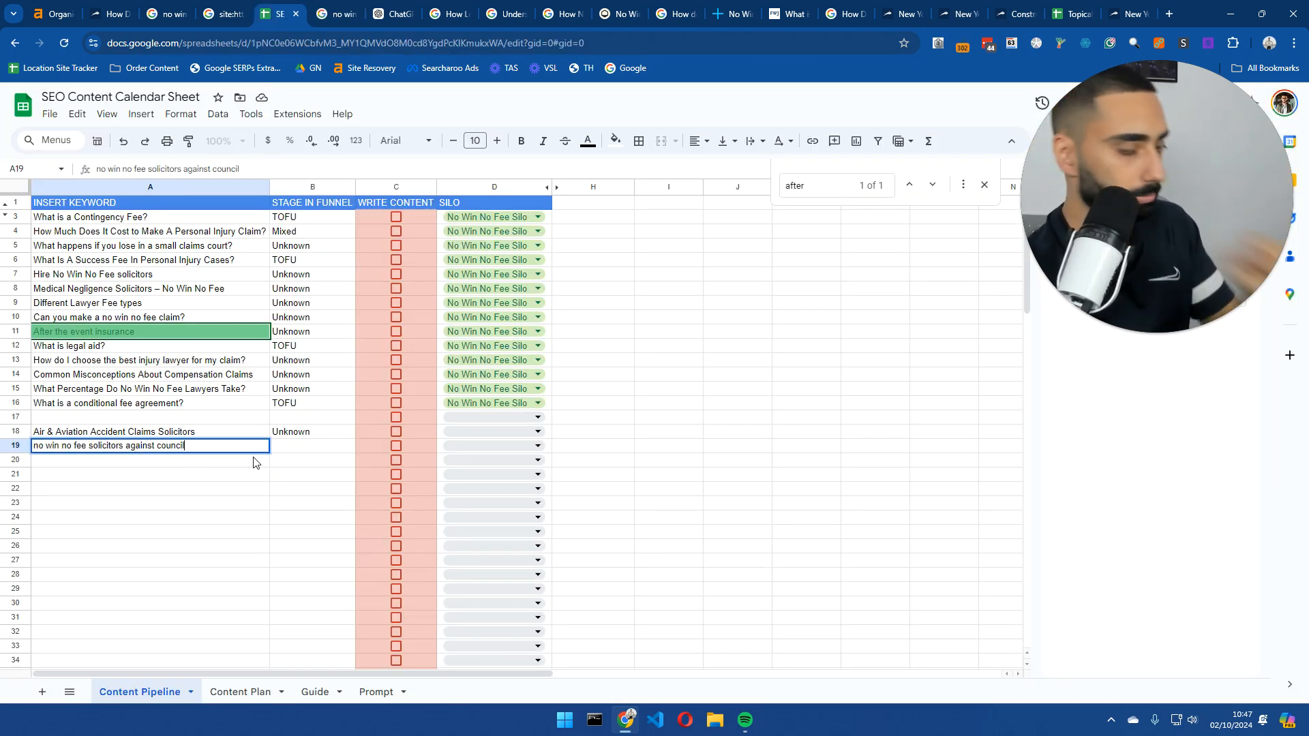
{"action": "left_click", "coordinate": [296, 450]}
{"action": "key", "text": "ctrl+d"}
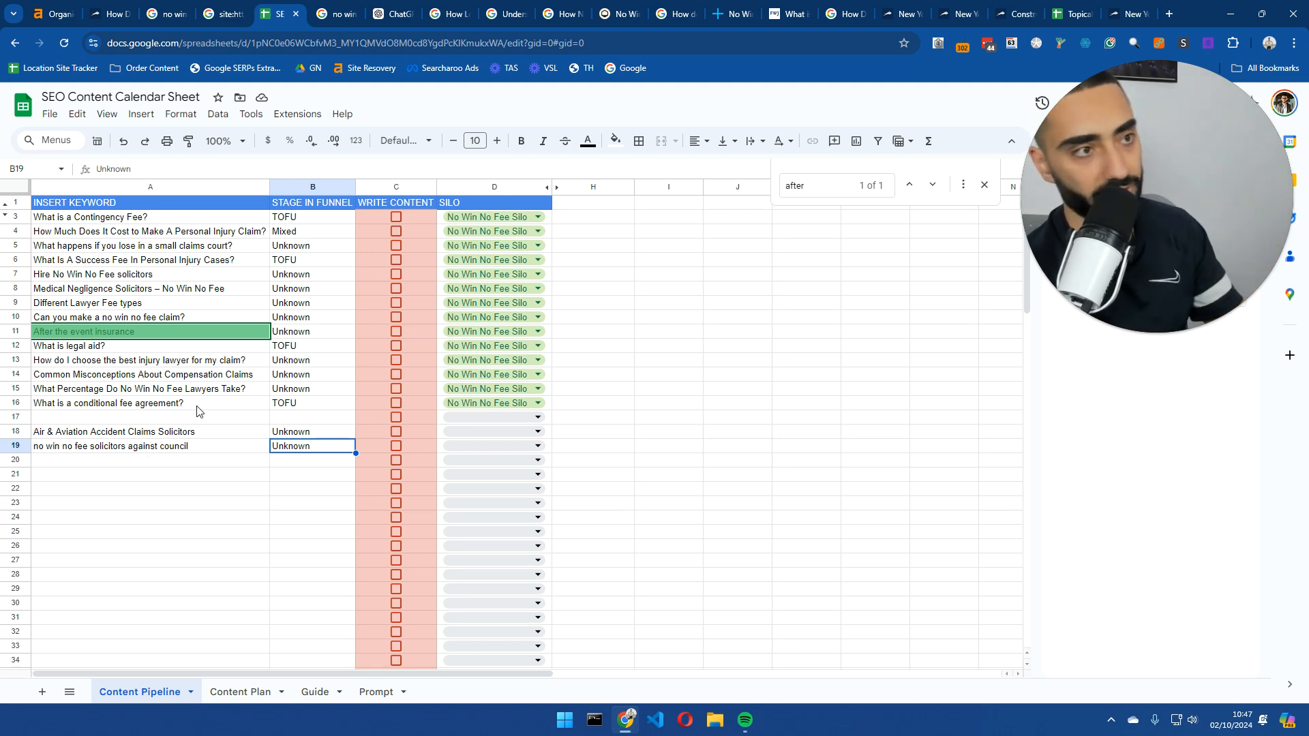
- Change the Google query to "no win no fee solicitors d" and search the suggestion "no win no fee solicitors discrimination"
{"action": "left_click", "coordinate": [318, 9]}
{"action": "left_click", "coordinate": [257, 113]}
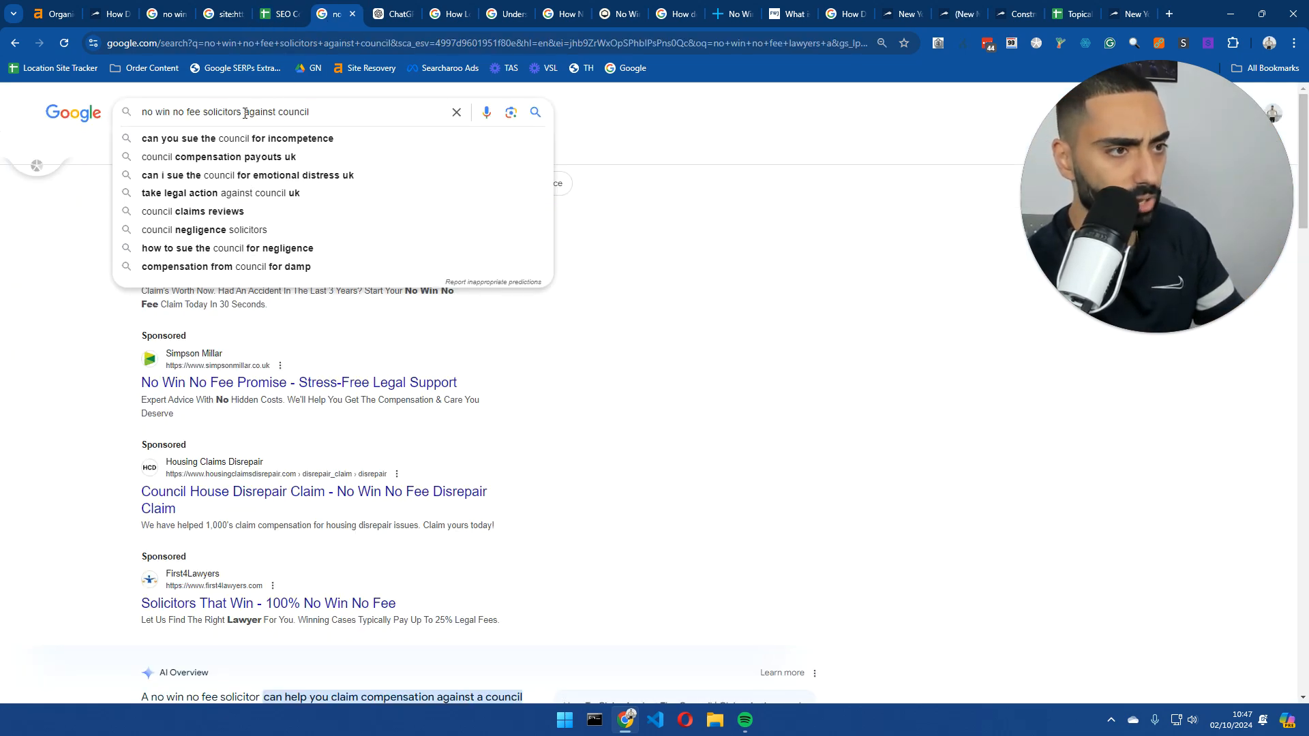
{"action": "left_click_drag", "start_coordinate": [244, 113], "coordinate": [376, 119]}
{"action": "key", "text": "BackSpace"}
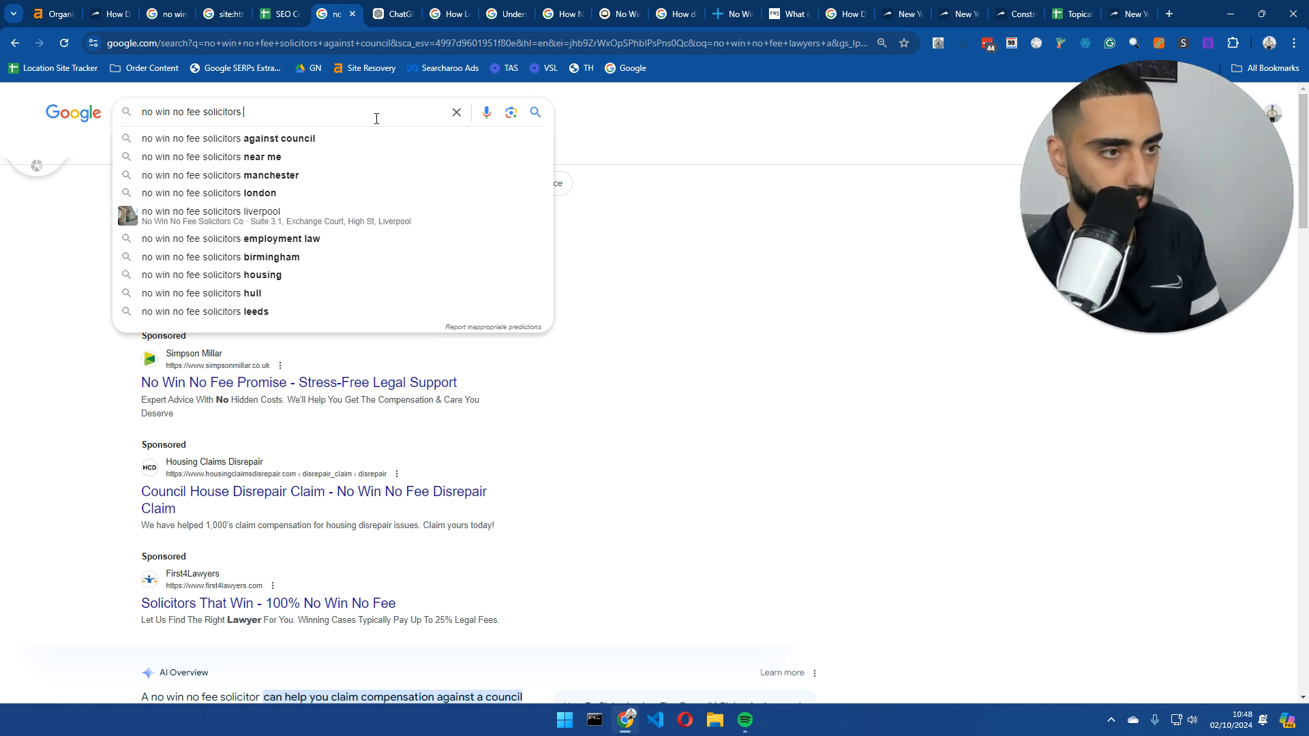
{"action": "type", "text": "d"}
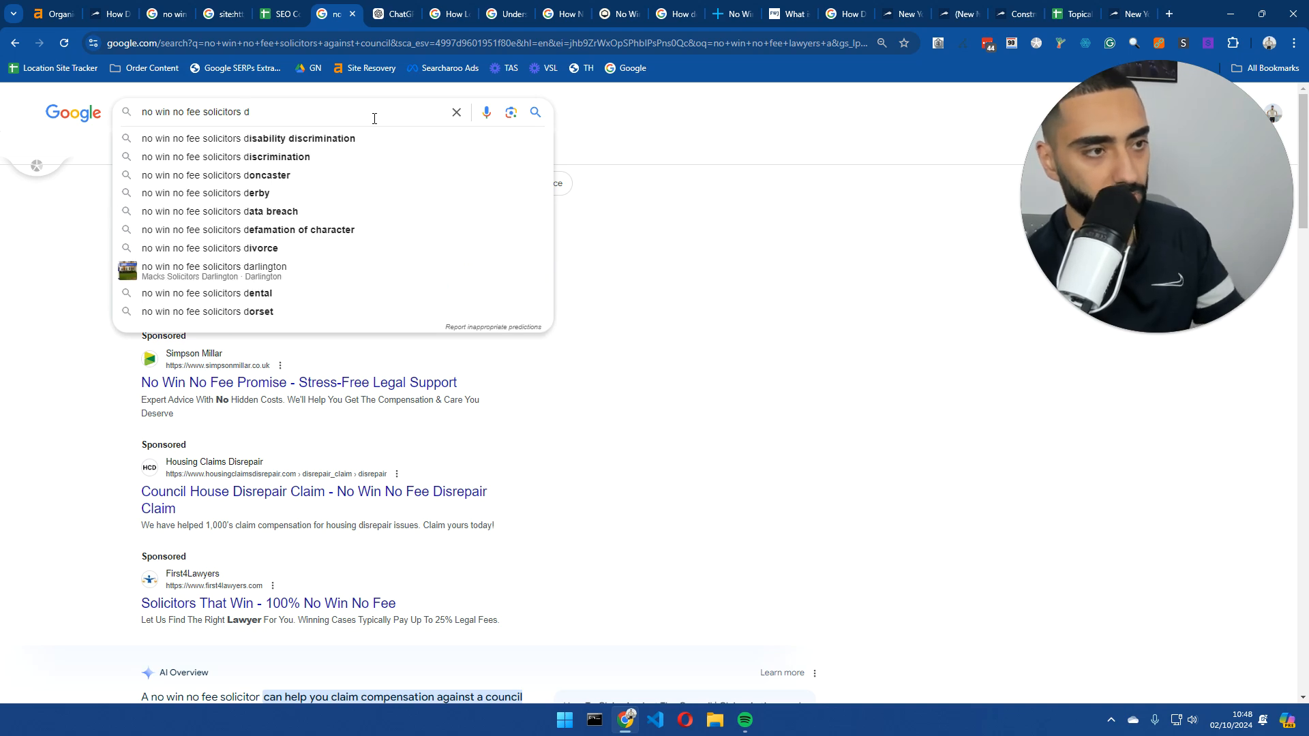
{"action": "left_click", "coordinate": [313, 158]}
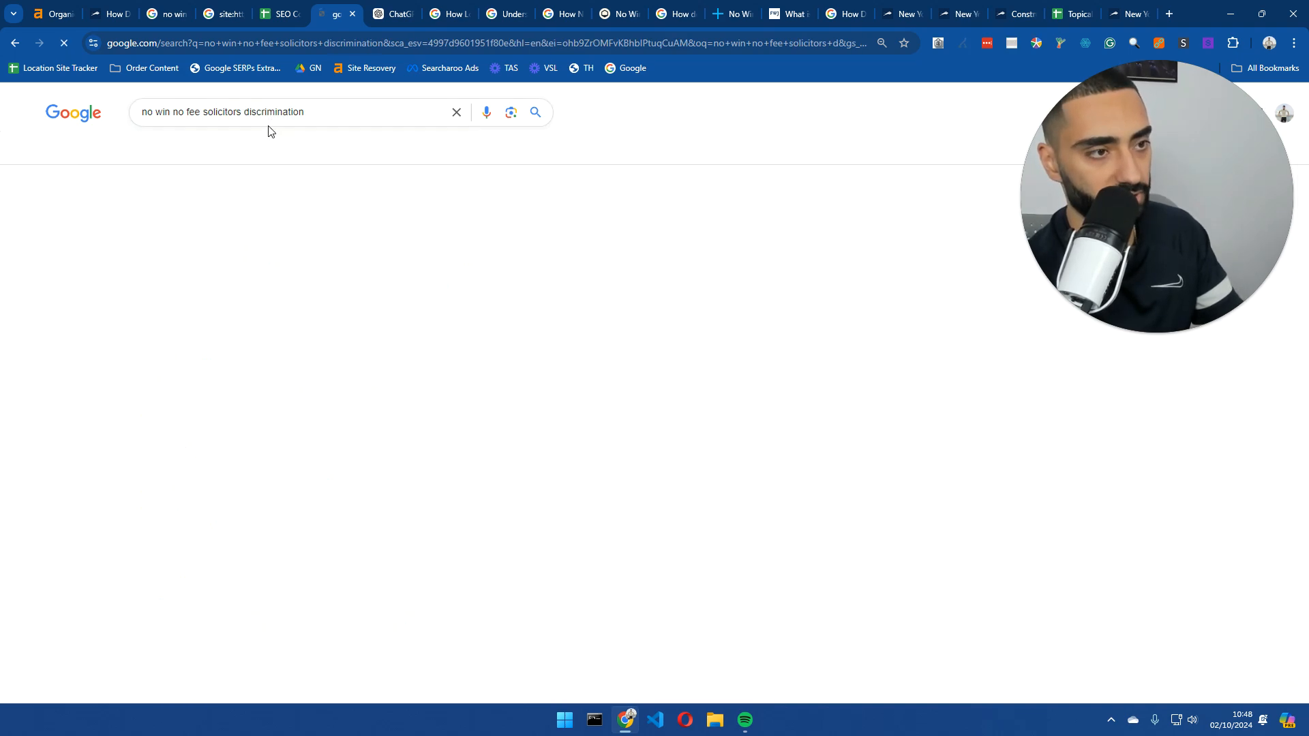
- Copy the query "no win no fee solicitors discrimination" into A20 of the Content Pipeline sheet
{"action": "double_click", "coordinate": [268, 131]}
{"action": "key", "text": "ctrl+a"}
{"action": "key", "text": "ctrl+c"}
{"action": "key", "text": "ctrl+shift+Tab"}
{"action": "left_click", "coordinate": [169, 462]}
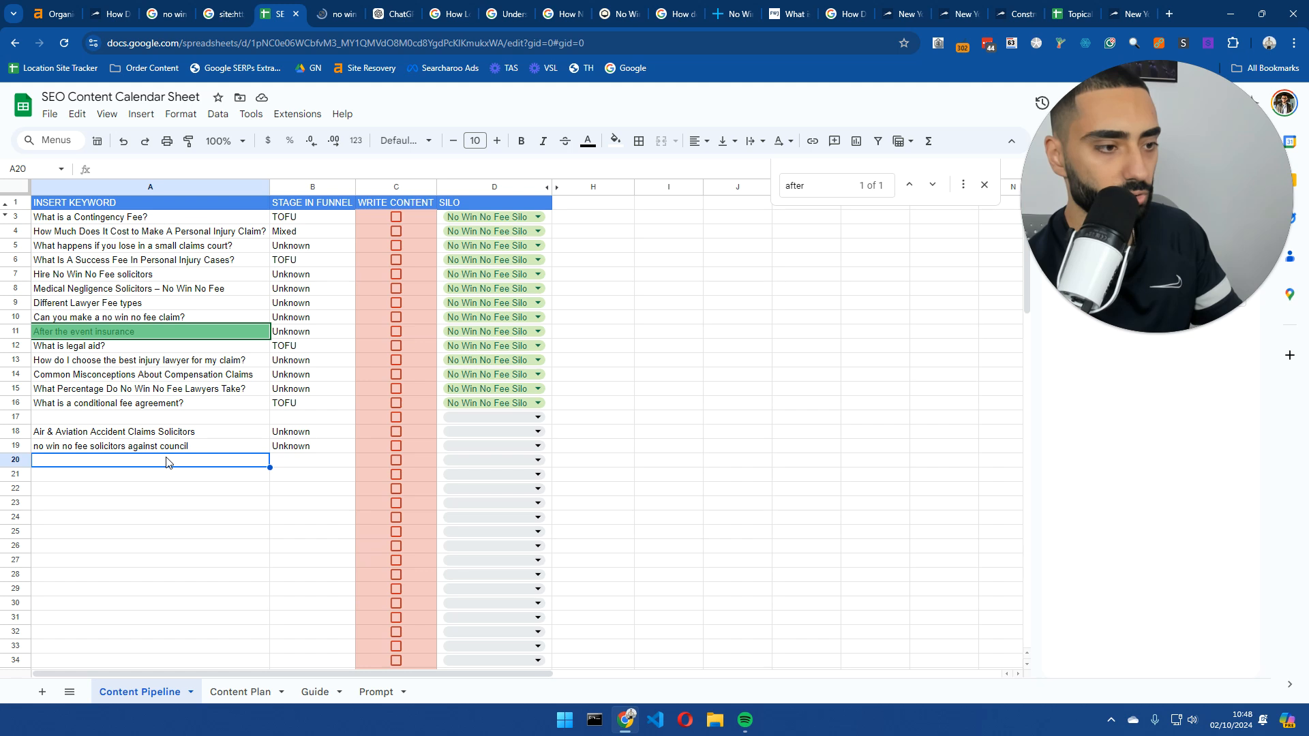
{"action": "key", "text": "ctrl+v"}
{"action": "left_click", "coordinate": [301, 475]}
- Assign the No Win No Fee Silo to the three new keywords in D18:D20
{"action": "left_click", "coordinate": [504, 431]}
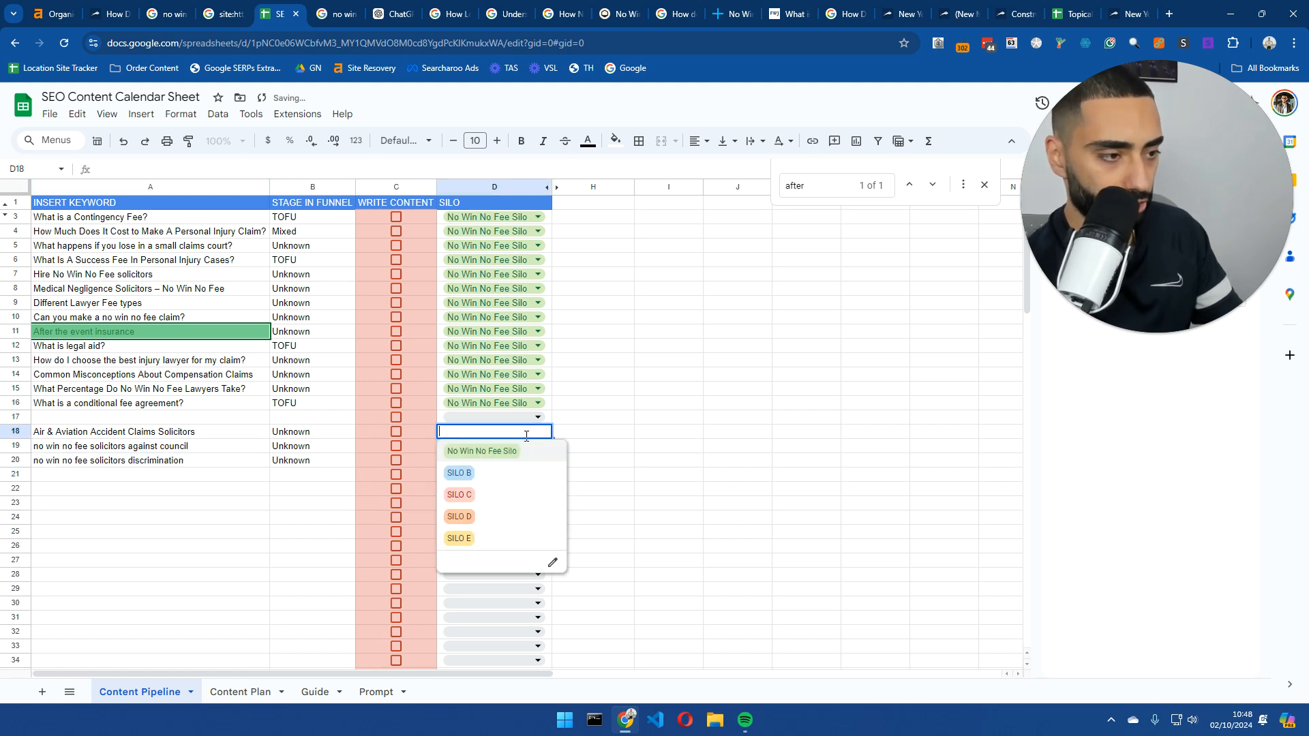
{"action": "left_click", "coordinate": [535, 453]}
{"action": "left_click", "coordinate": [544, 451]}
{"action": "left_click", "coordinate": [538, 466]}
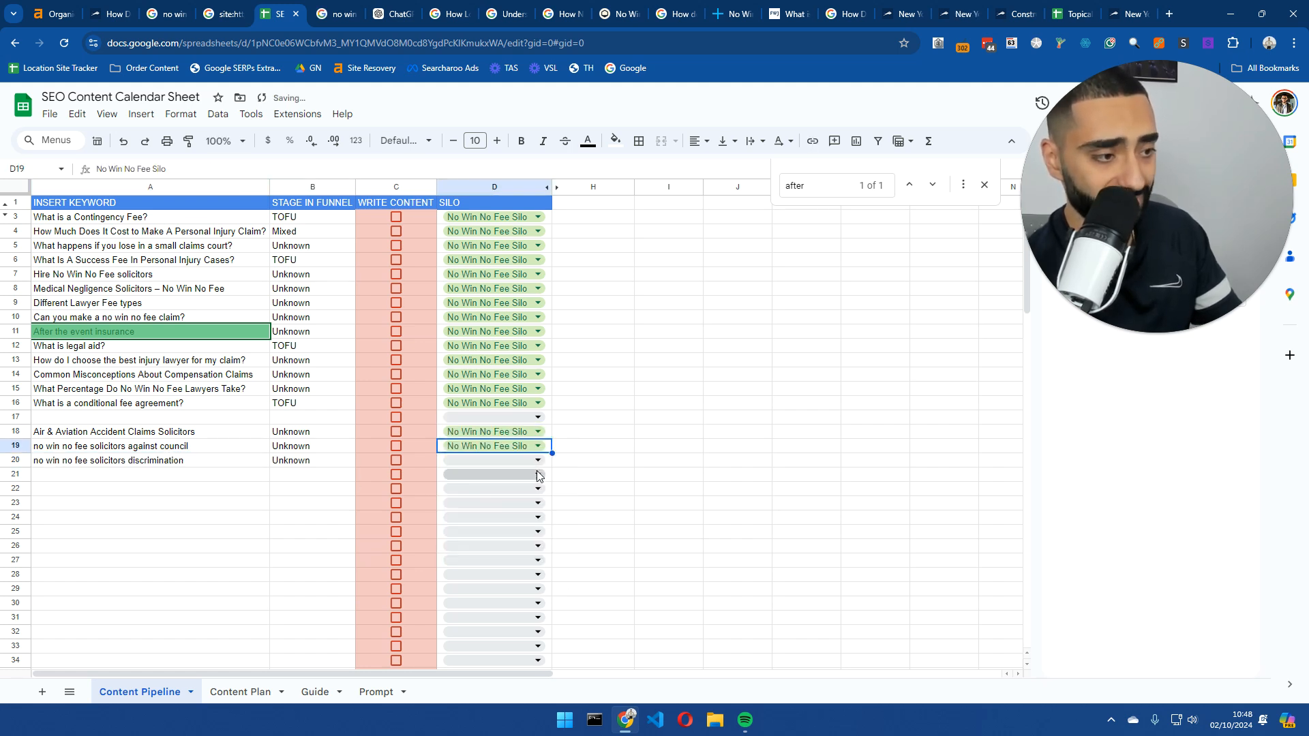
{"action": "left_click", "coordinate": [537, 460]}
{"action": "left_click", "coordinate": [534, 478]}
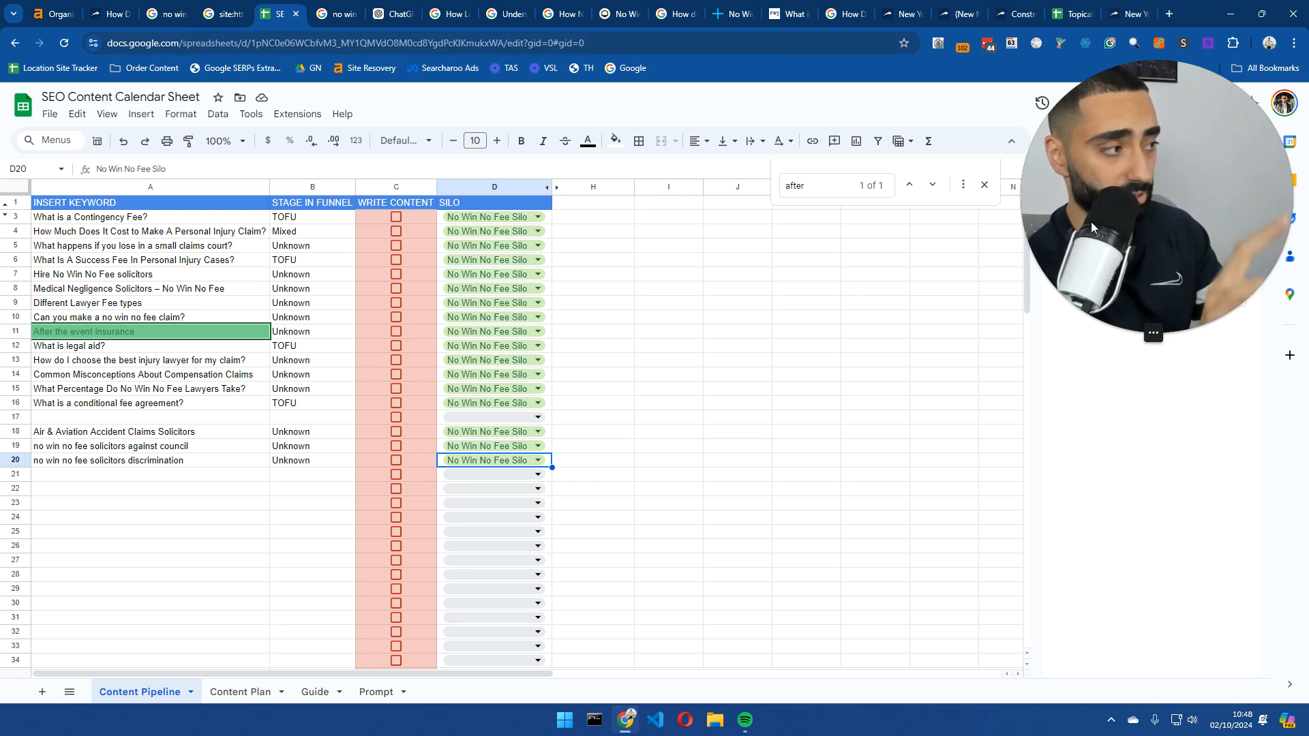
- Close the search for "after" in the Content Pipeline sheet
{"action": "left_click_drag", "start_coordinate": [1086, 223], "coordinate": [910, 230]}
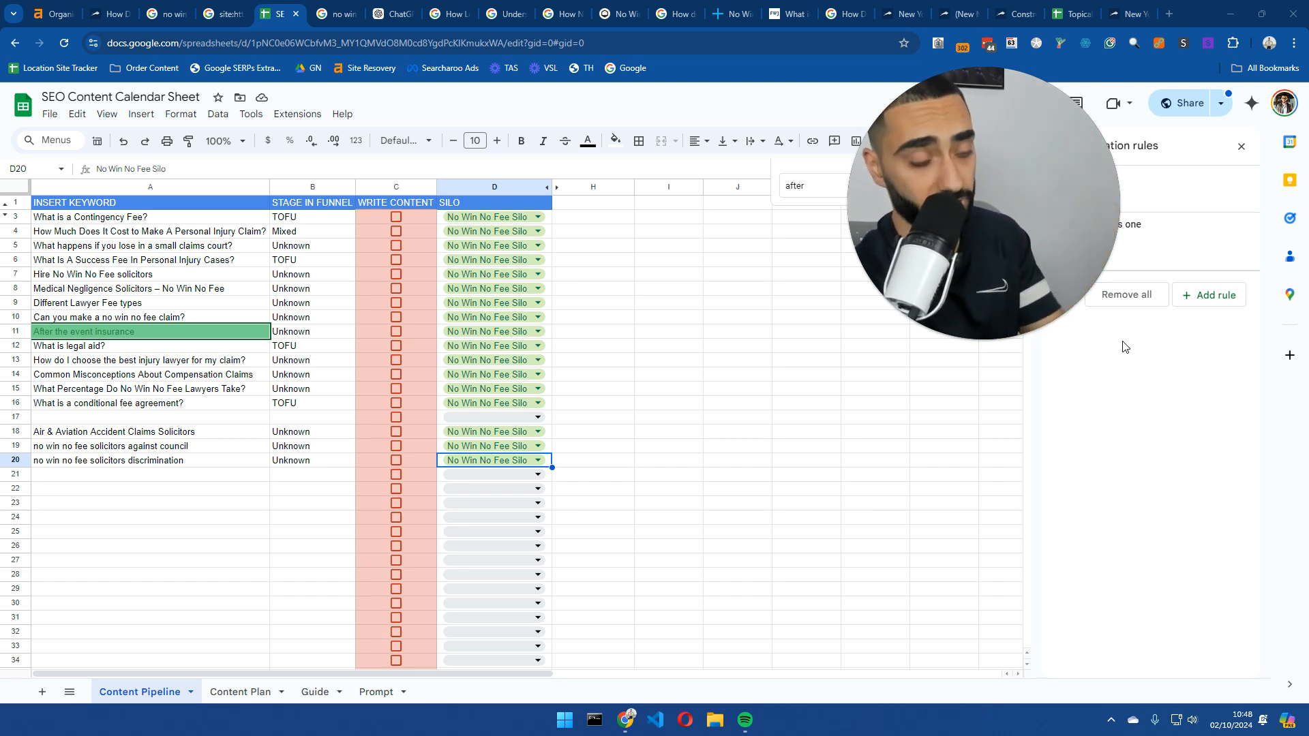
{"action": "left_click_drag", "start_coordinate": [975, 207], "coordinate": [1148, 187]}
{"action": "key", "text": "Escape"}
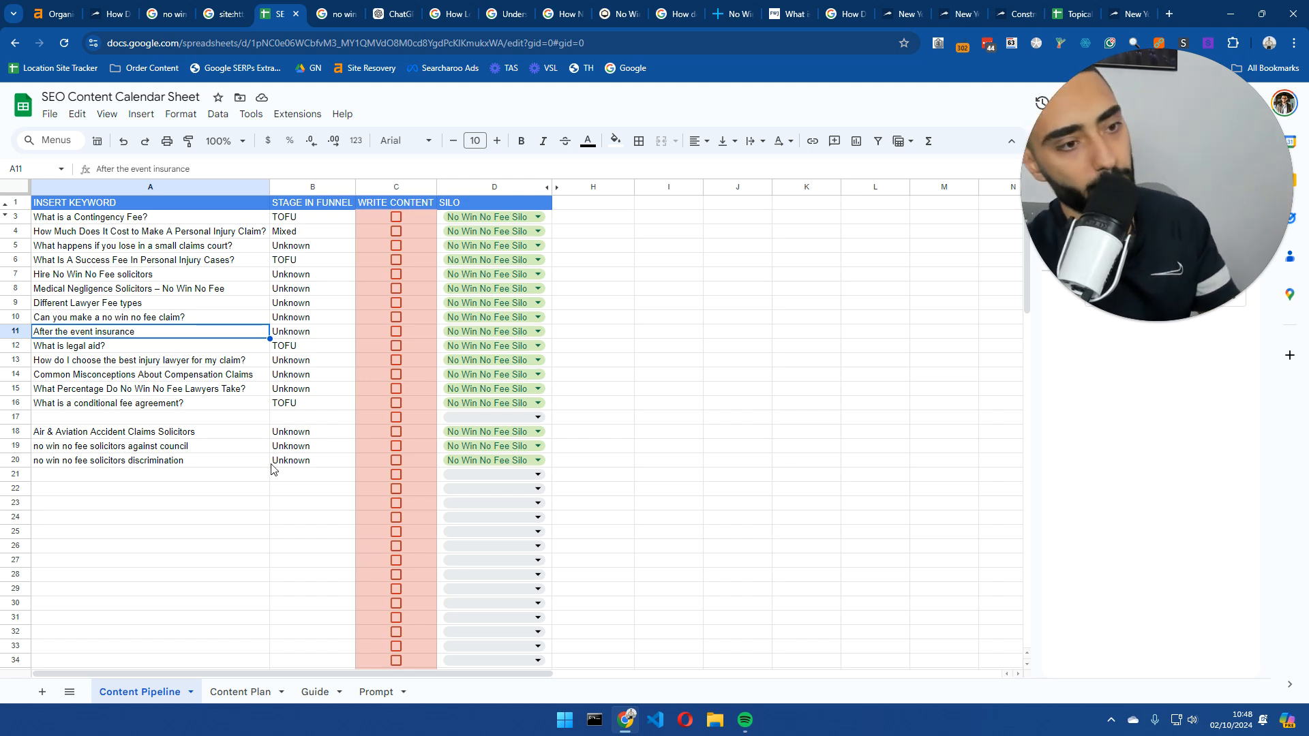
- Review the three new keywords in A18:A20 against the earlier keywords and their funnel stages in A3:B16
{"action": "left_click_drag", "start_coordinate": [194, 461], "coordinate": [189, 432]}
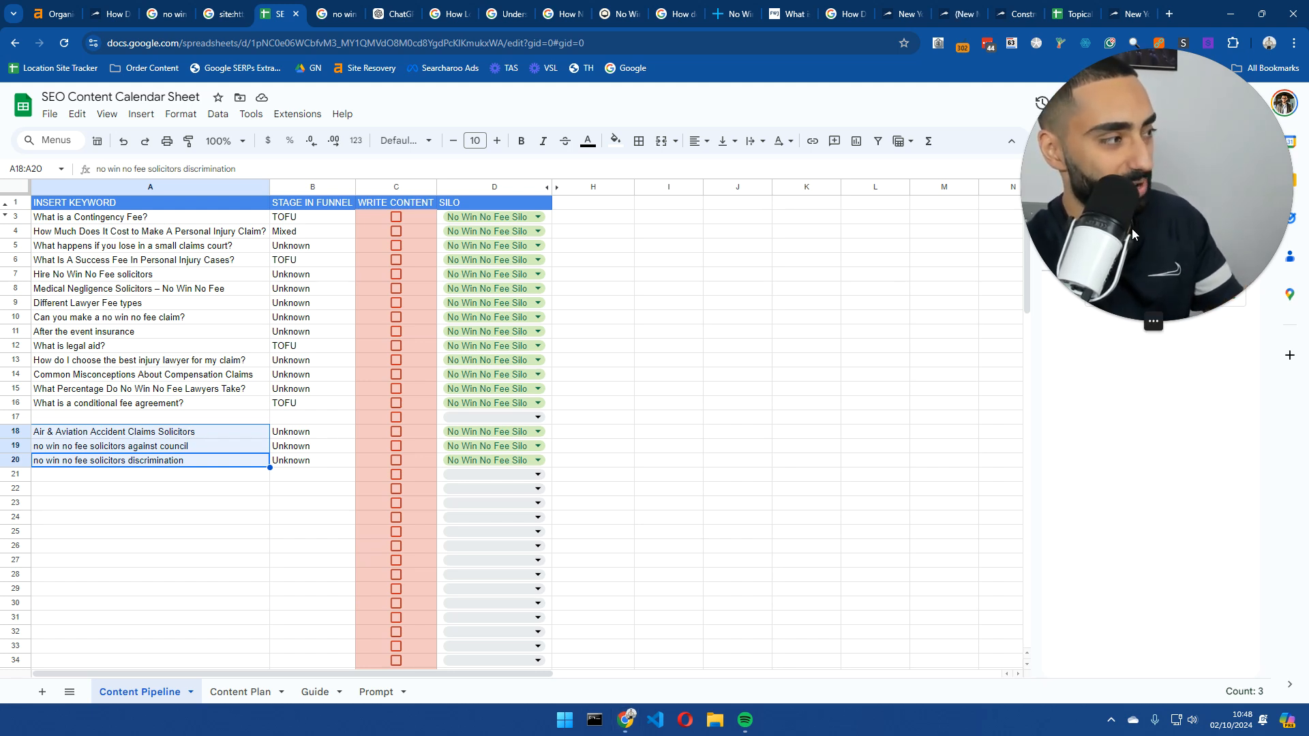
{"action": "left_click_drag", "start_coordinate": [1131, 228], "coordinate": [1107, 227]}
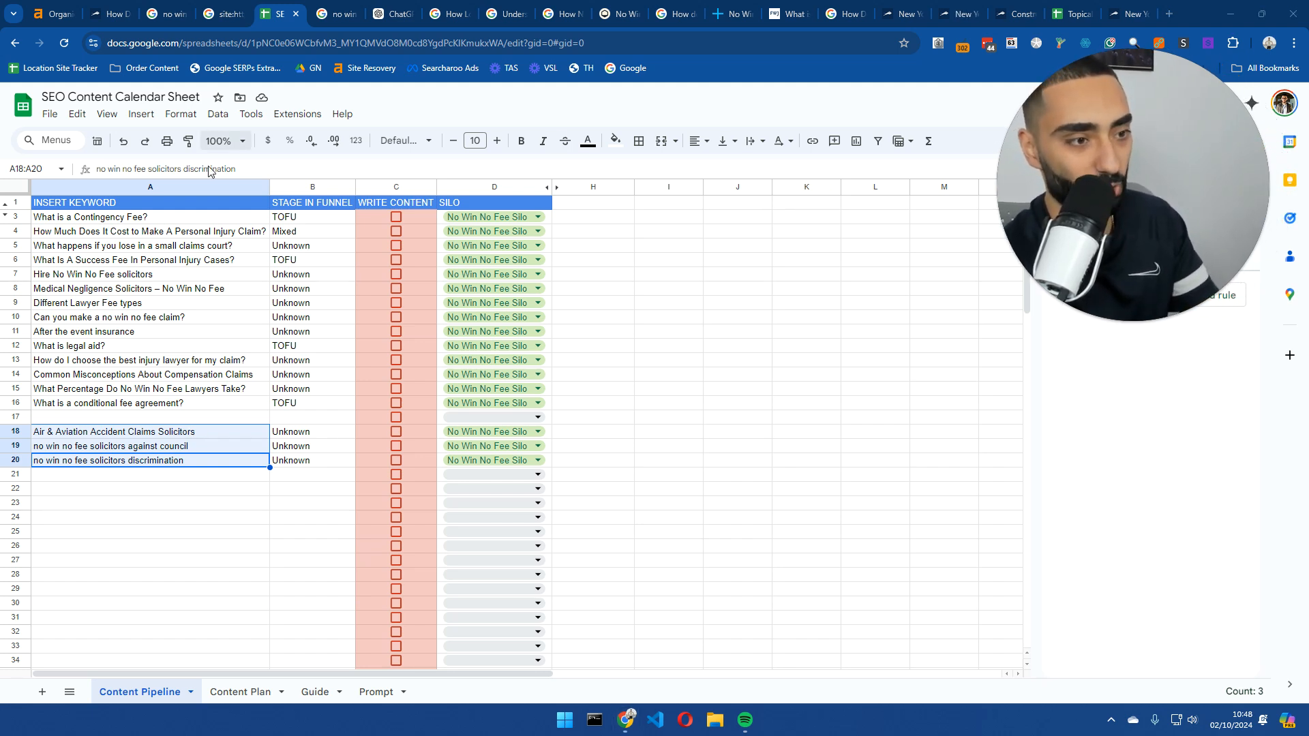
{"action": "left_click_drag", "start_coordinate": [170, 217], "coordinate": [229, 396]}
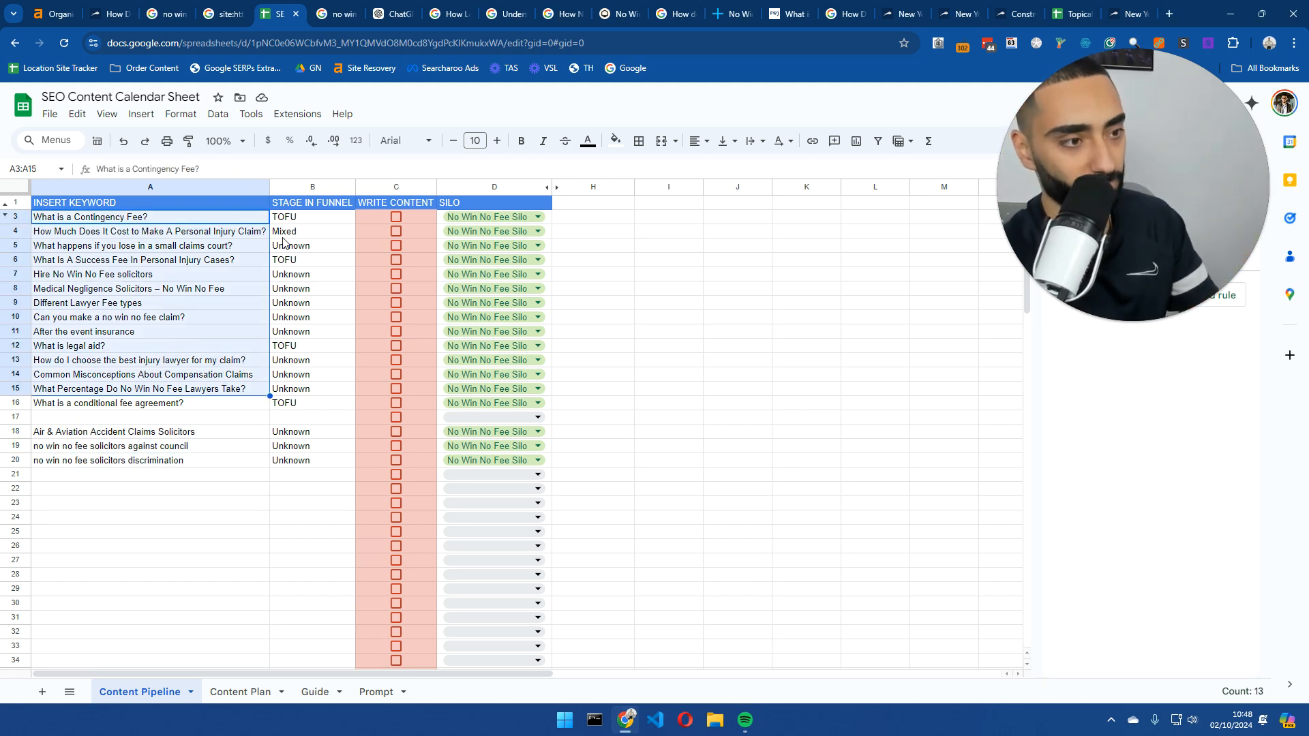
{"action": "left_click_drag", "start_coordinate": [307, 217], "coordinate": [318, 410]}
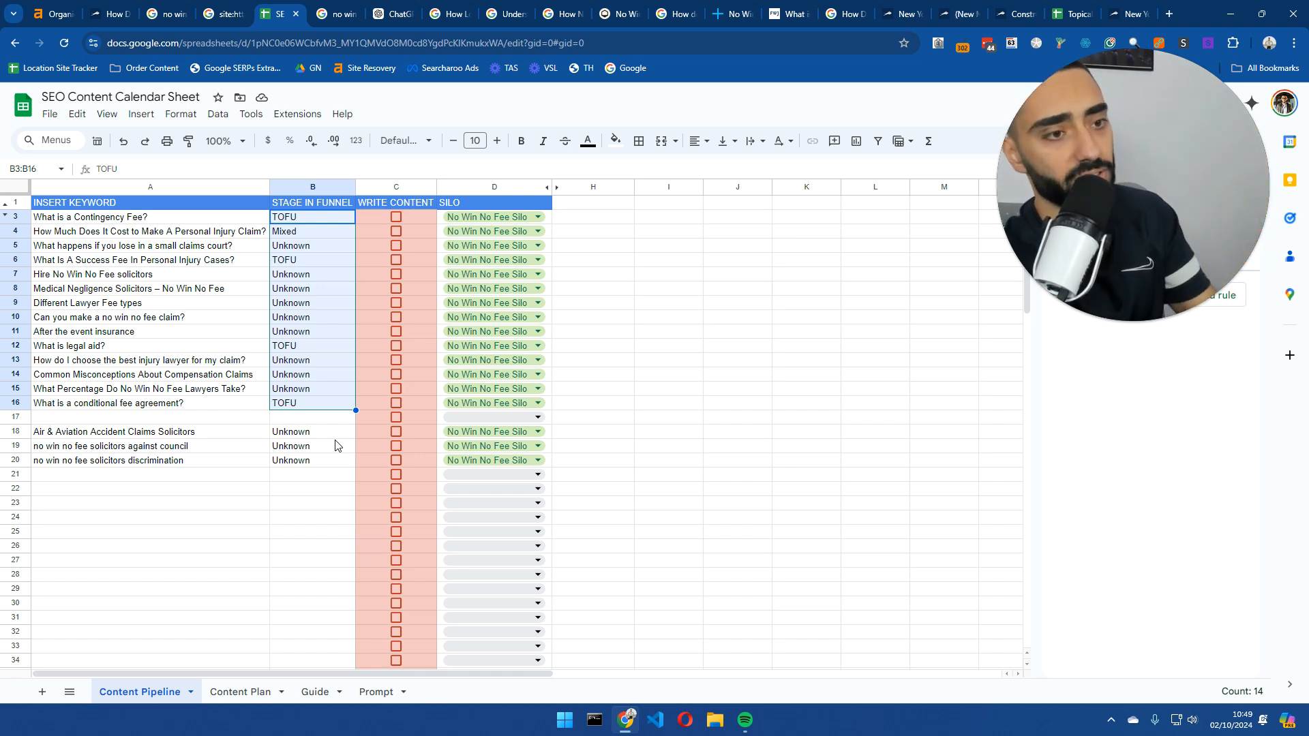
{"action": "left_click", "coordinate": [137, 430]}
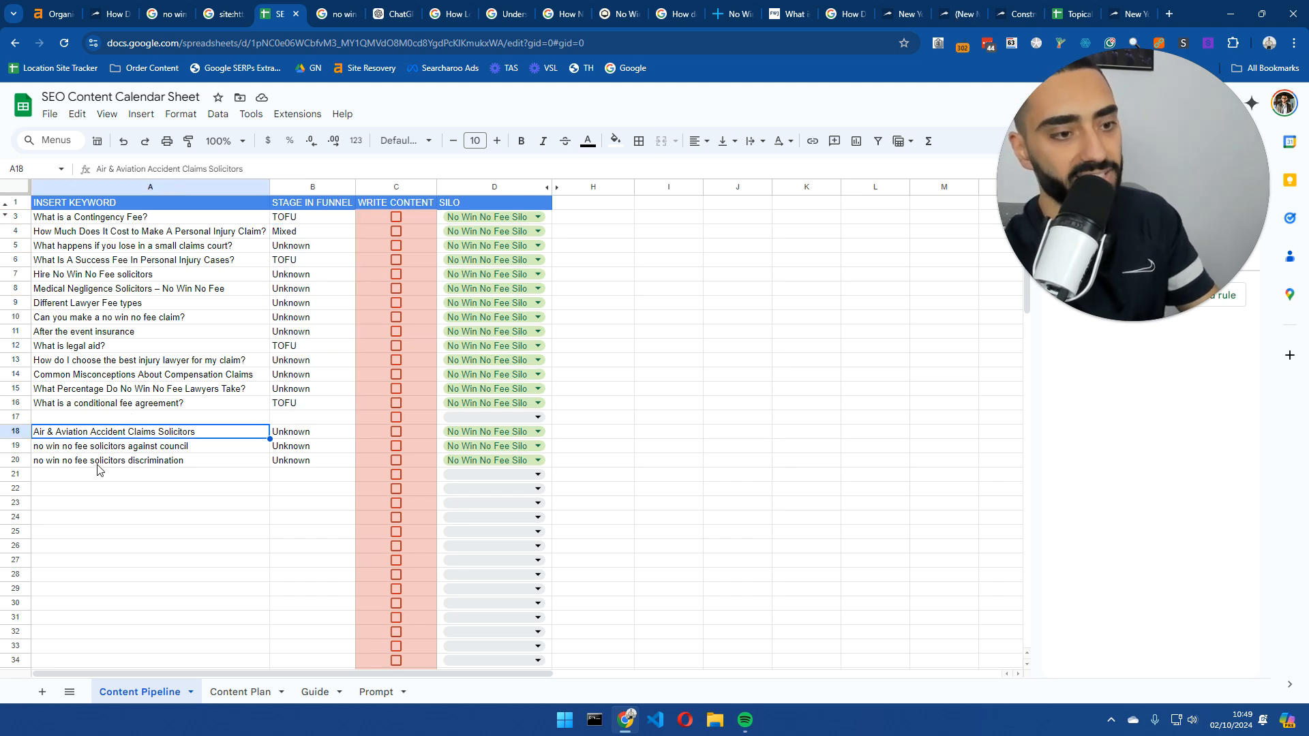
{"action": "left_click_drag", "start_coordinate": [113, 460], "coordinate": [116, 217]}
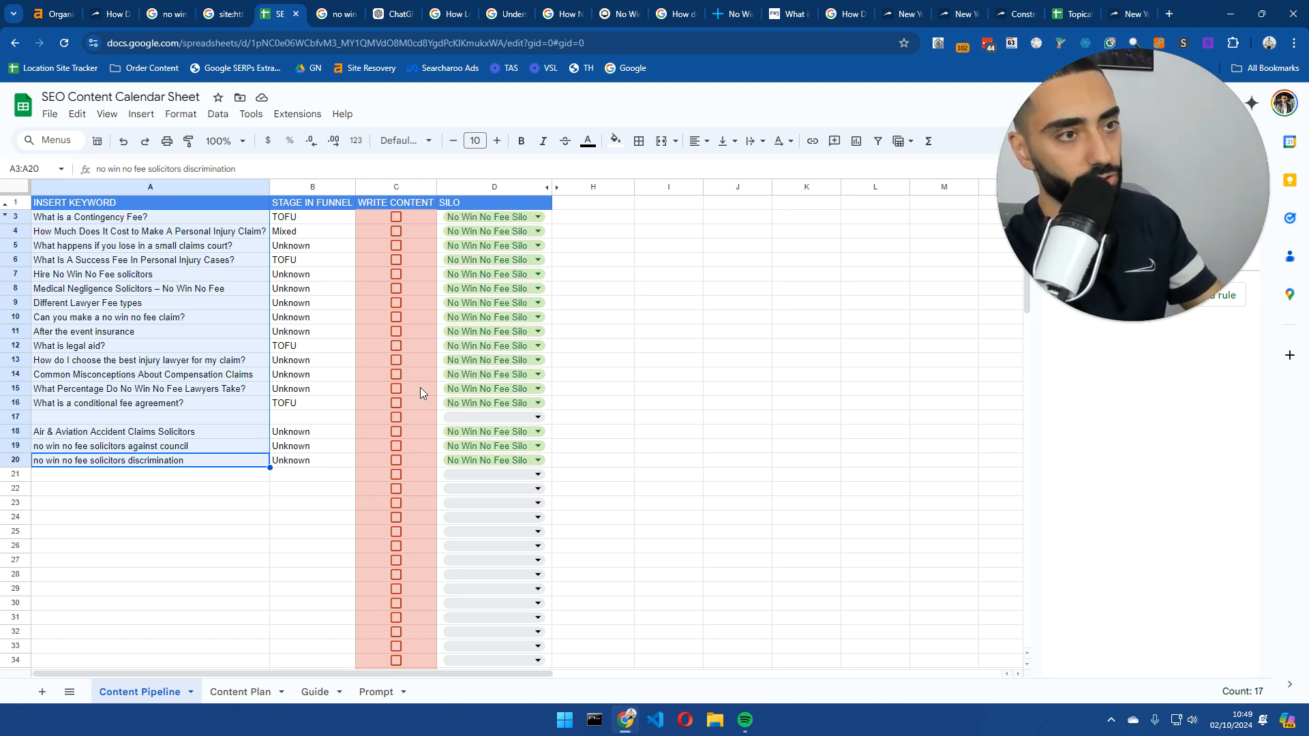
- Switch to Ahrefs and remove the "no fee" keyword filter from the organic keywords report for msllegal.com
{"action": "key", "text": "ctrl+1"}
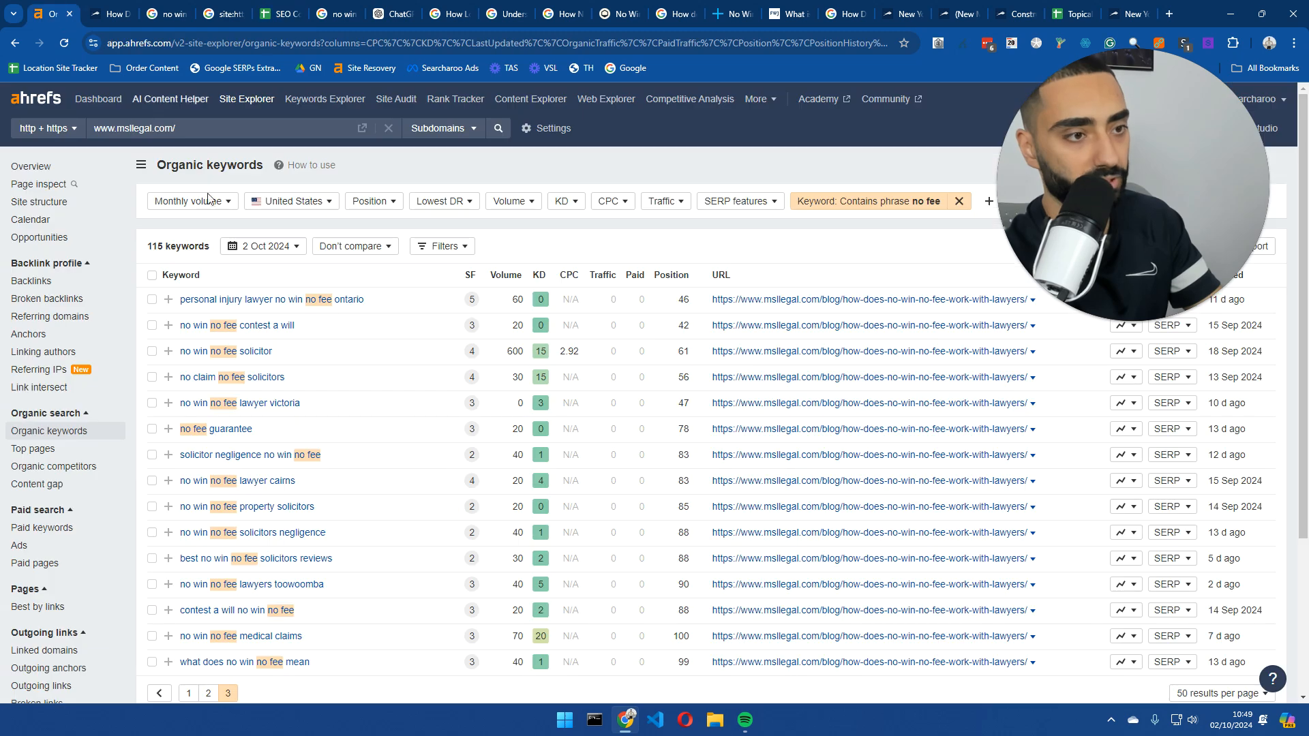
{"action": "left_click", "coordinate": [958, 201]}
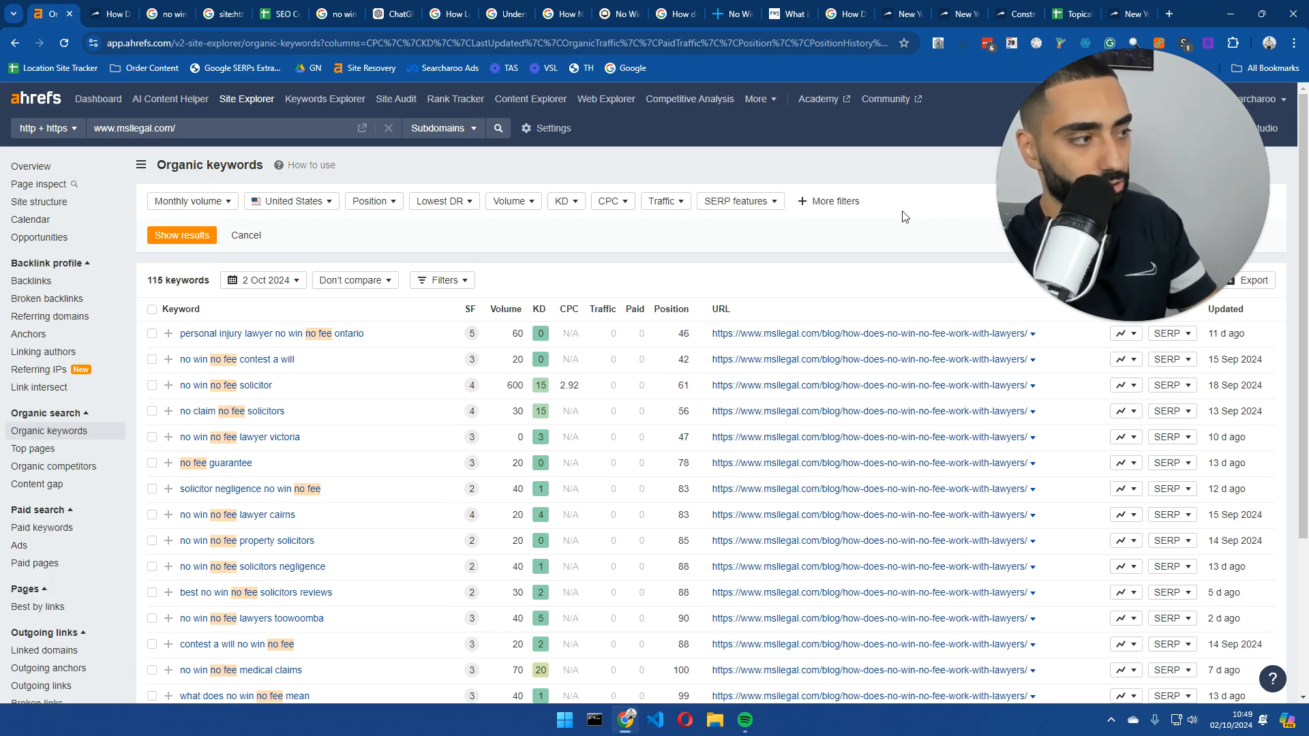
{"action": "left_click", "coordinate": [213, 237]}
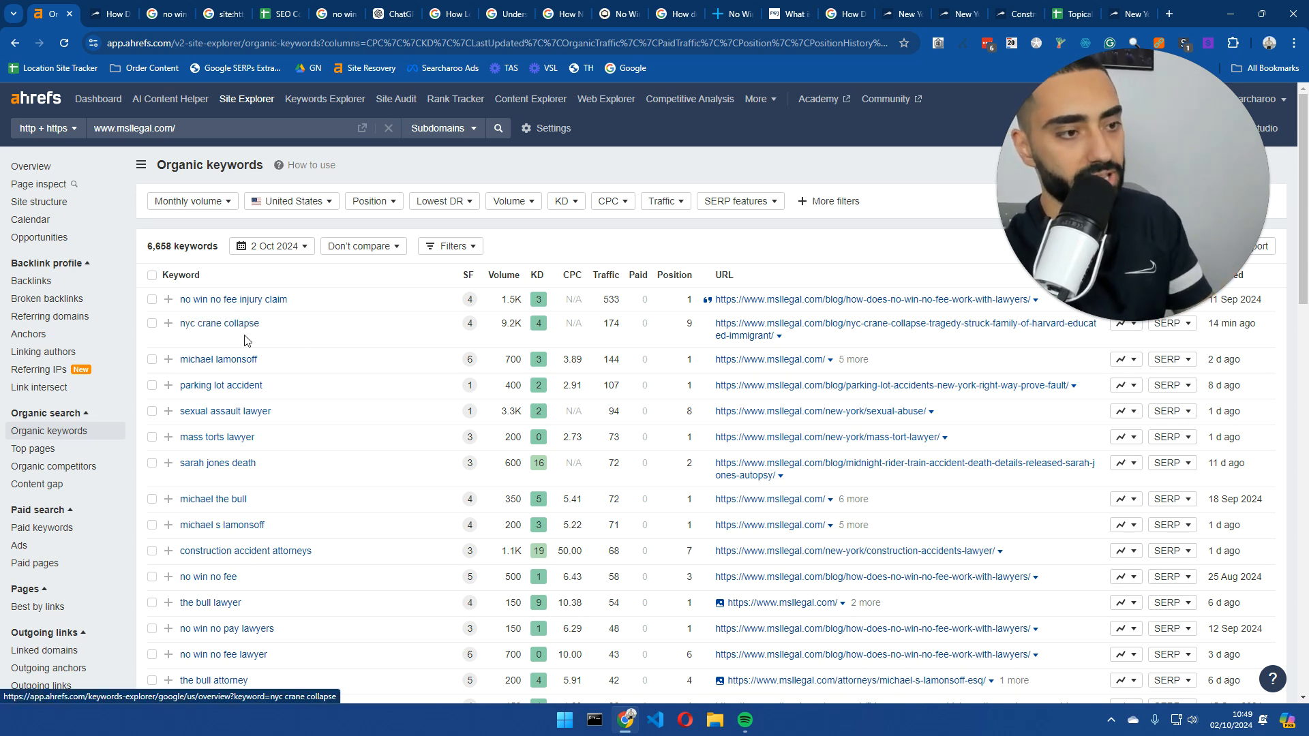
- View the article ranking for "nyc crane collapse" in a separate tab, and close it again
{"action": "middle_click", "coordinate": [854, 323]}
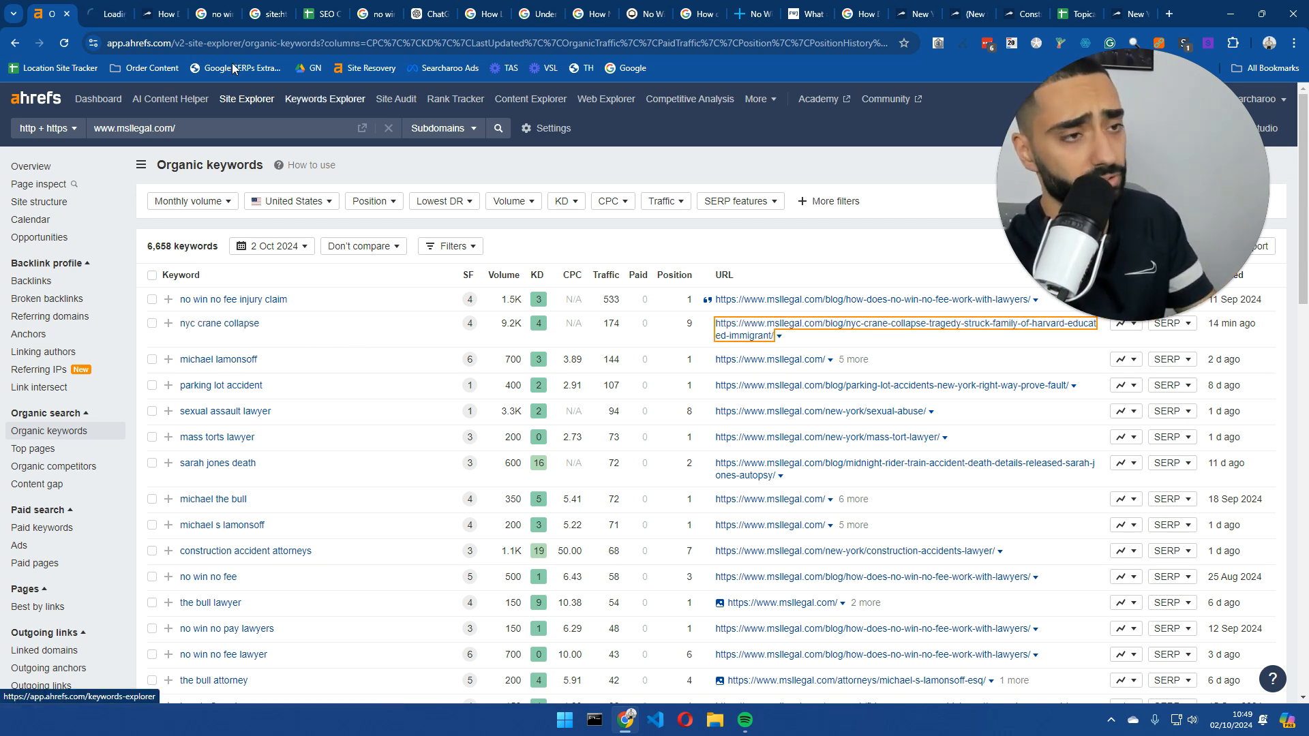
{"action": "key", "text": "ctrl+Tab"}
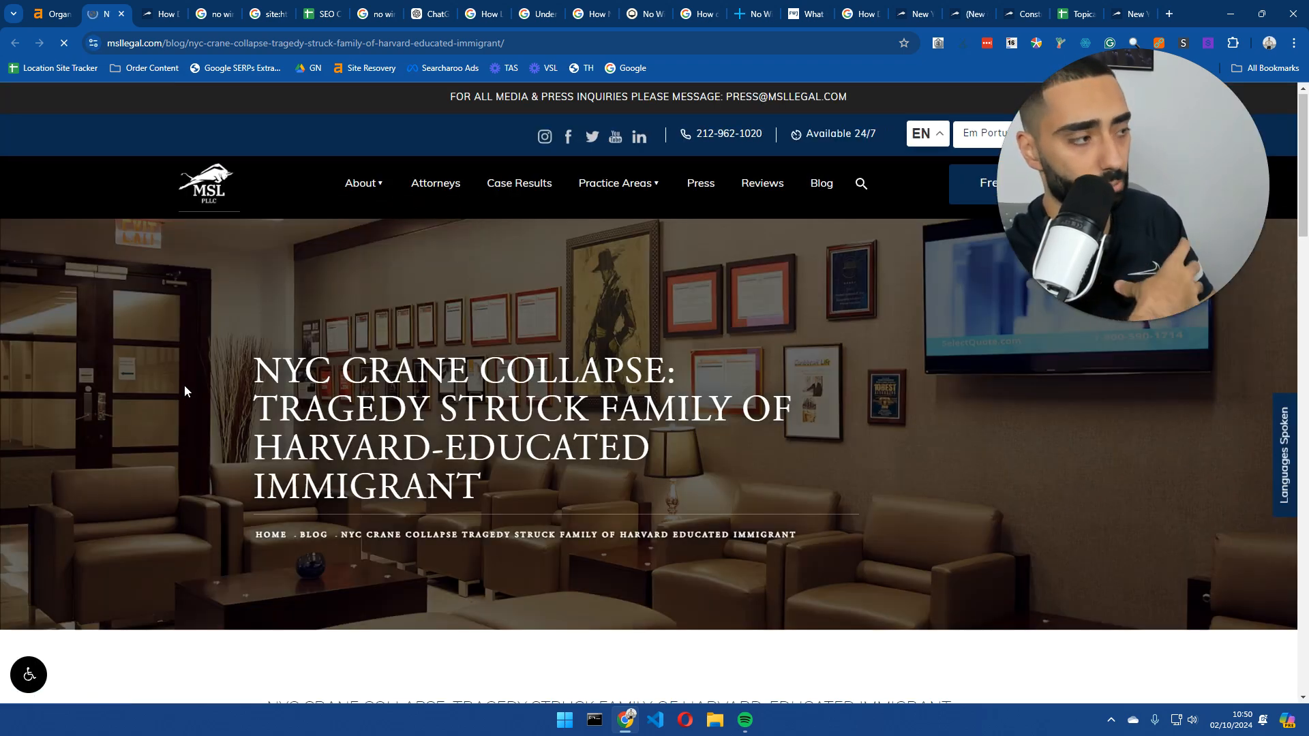
{"action": "key", "text": "ctrl+w"}
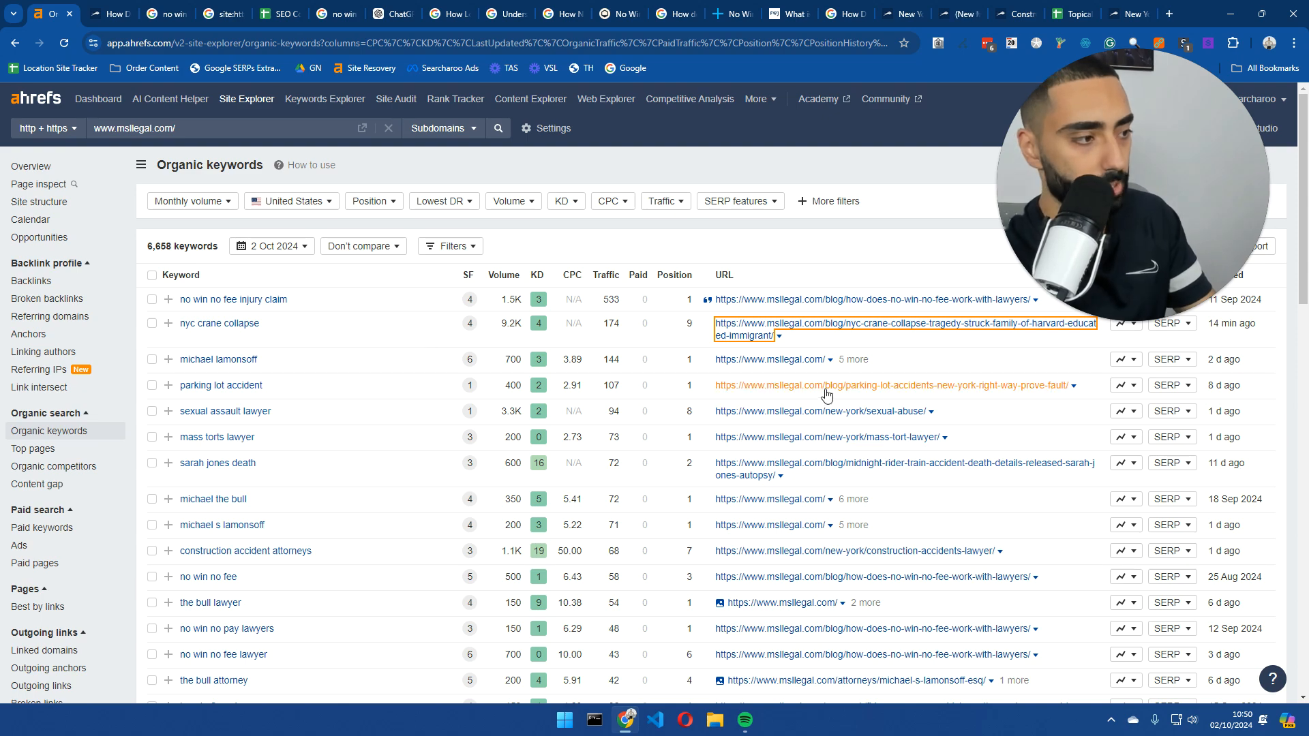
- Open the page ranking for "failure to diagnose attorney" in a separate tab and examine its headings and introductory text
{"action": "scroll", "coordinate": [493, 409], "scroll_direction": "down", "scroll_amount": 15}
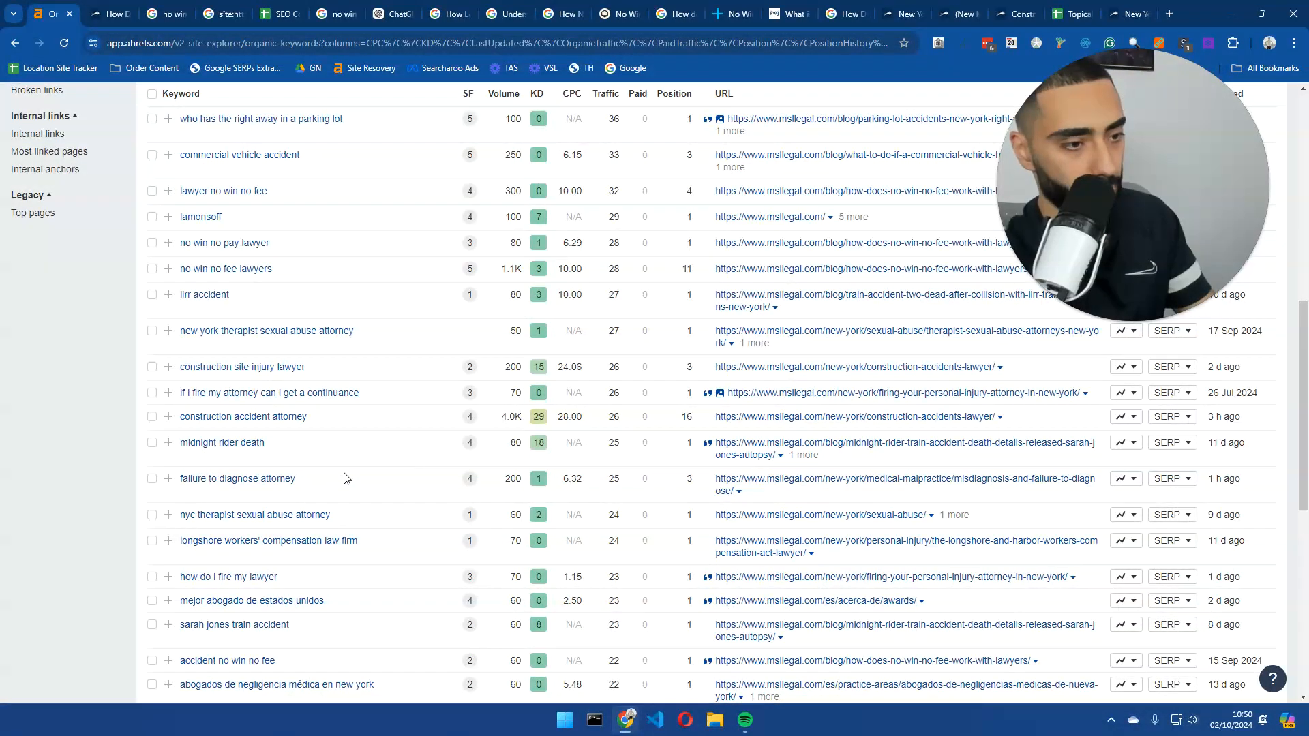
{"action": "left_click", "coordinate": [778, 485], "text": "ctrl"}
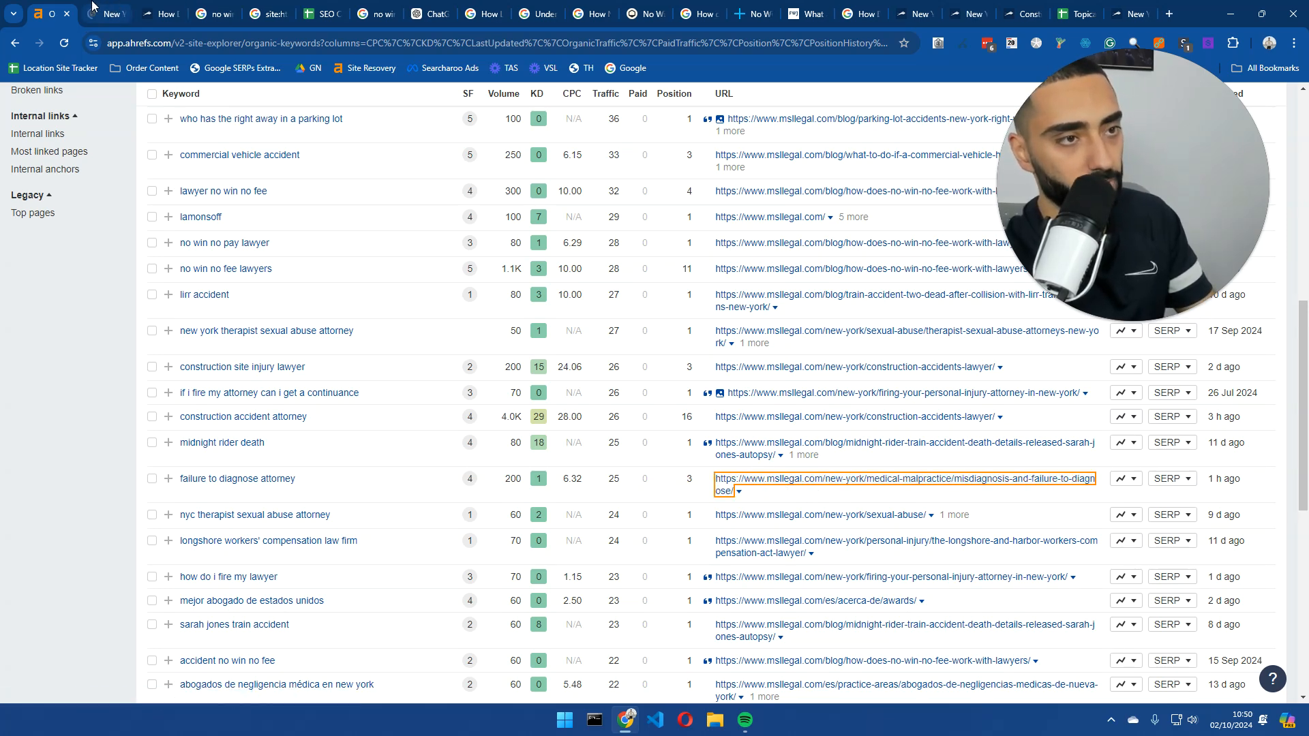
{"action": "left_click", "coordinate": [109, 14]}
{"action": "left_click", "coordinate": [48, 14]}
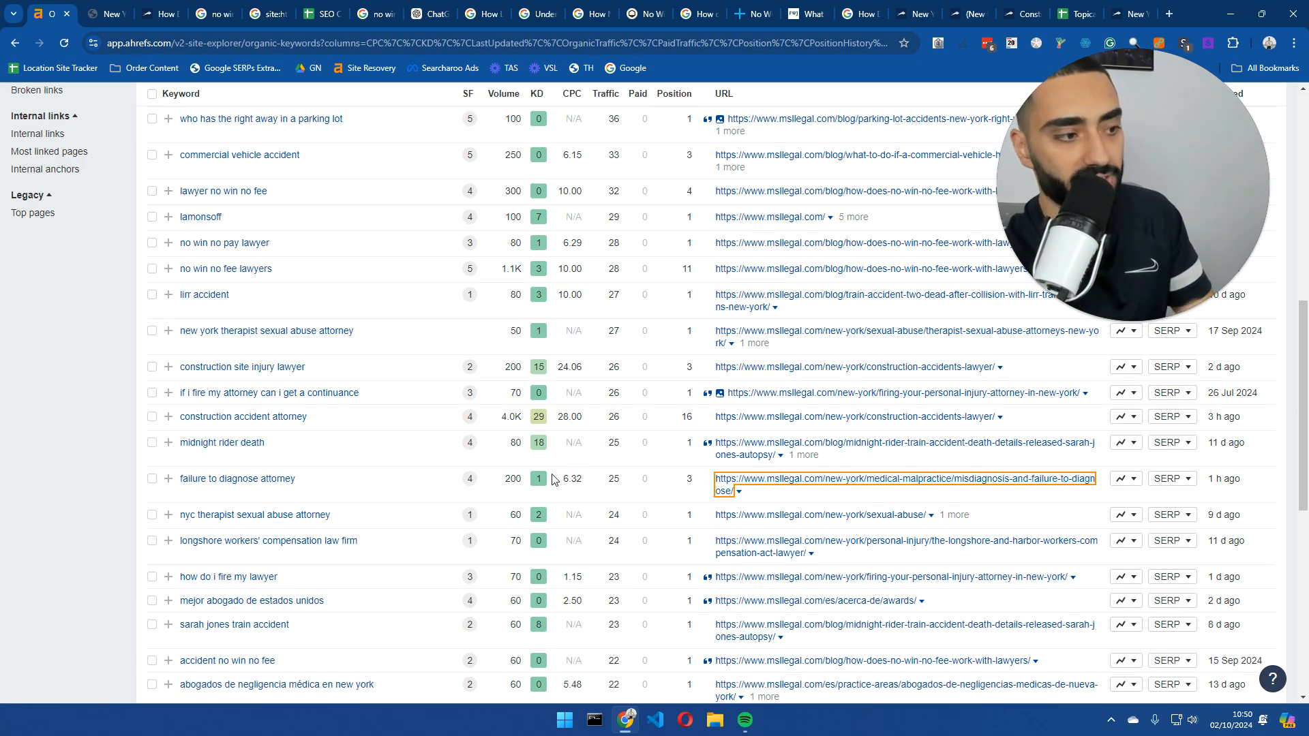
{"action": "left_click", "coordinate": [108, 13]}
{"action": "scroll", "coordinate": [317, 441], "scroll_direction": "down", "scroll_amount": 2}
{"action": "scroll", "coordinate": [317, 442], "scroll_direction": "up", "scroll_amount": 3}
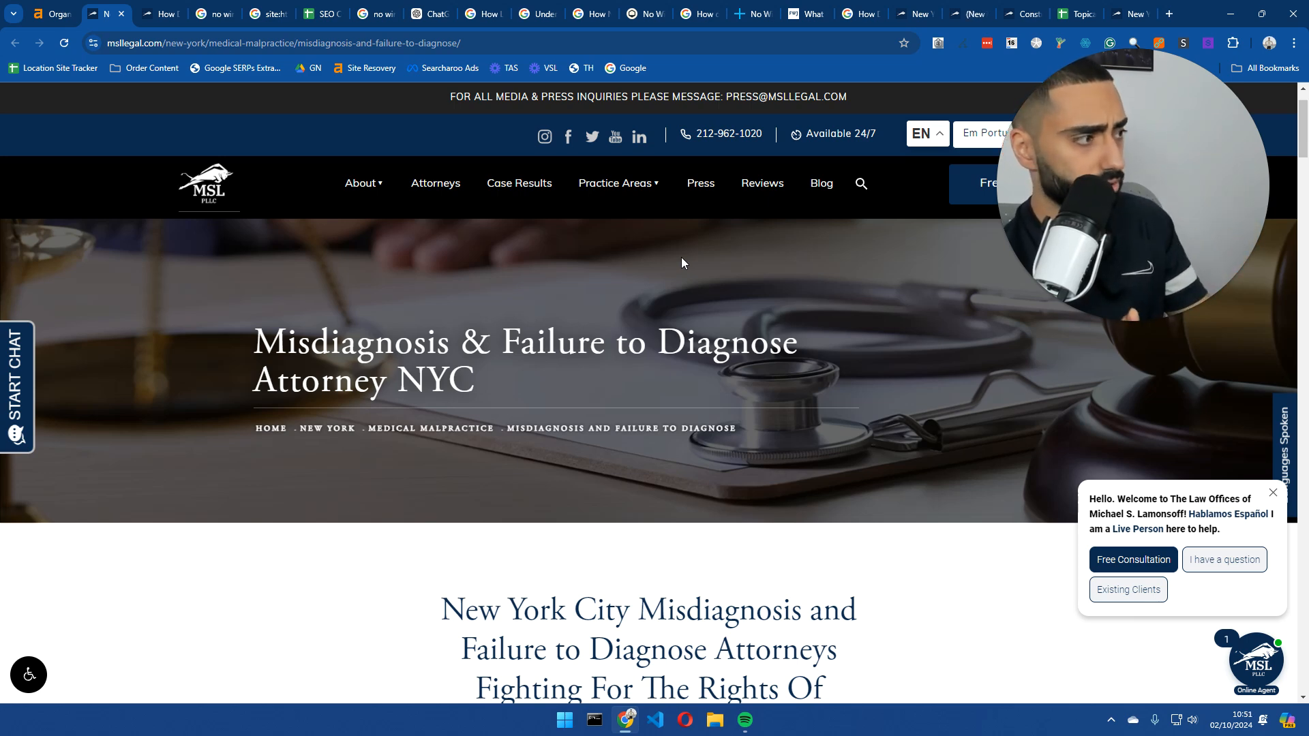
{"action": "scroll", "coordinate": [685, 382], "scroll_direction": "down", "scroll_amount": 7}
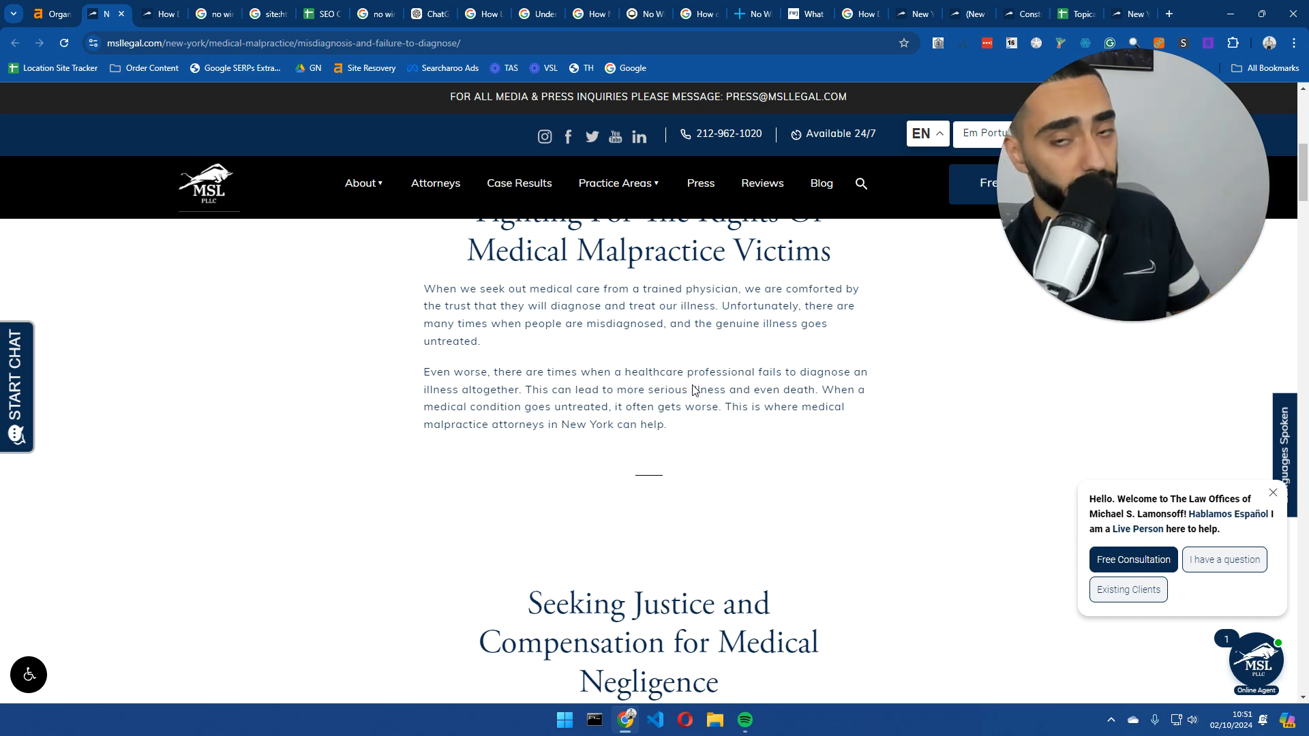
{"action": "scroll", "coordinate": [722, 341], "scroll_direction": "up", "scroll_amount": 8}
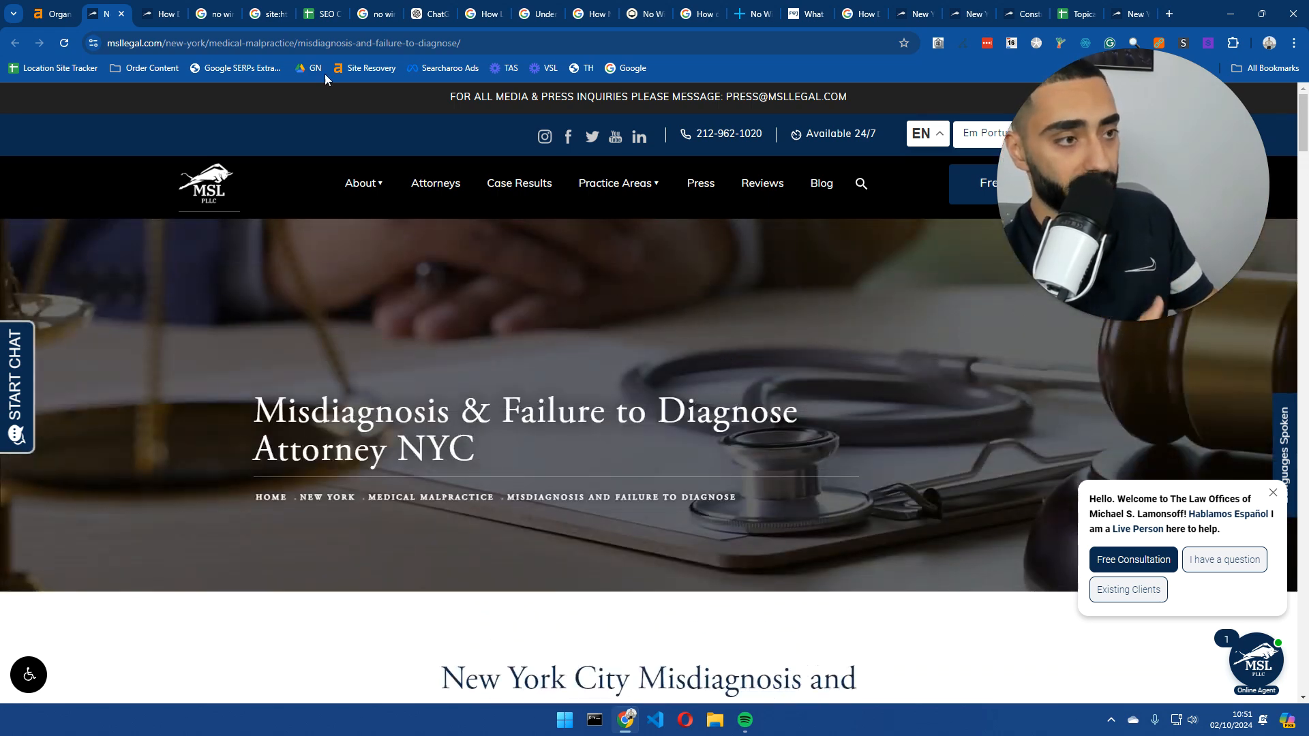
- Go back to the "no win no fee solicitors" search results and open the Google homepage from there
{"action": "left_click", "coordinate": [217, 16]}
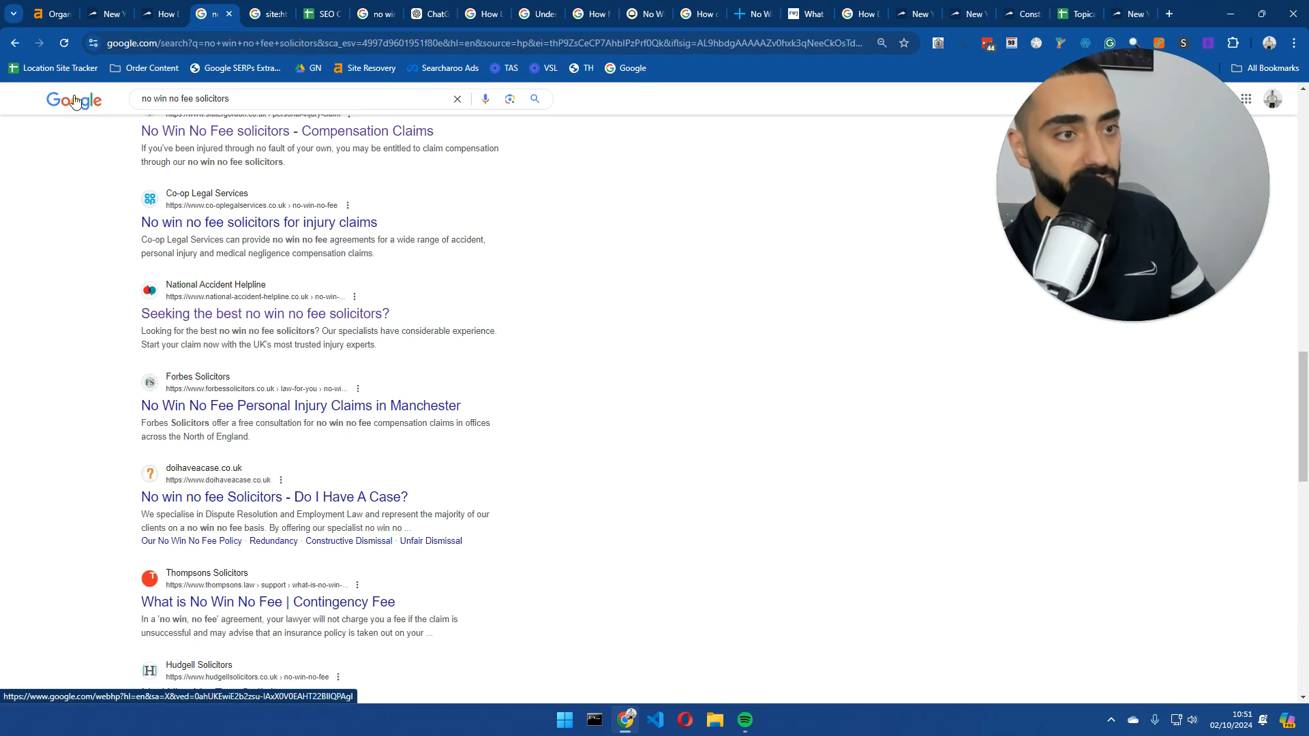
{"action": "left_click", "coordinate": [75, 101]}
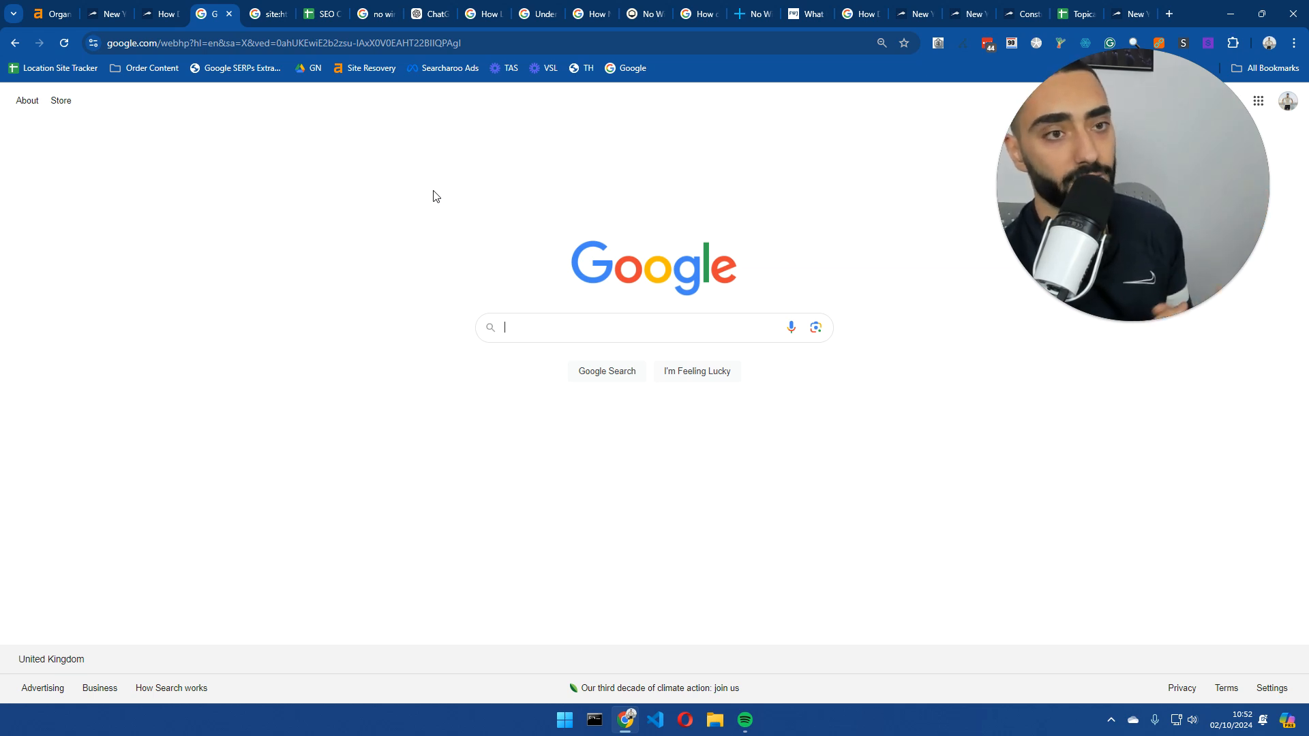
{"action": "mouse_move", "coordinate": [1257, 315]}
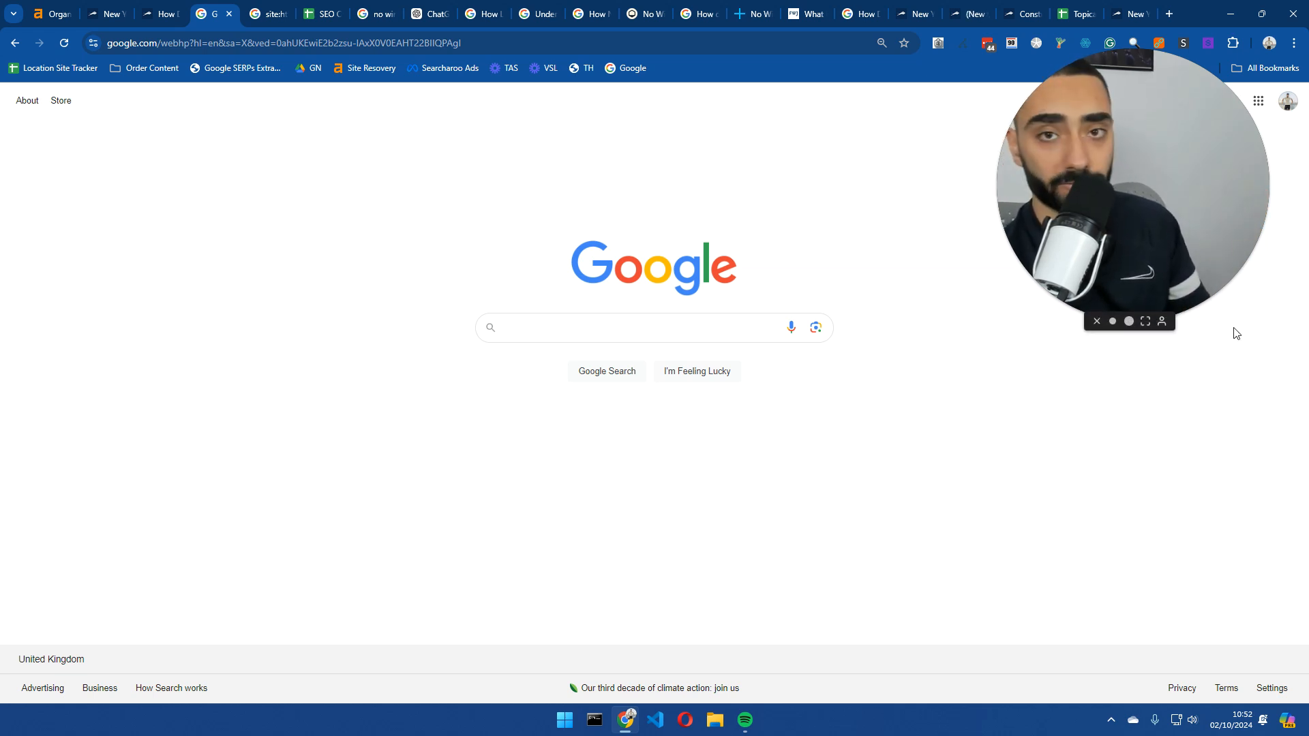